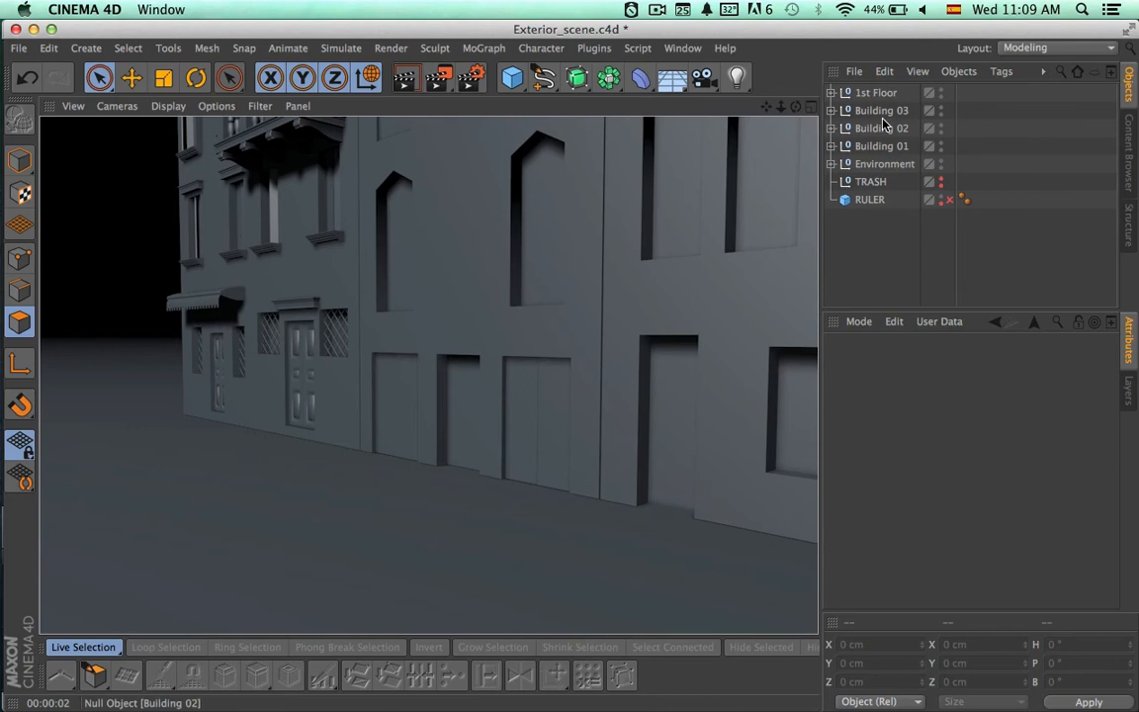
# - Expand Building 01 and its 1st Floor group, and check which object in it is the awning above the smaller door
pyautogui.click(831, 146)
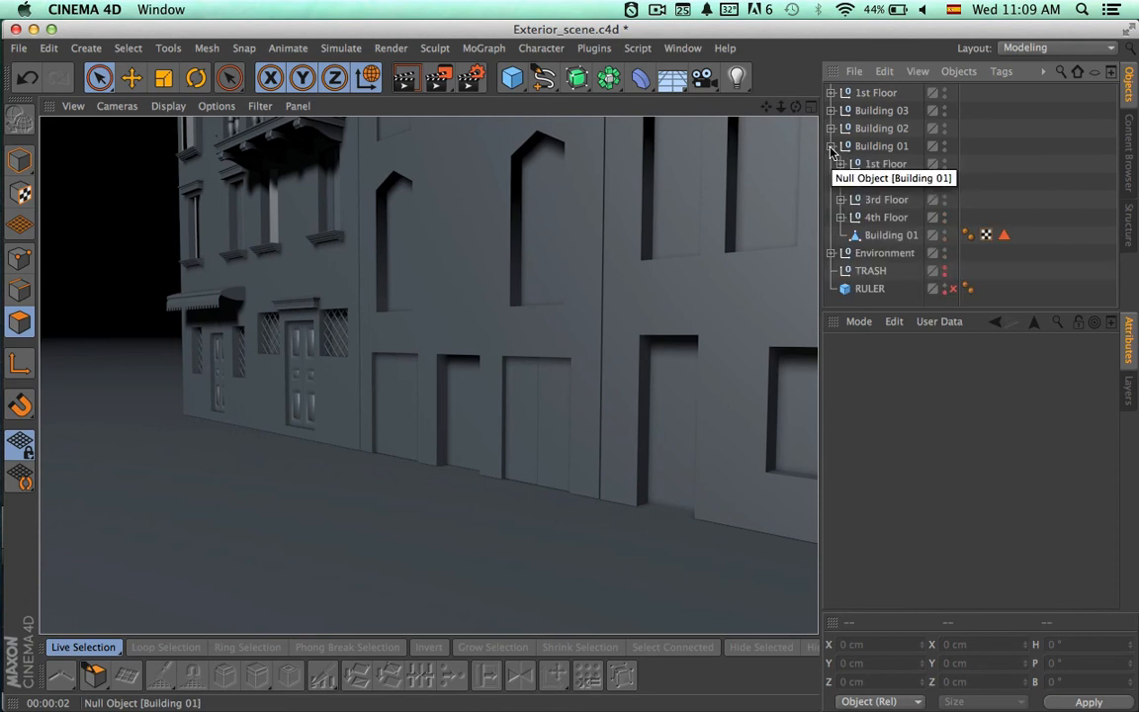
pyautogui.click(883, 235)
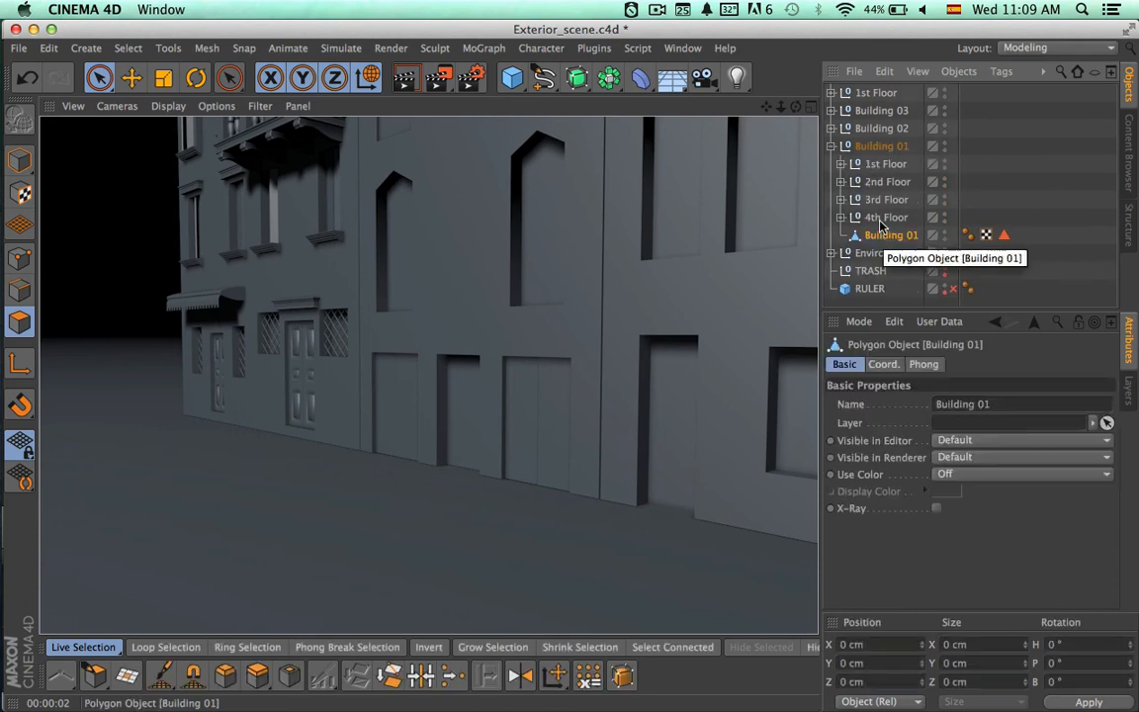
pyautogui.click(840, 217)
pyautogui.click(840, 218)
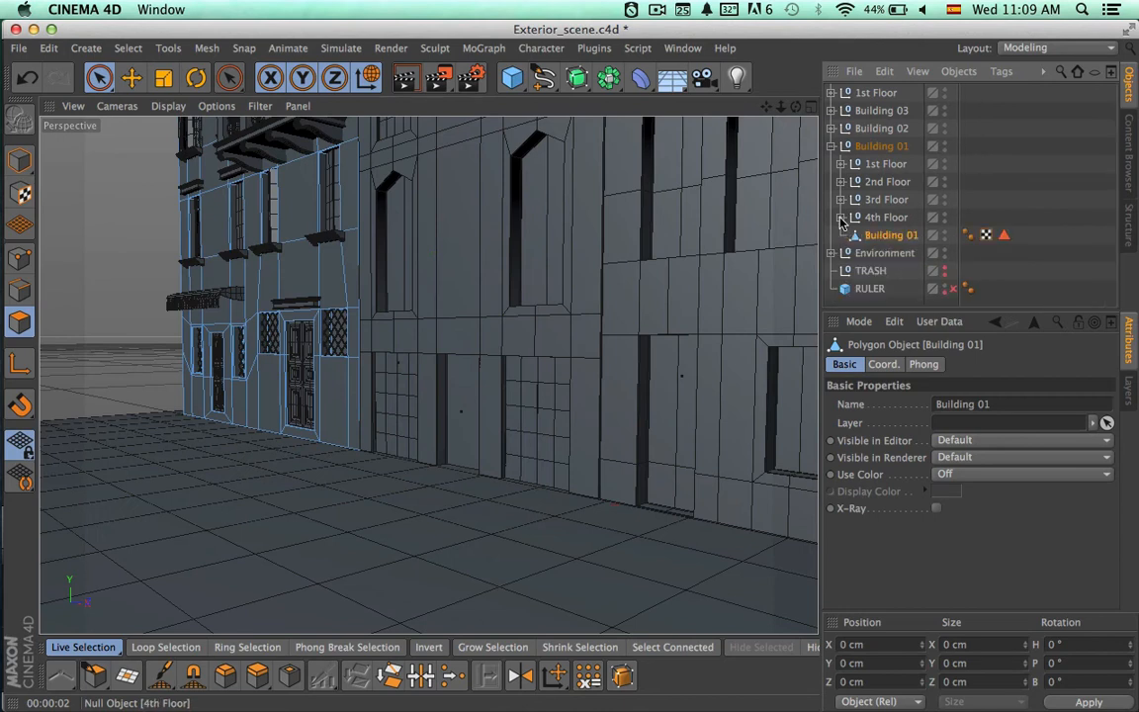
pyautogui.click(876, 165)
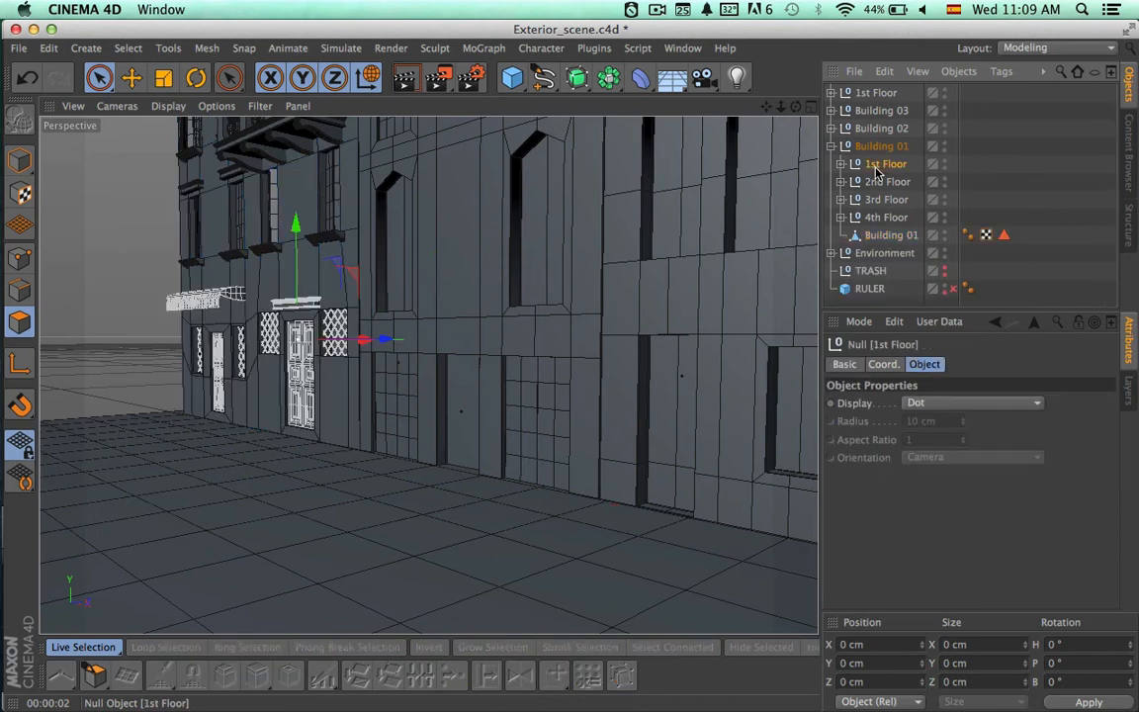
pyautogui.click(840, 164)
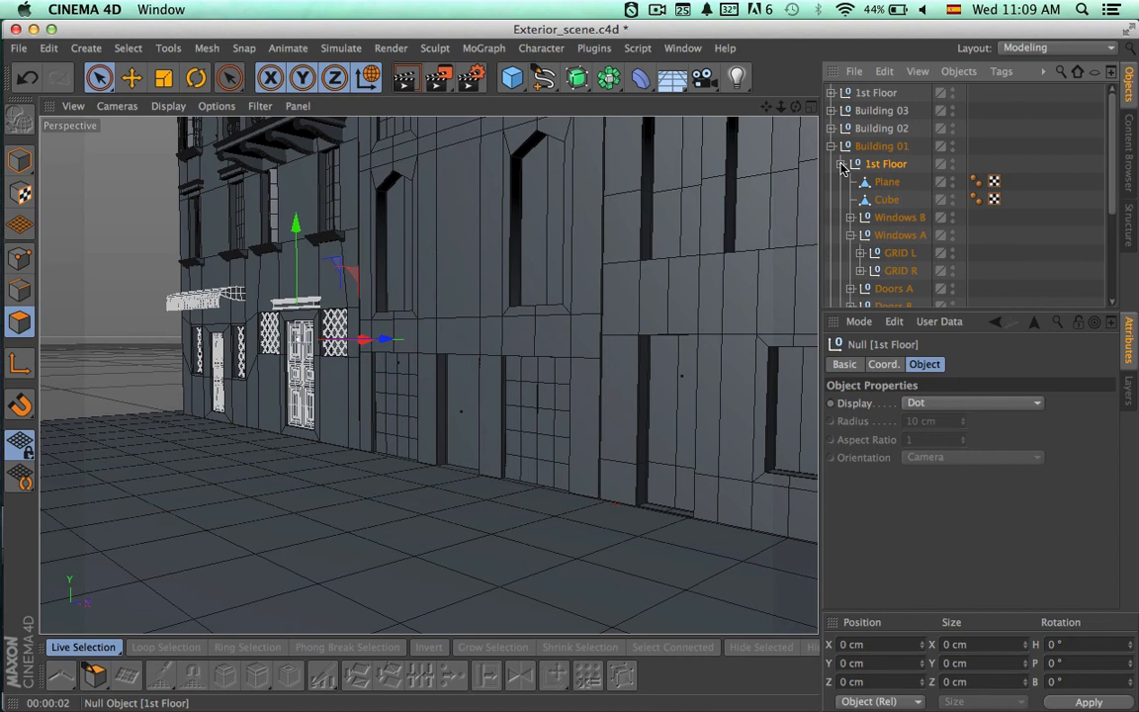
pyautogui.click(885, 201)
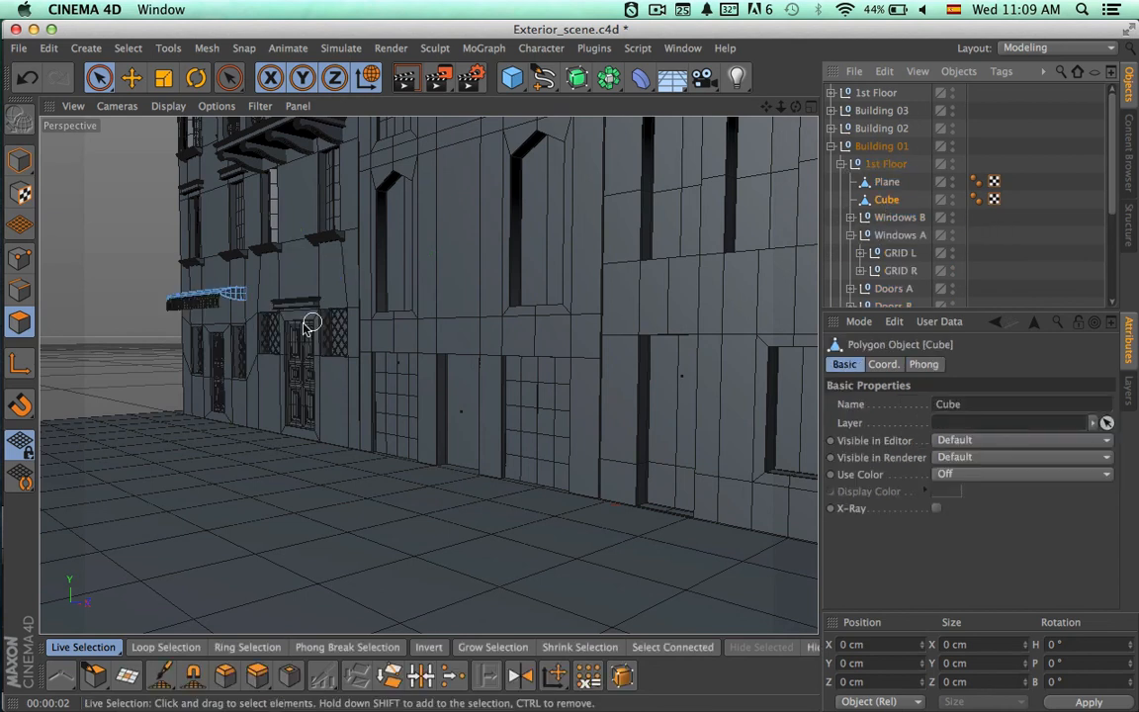
# - Copy the Lathe.6 cornice above Building 01's larger door, paste it at the hierarchy's top level and collapse Building 01
pyautogui.scroll(10, 310, 324)
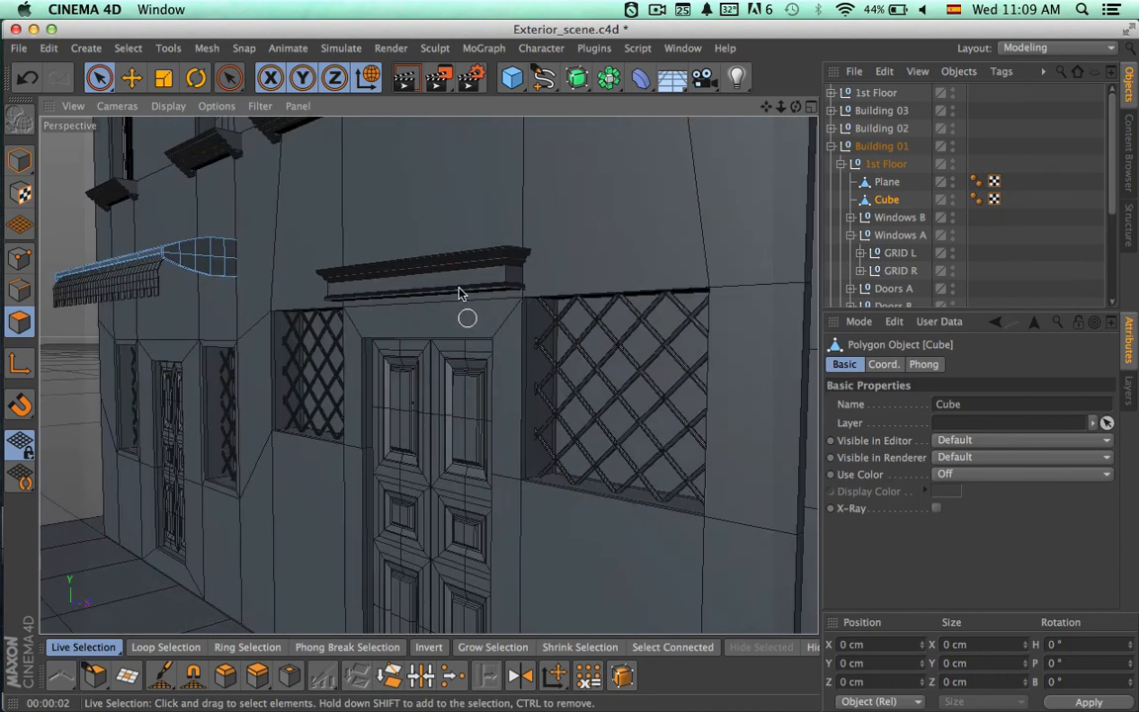
pyautogui.click(20, 157)
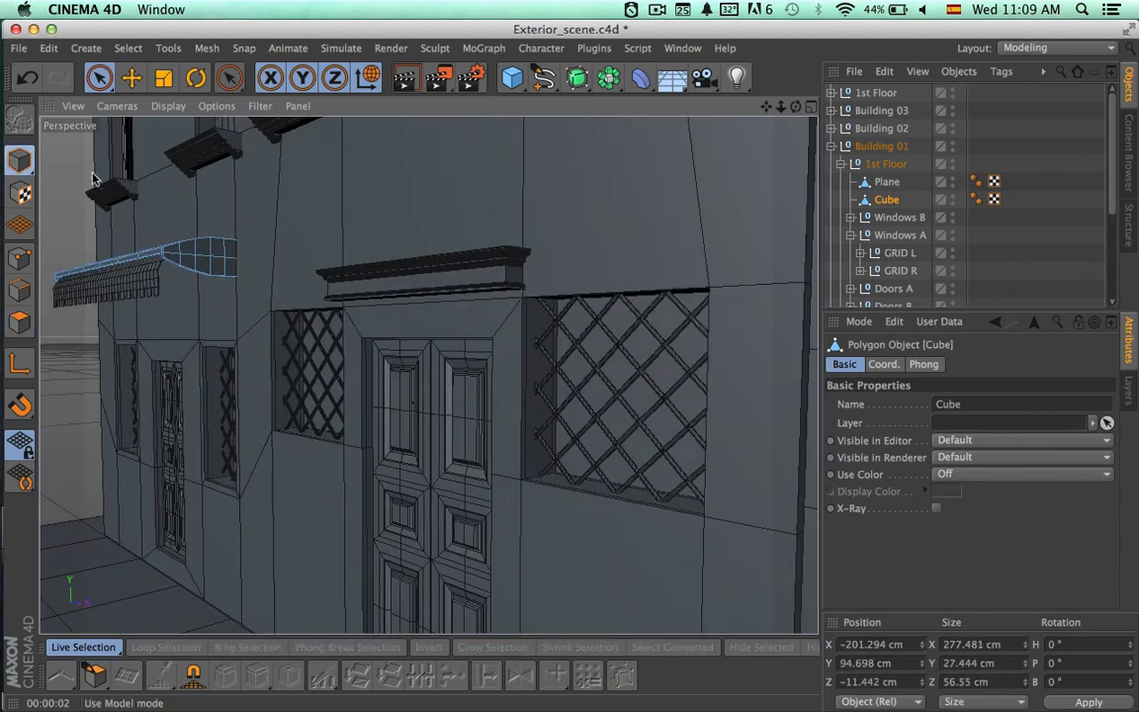
pyautogui.click(403, 283)
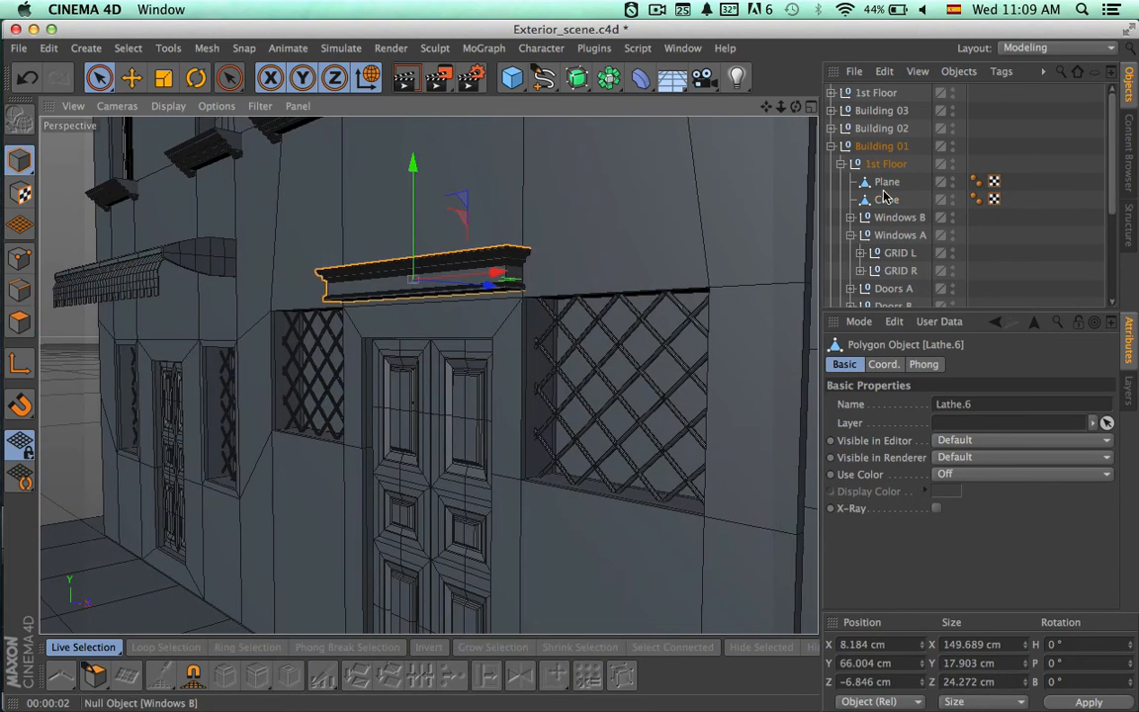
pyautogui.scroll(-5, 899, 207)
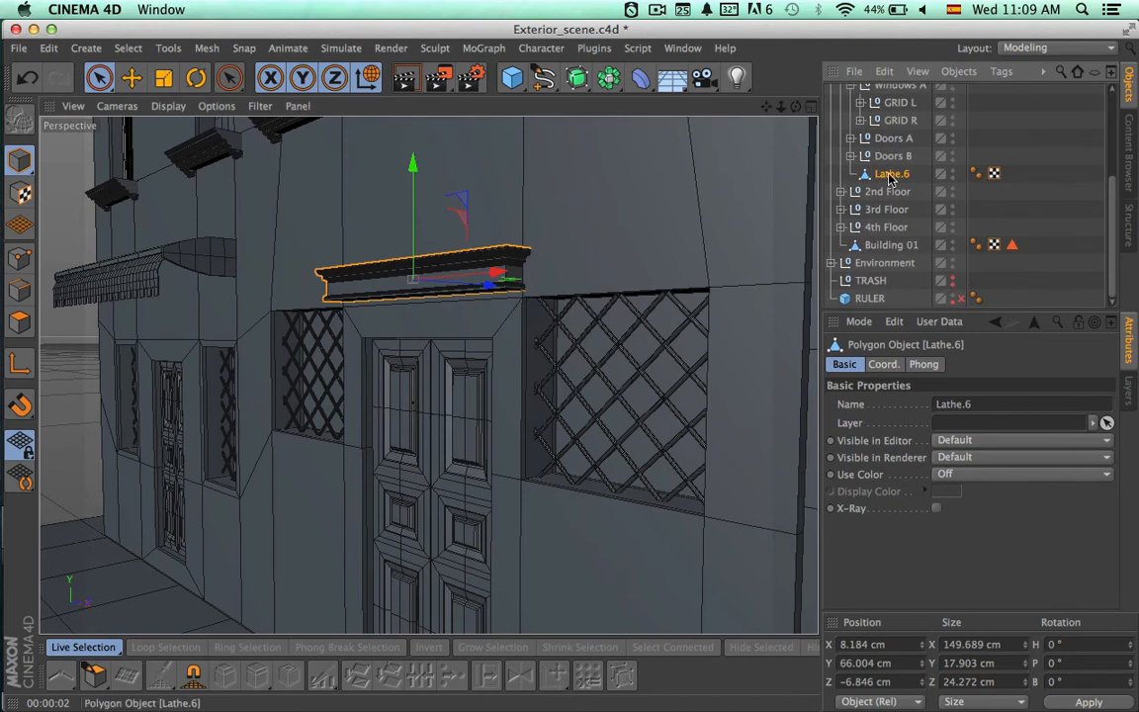
pyautogui.press('super+c')
pyautogui.press('super+v')
pyautogui.scroll(5, 891, 174)
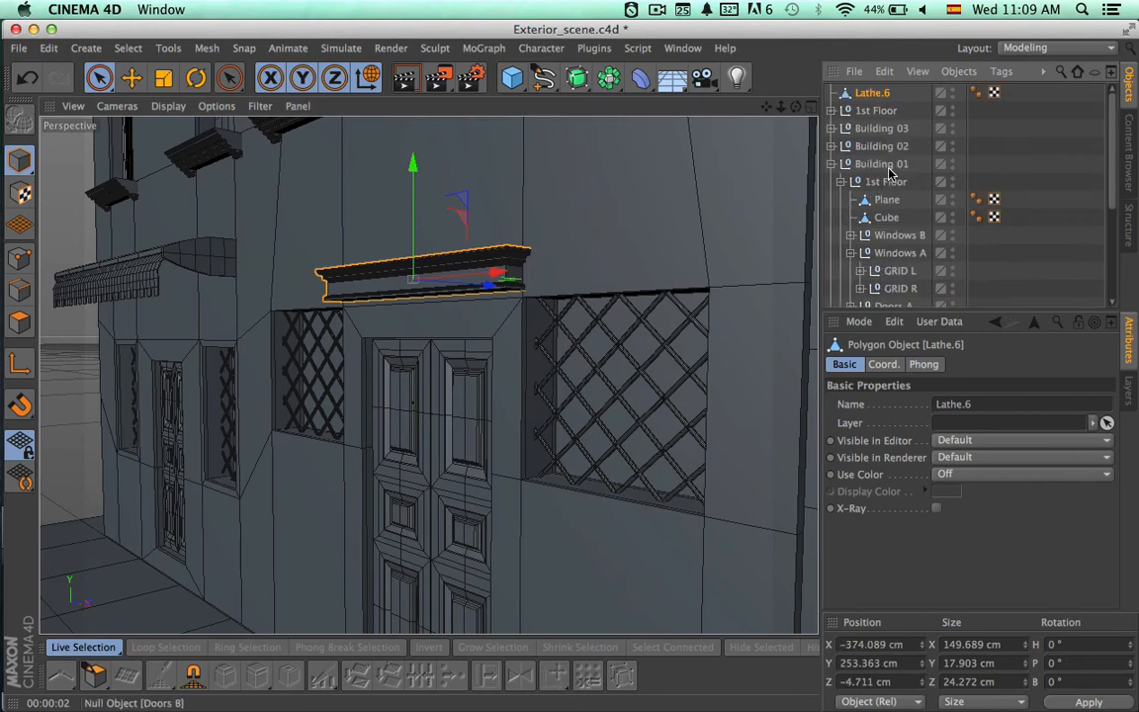
pyautogui.click(831, 164)
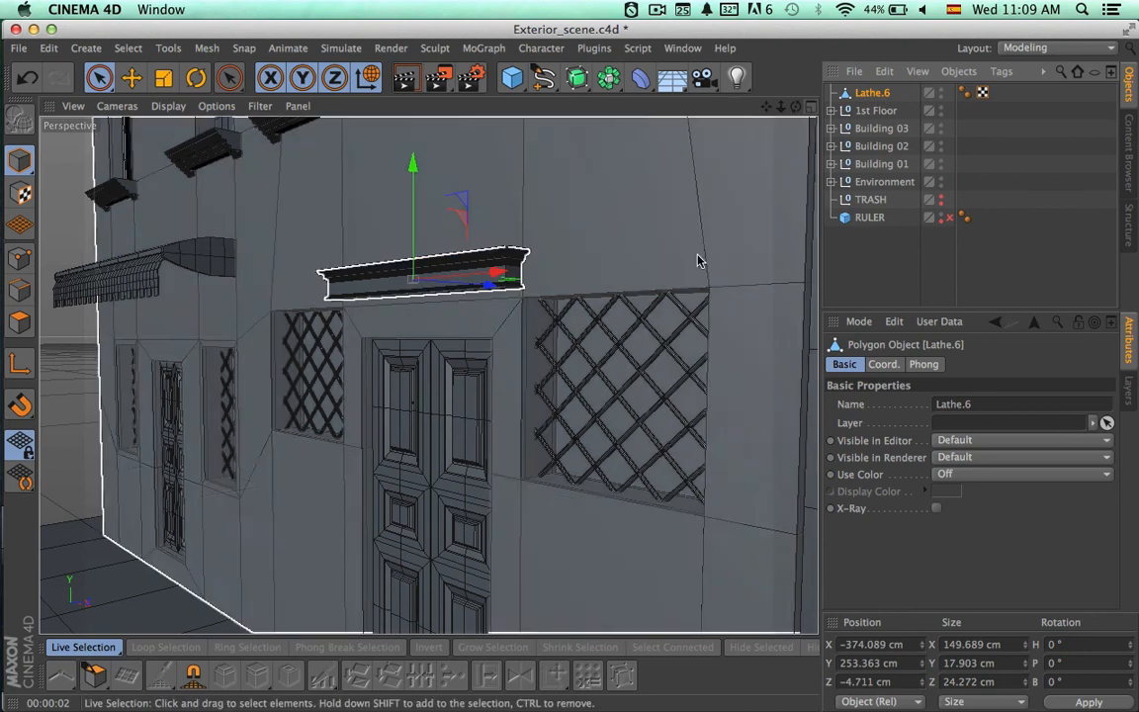
# - In the front view, move the copied cornice to Building 02's top-floor balcony rail at about X -57 cm, Y 781 cm, hiding Building 02 for reference
pyautogui.keyDown('alt'); pyautogui.moveTo(692, 254); pyautogui.dragTo(473, 249, button='right'); pyautogui.keyUp('alt')
pyautogui.keyDown('alt'); pyautogui.moveTo(726, 323); pyautogui.dragTo(643, 269); pyautogui.keyUp('alt')
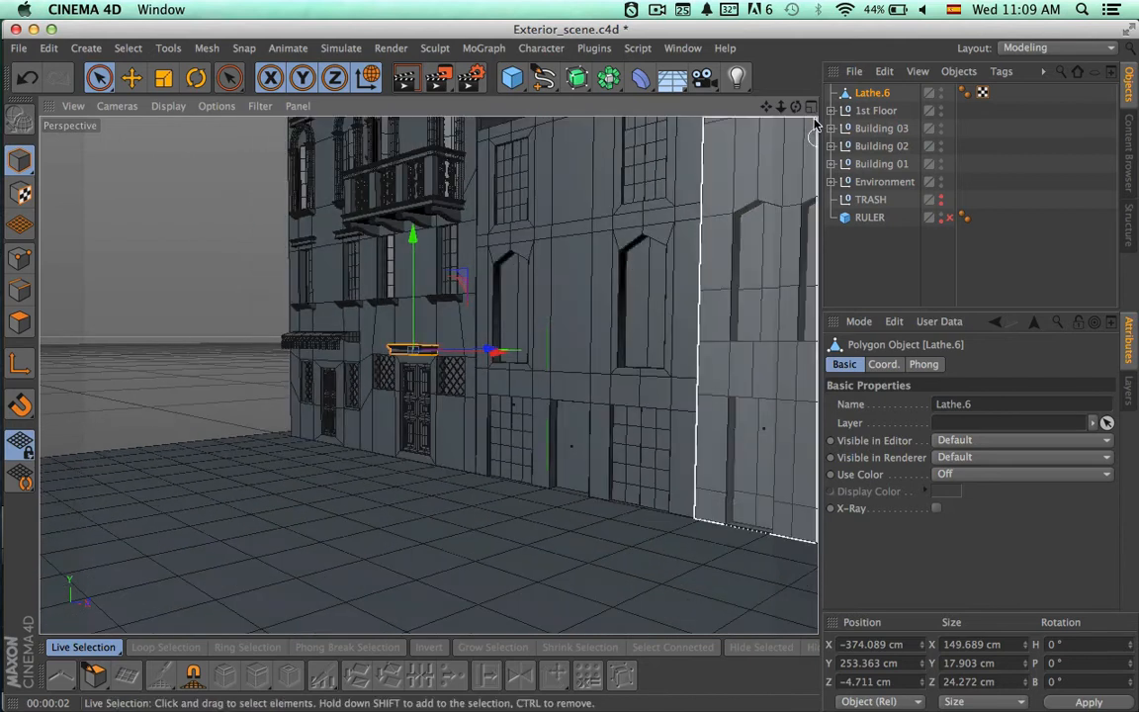
pyautogui.click(810, 109)
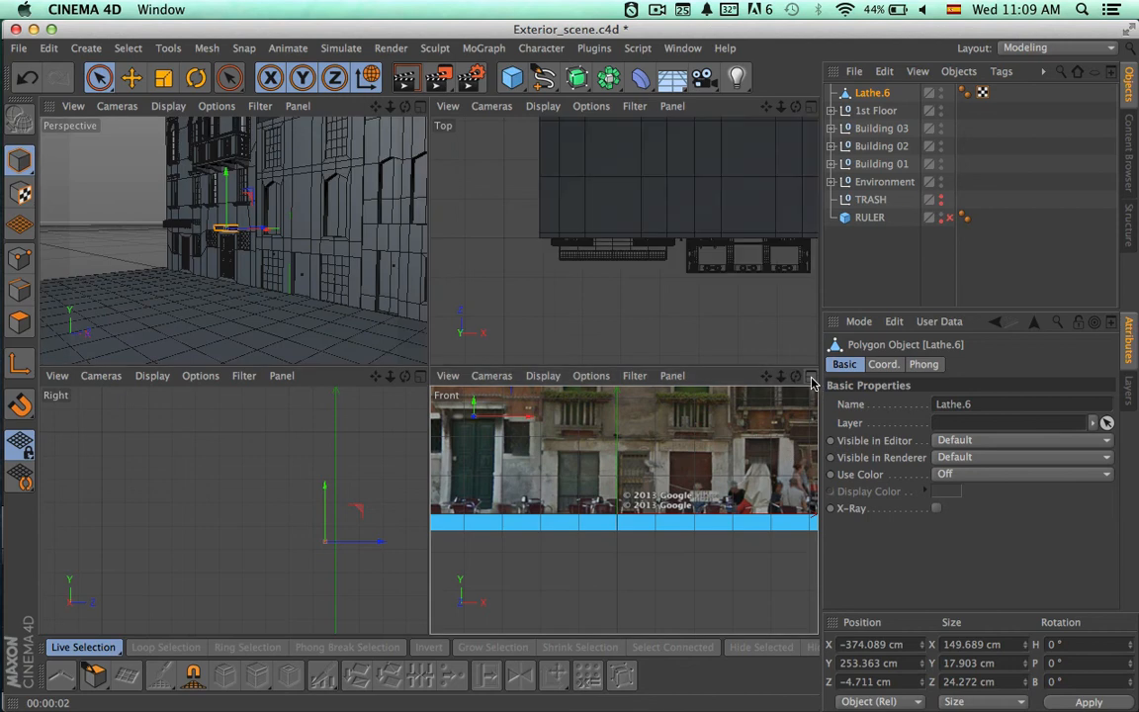
pyautogui.click(811, 379)
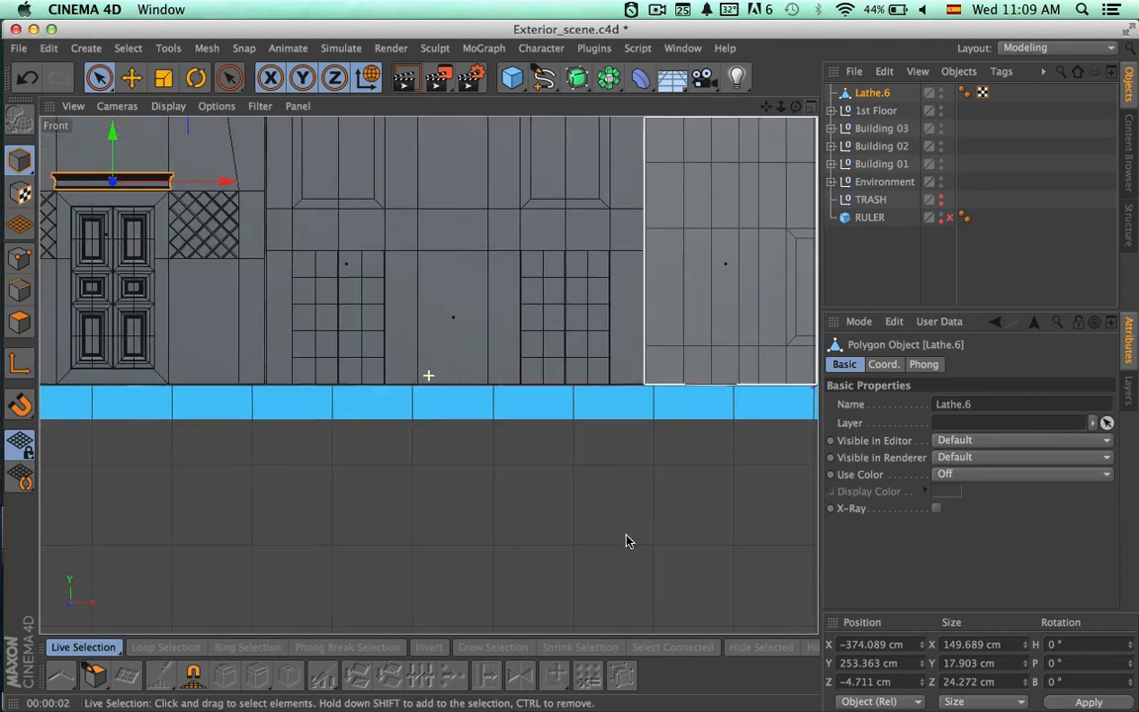
pyautogui.scroll(-6, 626, 540)
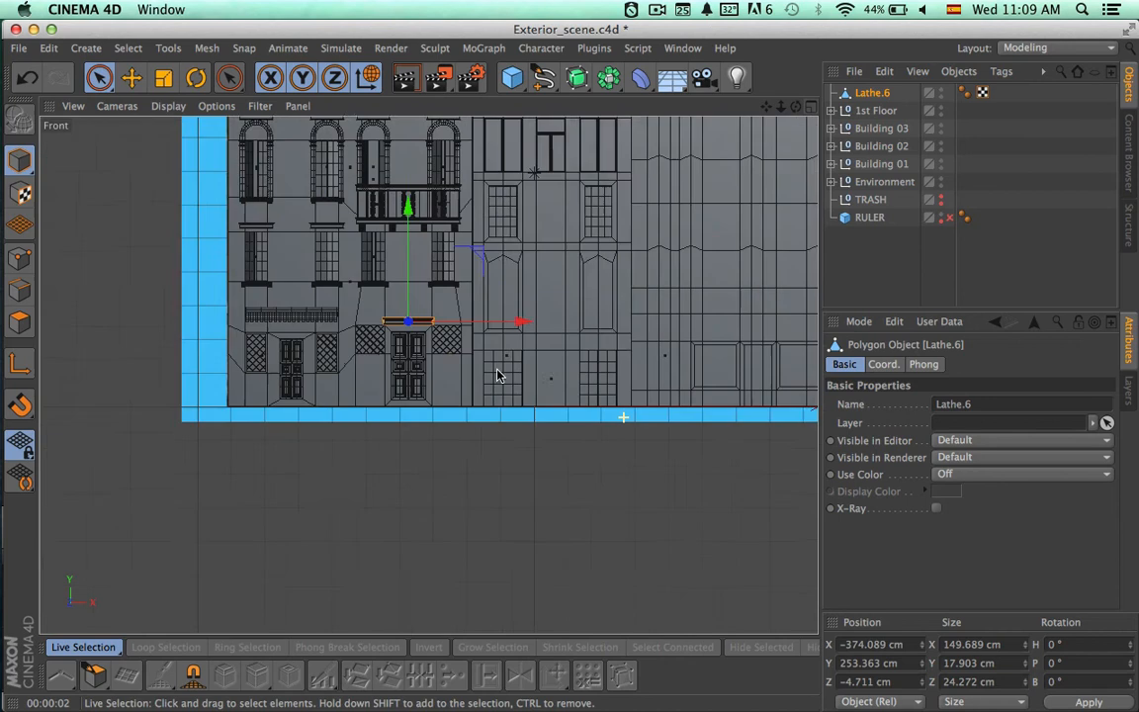
pyautogui.scroll(-4, 497, 375)
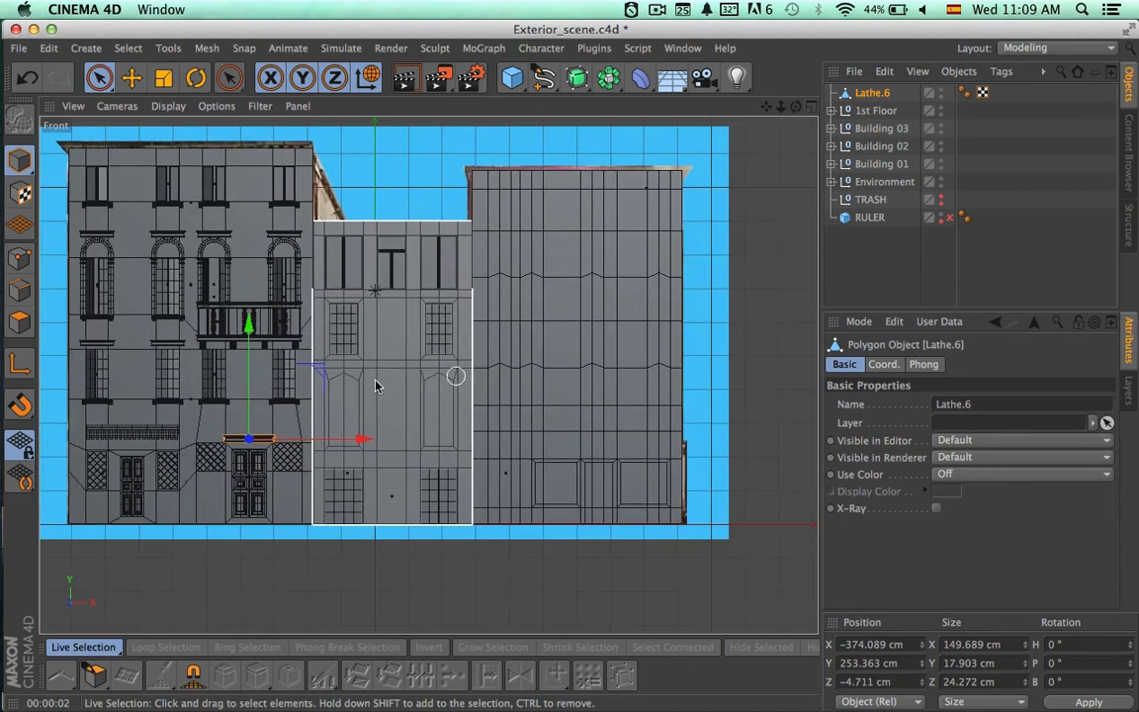
pyautogui.moveTo(320, 361); pyautogui.dragTo(427, 192)
pyautogui.keyDown('alt'); pyautogui.moveTo(450, 253); pyautogui.dragTo(665, 321, button='right'); pyautogui.keyUp('alt')
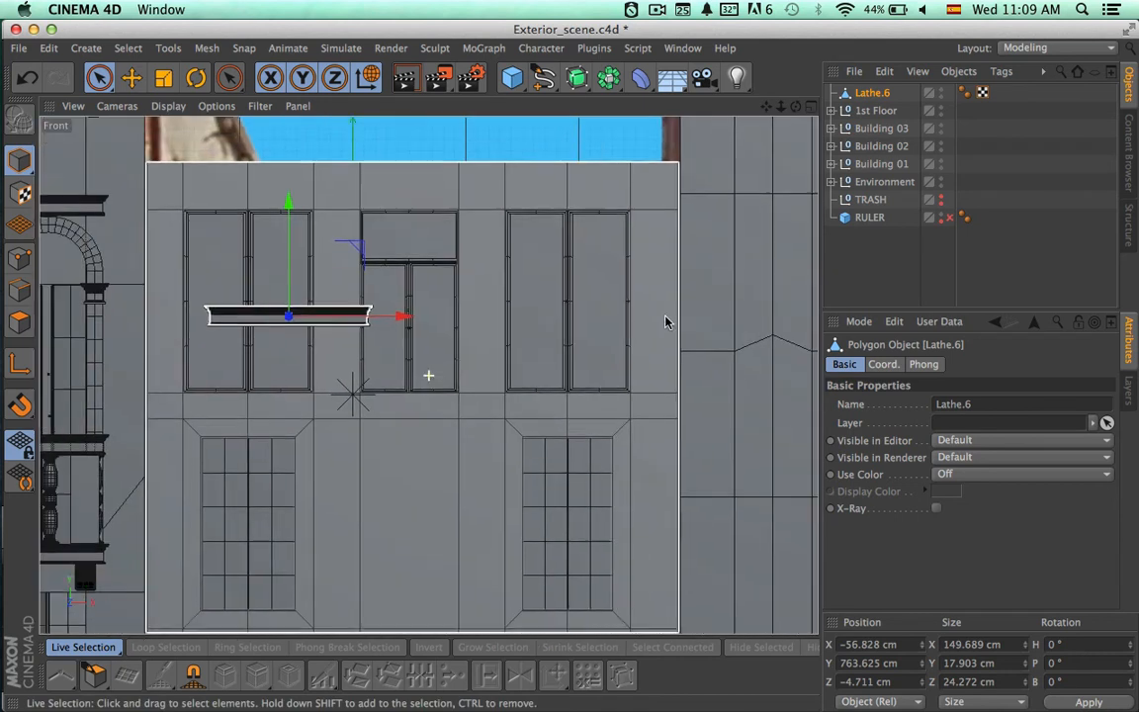
pyautogui.click(941, 148)
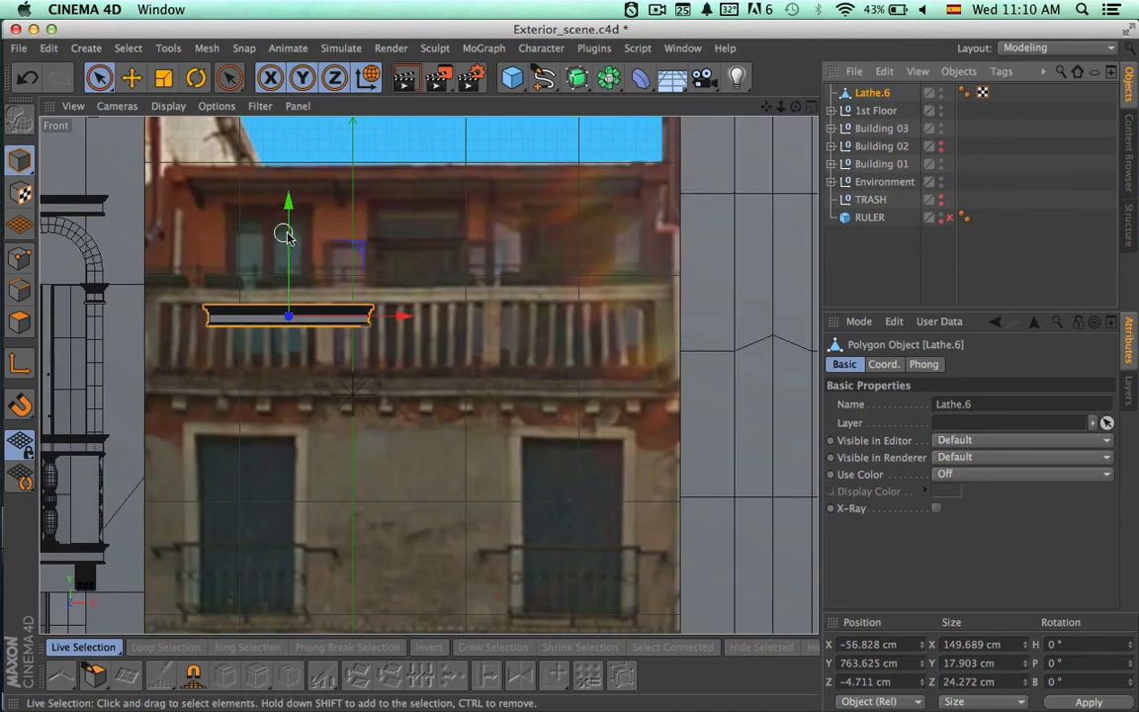
pyautogui.moveTo(283, 233); pyautogui.dragTo(288, 219)
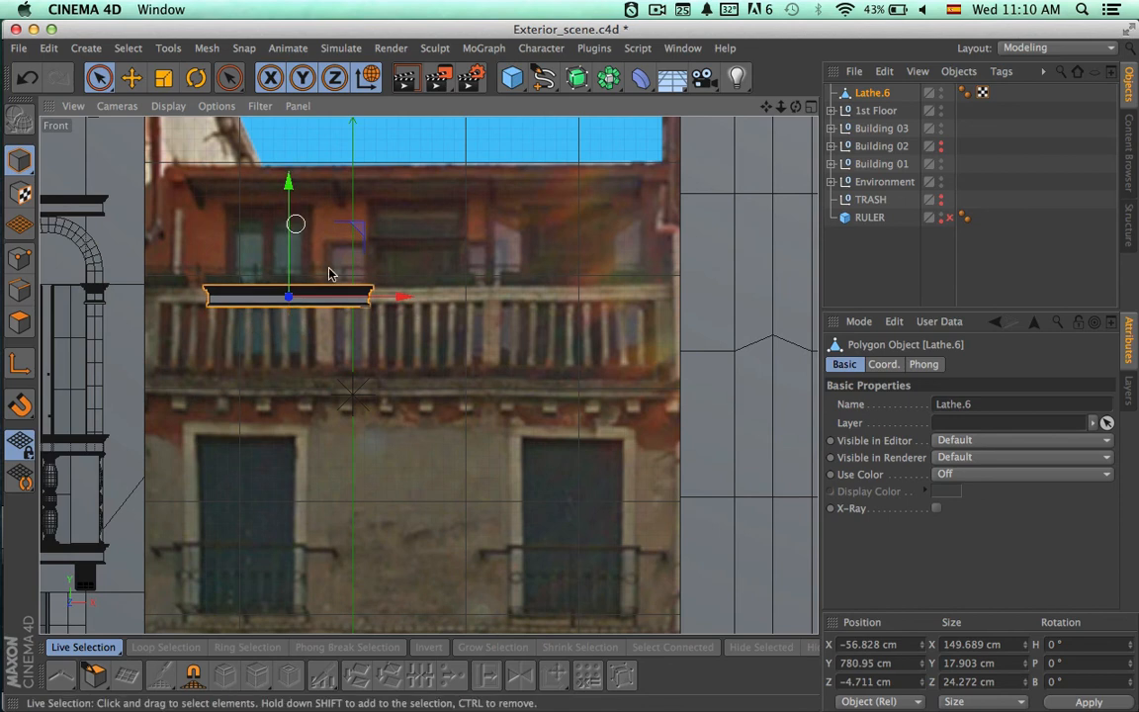
# - Scale all points of the copied cornice vertically to a height of about 14.6 cm, matching the balcony rail in the photo
pyautogui.keyDown('alt'); pyautogui.moveTo(350, 267); pyautogui.dragTo(484, 268, button='right'); pyautogui.keyUp('alt')
pyautogui.keyDown('alt'); pyautogui.moveTo(490, 269); pyautogui.dragTo(641, 267, button='middle'); pyautogui.keyUp('alt')
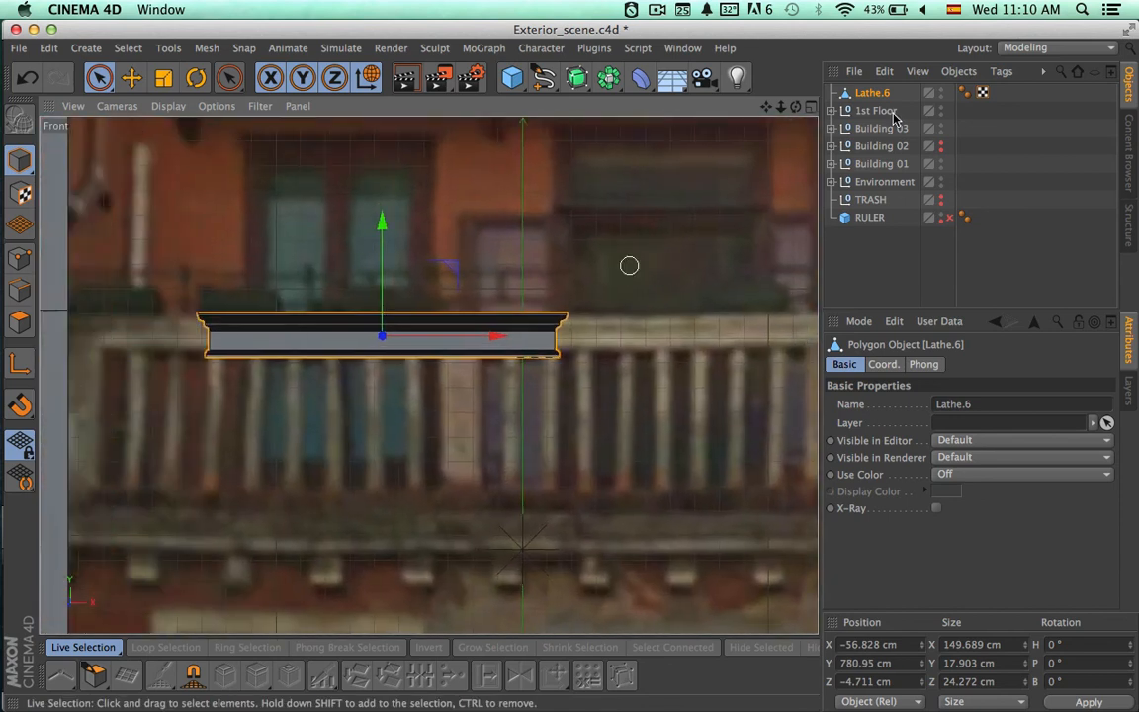
pyautogui.click(22, 257)
pyautogui.hotkey('ctrl', 'a')
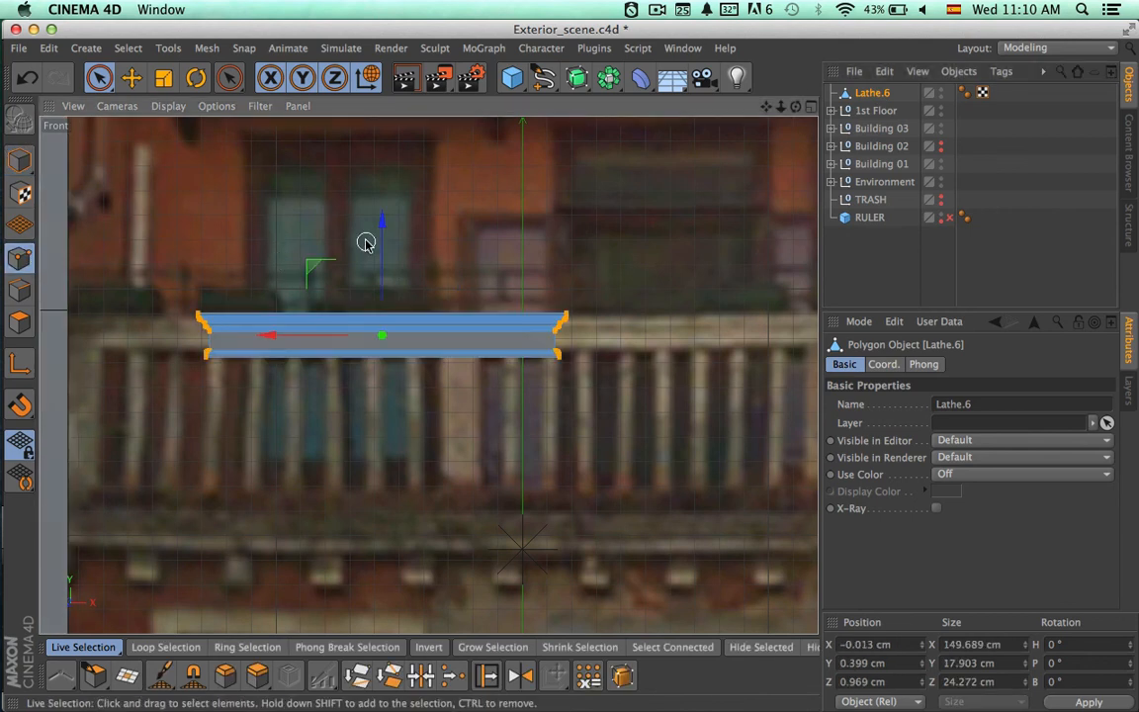
pyautogui.press('t')
pyautogui.moveTo(383, 221); pyautogui.dragTo(382, 275)
pyautogui.press('9')
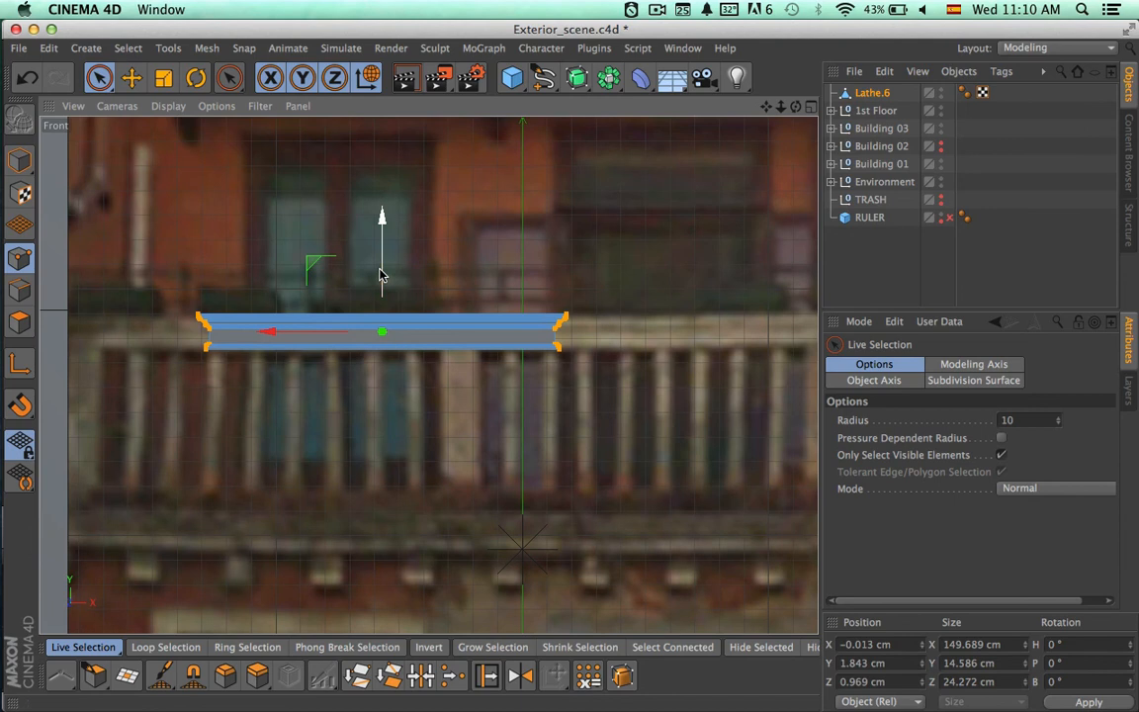
pyautogui.scroll(-3, 553, 249)
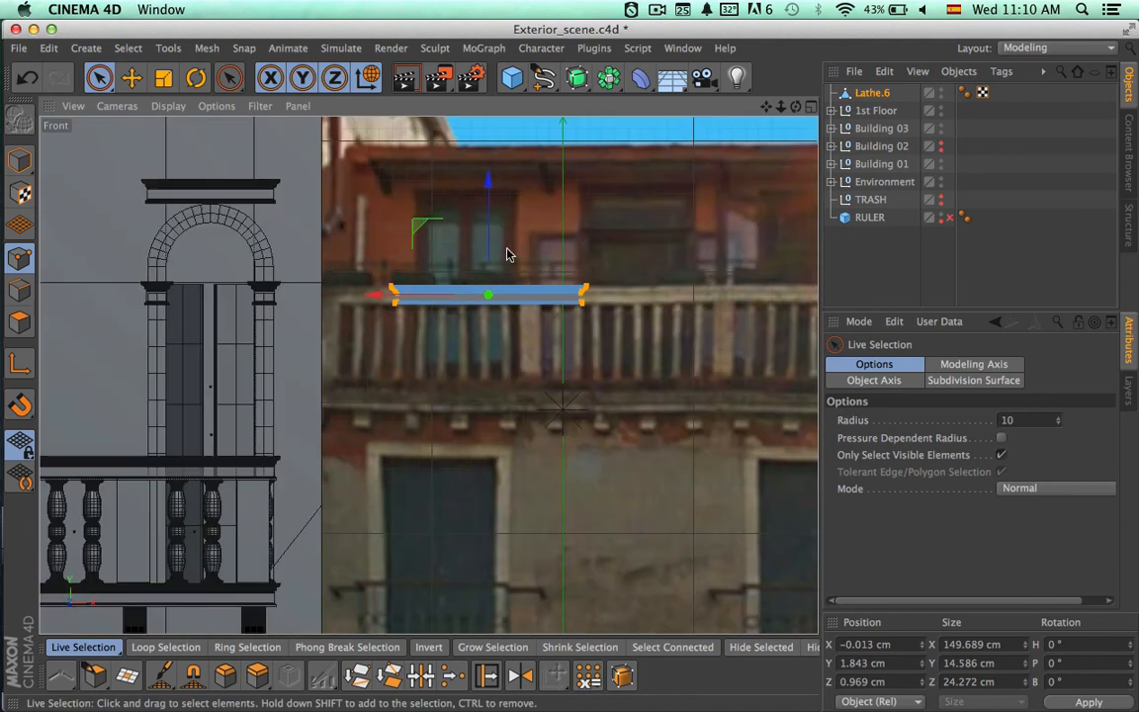
# - Make Building 02 visible again and reselect the copied cornice, Lathe.6
pyautogui.click(942, 145)
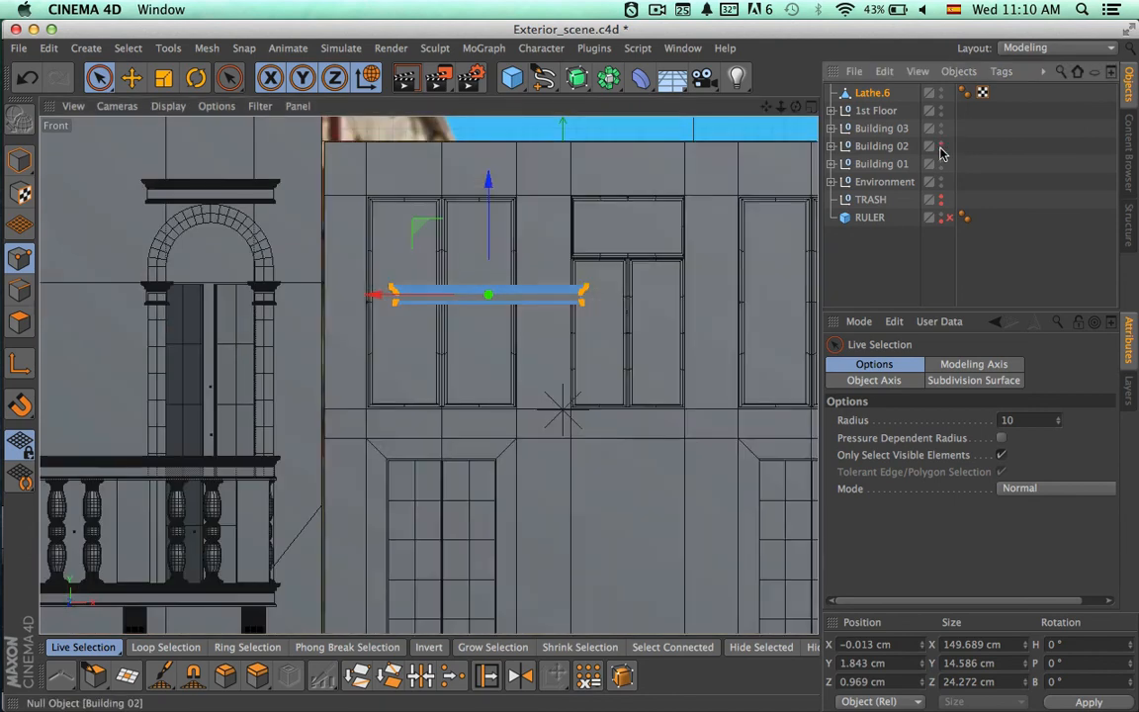
pyautogui.doubleClick(940, 146)
pyautogui.click(940, 146)
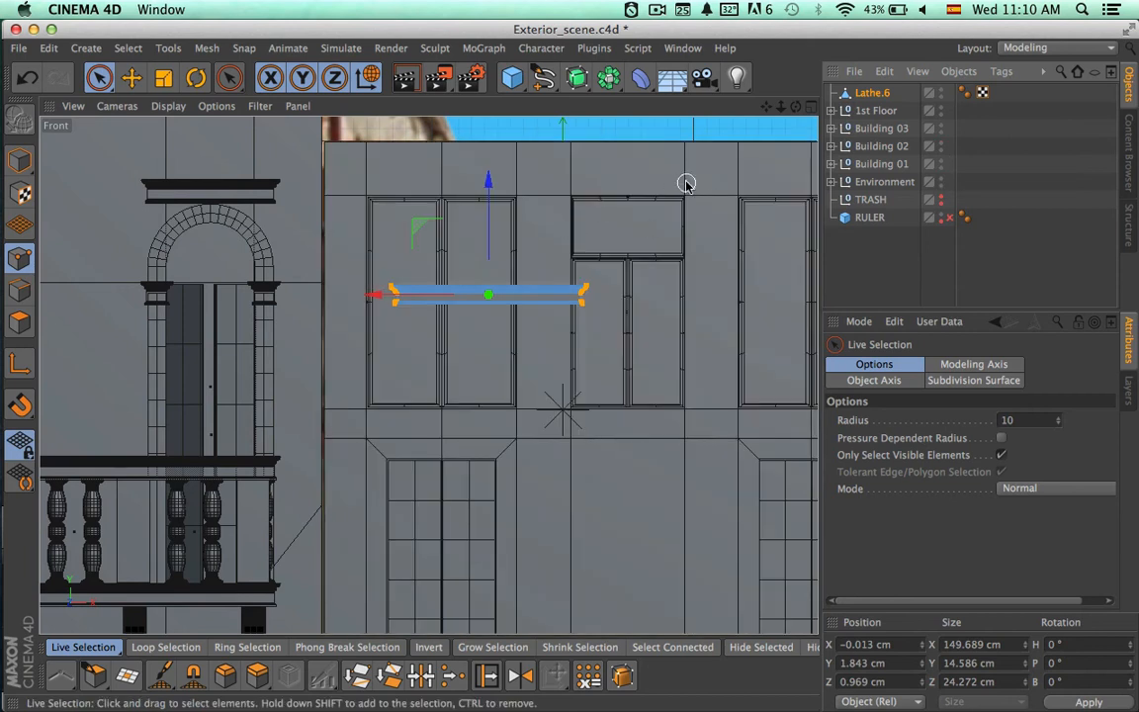
pyautogui.click(873, 95)
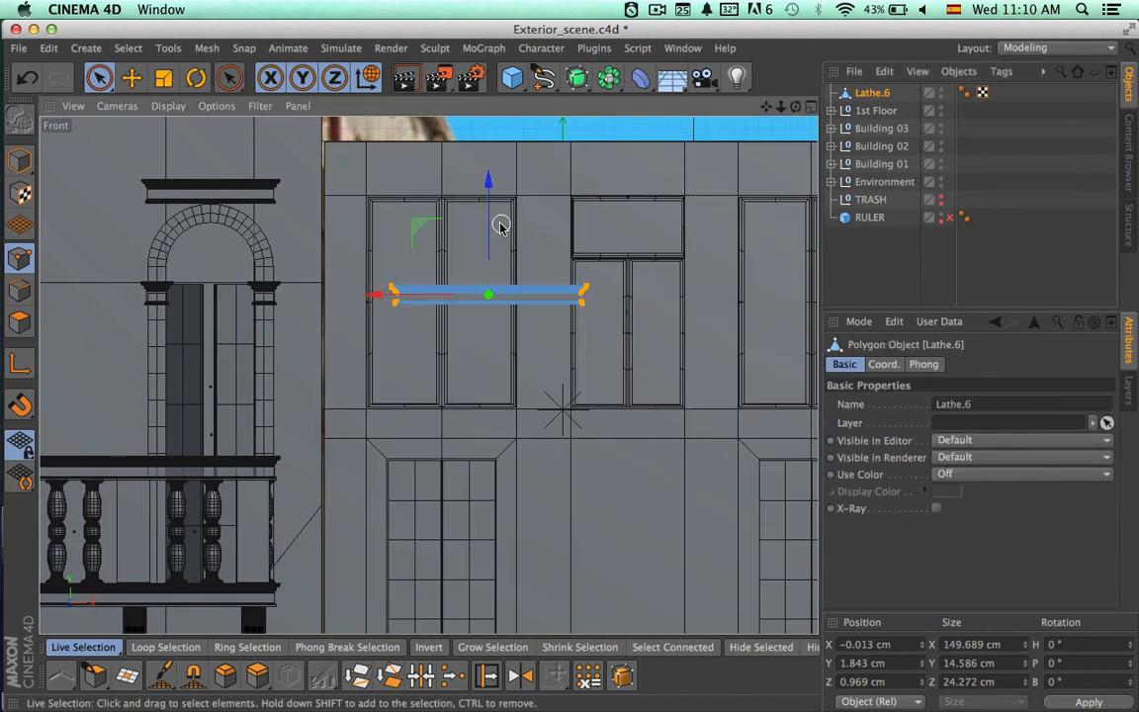
# - Try to scale the copied cornice's depth to about 14.6 cm in the top view, and undo the scaling
pyautogui.scroll(4, 504, 222)
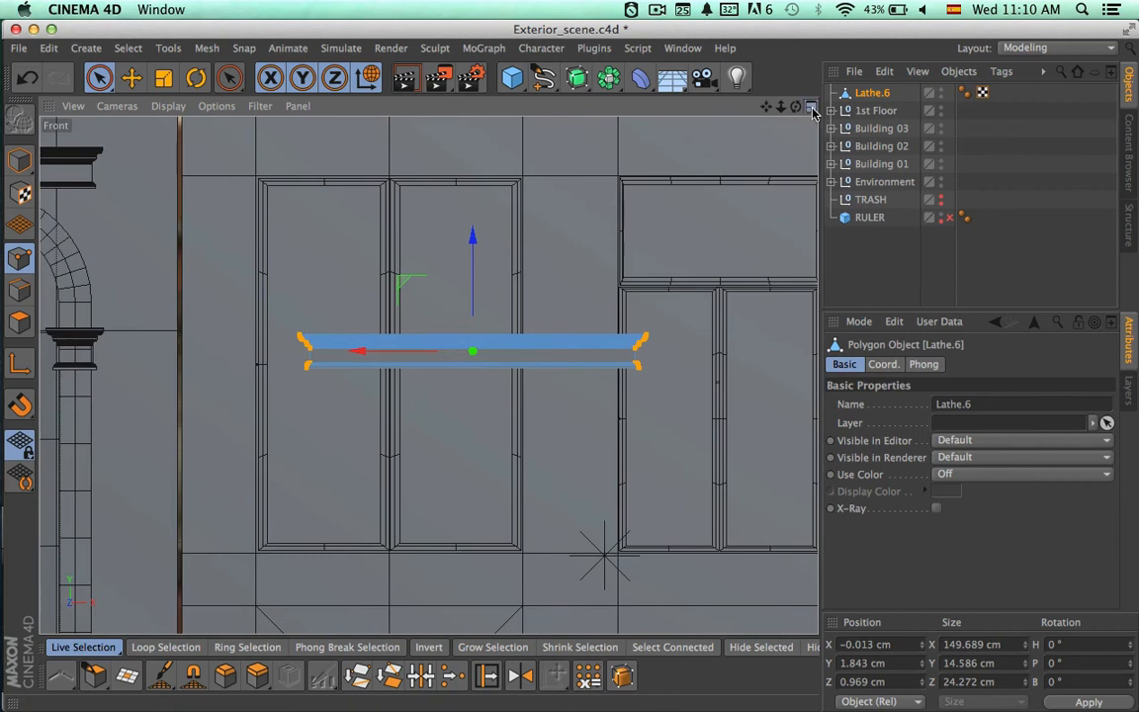
pyautogui.click(813, 111)
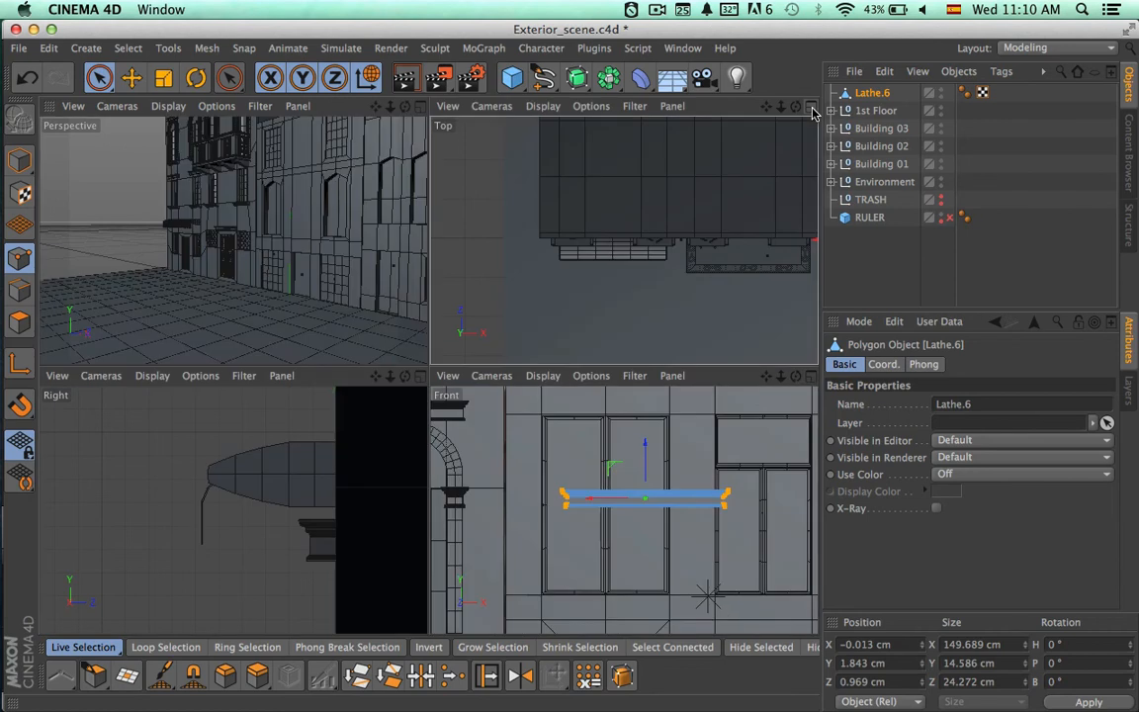
pyautogui.middleClick(778, 171)
pyautogui.keyDown('alt'); pyautogui.moveTo(753, 178); pyautogui.dragTo(381, 261, button='middle'); pyautogui.keyUp('alt')
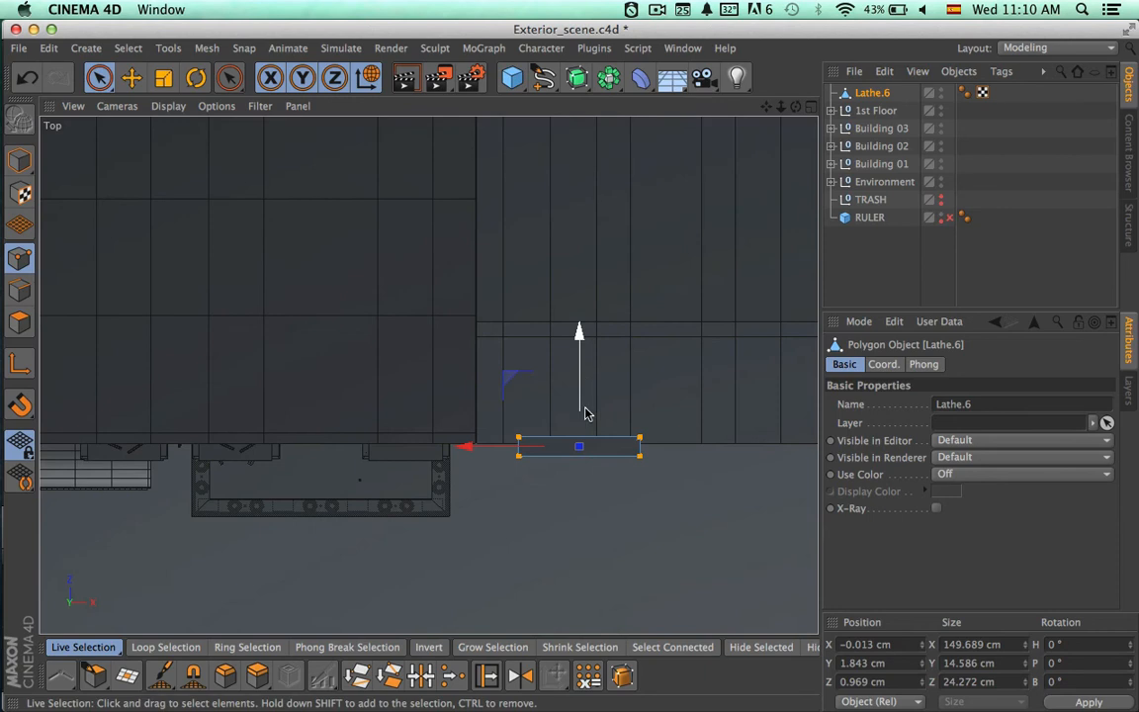
pyautogui.keyDown('alt'); pyautogui.moveTo(524, 435); pyautogui.dragTo(680, 446, button='right'); pyautogui.keyUp('alt')
pyautogui.keyDown('alt'); pyautogui.moveTo(664, 512); pyautogui.dragTo(519, 490, button='middle'); pyautogui.keyUp('alt')
pyautogui.press('t')
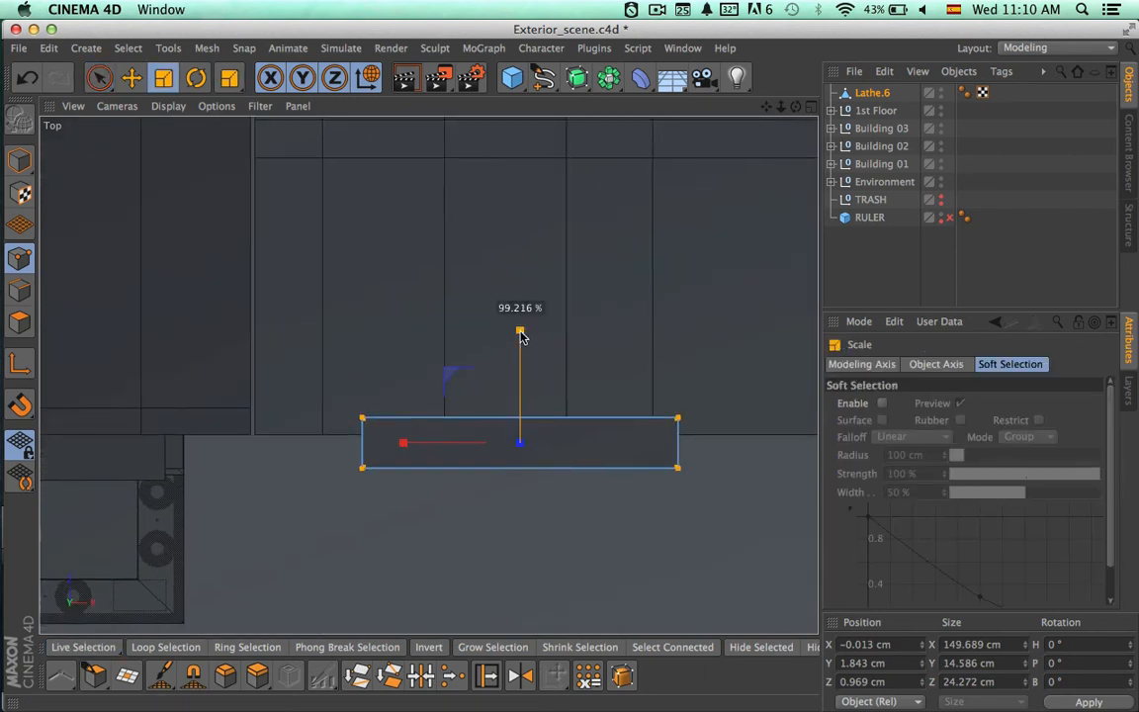
pyautogui.moveTo(522, 337); pyautogui.dragTo(525, 380)
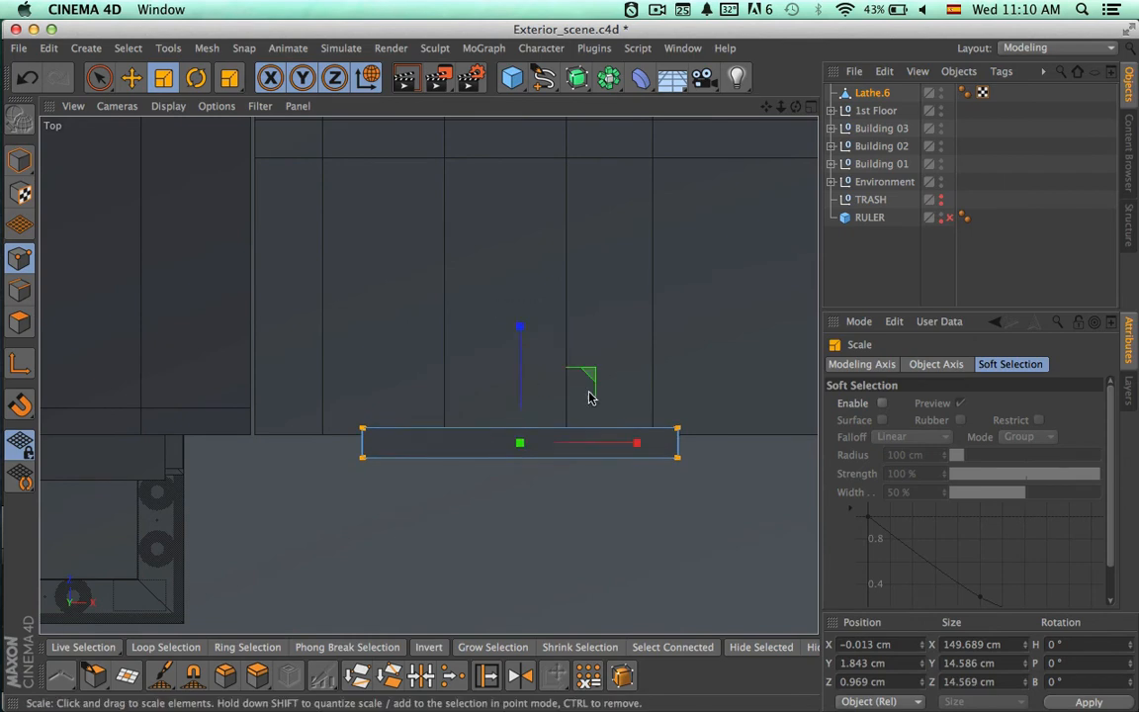
pyautogui.keyDown('alt'); pyautogui.moveTo(589, 394); pyautogui.dragTo(652, 310, button='middle'); pyautogui.keyUp('alt')
pyautogui.keyDown('alt'); pyautogui.moveTo(638, 320); pyautogui.dragTo(542, 319, button='right'); pyautogui.keyUp('alt')
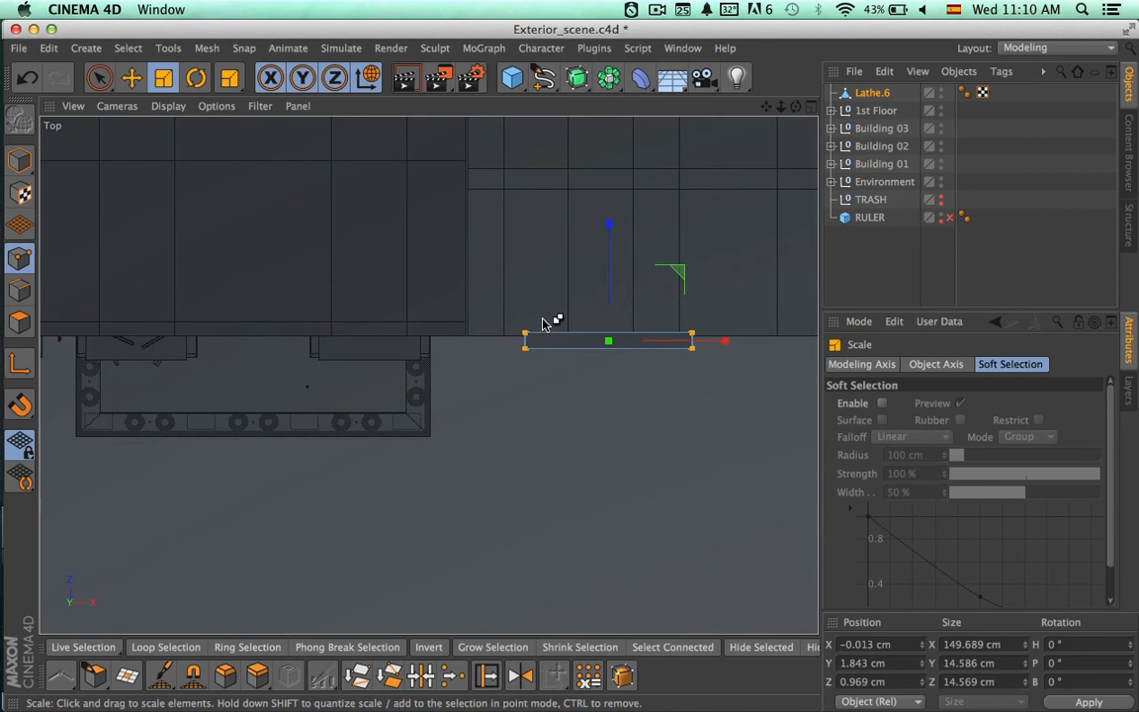
pyautogui.press('super+z')
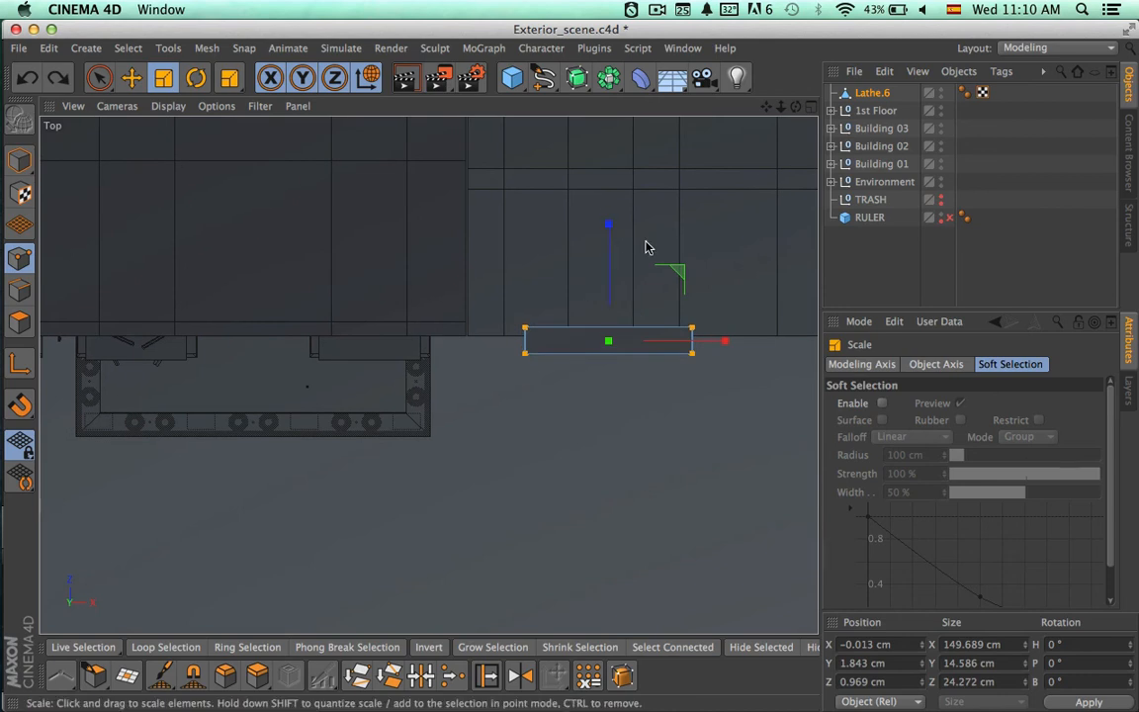
# - Turn on X-Ray display for the Lathe.6 cornice in its basic properties
pyautogui.keyDown('alt'); pyautogui.moveTo(685, 238); pyautogui.dragTo(606, 239, button='right'); pyautogui.keyUp('alt')
pyautogui.keyDown('alt'); pyautogui.moveTo(662, 248); pyautogui.dragTo(395, 266, button='middle'); pyautogui.keyUp('alt')
pyautogui.moveTo(489, 320)
pyautogui.mouseDown()
pyautogui.moveTo(508, 323)
pyautogui.moveTo(487, 321)
pyautogui.mouseUp()
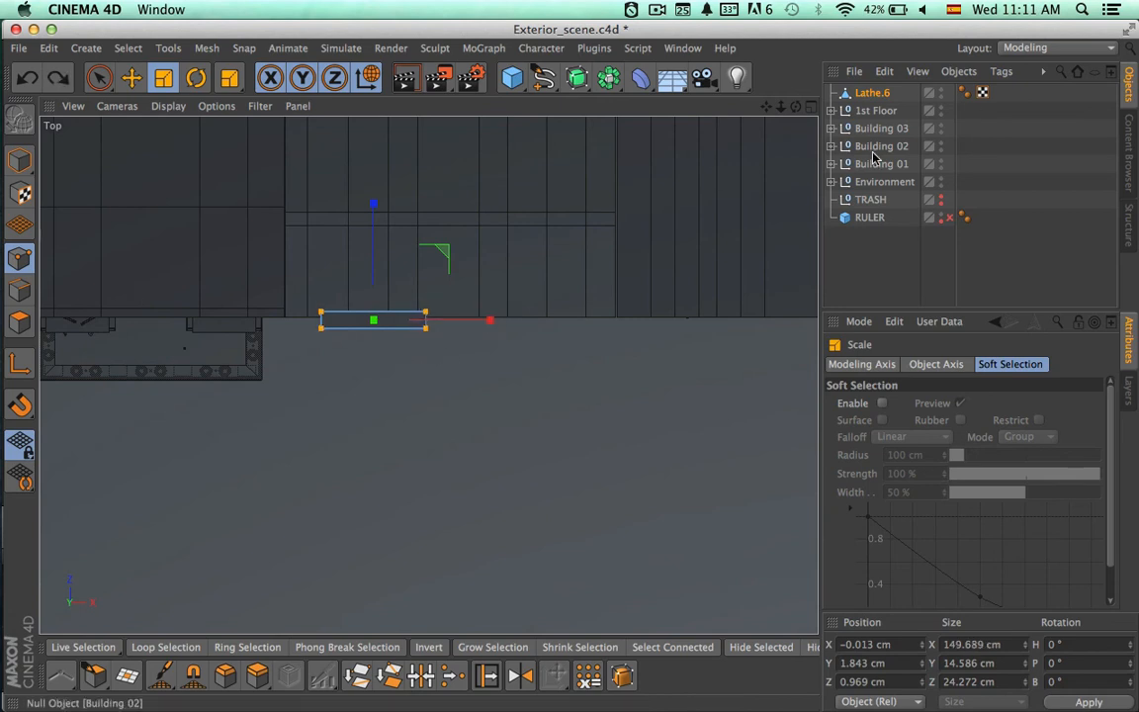
pyautogui.click(872, 93)
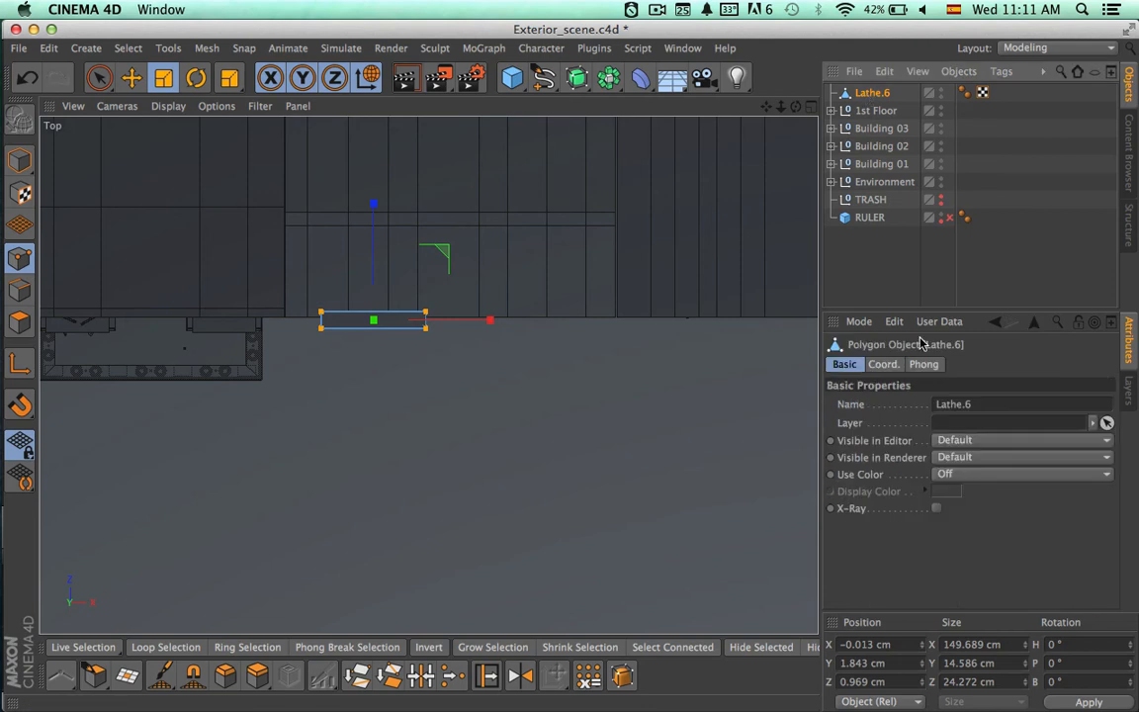
pyautogui.click(936, 508)
pyautogui.scroll(5, 745, 411)
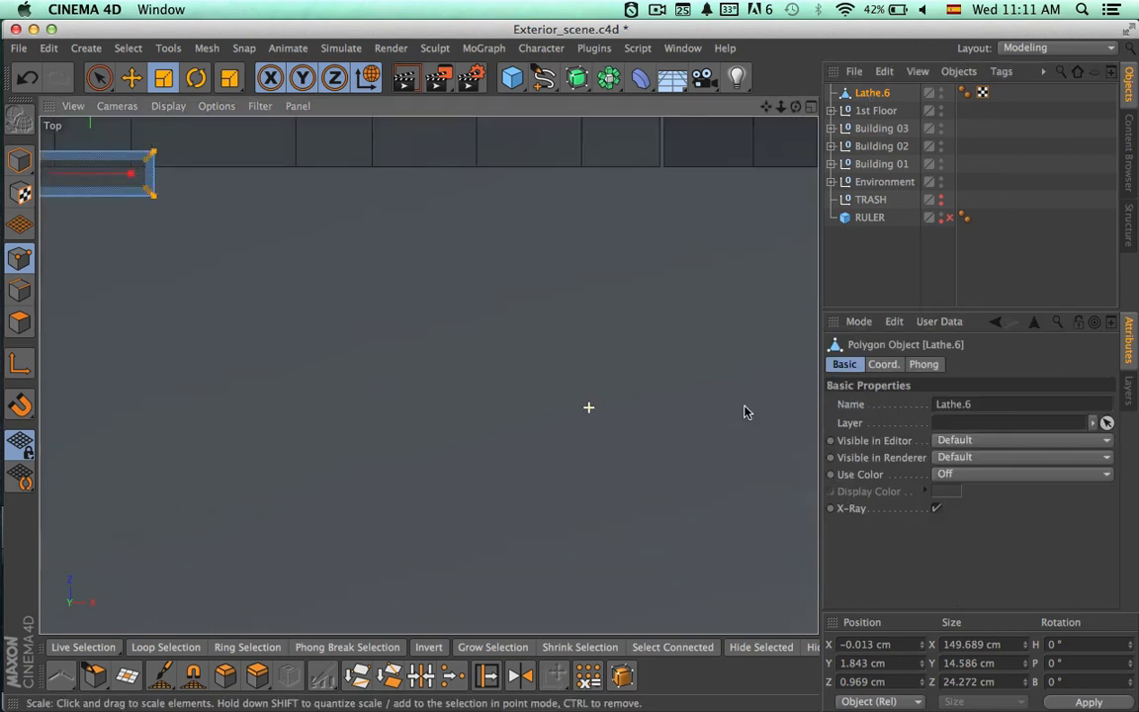
pyautogui.keyDown('alt'); pyautogui.moveTo(801, 466); pyautogui.dragTo(932, 524, button='middle'); pyautogui.keyUp('alt')
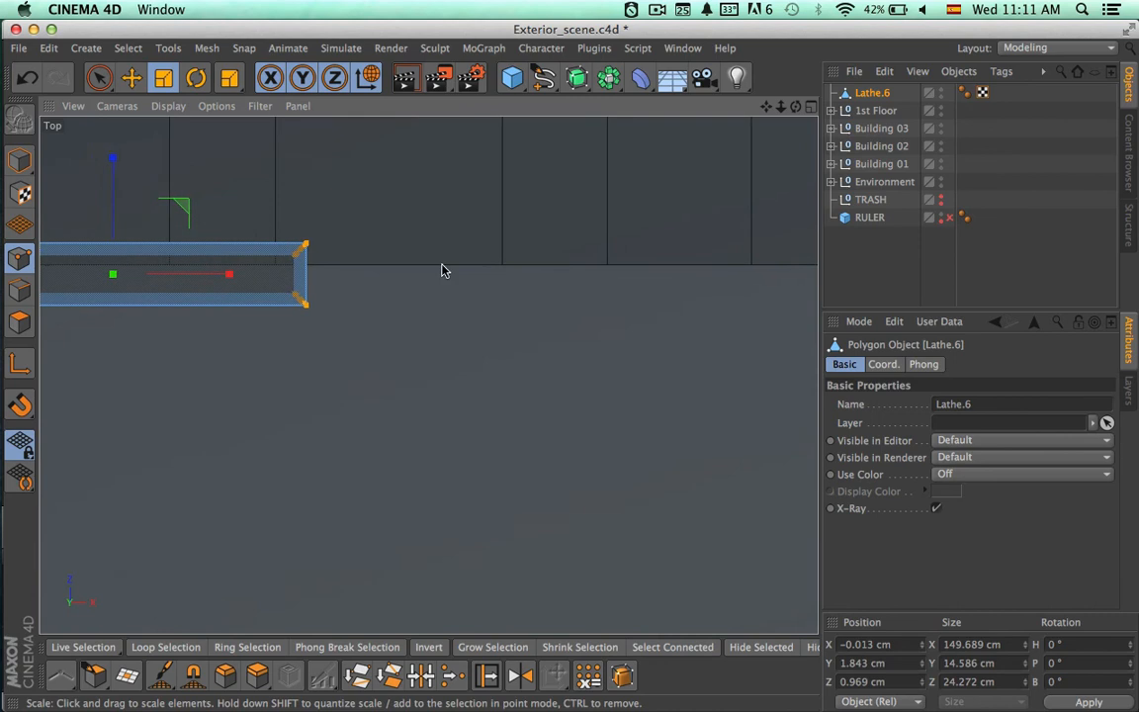
pyautogui.keyDown('alt'); pyautogui.moveTo(429, 265); pyautogui.dragTo(646, 283, button='middle'); pyautogui.keyUp('alt')
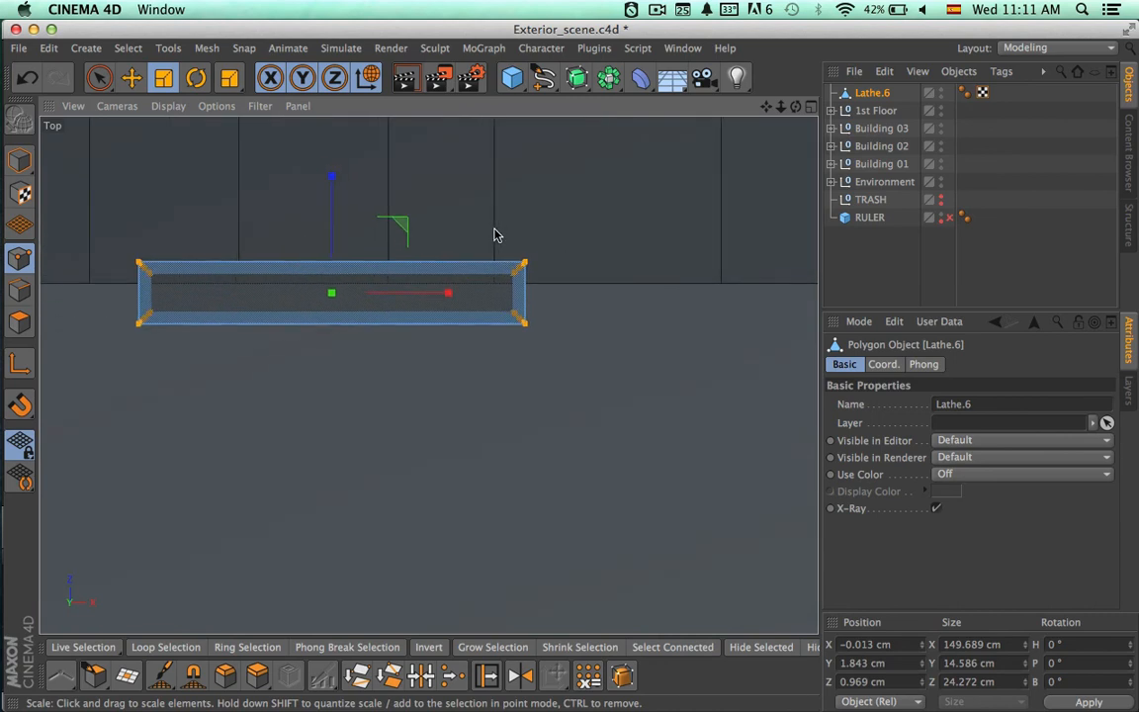
# - Select all right-end points of Lathe.6 with Only Select Visible Elements off, and move them out to about X 355 cm
pyautogui.press('9')
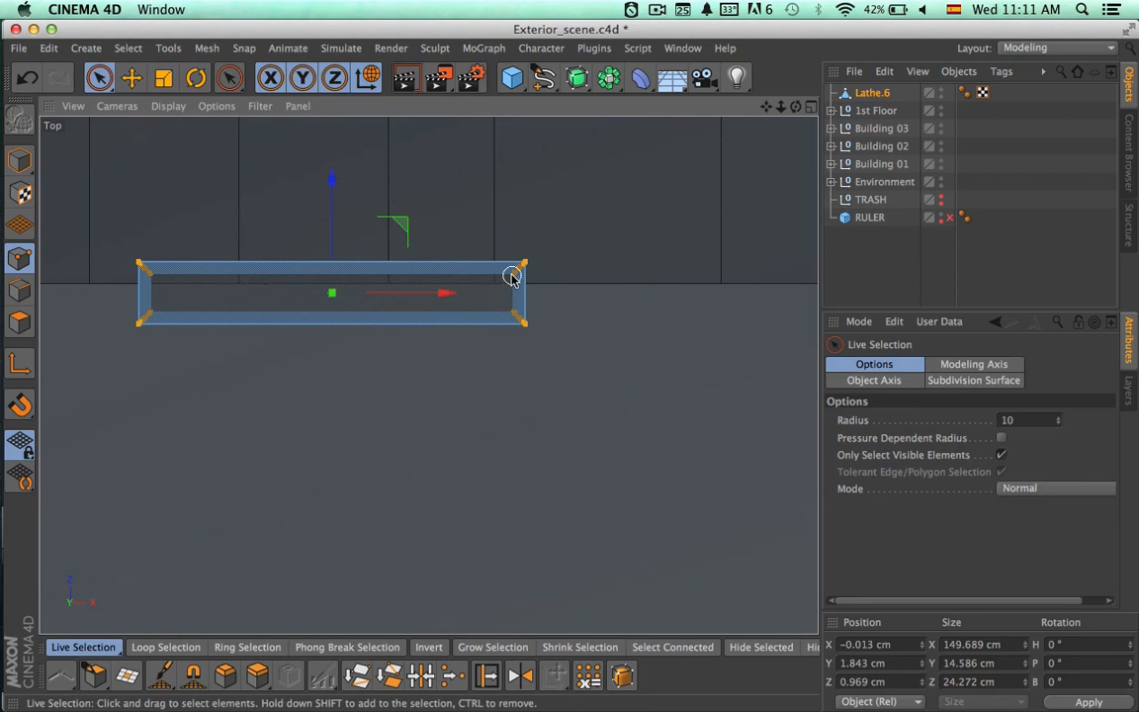
pyautogui.click(524, 263)
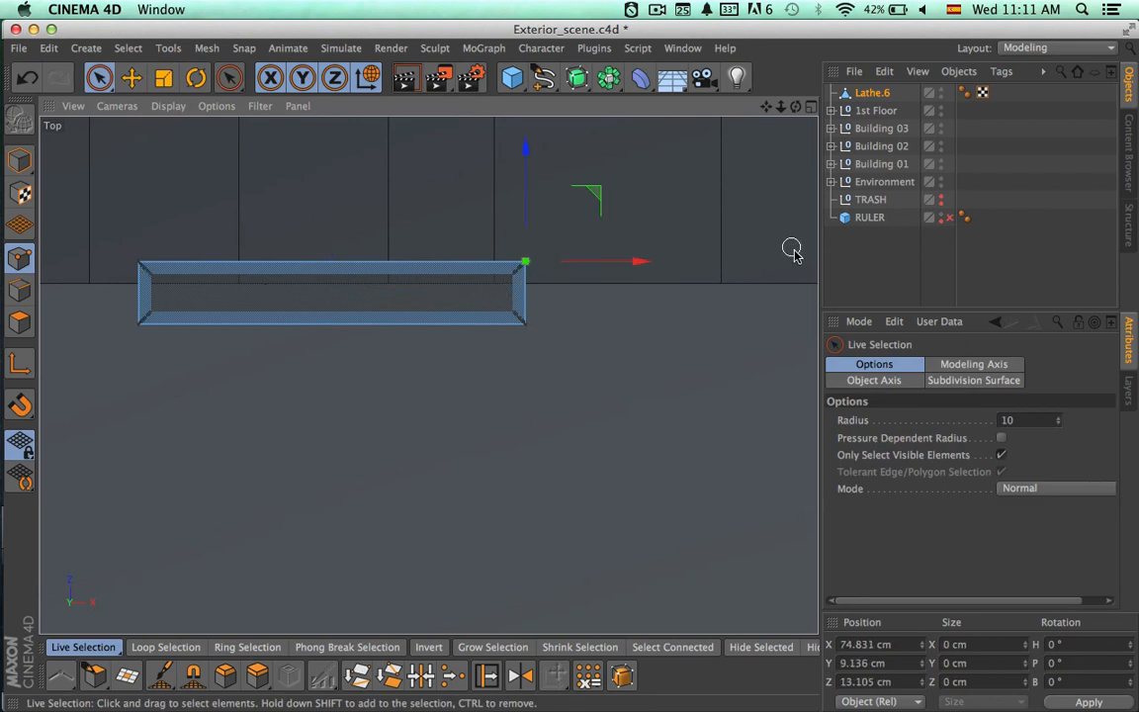
pyautogui.click(1003, 456)
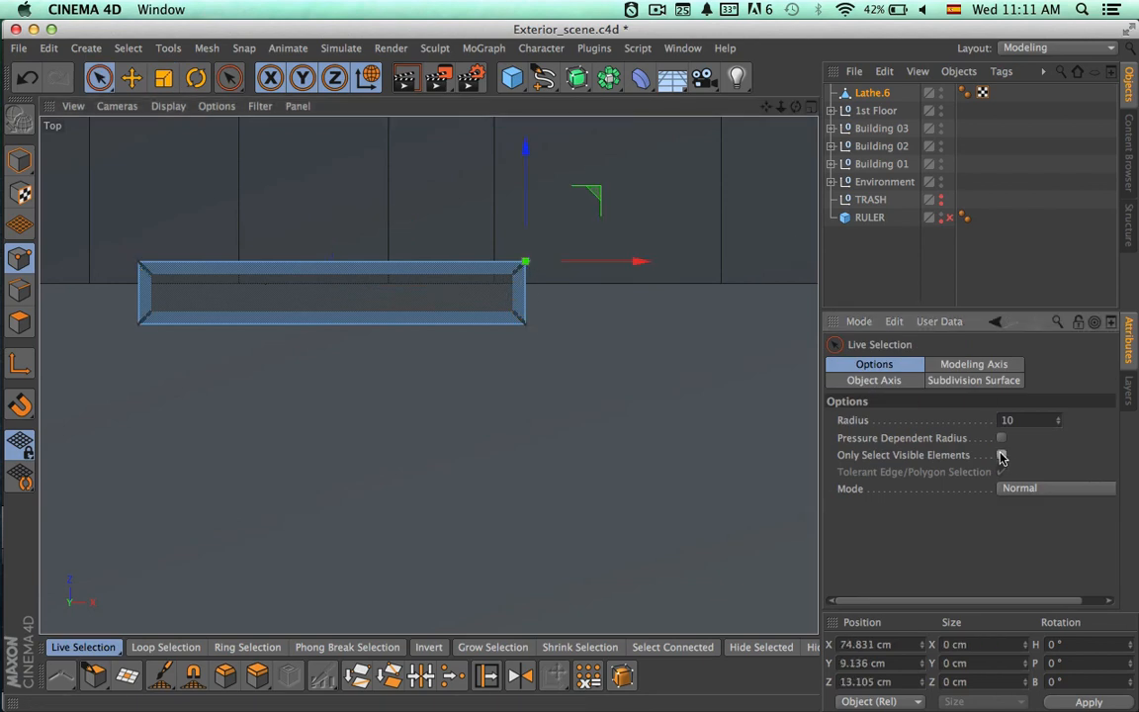
pyautogui.click(524, 316)
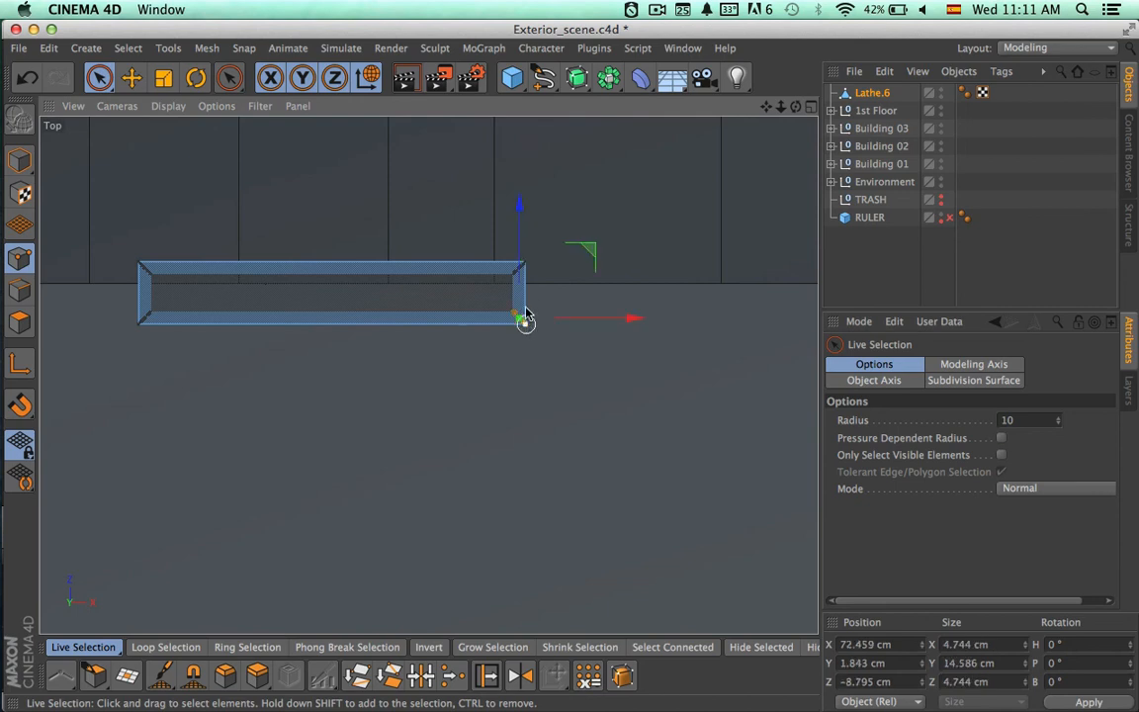
pyautogui.keyDown('shift'); pyautogui.moveTo(504, 283); pyautogui.dragTo(507, 284); pyautogui.keyUp('shift')
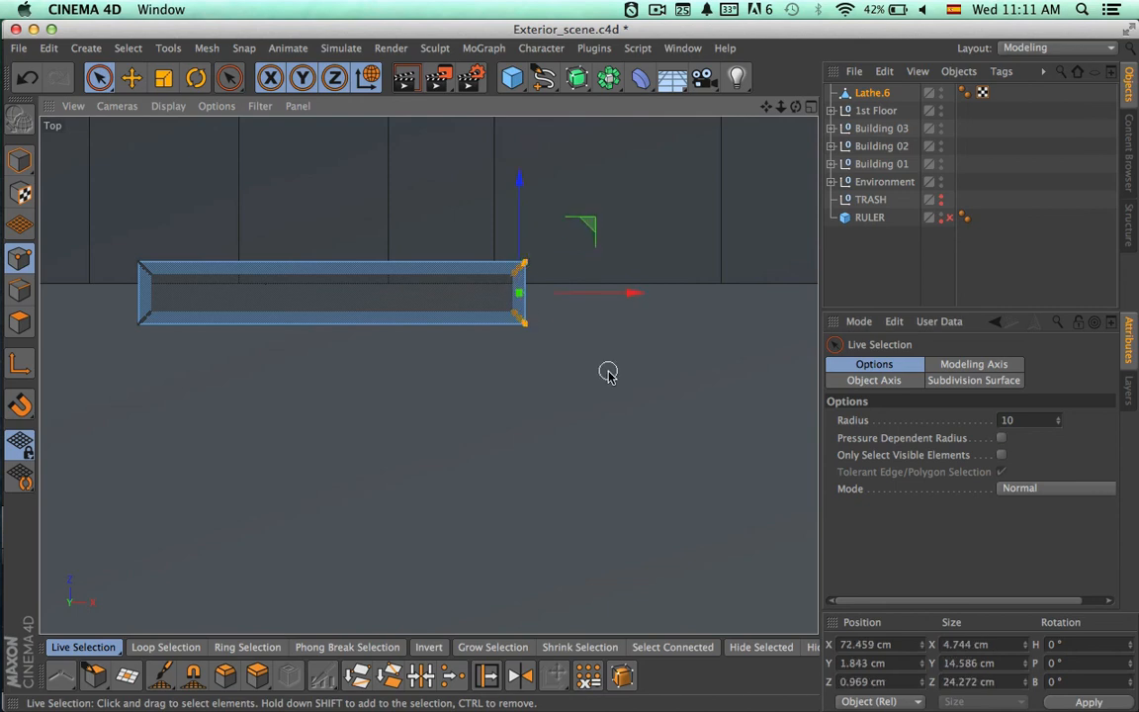
pyautogui.keyDown('alt'); pyautogui.moveTo(610, 373); pyautogui.dragTo(425, 358, button='right'); pyautogui.keyUp('alt')
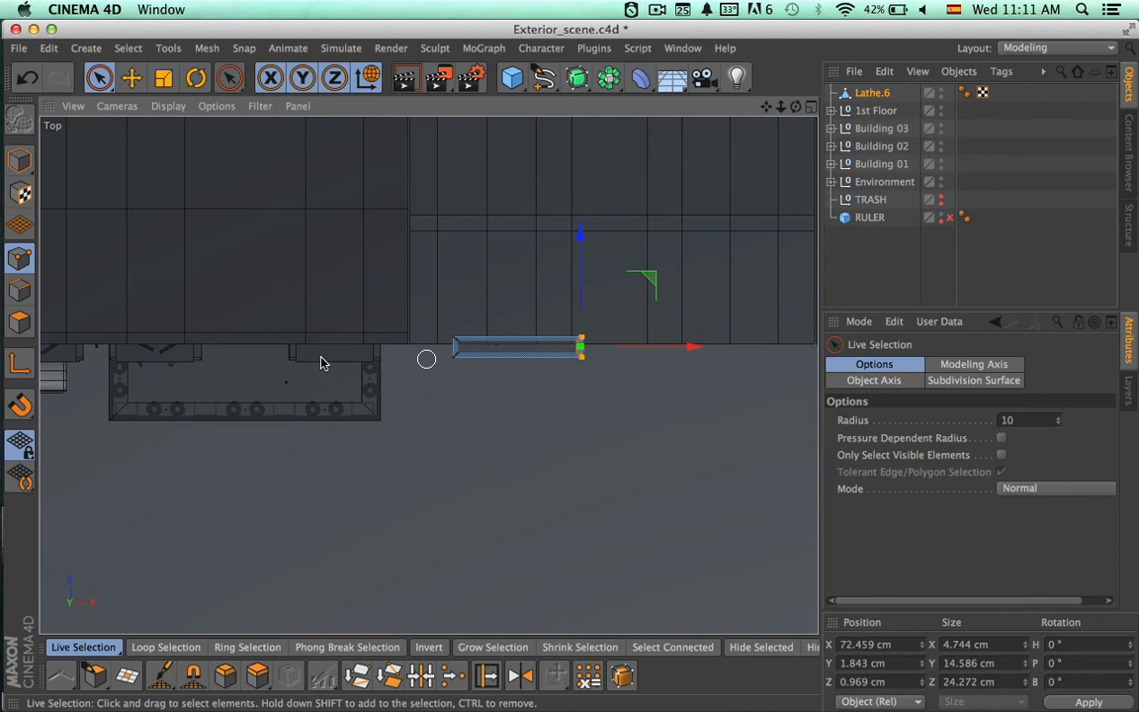
pyautogui.keyDown('alt'); pyautogui.moveTo(322, 357); pyautogui.dragTo(228, 363, button='middle'); pyautogui.keyUp('alt')
pyautogui.keyDown('alt'); pyautogui.moveTo(615, 397); pyautogui.dragTo(542, 407, button='middle'); pyautogui.keyUp('alt')
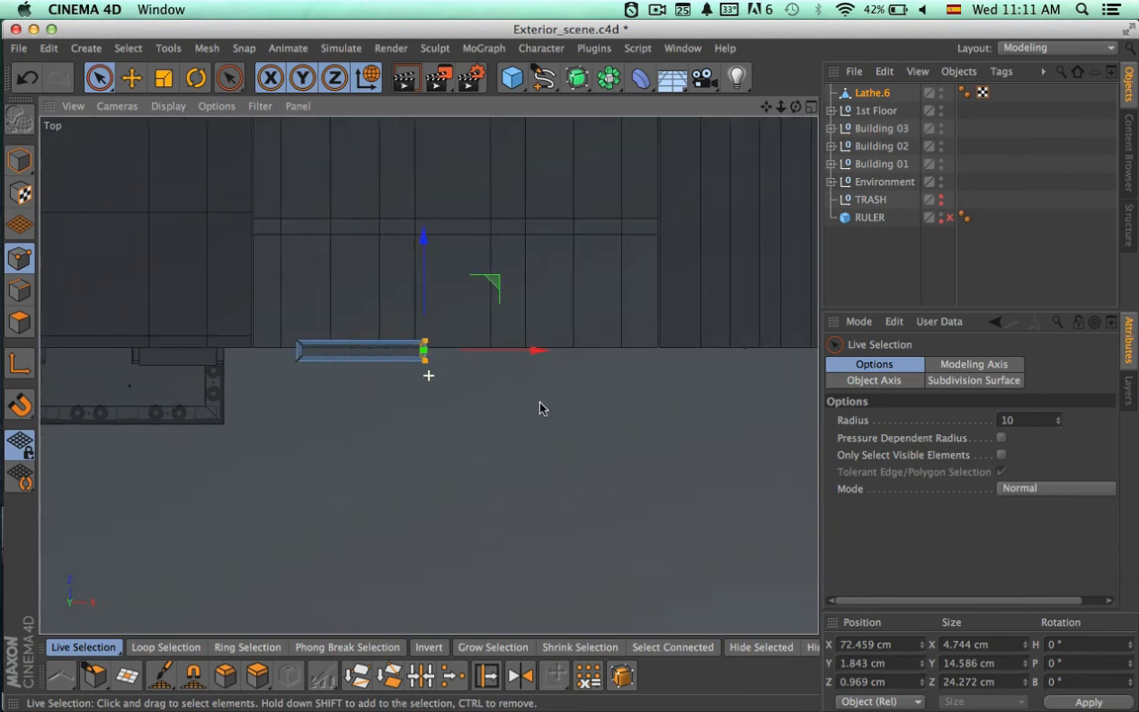
pyautogui.moveTo(526, 350); pyautogui.dragTo(770, 336)
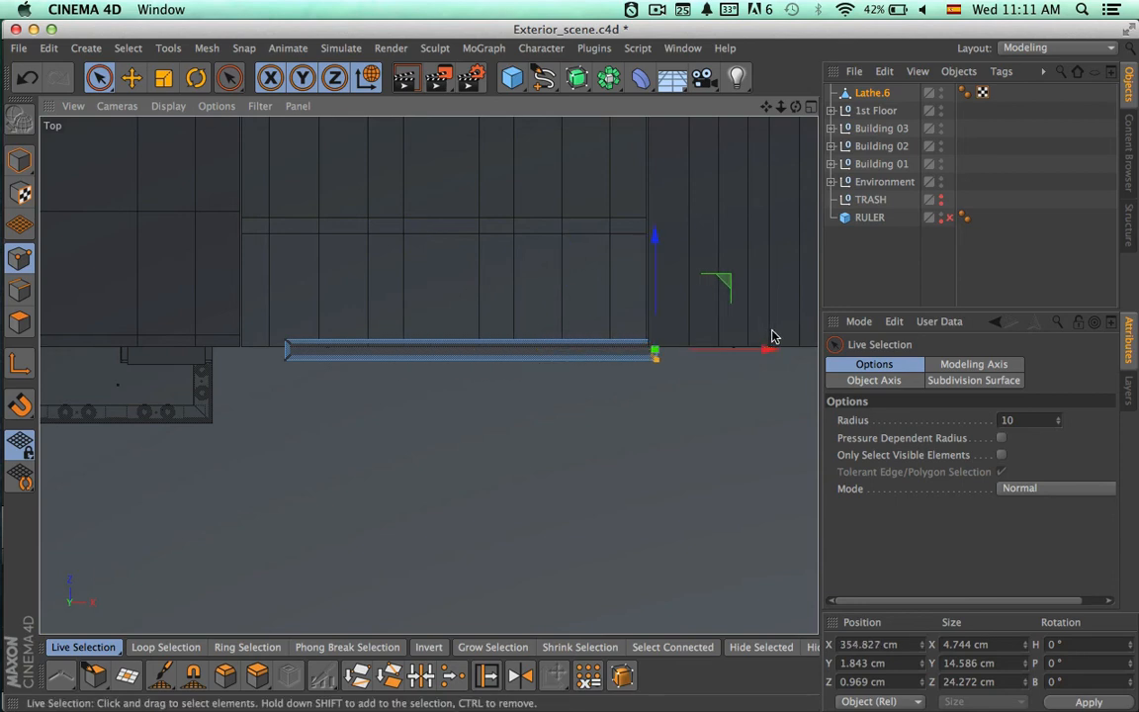
# - Select the cornice's left-end points and move them outward until its overall length is about 496 cm
pyautogui.click(286, 348)
pyautogui.moveTo(406, 348); pyautogui.dragTo(344, 348)
pyautogui.click(20, 158)
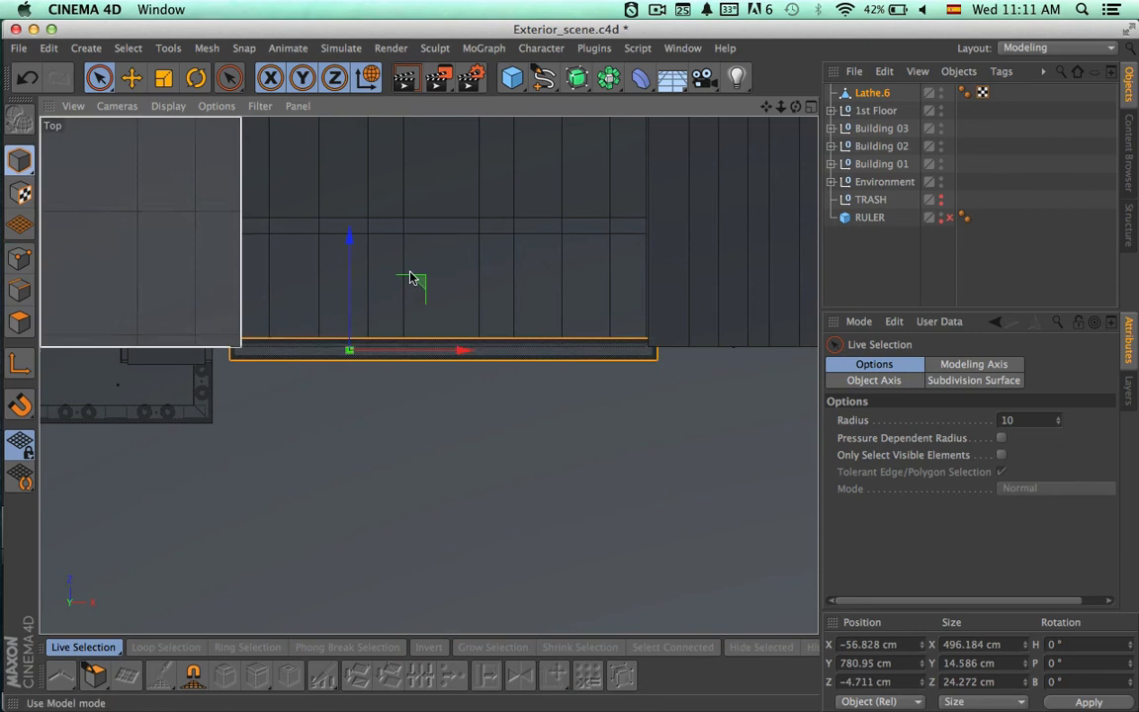
# - Move the railing back to about Z 142 cm and centre its axis along its length at about X 51.6 cm
pyautogui.moveTo(353, 276); pyautogui.dragTo(371, 147)
pyautogui.scroll(4, 432, 170)
pyautogui.keyDown('alt'); pyautogui.moveTo(561, 250); pyautogui.dragTo(565, 291, button='middle'); pyautogui.keyUp('alt')
pyautogui.keyDown('alt'); pyautogui.moveTo(566, 294); pyautogui.dragTo(490, 287, button='right'); pyautogui.keyUp('alt')
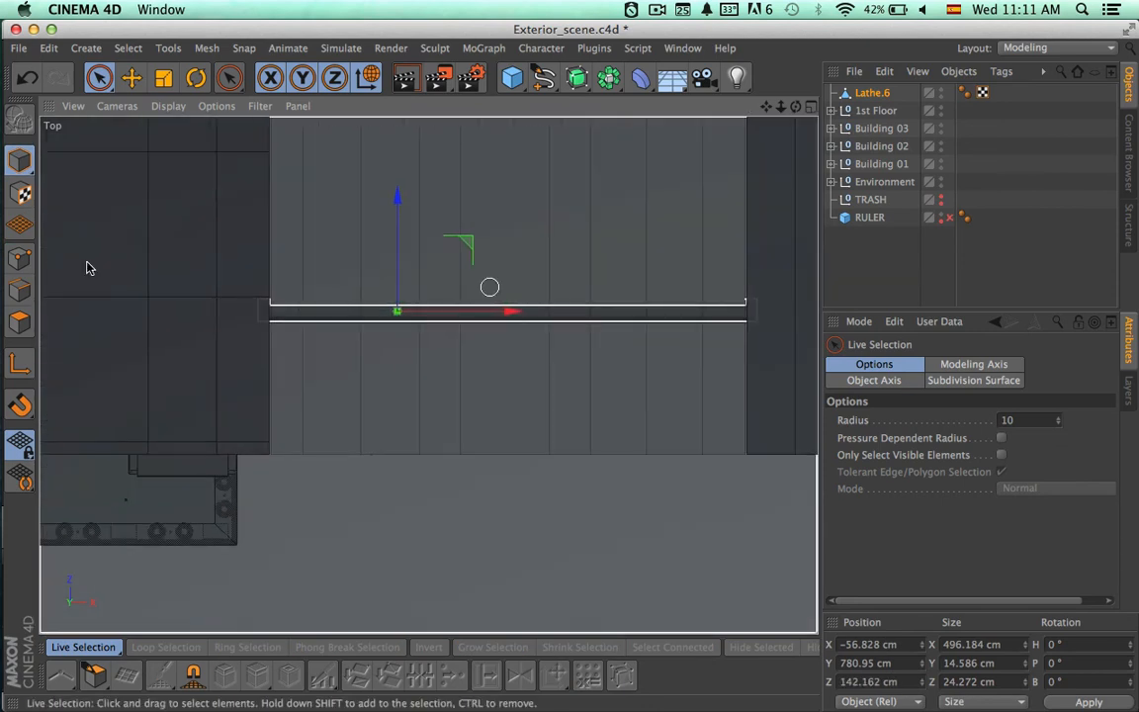
pyautogui.click(22, 362)
pyautogui.moveTo(511, 310); pyautogui.dragTo(615, 310)
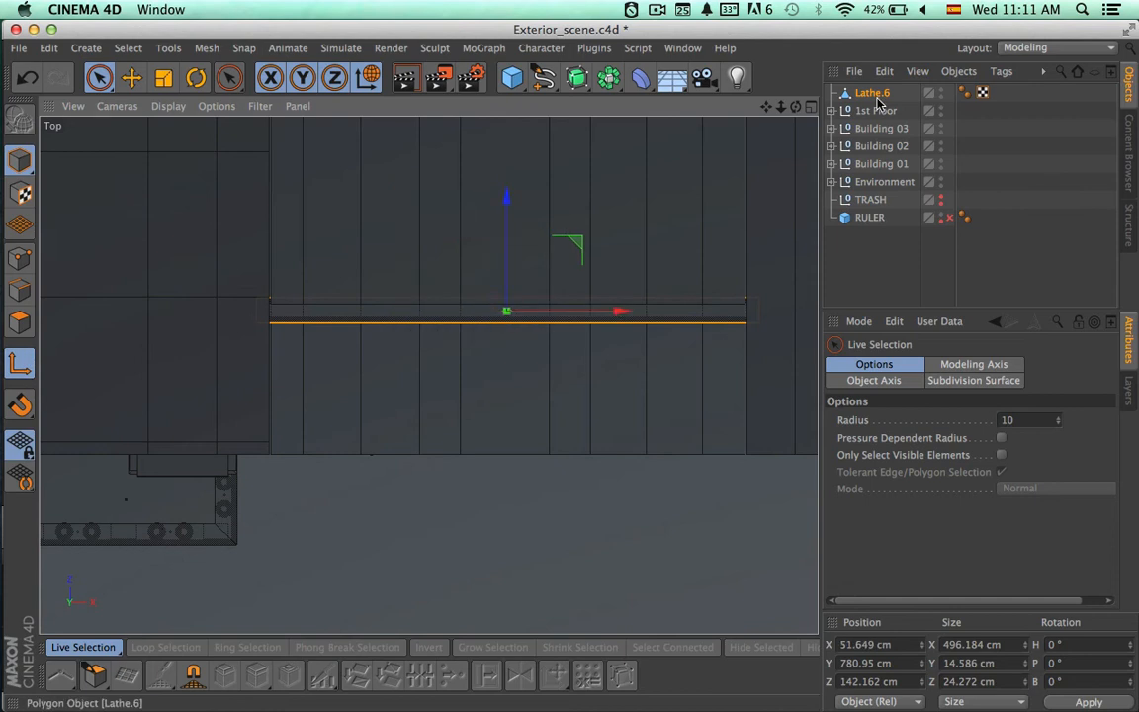
pyautogui.click(874, 96)
pyautogui.moveTo(505, 215); pyautogui.dragTo(509, 290)
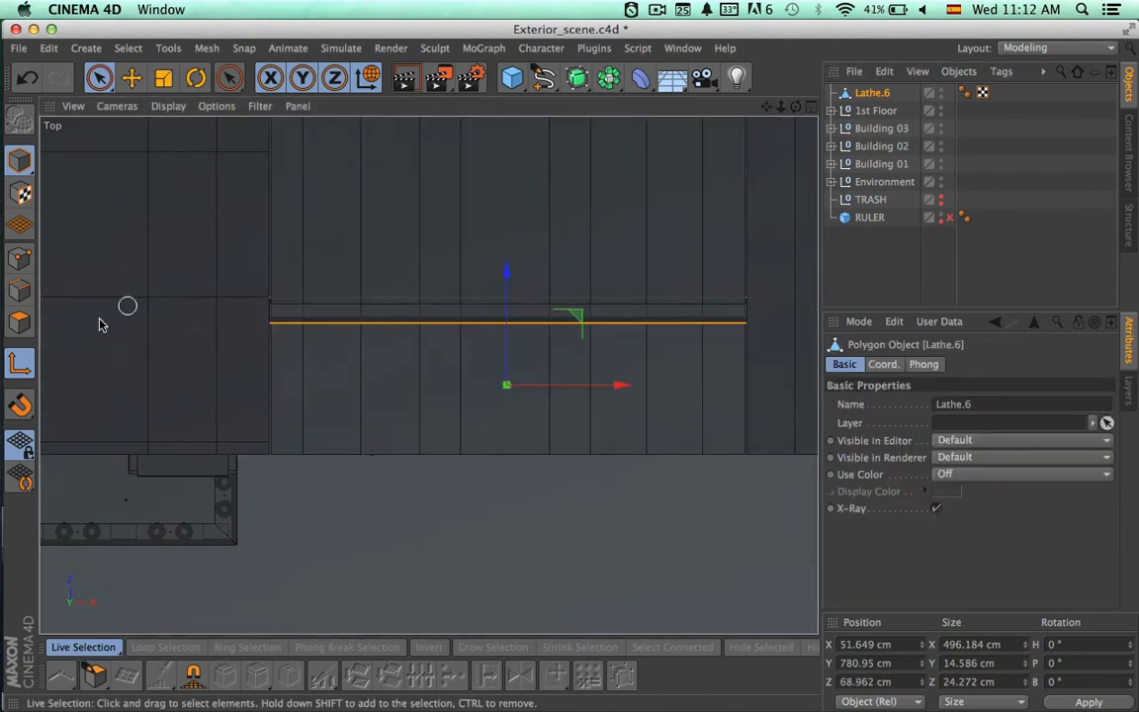
pyautogui.press('super+z')
# - Leave axis editing and move the railing to the balcony's front edge at about Z 13.4 cm, checking both ends
pyautogui.click(22, 365)
pyautogui.moveTo(505, 210); pyautogui.dragTo(506, 345)
pyautogui.scroll(2, 540, 348)
pyautogui.keyDown('alt'); pyautogui.moveTo(533, 394); pyautogui.dragTo(508, 247, button='middle'); pyautogui.keyUp('alt')
pyautogui.keyDown('alt'); pyautogui.moveTo(542, 401); pyautogui.dragTo(524, 405, button='right'); pyautogui.keyUp('alt')
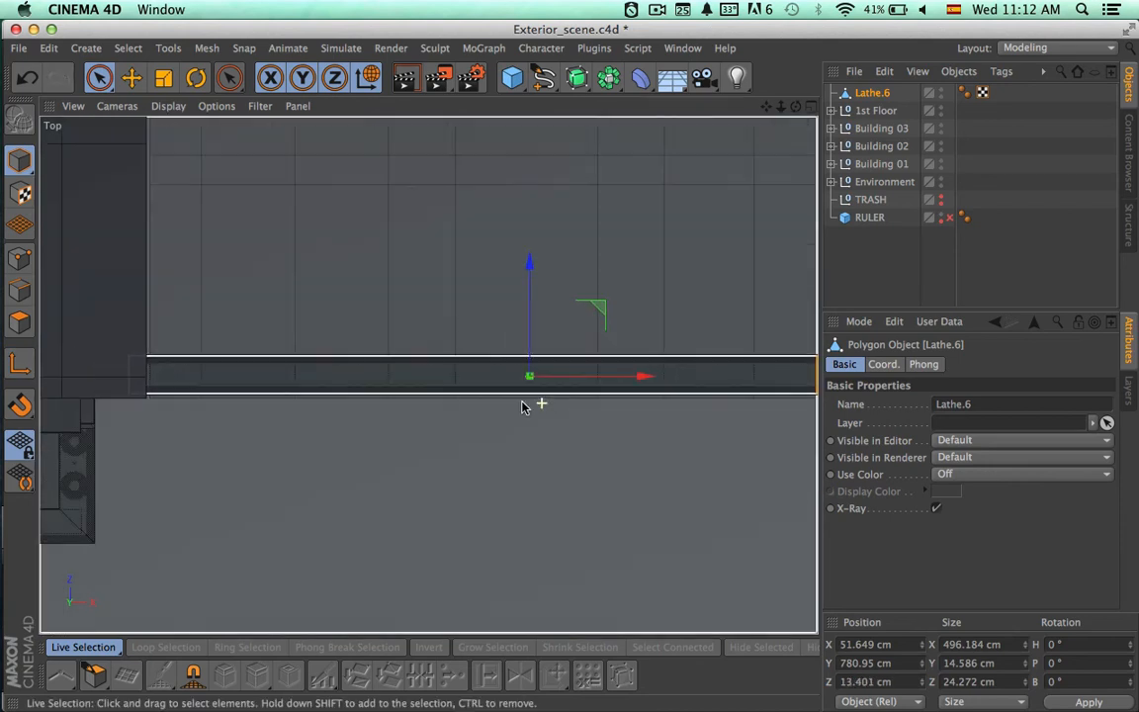
pyautogui.keyDown('alt'); pyautogui.moveTo(518, 439); pyautogui.dragTo(483, 434, button='middle'); pyautogui.keyUp('alt')
pyautogui.keyDown('alt'); pyautogui.moveTo(594, 420); pyautogui.dragTo(406, 410, button='middle'); pyautogui.keyUp('alt')
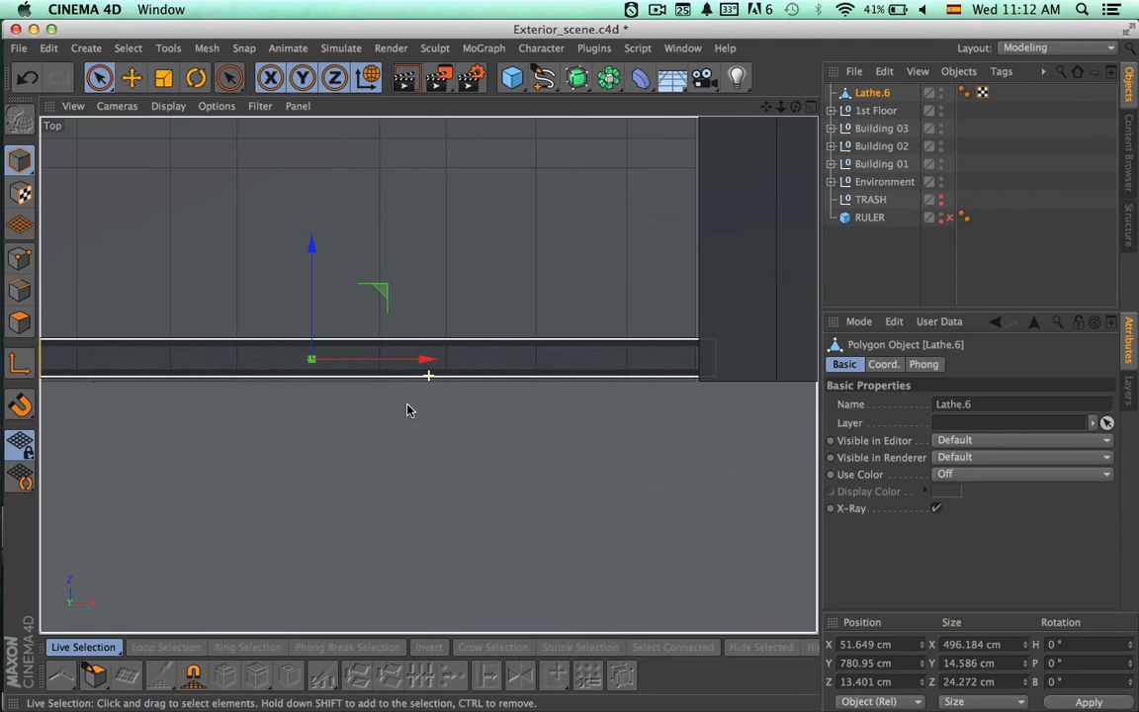
pyautogui.keyDown('alt'); pyautogui.moveTo(590, 288); pyautogui.dragTo(708, 293, button='middle'); pyautogui.keyUp('alt')
pyautogui.keyDown('alt'); pyautogui.moveTo(323, 296); pyautogui.dragTo(465, 297, button='middle'); pyautogui.keyUp('alt')
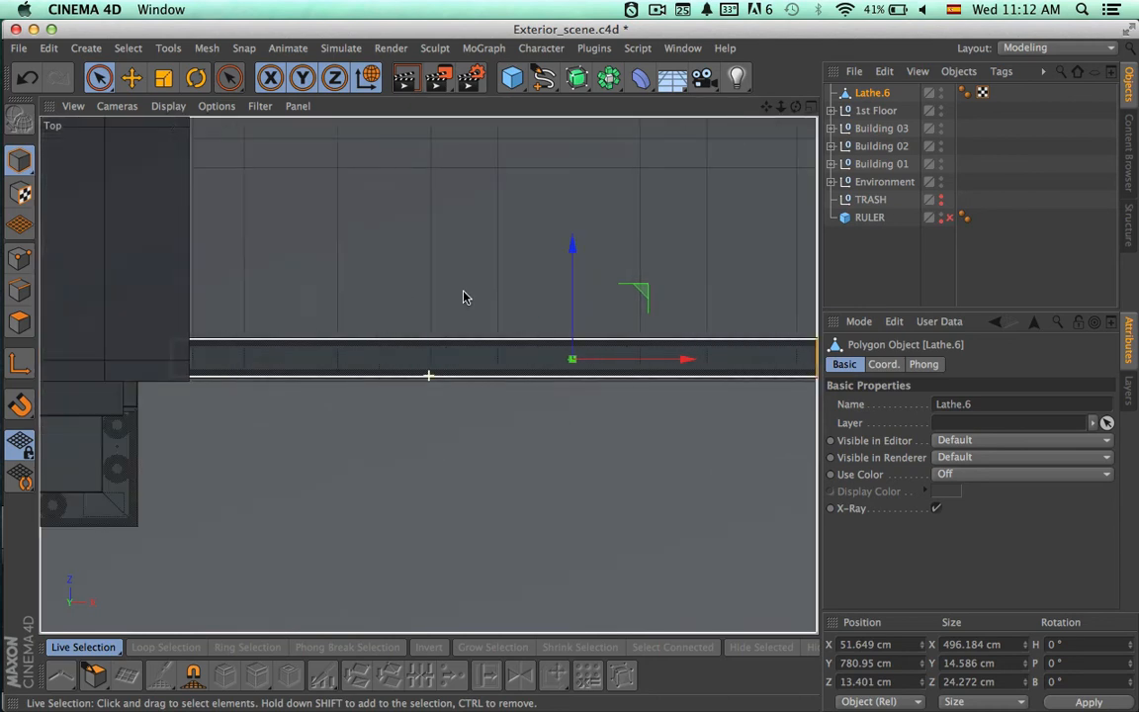
# - Knife-cut the railing's edges near both ends along Building 02's facade lines, with Visible Only off
pyautogui.click(19, 289)
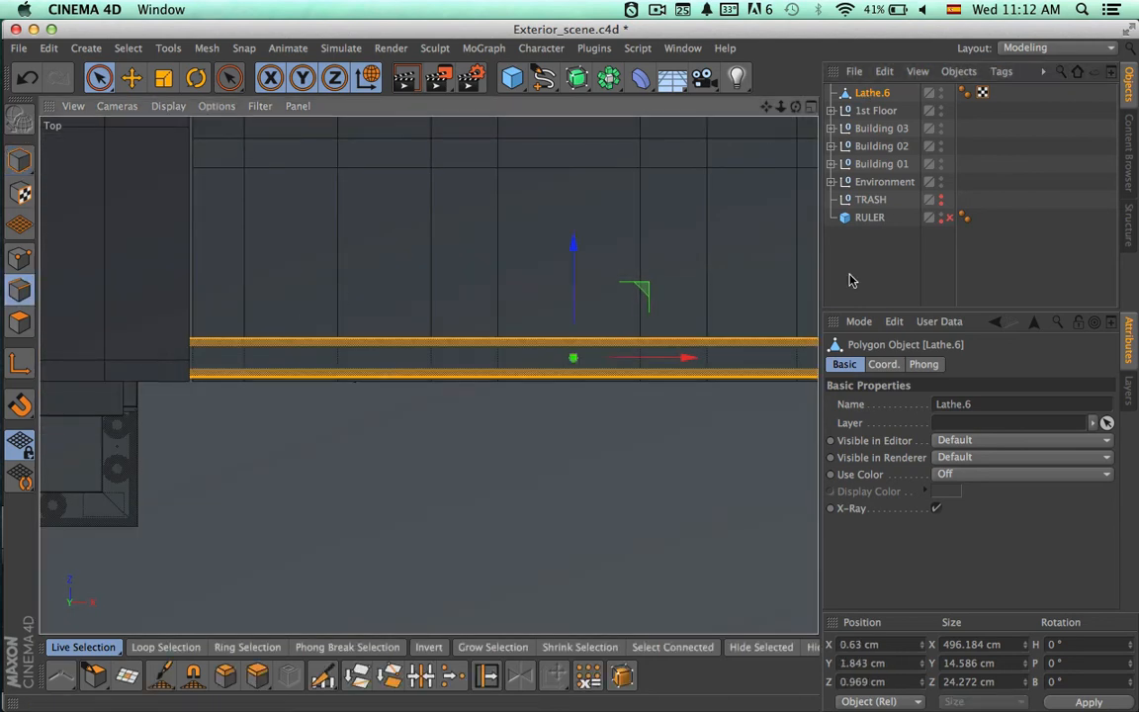
pyautogui.press('k')
pyautogui.click(1052, 427)
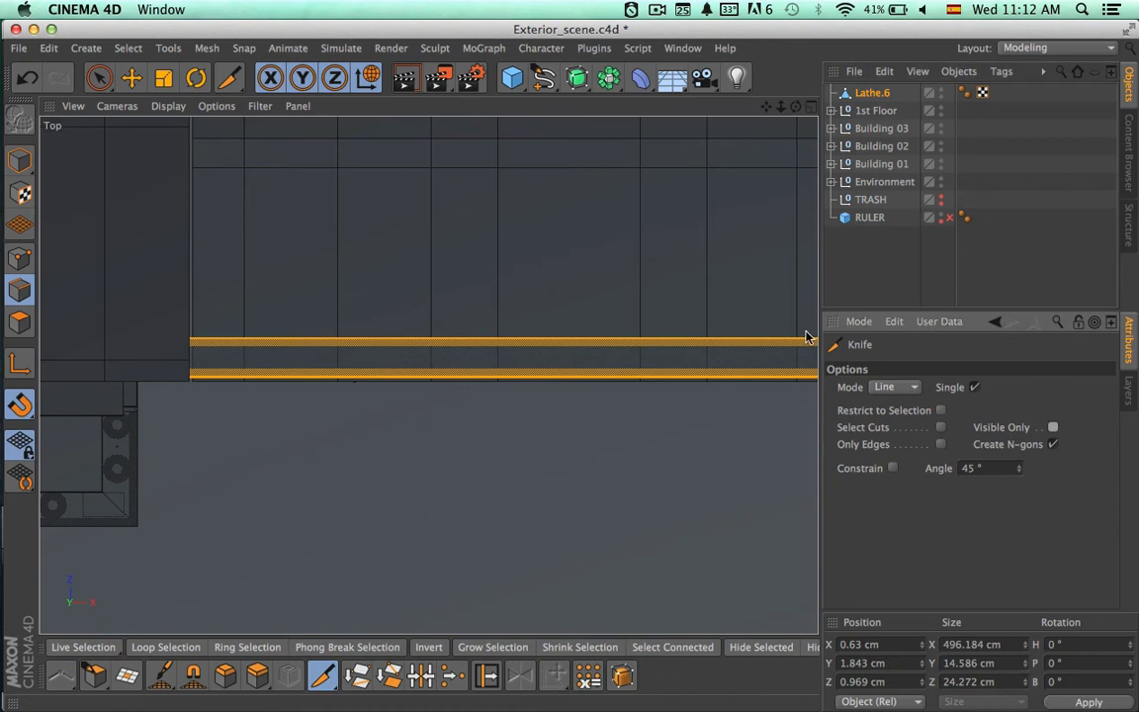
pyautogui.moveTo(794, 300); pyautogui.dragTo(807, 453)
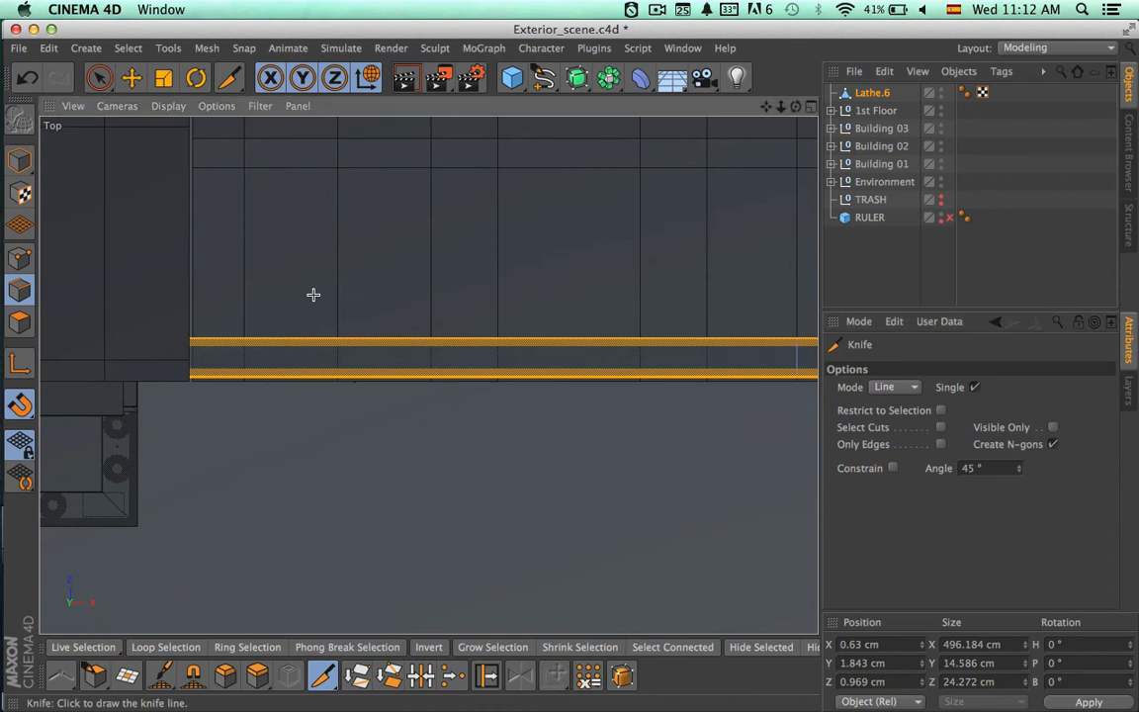
pyautogui.moveTo(244, 269); pyautogui.dragTo(238, 448)
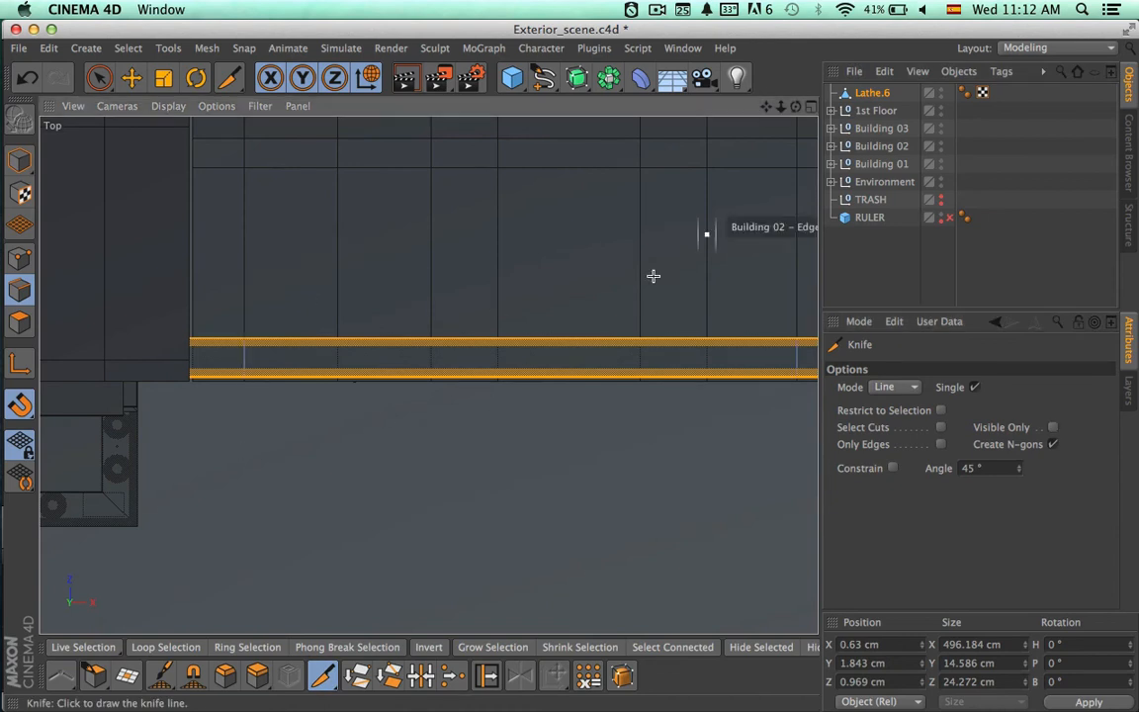
# - Delete the railing's left-end points outside the knife cut
pyautogui.keyDown('alt'); pyautogui.moveTo(651, 276); pyautogui.dragTo(508, 281, button='middle'); pyautogui.keyUp('alt')
pyautogui.press('space')
pyautogui.click(19, 258)
pyautogui.keyDown('alt'); pyautogui.moveTo(495, 358); pyautogui.dragTo(713, 338, button='middle'); pyautogui.keyUp('alt')
pyautogui.moveTo(368, 340); pyautogui.dragTo(399, 341)
pyautogui.press('Delete')
# - Delete the railing's right-end points beyond the other knife cut
pyautogui.keyDown('alt'); pyautogui.moveTo(320, 362); pyautogui.dragTo(10, 341, button='middle'); pyautogui.keyUp('alt')
pyautogui.moveTo(494, 289); pyautogui.dragTo(493, 358)
pyautogui.moveTo(661, 278)
pyautogui.mouseDown()
pyautogui.moveTo(658, 348)
pyautogui.moveTo(668, 323)
pyautogui.moveTo(655, 323)
pyautogui.mouseUp()
pyautogui.hotkey('ctrl', 'z')
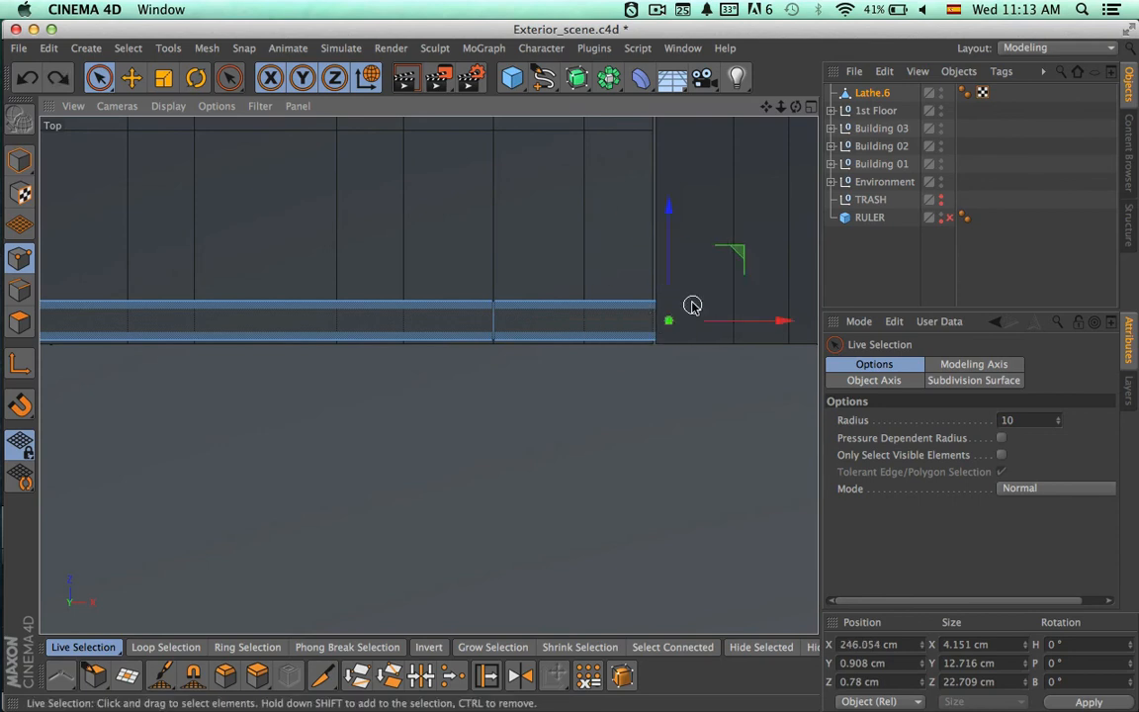
pyautogui.moveTo(737, 322); pyautogui.dragTo(697, 354)
pyautogui.press('Delete')
# - Centre the trimmed railing and its axis between the side walls at about X 51.9 cm
pyautogui.keyDown('alt'); pyautogui.moveTo(574, 359); pyautogui.dragTo(472, 353, button='right'); pyautogui.keyUp('alt')
pyautogui.press('super+a')
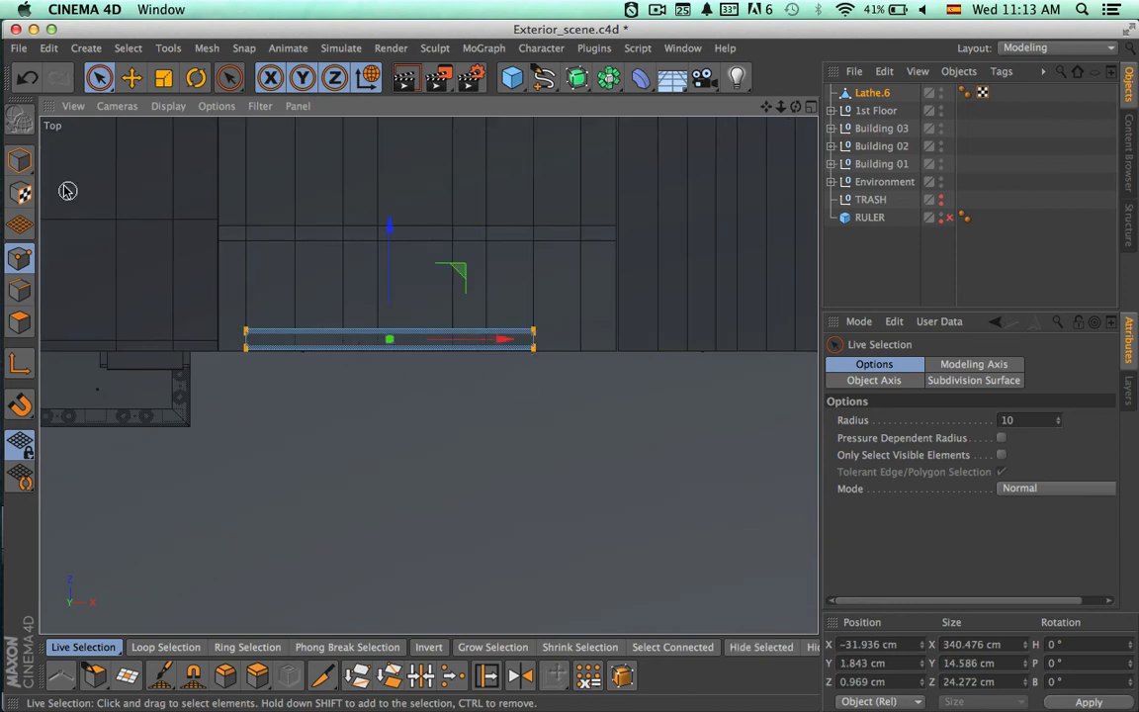
pyautogui.click(20, 159)
pyautogui.moveTo(502, 336); pyautogui.dragTo(507, 337)
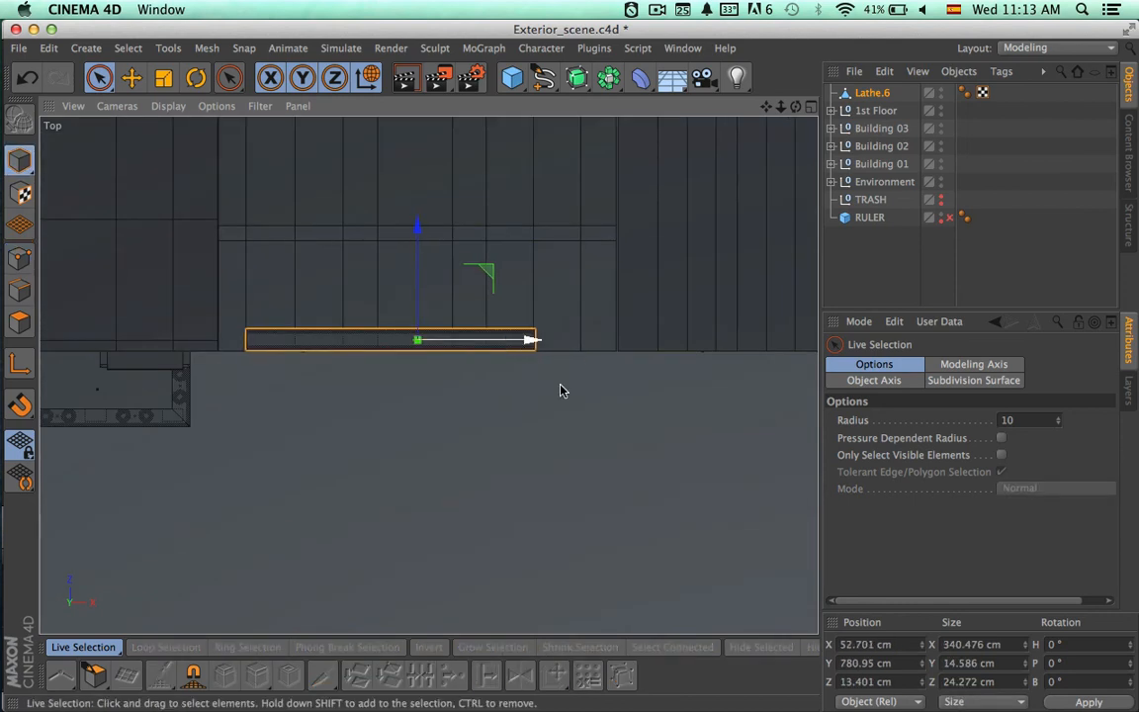
pyautogui.scroll(3, 526, 391)
pyautogui.keyDown('alt'); pyautogui.moveTo(526, 391); pyautogui.dragTo(607, 400, button='middle'); pyautogui.keyUp('alt')
pyautogui.moveTo(587, 336)
pyautogui.mouseDown()
pyautogui.moveTo(676, 337)
pyautogui.moveTo(569, 339)
pyautogui.mouseUp()
# - Scale the railing along X to a length of about 491 cm so it spans between the side walls
pyautogui.press('t')
pyautogui.press('9')
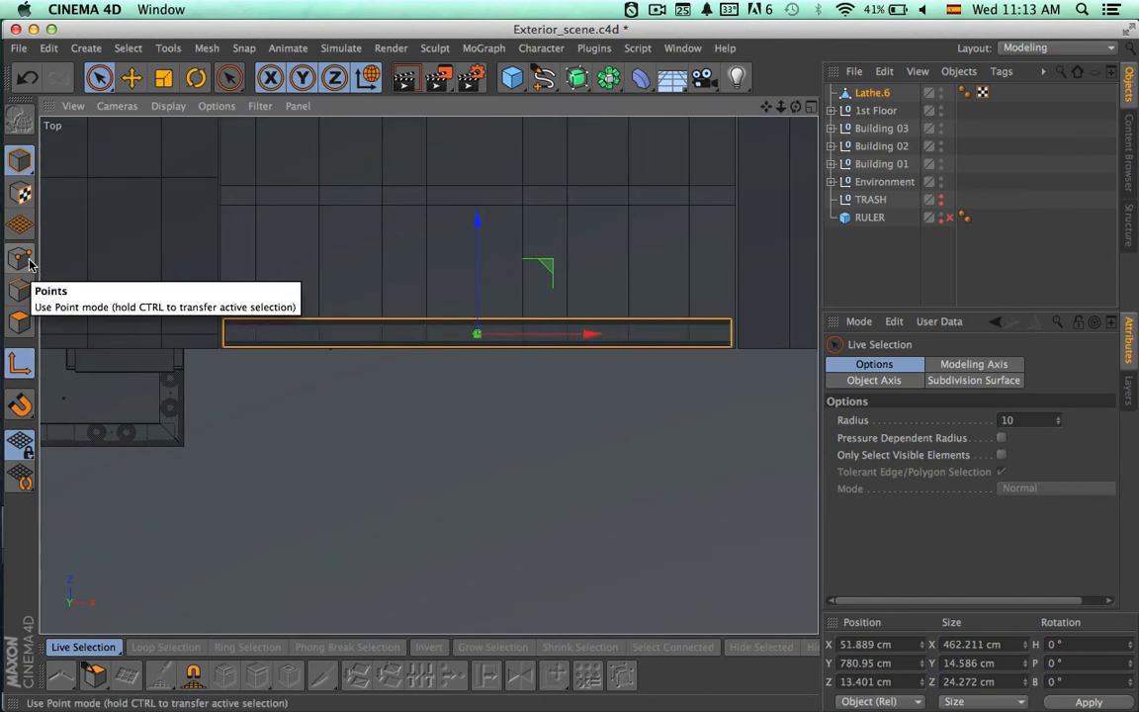
pyautogui.press('t')
pyautogui.moveTo(591, 335); pyautogui.dragTo(598, 337)
pyautogui.press('9')
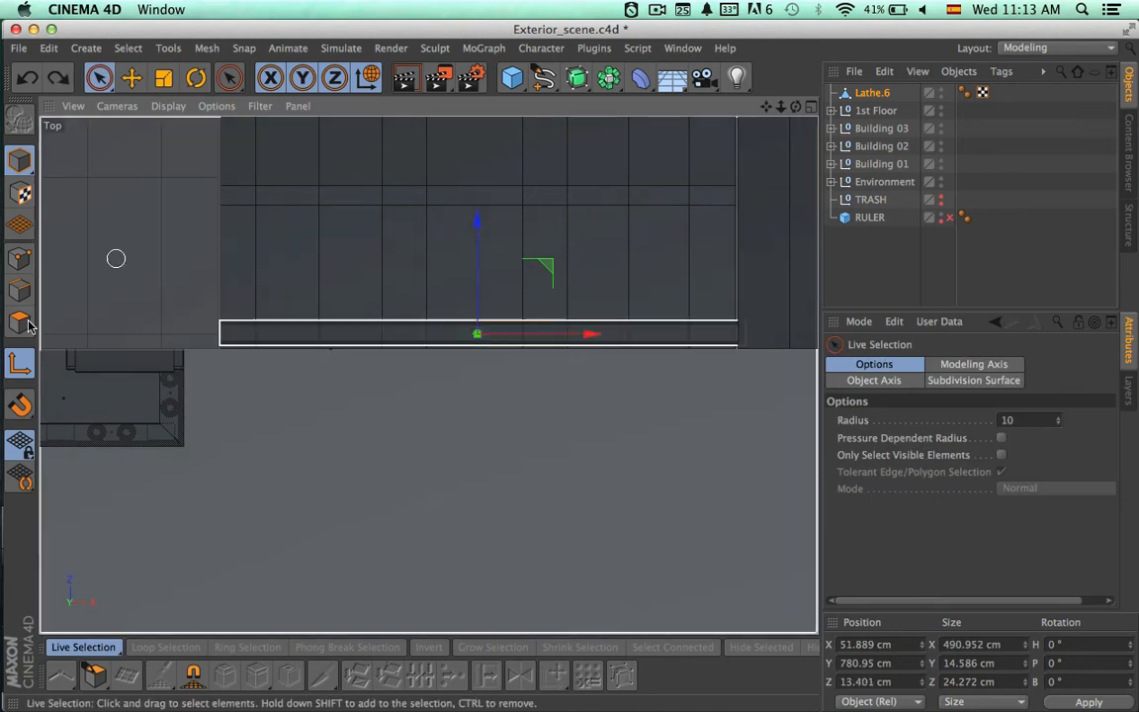
pyautogui.click(28, 327)
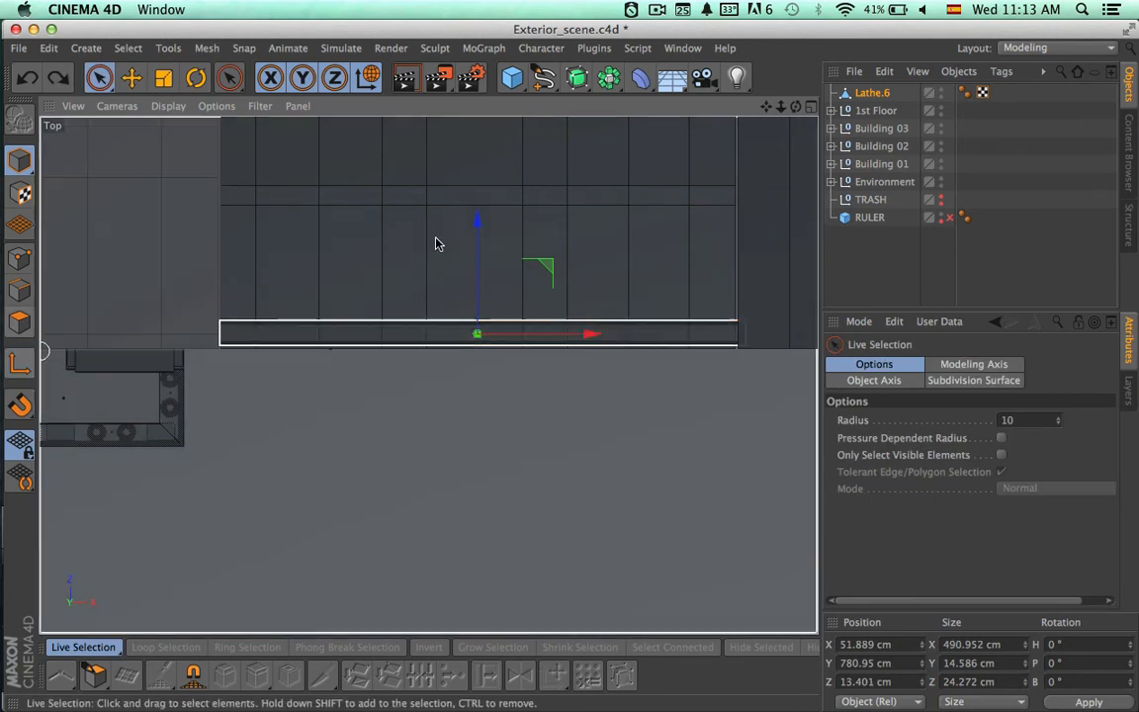
# - Move the railing forward to about Z 11.8 cm and scale its length to about 487.3 cm
pyautogui.moveTo(476, 241); pyautogui.dragTo(477, 248)
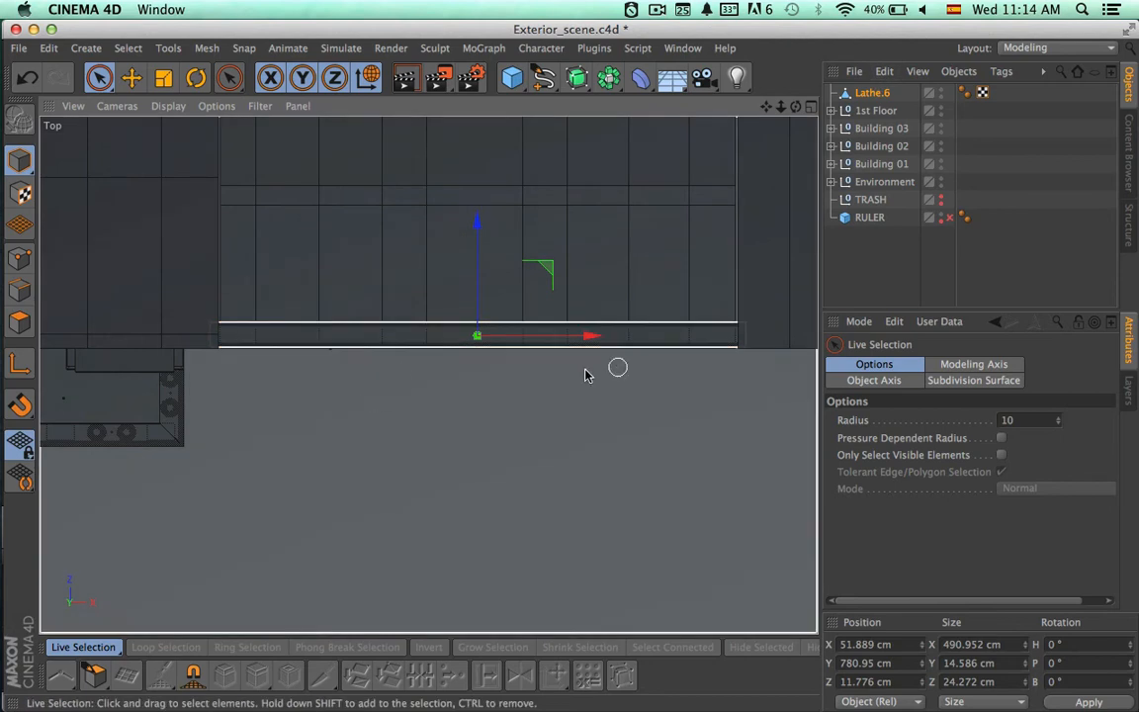
pyautogui.scroll(-1, 584, 373)
pyautogui.scroll(1, 537, 388)
pyautogui.press('t')
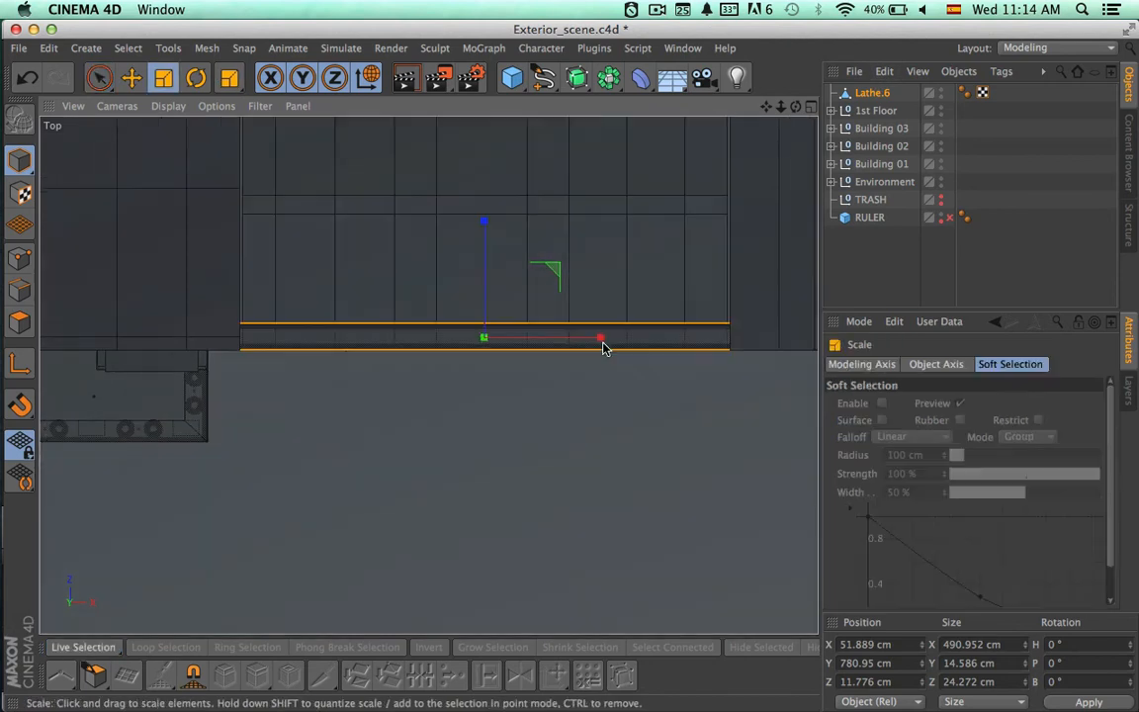
pyautogui.moveTo(600, 339); pyautogui.dragTo(602, 341)
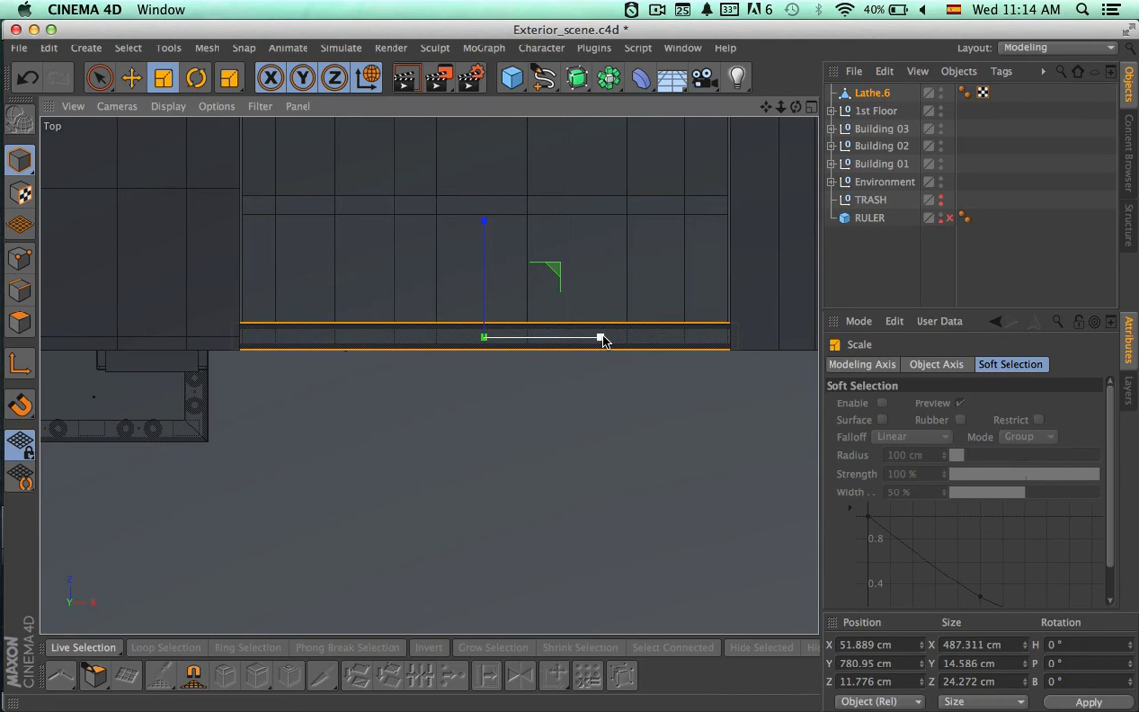
# - Divide the railing's selected lengthwise edges with Edge Cut at subdivision 2
pyautogui.click(19, 289)
pyautogui.click(330, 678)
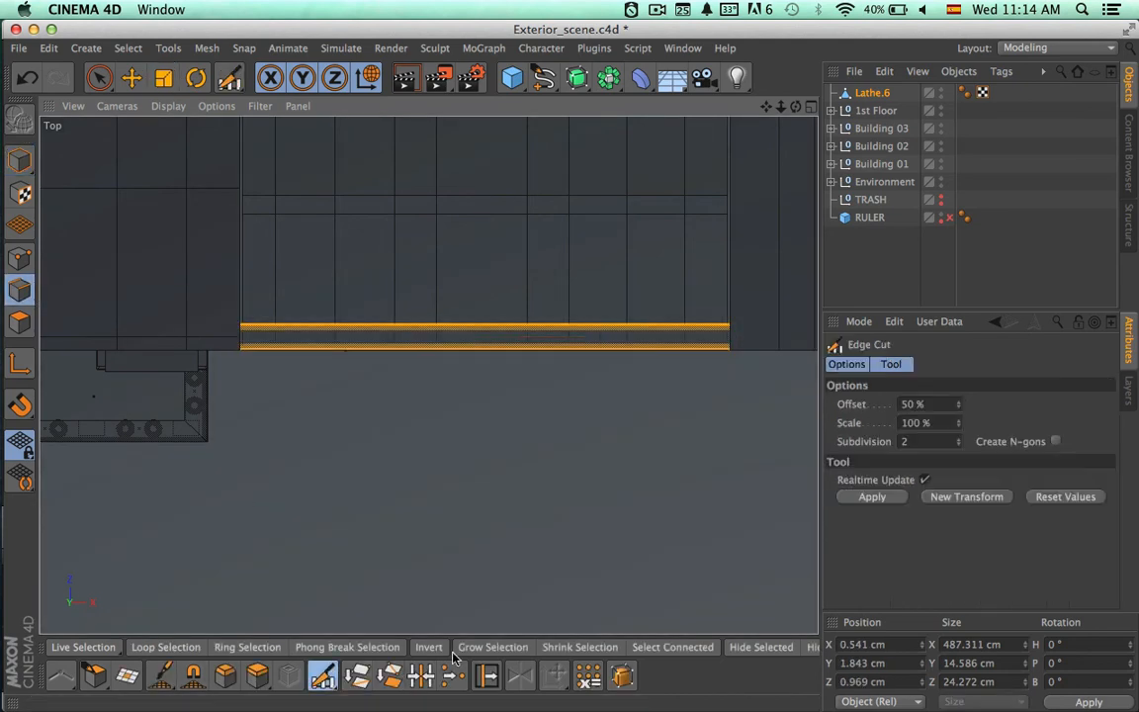
pyautogui.click(934, 442)
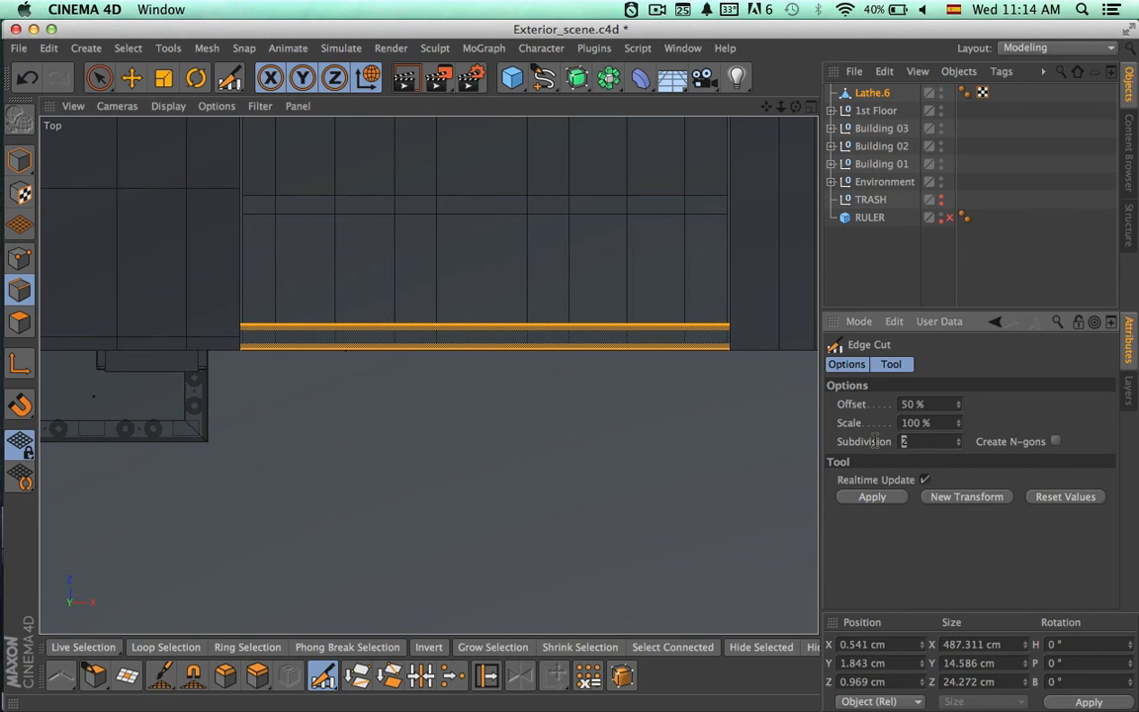
# - Select the points of both new cuts and scale them apart along X to about 468.4 cm, near the railing's ends
pyautogui.click(20, 259)
pyautogui.click(401, 349)
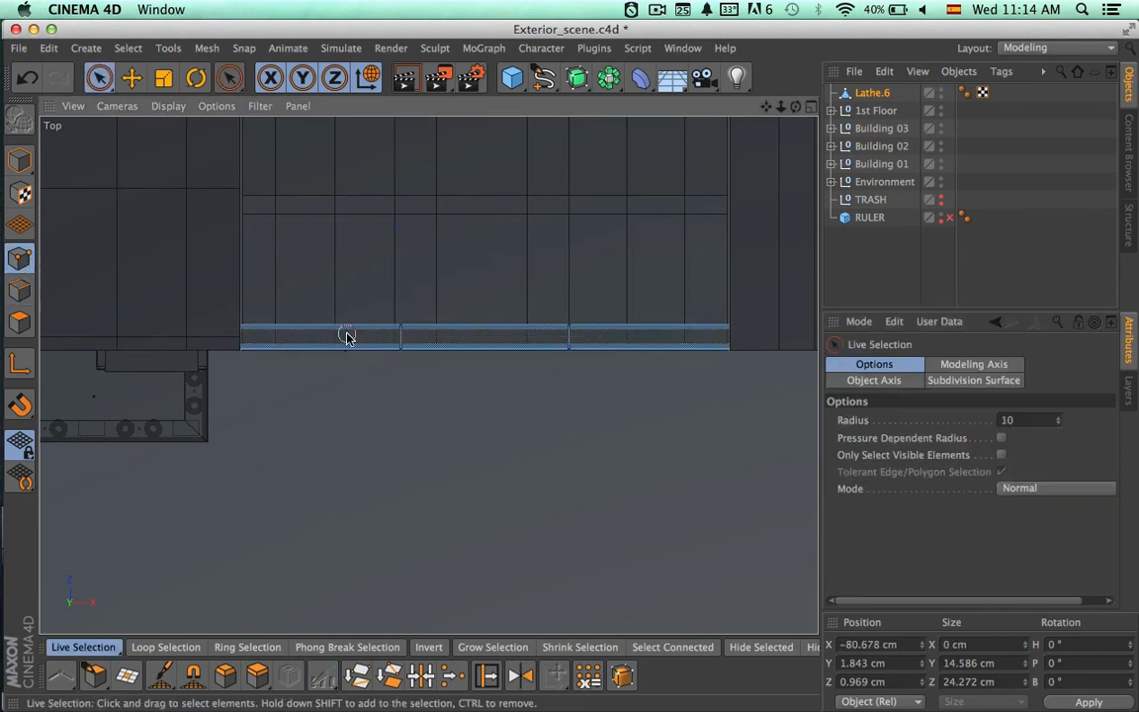
pyautogui.keyDown('shift'); pyautogui.click(400, 317); pyautogui.keyUp('shift')
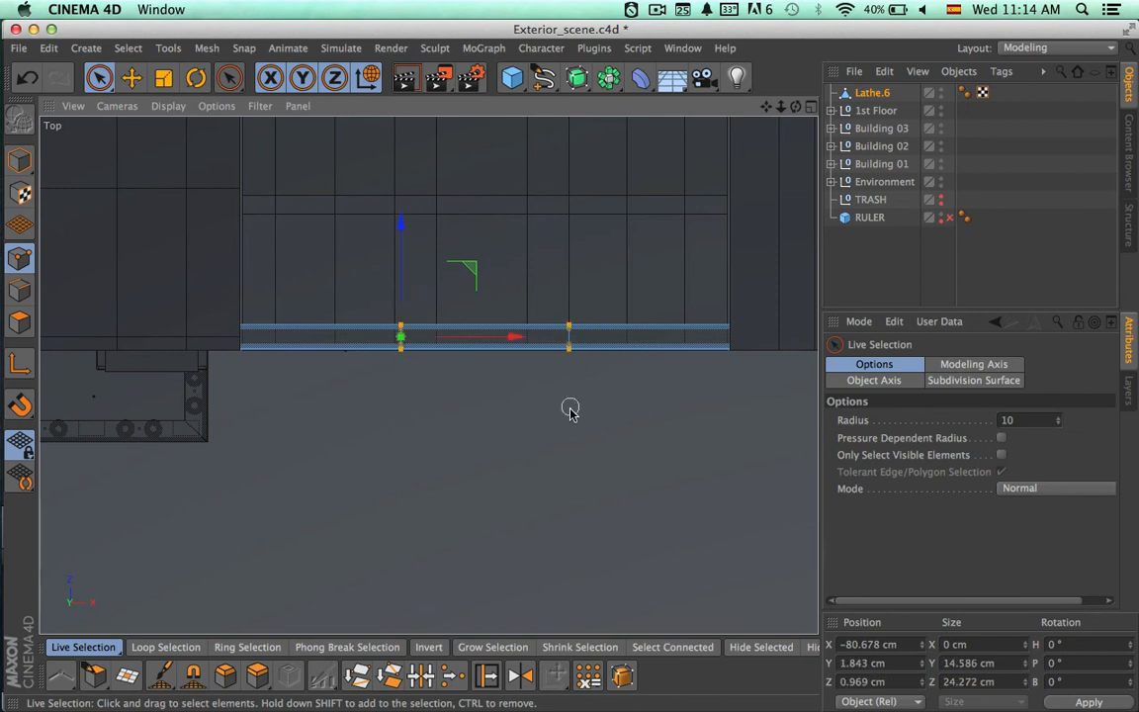
pyautogui.keyDown('shift'); pyautogui.moveTo(570, 407); pyautogui.dragTo(572, 295); pyautogui.keyUp('shift')
pyautogui.press('t')
pyautogui.moveTo(601, 338); pyautogui.dragTo(737, 336)
pyautogui.scroll(2, 541, 413)
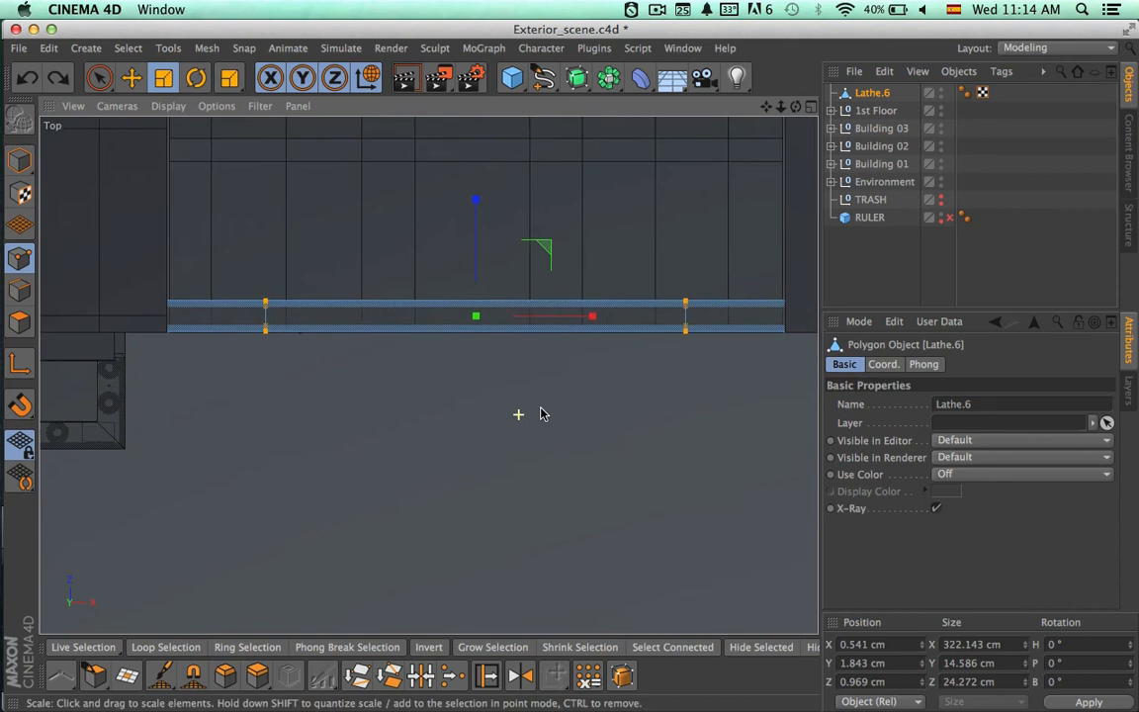
pyautogui.scroll(-1, 541, 413)
pyautogui.moveTo(591, 318)
pyautogui.mouseDown()
pyautogui.moveTo(630, 320)
pyautogui.moveTo(597, 322)
pyautogui.mouseUp()
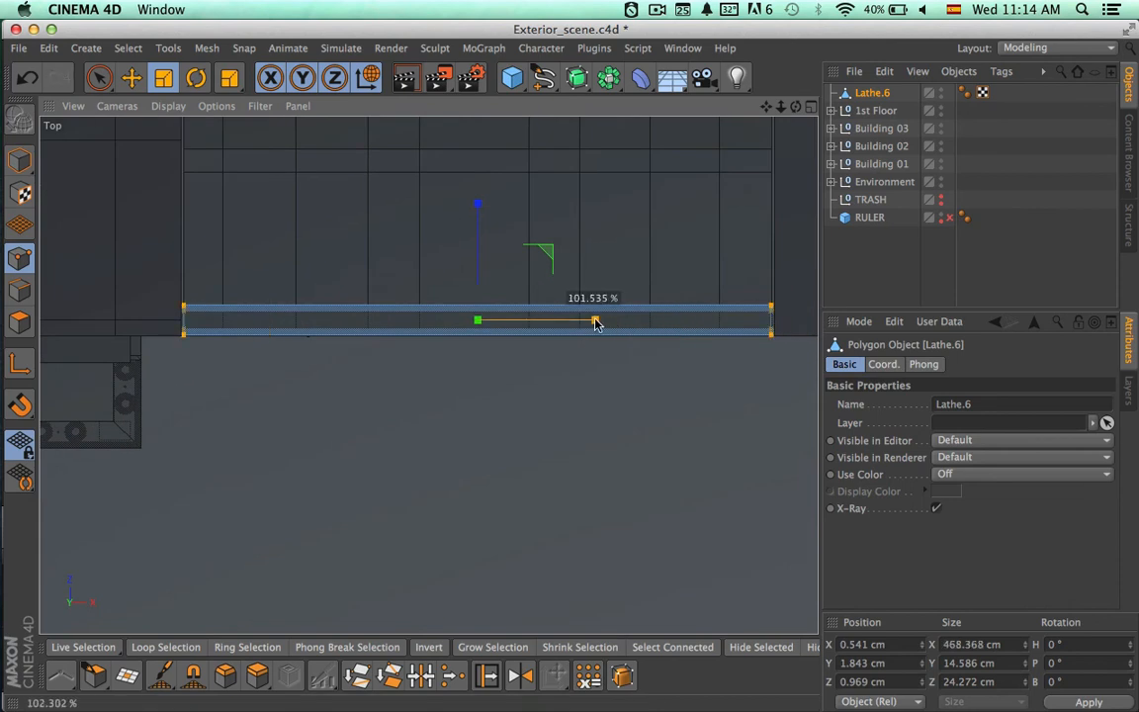
pyautogui.moveTo(531, 381)
pyautogui.keyDown('alt'); pyautogui.mouseDown(button='right')
pyautogui.moveTo(509, 381)
pyautogui.moveTo(519, 380)
pyautogui.mouseUp(button='right'); pyautogui.keyUp('alt')
pyautogui.keyDown('alt'); pyautogui.moveTo(540, 388); pyautogui.dragTo(531, 364, button='middle'); pyautogui.keyUp('alt')
pyautogui.scroll(1, 458, 435)
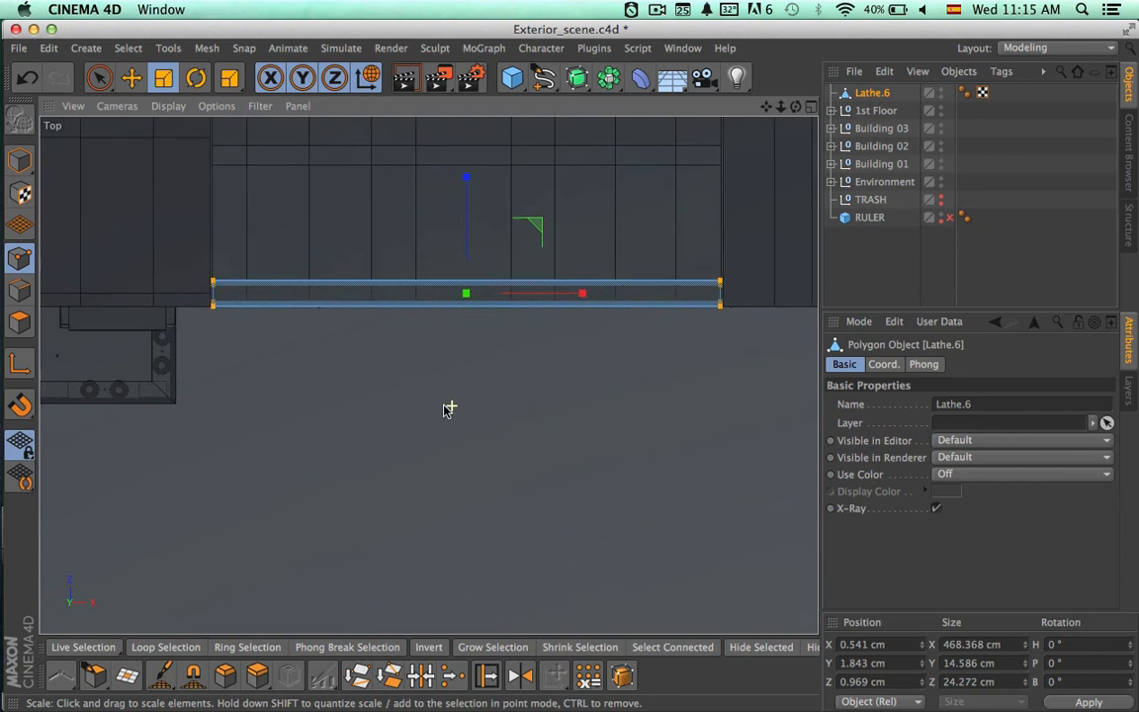
pyautogui.click(20, 290)
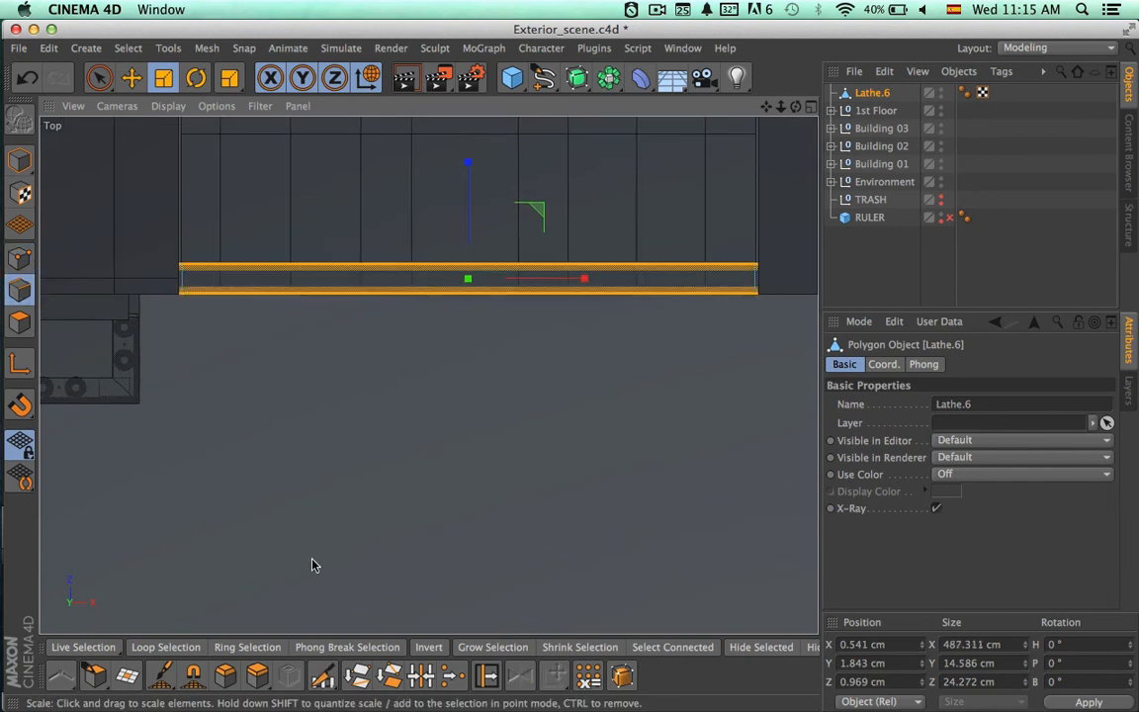
pyautogui.click(322, 675)
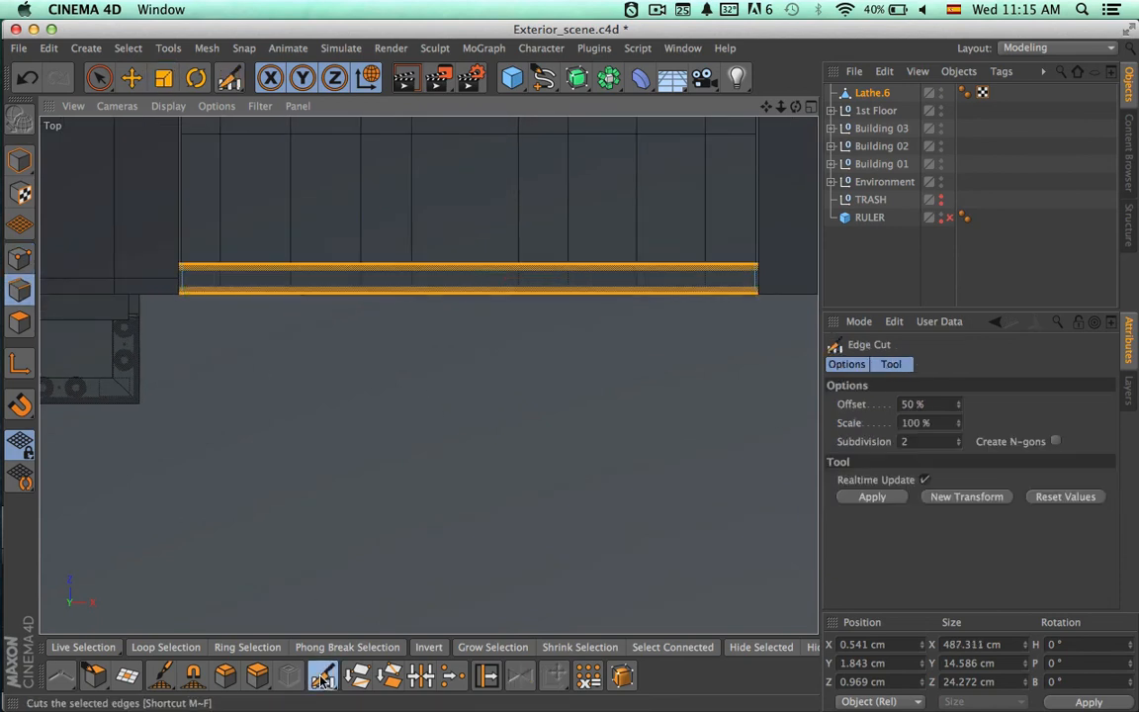
pyautogui.click(899, 441)
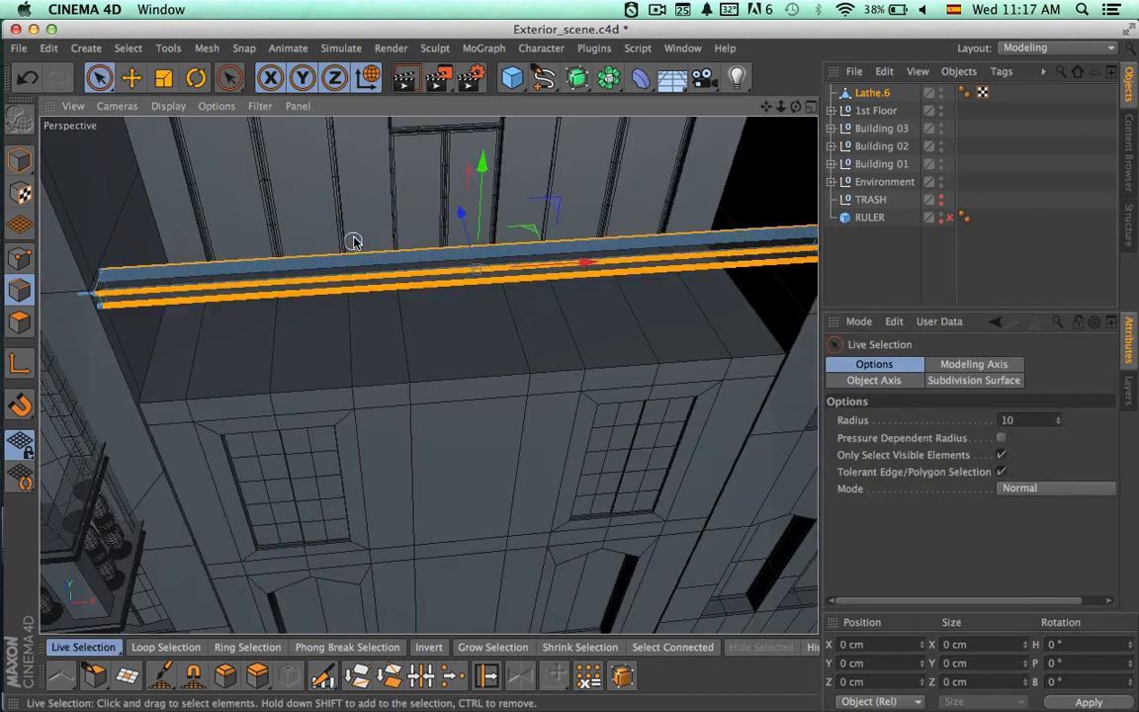
# - Select the railing's middle lengthwise edges, including hidden ones, and divide them with Edge Cut at subdivision 21
pyautogui.click(445, 259)
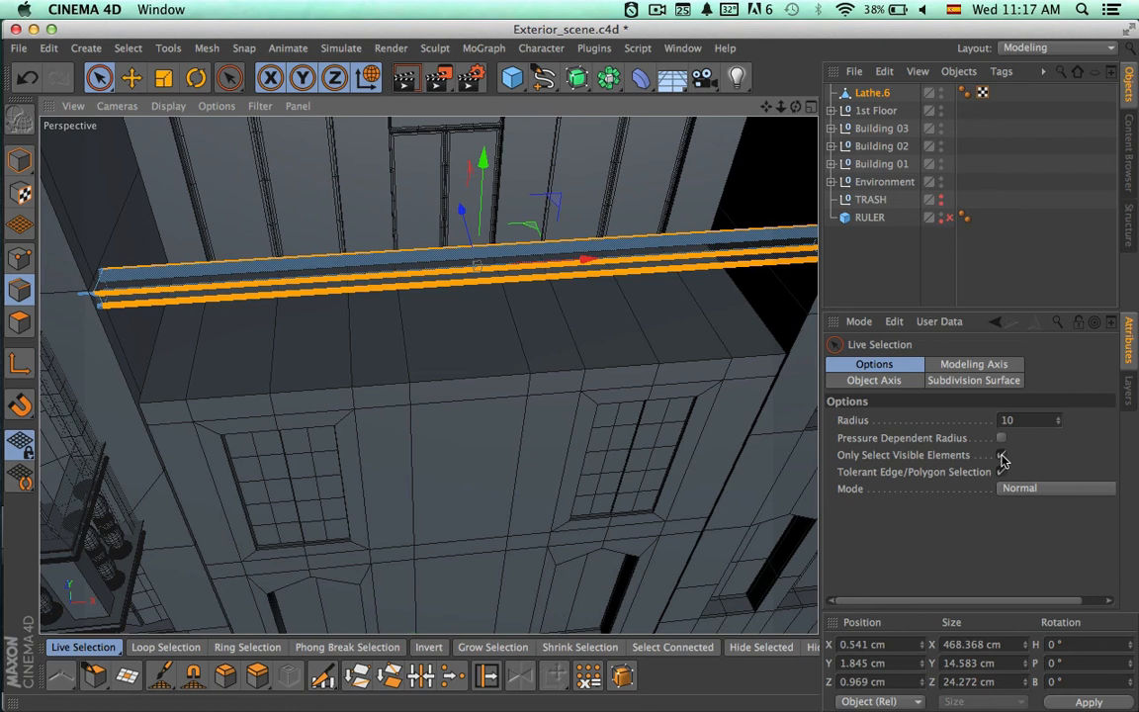
pyautogui.click(1001, 455)
pyautogui.click(508, 263)
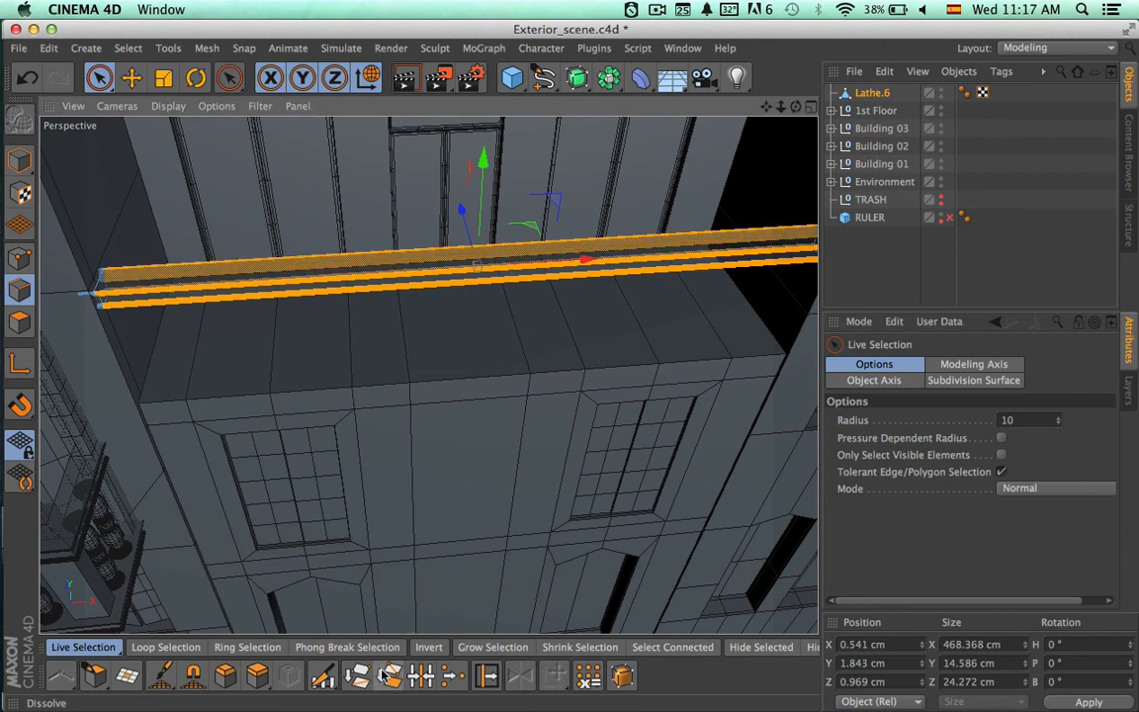
pyautogui.click(323, 677)
pyautogui.click(921, 441)
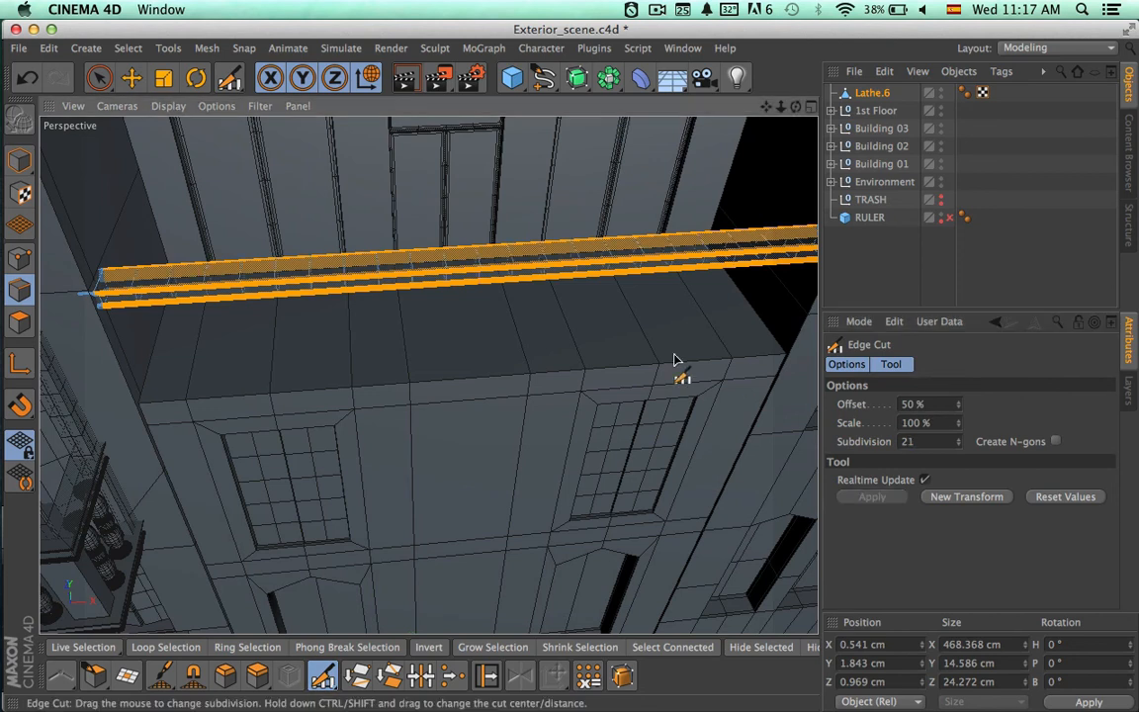
pyautogui.press('space')
# - Select the underside polygon at the railing's left end, limiting the selection to visible elements
pyautogui.keyDown('alt'); pyautogui.moveTo(618, 353); pyautogui.dragTo(586, 172); pyautogui.keyUp('alt')
pyautogui.click(20, 321)
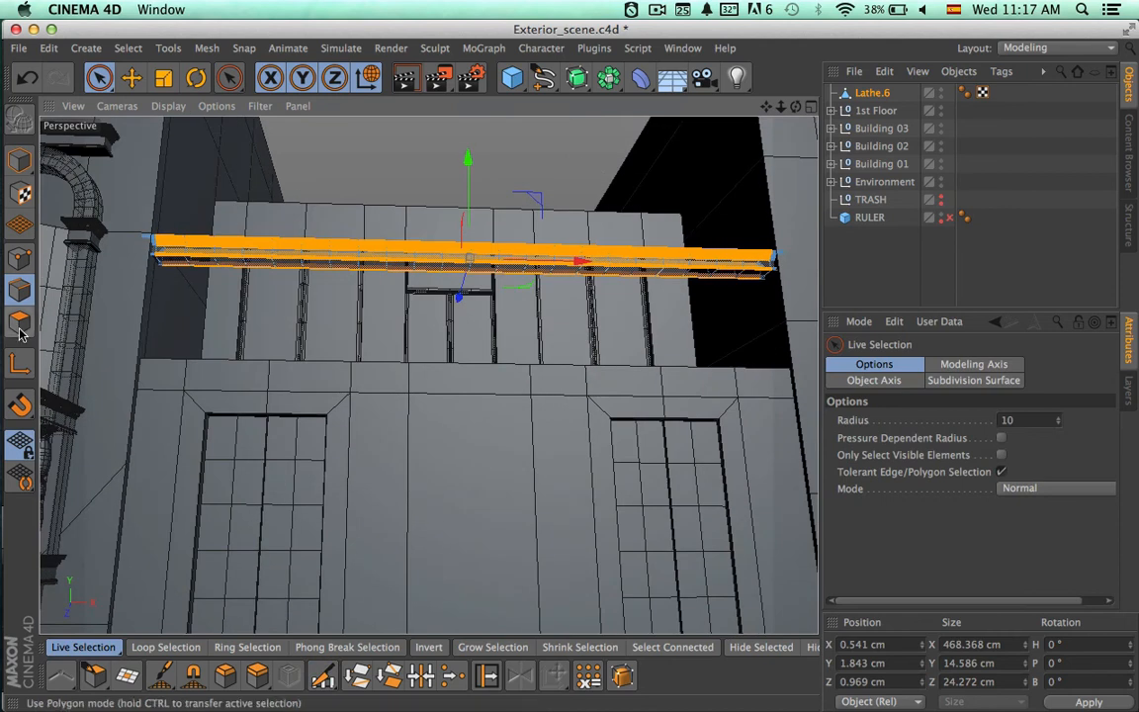
pyautogui.keyDown('alt'); pyautogui.moveTo(234, 215); pyautogui.dragTo(310, 233); pyautogui.keyUp('alt')
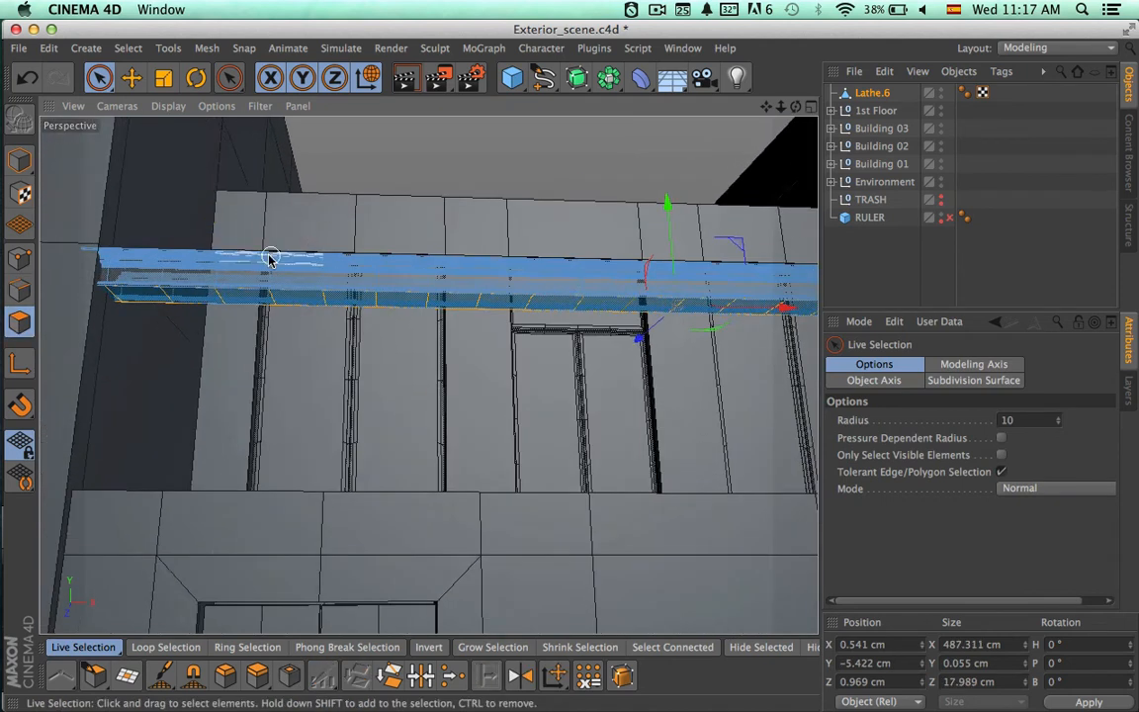
pyautogui.keyDown('alt'); pyautogui.moveTo(269, 259); pyautogui.dragTo(341, 155, button='middle'); pyautogui.keyUp('alt')
pyautogui.keyDown('alt'); pyautogui.moveTo(272, 201); pyautogui.dragTo(274, 257, button='middle'); pyautogui.keyUp('alt')
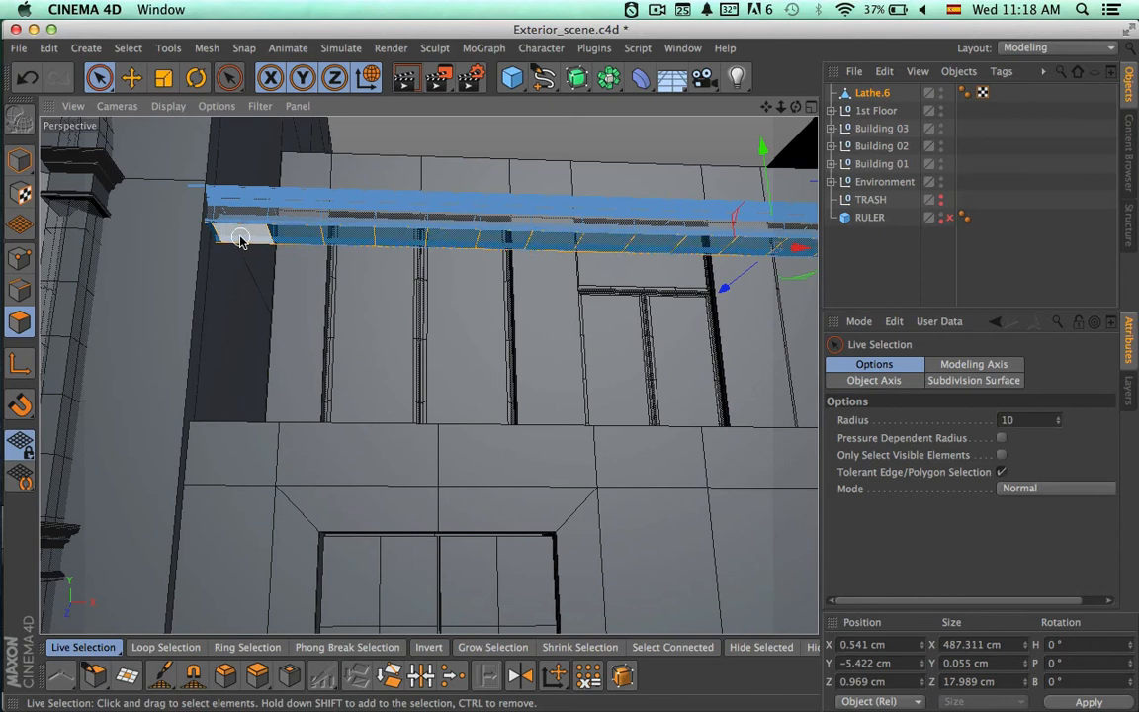
pyautogui.click(242, 238)
pyautogui.keyDown('alt'); pyautogui.moveTo(264, 232); pyautogui.dragTo(351, 210, button='right'); pyautogui.keyUp('alt')
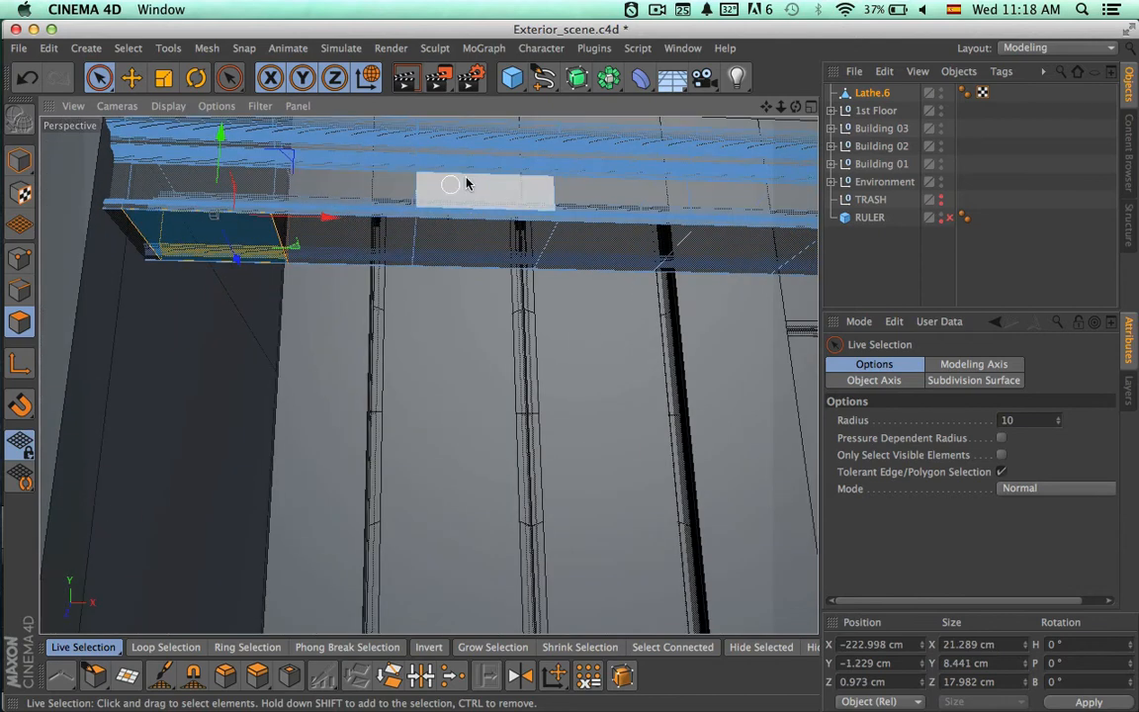
pyautogui.click(1001, 455)
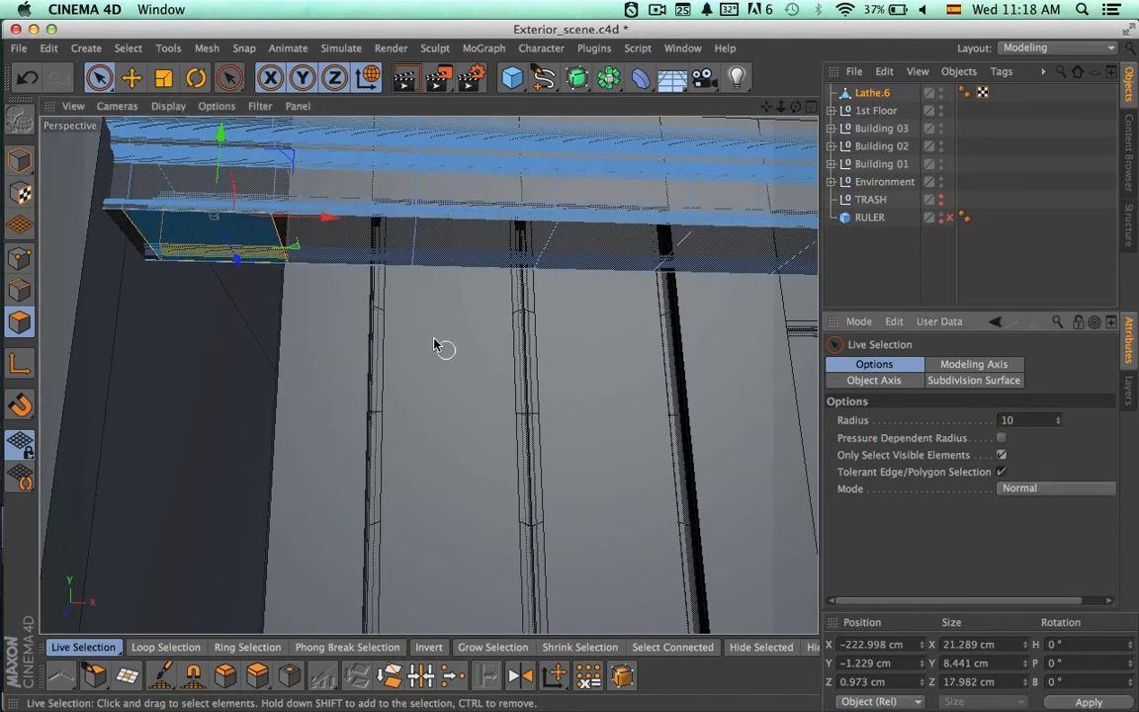
pyautogui.click(205, 243)
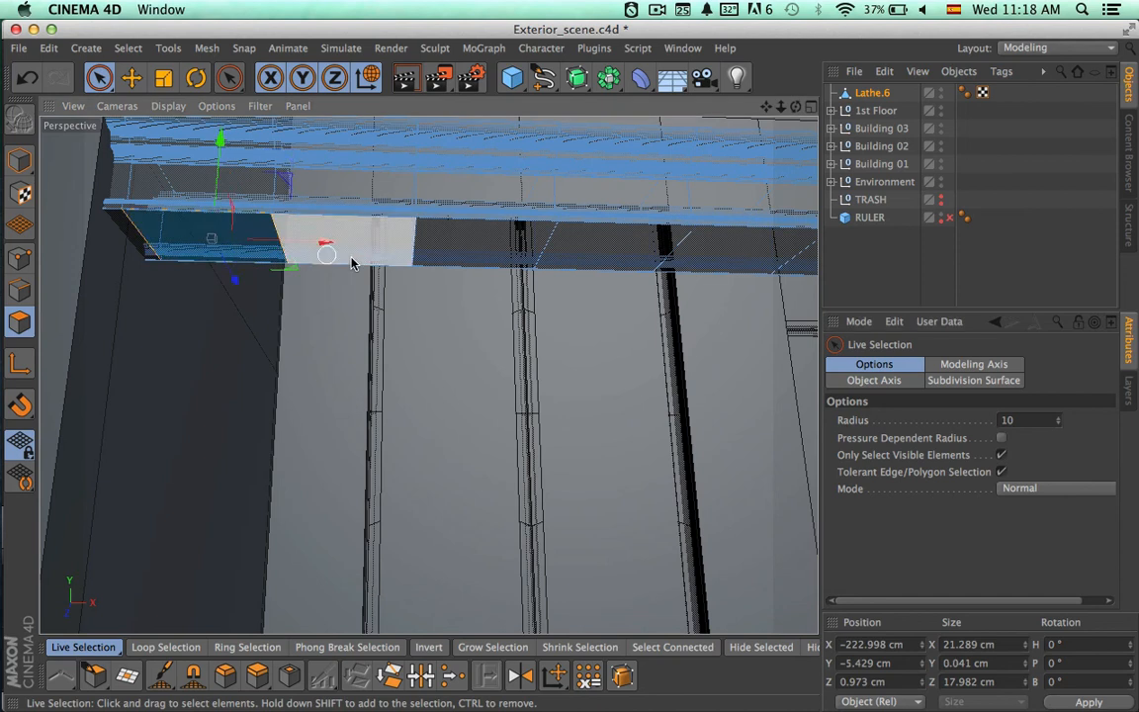
# - Add the underside polygon at the railing's right end to the selection
pyautogui.keyDown('alt'); pyautogui.moveTo(384, 273); pyautogui.dragTo(303, 269, button='middle'); pyautogui.keyUp('alt')
pyautogui.keyDown('alt'); pyautogui.moveTo(425, 293); pyautogui.dragTo(304, 283, button='right'); pyautogui.keyUp('alt')
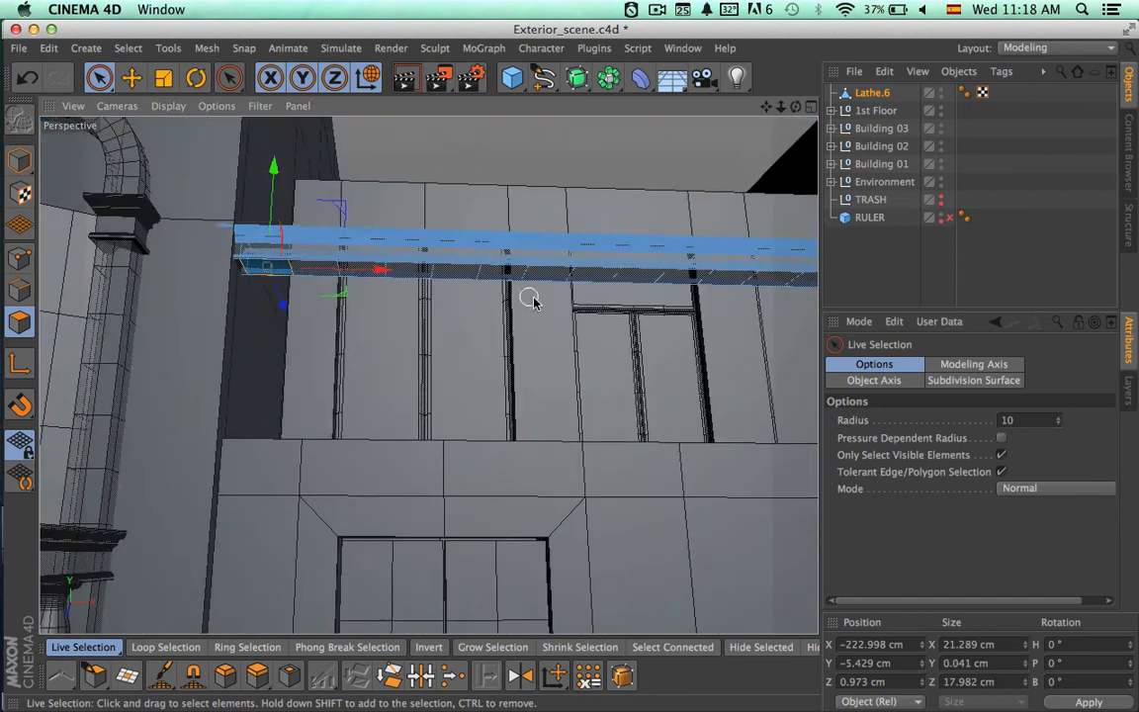
pyautogui.keyDown('alt'); pyautogui.moveTo(531, 298); pyautogui.dragTo(93, 260, button='middle'); pyautogui.keyUp('alt')
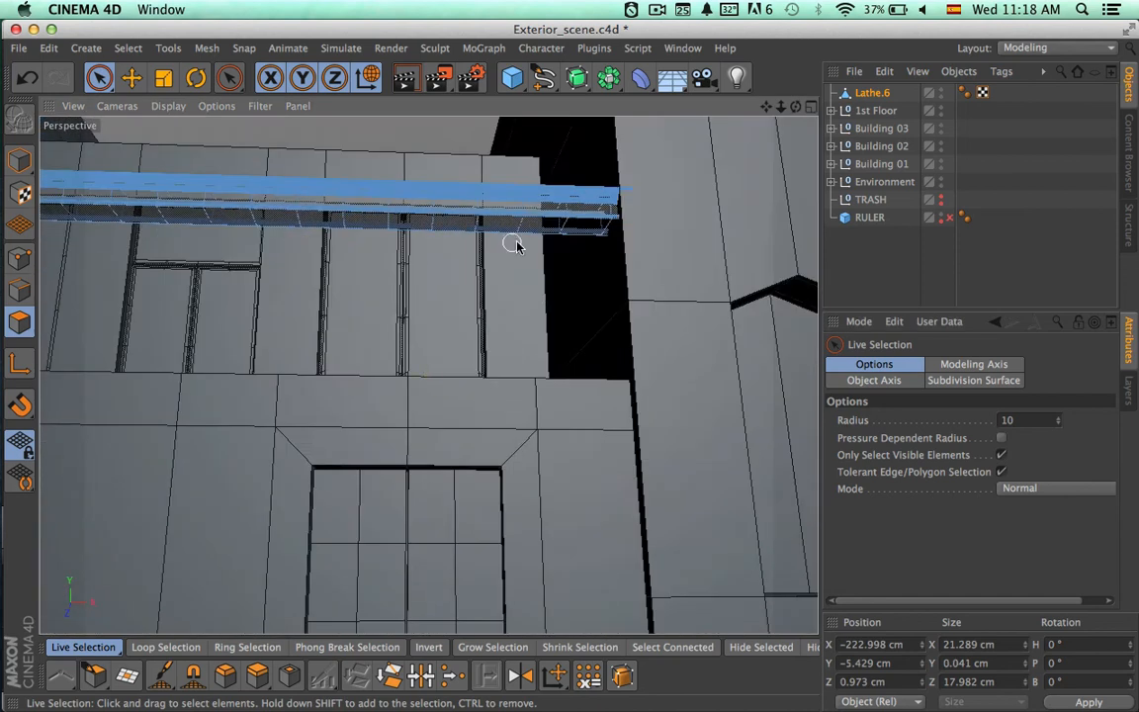
pyautogui.keyDown('alt'); pyautogui.moveTo(585, 219); pyautogui.dragTo(687, 230, button='right'); pyautogui.keyUp('alt')
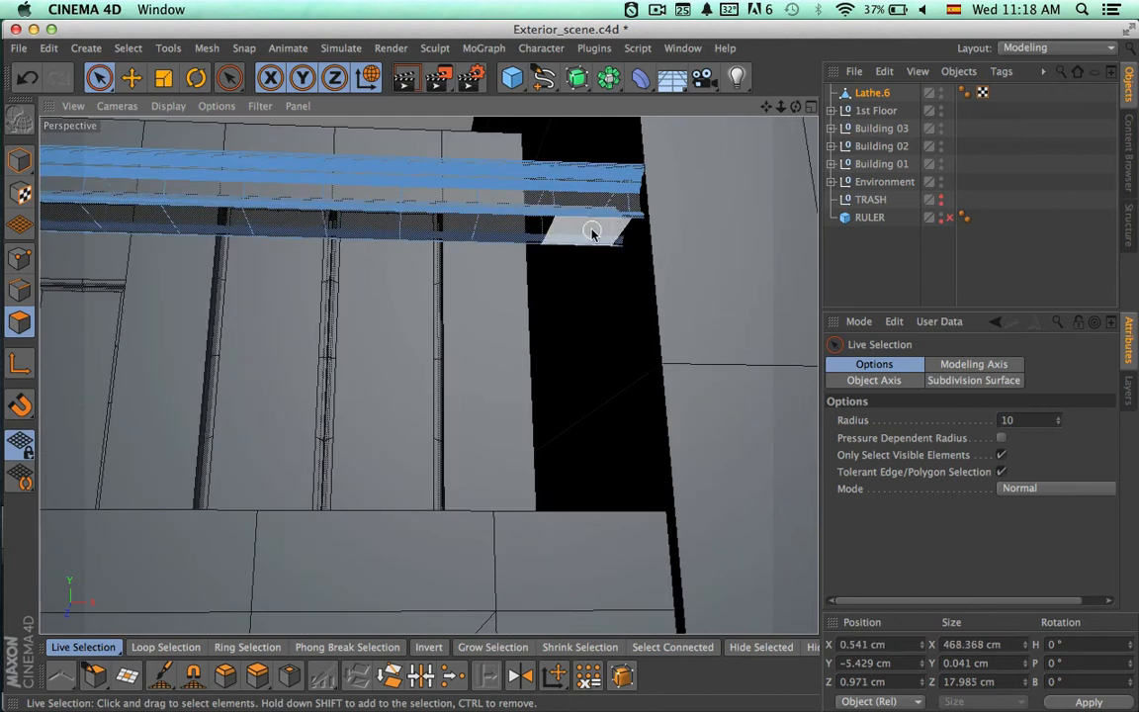
pyautogui.keyDown('alt'); pyautogui.moveTo(529, 255); pyautogui.dragTo(457, 259, button='right'); pyautogui.keyUp('alt')
pyautogui.keyDown('alt'); pyautogui.moveTo(446, 269); pyautogui.dragTo(567, 267, button='middle'); pyautogui.keyUp('alt')
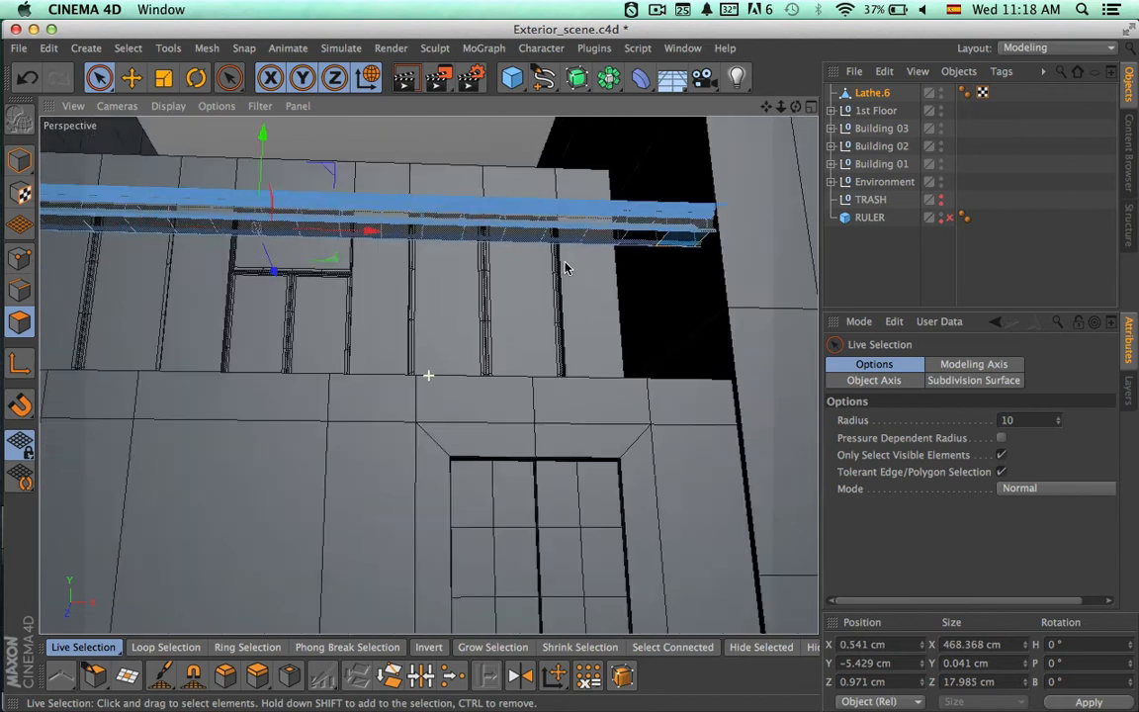
# - Add two evenly spaced intermediate underside polygons to the selection, one on each side of the railing's centre
pyautogui.keyDown('alt'); pyautogui.moveTo(566, 267); pyautogui.dragTo(706, 276); pyautogui.keyUp('alt')
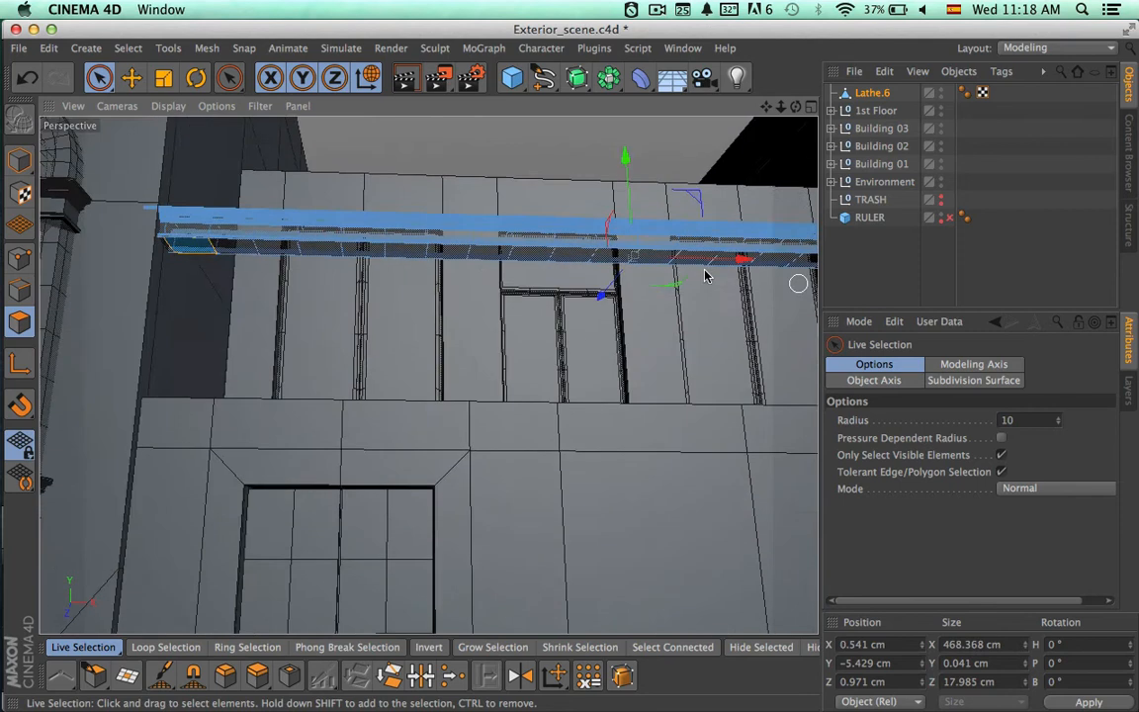
pyautogui.keyDown('alt'); pyautogui.moveTo(381, 260); pyautogui.dragTo(422, 265, button='right'); pyautogui.keyUp('alt')
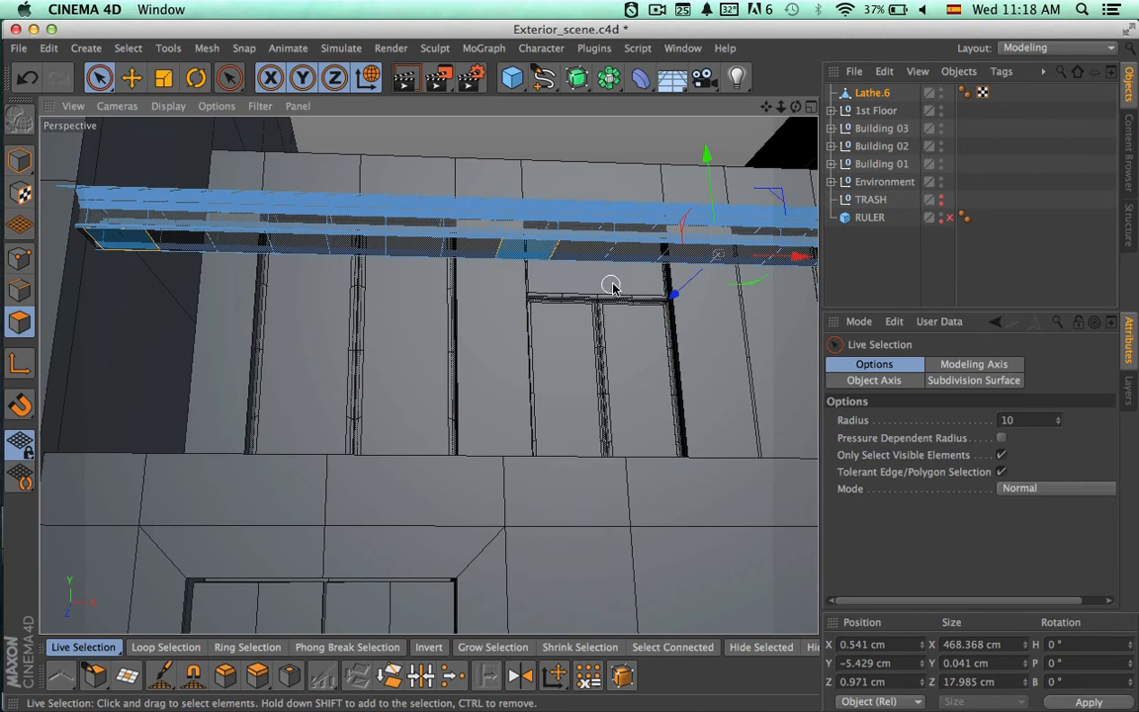
pyautogui.keyDown('alt'); pyautogui.moveTo(611, 285); pyautogui.dragTo(210, 251); pyautogui.keyUp('alt')
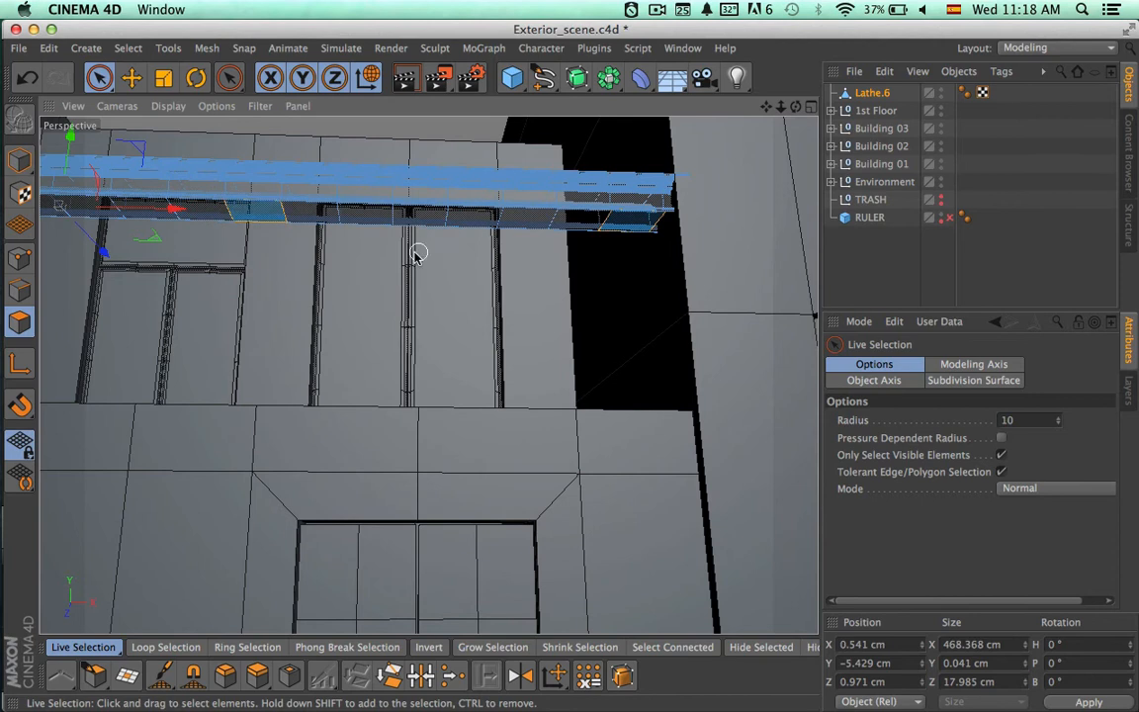
pyautogui.keyDown('alt'); pyautogui.moveTo(419, 254); pyautogui.dragTo(646, 262); pyautogui.keyUp('alt')
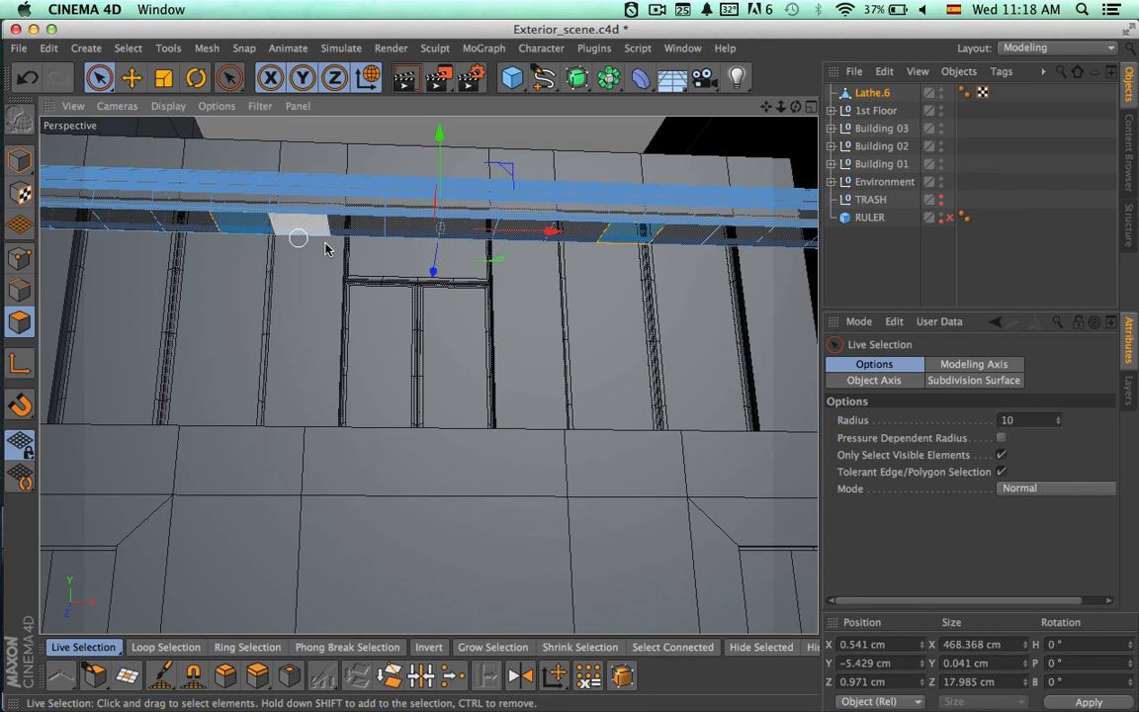
pyautogui.keyDown('alt'); pyautogui.moveTo(292, 242); pyautogui.dragTo(527, 316); pyautogui.keyUp('alt')
pyautogui.keyDown('alt'); pyautogui.moveTo(603, 327); pyautogui.dragTo(602, 324); pyautogui.keyUp('alt')
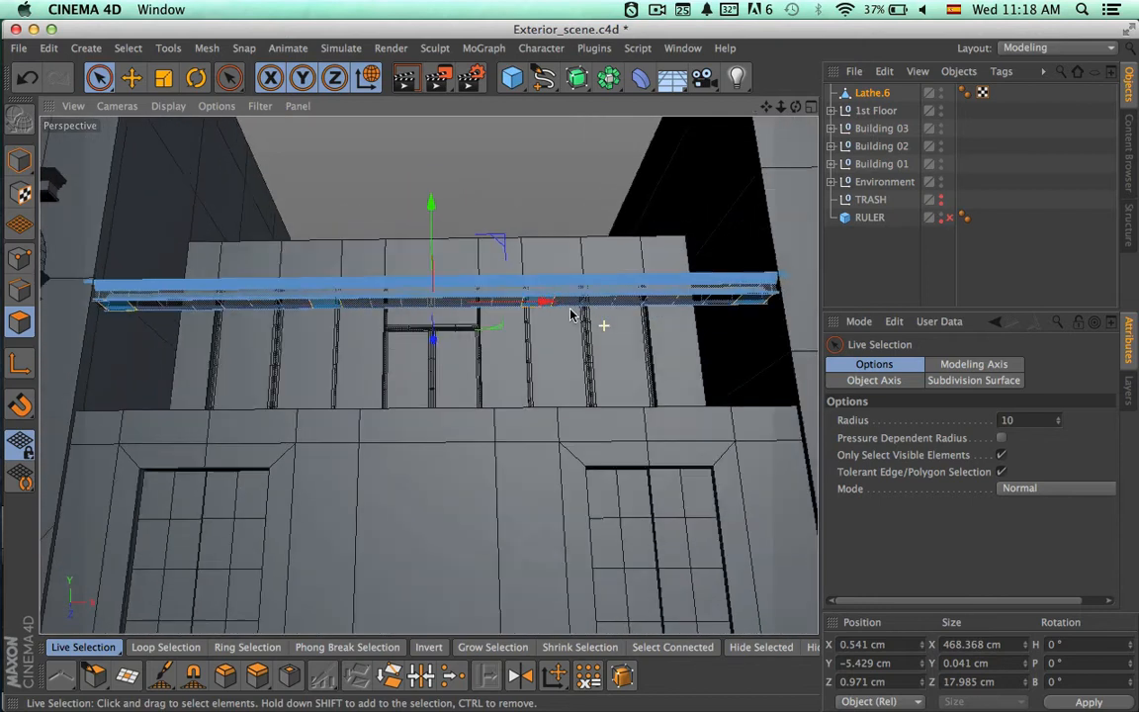
# - Extrude the four selected underside polygons downward with an offset of about -3.02 cm
pyautogui.moveTo(432, 246)
pyautogui.mouseDown()
pyautogui.moveTo(432, 230)
pyautogui.moveTo(437, 254)
pyautogui.moveTo(448, 206)
pyautogui.moveTo(449, 235)
pyautogui.moveTo(435, 236)
pyautogui.moveTo(458, 195)
pyautogui.moveTo(451, 232)
pyautogui.mouseUp()
pyautogui.keyDown('alt'); pyautogui.moveTo(336, 273); pyautogui.dragTo(426, 265, button='right'); pyautogui.keyUp('alt')
pyautogui.press('d')
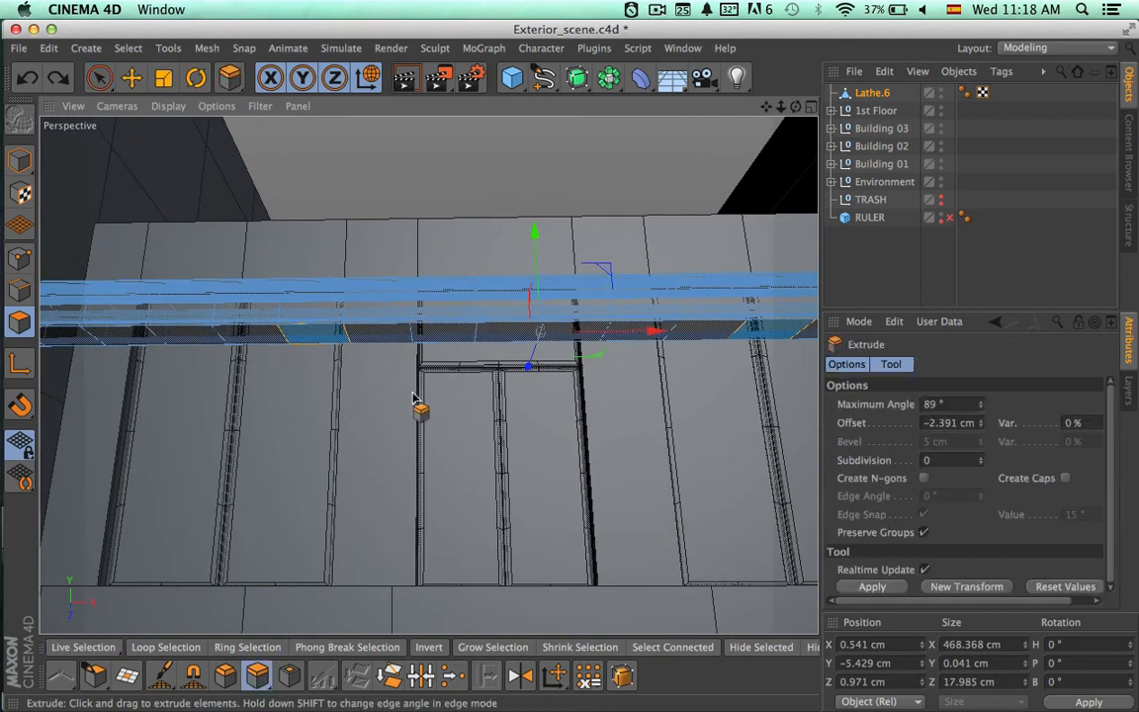
pyautogui.moveTo(413, 397); pyautogui.dragTo(406, 394)
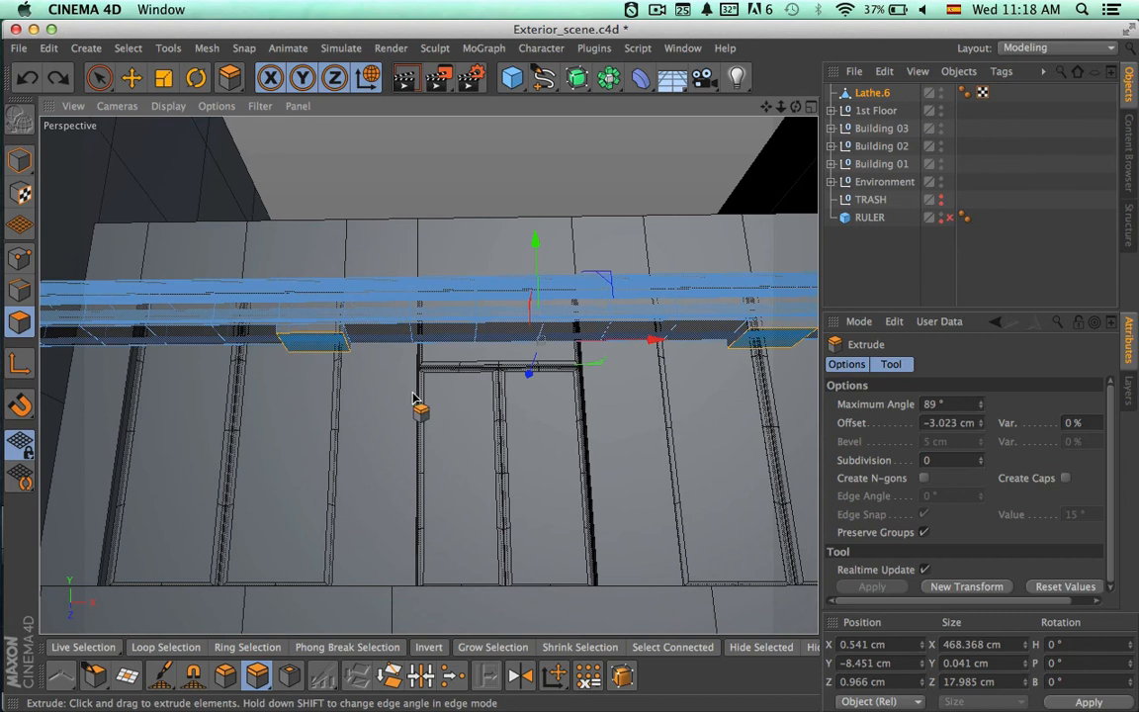
# - Render a preview of the railing and turn off its X-Ray display
pyautogui.keyDown('alt'); pyautogui.moveTo(572, 445); pyautogui.dragTo(545, 516); pyautogui.keyUp('alt')
pyautogui.press('super+r')
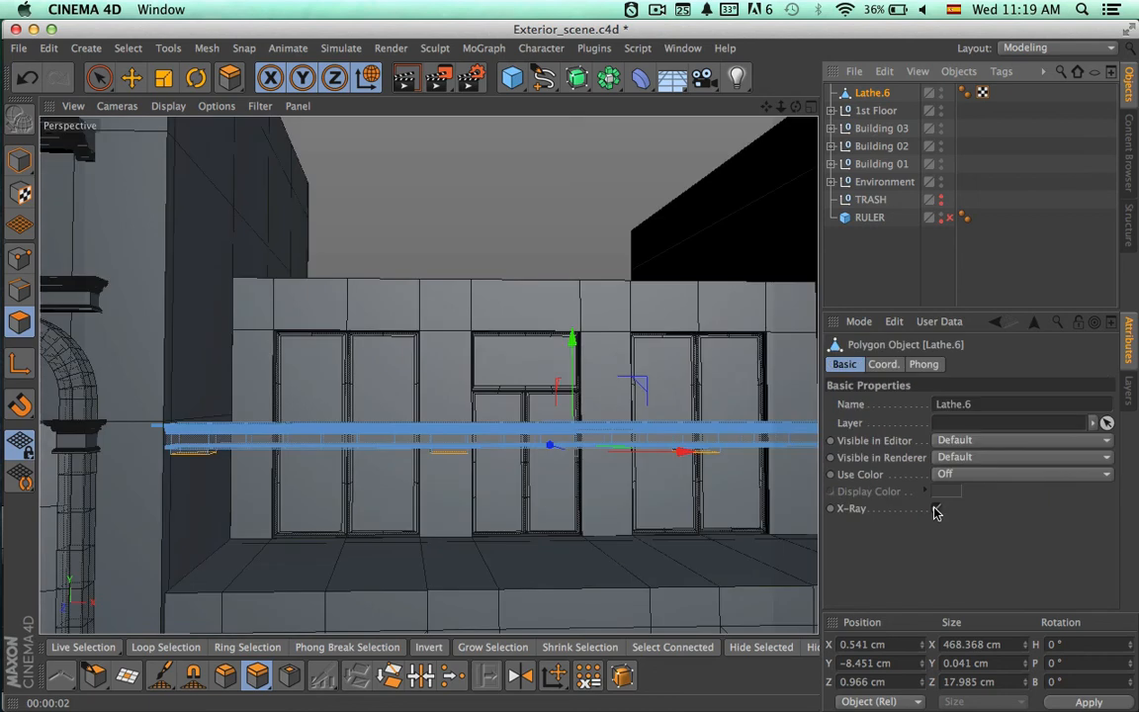
pyautogui.keyDown('alt'); pyautogui.moveTo(697, 445); pyautogui.dragTo(583, 389); pyautogui.keyUp('alt')
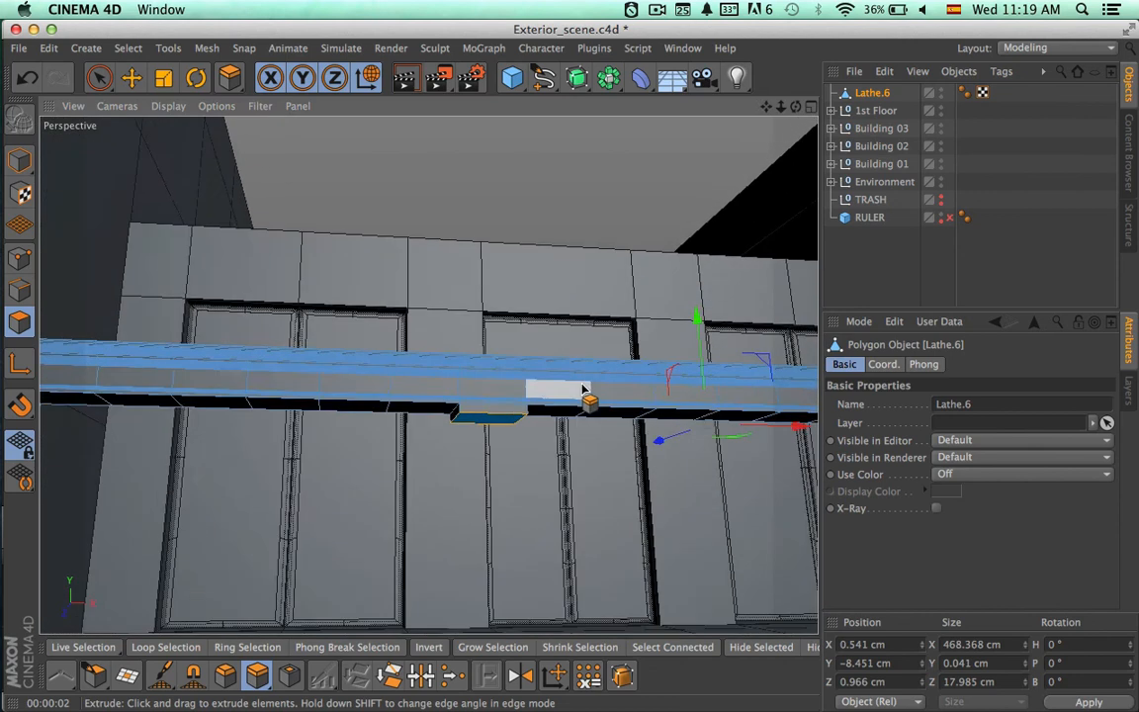
# - Inset the four extruded underside polygons with Extrude Inner by about 2.75 cm
pyautogui.press('t')
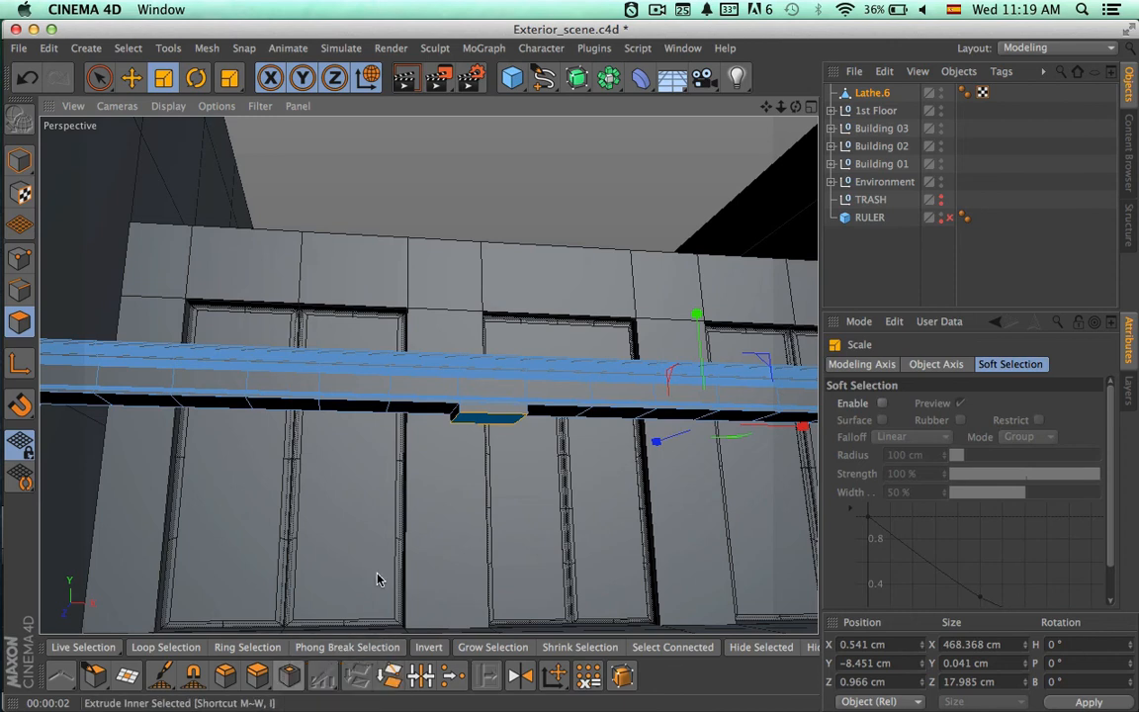
pyautogui.click(290, 675)
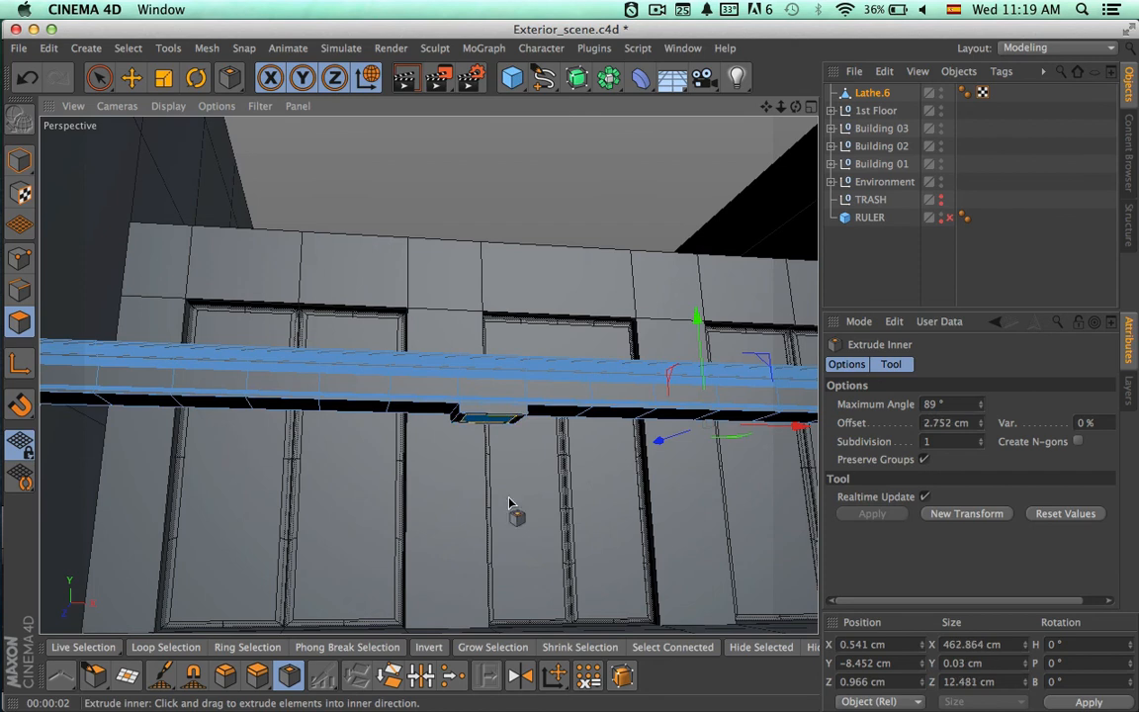
pyautogui.keyDown('alt'); pyautogui.moveTo(510, 505); pyautogui.dragTo(610, 377); pyautogui.keyUp('alt')
pyautogui.press('space')
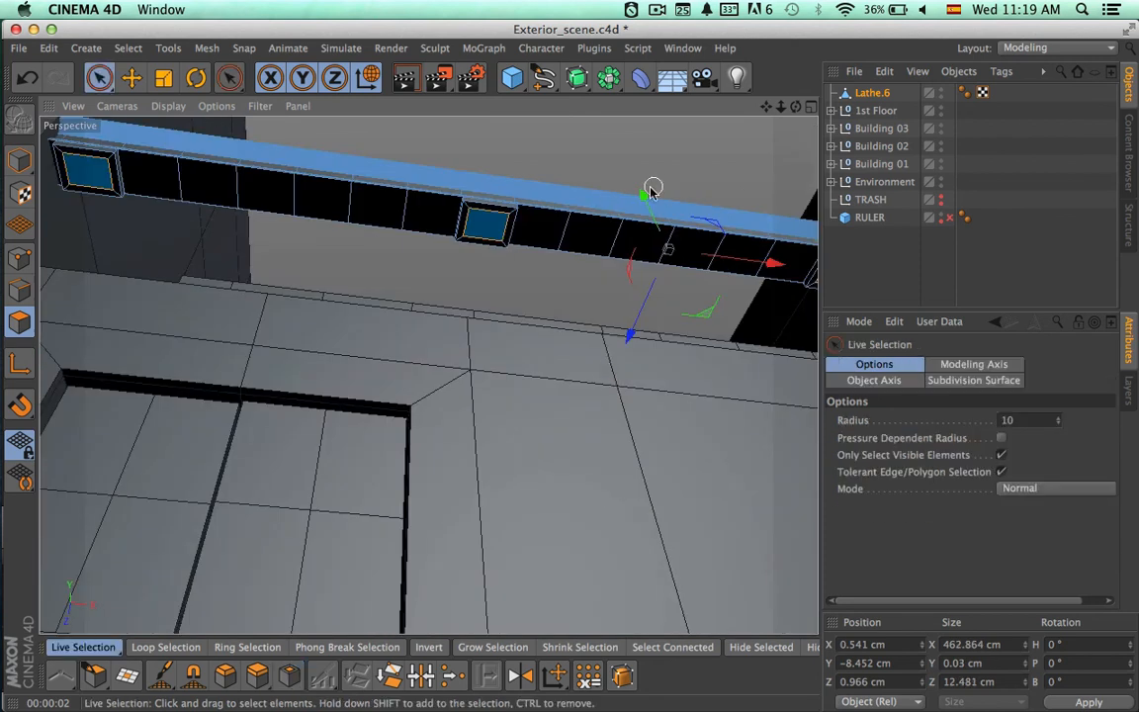
# - Move the four inset underside polygons straight down to Y about -15.02 cm, forming tapered post caps
pyautogui.moveTo(645, 194); pyautogui.dragTo(646, 205)
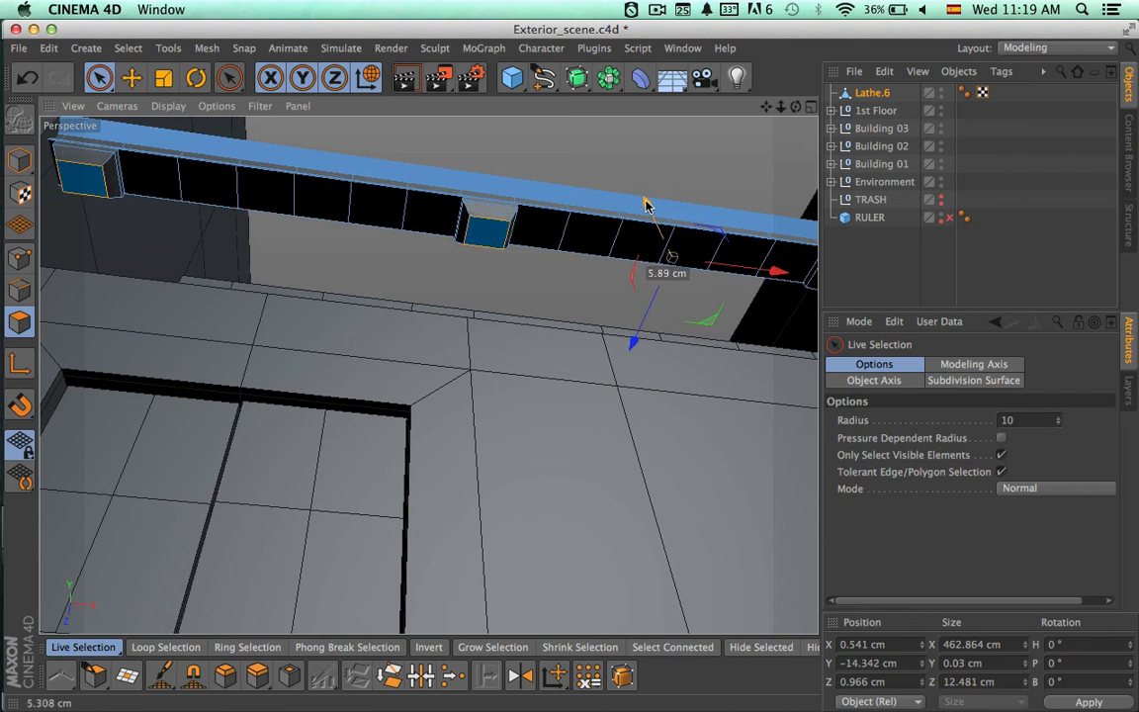
pyautogui.keyDown('alt'); pyautogui.moveTo(621, 277); pyautogui.dragTo(644, 396); pyautogui.keyUp('alt')
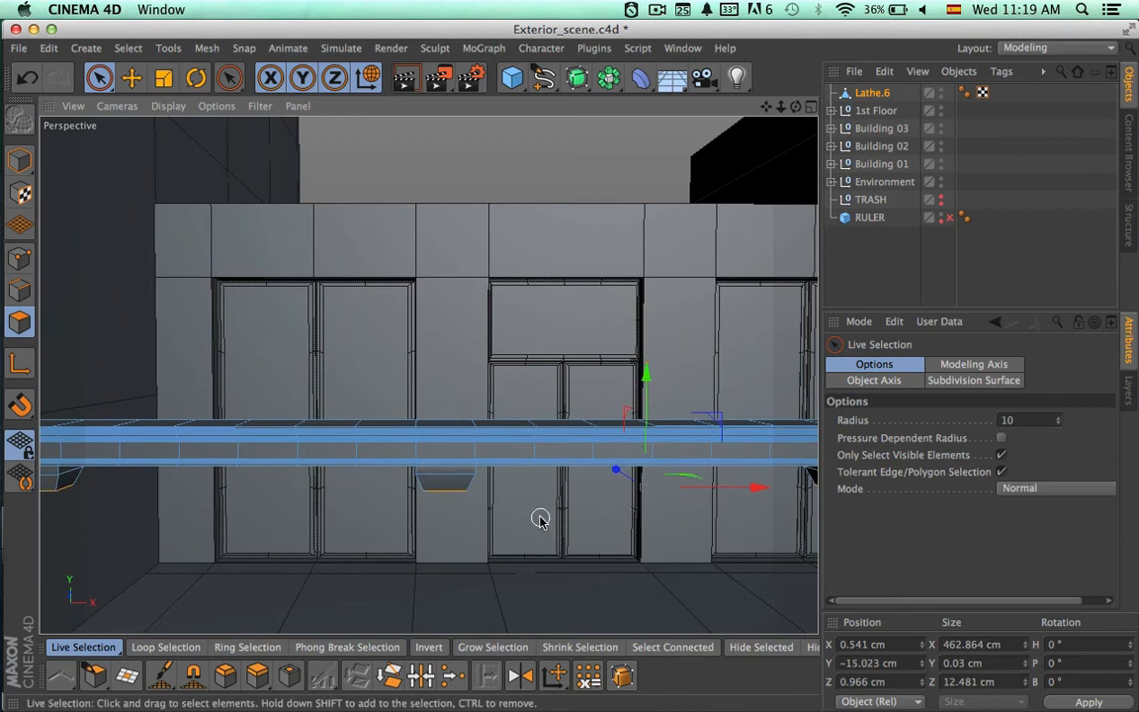
pyautogui.keyDown('alt'); pyautogui.moveTo(540, 518); pyautogui.dragTo(503, 510, button='right'); pyautogui.keyUp('alt')
# - Extrude the four cap ends by about -1.48 cm and pull them down to Y about -45.22 cm as post shafts
pyautogui.press('d')
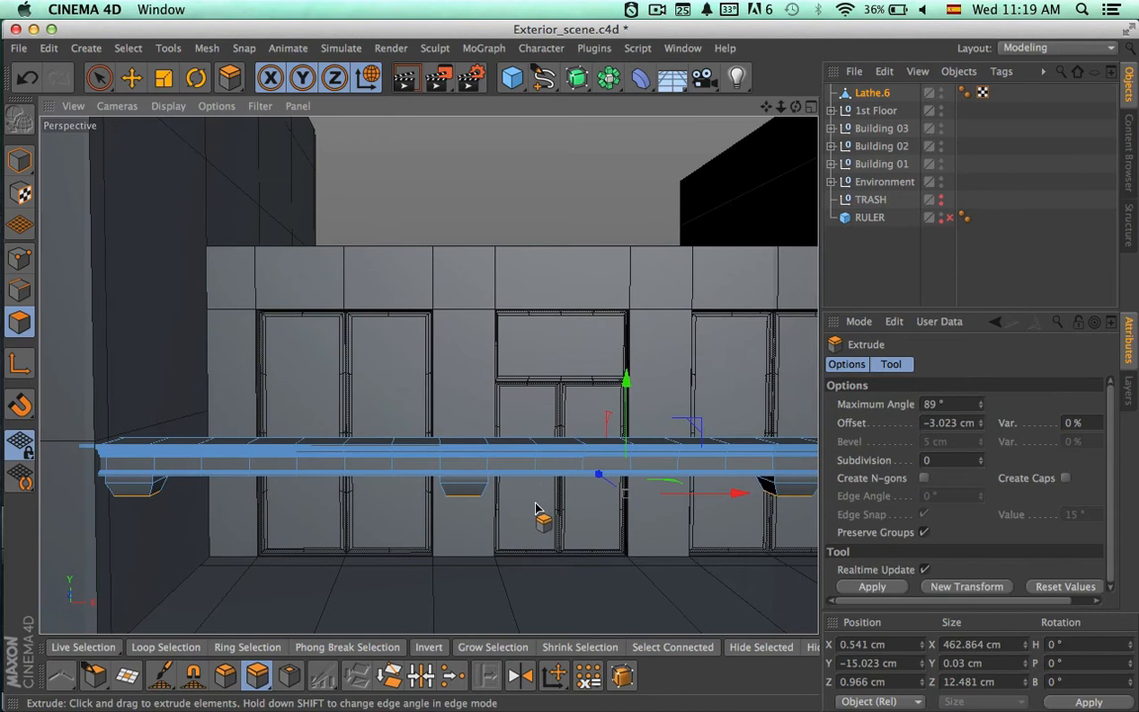
pyautogui.moveTo(537, 510); pyautogui.dragTo(524, 511)
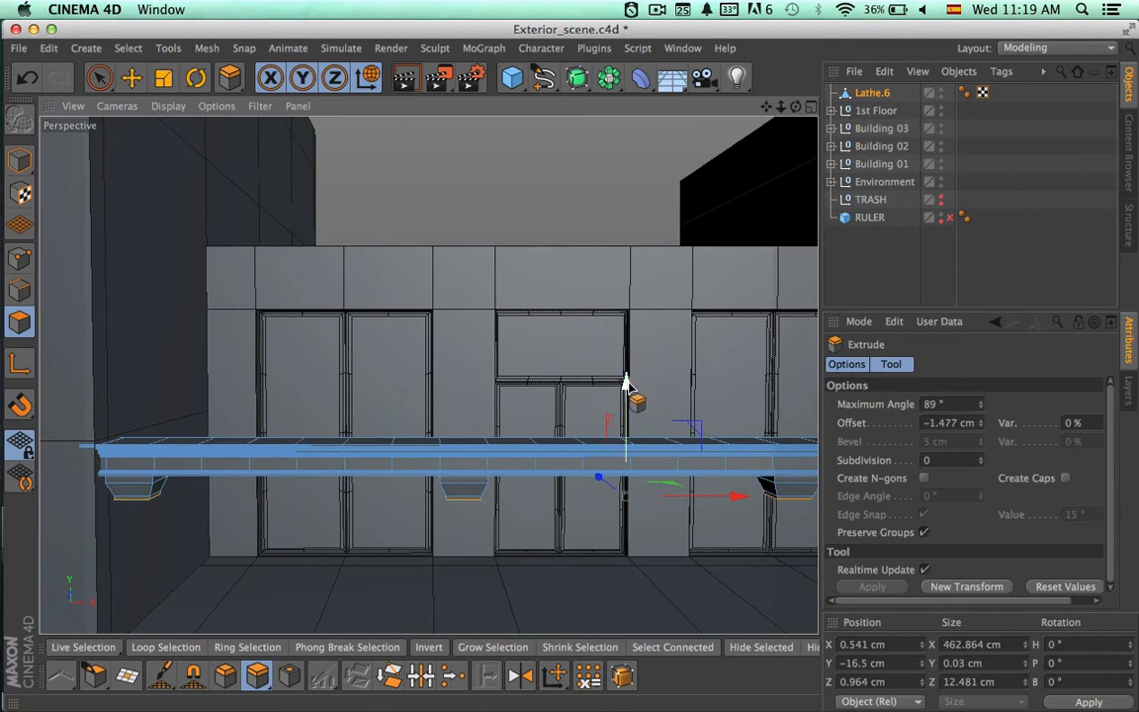
pyautogui.moveTo(625, 384); pyautogui.dragTo(623, 450)
# - Widen the shafts' bottom polygons outward using Extrude Inner with an offset of about -1.91 cm
pyautogui.keyDown('alt'); pyautogui.moveTo(562, 461); pyautogui.dragTo(596, 357, button='middle'); pyautogui.keyUp('alt')
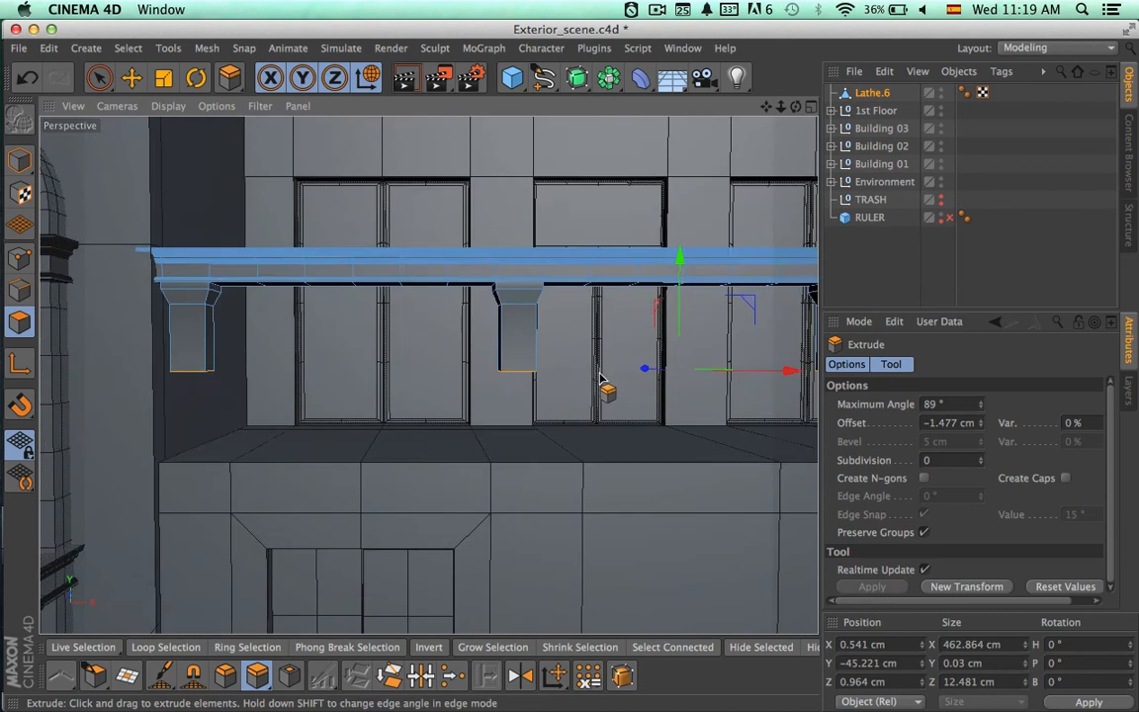
pyautogui.moveTo(599, 377)
pyautogui.keyDown('alt'); pyautogui.mouseDown()
pyautogui.moveTo(618, 287)
pyautogui.moveTo(604, 369)
pyautogui.mouseUp(); pyautogui.keyUp('alt')
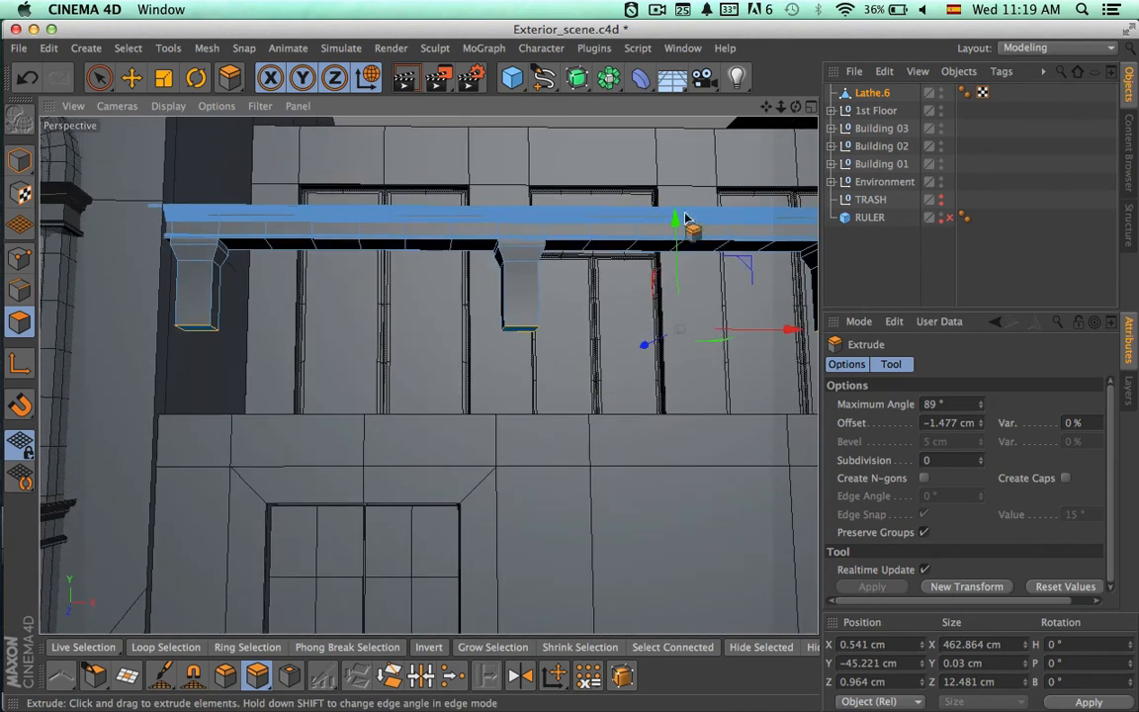
pyautogui.moveTo(686, 218); pyautogui.dragTo(673, 227)
pyautogui.press('i')
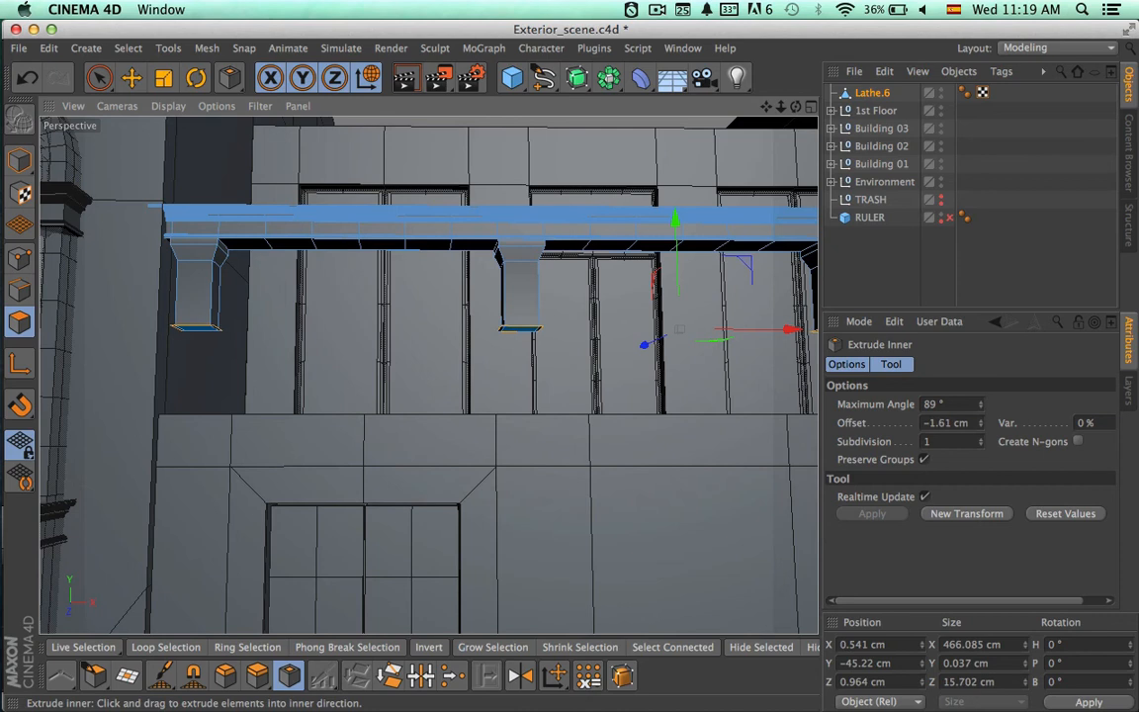
pyautogui.keyDown('alt'); pyautogui.moveTo(463, 350); pyautogui.dragTo(452, 461); pyautogui.keyUp('alt')
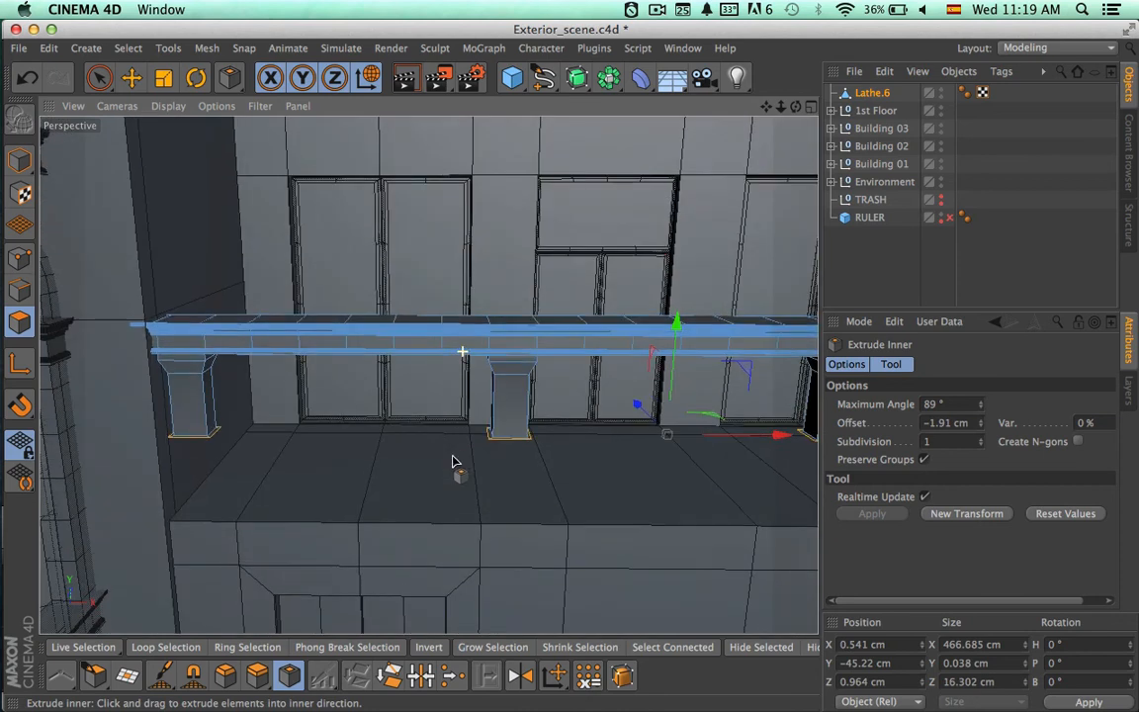
# - Extrude the widened post ends downward in two stages, to Y about -47.63 cm and about -52.16 cm
pyautogui.press('d')
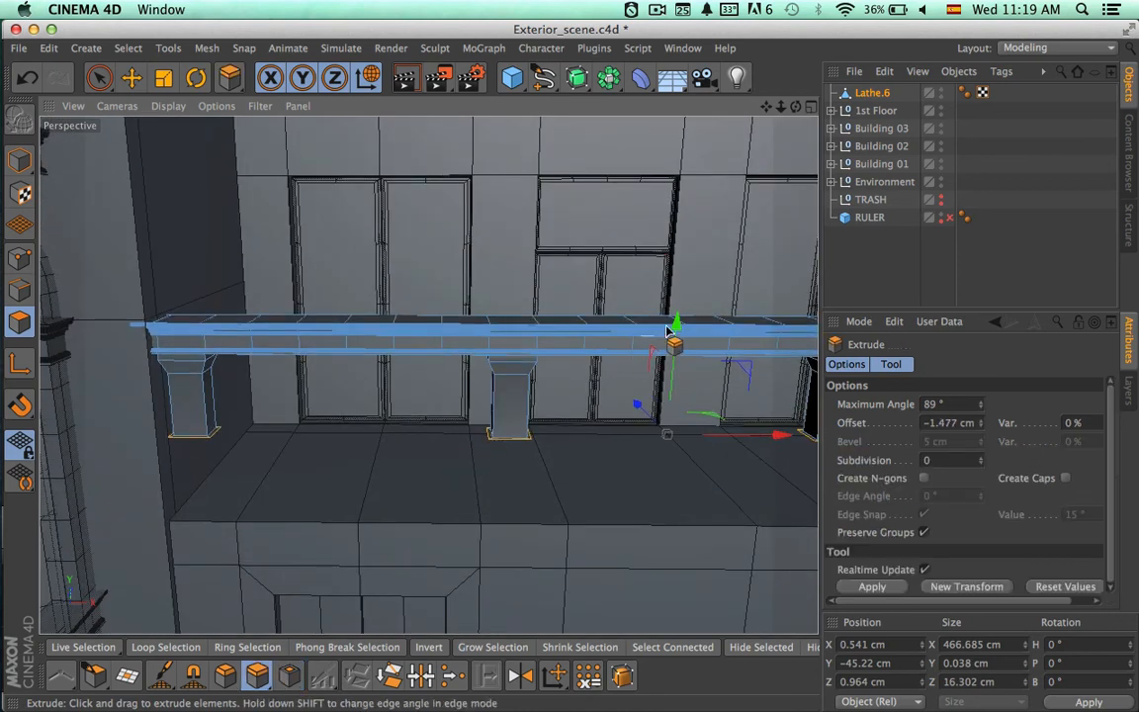
pyautogui.moveTo(678, 325); pyautogui.dragTo(685, 330)
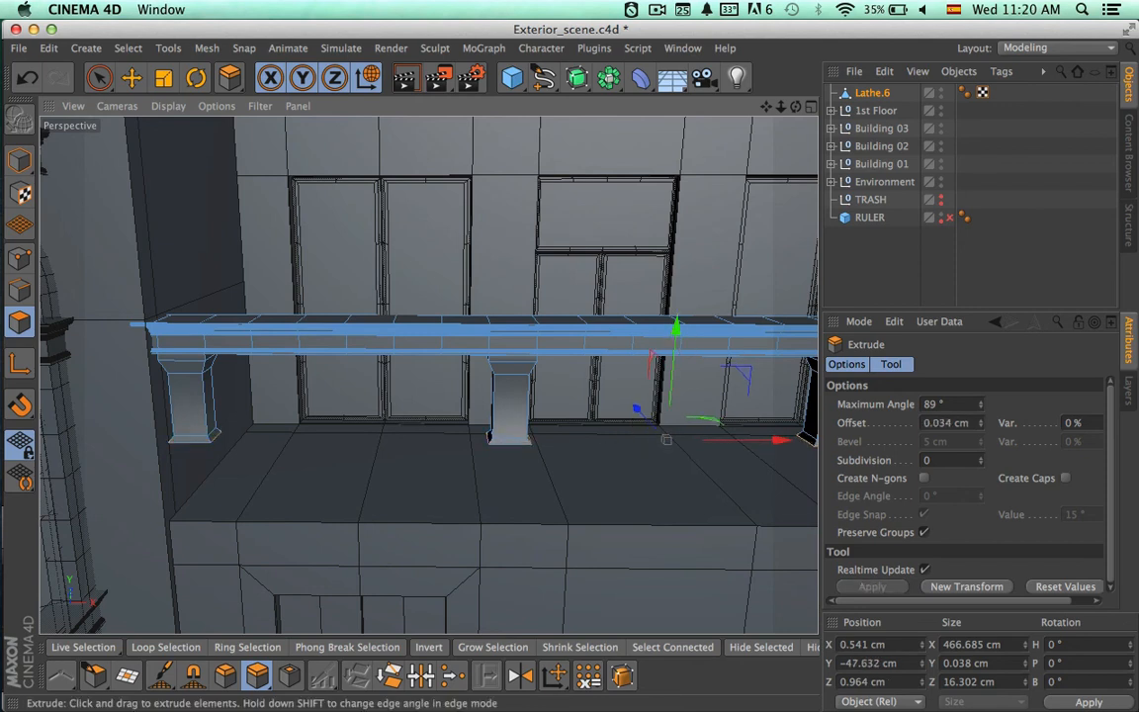
pyautogui.moveTo(666, 442); pyautogui.dragTo(615, 356)
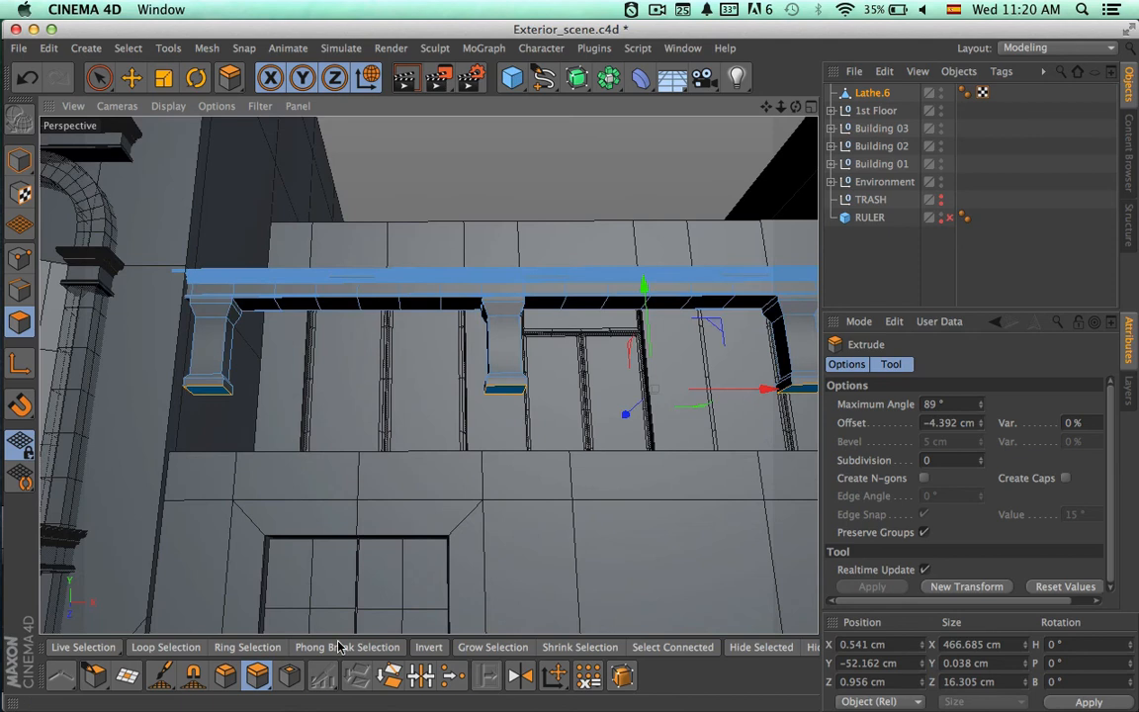
# - Try to inset the four post bottoms with Extrude Inner by about 1.43 cm
pyautogui.click(290, 675)
pyautogui.keyDown('alt'); pyautogui.moveTo(537, 392); pyautogui.dragTo(696, 404, button='right'); pyautogui.keyUp('alt')
pyautogui.moveTo(475, 419); pyautogui.dragTo(553, 411)
# - Show the Top view at full size and turn on X-Ray display for the railing object Lathe.6
pyautogui.click(811, 106)
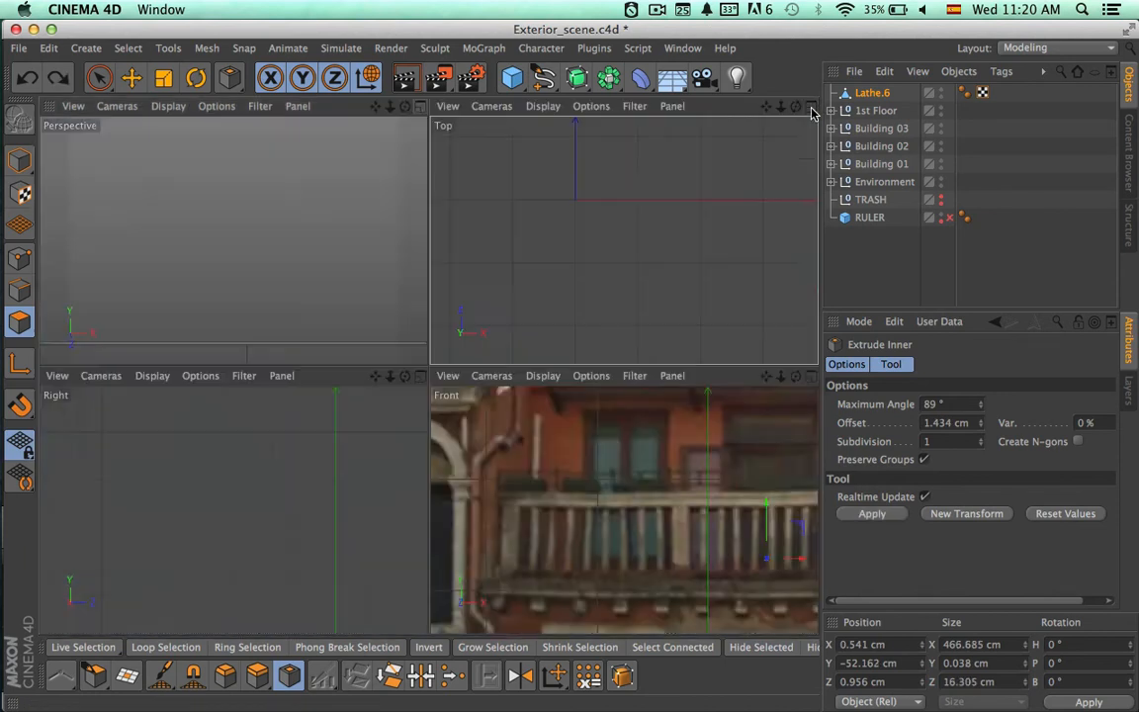
pyautogui.click(810, 107)
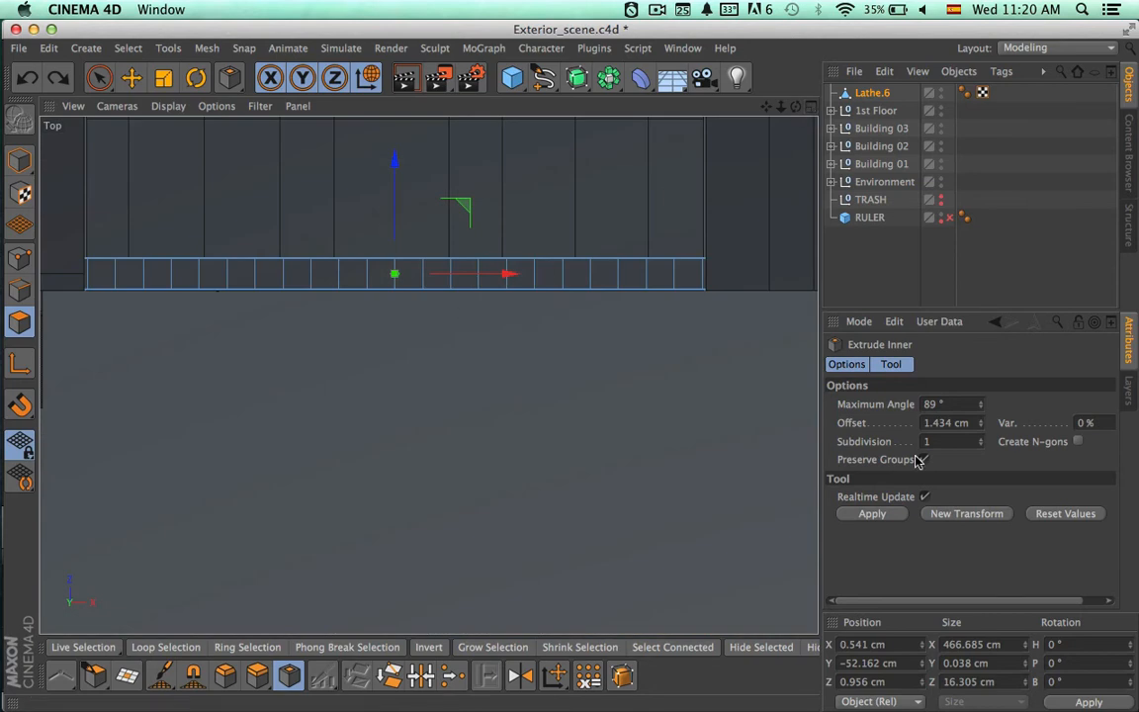
pyautogui.click(856, 93)
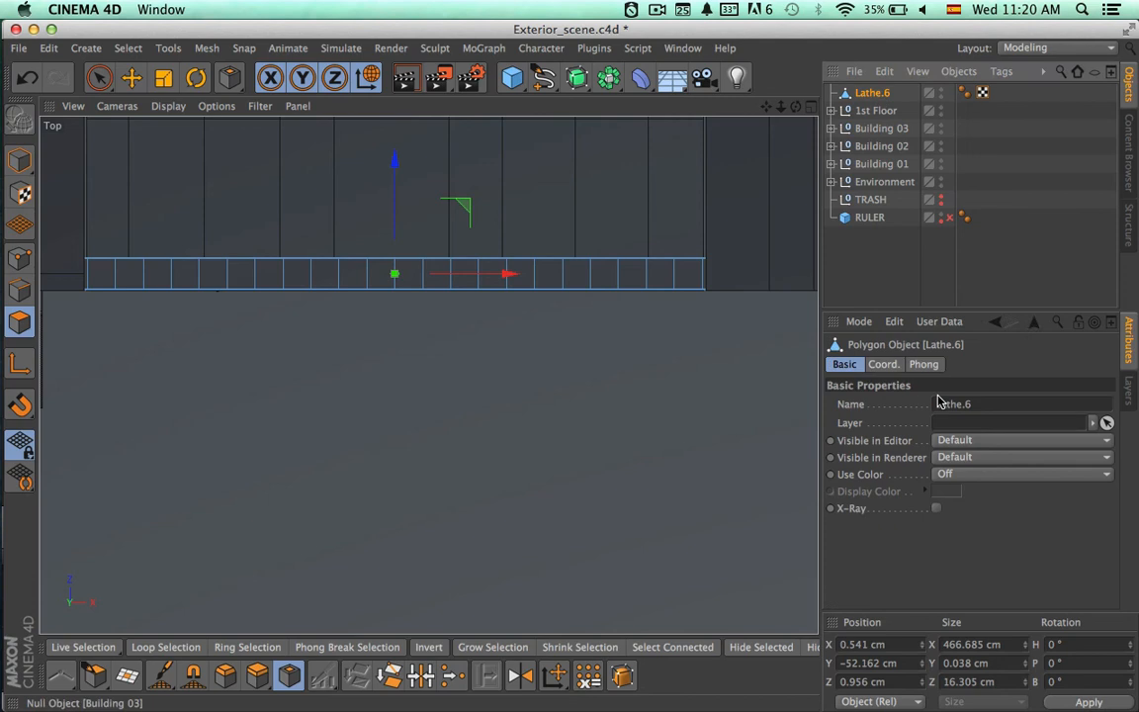
pyautogui.click(937, 509)
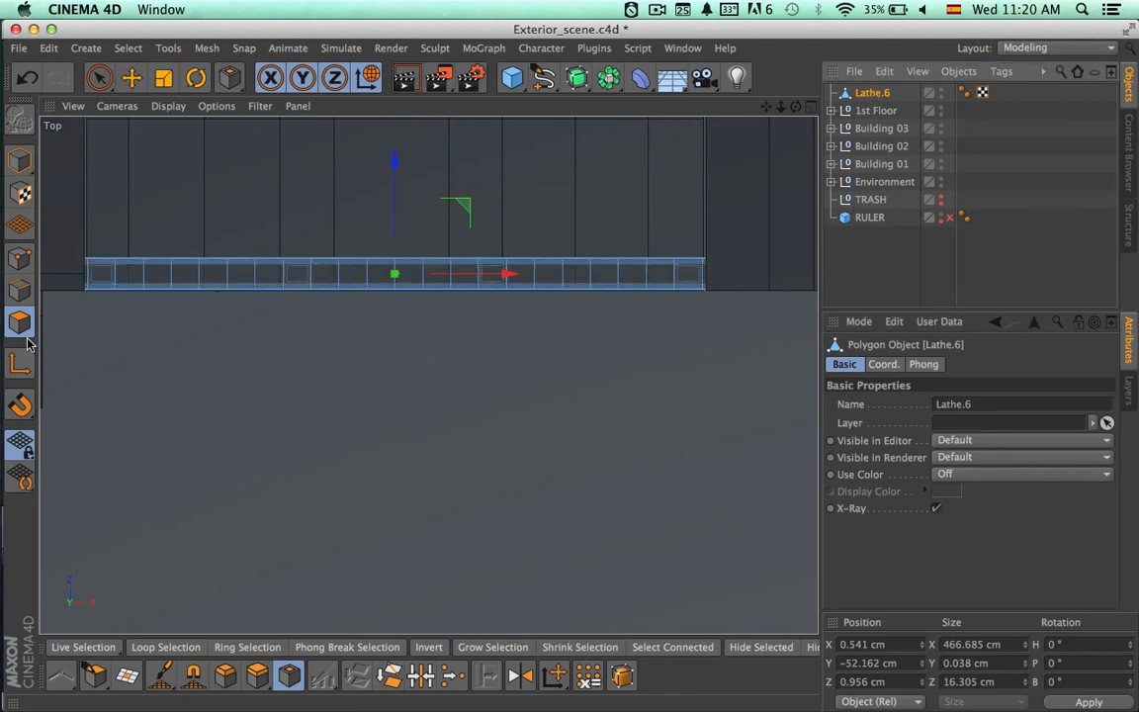
# - Try insetting the post bottoms with Extrude Inner in the Top view, and undo that inset
pyautogui.keyDown('alt'); pyautogui.moveTo(315, 291); pyautogui.dragTo(507, 297, button='right'); pyautogui.keyUp('alt')
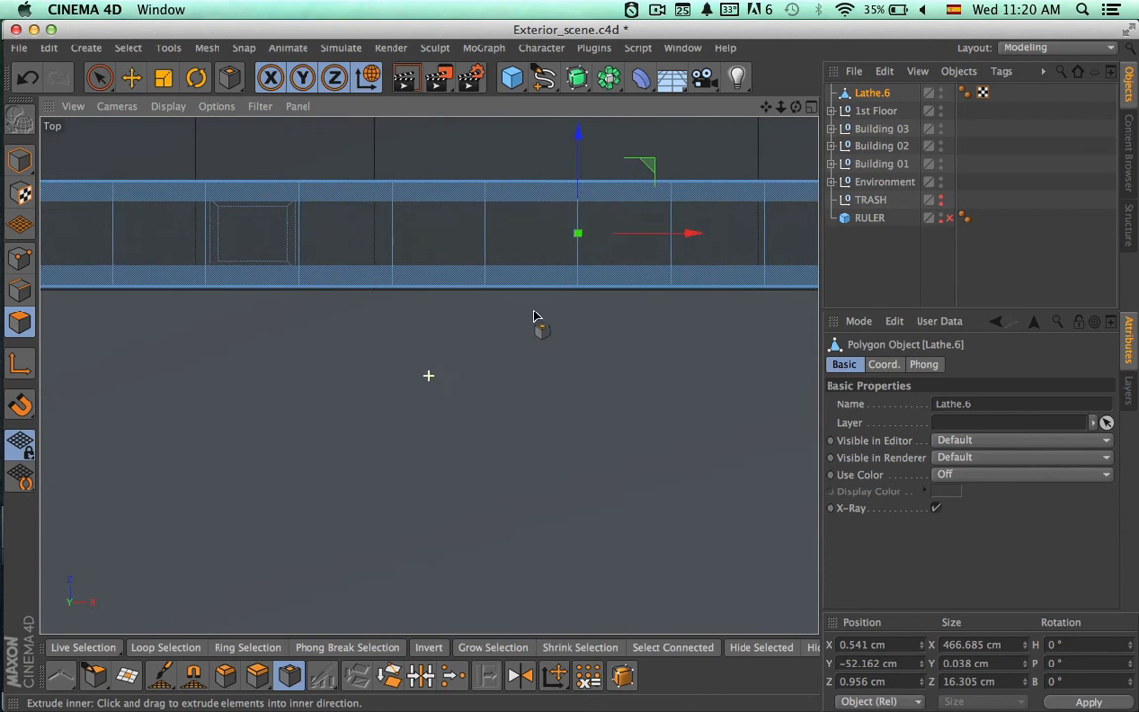
pyautogui.keyDown('alt'); pyautogui.moveTo(533, 317); pyautogui.dragTo(238, 428, button='middle'); pyautogui.keyUp('alt')
pyautogui.moveTo(537, 327)
pyautogui.mouseDown()
pyautogui.moveTo(504, 327)
pyautogui.moveTo(516, 327)
pyautogui.mouseUp()
pyautogui.moveTo(445, 416); pyautogui.dragTo(427, 417)
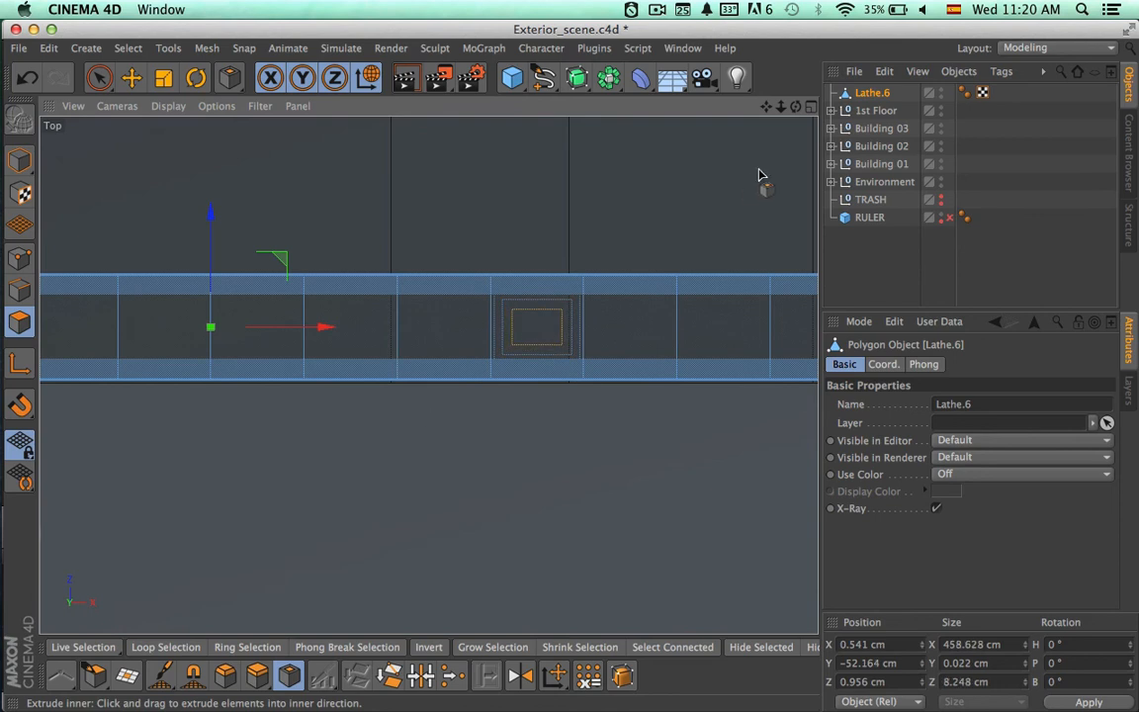
pyautogui.hotkey('ctrl', 'z')
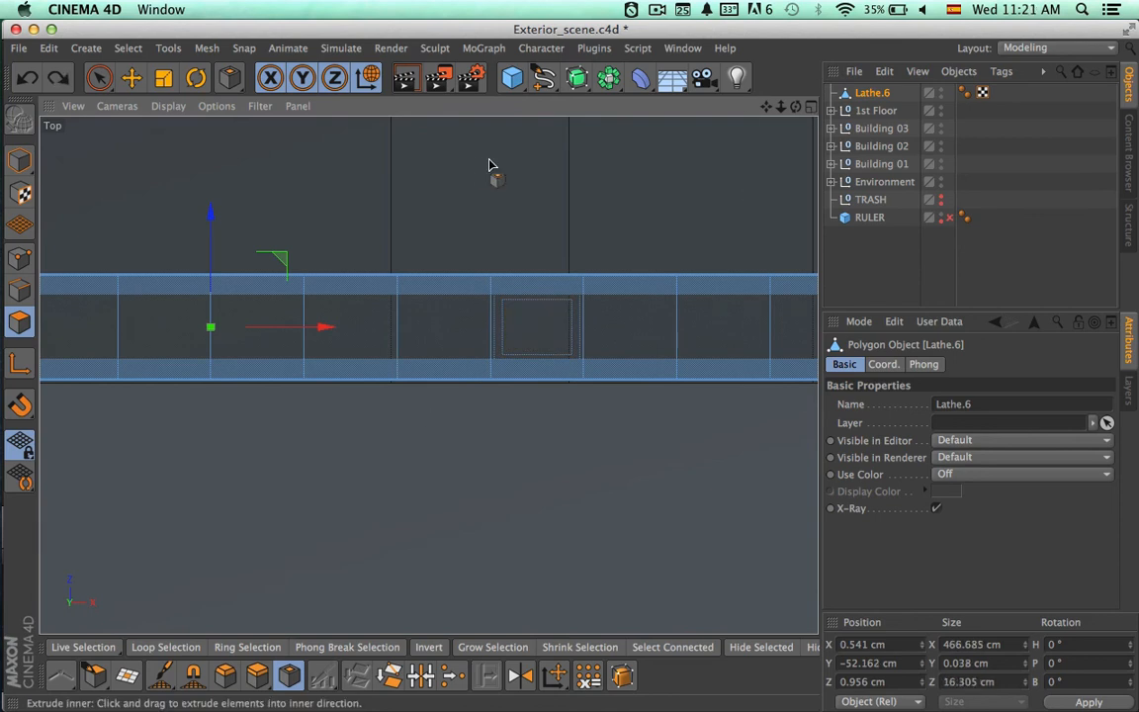
# - Inset the four post bottoms with Extrude Inner by about 2.12 cm, working in the four-view layout
pyautogui.middleClick(766, 121)
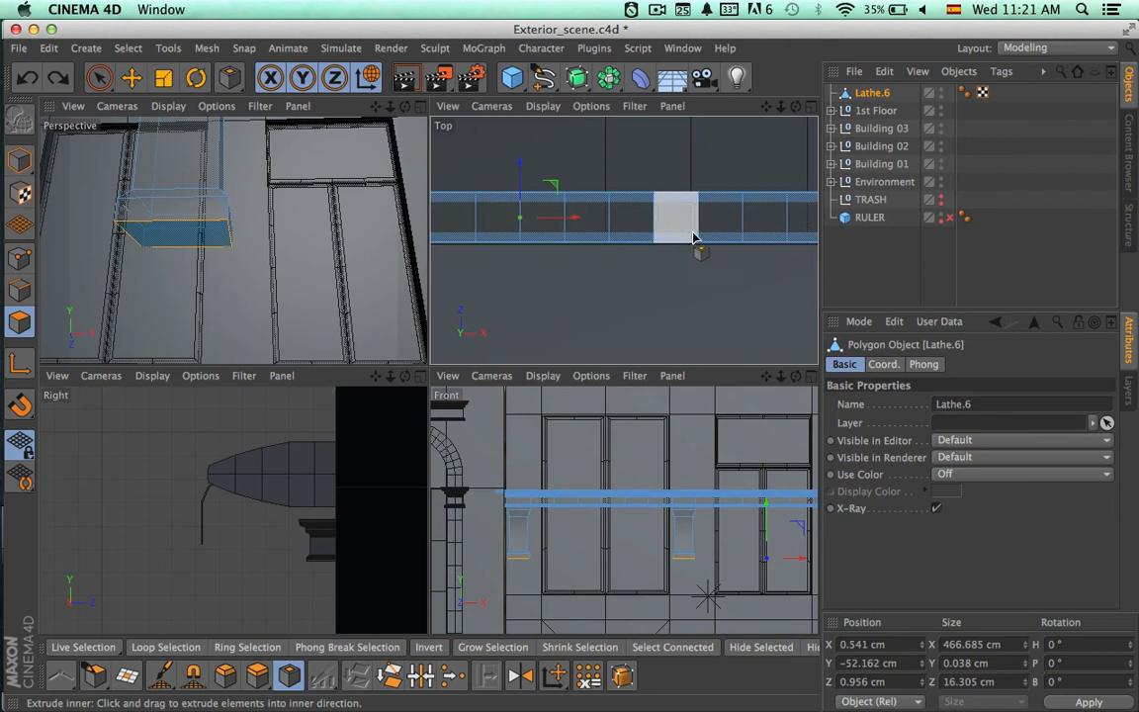
pyautogui.scroll(2, 665, 233)
pyautogui.keyDown('alt'); pyautogui.moveTo(738, 237); pyautogui.dragTo(775, 230, button='right'); pyautogui.keyUp('alt')
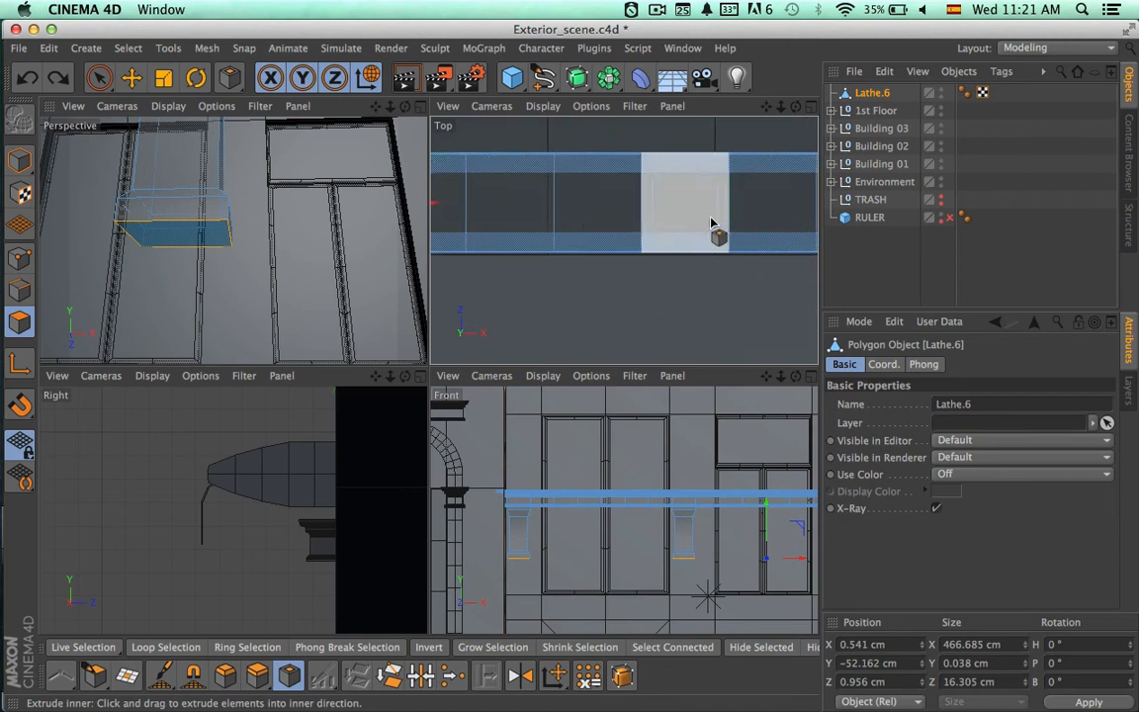
pyautogui.moveTo(711, 220); pyautogui.dragTo(625, 221)
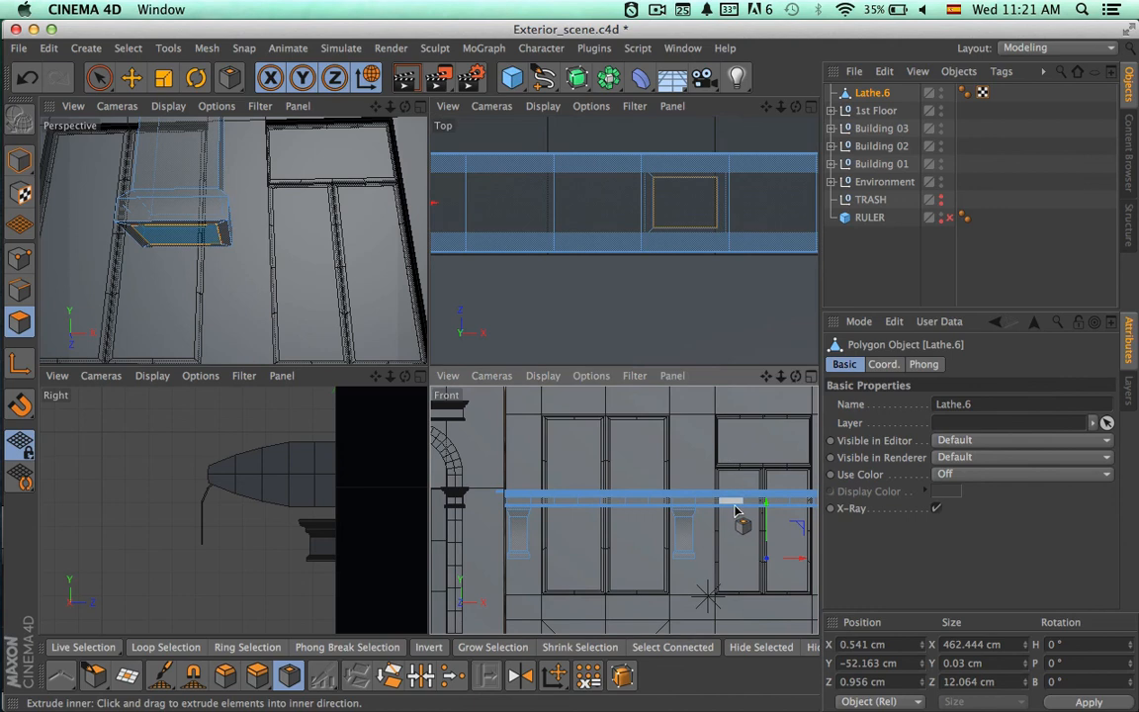
# - Move the inset post bottoms down in the Front view to Y about -55.07 cm to taper the moulding
pyautogui.keyDown('alt'); pyautogui.moveTo(737, 508); pyautogui.dragTo(610, 430, button='middle'); pyautogui.keyUp('alt')
pyautogui.keyDown('alt'); pyautogui.moveTo(638, 478); pyautogui.dragTo(798, 476, button='right'); pyautogui.keyUp('alt')
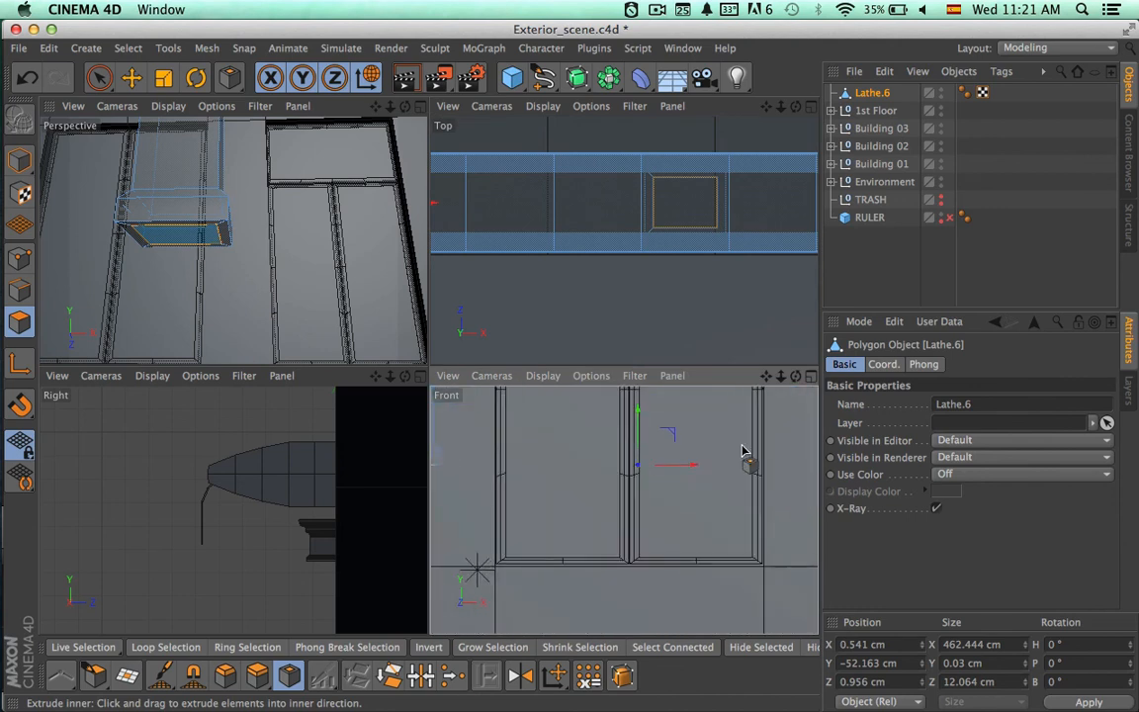
pyautogui.press('space')
pyautogui.keyDown('alt'); pyautogui.moveTo(633, 439); pyautogui.dragTo(707, 494, button='middle'); pyautogui.keyUp('alt')
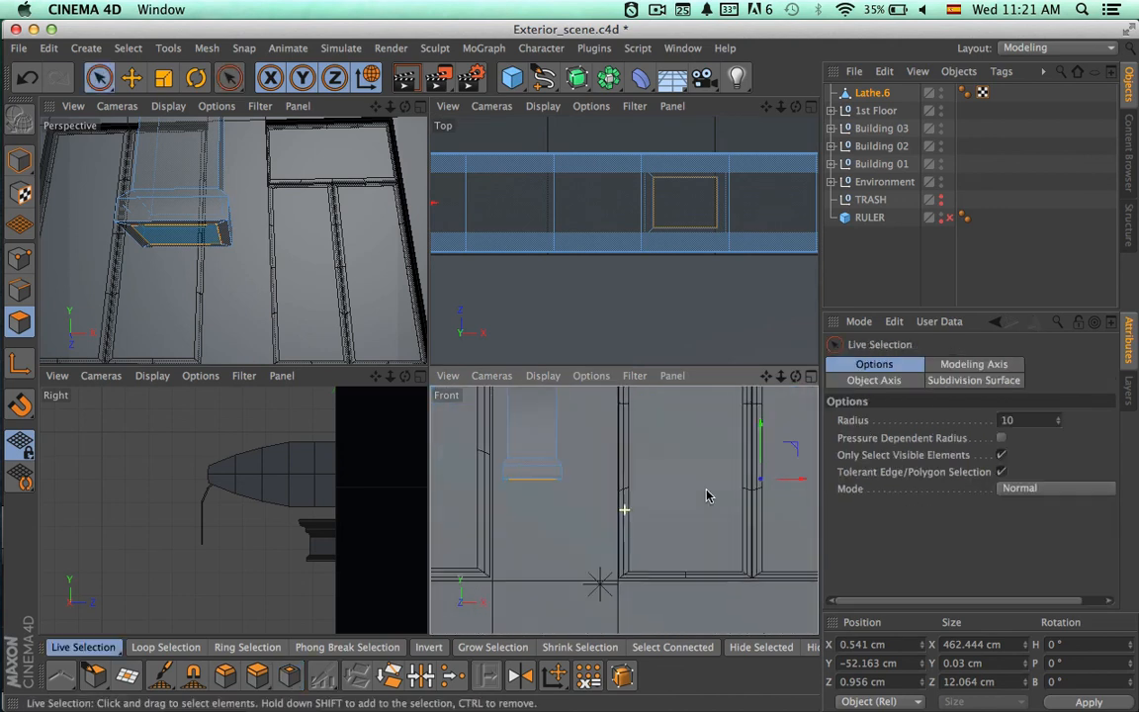
pyautogui.moveTo(763, 430)
pyautogui.mouseDown()
pyautogui.moveTo(763, 444)
pyautogui.moveTo(761, 435)
pyautogui.mouseUp()
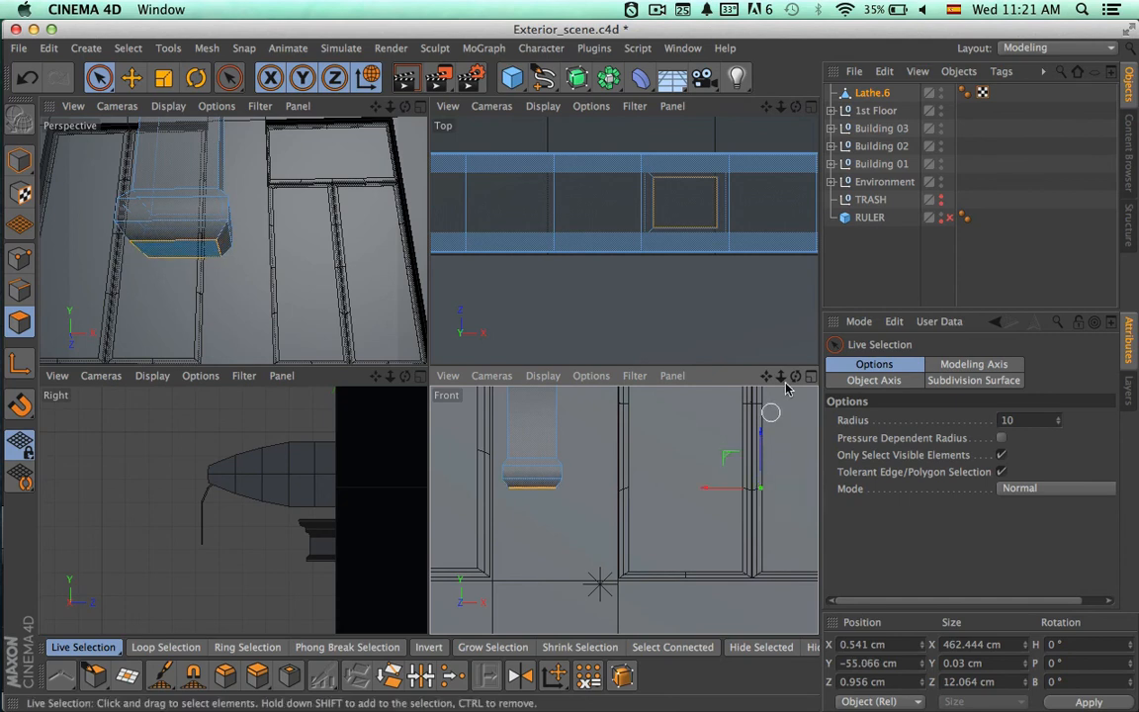
# - Extrude the tapered post ends and pull them down to Y about -82.30 cm, just above the balcony floor line
pyautogui.click(807, 379)
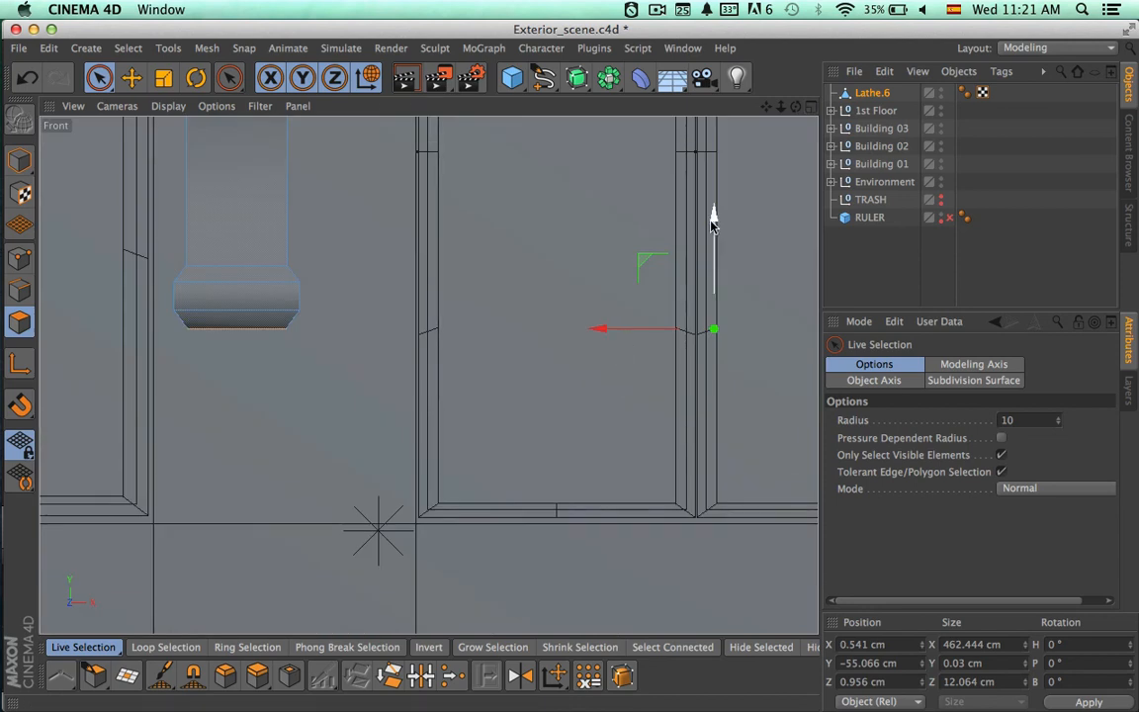
pyautogui.moveTo(712, 217); pyautogui.dragTo(712, 225)
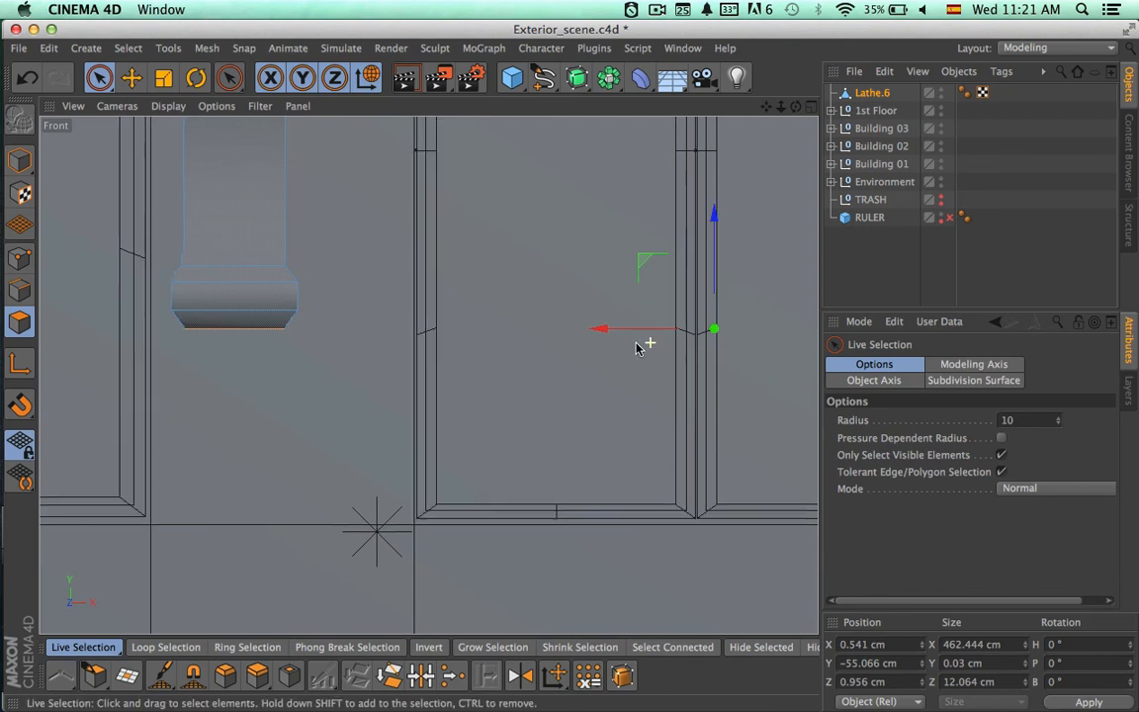
pyautogui.scroll(-5, 642, 339)
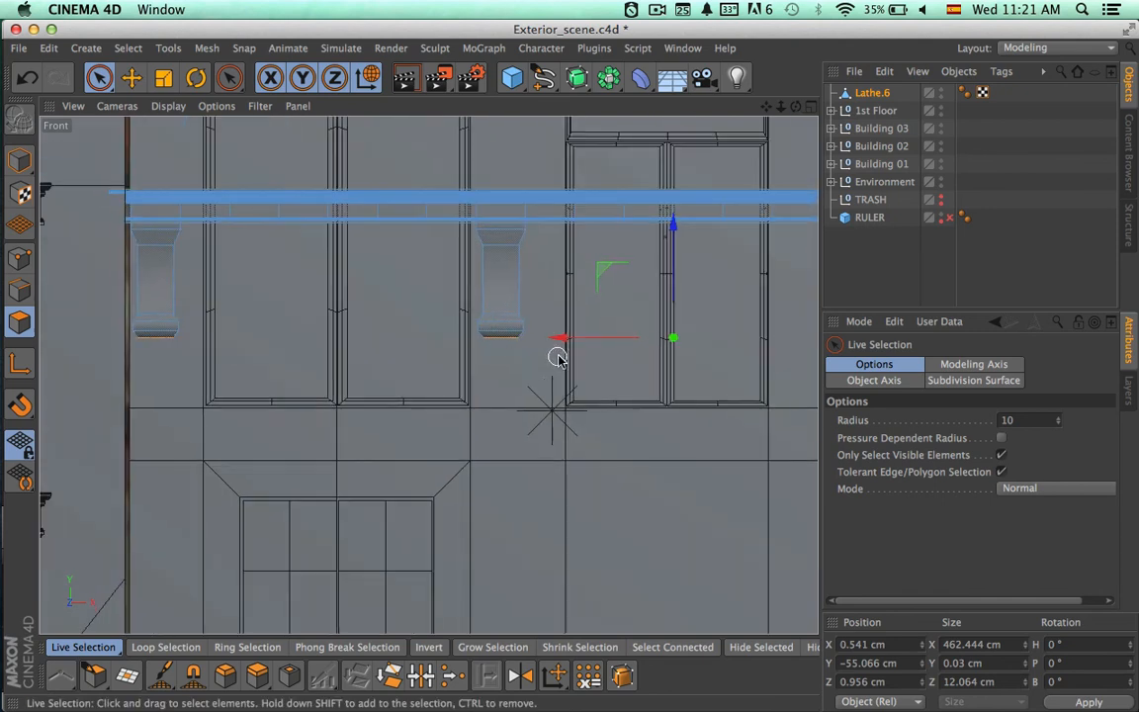
pyautogui.press('d')
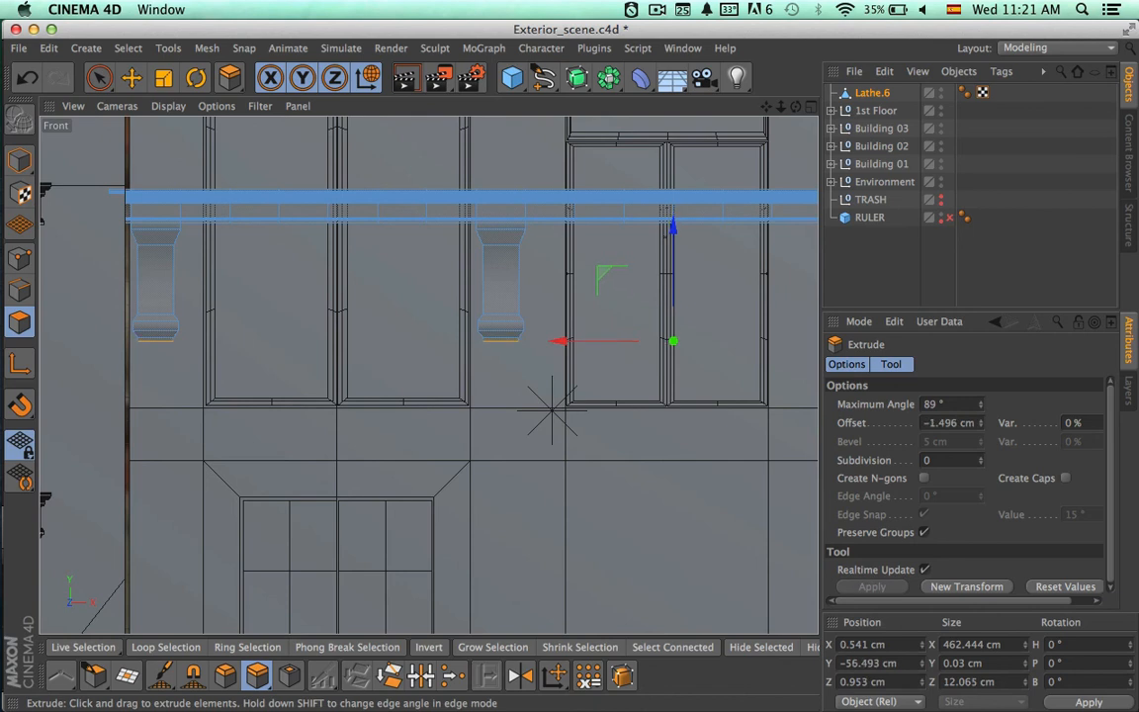
pyautogui.moveTo(673, 235); pyautogui.dragTo(674, 289)
# - Widen the lower shafts' bottom polygons outward using Extrude Inner with an offset of about -3.01 cm
pyautogui.click(287, 679)
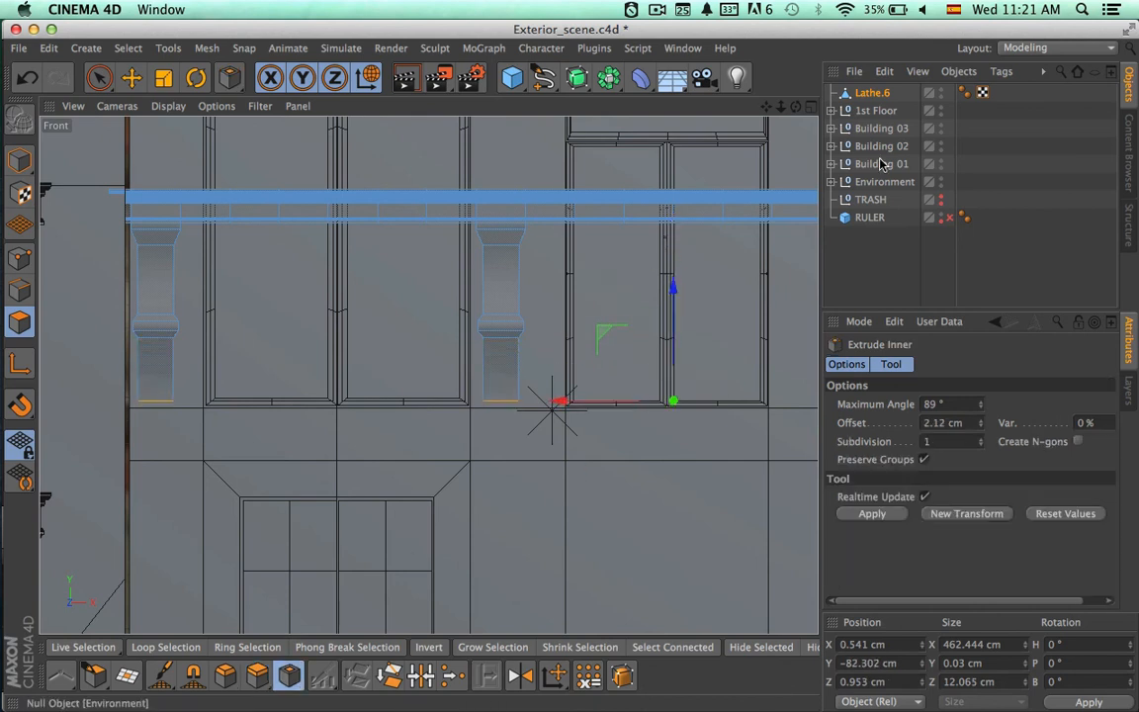
pyautogui.click(810, 106)
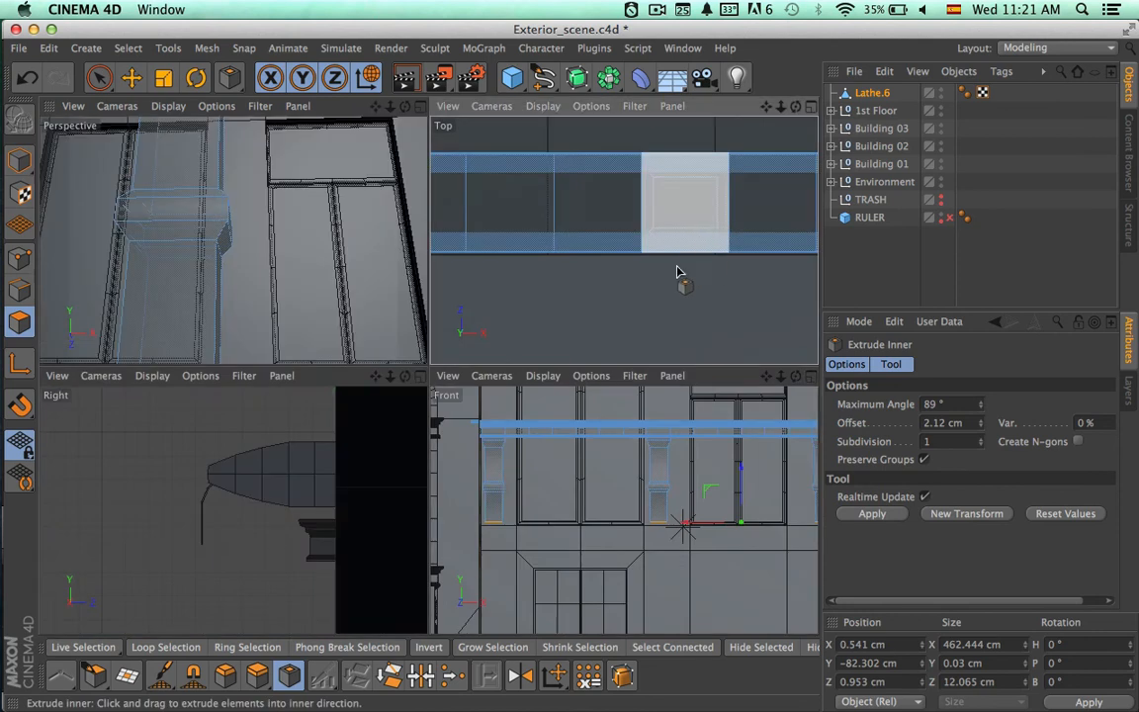
pyautogui.moveTo(672, 310); pyautogui.dragTo(583, 312)
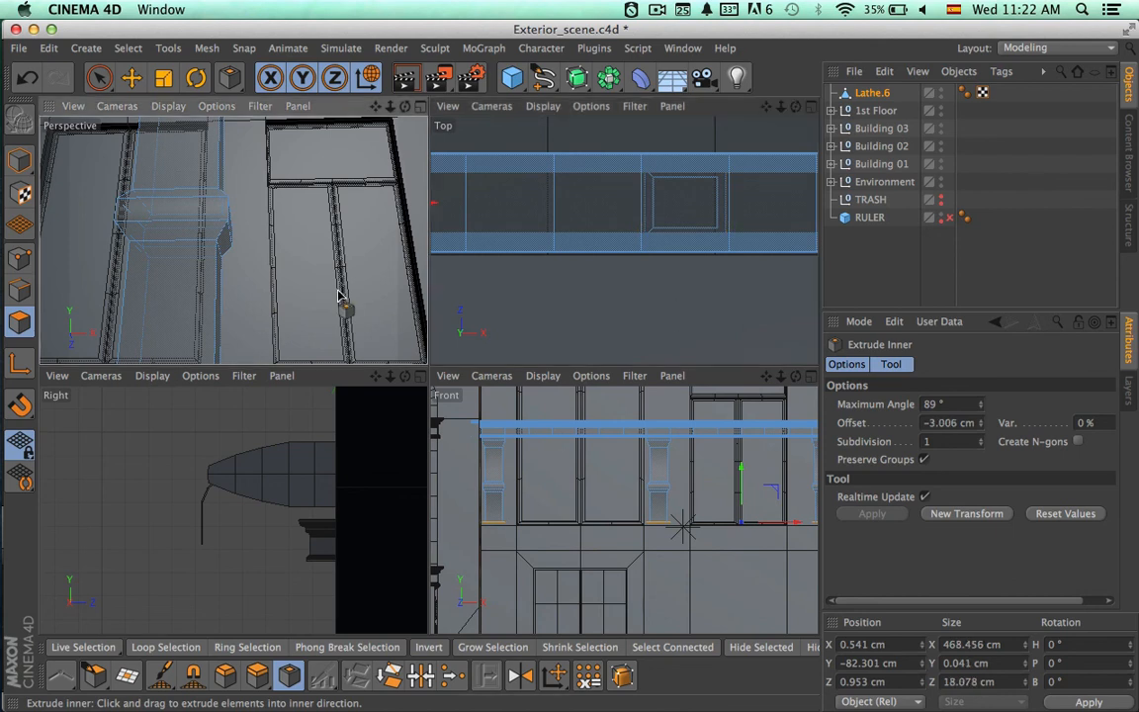
# - Move the widened bottom polygons down to Y about -85.51 cm so the post feet flare out at the floor
pyautogui.keyDown('alt'); pyautogui.moveTo(343, 298); pyautogui.dragTo(370, 269); pyautogui.keyUp('alt')
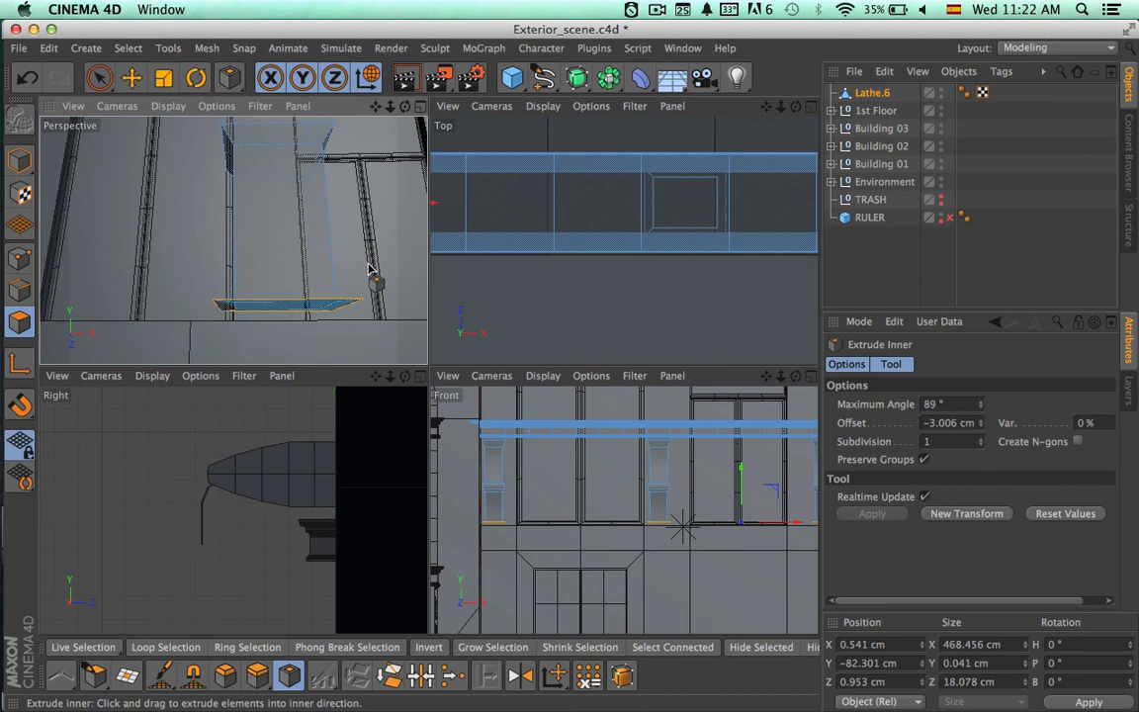
pyautogui.press('space')
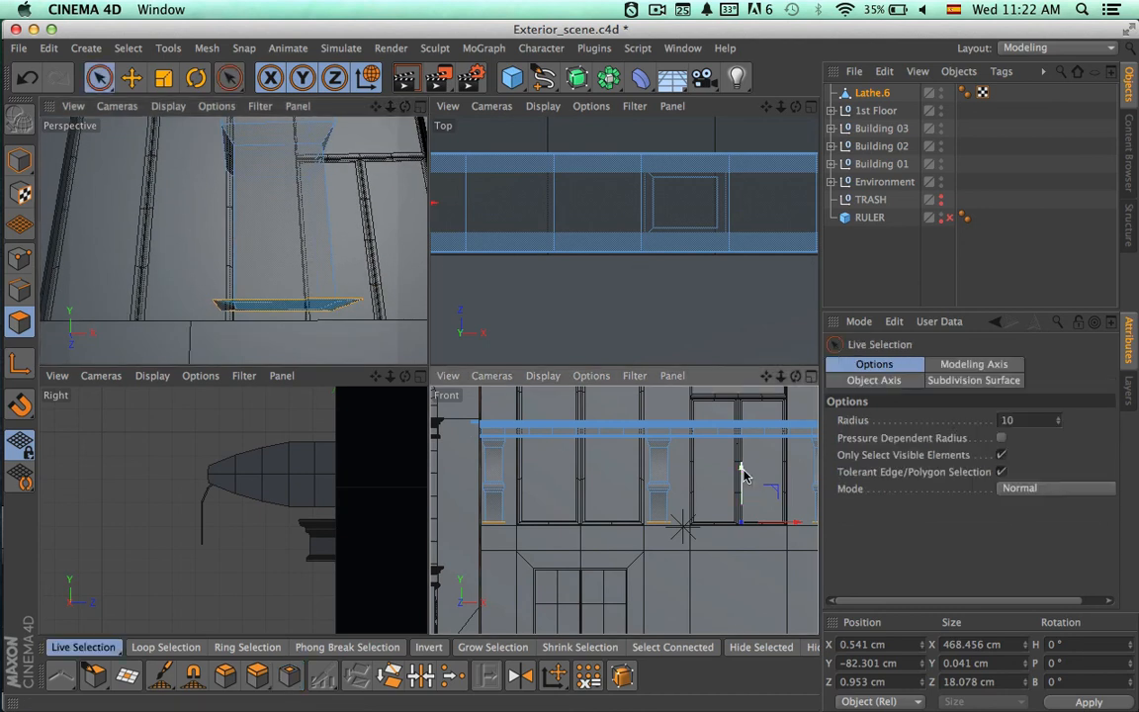
pyautogui.moveTo(743, 475); pyautogui.dragTo(739, 473)
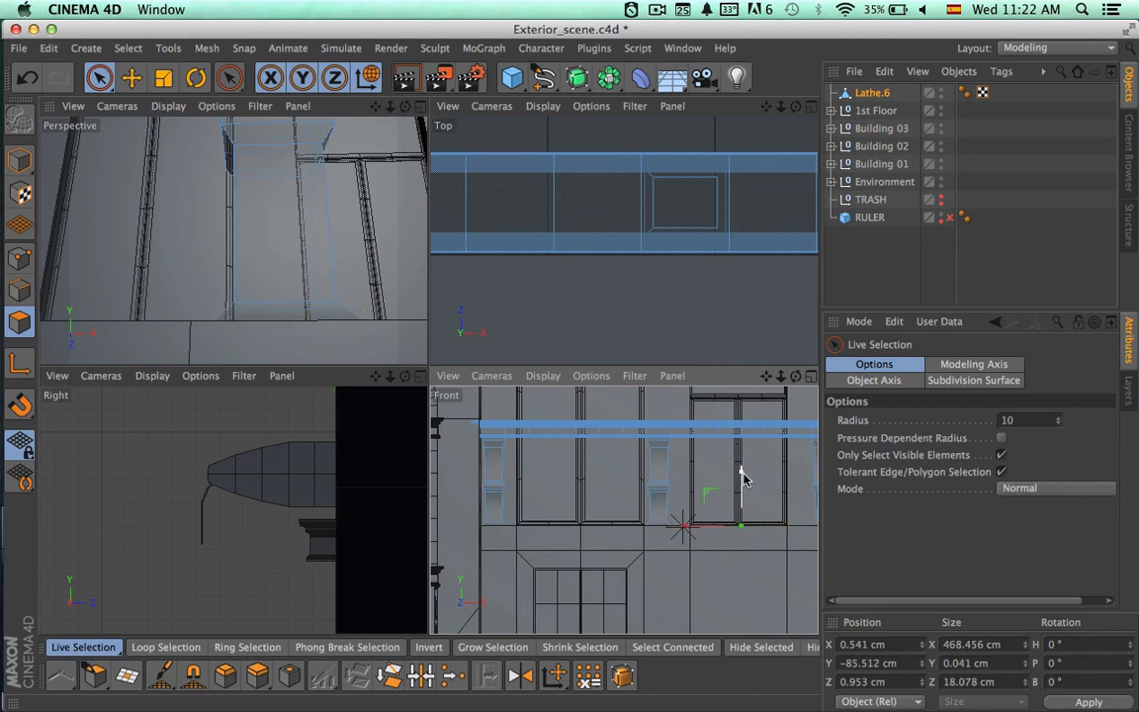
pyautogui.scroll(4, 636, 543)
pyautogui.keyDown('alt'); pyautogui.moveTo(624, 509); pyautogui.dragTo(445, 711, button='middle'); pyautogui.keyUp('alt')
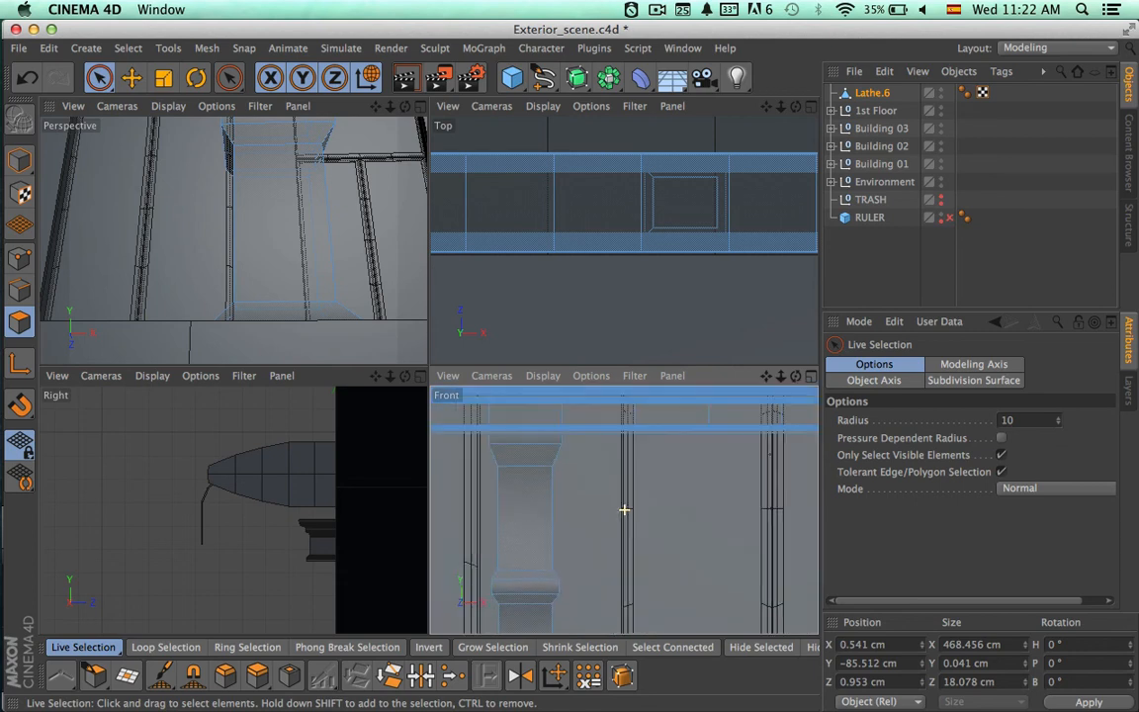
# - Move the posts' bottom polygons down in the Front view to Y about -87.84 cm, towards the balcony floor line
pyautogui.keyDown('alt'); pyautogui.moveTo(624, 509); pyautogui.dragTo(594, 247, button='middle'); pyautogui.keyUp('alt')
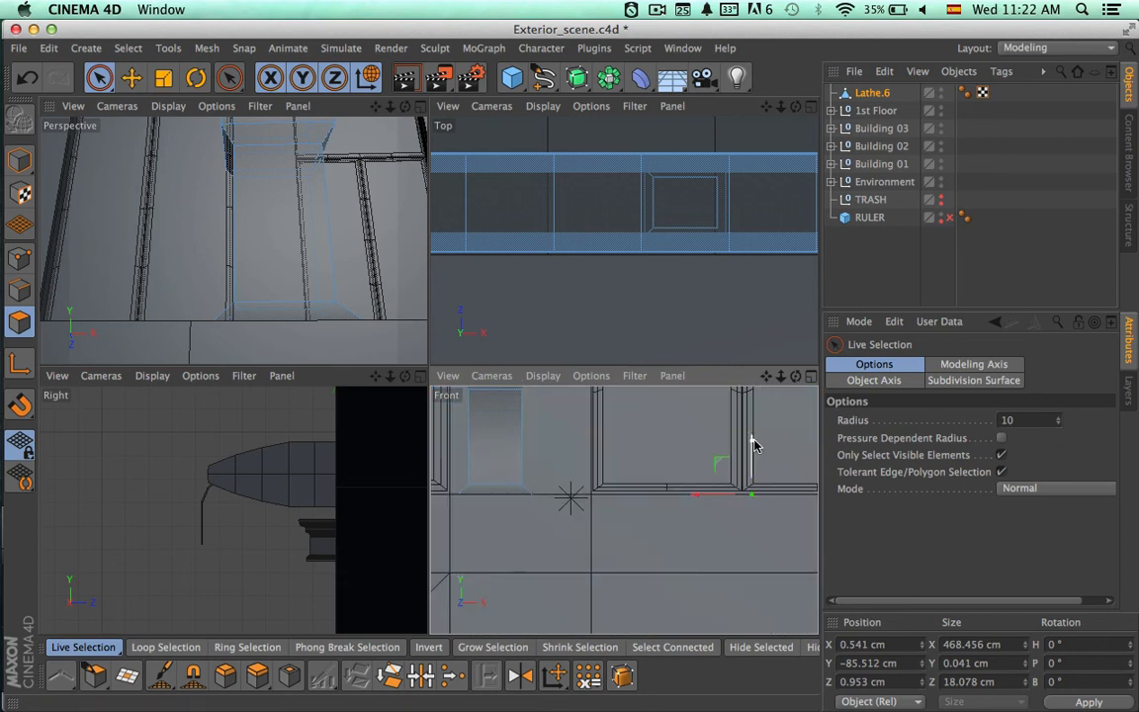
pyautogui.moveTo(753, 444); pyautogui.dragTo(753, 453)
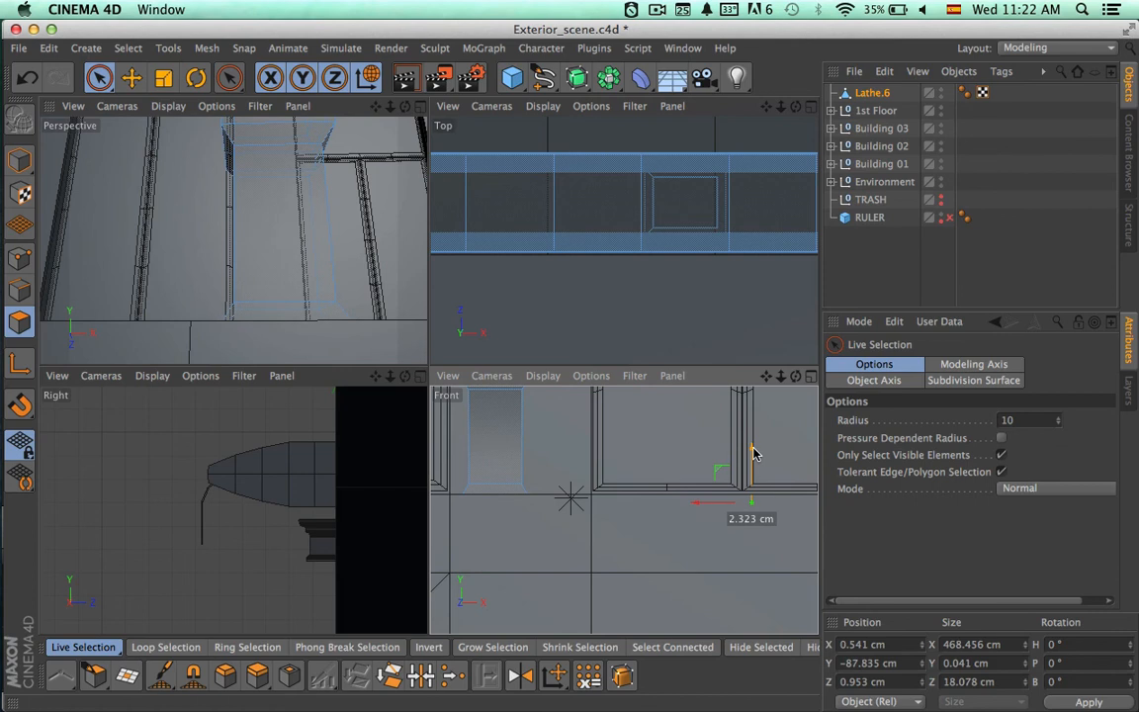
pyautogui.keyDown('alt'); pyautogui.moveTo(719, 527); pyautogui.dragTo(589, 535, button='right'); pyautogui.keyUp('alt')
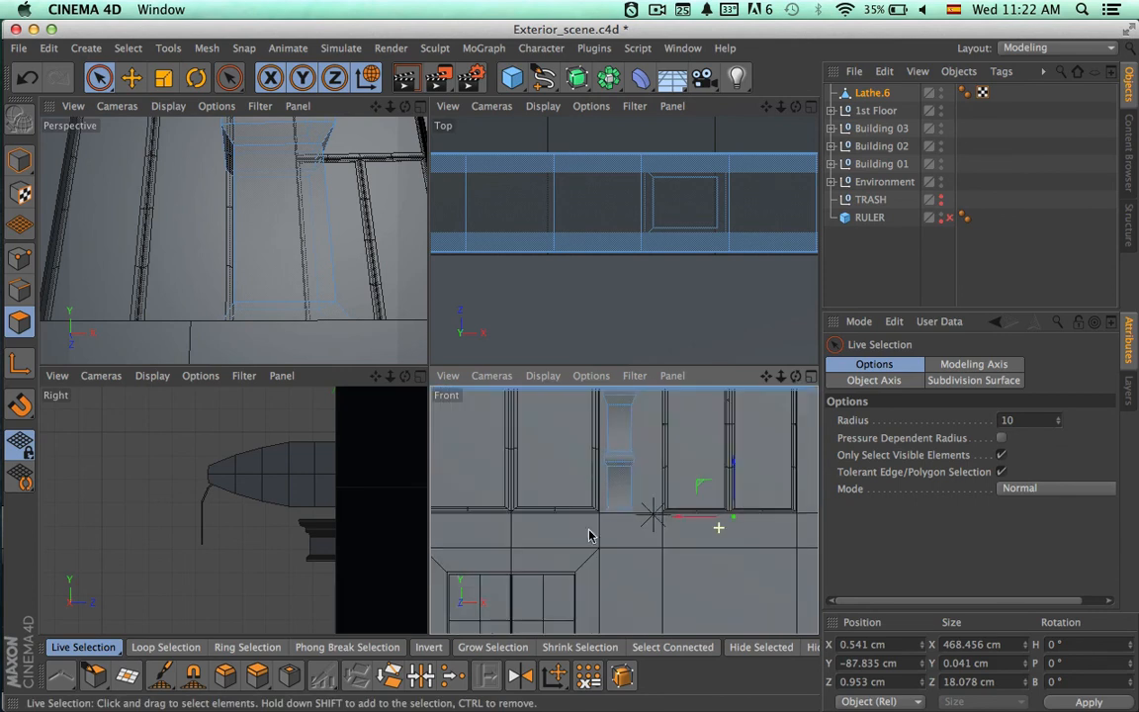
pyautogui.keyDown('alt'); pyautogui.moveTo(618, 521); pyautogui.dragTo(608, 475, button='middle'); pyautogui.keyUp('alt')
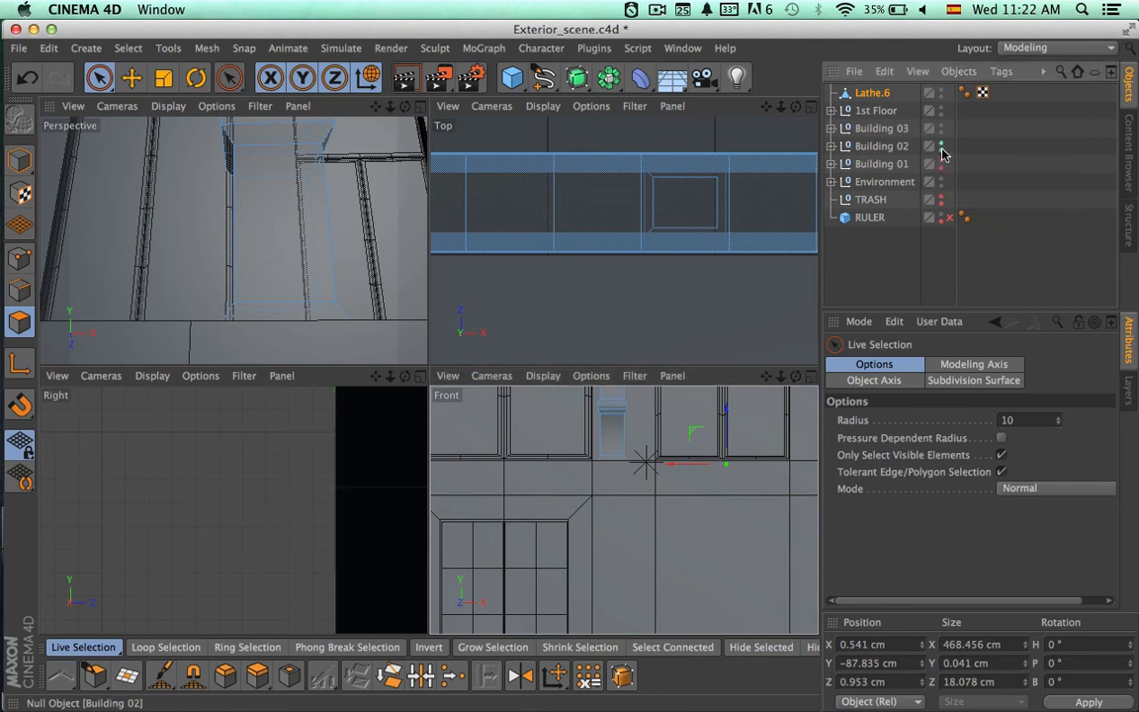
# - Hide Building 02 and Building 01 and maximize the Front view to compare the posts with the reference photo
pyautogui.moveTo(939, 148); pyautogui.dragTo(939, 191)
pyautogui.click(811, 376)
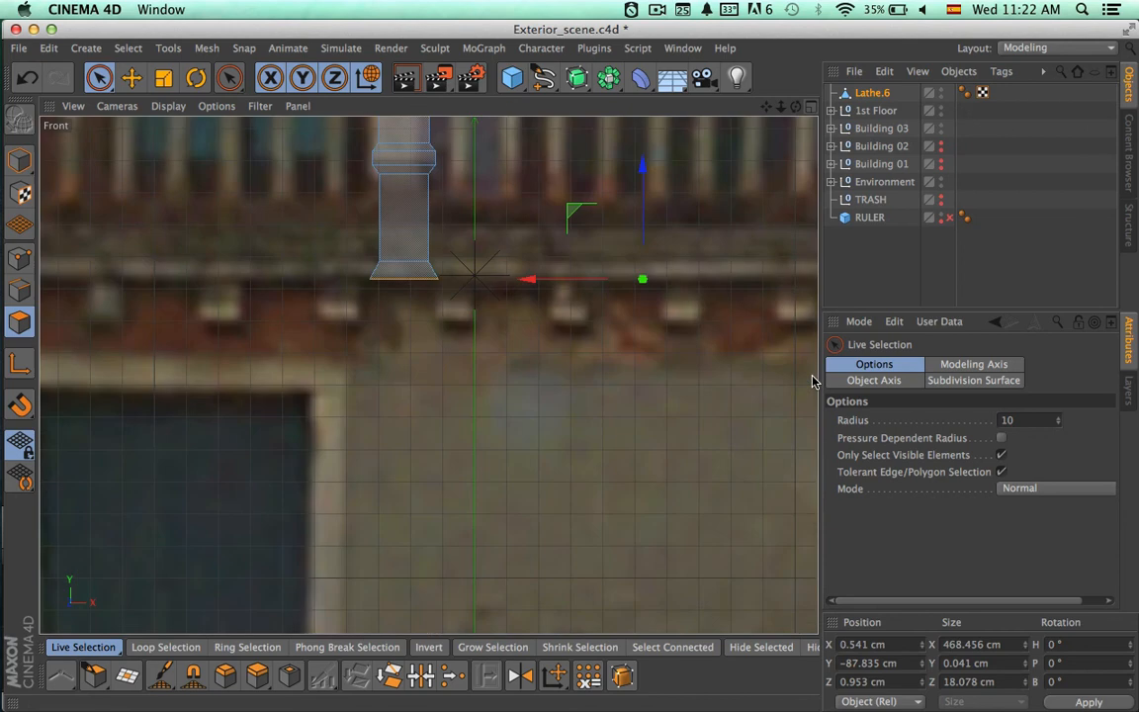
pyautogui.scroll(-2, 632, 362)
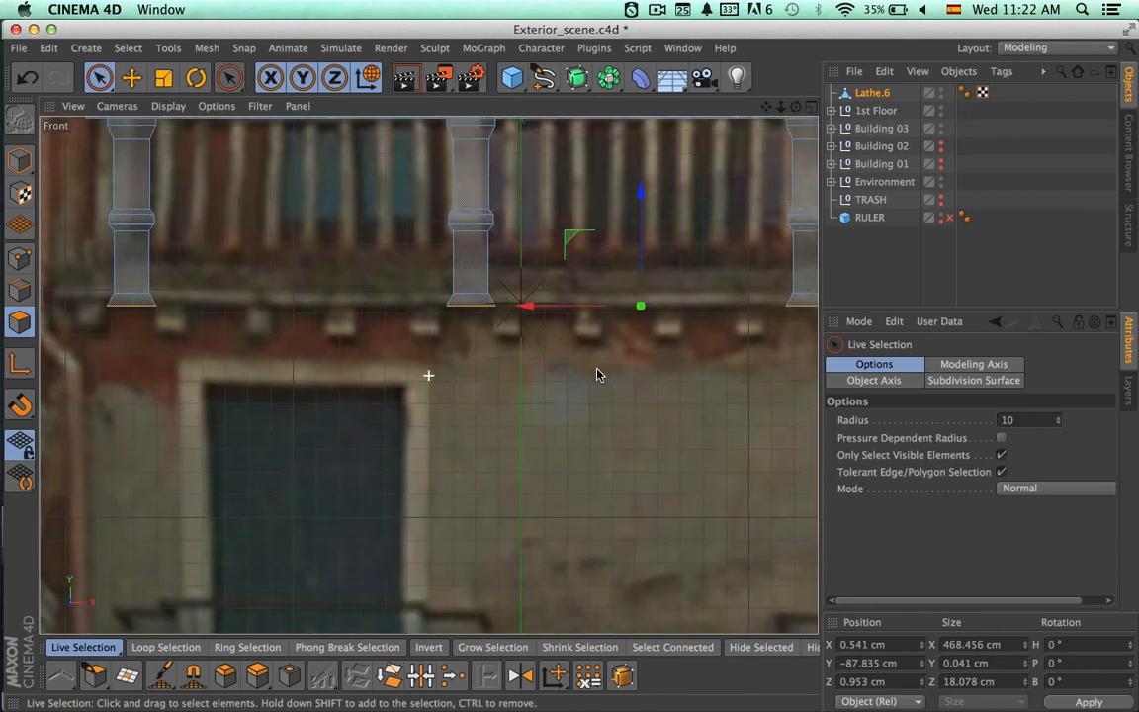
pyautogui.keyDown('alt'); pyautogui.moveTo(597, 374); pyautogui.dragTo(579, 411, button='middle'); pyautogui.keyUp('alt')
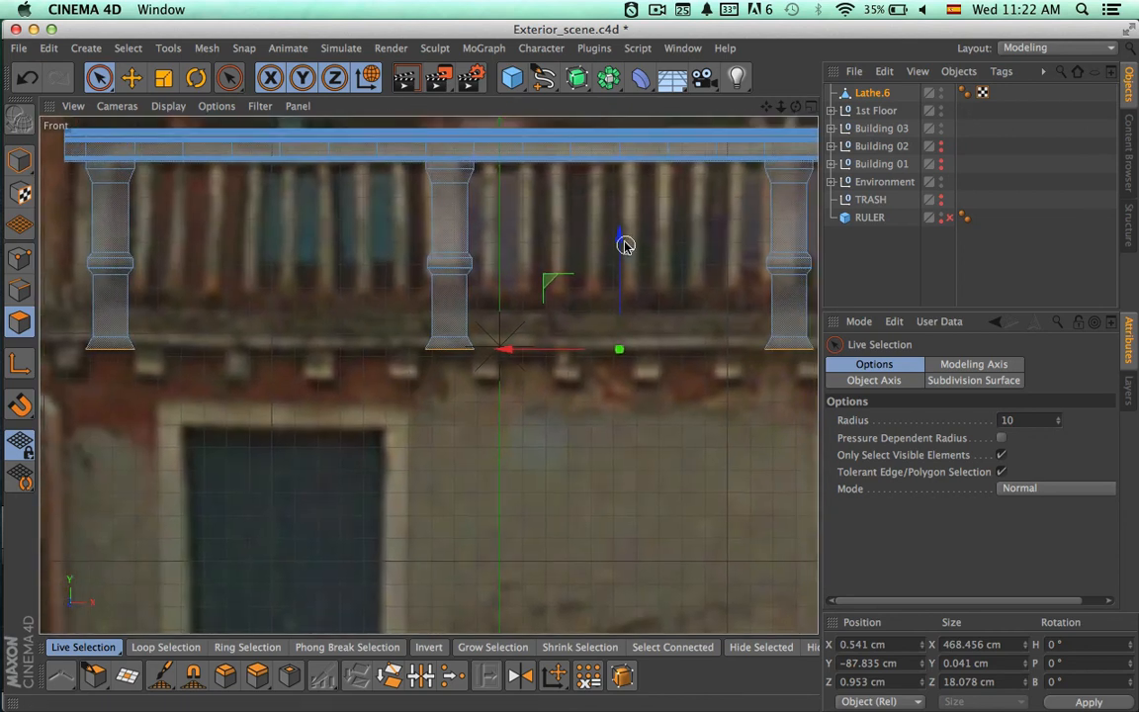
# - Lower the bottom polygons to Y about -88.23 cm and extrude them with an offset of about -3.19 cm to form the bases
pyautogui.moveTo(621, 244); pyautogui.dragTo(620, 249)
pyautogui.press('d')
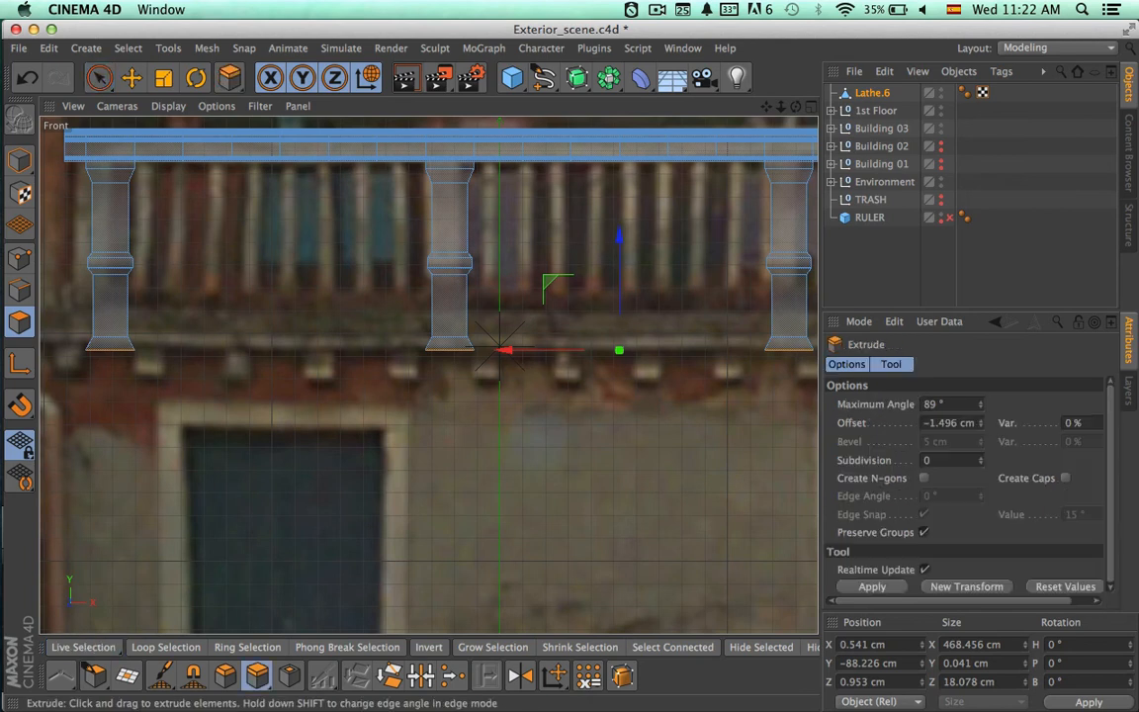
pyautogui.moveTo(605, 396); pyautogui.dragTo(596, 395)
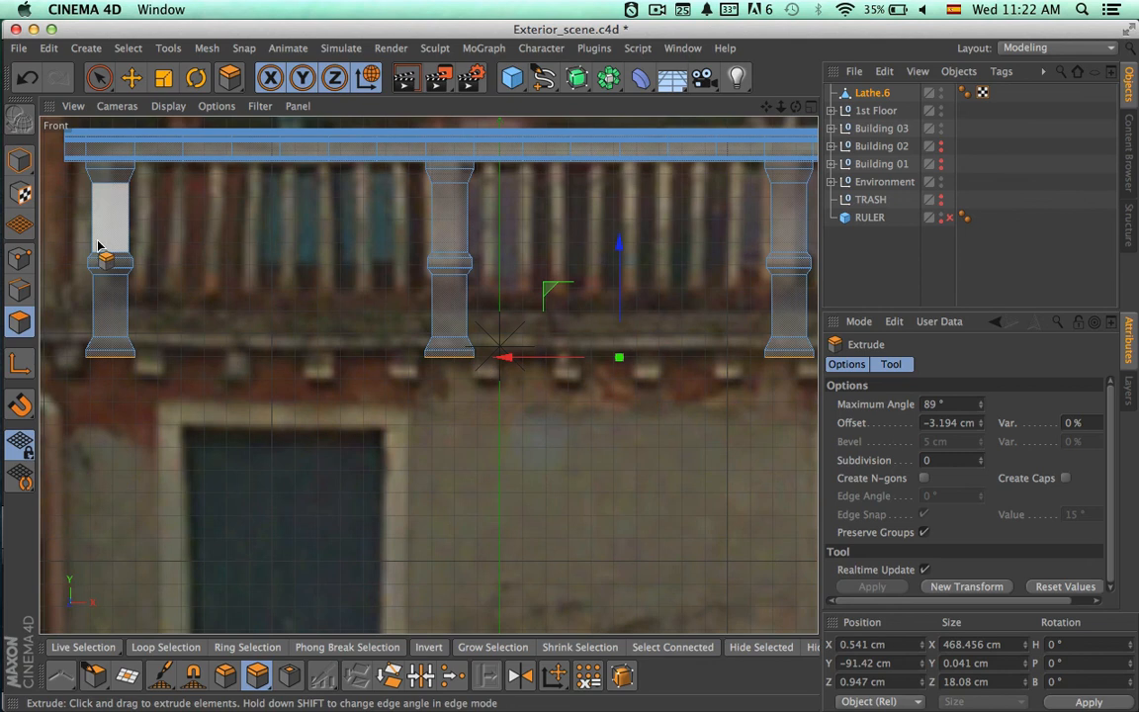
# - Select the middle moulding and foot points of all four posts and move them up to Y about -65.02 cm
pyautogui.click(26, 261)
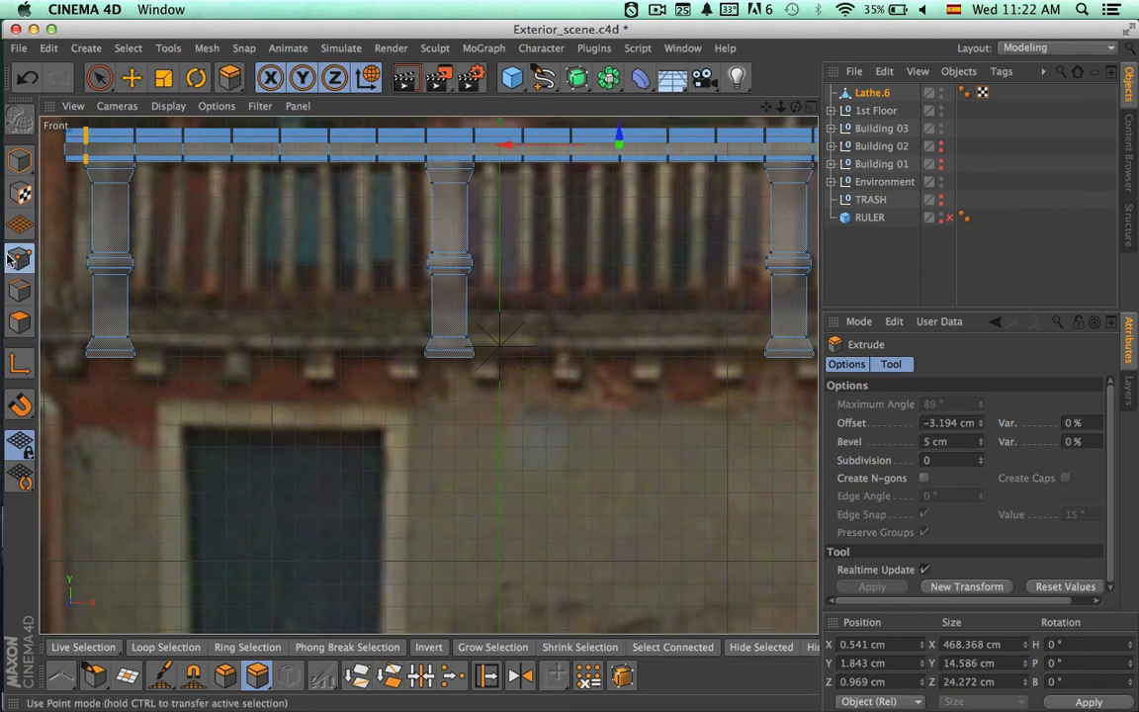
pyautogui.moveTo(99, 77); pyautogui.dragTo(138, 126)
pyautogui.scroll(-3, 421, 271)
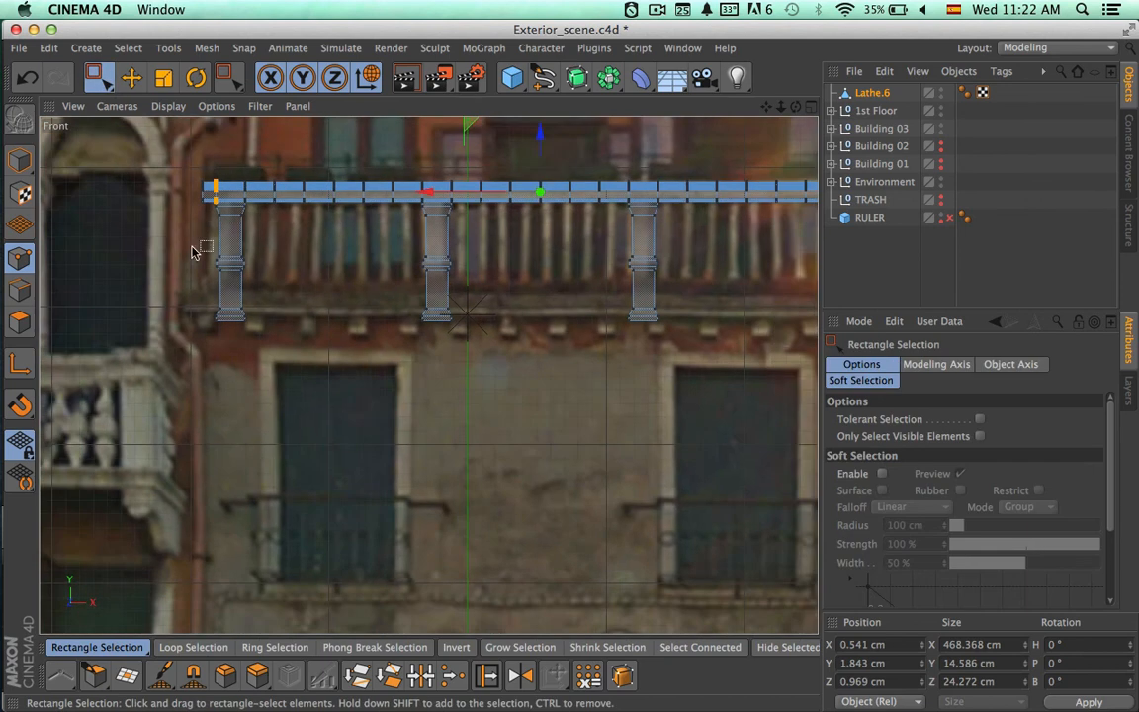
pyautogui.scroll(-3, 406, 346)
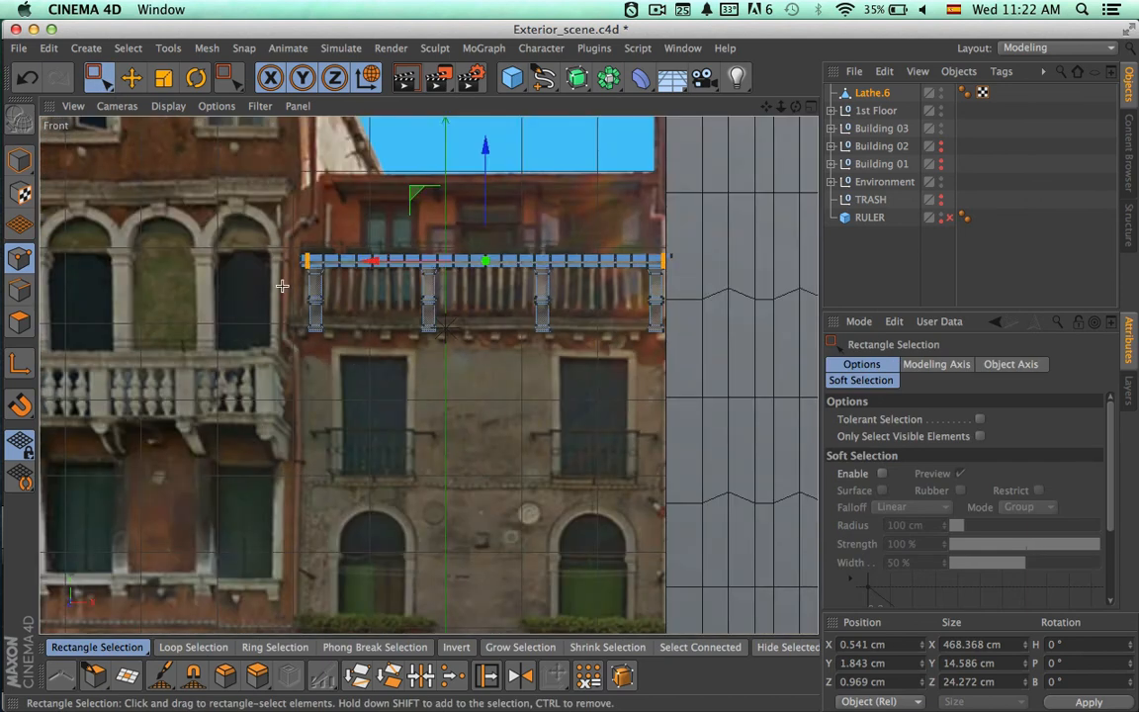
pyautogui.moveTo(246, 253); pyautogui.dragTo(682, 374)
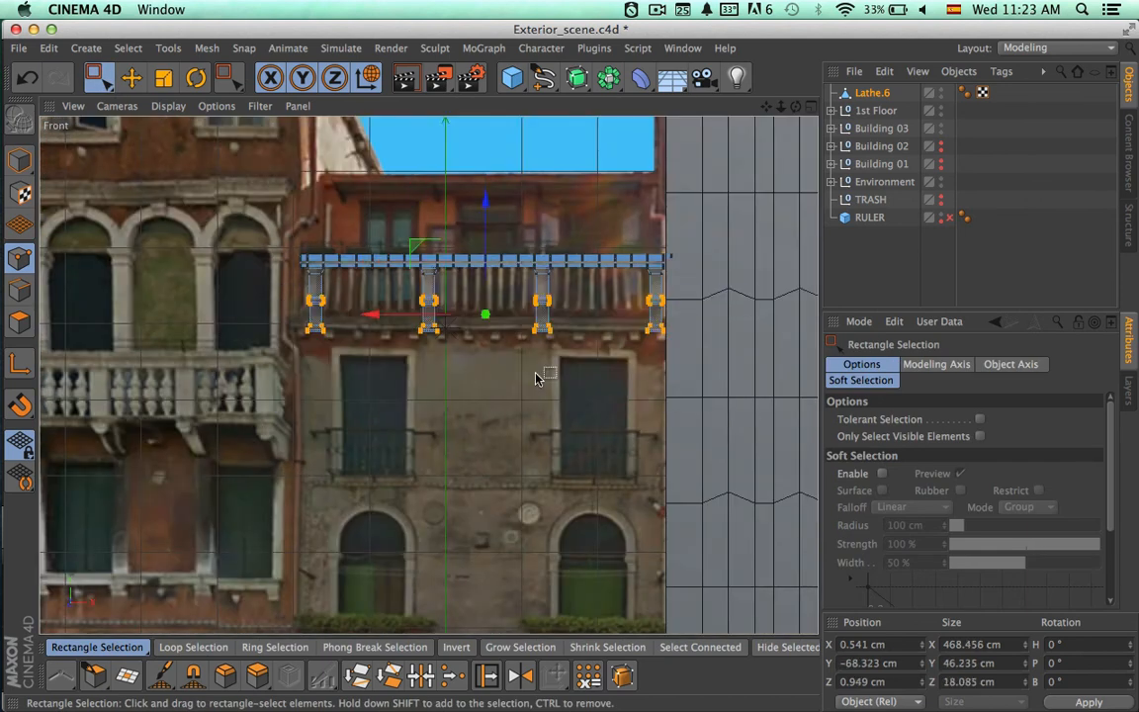
pyautogui.keyDown('alt'); pyautogui.moveTo(535, 379); pyautogui.dragTo(623, 380, button='right'); pyautogui.keyUp('alt')
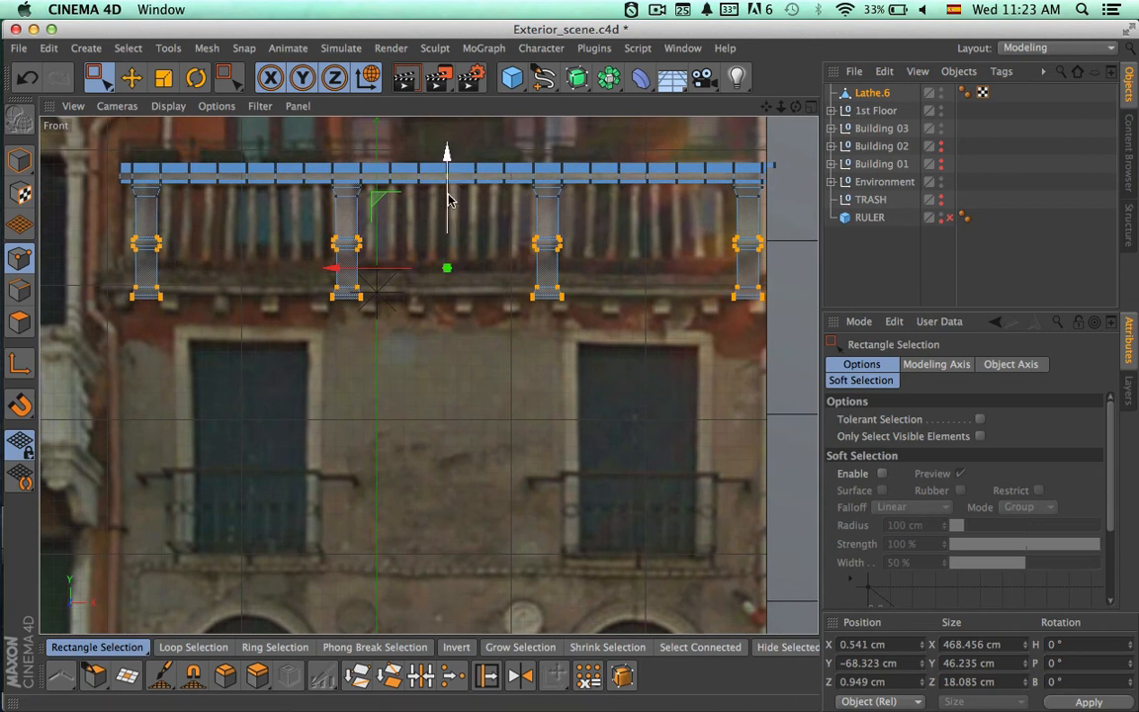
pyautogui.moveTo(448, 193); pyautogui.dragTo(451, 191)
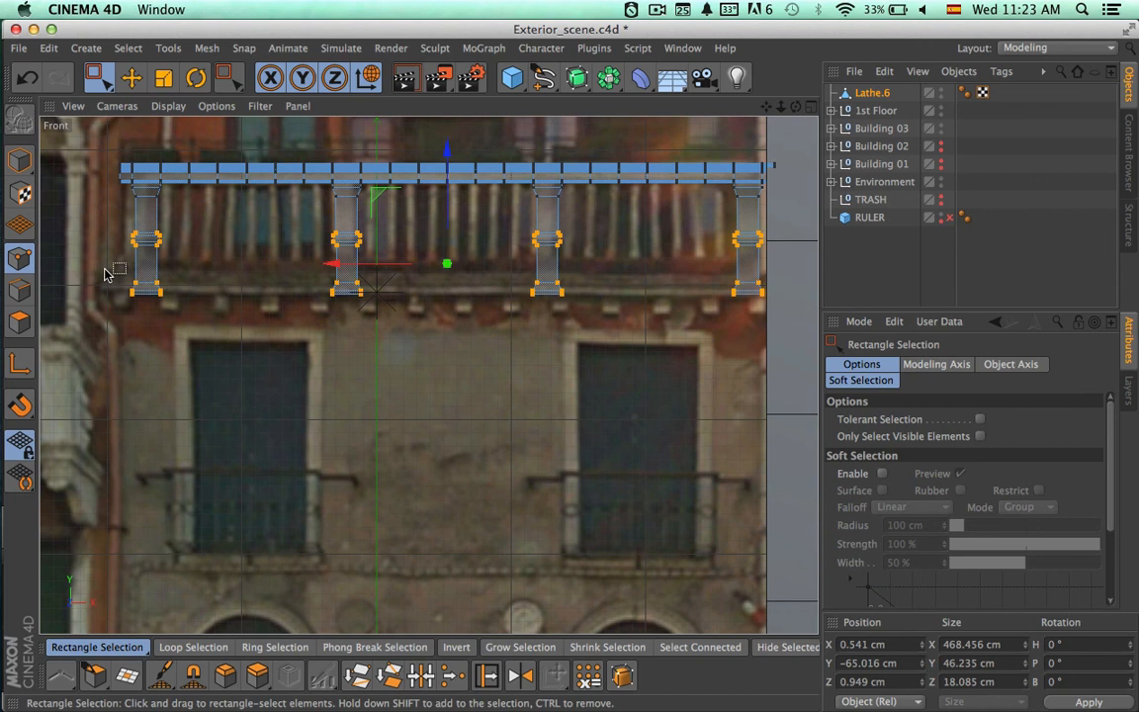
# - Show Building 02 again and raise only the posts' foot points to Y about -81.09 cm, aligning the bases with the balcony floor
pyautogui.moveTo(104, 272); pyautogui.dragTo(804, 336)
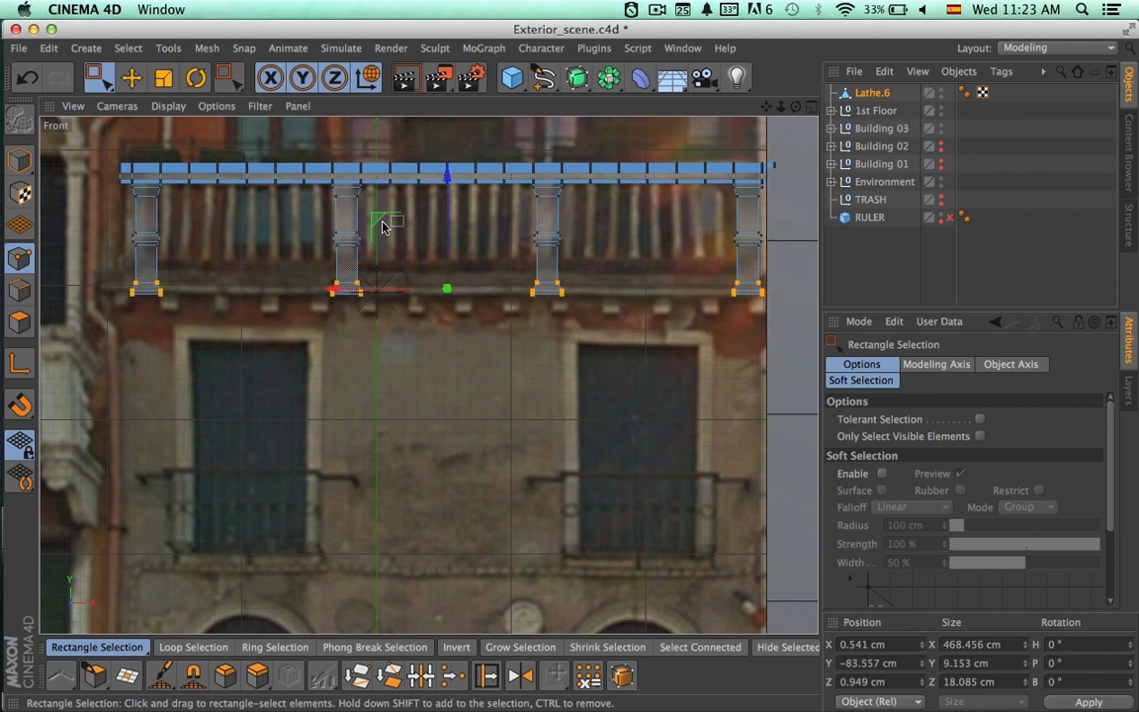
pyautogui.moveTo(446, 211); pyautogui.dragTo(446, 206)
pyautogui.click(941, 147)
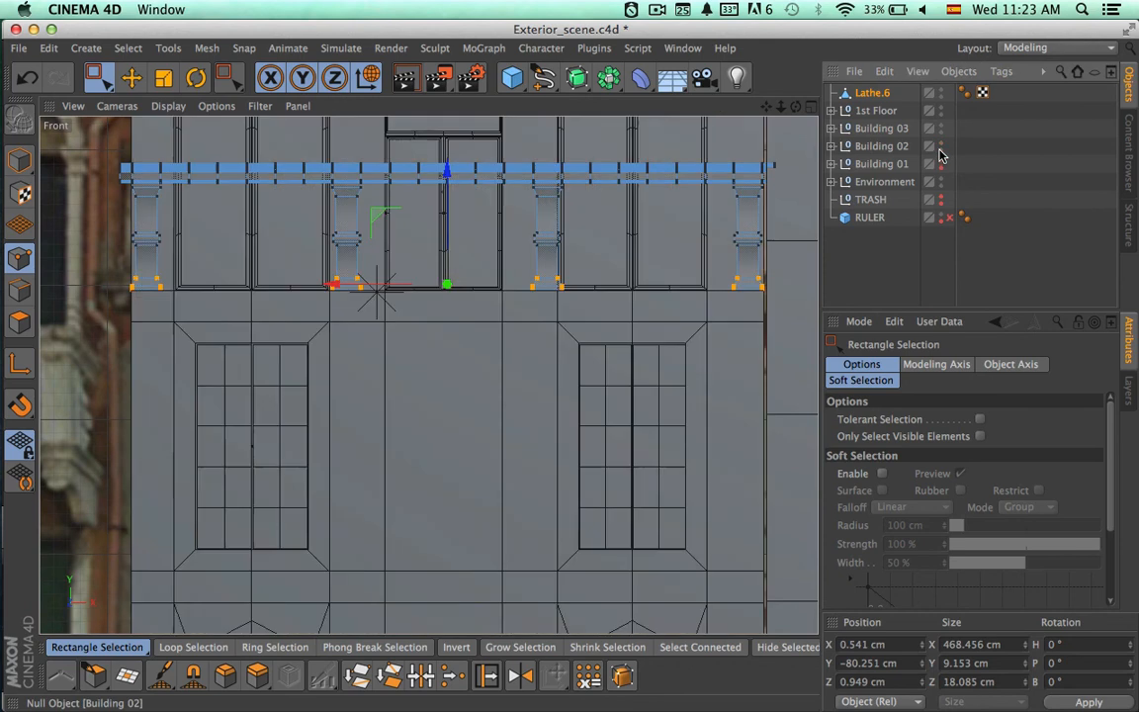
pyautogui.scroll(5, 615, 249)
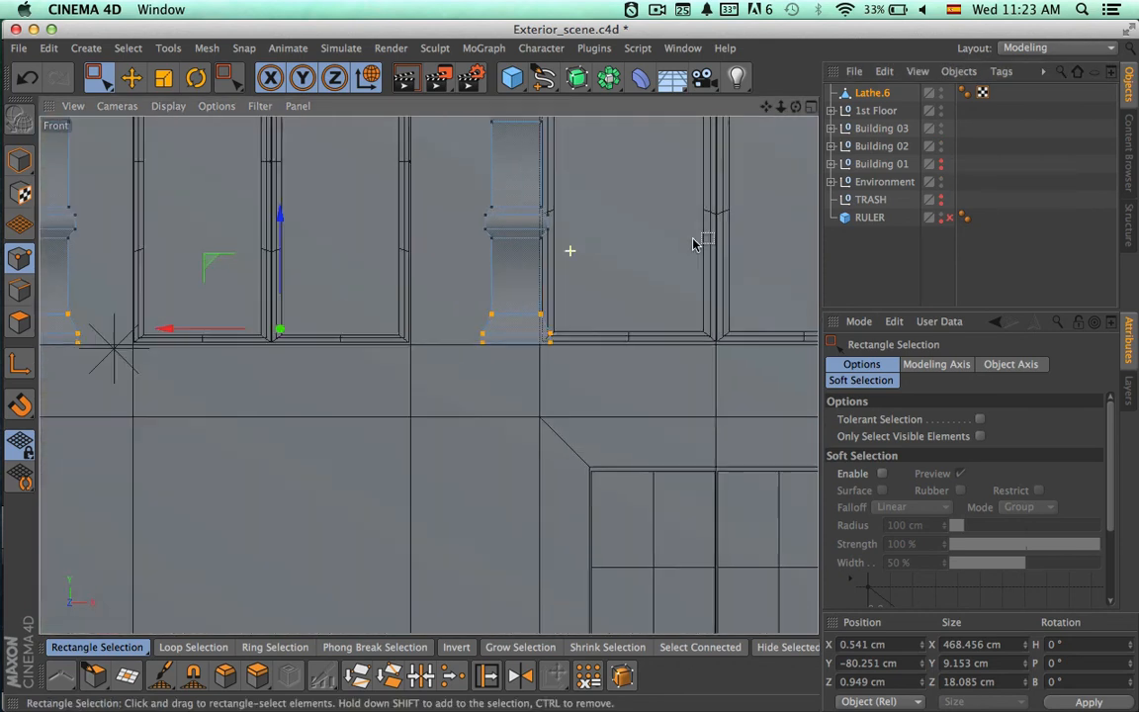
pyautogui.keyDown('alt'); pyautogui.moveTo(635, 255); pyautogui.dragTo(747, 302, button='middle'); pyautogui.keyUp('alt')
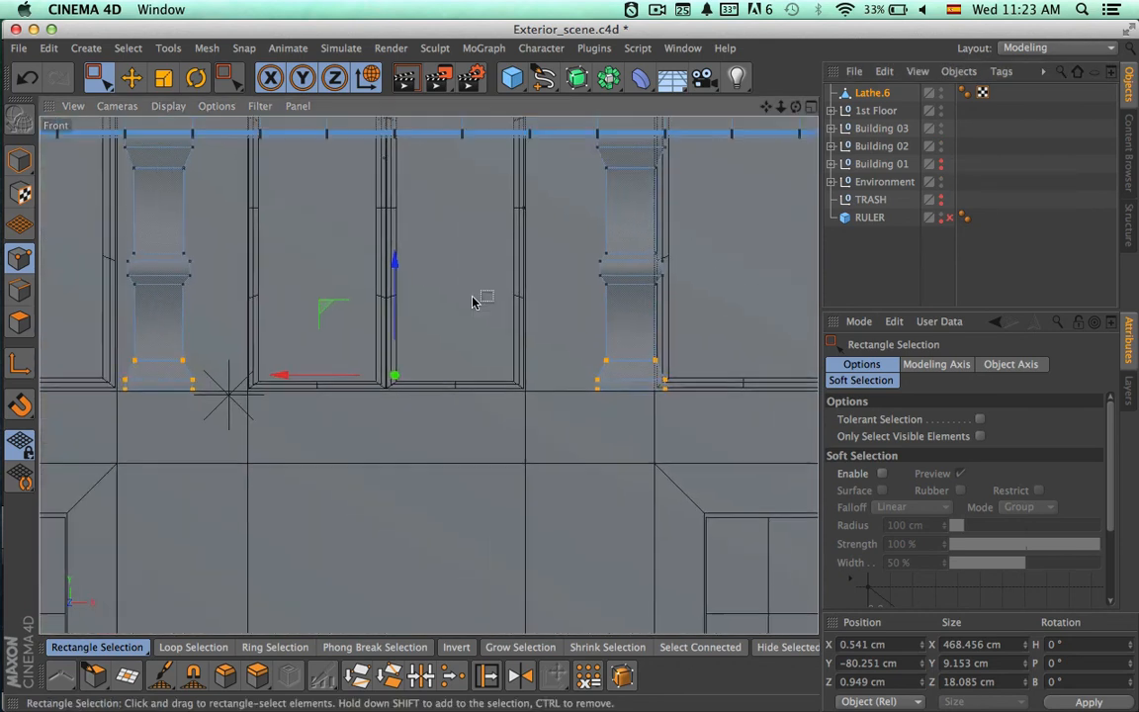
pyautogui.moveTo(394, 259); pyautogui.dragTo(395, 269)
# - Select the middle moulding points of all four posts and move them up to Y about -44.55 cm
pyautogui.scroll(-5, 361, 282)
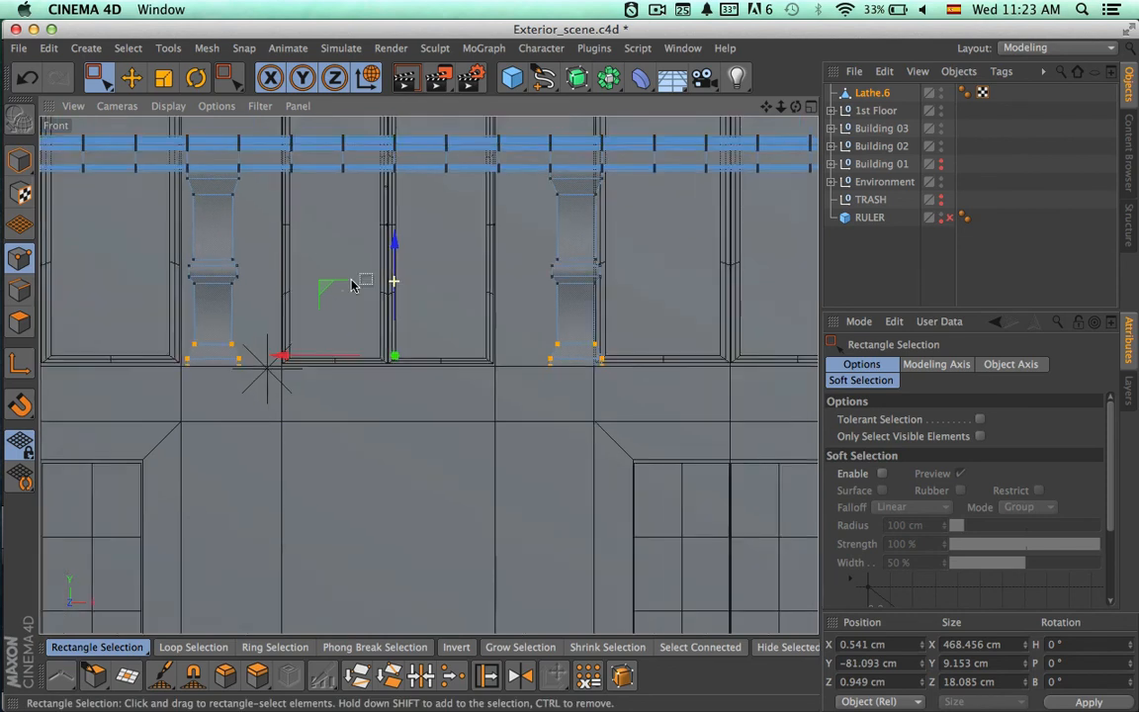
pyautogui.scroll(-3, 306, 291)
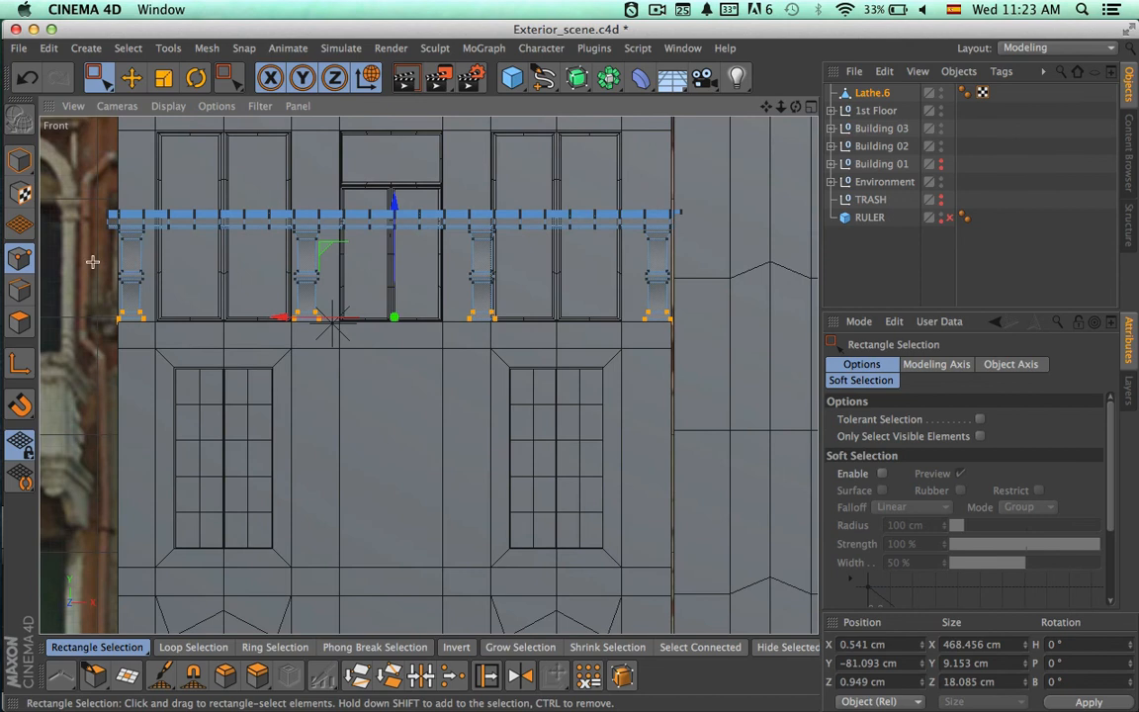
pyautogui.moveTo(84, 234); pyautogui.dragTo(684, 282)
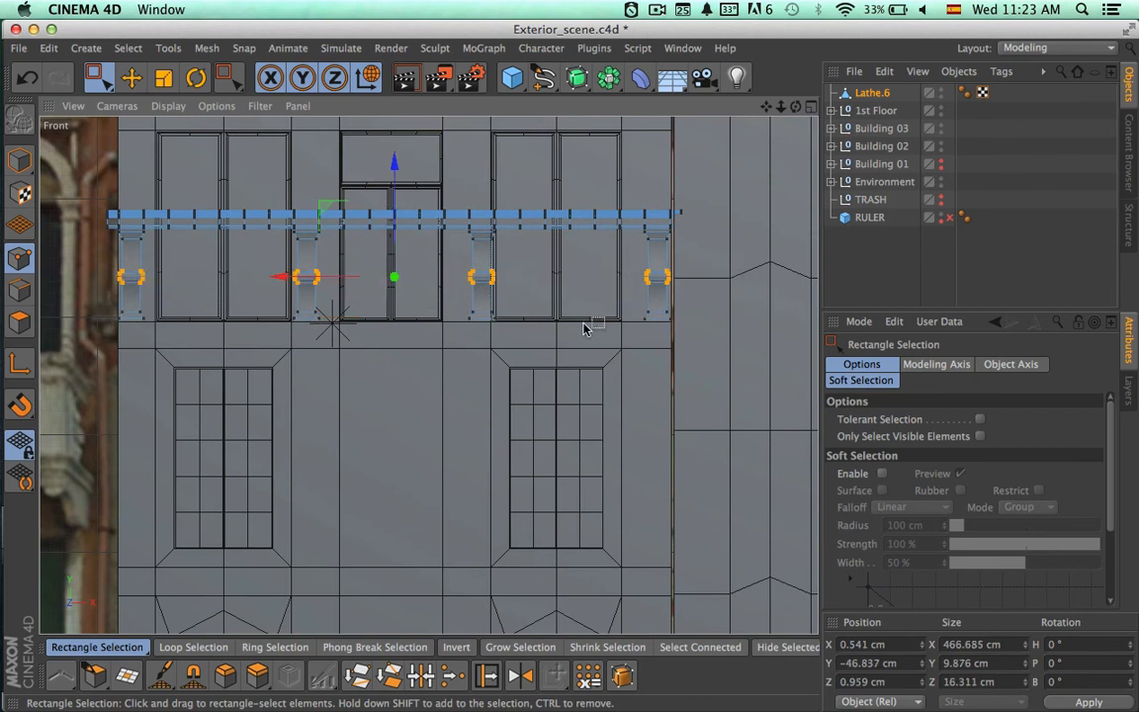
pyautogui.scroll(6, 583, 329)
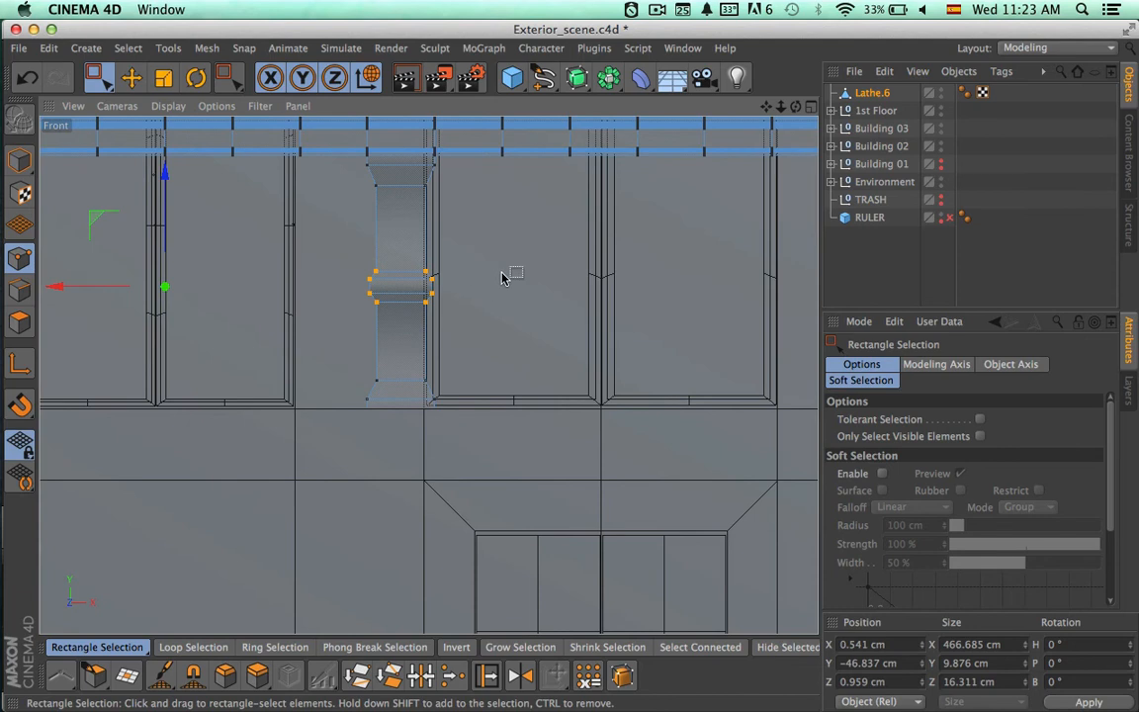
pyautogui.scroll(-2, 470, 274)
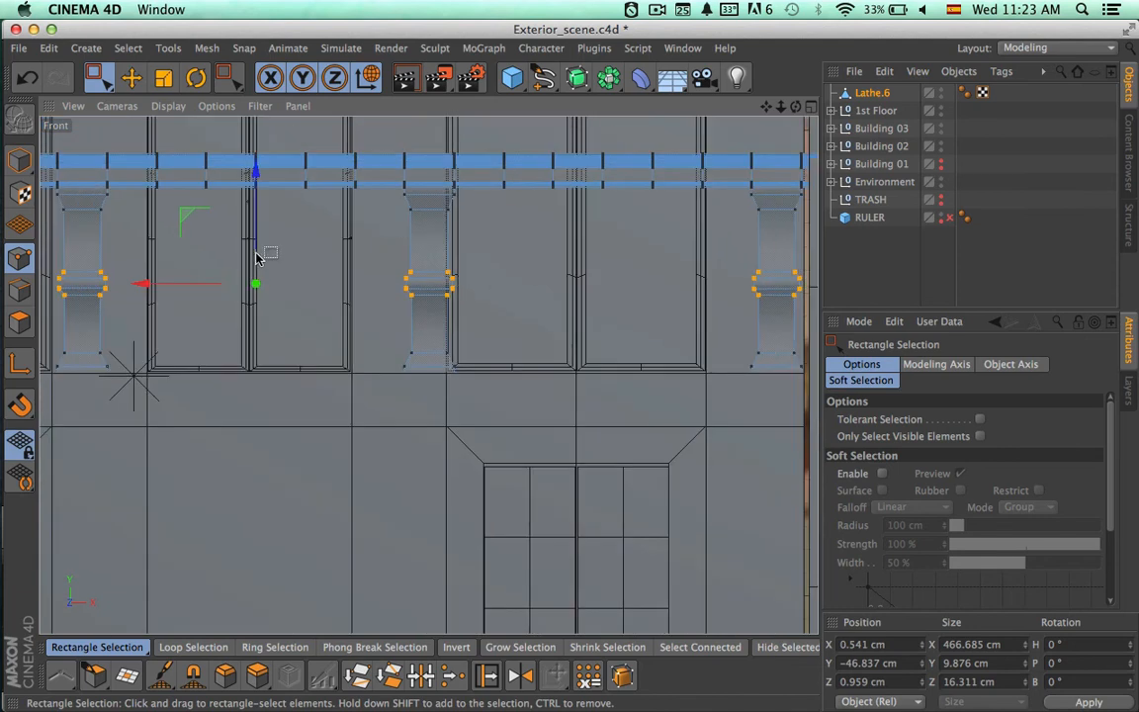
pyautogui.moveTo(253, 220); pyautogui.dragTo(254, 218)
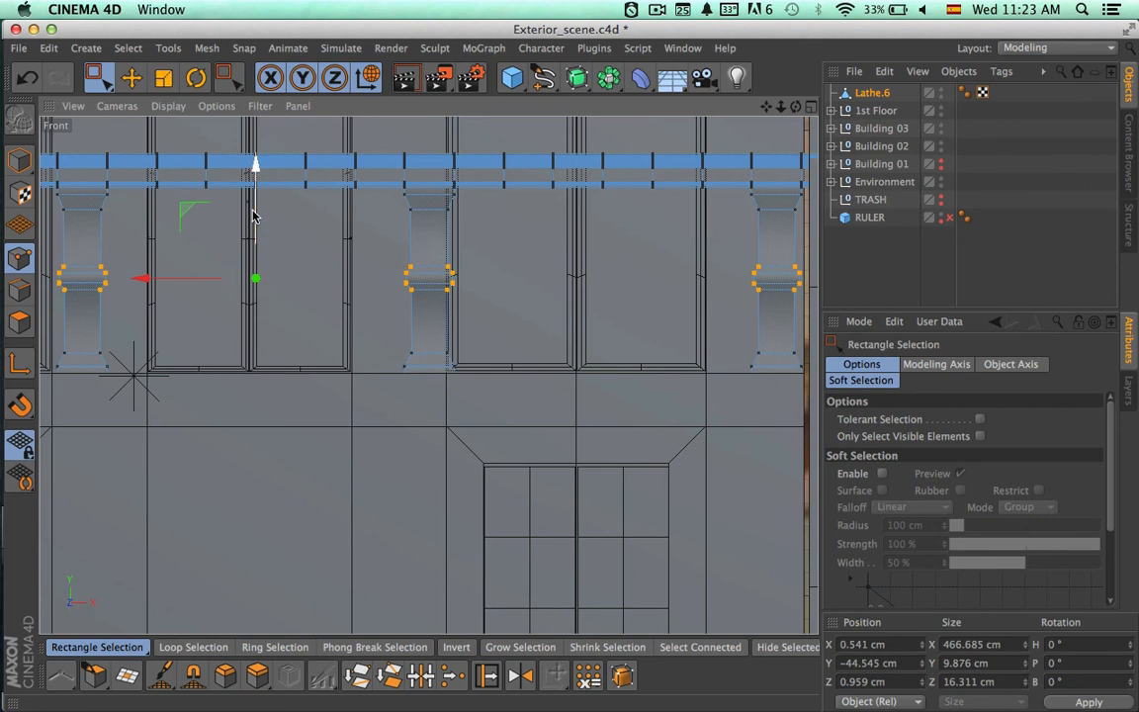
pyautogui.scroll(-3, 374, 257)
pyautogui.scroll(-1, 292, 274)
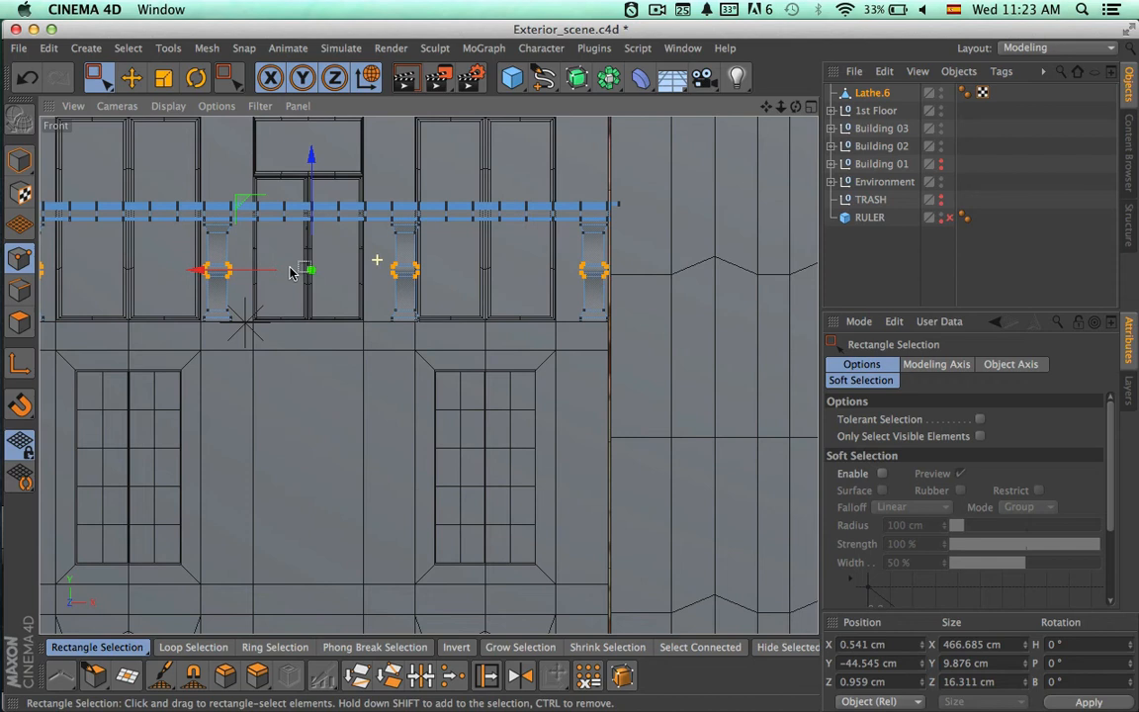
# - Maximize the Perspective view, deselect the railing object and inspect the posts standing on the balcony
pyautogui.click(812, 107)
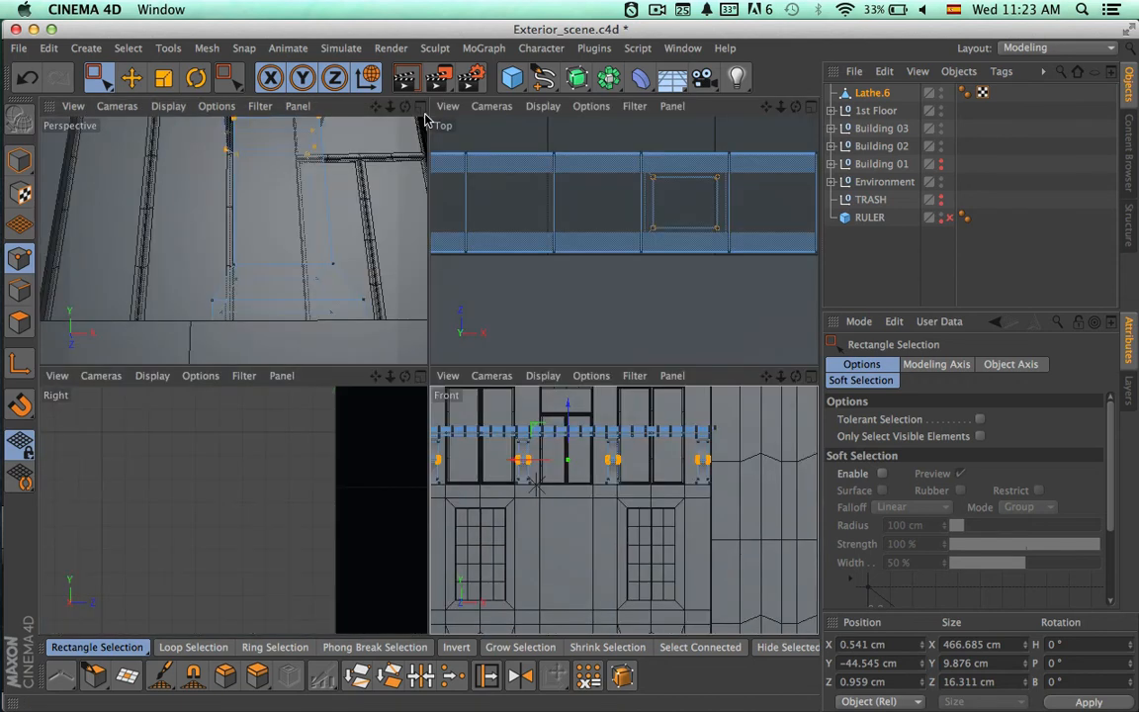
pyautogui.click(416, 111)
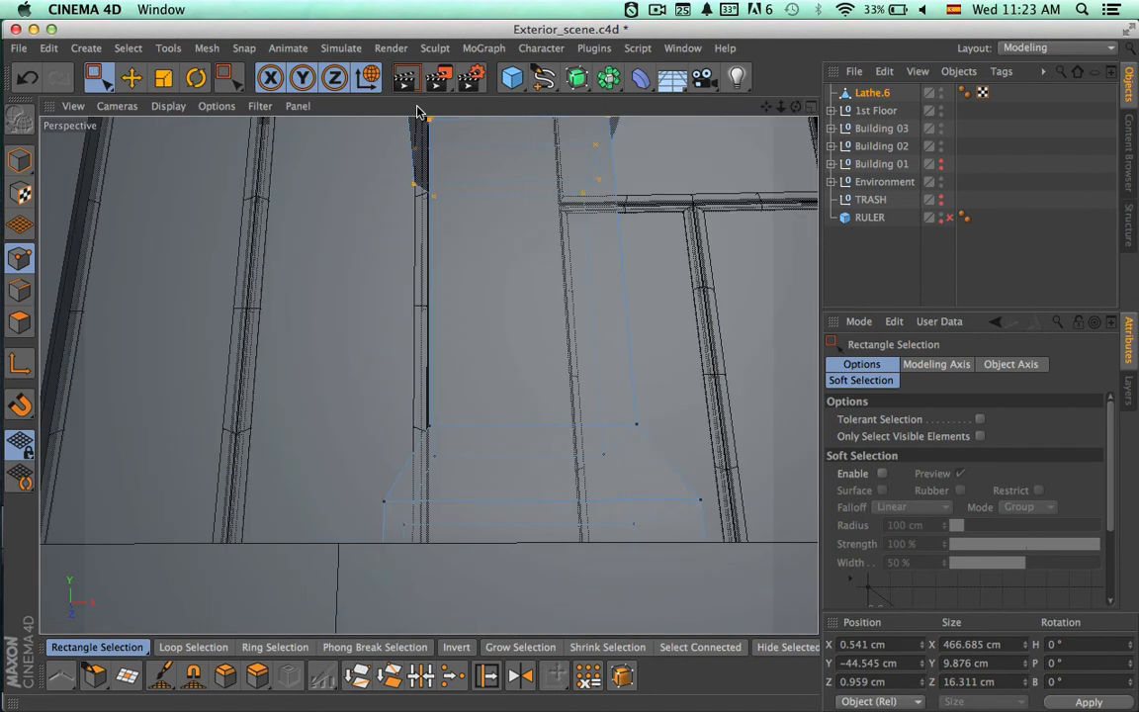
pyautogui.press('d')
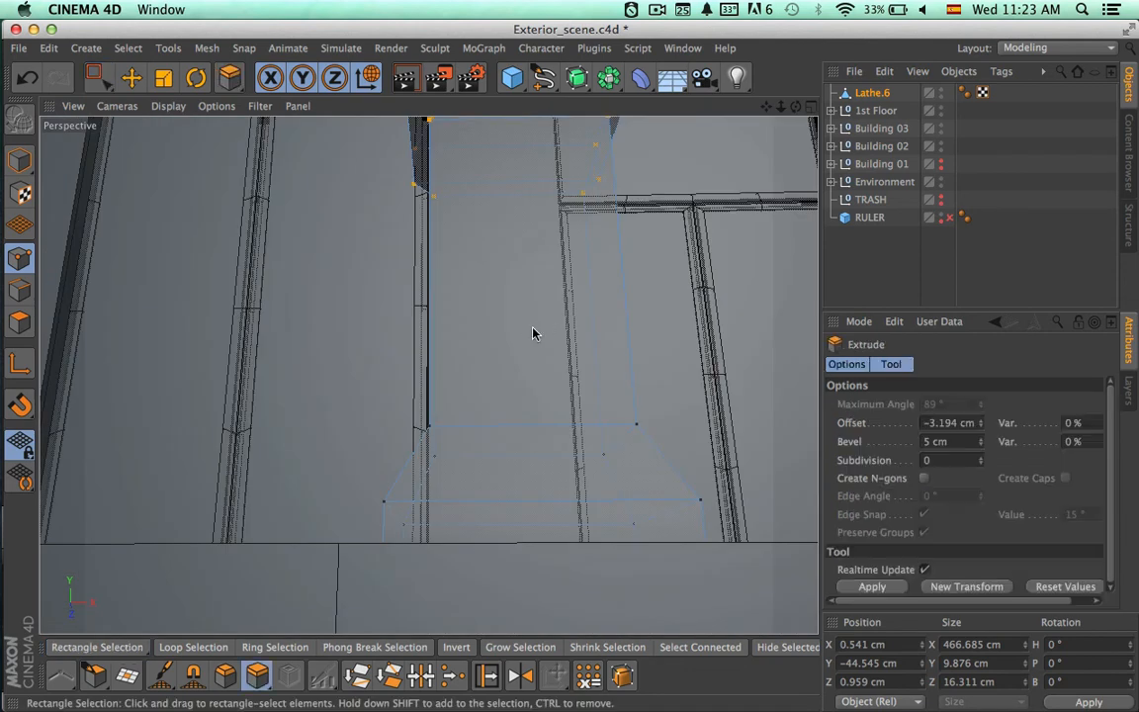
pyautogui.moveTo(116, 89); pyautogui.dragTo(161, 104)
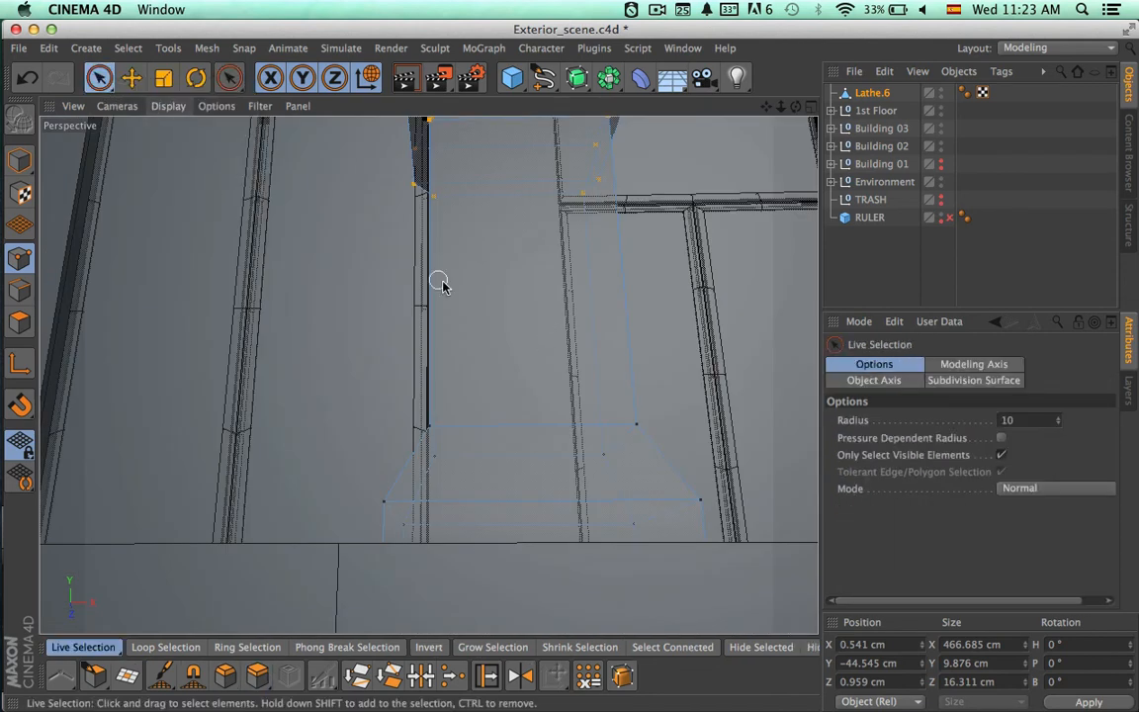
pyautogui.keyDown('alt'); pyautogui.moveTo(454, 285); pyautogui.dragTo(304, 278, button='right'); pyautogui.keyUp('alt')
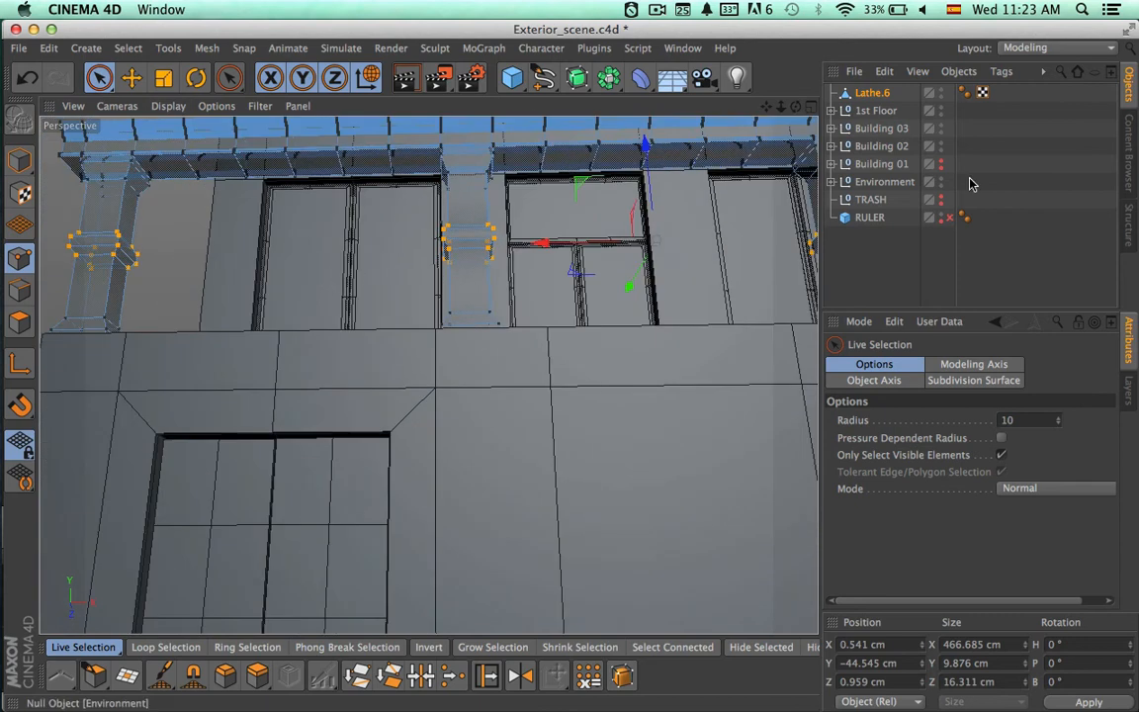
pyautogui.click(875, 94)
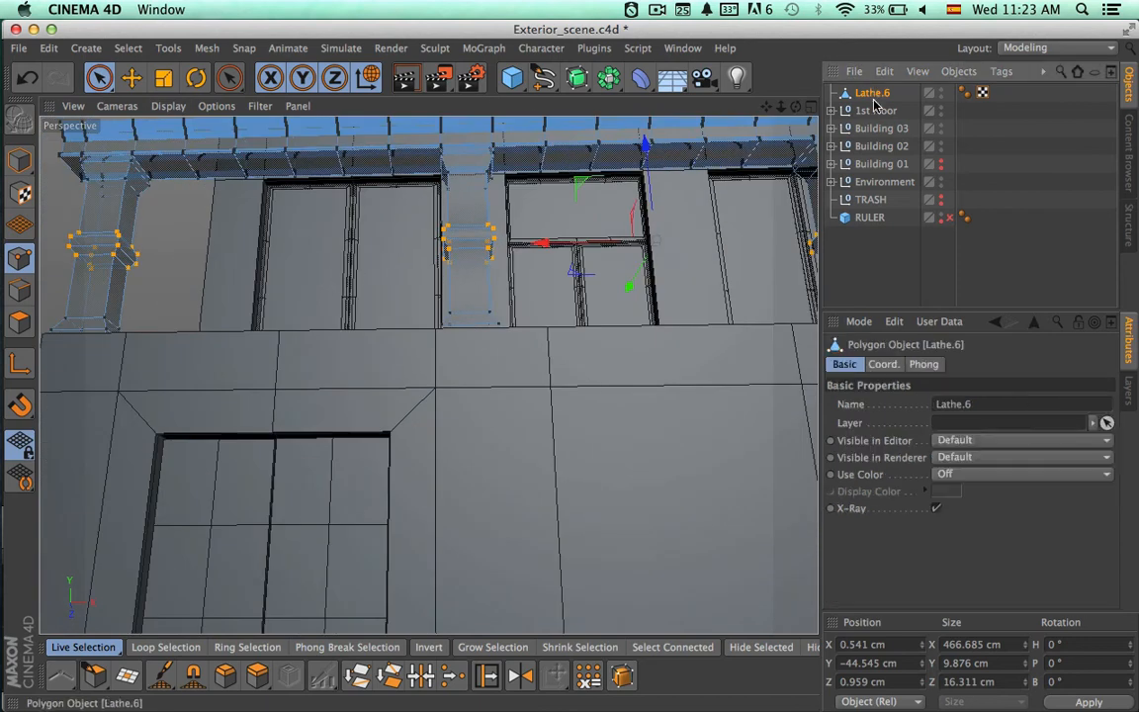
pyautogui.click(864, 267)
pyautogui.keyDown('alt'); pyautogui.moveTo(692, 303); pyautogui.dragTo(694, 377); pyautogui.keyUp('alt')
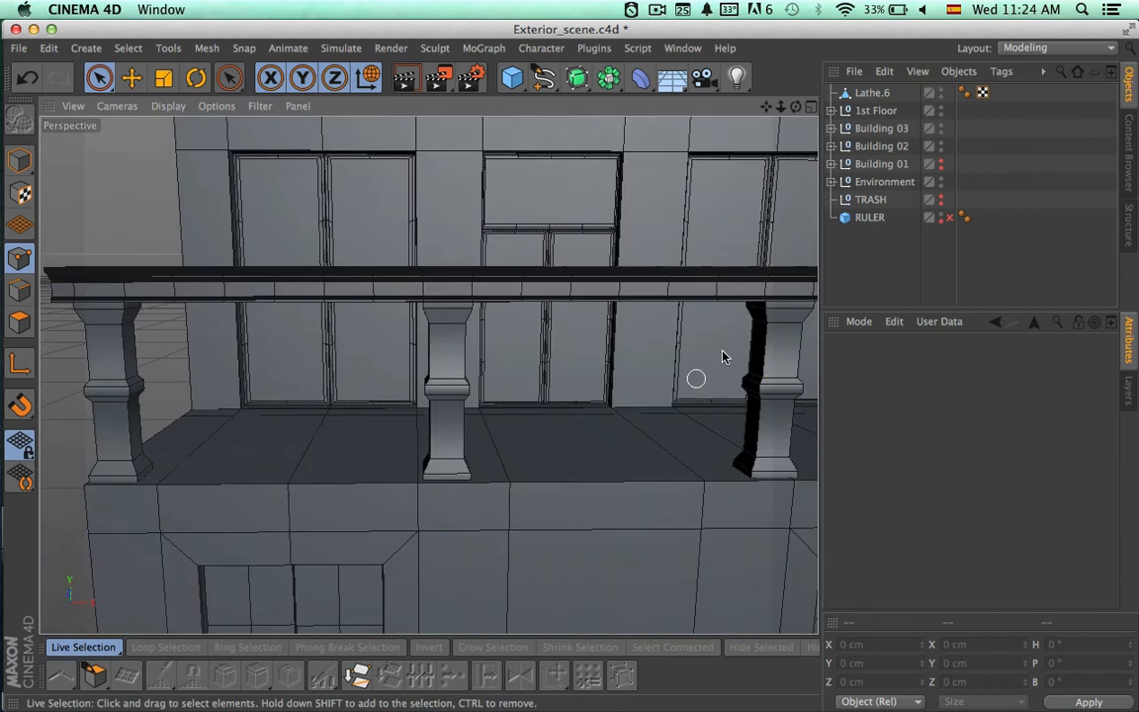
# - Show Building 01 again and check the railing alongside the neighbouring facades in the Perspective view
pyautogui.click(941, 162)
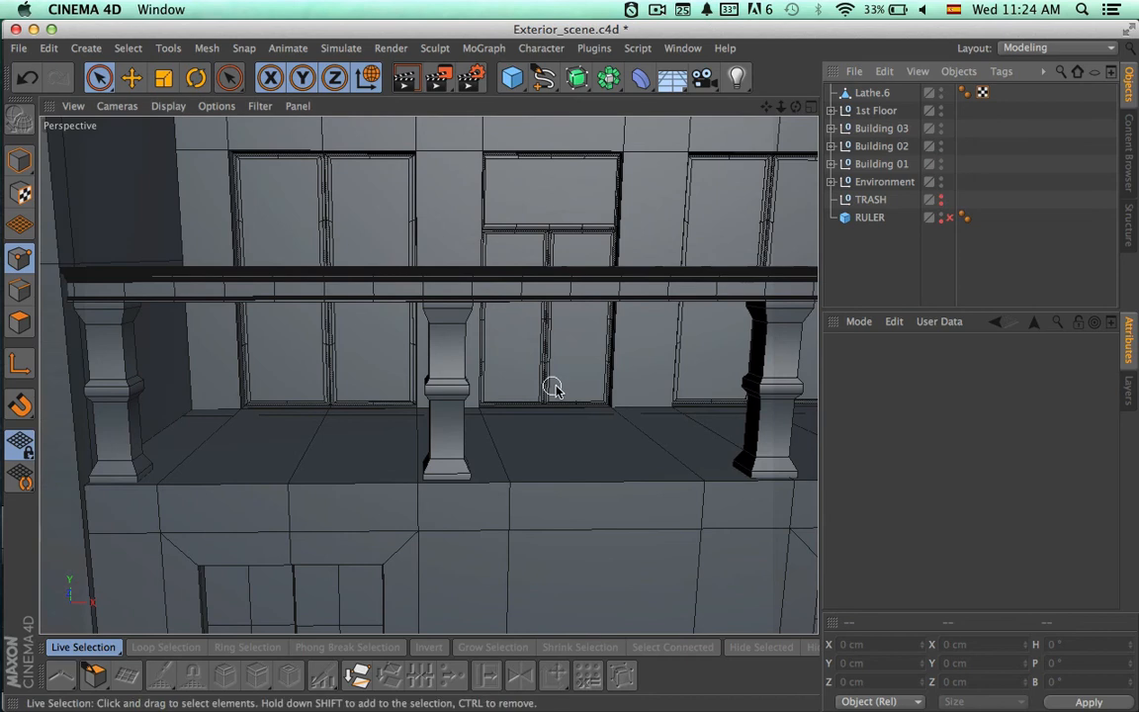
pyautogui.keyDown('alt'); pyautogui.moveTo(567, 387); pyautogui.dragTo(447, 374, button='right'); pyautogui.keyUp('alt')
pyautogui.scroll(-3, 408, 374)
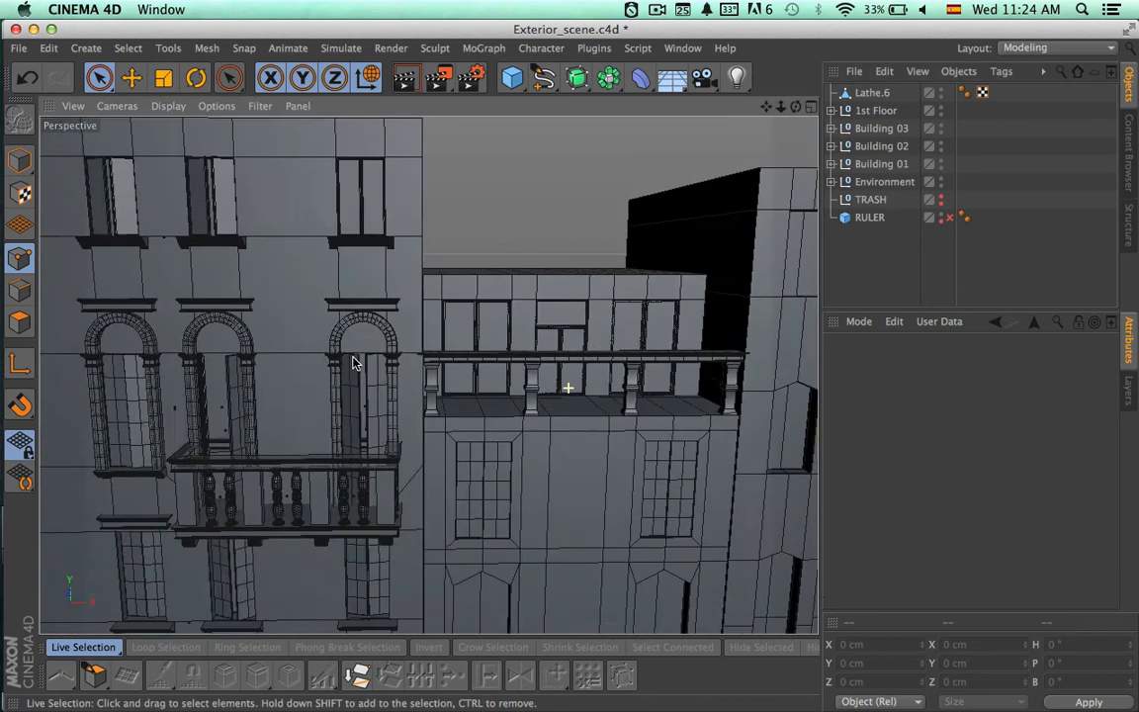
# - Render the Perspective view from an angled viewpoint to check the balcony railing beside the neighbouring facades
pyautogui.moveTo(525, 388)
pyautogui.keyDown('alt'); pyautogui.mouseDown()
pyautogui.moveTo(486, 318)
pyautogui.moveTo(488, 341)
pyautogui.moveTo(597, 257)
pyautogui.moveTo(585, 306)
pyautogui.moveTo(534, 326)
pyautogui.moveTo(604, 337)
pyautogui.moveTo(573, 339)
pyautogui.mouseUp(); pyautogui.keyUp('alt')
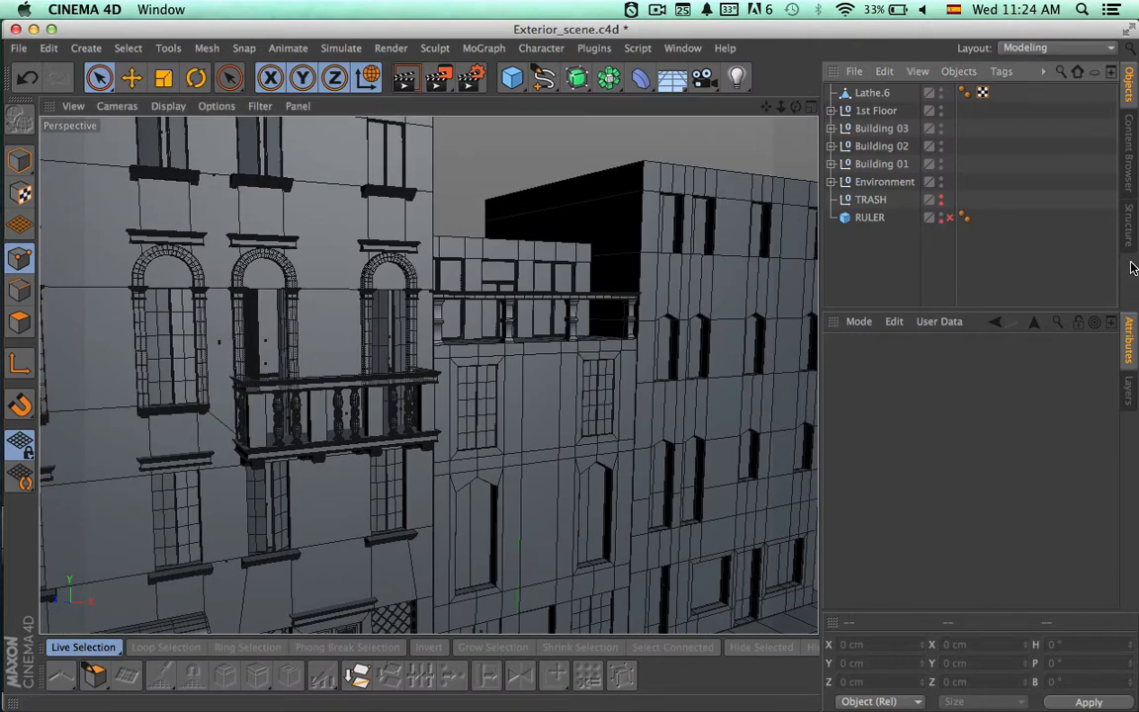
pyautogui.press('super+r')
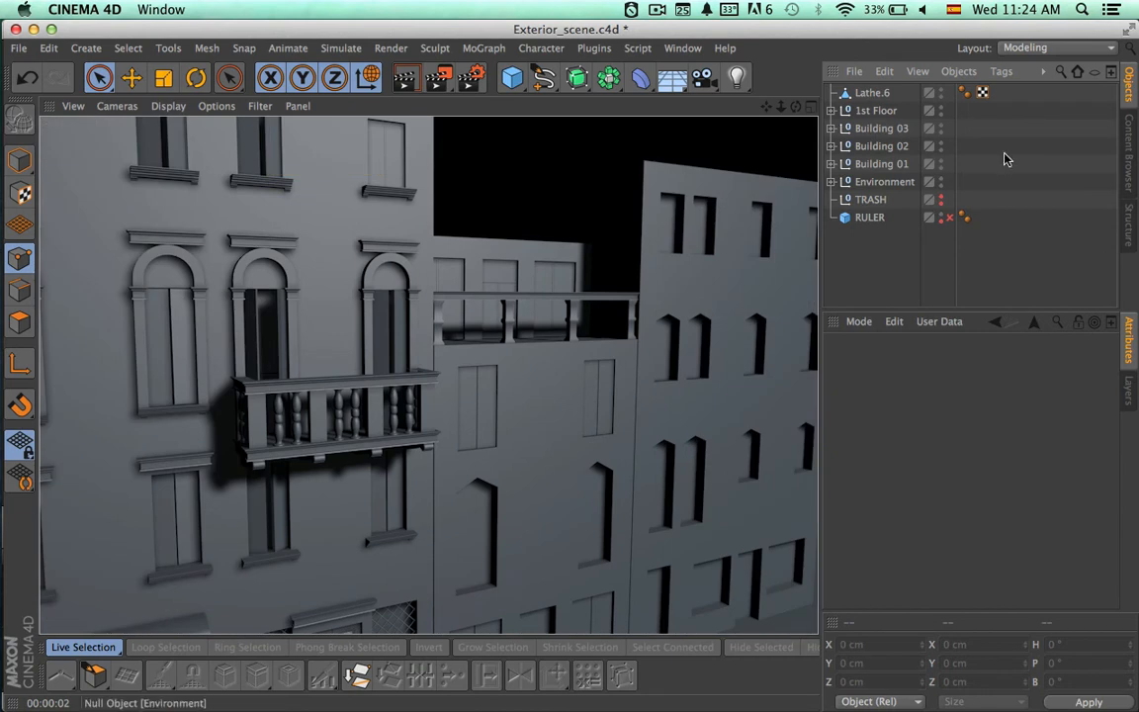
# - Rename the railing object Lathe.6 as Valcony
pyautogui.click(875, 95)
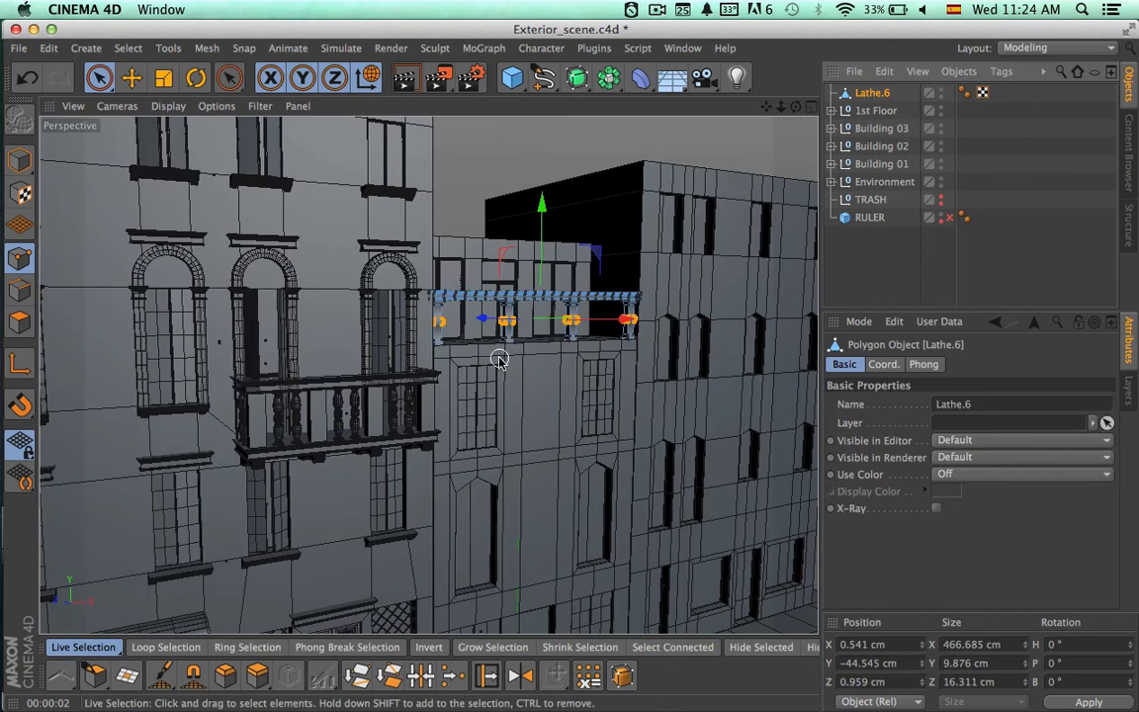
pyautogui.keyDown('alt'); pyautogui.moveTo(499, 356); pyautogui.dragTo(748, 348, button='right'); pyautogui.keyUp('alt')
pyautogui.keyDown('alt'); pyautogui.moveTo(748, 347); pyautogui.dragTo(591, 481); pyautogui.keyUp('alt')
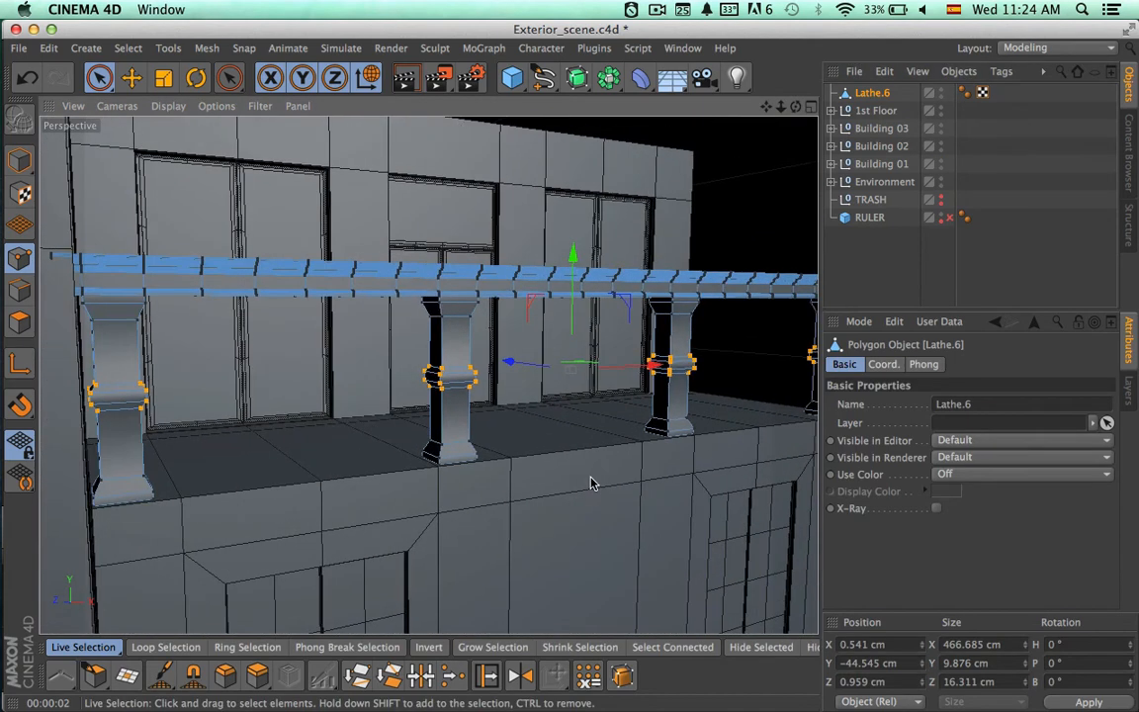
pyautogui.doubleClick(875, 93)
pyautogui.write('Va')
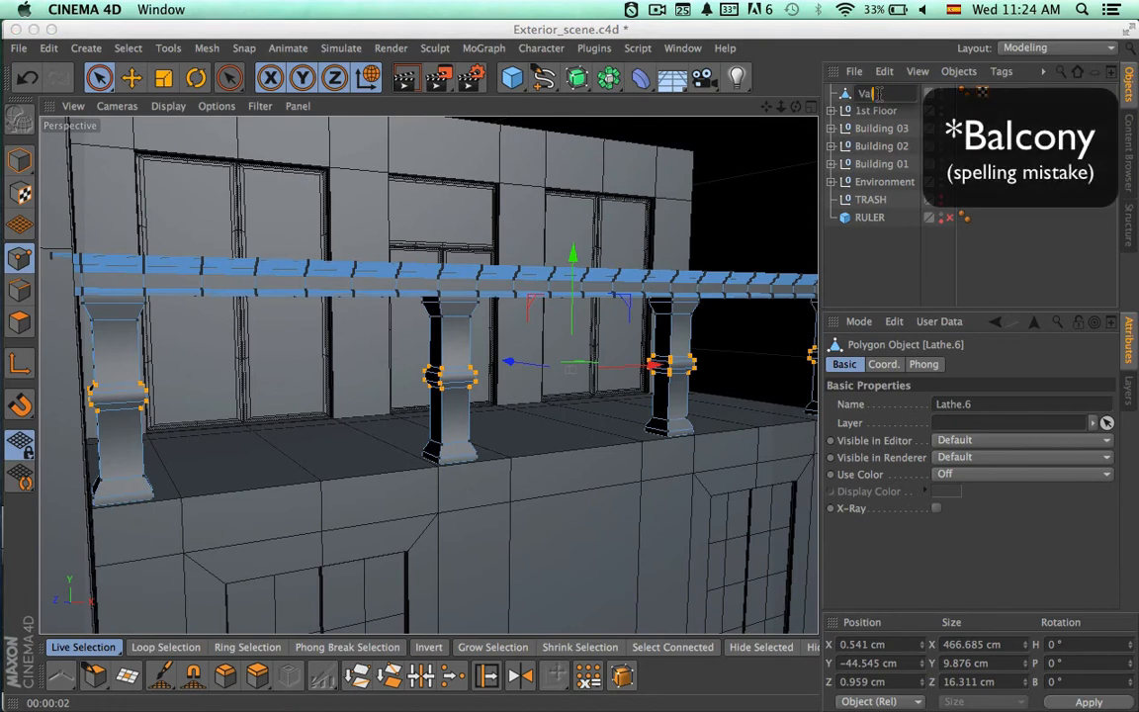
pyautogui.write('lcony')
pyautogui.press('Return')
# - Switch the Valcony object to polygon editing and limit Live Selection to visible elements only
pyautogui.keyDown('alt'); pyautogui.moveTo(618, 246); pyautogui.dragTo(406, 306); pyautogui.keyUp('alt')
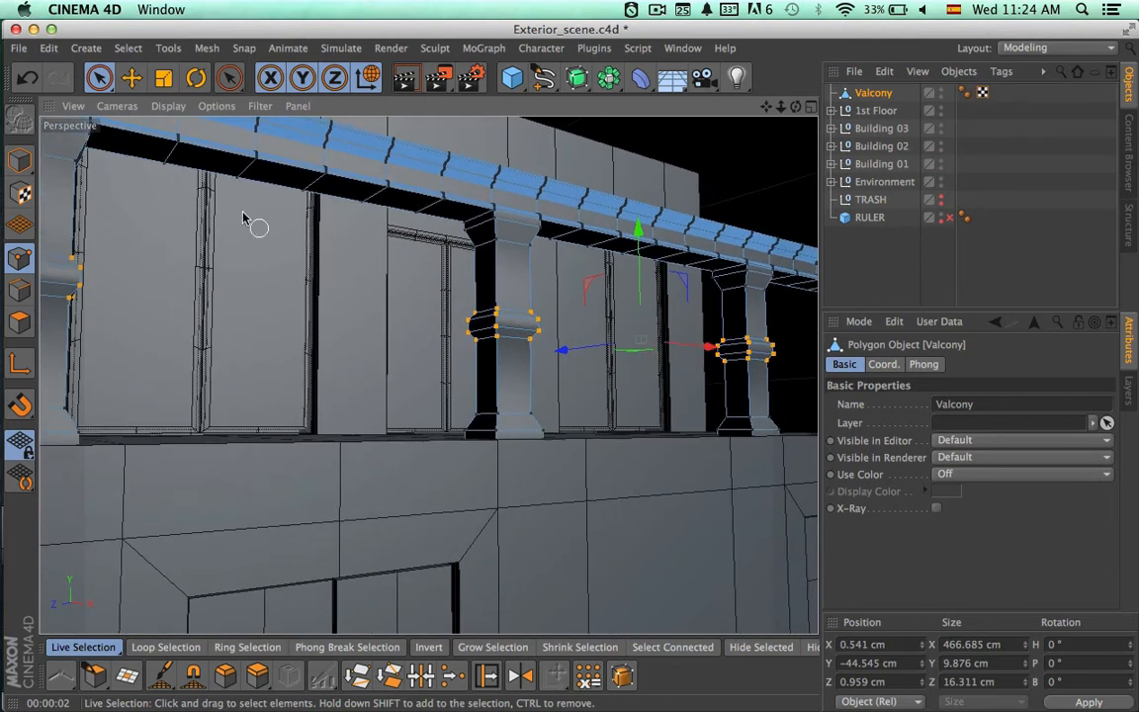
pyautogui.click(19, 323)
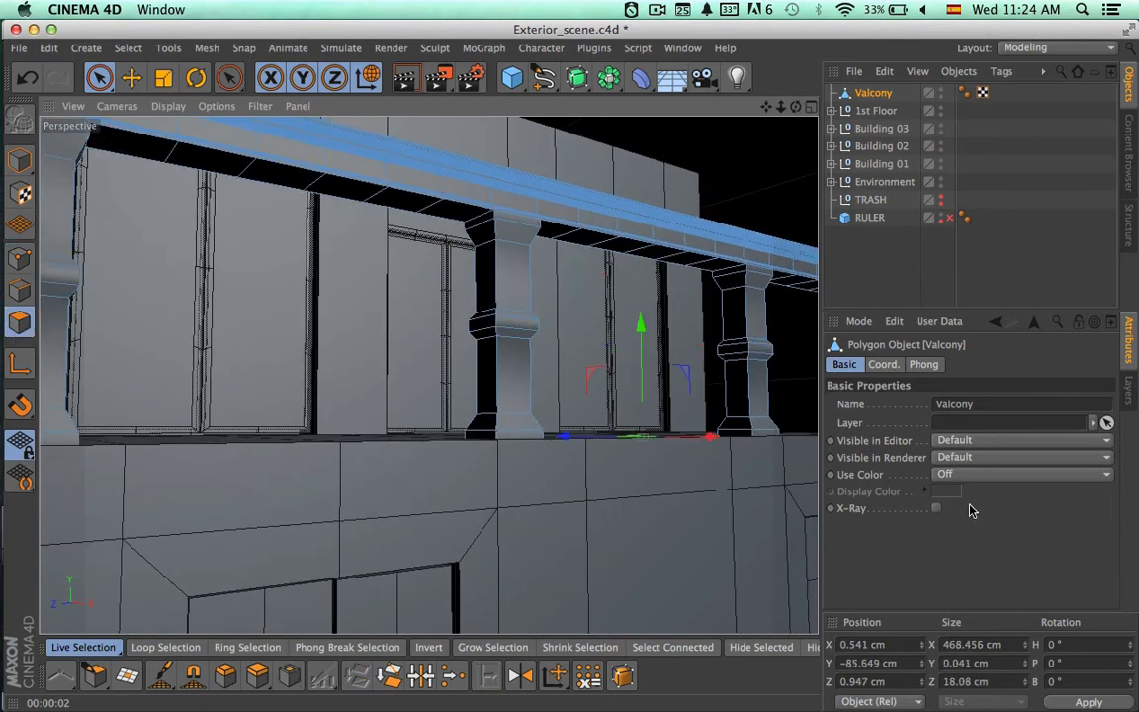
pyautogui.press('d')
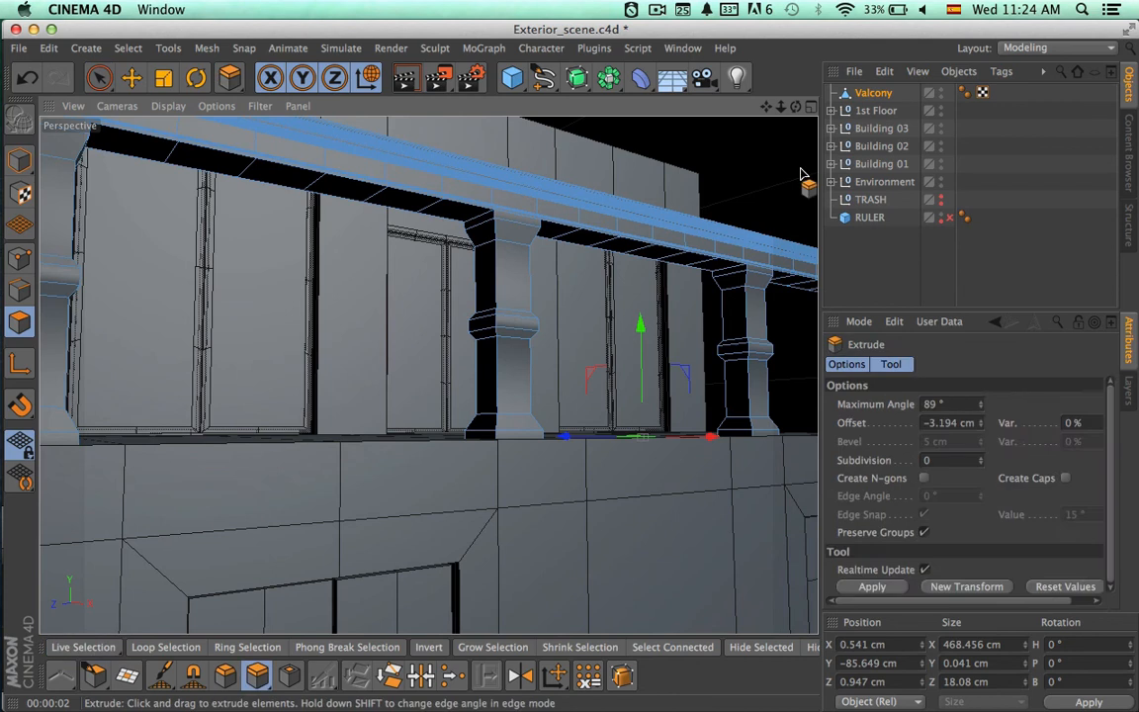
pyautogui.press('space')
pyautogui.click(801, 173)
pyautogui.click(1003, 455)
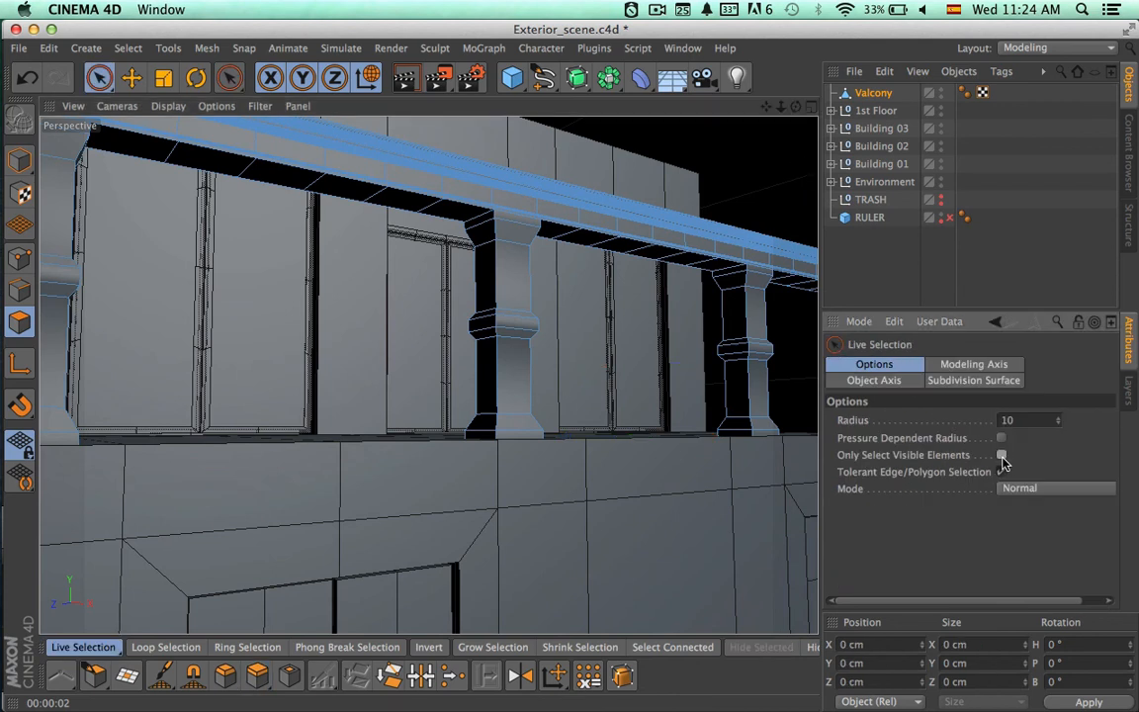
pyautogui.click(1002, 455)
# - Select the six handrail underside polygons in the first bay, between the first and second posts
pyautogui.keyDown('alt'); pyautogui.moveTo(618, 368); pyautogui.dragTo(566, 327); pyautogui.keyUp('alt')
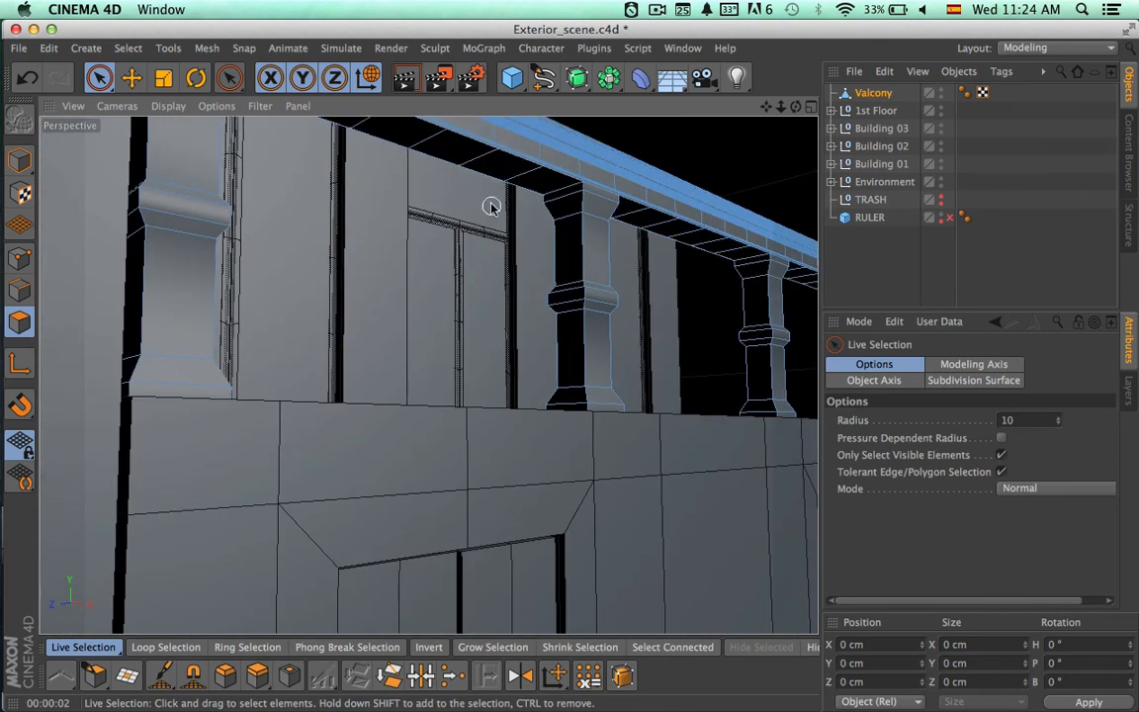
pyautogui.click(489, 162)
pyautogui.keyDown('alt'); pyautogui.moveTo(549, 223); pyautogui.dragTo(590, 341); pyautogui.keyUp('alt')
pyautogui.moveTo(409, 235)
pyautogui.keyDown('shift'); pyautogui.mouseDown()
pyautogui.moveTo(262, 216)
pyautogui.moveTo(313, 215)
pyautogui.moveTo(275, 202)
pyautogui.moveTo(274, 141)
pyautogui.mouseUp(); pyautogui.keyUp('shift')
pyautogui.keyDown('shift'); pyautogui.click(247, 207); pyautogui.keyUp('shift')
pyautogui.keyDown('shift'); pyautogui.click(142, 173); pyautogui.keyUp('shift')
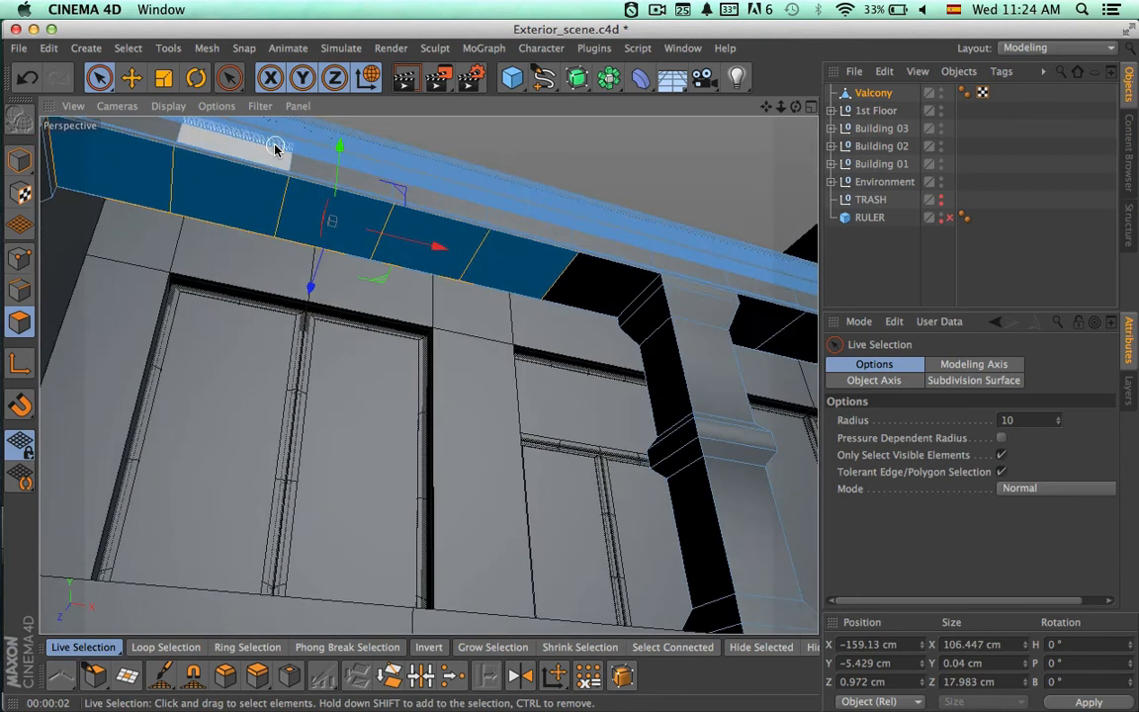
pyautogui.keyDown('shift'); pyautogui.click(607, 288); pyautogui.keyUp('shift')
# - Add the six handrail underside polygons of the middle bay, between the second and third posts, to the selection
pyautogui.keyDown('alt'); pyautogui.moveTo(607, 288); pyautogui.dragTo(154, 213); pyautogui.keyUp('alt')
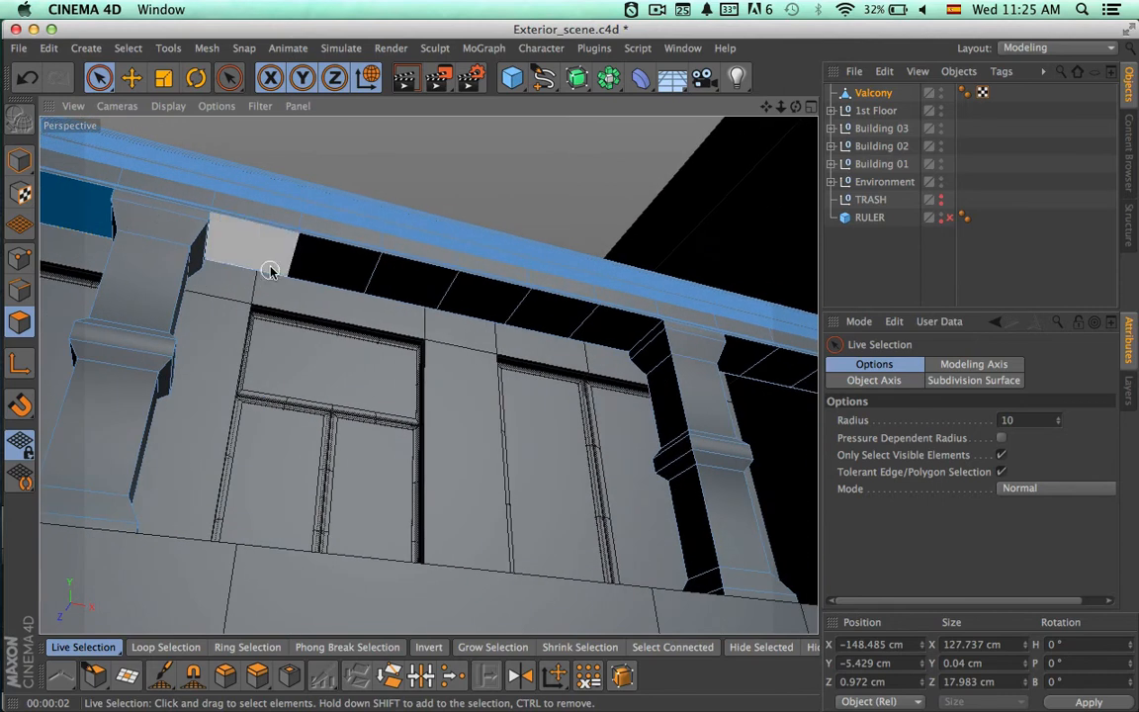
pyautogui.keyDown('shift'); pyautogui.click(242, 247); pyautogui.keyUp('shift')
pyautogui.keyDown('shift'); pyautogui.click(336, 265); pyautogui.keyUp('shift')
pyautogui.keyDown('shift'); pyautogui.click(416, 273); pyautogui.keyUp('shift')
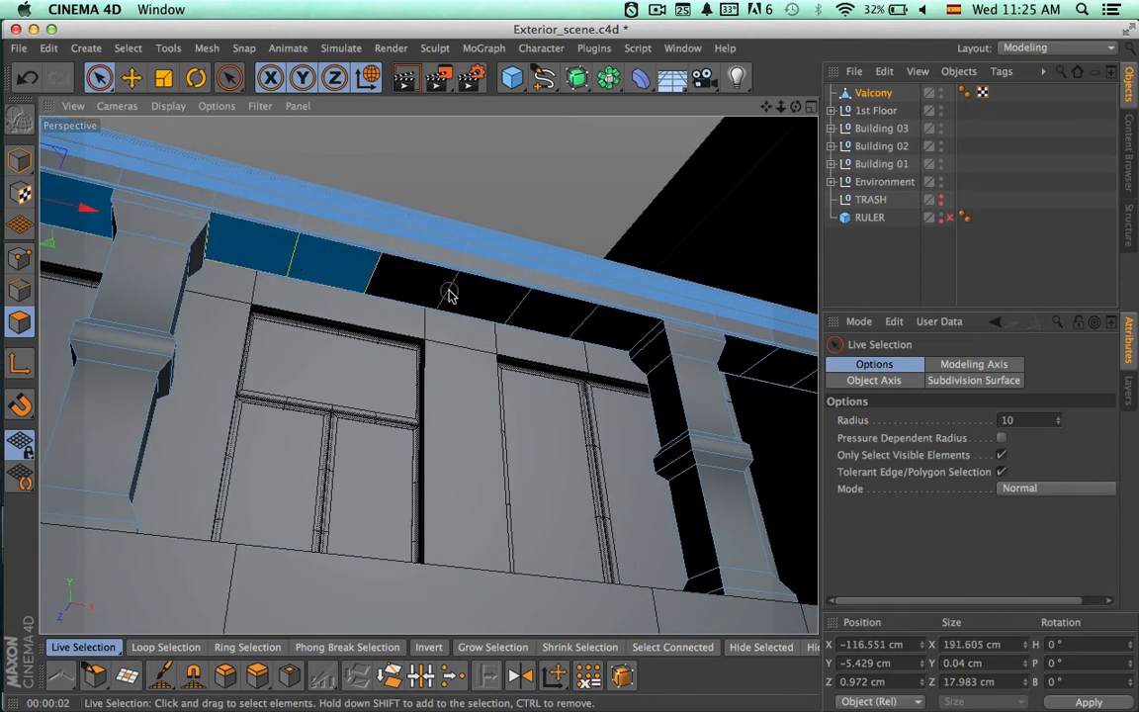
pyautogui.keyDown('shift'); pyautogui.click(497, 298); pyautogui.keyUp('shift')
pyautogui.keyDown('shift'); pyautogui.click(586, 325); pyautogui.keyUp('shift')
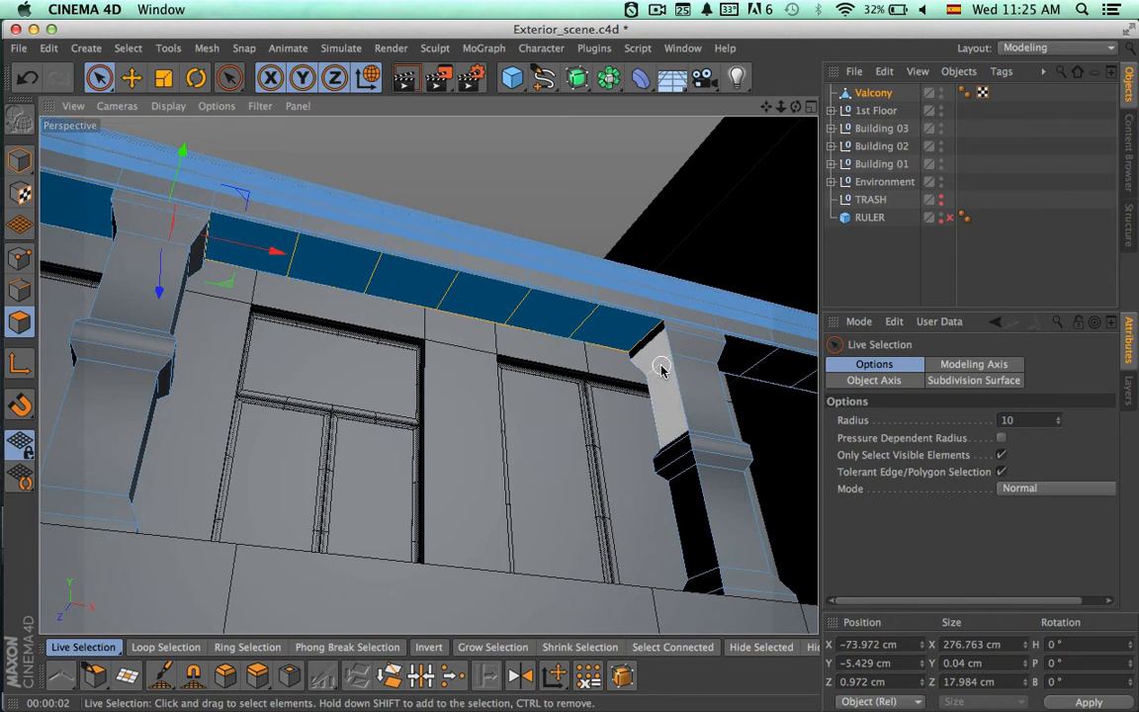
# - Add the six handrail underside polygons of the last bay, between the third and fourth posts, to the selection
pyautogui.keyDown('alt'); pyautogui.moveTo(589, 330); pyautogui.dragTo(243, 296); pyautogui.keyUp('alt')
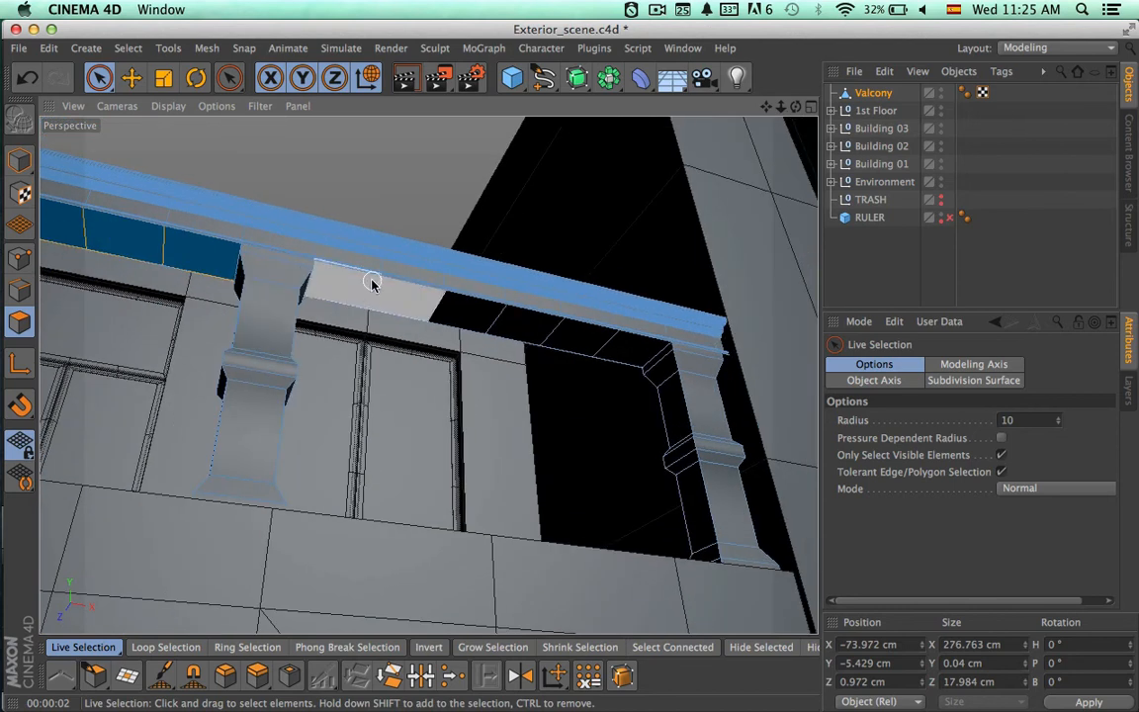
pyautogui.keyDown('shift'); pyautogui.click(372, 300); pyautogui.keyUp('shift')
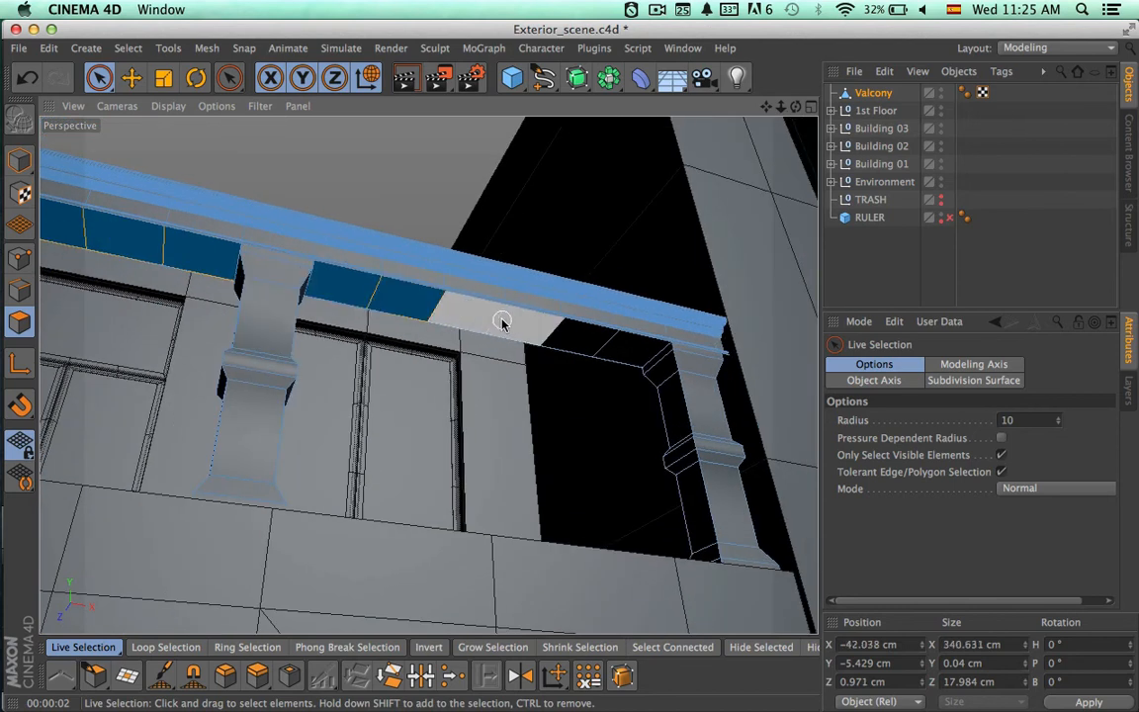
pyautogui.keyDown('shift'); pyautogui.click(500, 320); pyautogui.keyUp('shift')
pyautogui.keyDown('shift'); pyautogui.click(610, 348); pyautogui.keyUp('shift')
pyautogui.keyDown('alt'); pyautogui.moveTo(610, 349); pyautogui.dragTo(458, 544); pyautogui.keyUp('alt')
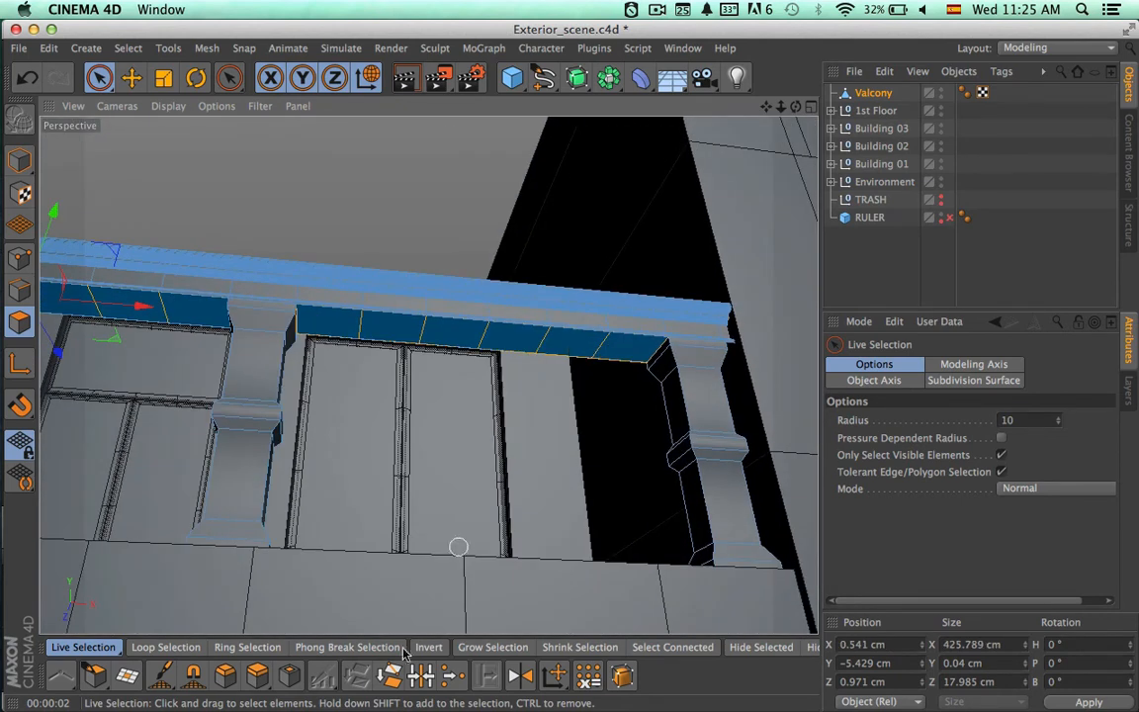
# - Try an Extrude Inner of about 3.4 to 3.7 cm on the selected underside polygons with Preserve Groups on, and undo it
pyautogui.press('m')
pyautogui.press('w')
pyautogui.moveTo(557, 374); pyautogui.dragTo(593, 375)
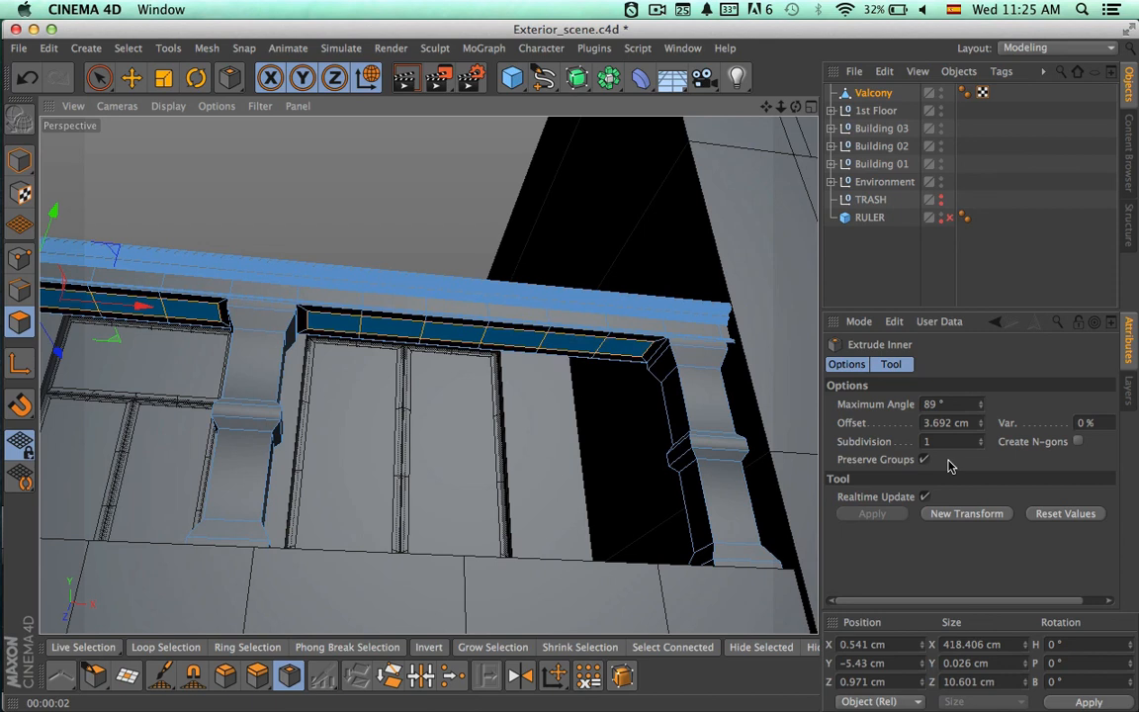
pyautogui.press('super+z')
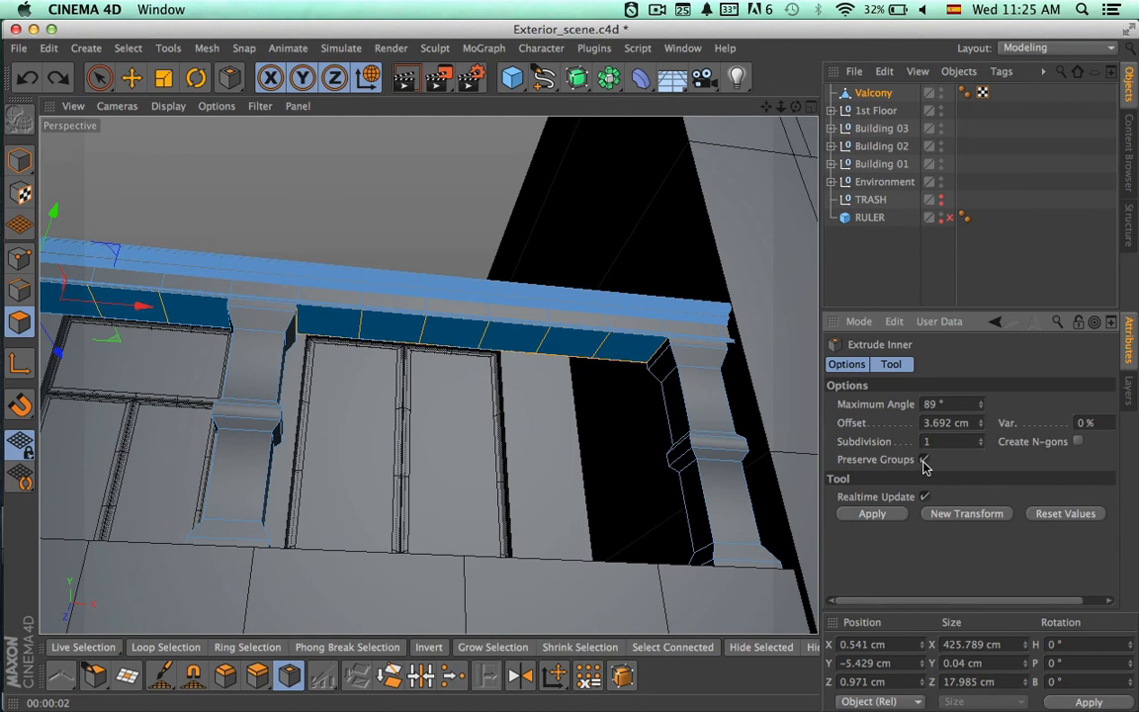
pyautogui.moveTo(589, 355); pyautogui.dragTo(624, 355)
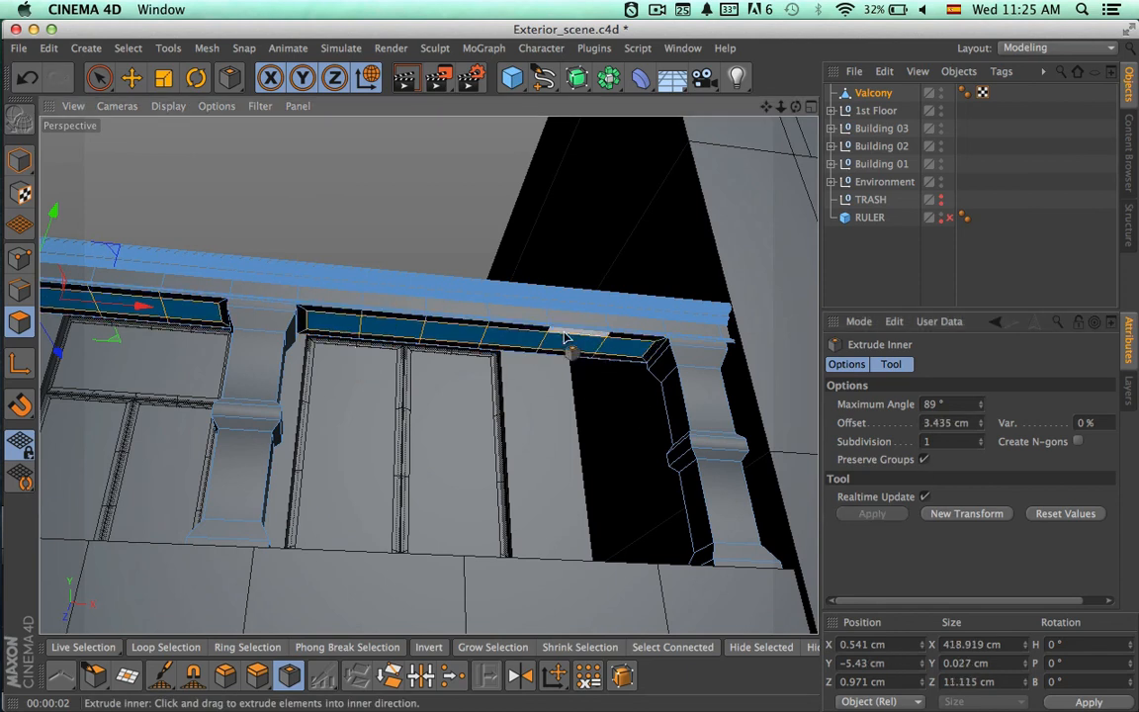
pyautogui.press('super+z')
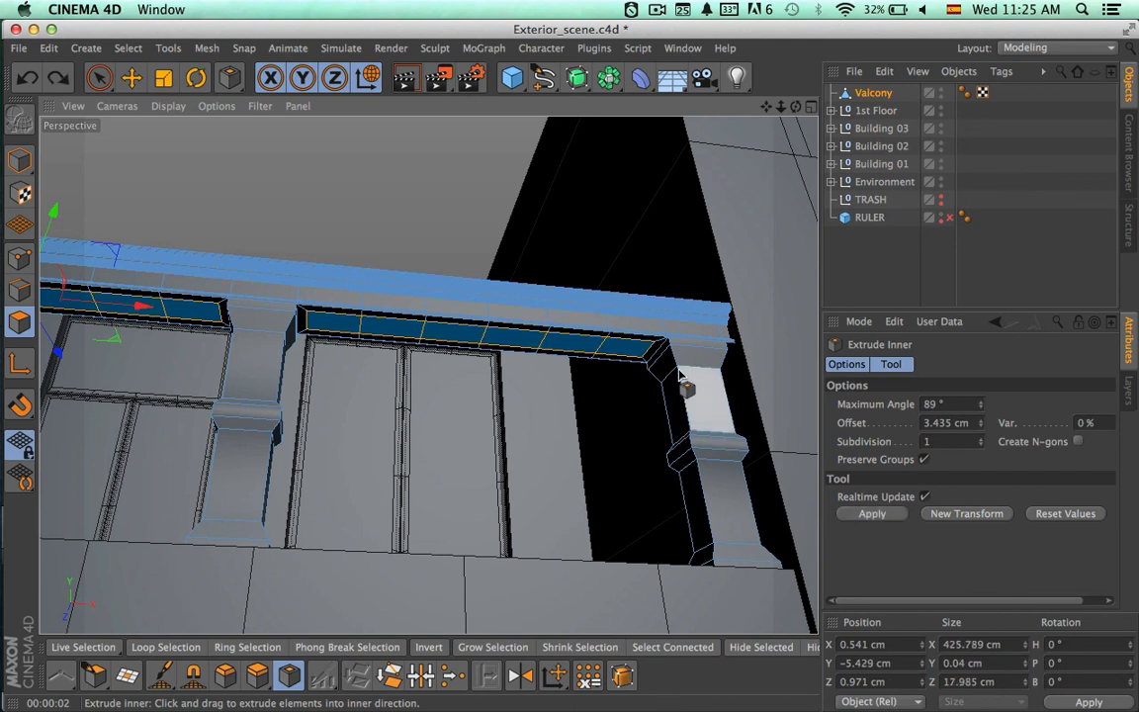
# - Inset each selected polygon individually by about 2.17 cm with Preserve Groups off, and lower the inset faces to Y about -10.8 cm
pyautogui.click(923, 458)
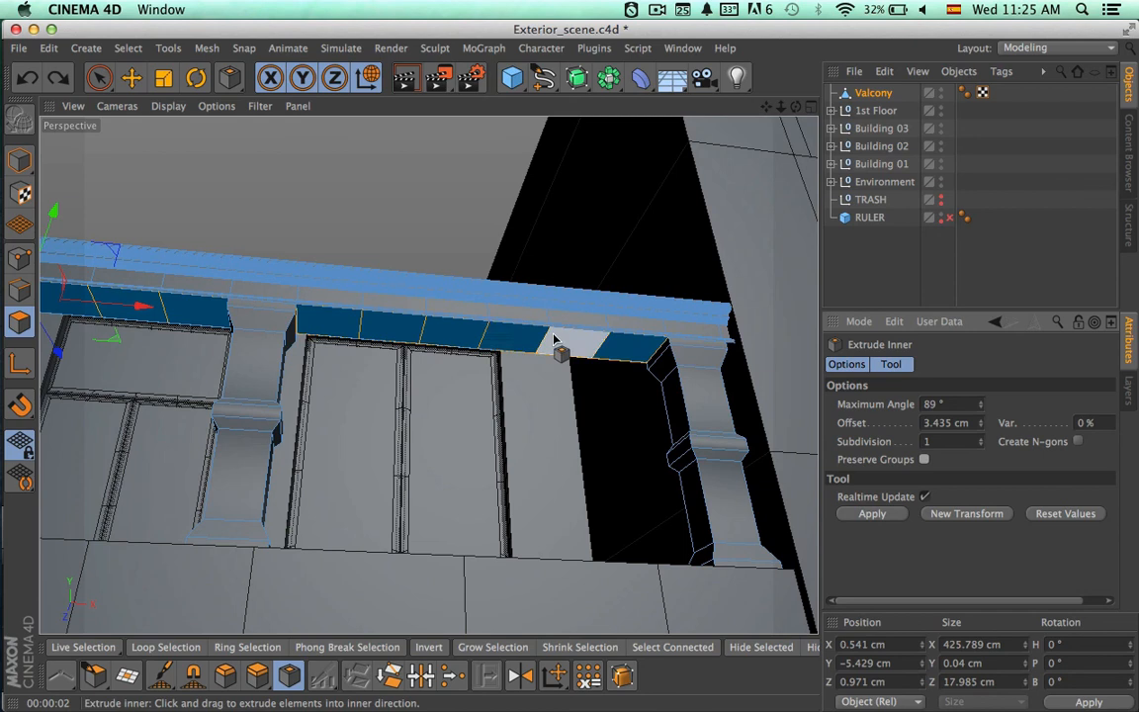
pyautogui.moveTo(554, 337); pyautogui.dragTo(591, 337)
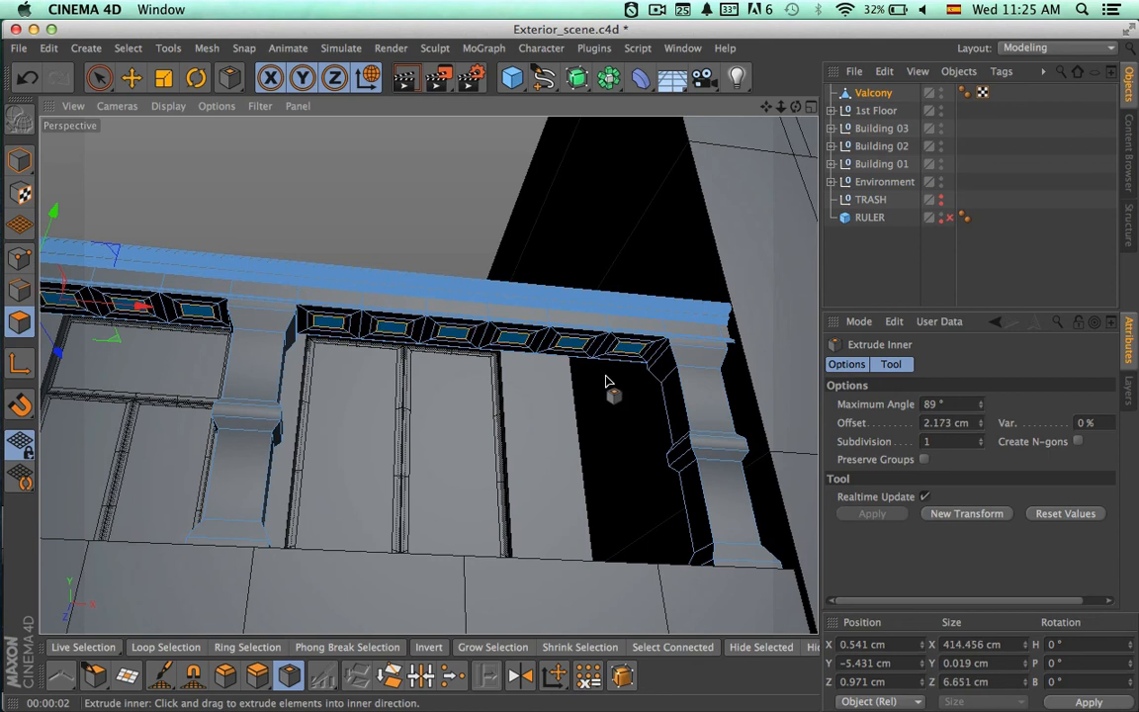
pyautogui.press('space')
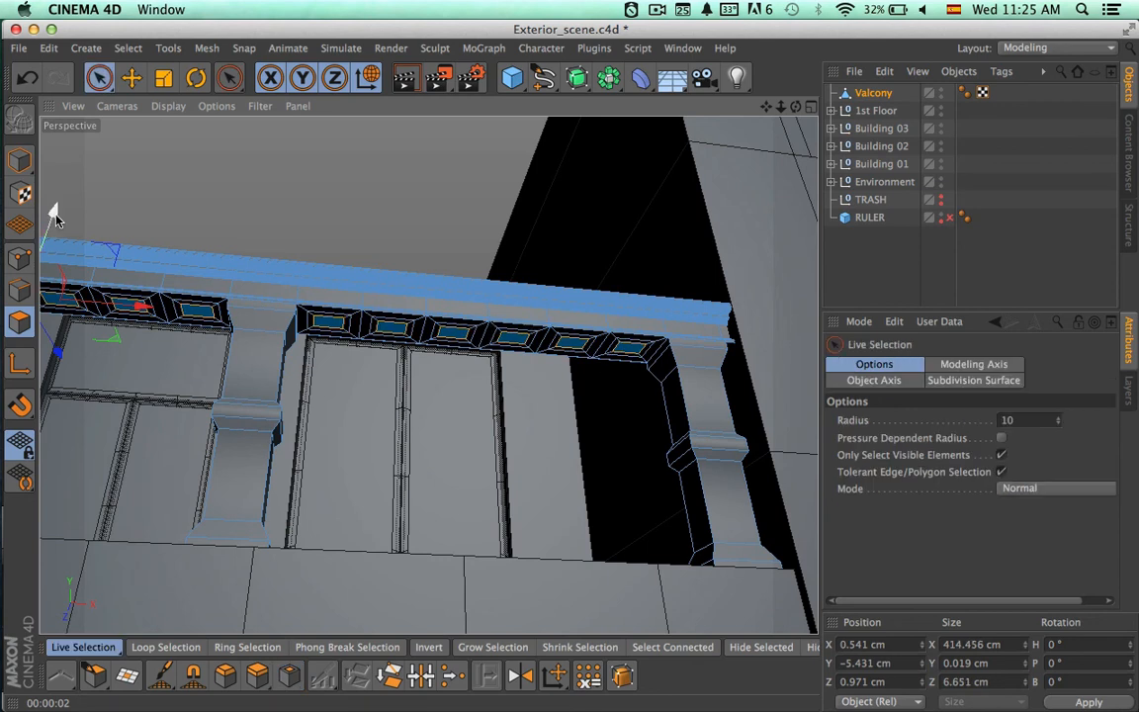
pyautogui.moveTo(55, 216); pyautogui.dragTo(56, 231)
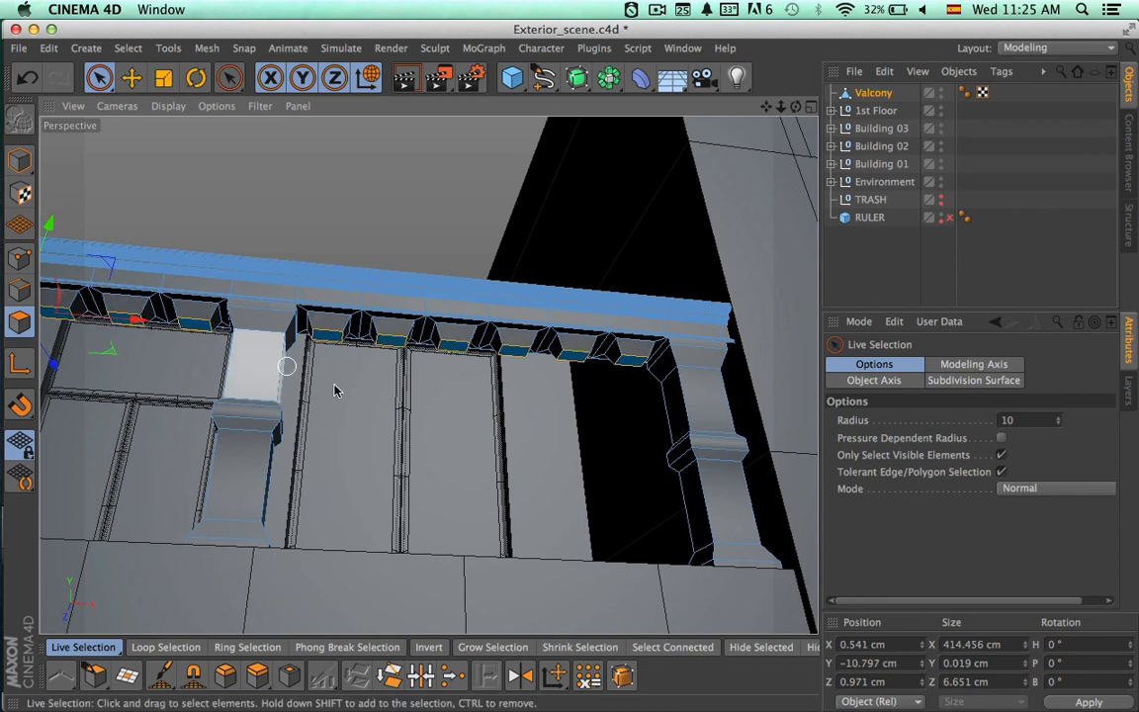
# - Extrude the lowered faces by about -4.21 cm and pull them down to Y about -76.64 cm to form the balusters
pyautogui.press('d')
pyautogui.moveTo(396, 406); pyautogui.dragTo(358, 406)
pyautogui.keyDown('alt'); pyautogui.moveTo(216, 259); pyautogui.dragTo(364, 270, button='middle'); pyautogui.keyUp('alt')
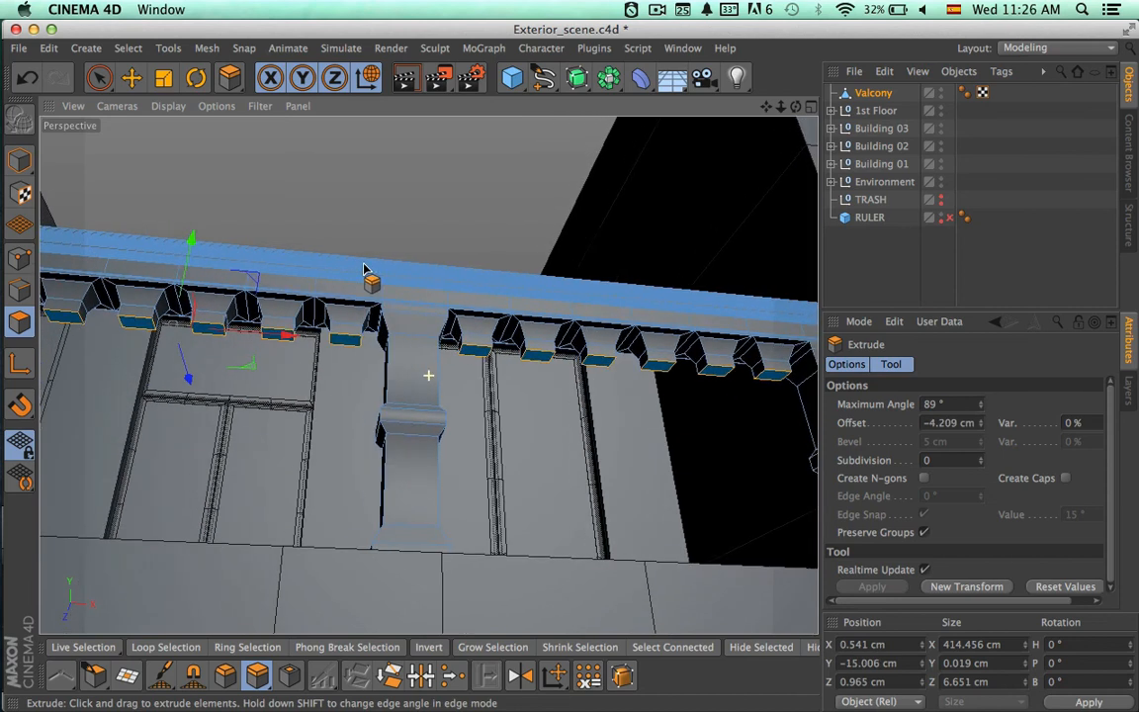
pyautogui.moveTo(188, 237); pyautogui.dragTo(185, 419)
pyautogui.keyDown('alt'); pyautogui.moveTo(570, 414); pyautogui.dragTo(600, 516); pyautogui.keyUp('alt')
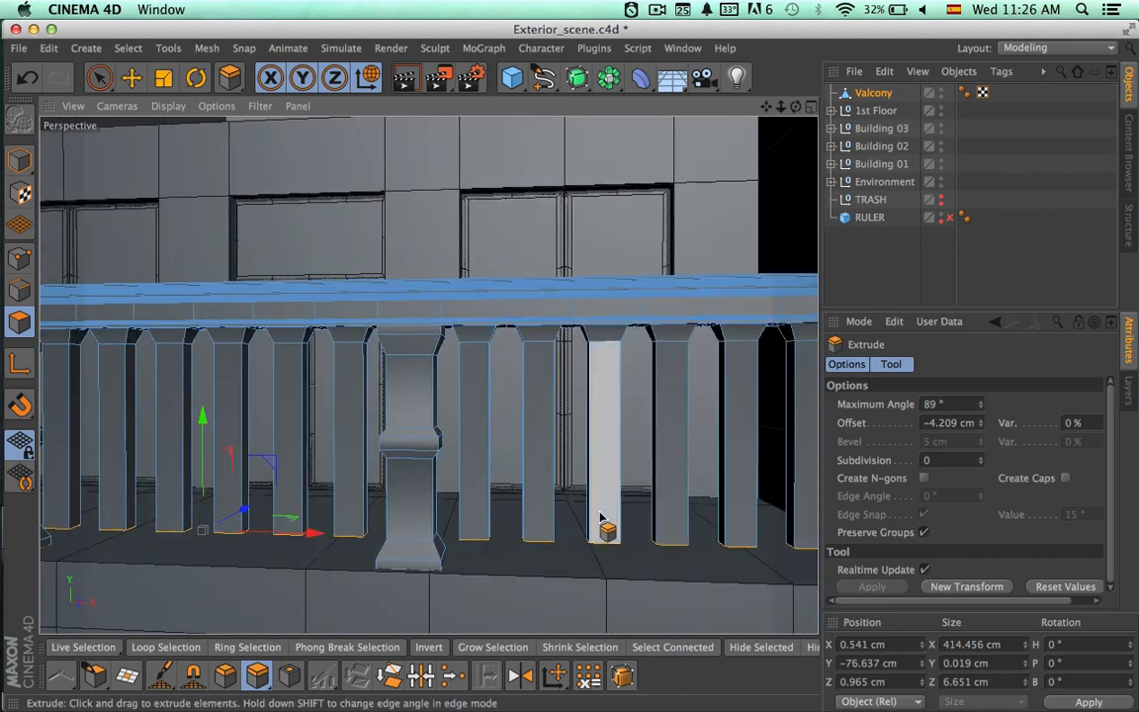
# - In the maximized Front view, lower the balusters' bottom faces to Y about -78.42 cm, near the balcony floor
pyautogui.click(809, 106)
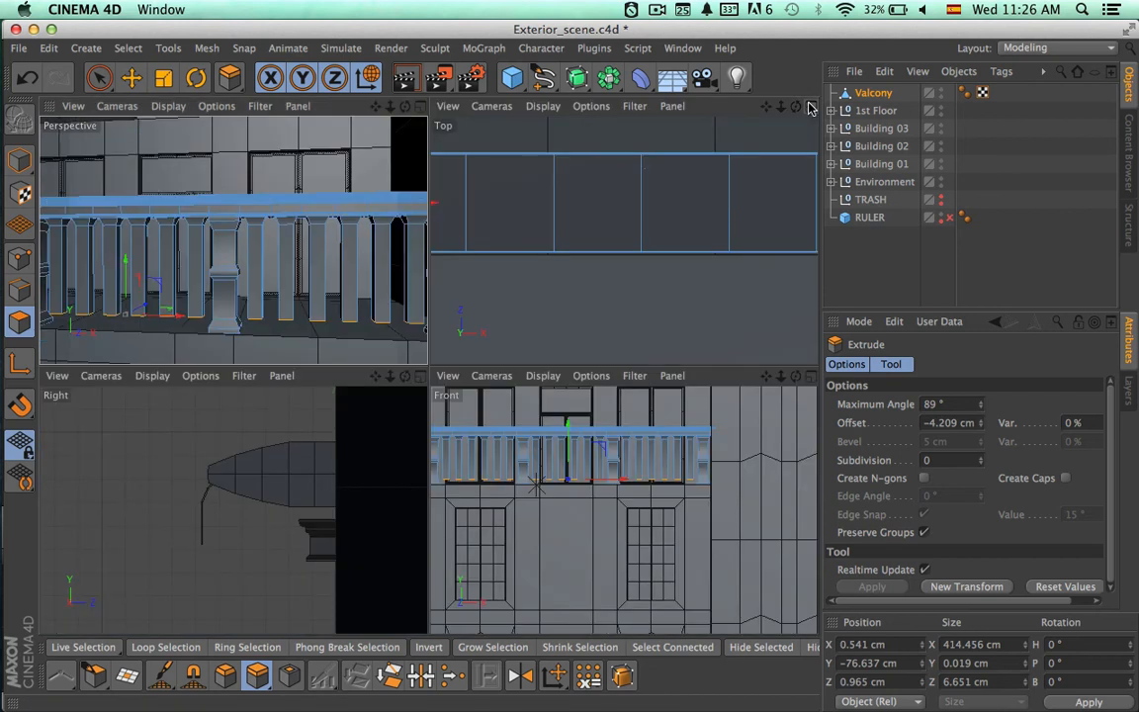
pyautogui.click(811, 377)
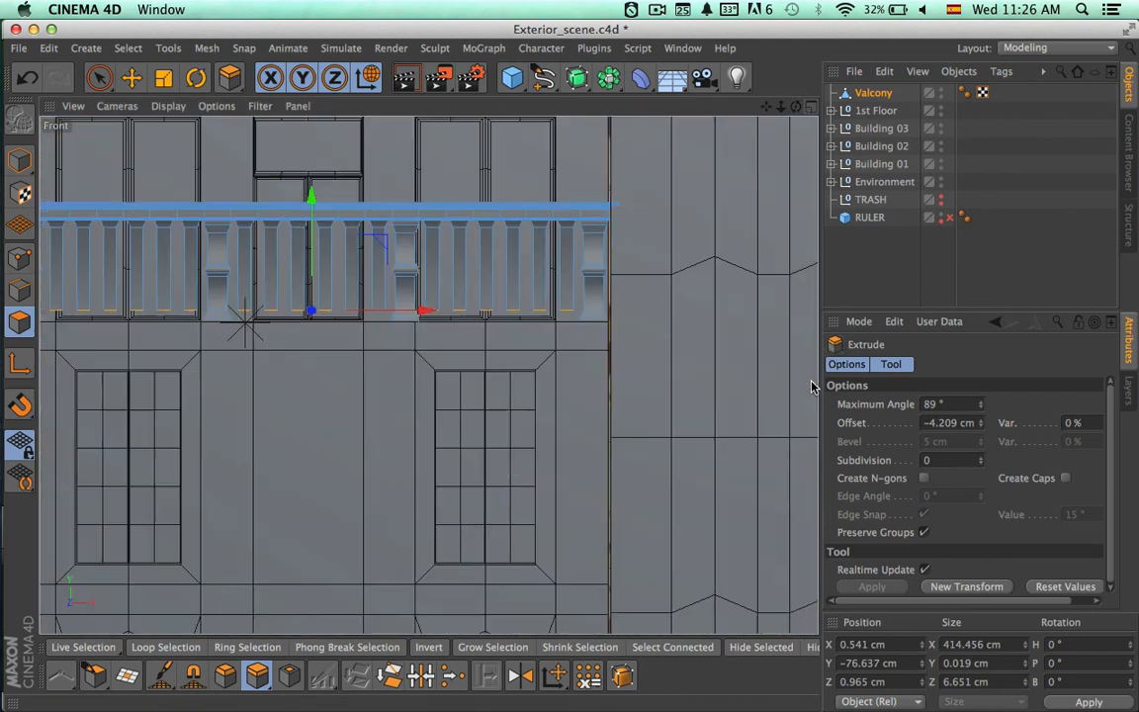
pyautogui.scroll(6, 504, 323)
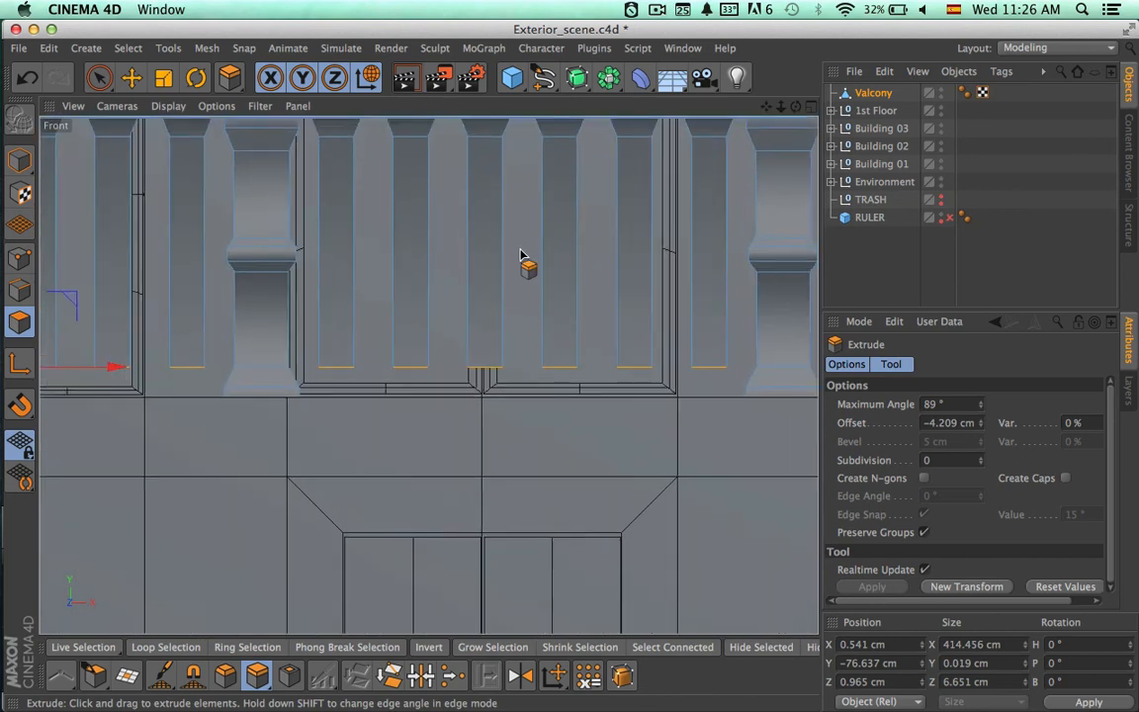
pyautogui.keyDown('alt'); pyautogui.moveTo(361, 274); pyautogui.dragTo(448, 283, button='middle'); pyautogui.keyUp('alt')
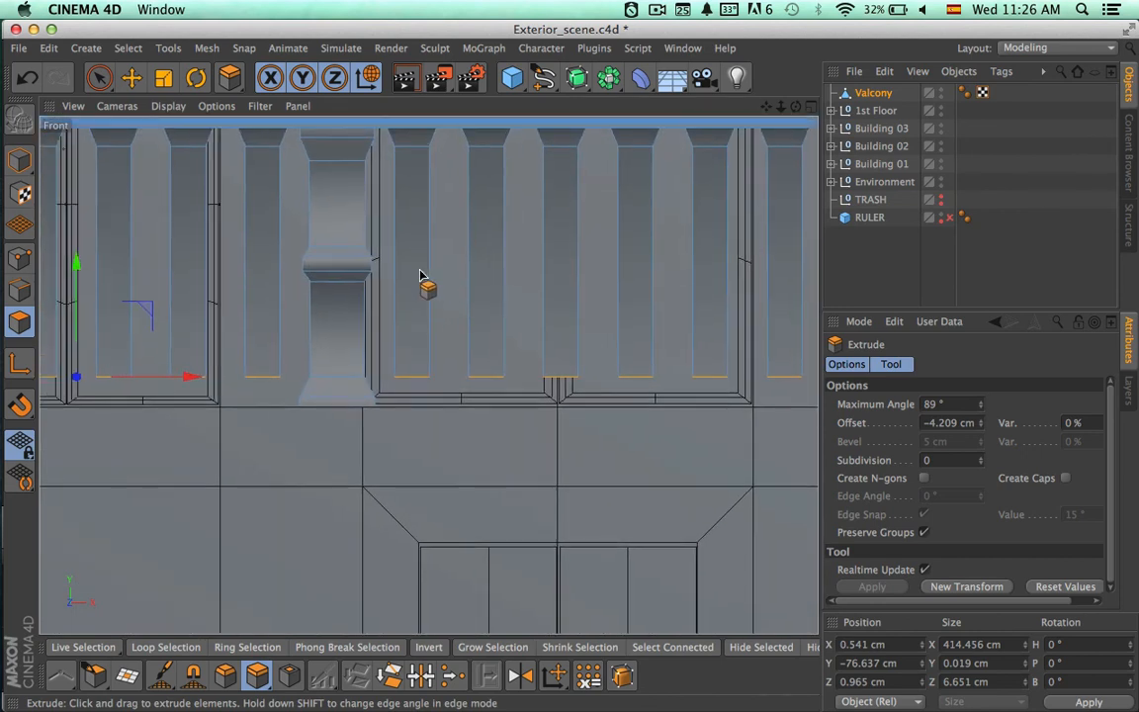
pyautogui.moveTo(77, 264); pyautogui.dragTo(78, 273)
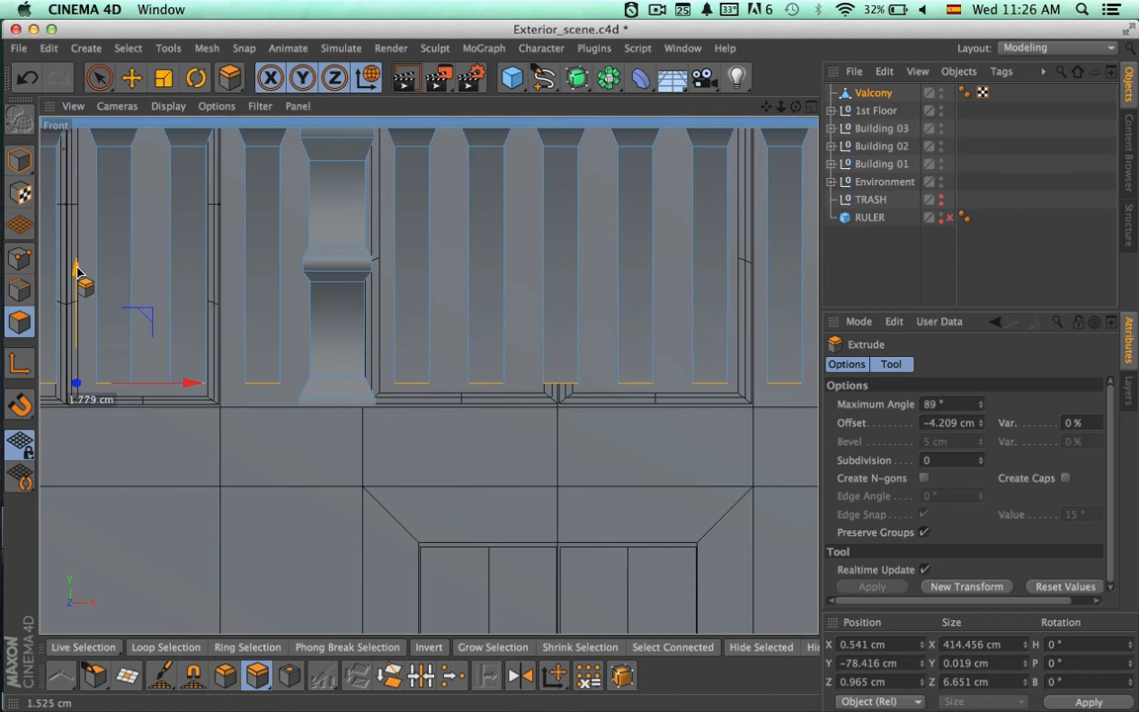
pyautogui.moveTo(77, 270); pyautogui.dragTo(79, 272)
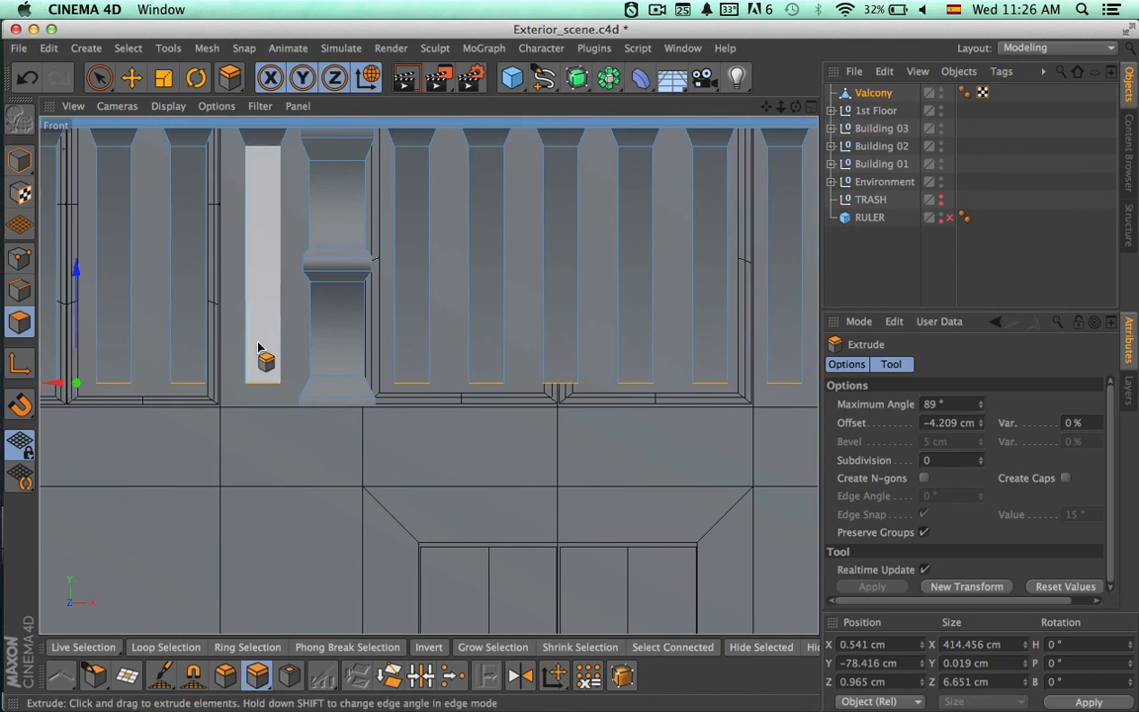
# - In the maximized Top view, try an Extrude Inner of about -7.3 cm on the balusters' bottom faces and undo it
pyautogui.click(809, 110)
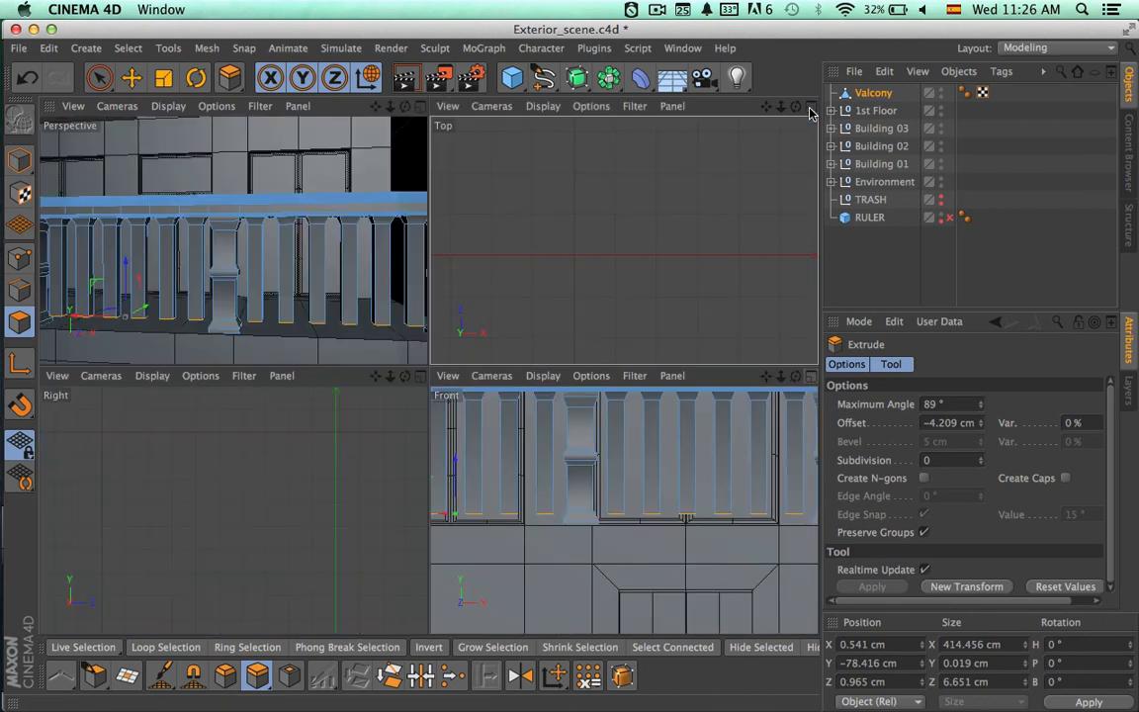
pyautogui.click(809, 107)
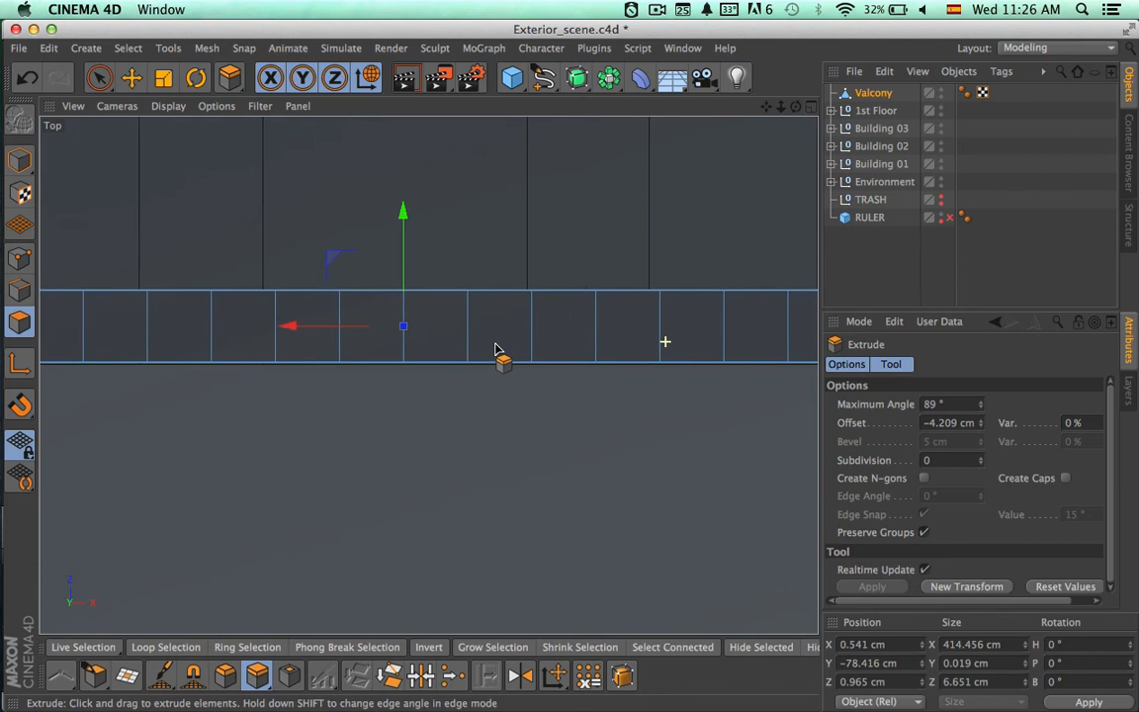
pyautogui.keyDown('alt'); pyautogui.moveTo(495, 348); pyautogui.dragTo(452, 346, button='right'); pyautogui.keyUp('alt')
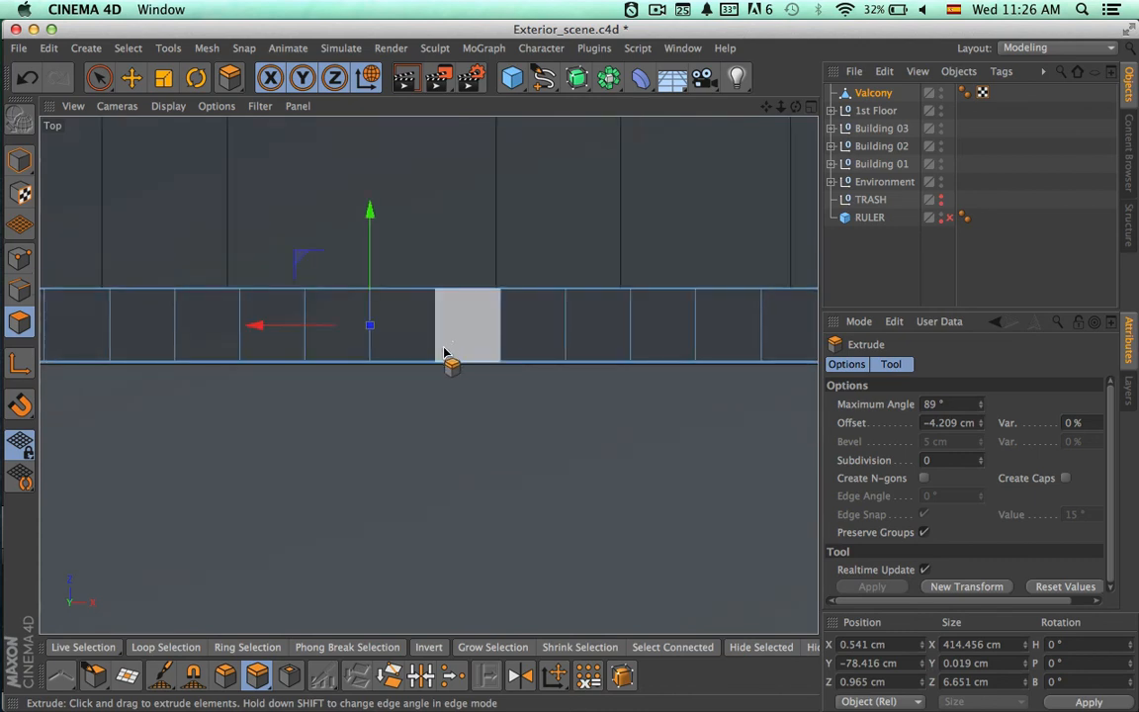
pyautogui.click(289, 675)
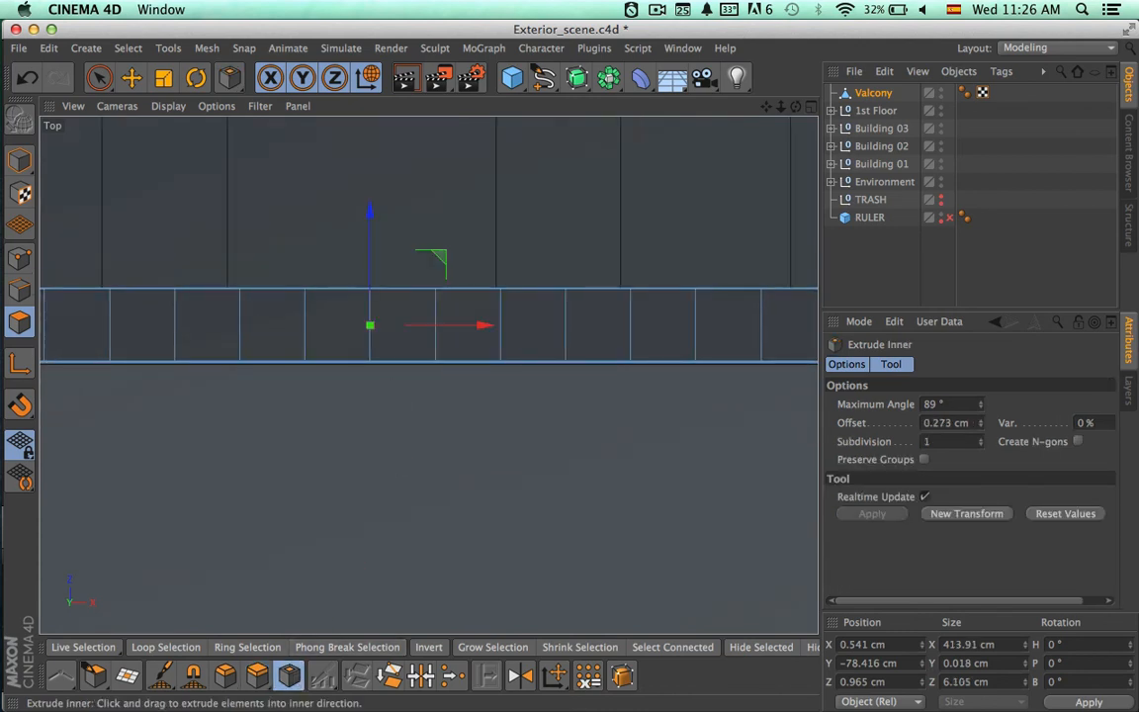
pyautogui.moveTo(402, 373); pyautogui.dragTo(395, 374)
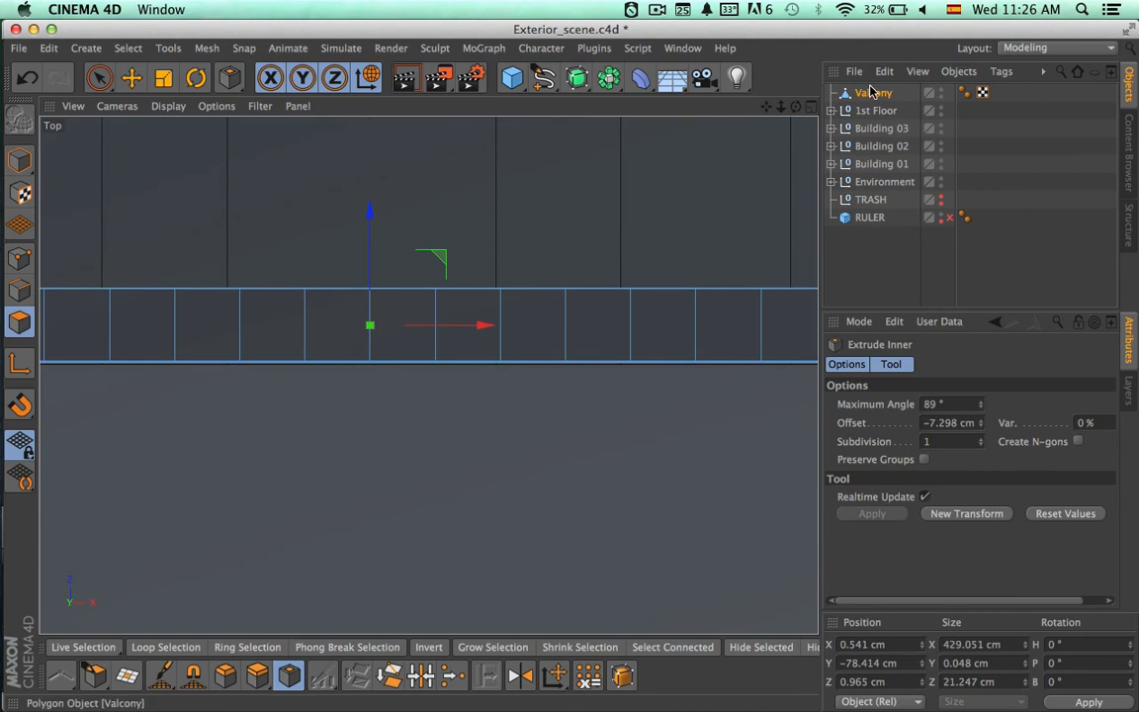
pyautogui.press('super+z')
# - Turn on X-Ray for the railing and flare each baluster's bottom face outward with Extrude Inner to an overall depth of about 11.3 cm
pyautogui.click(875, 94)
pyautogui.click(936, 508)
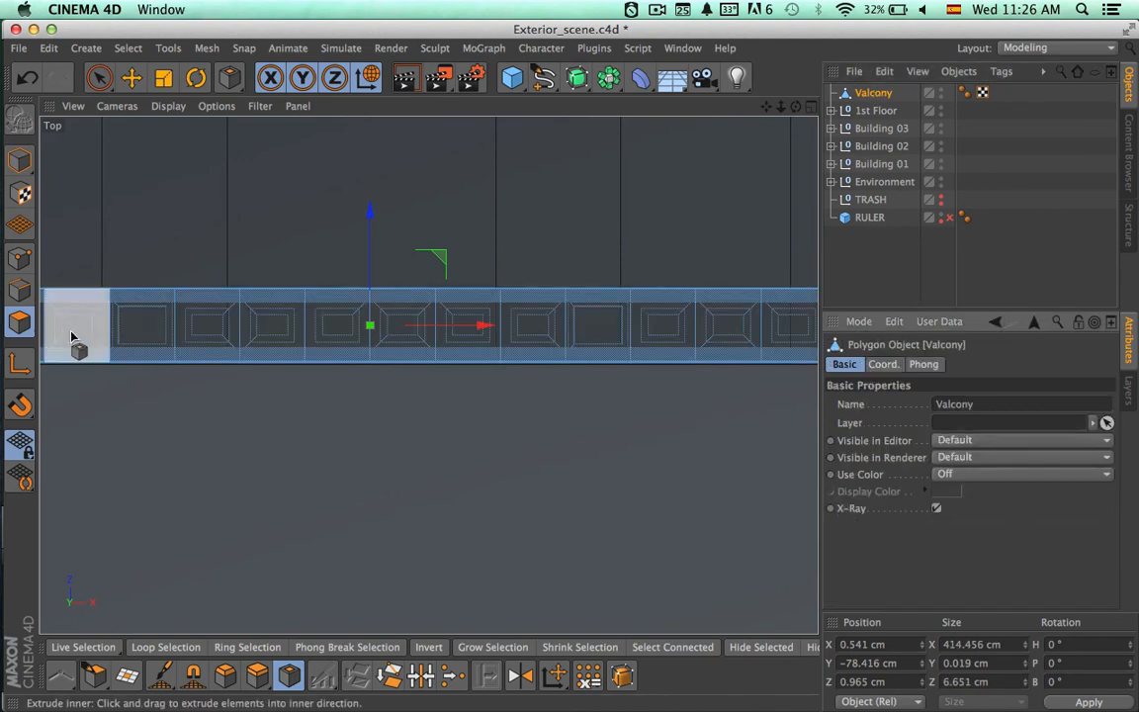
pyautogui.moveTo(391, 436)
pyautogui.mouseDown()
pyautogui.moveTo(378, 436)
pyautogui.moveTo(390, 441)
pyautogui.mouseUp()
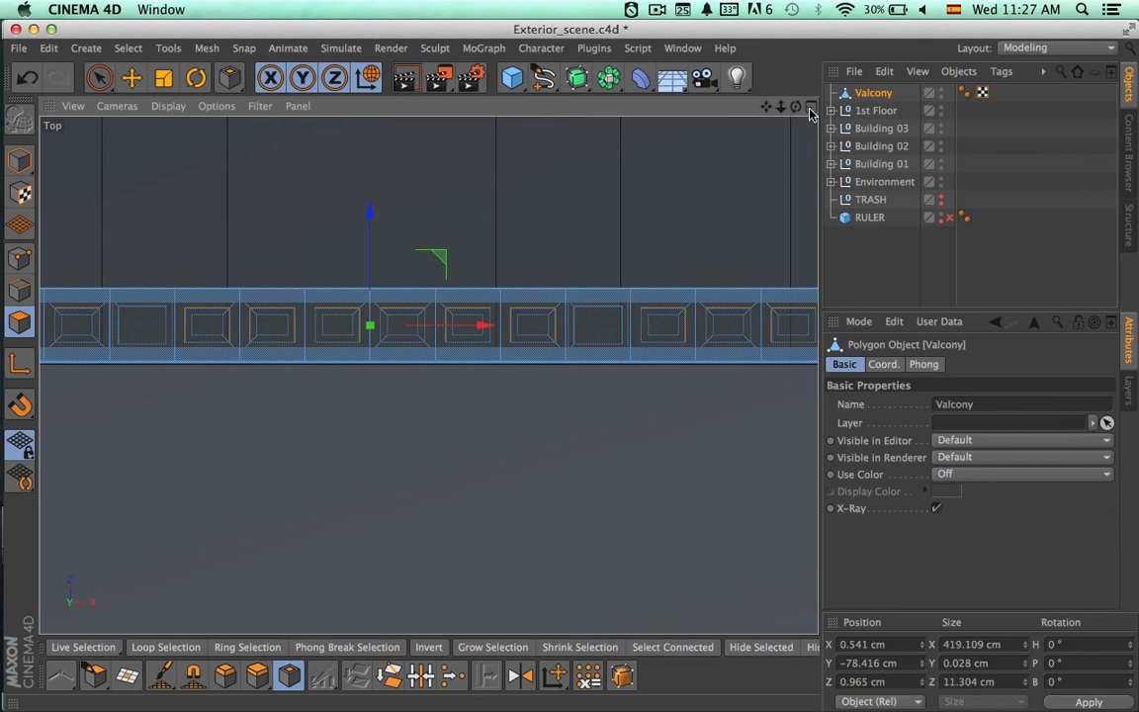
# - In the maximized Front view, lower the flared bottom faces to Y about -85.79 cm so the baluster feet meet the balcony floor
pyautogui.middleClick(649, 308)
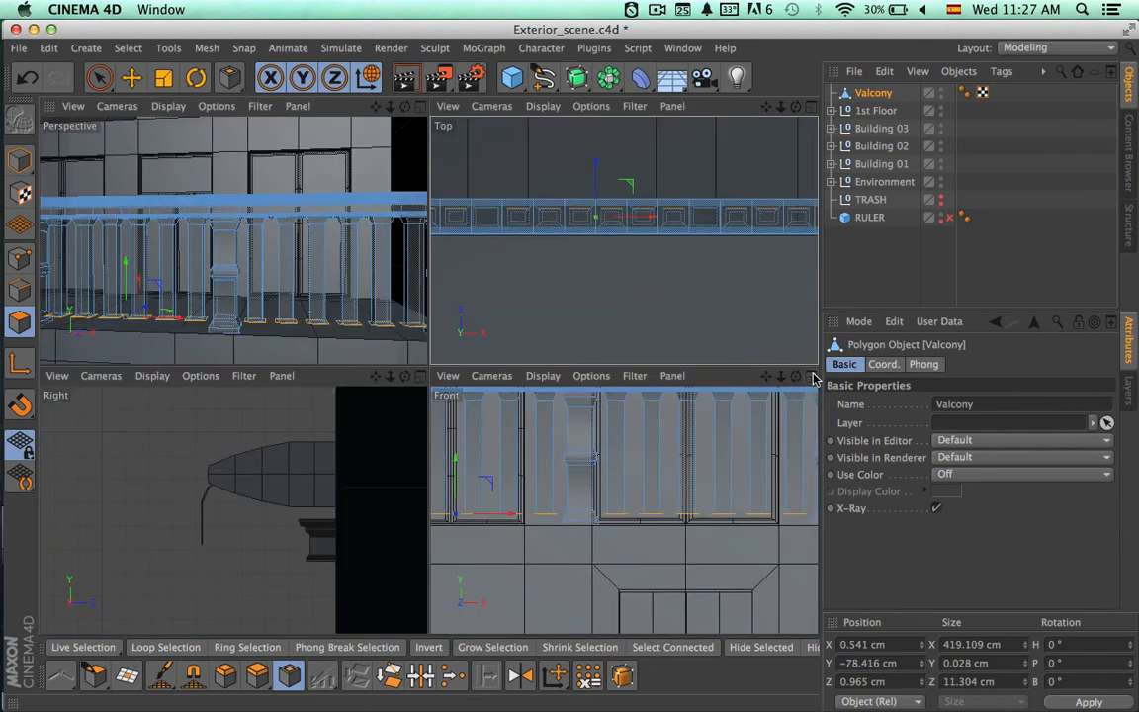
pyautogui.middleClick(742, 377)
pyautogui.press('9')
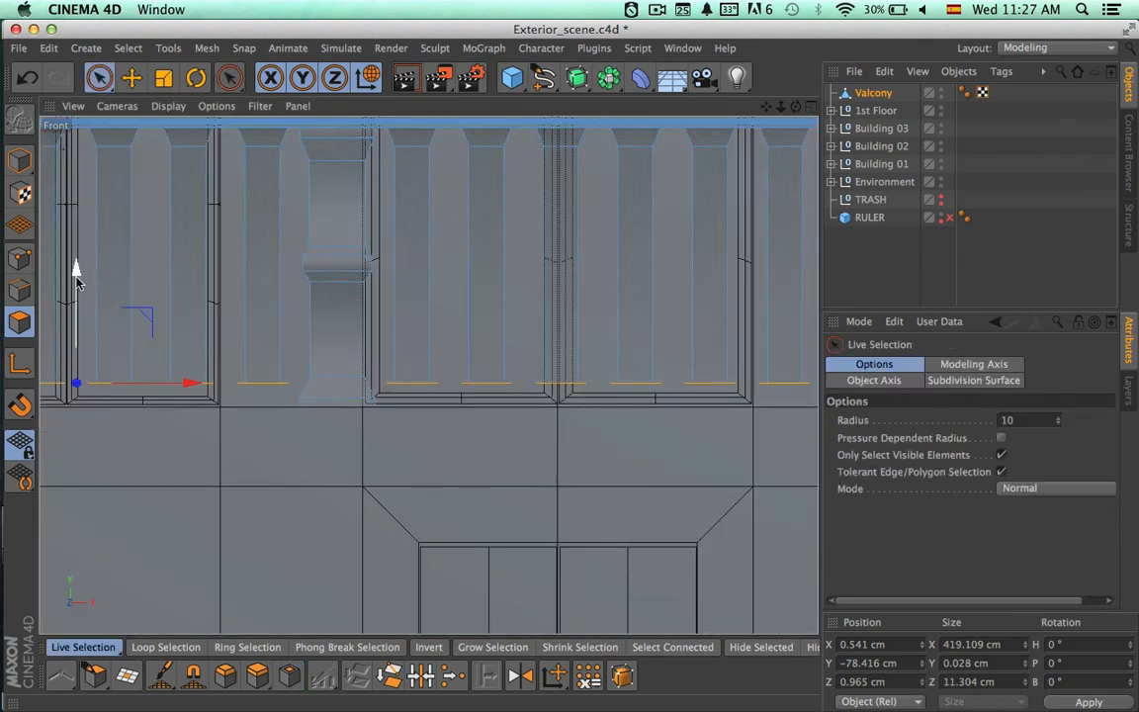
pyautogui.moveTo(77, 284); pyautogui.dragTo(81, 302)
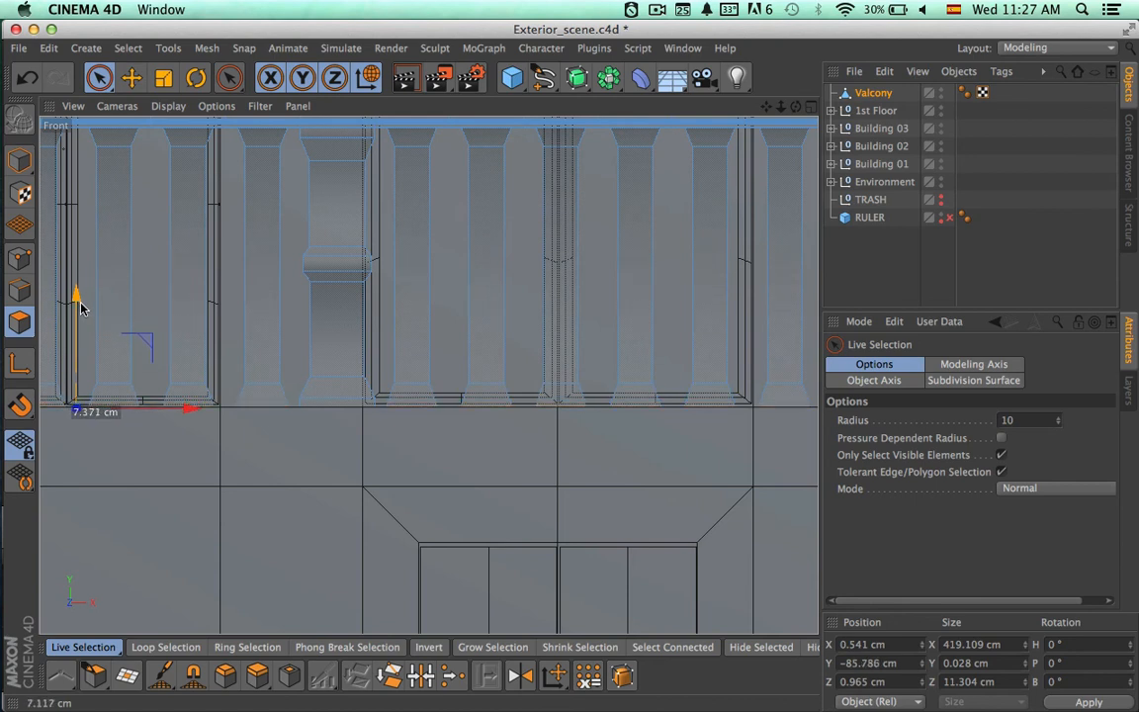
pyautogui.moveTo(81, 307); pyautogui.dragTo(81, 307)
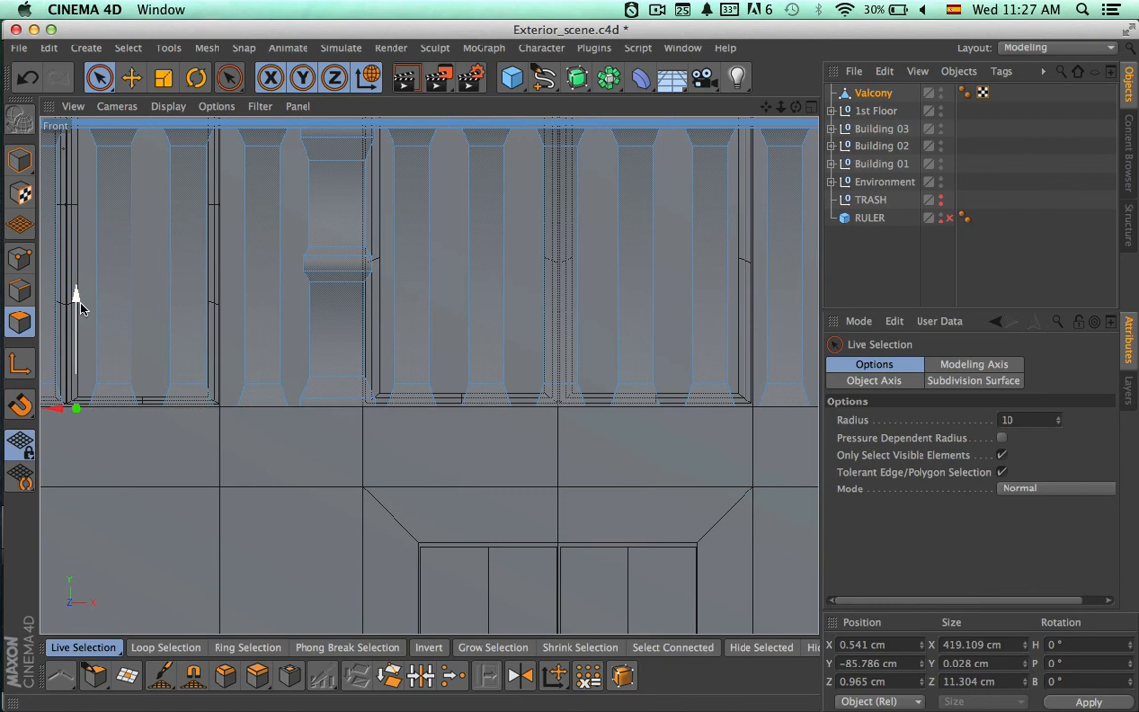
# - In Points mode with Only Select Visible Elements off, select the points above the flared feet of the balusters in the rightmost bay
pyautogui.click(19, 265)
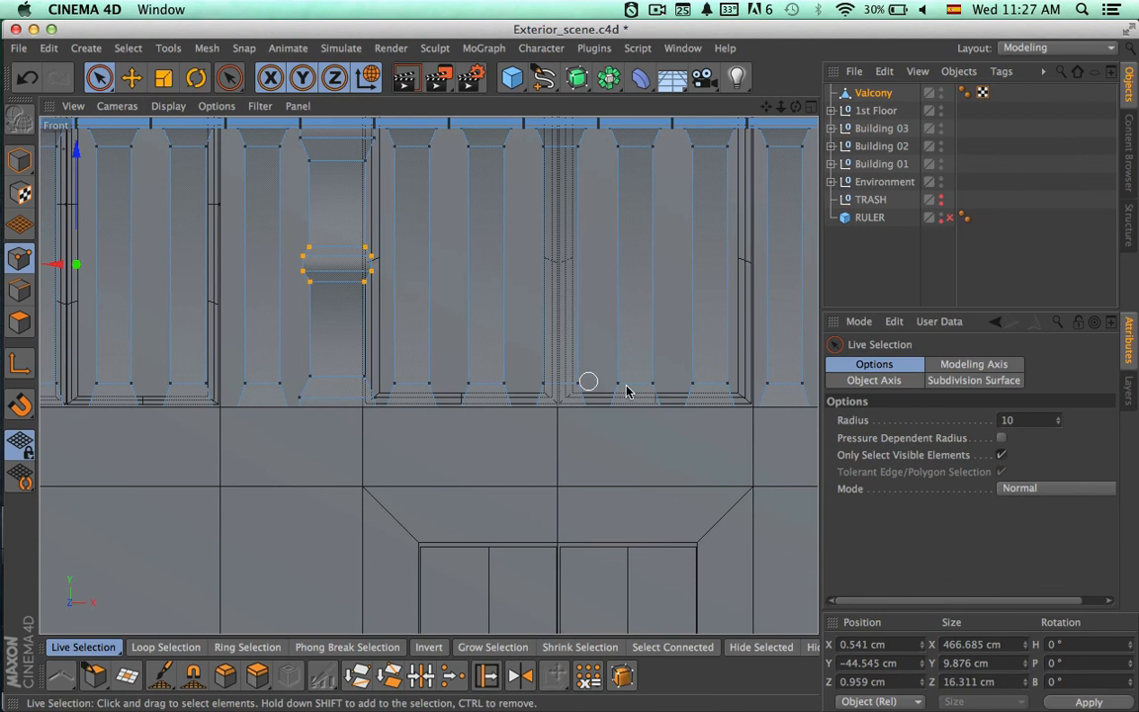
pyautogui.click(1001, 455)
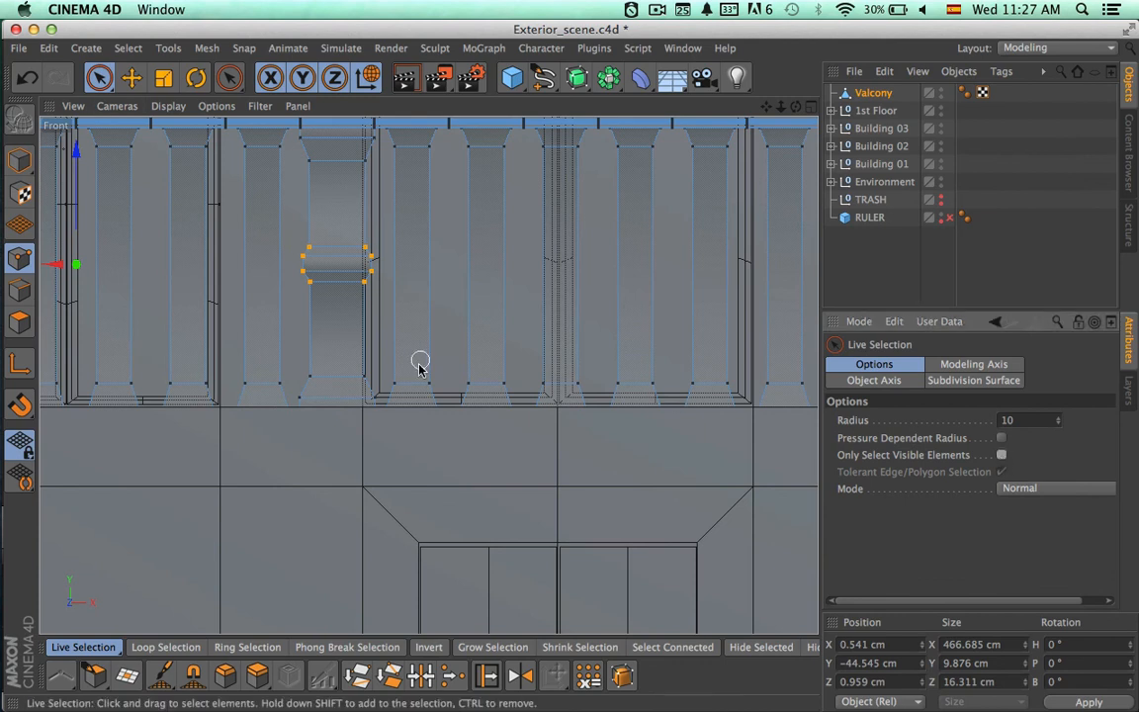
pyautogui.click(396, 383)
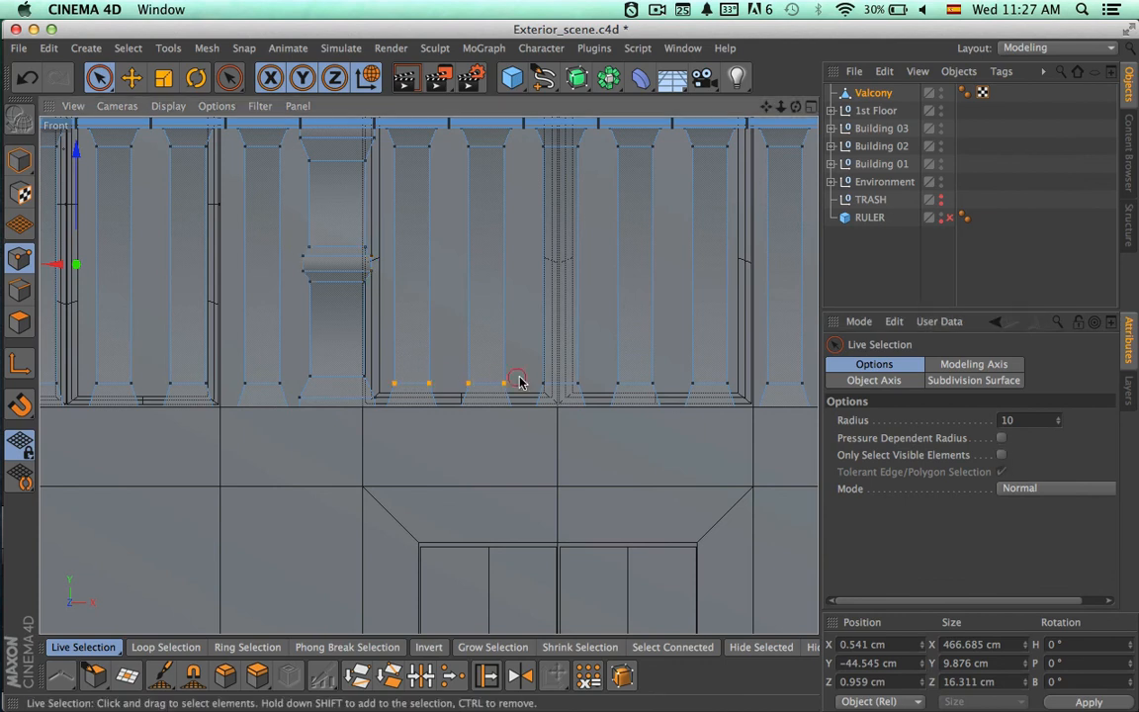
pyautogui.moveTo(573, 385); pyautogui.dragTo(646, 387)
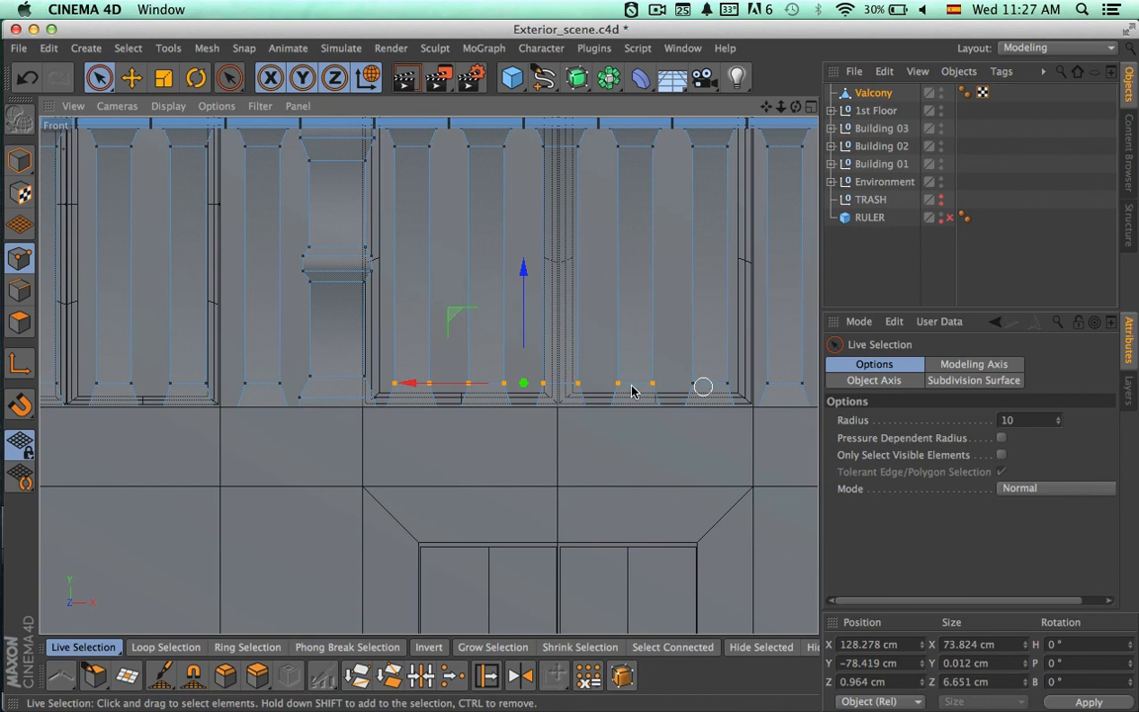
pyautogui.moveTo(631, 390); pyautogui.dragTo(319, 393, button='middle')
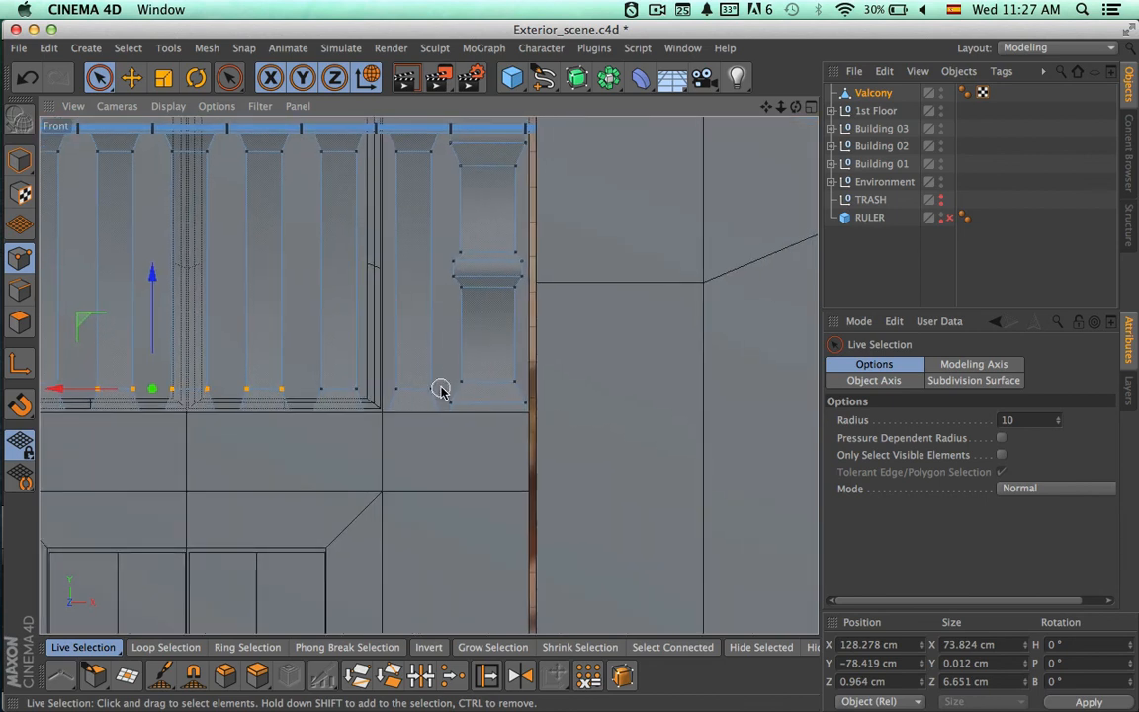
pyautogui.keyDown('shift'); pyautogui.click(313, 389); pyautogui.keyUp('shift')
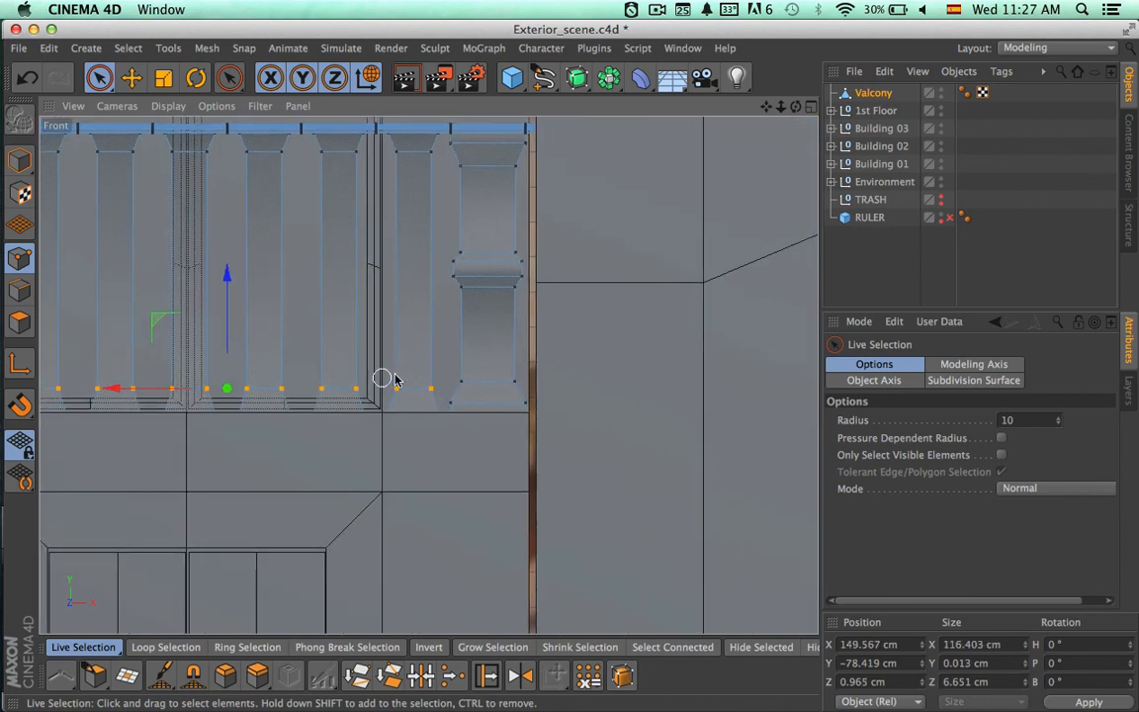
# - Add the matching points of the middle and leftmost bays' balusters to the selection and lower them all to Y about -79.39 cm
pyautogui.keyDown('alt'); pyautogui.moveTo(356, 355); pyautogui.dragTo(734, 366, button='middle'); pyautogui.keyUp('alt')
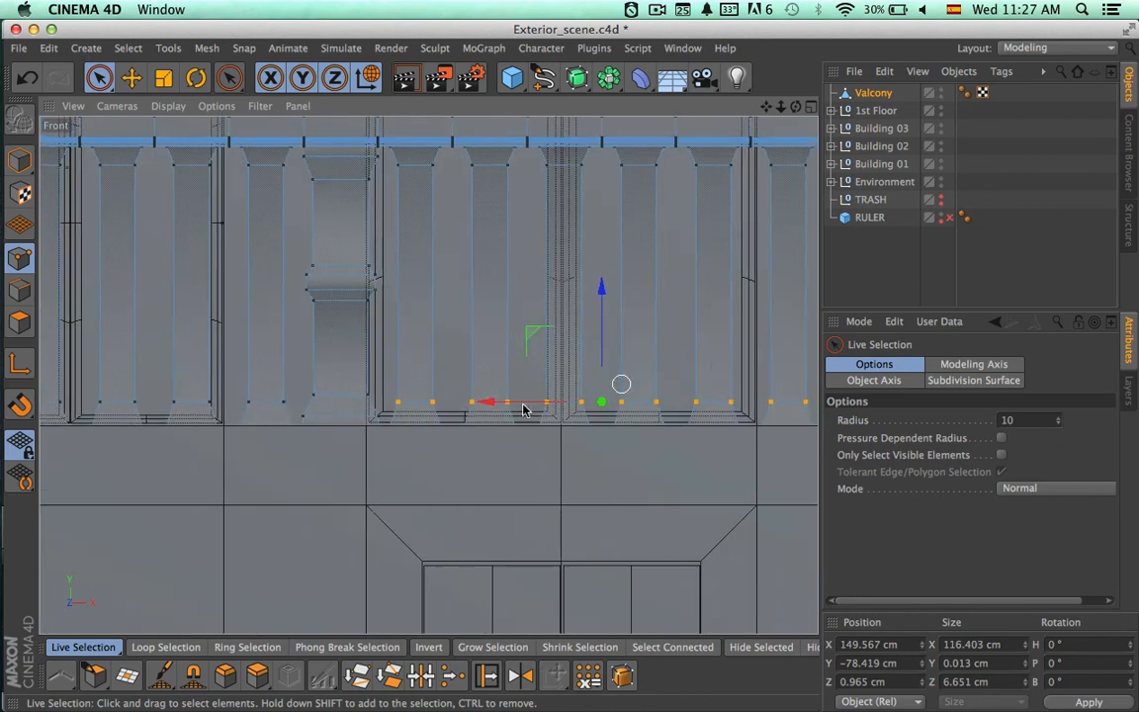
pyautogui.keyDown('alt'); pyautogui.moveTo(455, 411); pyautogui.dragTo(792, 409, button='middle'); pyautogui.keyUp('alt')
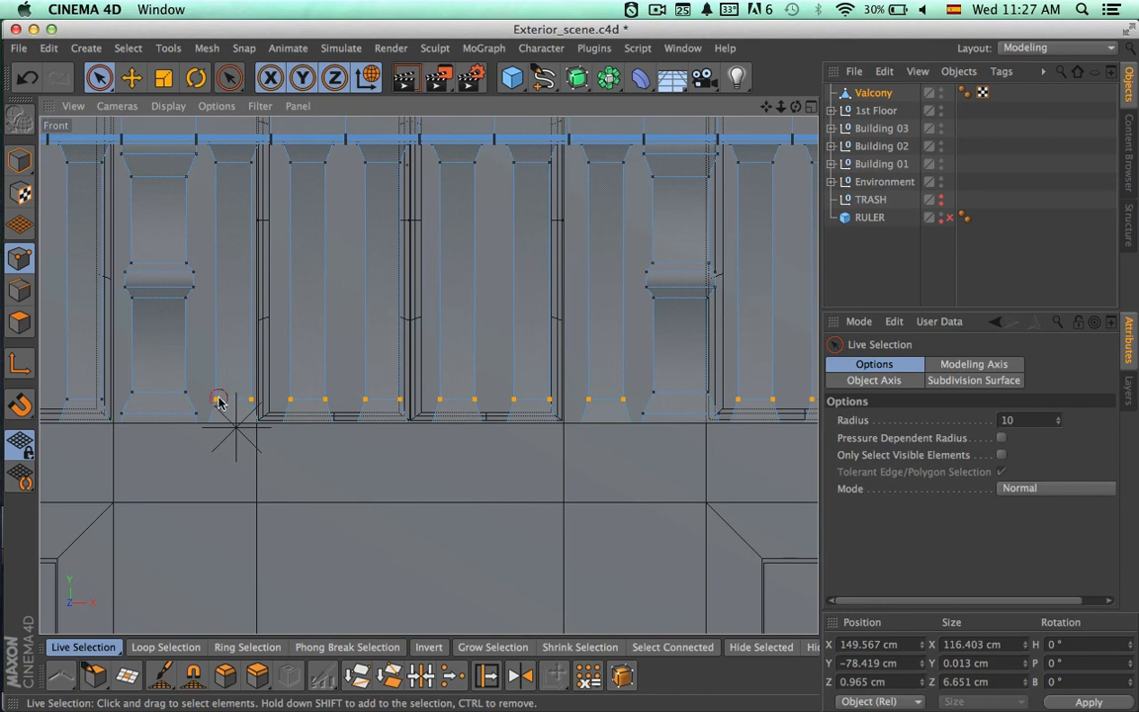
pyautogui.keyDown('shift'); pyautogui.moveTo(220, 402); pyautogui.dragTo(309, 405); pyautogui.keyUp('shift')
pyautogui.keyDown('alt'); pyautogui.moveTo(391, 388); pyautogui.dragTo(725, 405, button='middle'); pyautogui.keyUp('alt')
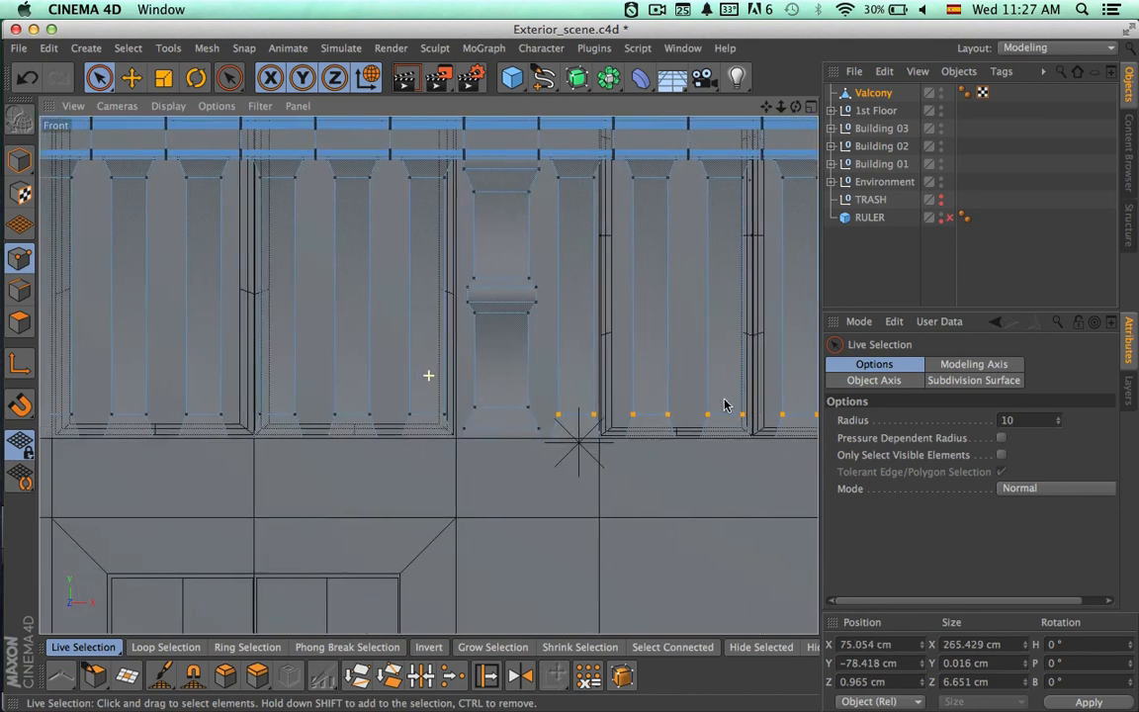
pyautogui.keyDown('alt'); pyautogui.moveTo(641, 427); pyautogui.dragTo(800, 420, button='middle'); pyautogui.keyUp('alt')
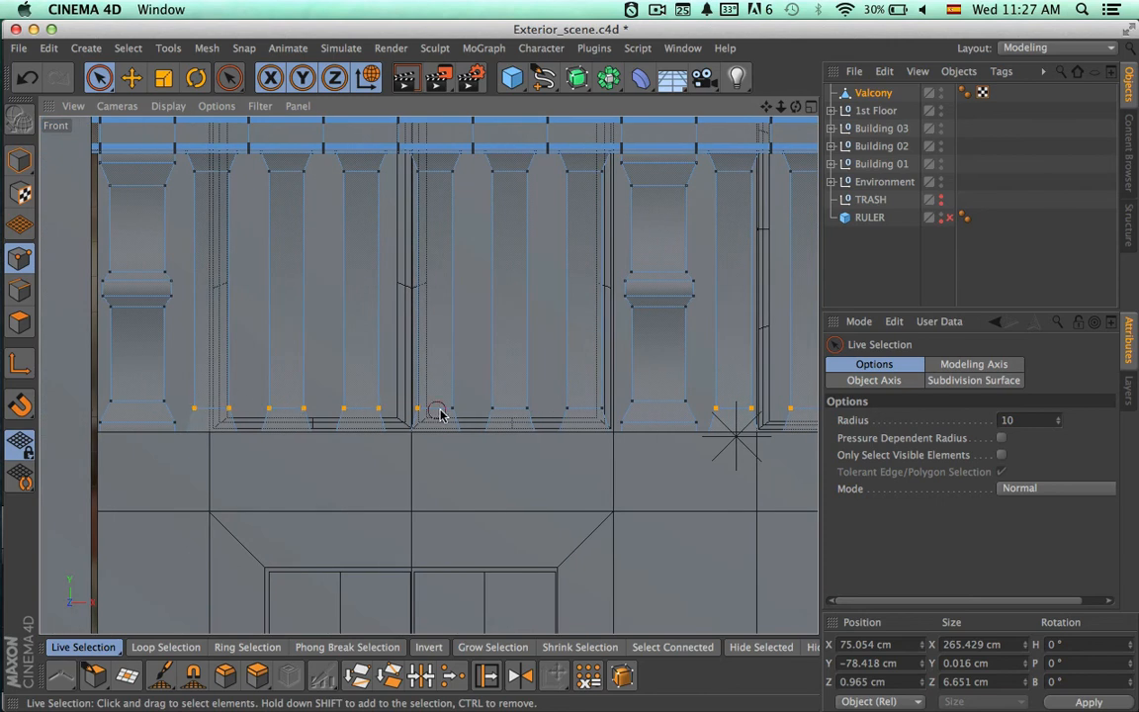
pyautogui.keyDown('alt'); pyautogui.moveTo(634, 423); pyautogui.dragTo(288, 405, button='middle'); pyautogui.keyUp('alt')
pyautogui.moveTo(579, 299); pyautogui.dragTo(578, 304)
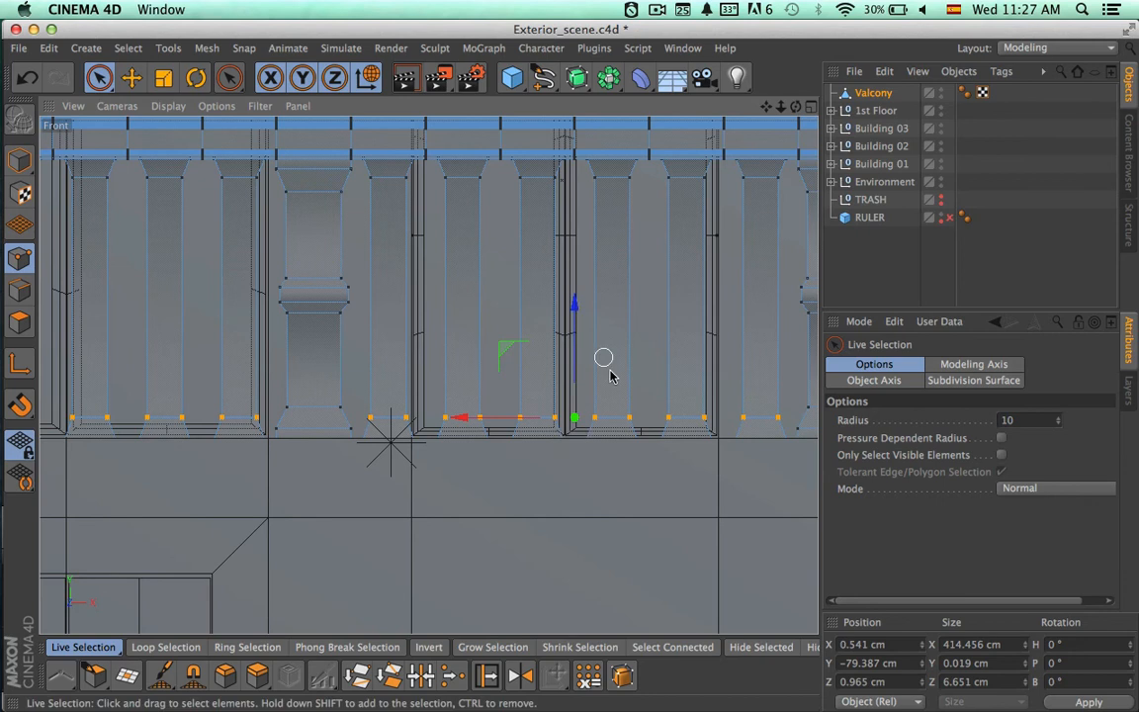
# - Examine the whole railing in the Front and Perspective views, checking the baluster feet up close and comparing X-Ray off and on
pyautogui.scroll(-4, 605, 363)
pyautogui.keyDown('alt'); pyautogui.moveTo(358, 463); pyautogui.dragTo(288, 461, button='middle'); pyautogui.keyUp('alt')
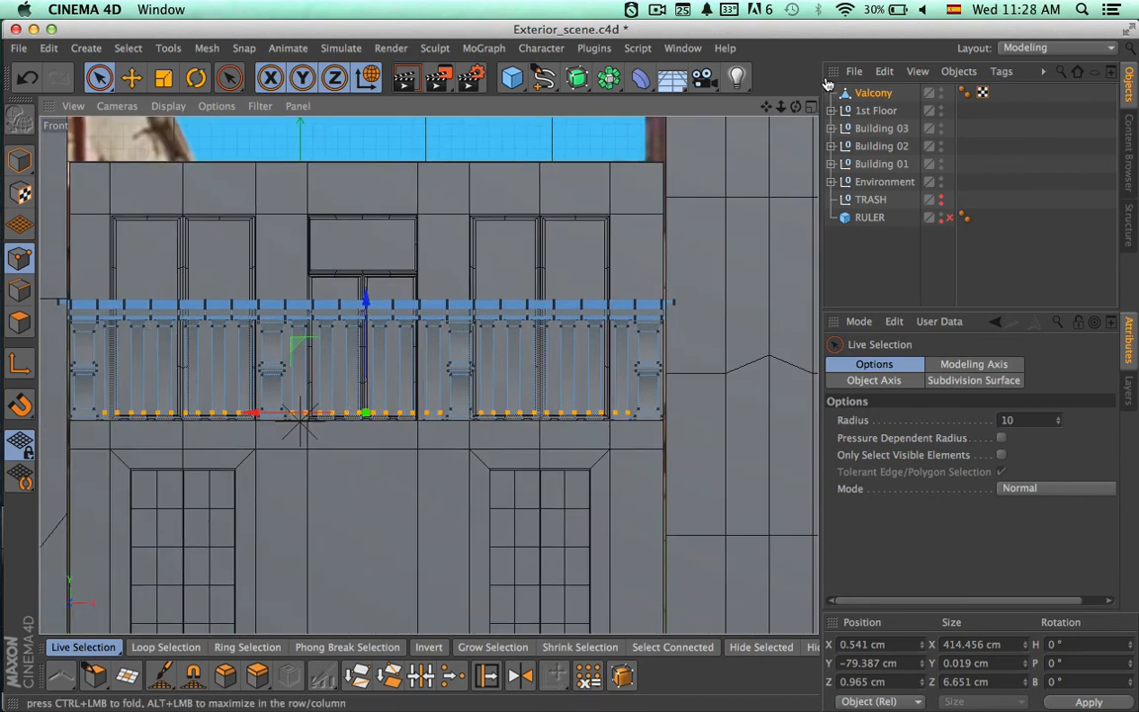
pyautogui.click(809, 106)
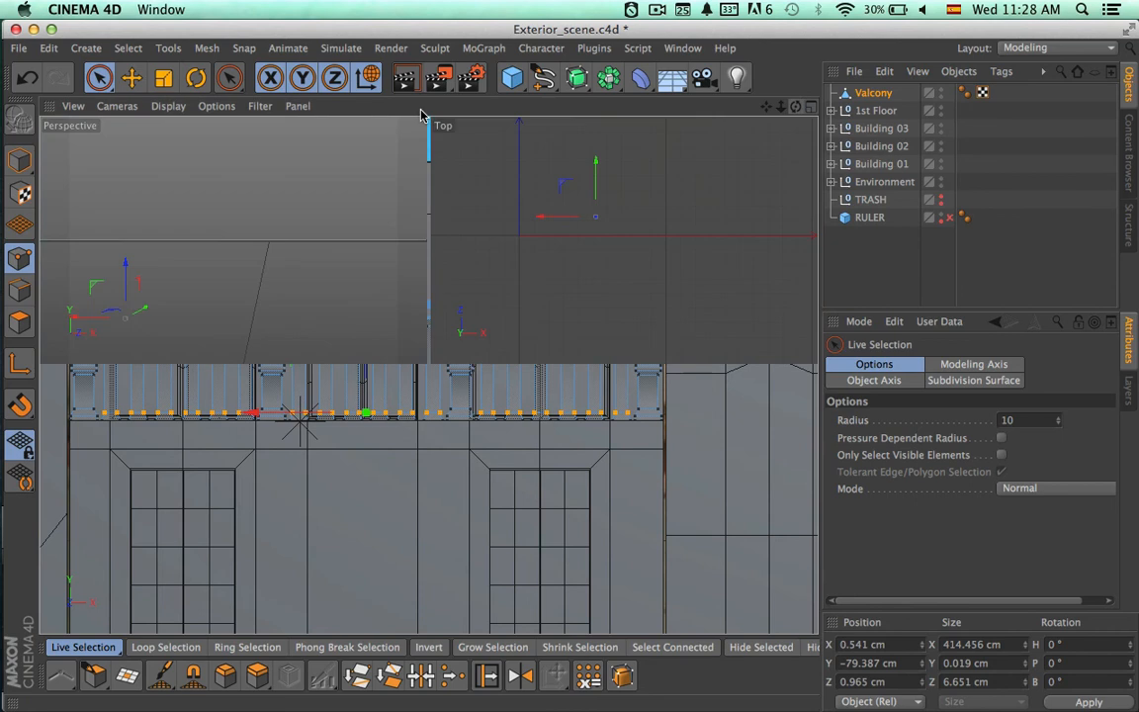
pyautogui.click(422, 108)
pyautogui.keyDown('alt'); pyautogui.moveTo(529, 432); pyautogui.dragTo(457, 466); pyautogui.keyUp('alt')
pyautogui.keyDown('alt'); pyautogui.moveTo(380, 542); pyautogui.dragTo(698, 562); pyautogui.keyUp('alt')
pyautogui.keyDown('alt'); pyautogui.moveTo(698, 562); pyautogui.dragTo(716, 534, button='middle'); pyautogui.keyUp('alt')
pyautogui.click(873, 94)
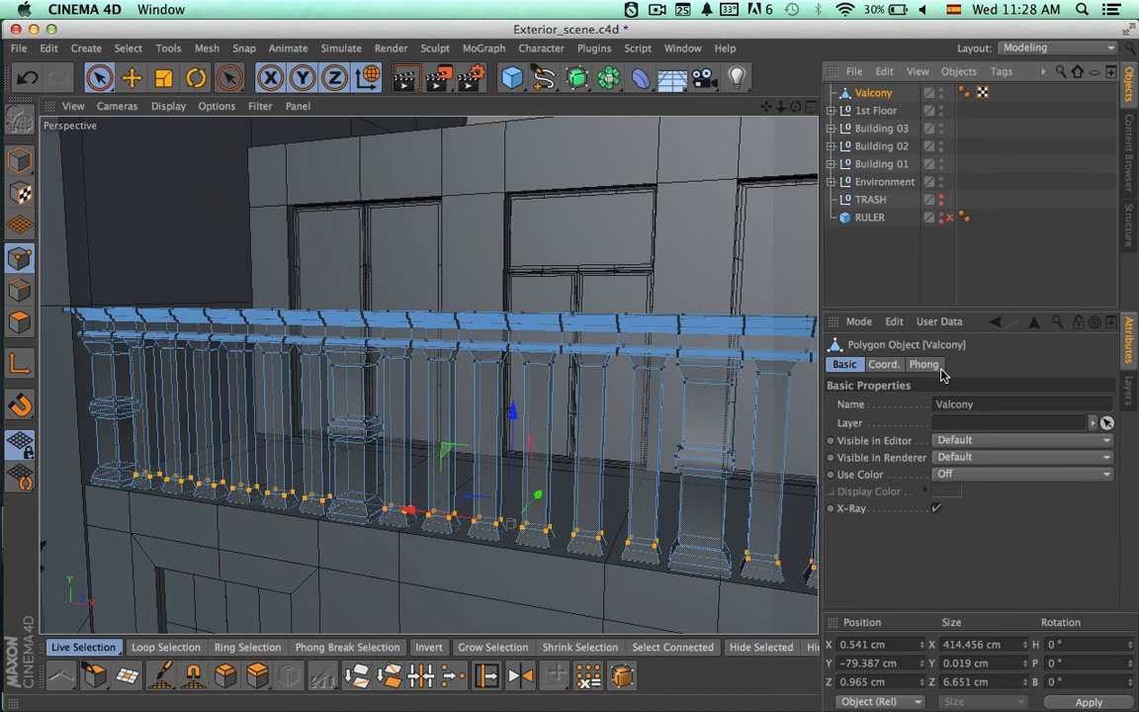
pyautogui.click(935, 508)
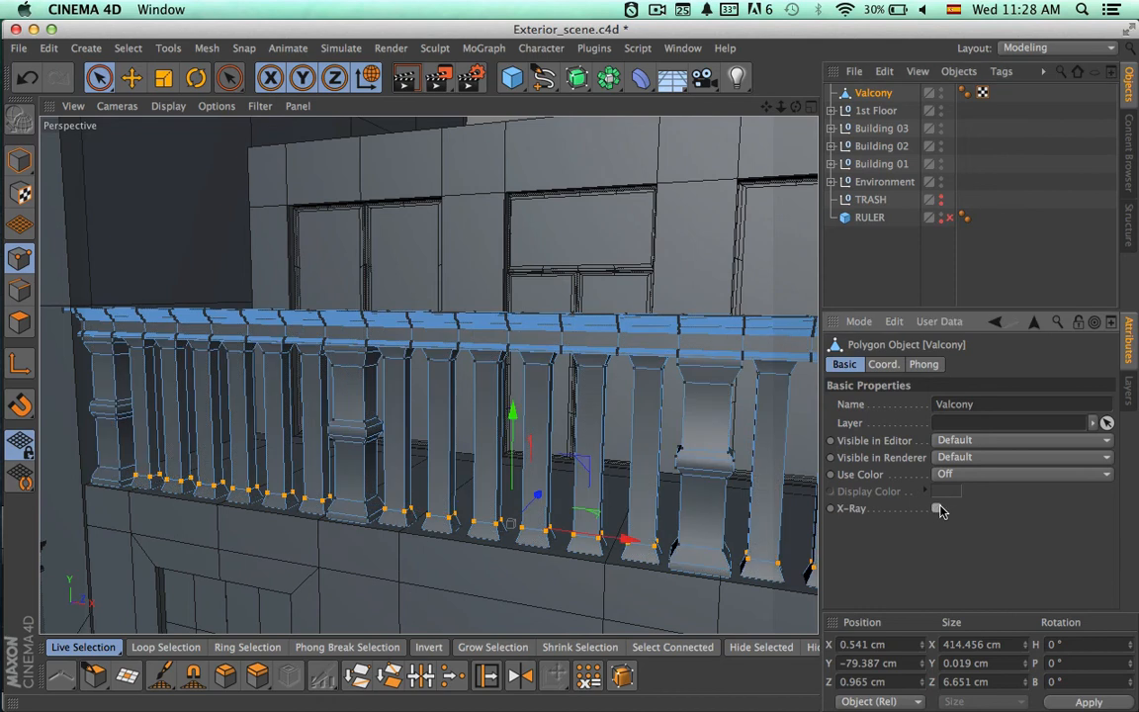
pyautogui.click(936, 508)
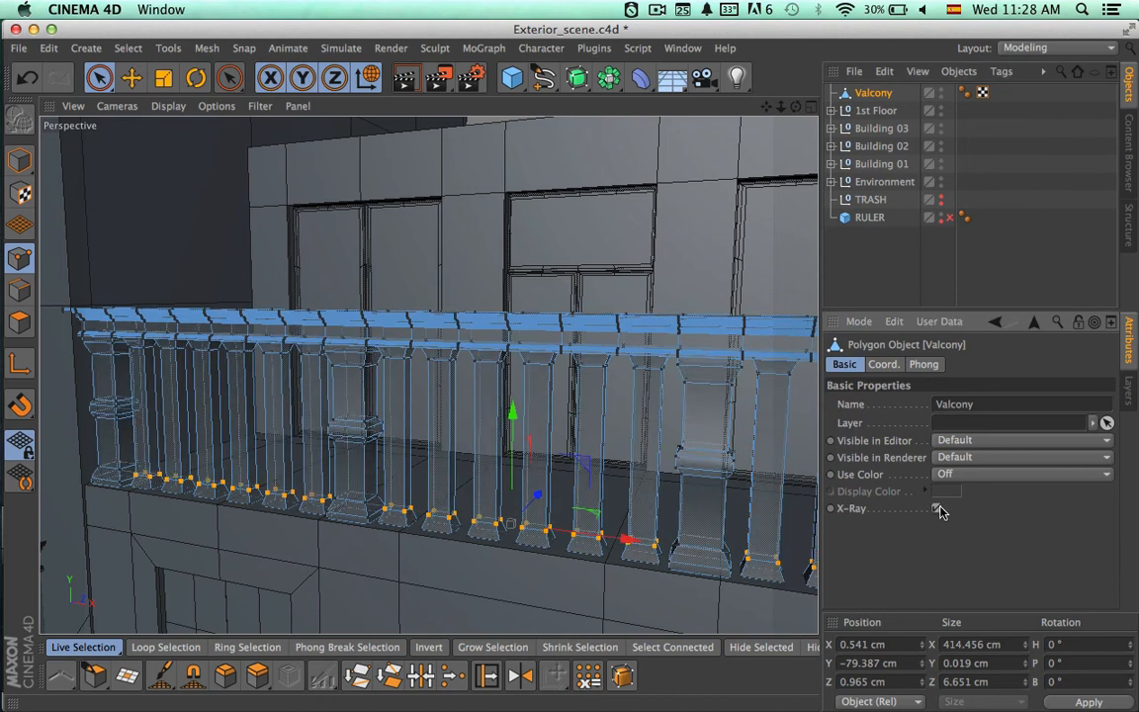
pyautogui.scroll(6, 568, 489)
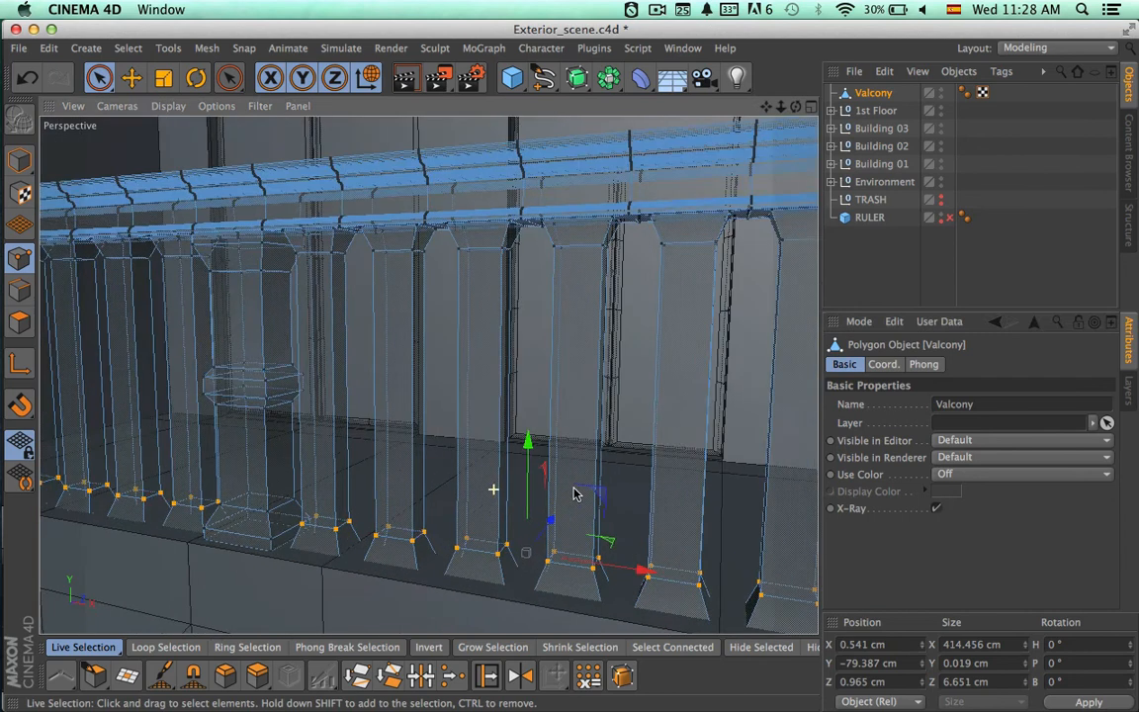
pyautogui.keyDown('alt'); pyautogui.moveTo(470, 514); pyautogui.dragTo(679, 517, button='middle'); pyautogui.keyUp('alt')
pyautogui.keyDown('alt'); pyautogui.moveTo(465, 488); pyautogui.dragTo(578, 490, button='middle'); pyautogui.keyUp('alt')
pyautogui.scroll(5, 192, 472)
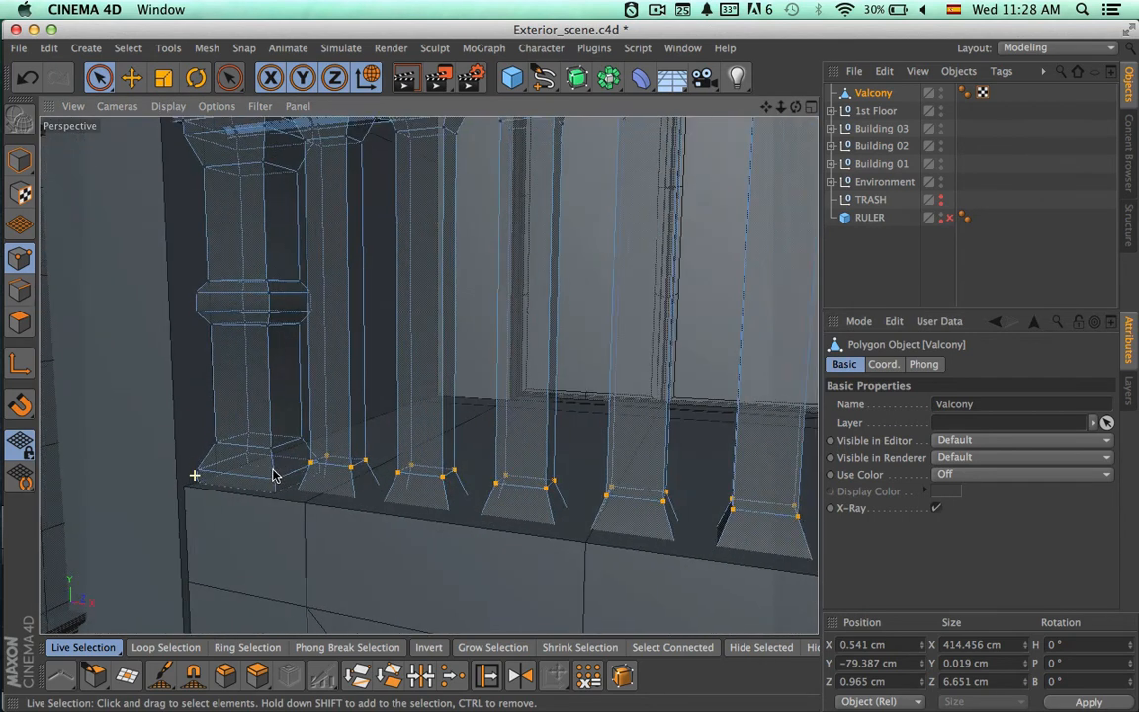
pyautogui.keyDown('alt'); pyautogui.moveTo(275, 401); pyautogui.dragTo(358, 438); pyautogui.keyUp('alt')
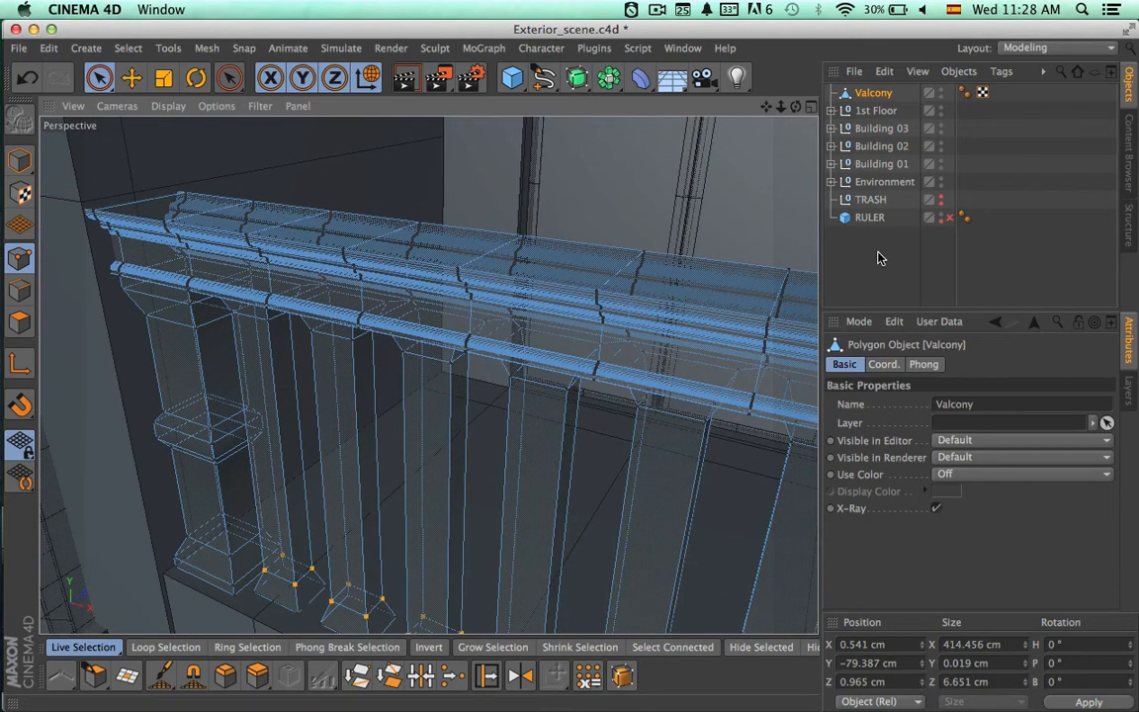
# - Turn off X-Ray for the railing, deselect it, and review the balcony in perspective together with the neighbouring buildings
pyautogui.click(936, 508)
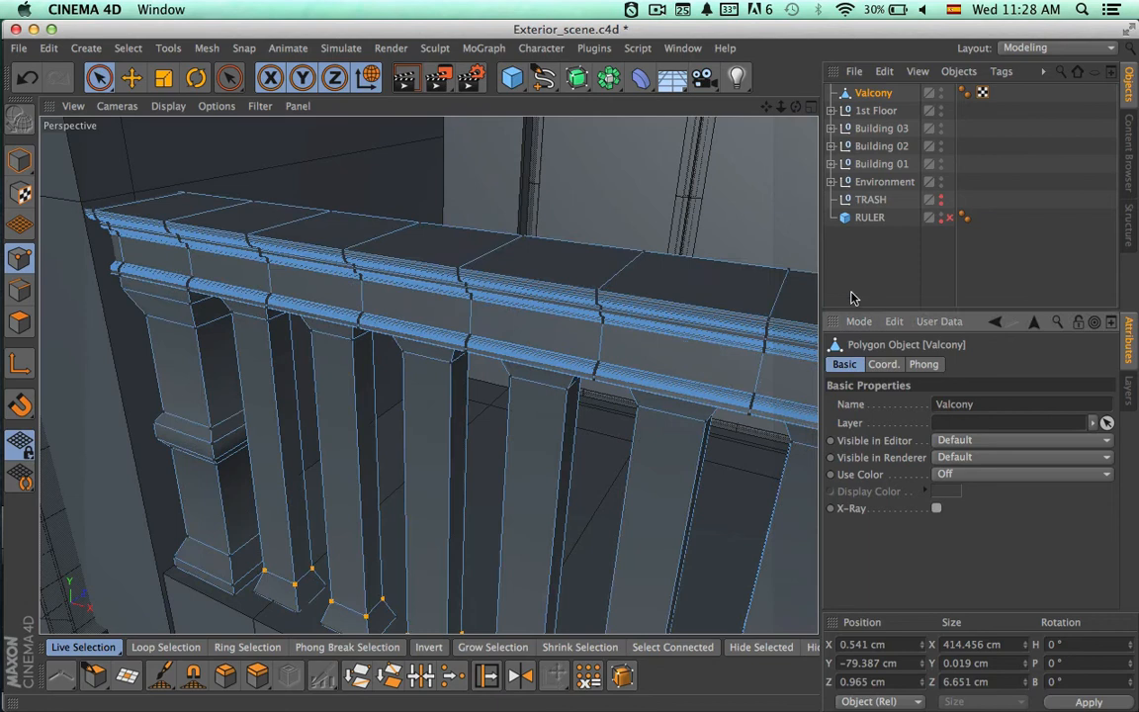
pyautogui.click(851, 292)
pyautogui.keyDown('alt'); pyautogui.moveTo(699, 387); pyautogui.dragTo(433, 381, button='right'); pyautogui.keyUp('alt')
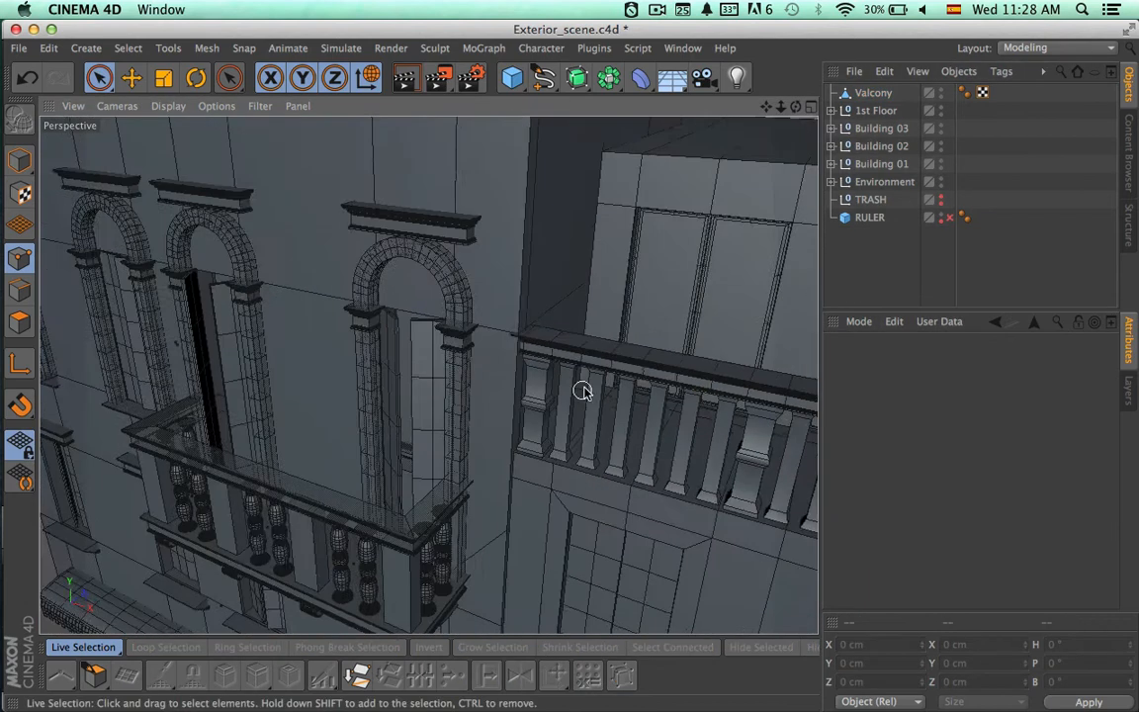
pyautogui.keyDown('alt'); pyautogui.moveTo(583, 391); pyautogui.dragTo(368, 310, button='middle'); pyautogui.keyUp('alt')
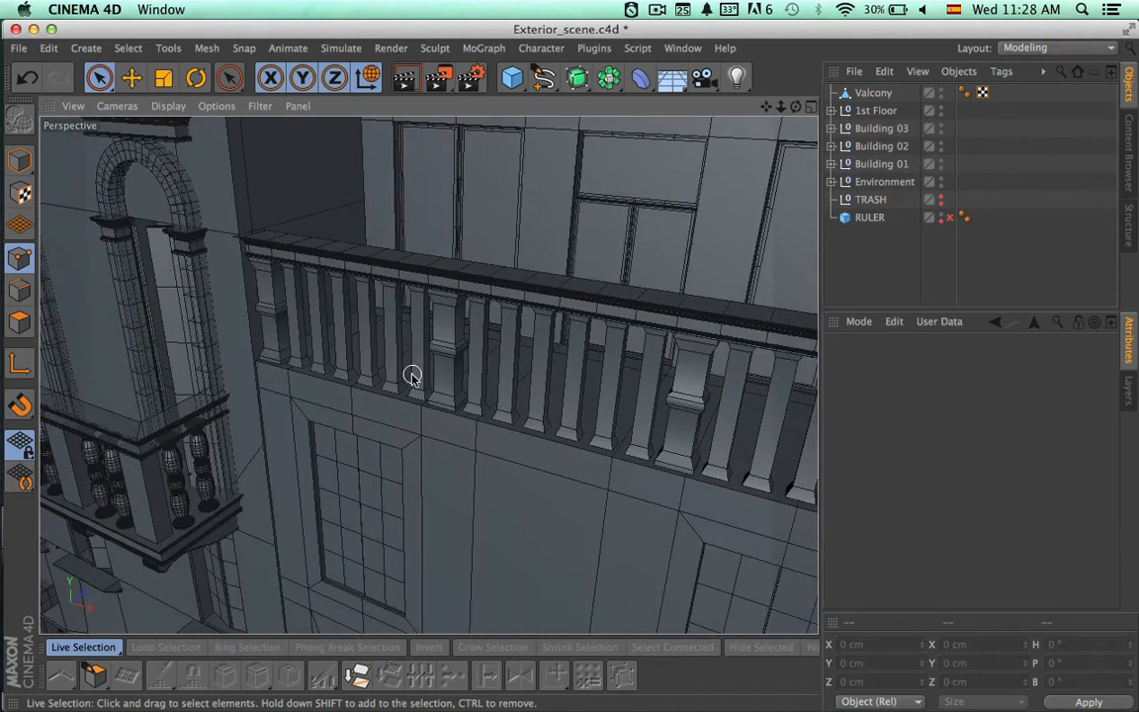
pyautogui.keyDown('alt'); pyautogui.moveTo(413, 376); pyautogui.dragTo(645, 274); pyautogui.keyUp('alt')
pyautogui.keyDown('alt'); pyautogui.moveTo(630, 345); pyautogui.dragTo(301, 343, button='right'); pyautogui.keyUp('alt')
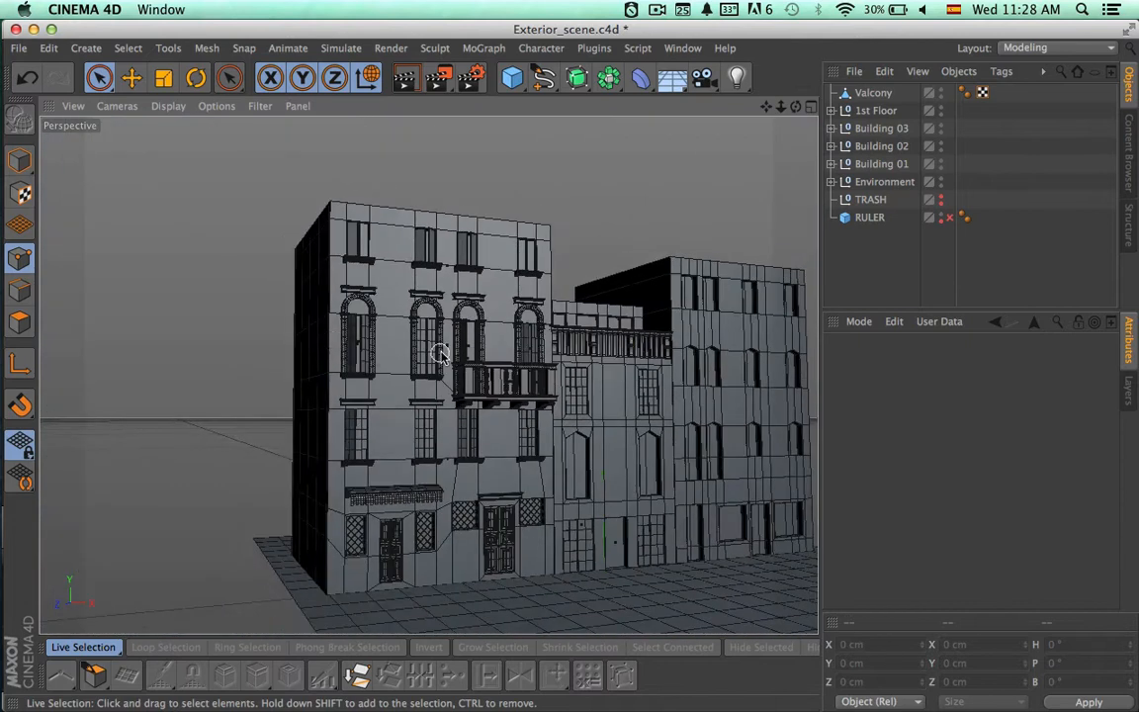
pyautogui.keyDown('alt'); pyautogui.moveTo(440, 352); pyautogui.dragTo(321, 335, button='middle'); pyautogui.keyUp('alt')
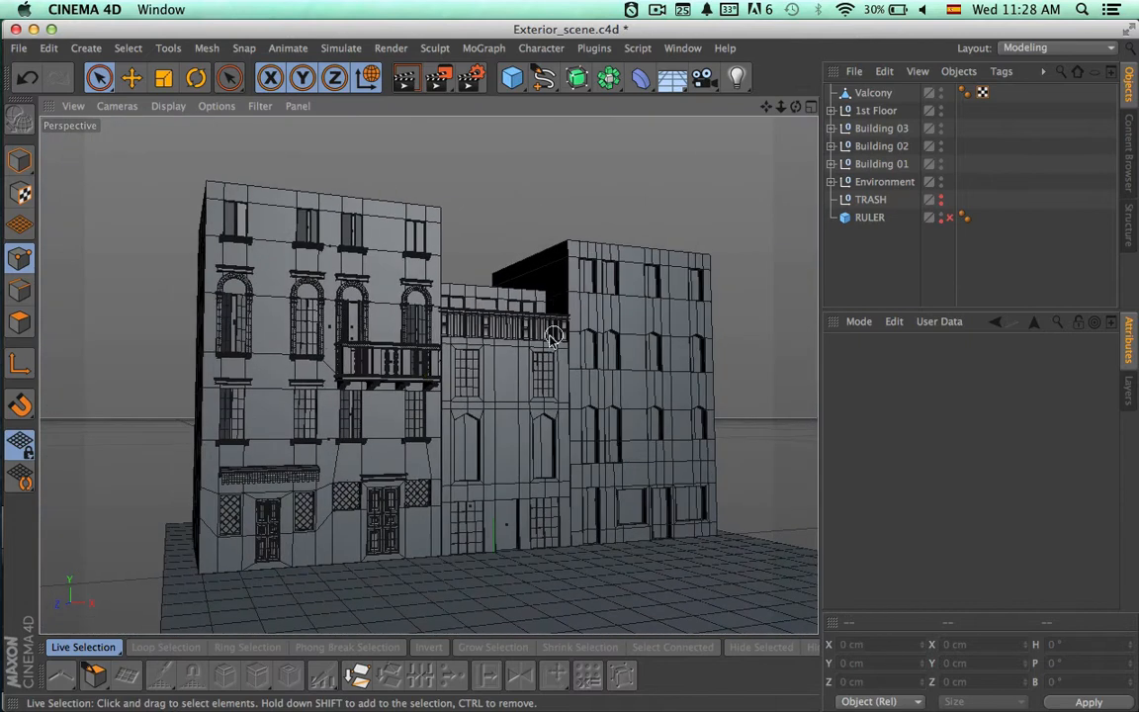
# - Render the perspective view of the three buildings, inspect it from another angle, and compare it with the street photo in Google Earth
pyautogui.keyDown('alt'); pyautogui.moveTo(498, 335); pyautogui.dragTo(530, 330, button='right'); pyautogui.keyUp('alt')
pyautogui.keyDown('alt'); pyautogui.moveTo(525, 348); pyautogui.dragTo(520, 322, button='middle'); pyautogui.keyUp('alt')
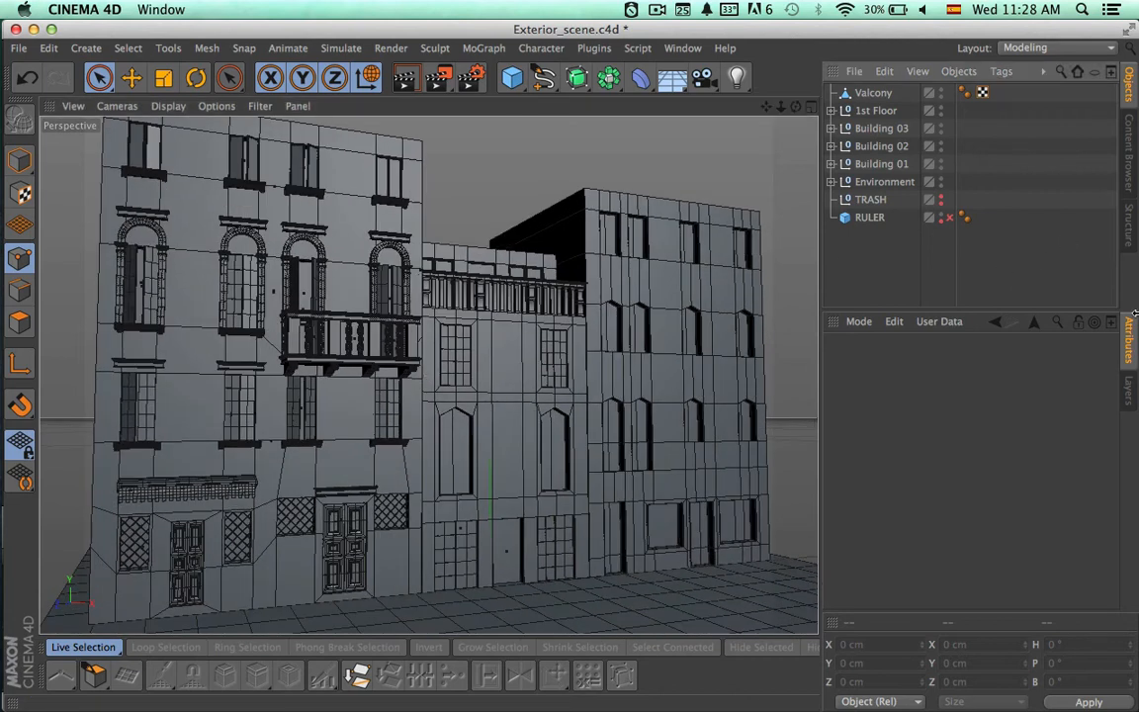
pyautogui.press('super+r')
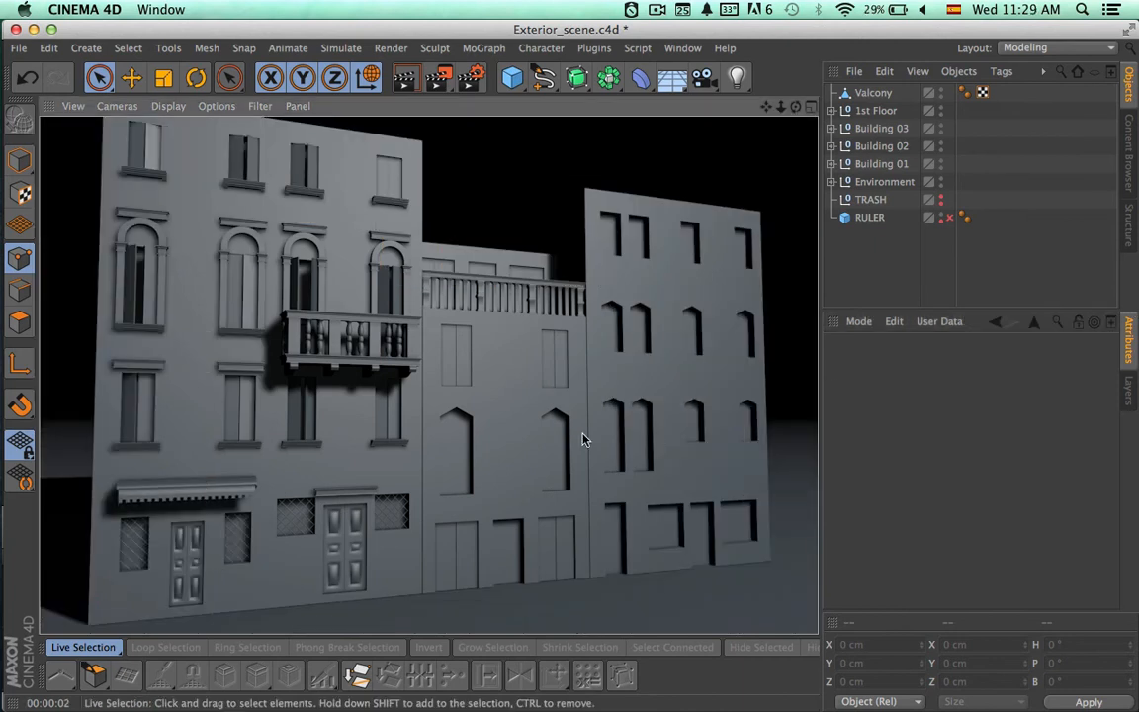
pyautogui.keyDown('alt'); pyautogui.moveTo(582, 437); pyautogui.dragTo(533, 514); pyautogui.keyUp('alt')
pyautogui.keyDown('alt'); pyautogui.moveTo(501, 475); pyautogui.dragTo(482, 501, button='middle'); pyautogui.keyUp('alt')
pyautogui.scroll(3, 520, 491)
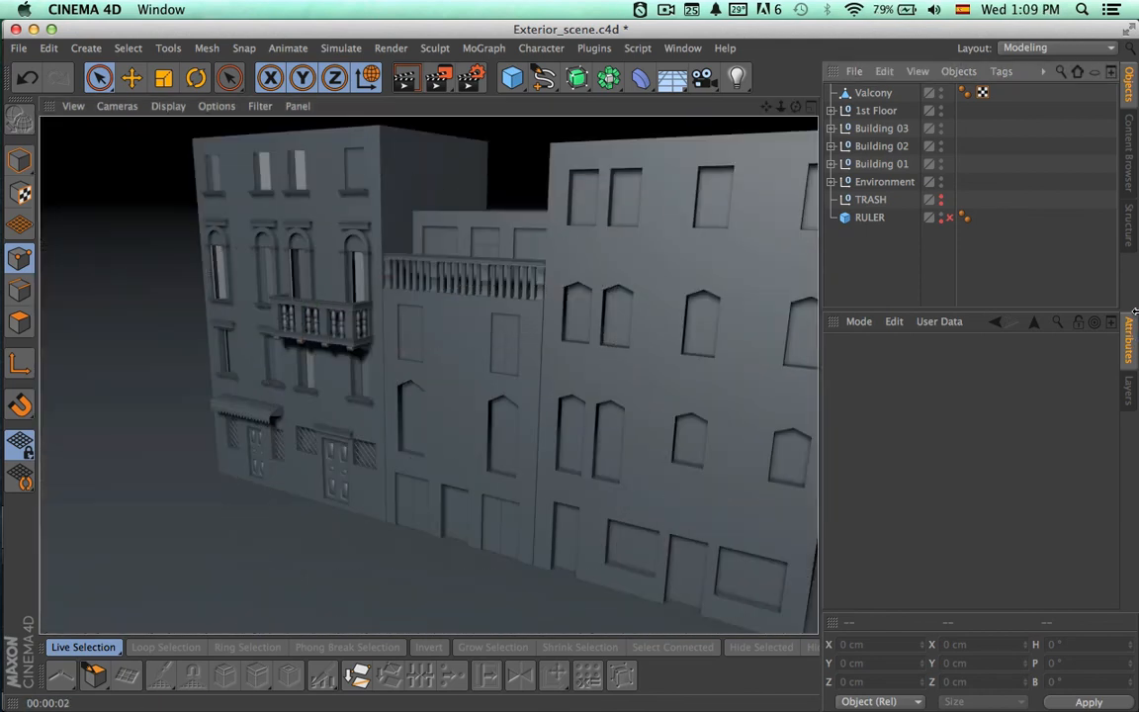
pyautogui.press('super+Tab')
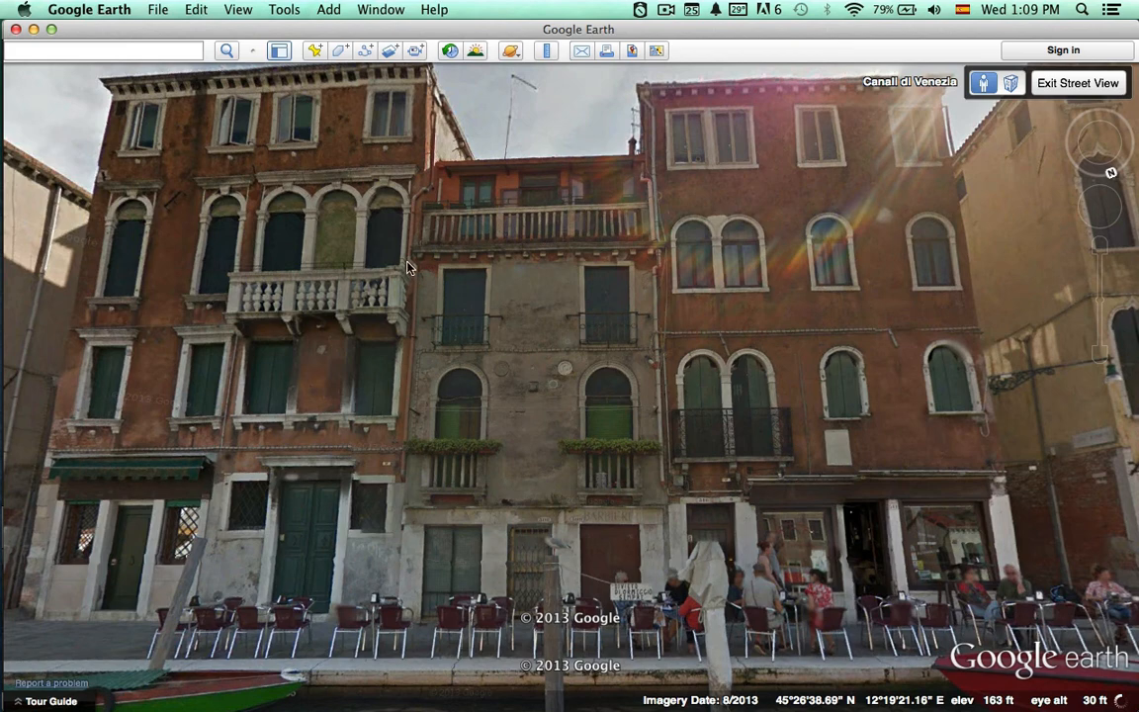
pyautogui.press('super+Tab')
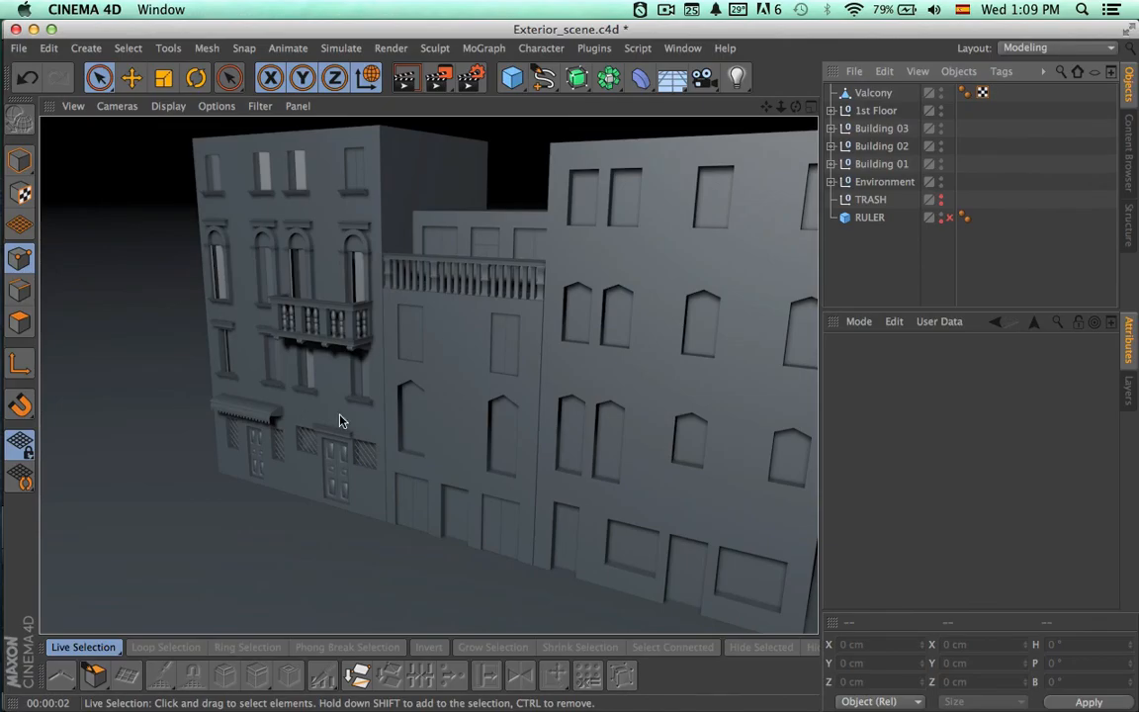
pyautogui.click(342, 438)
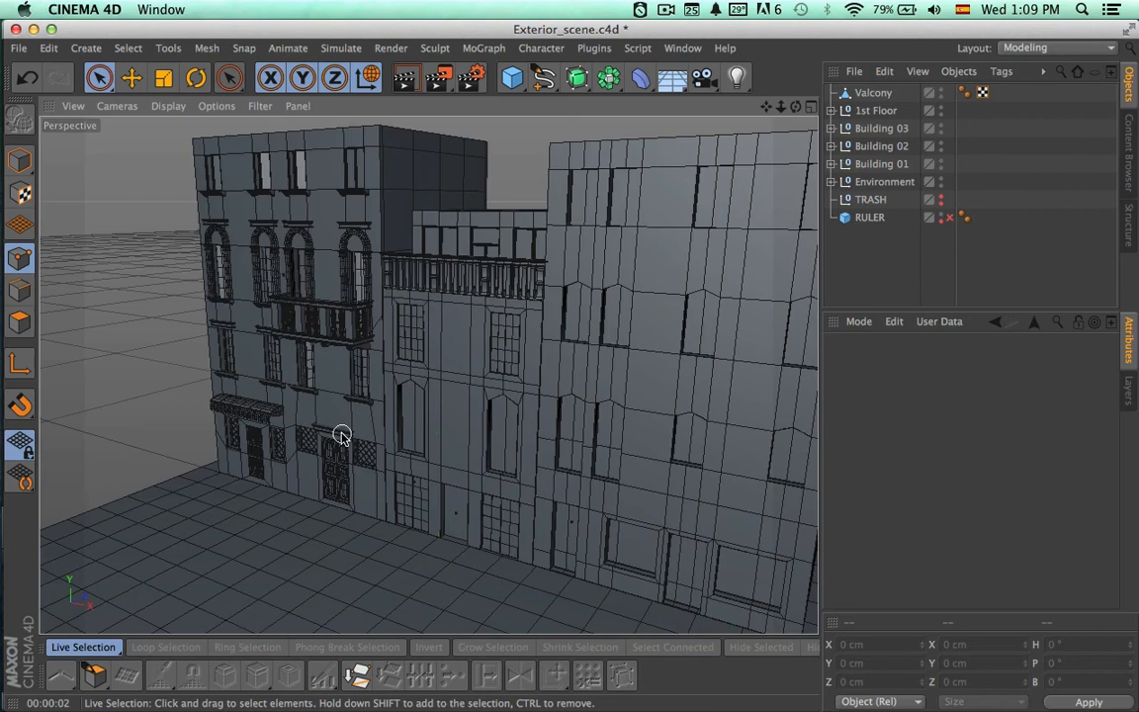
# - Switch to Model mode and expand Building 01's 1st Floor group to locate the cornice above the double door
pyautogui.click(29, 163)
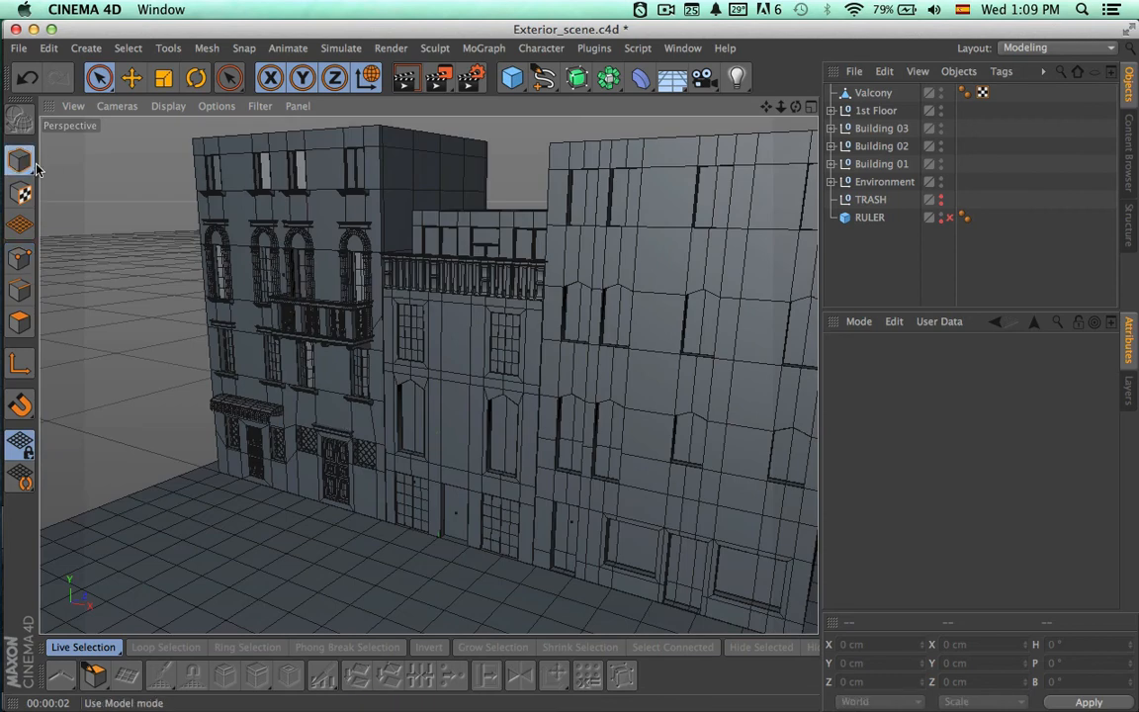
pyautogui.click(326, 432)
pyautogui.keyDown('alt'); pyautogui.moveTo(280, 444); pyautogui.dragTo(615, 406, button='right'); pyautogui.keyUp('alt')
pyautogui.click(613, 340)
pyautogui.click(831, 164)
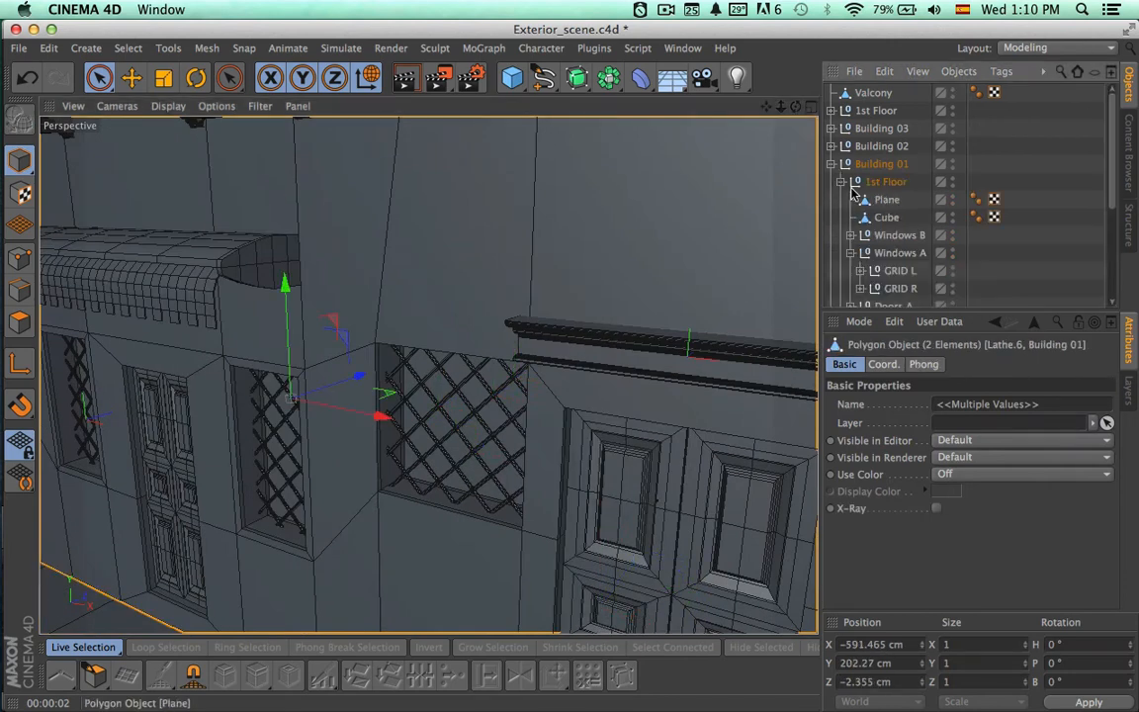
pyautogui.click(840, 182)
pyautogui.click(883, 182)
pyautogui.keyDown('alt'); pyautogui.moveTo(765, 247); pyautogui.dragTo(601, 220, button='middle'); pyautogui.keyUp('alt')
pyautogui.click(841, 182)
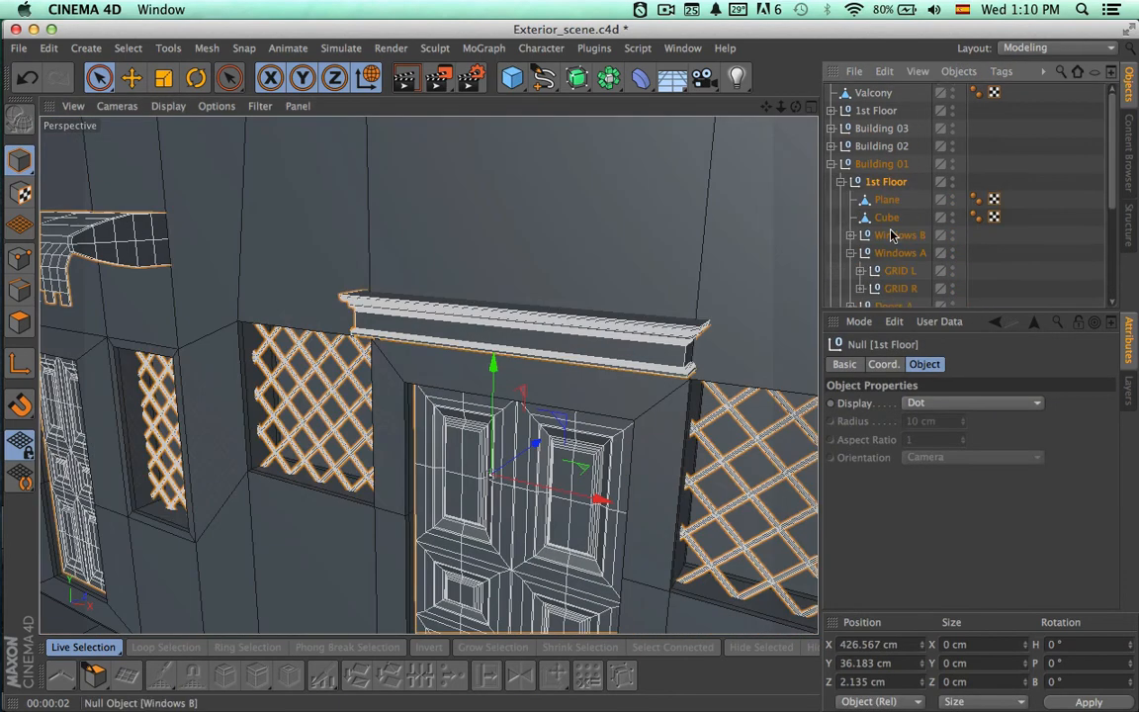
# - Enlarge the object list, copy the Lathe.6 door cornice to the top level of the hierarchy, and collapse Building 01
pyautogui.scroll(-3, 1115, 222)
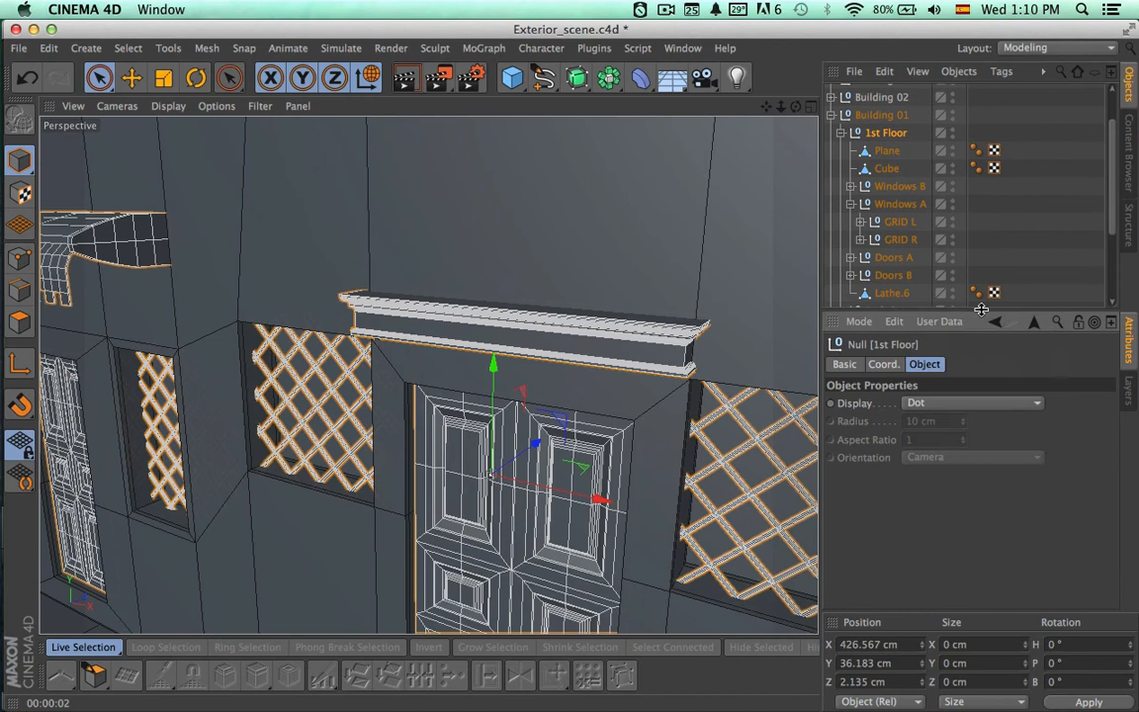
pyautogui.moveTo(979, 314); pyautogui.dragTo(983, 402)
pyautogui.keyDown('ctrl'); pyautogui.click(835, 623); pyautogui.keyUp('ctrl')
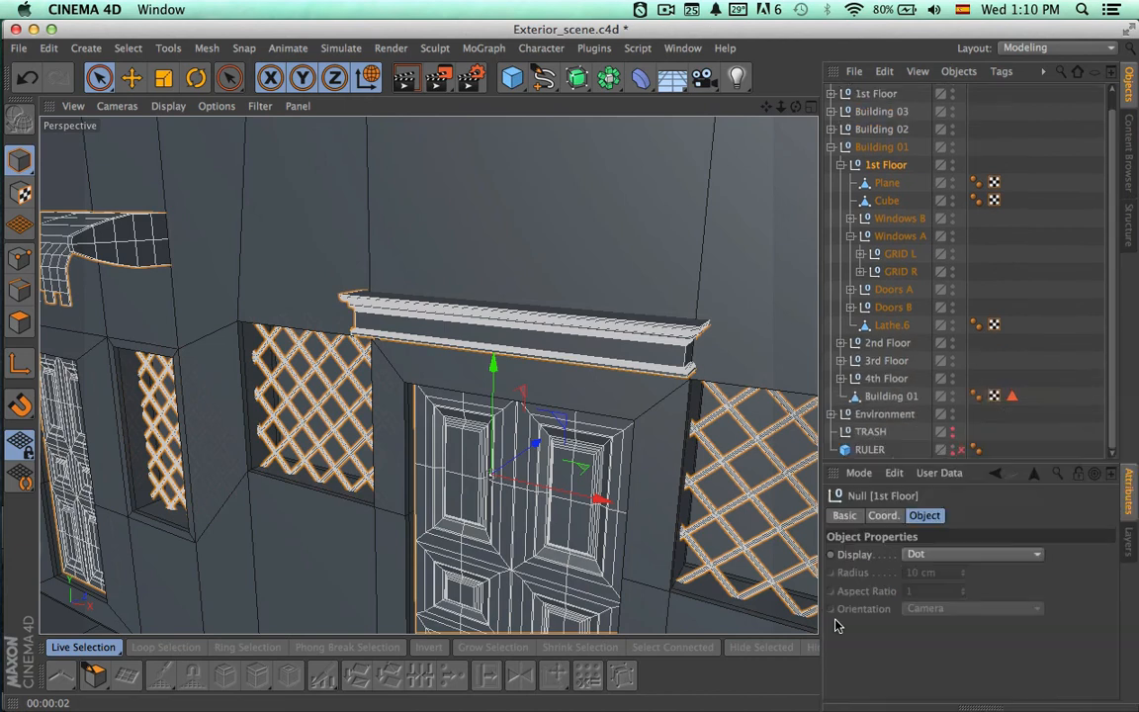
pyautogui.moveTo(927, 461); pyautogui.dragTo(929, 468)
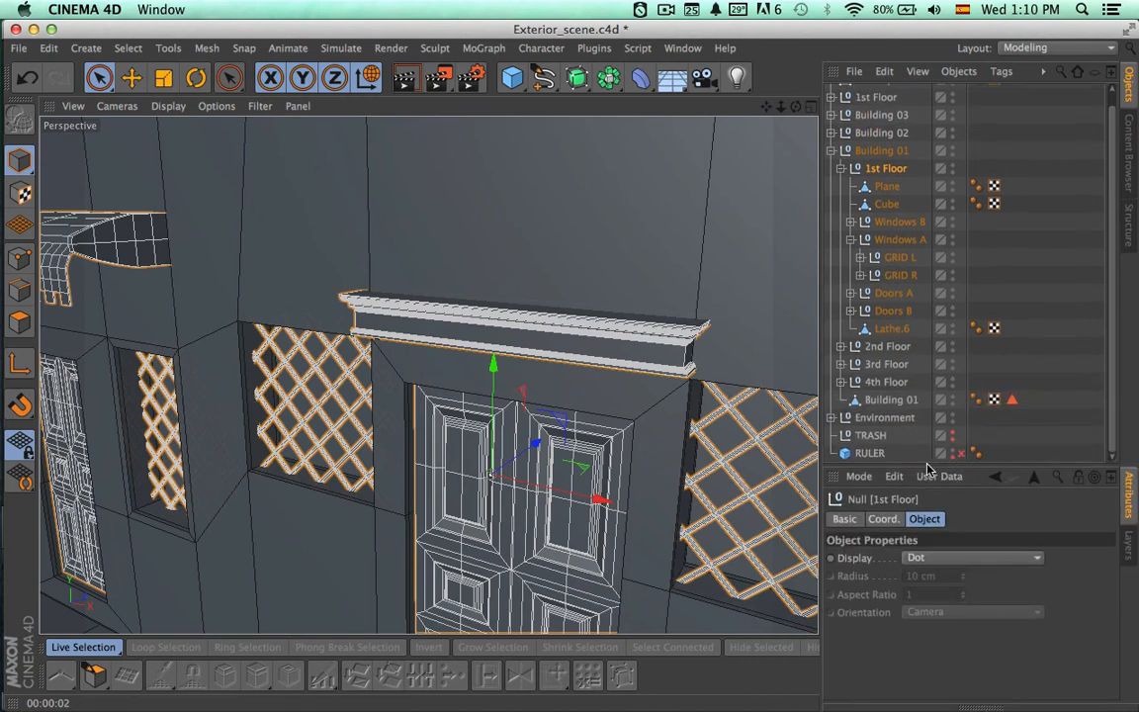
pyautogui.click(890, 328)
pyautogui.scroll(1, 880, 336)
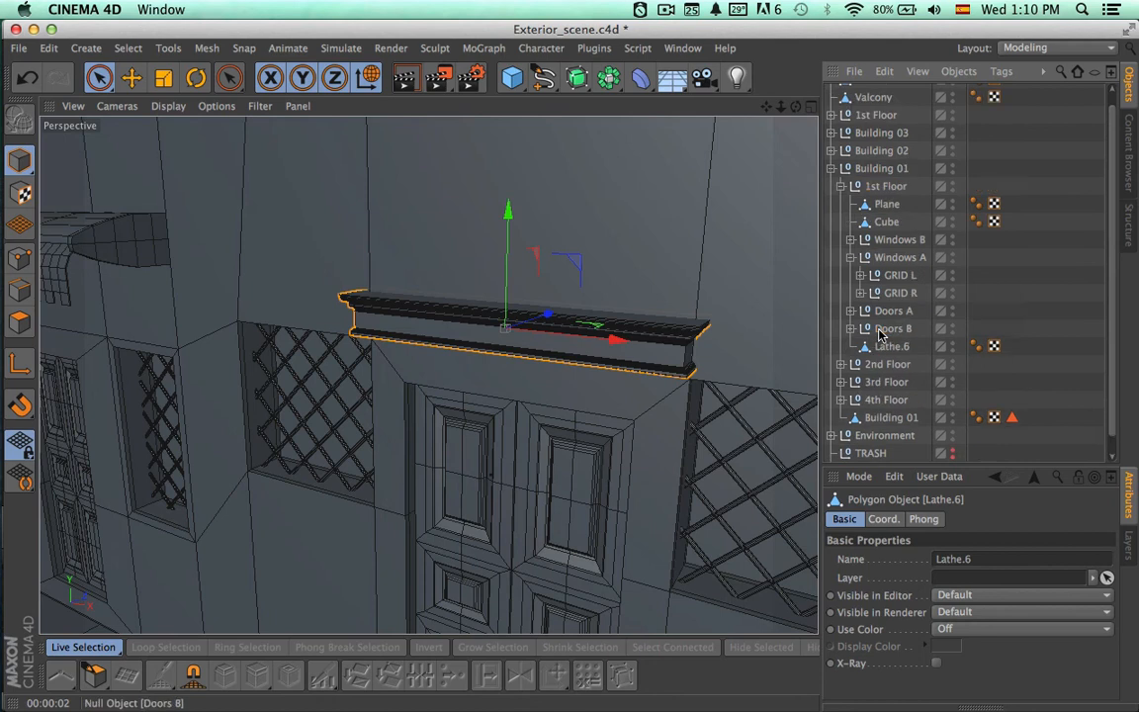
pyautogui.click(831, 169)
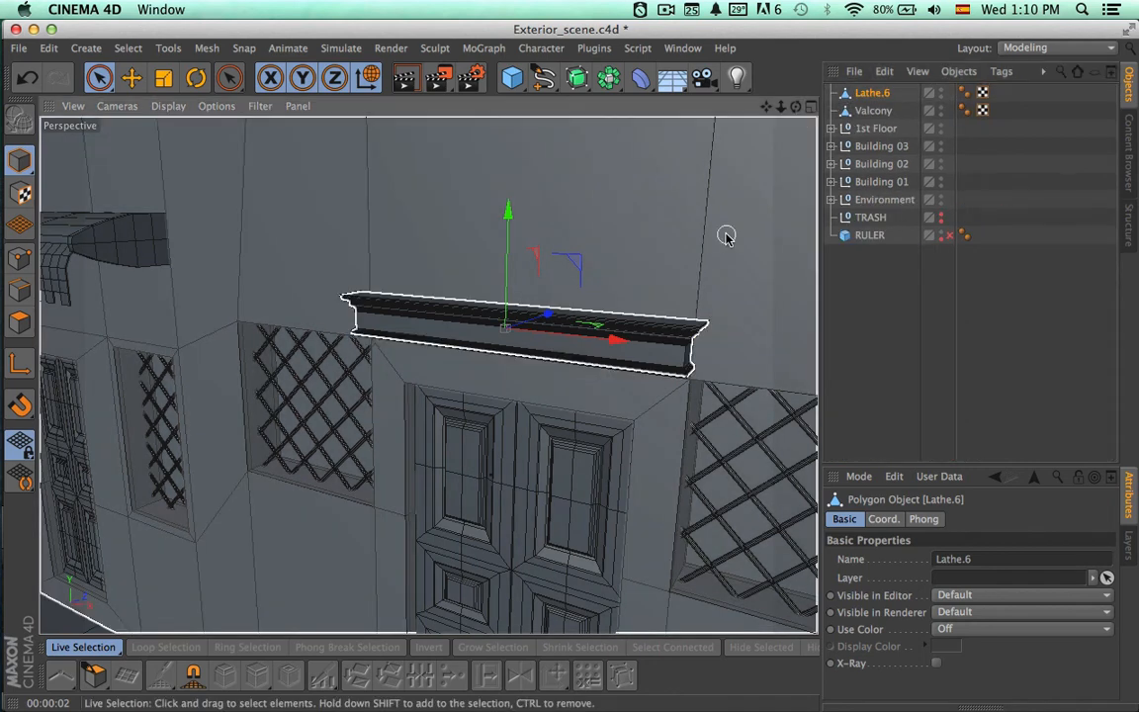
# - Move the copied Lathe.6 cornice along X from Building 01's door onto the middle of Building 02's facade
pyautogui.keyDown('alt'); pyautogui.moveTo(711, 247); pyautogui.dragTo(526, 353, button='middle'); pyautogui.keyUp('alt')
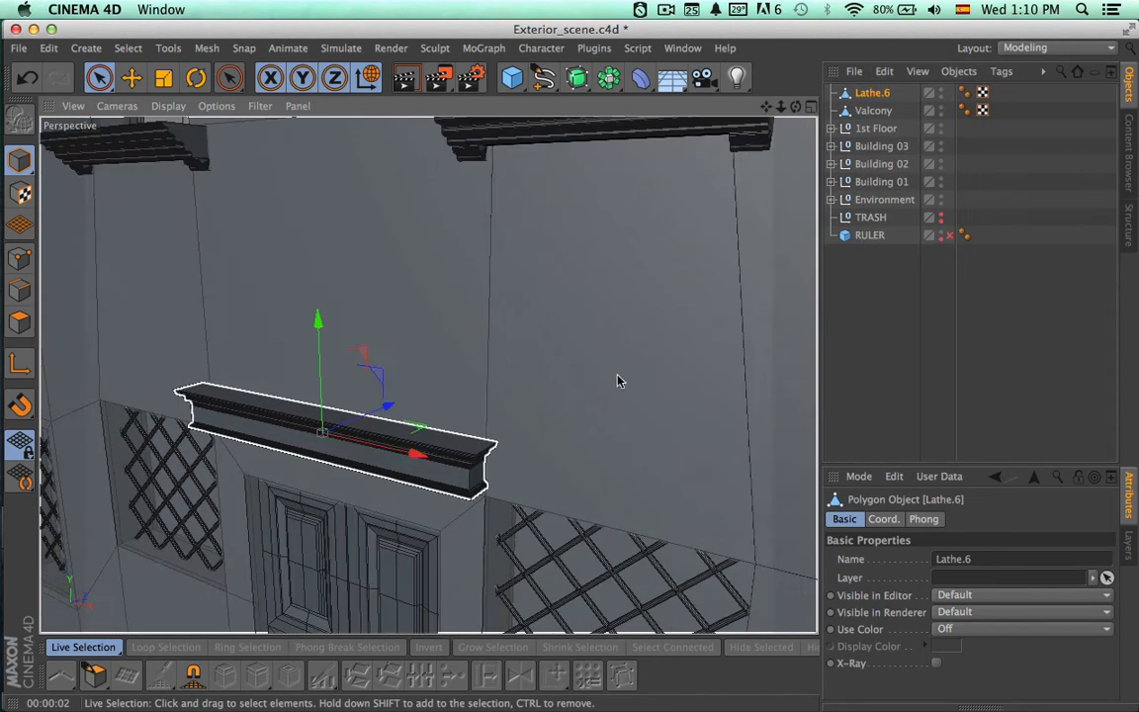
pyautogui.keyDown('alt'); pyautogui.moveTo(619, 376); pyautogui.dragTo(433, 368, button='right'); pyautogui.keyUp('alt')
pyautogui.keyDown('alt'); pyautogui.moveTo(663, 353); pyautogui.dragTo(468, 427, button='middle'); pyautogui.keyUp('alt')
pyautogui.keyDown('alt'); pyautogui.moveTo(580, 396); pyautogui.dragTo(407, 376, button='right'); pyautogui.keyUp('alt')
pyautogui.keyDown('alt'); pyautogui.moveTo(553, 380); pyautogui.dragTo(387, 376, button='middle'); pyautogui.keyUp('alt')
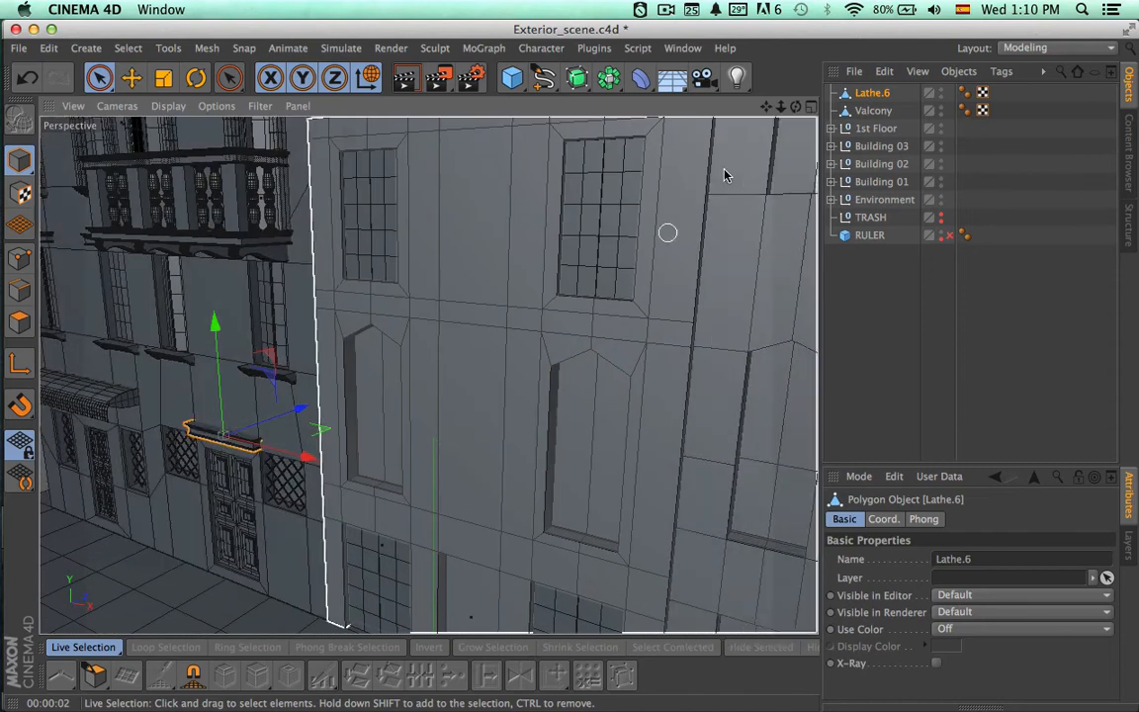
pyautogui.moveTo(305, 454); pyautogui.dragTo(596, 482)
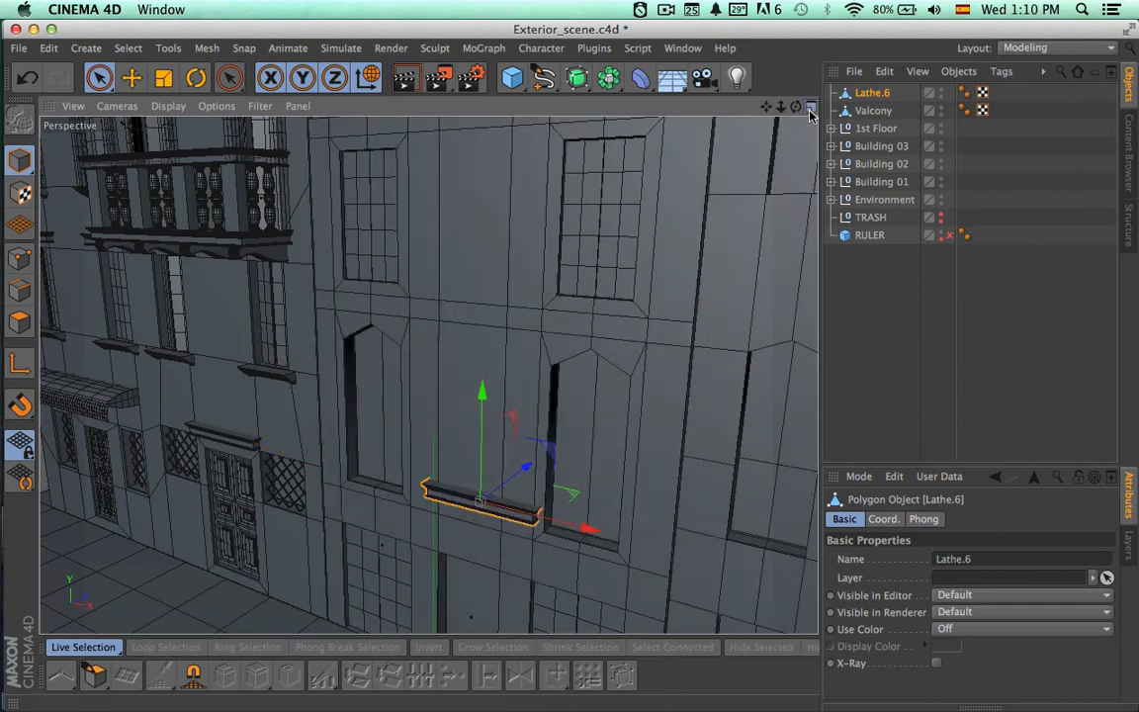
# - In the Front view, raise the copied cornice up Building 02's facade to just below the top-floor balcony railing
pyautogui.click(809, 109)
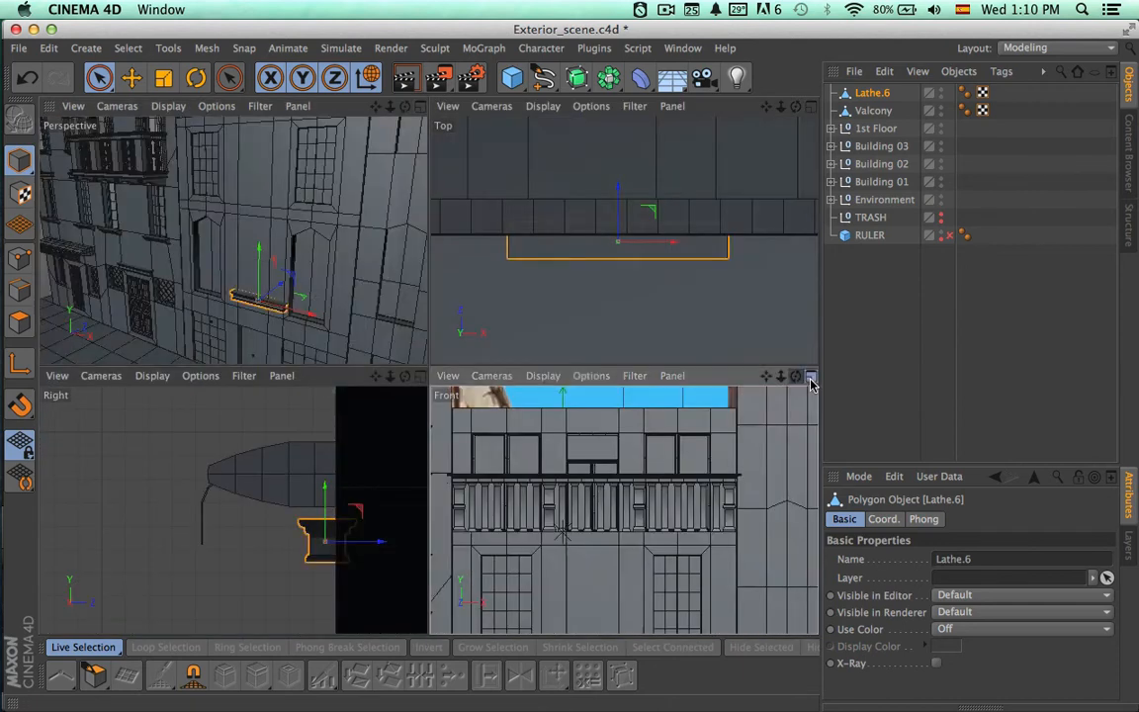
pyautogui.middleClick(660, 455)
pyautogui.keyDown('alt'); pyautogui.moveTo(640, 479); pyautogui.dragTo(694, 283, button='middle'); pyautogui.keyUp('alt')
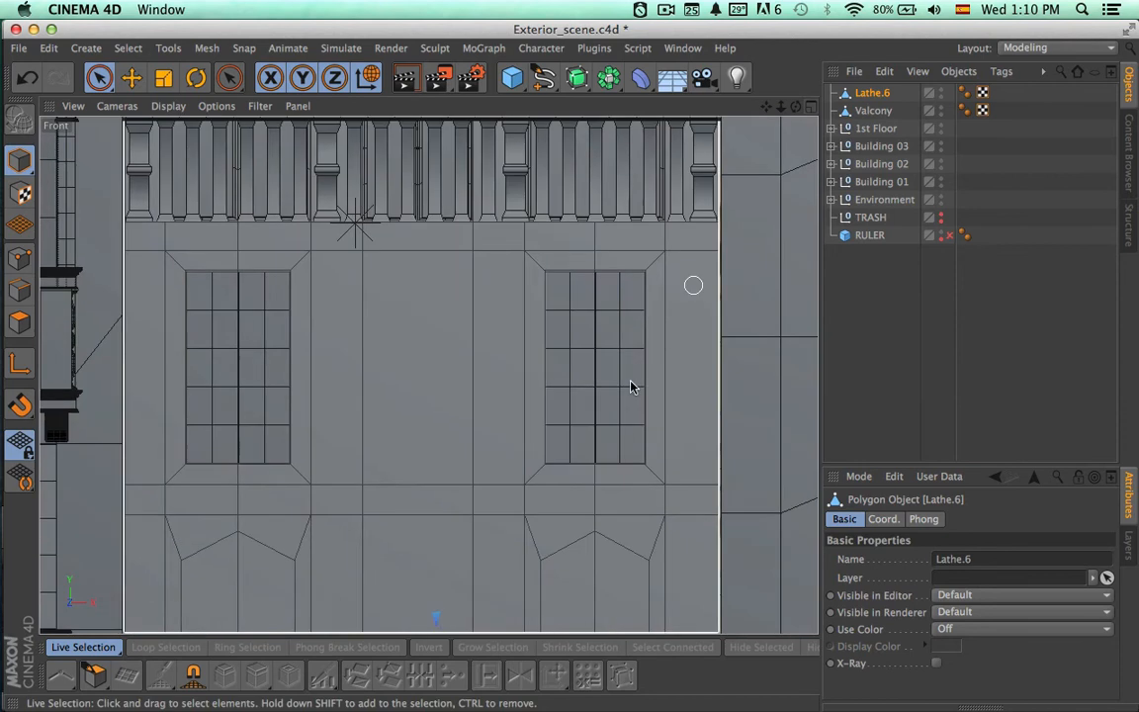
pyautogui.keyDown('alt'); pyautogui.moveTo(570, 390); pyautogui.dragTo(499, 394, button='right'); pyautogui.keyUp('alt')
pyautogui.keyDown('alt'); pyautogui.moveTo(554, 370); pyautogui.dragTo(576, 226, button='middle'); pyautogui.keyUp('alt')
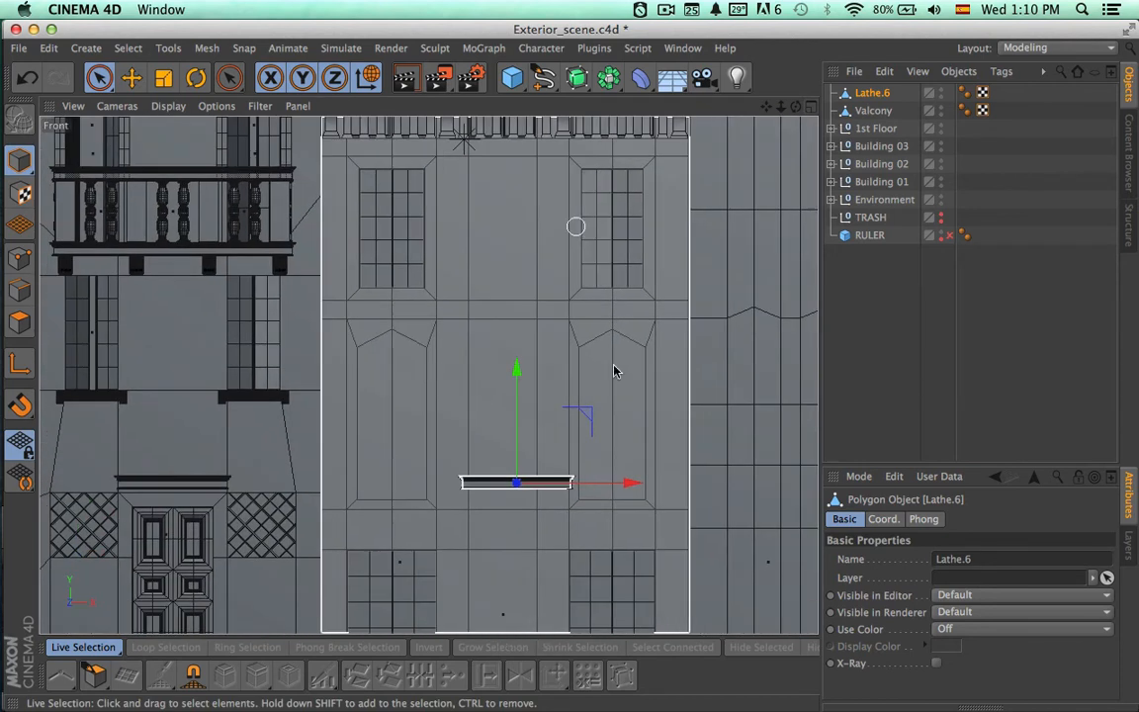
pyautogui.keyDown('alt'); pyautogui.moveTo(584, 423); pyautogui.dragTo(584, 378, button='middle'); pyautogui.keyUp('alt')
pyautogui.moveTo(577, 308); pyautogui.dragTo(566, 414)
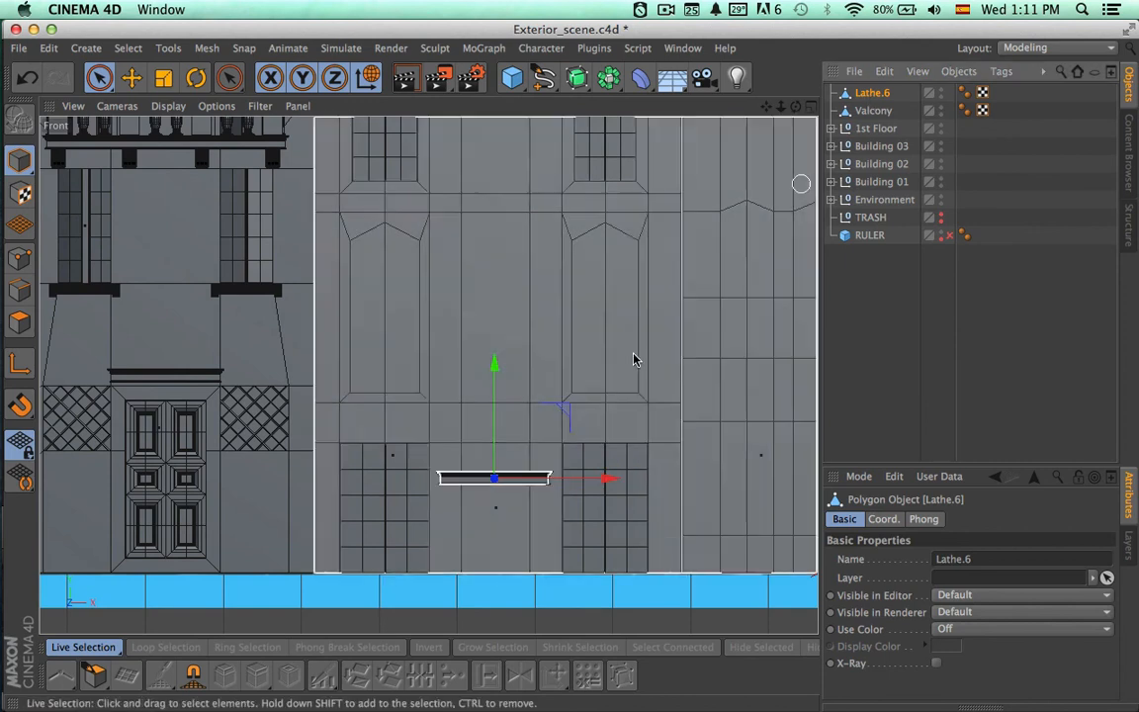
pyautogui.moveTo(494, 366); pyautogui.dragTo(501, 158)
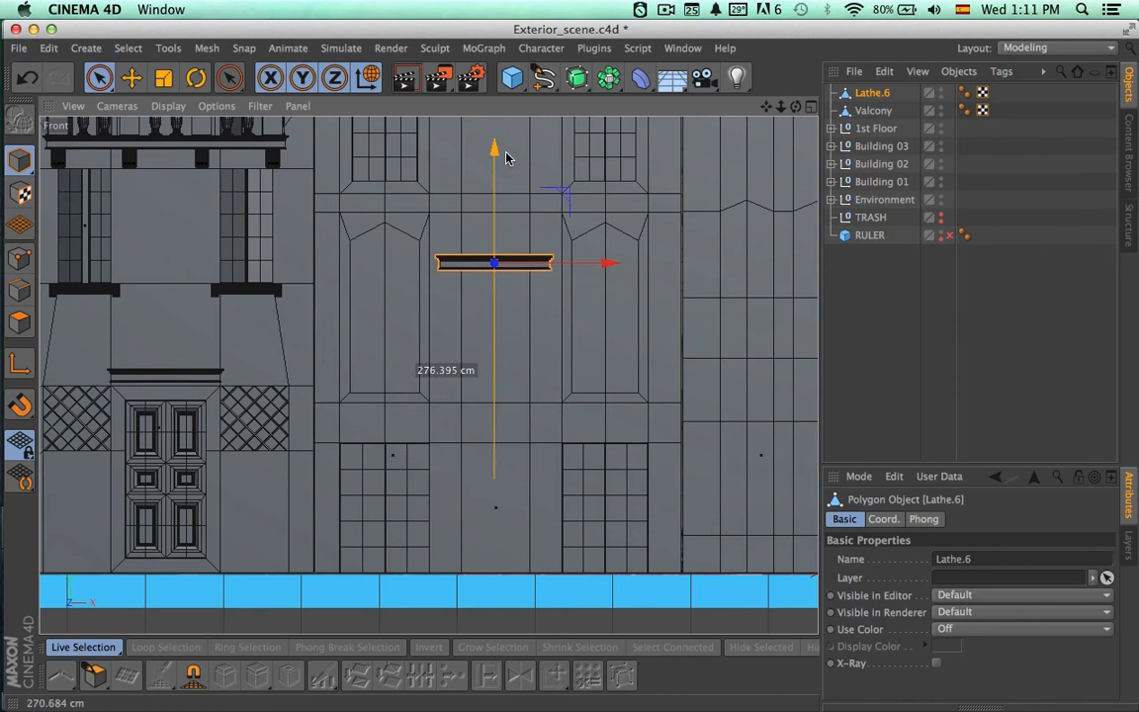
pyautogui.moveTo(562, 300); pyautogui.dragTo(573, 496, button='middle')
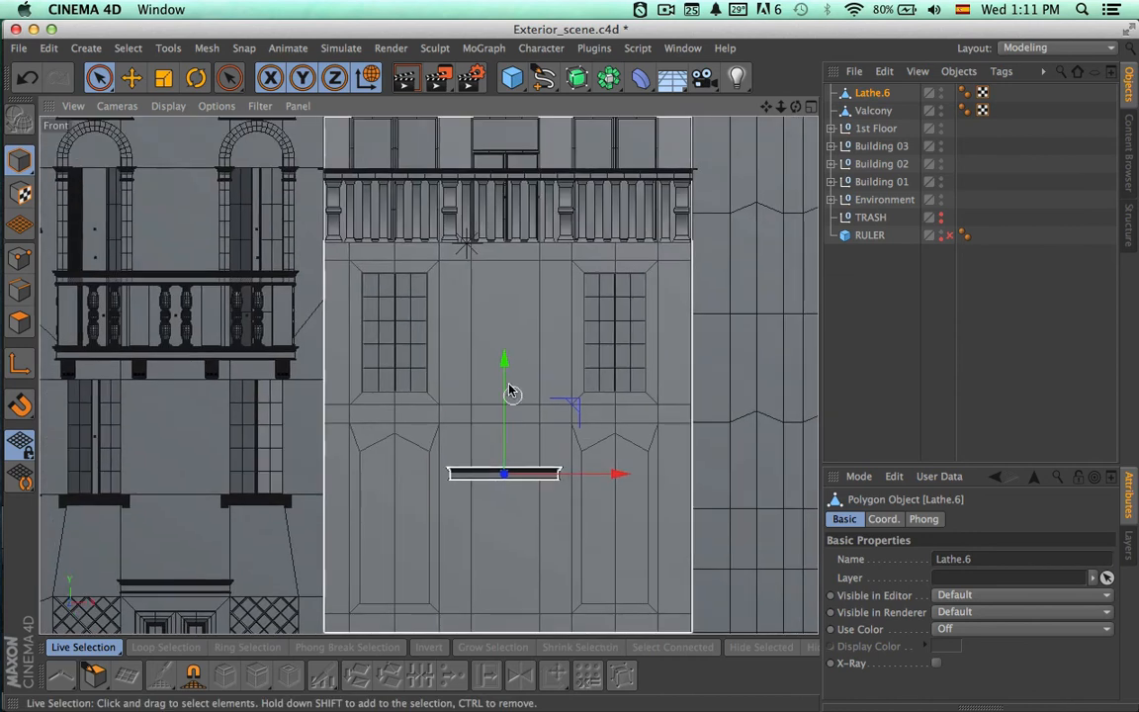
pyautogui.moveTo(504, 367); pyautogui.dragTo(516, 165)
# - Fine-tune the cornice's height so it sits within the narrow band between the balusters and the windows below
pyautogui.scroll(4, 691, 246)
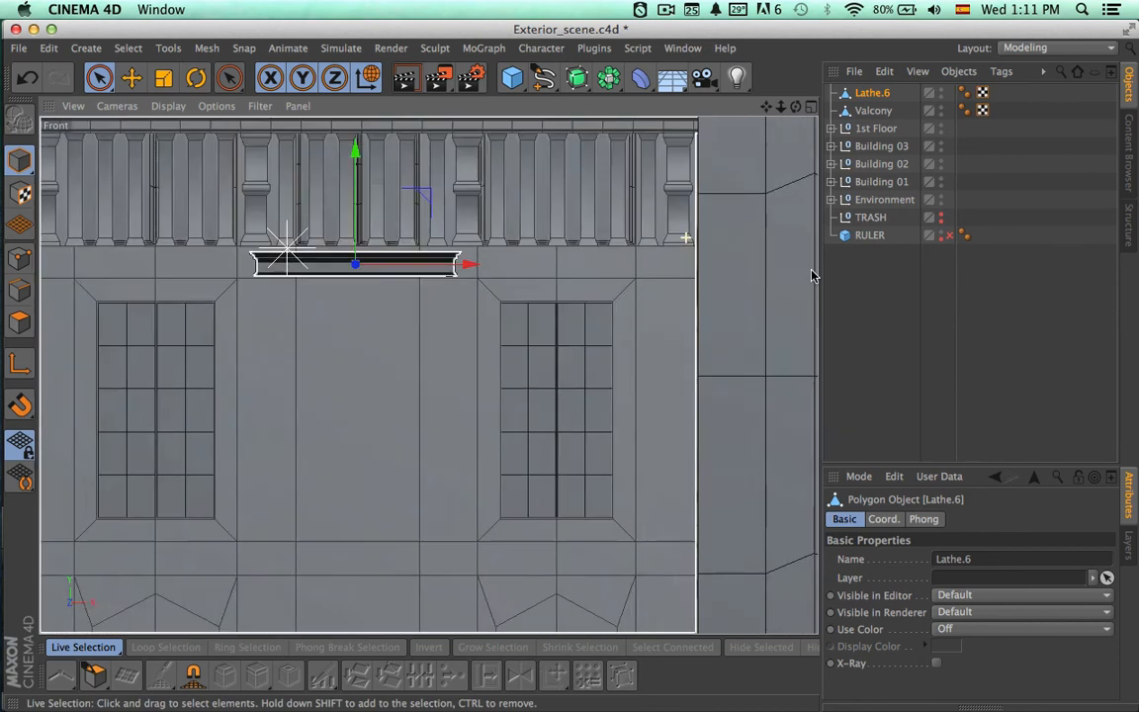
pyautogui.keyDown('alt'); pyautogui.moveTo(811, 276); pyautogui.dragTo(862, 281, button='right'); pyautogui.keyUp('alt')
pyautogui.keyDown('alt'); pyautogui.moveTo(520, 297); pyautogui.dragTo(711, 378, button='middle'); pyautogui.keyUp('alt')
pyautogui.keyDown('alt'); pyautogui.moveTo(499, 408); pyautogui.dragTo(625, 411, button='right'); pyautogui.keyUp('alt')
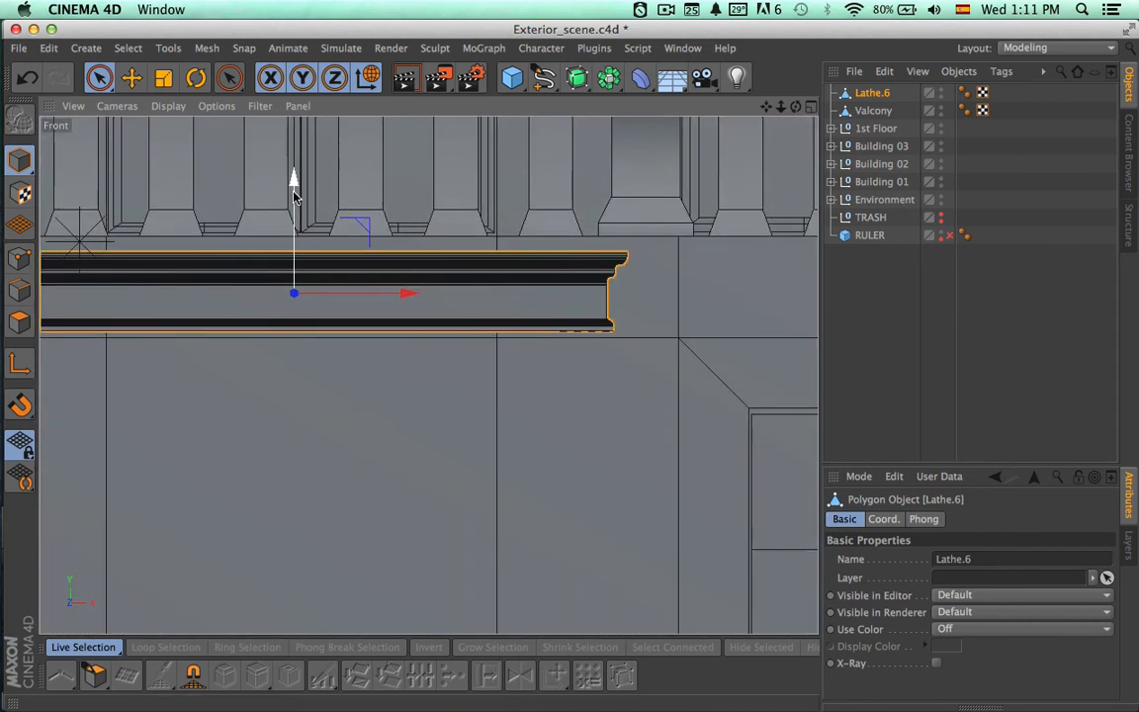
pyautogui.moveTo(293, 178); pyautogui.dragTo(294, 181)
# - In the Top view, switch to Points mode and turn on X-Ray for the copied cornice
pyautogui.click(809, 106)
pyautogui.click(808, 107)
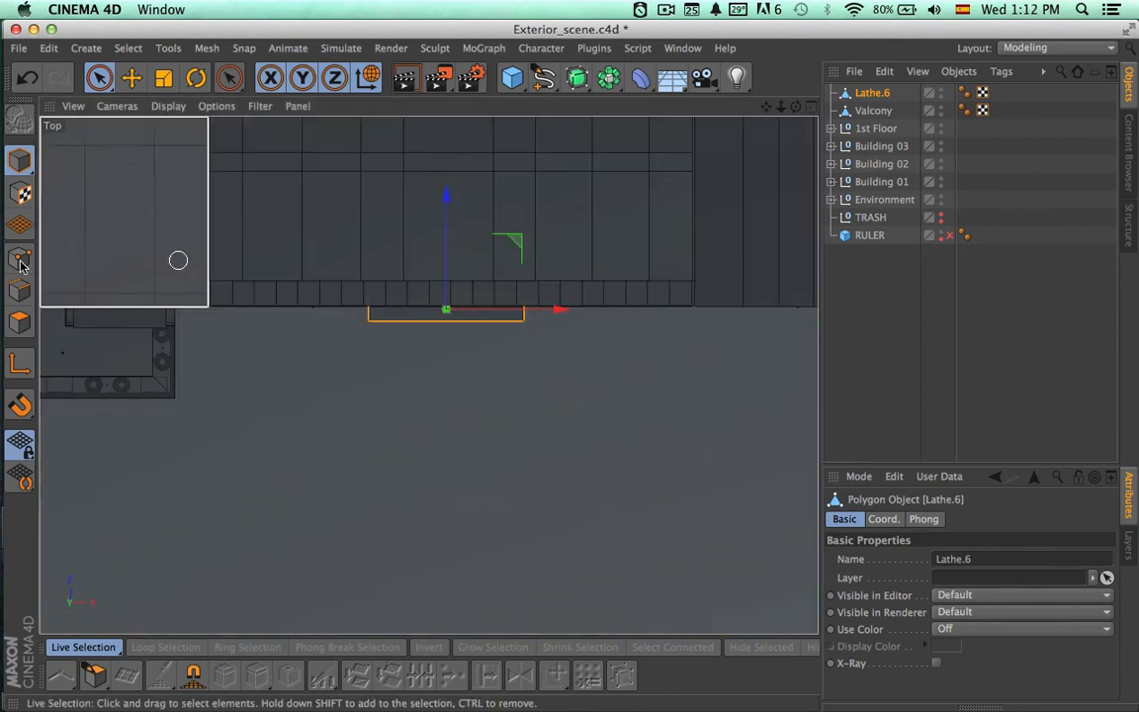
pyautogui.click(20, 259)
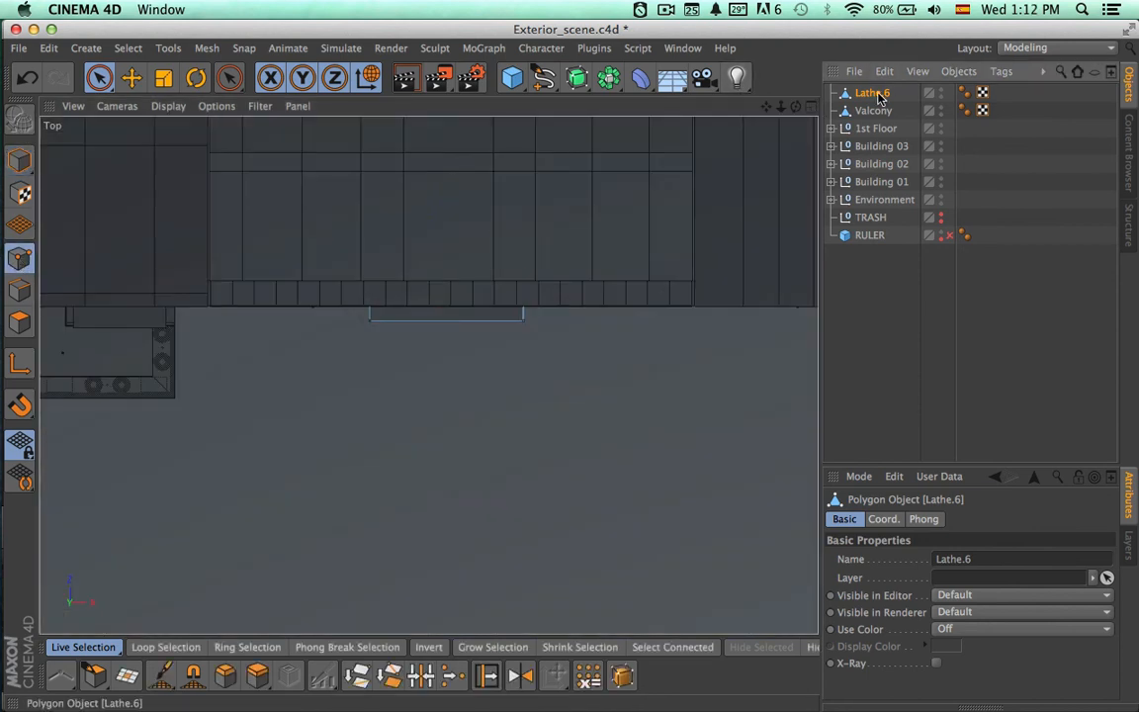
pyautogui.click(936, 664)
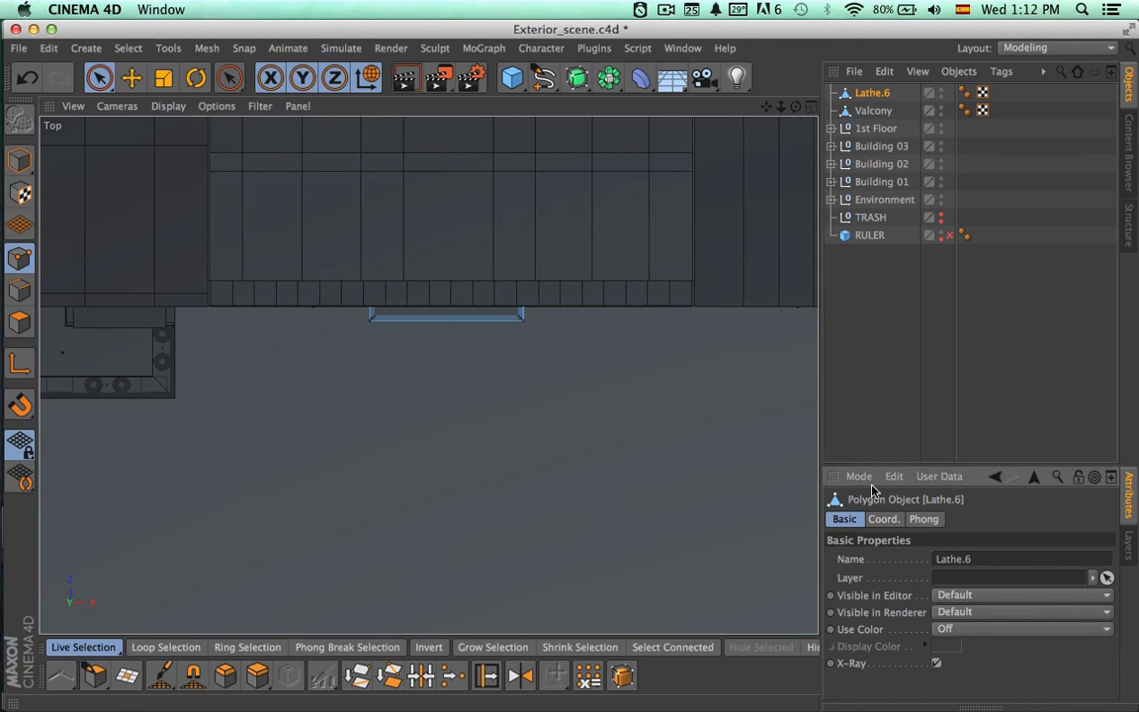
pyautogui.keyDown('alt'); pyautogui.moveTo(734, 449); pyautogui.dragTo(738, 537, button='middle'); pyautogui.keyUp('alt')
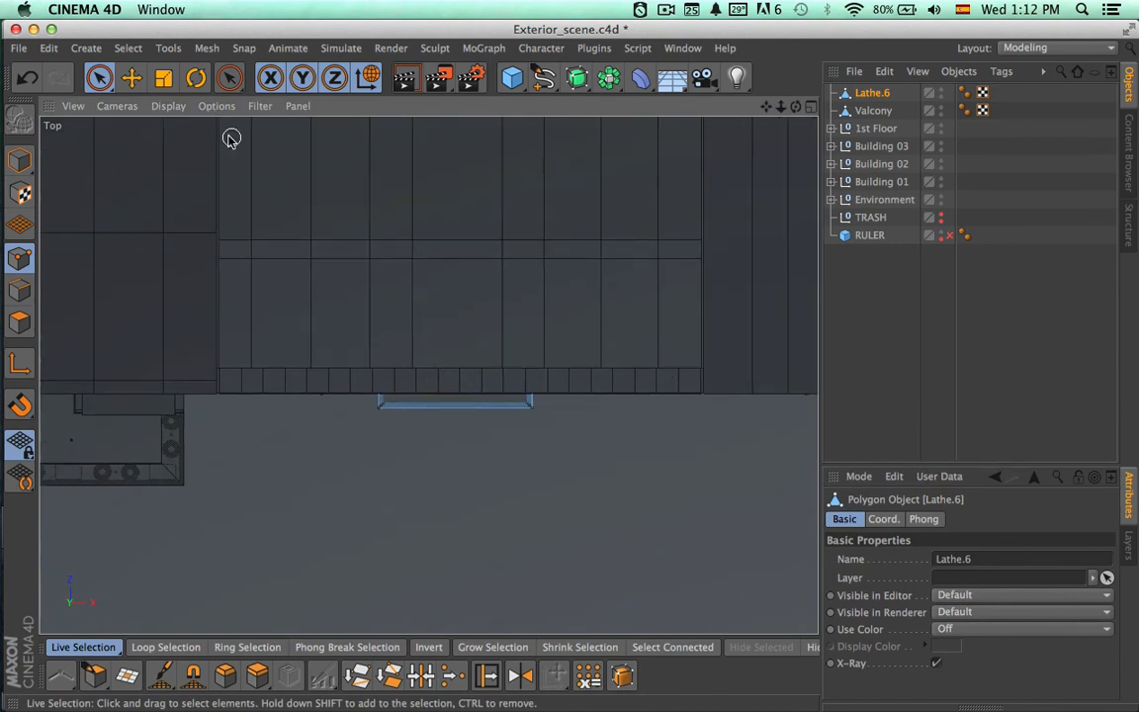
# - With Rectangle Selection and Only Select Visible Elements off, select the cornice's right-end points and move them to Building 02's right edge
pyautogui.moveTo(99, 77); pyautogui.dragTo(159, 133)
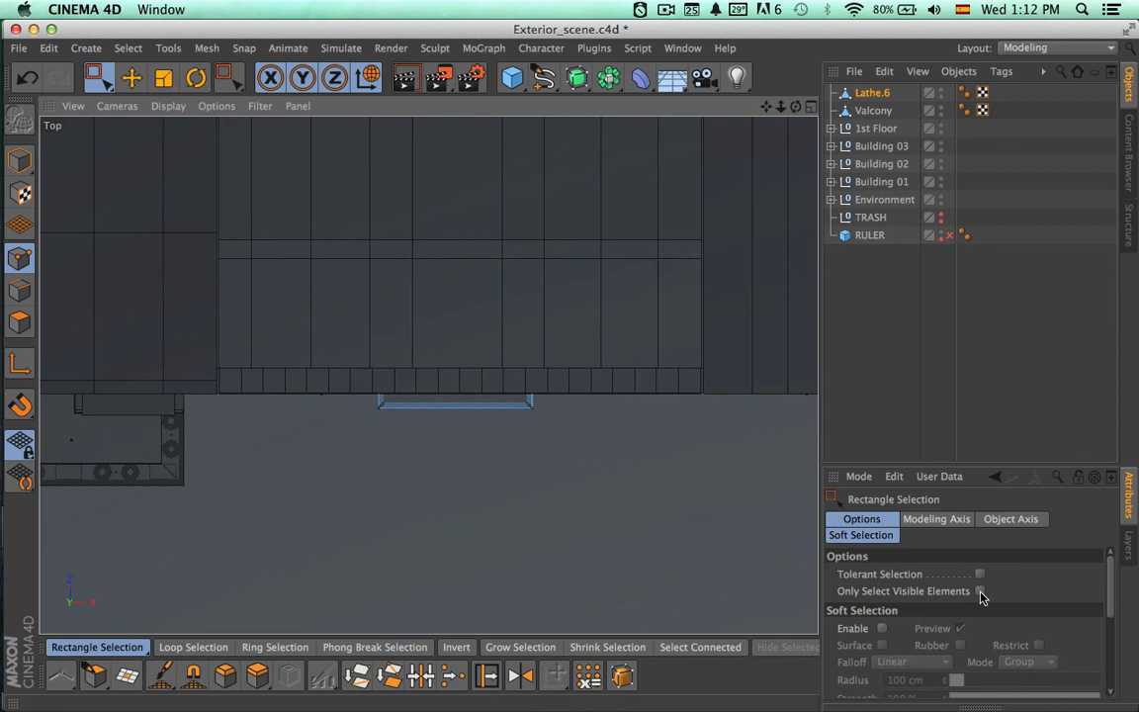
pyautogui.moveTo(636, 489); pyautogui.dragTo(465, 313)
pyautogui.moveTo(618, 400); pyautogui.dragTo(779, 403)
pyautogui.scroll(6, 699, 429)
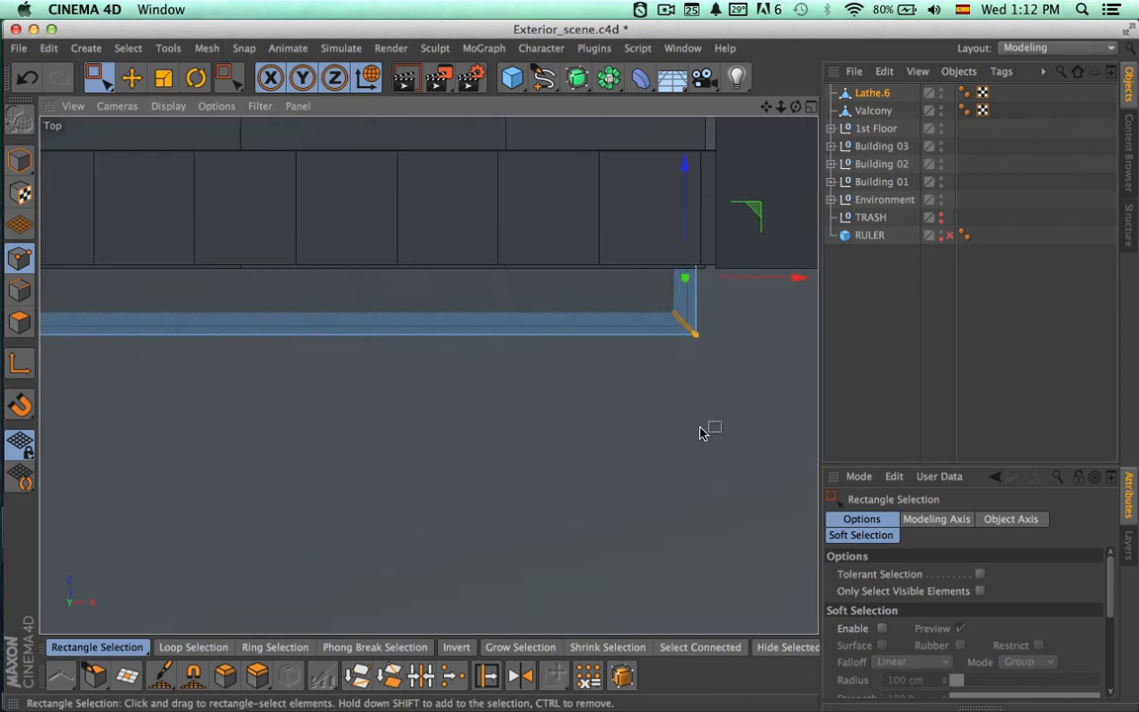
pyautogui.keyDown('alt'); pyautogui.moveTo(699, 344); pyautogui.dragTo(606, 390, button='middle'); pyautogui.keyUp('alt')
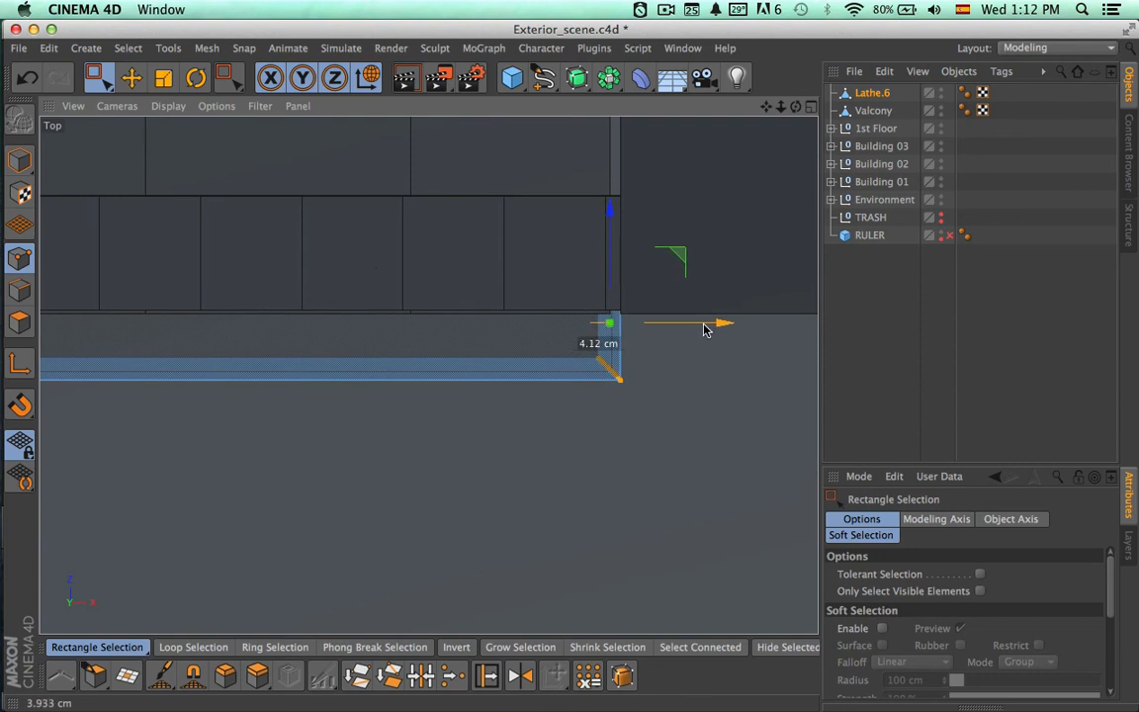
pyautogui.moveTo(703, 325); pyautogui.dragTo(703, 325)
# - Select the copied cornice's left-end points in the Top view and move them to Building 02's left edge
pyautogui.keyDown('alt'); pyautogui.moveTo(450, 338); pyautogui.dragTo(1136, 356, button='middle'); pyautogui.keyUp('alt')
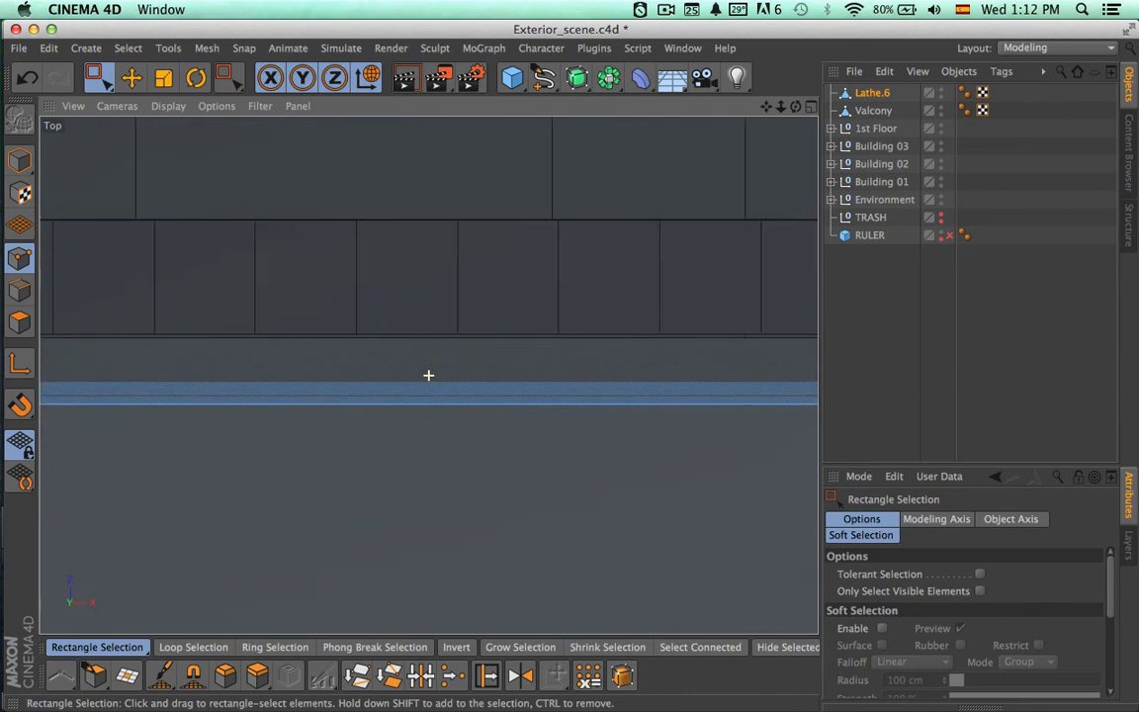
pyautogui.keyDown('alt'); pyautogui.moveTo(428, 375); pyautogui.dragTo(141, 252, button='middle'); pyautogui.keyUp('alt')
pyautogui.moveTo(238, 214); pyautogui.dragTo(584, 565)
pyautogui.keyDown('alt'); pyautogui.moveTo(465, 465); pyautogui.dragTo(732, 464, button='middle'); pyautogui.keyUp('alt')
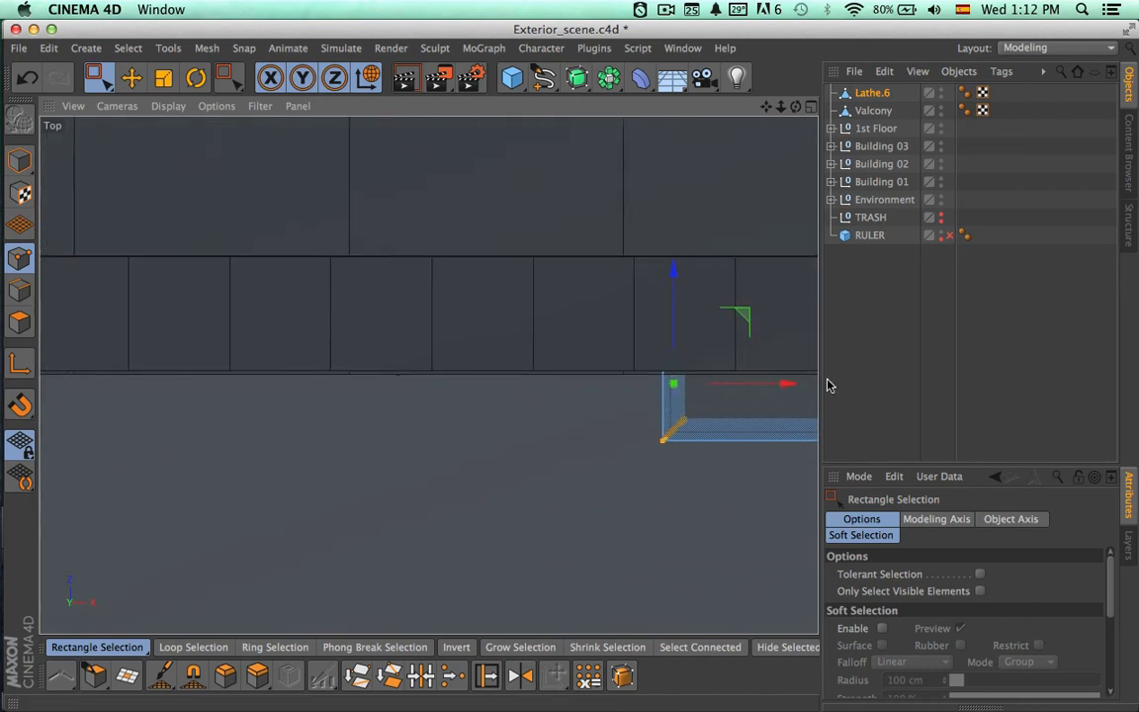
pyautogui.moveTo(790, 385); pyautogui.dragTo(119, 296)
pyautogui.keyDown('alt'); pyautogui.moveTo(270, 436); pyautogui.dragTo(700, 429, button='middle'); pyautogui.keyUp('alt')
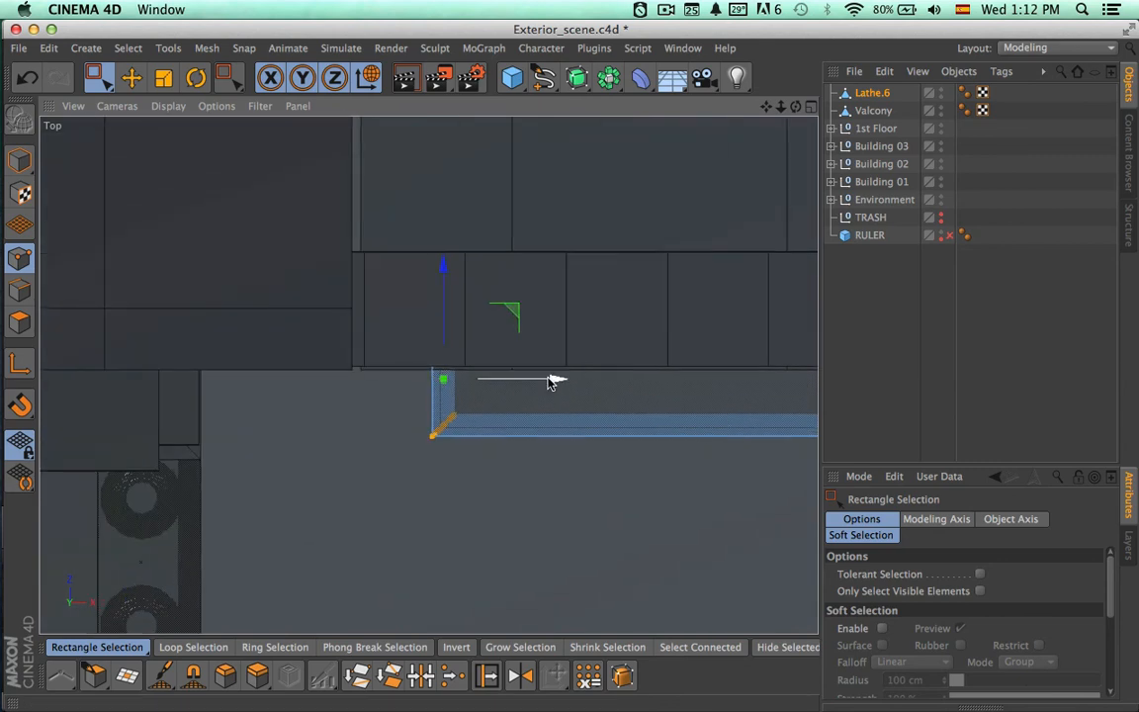
pyautogui.moveTo(533, 379); pyautogui.dragTo(478, 383)
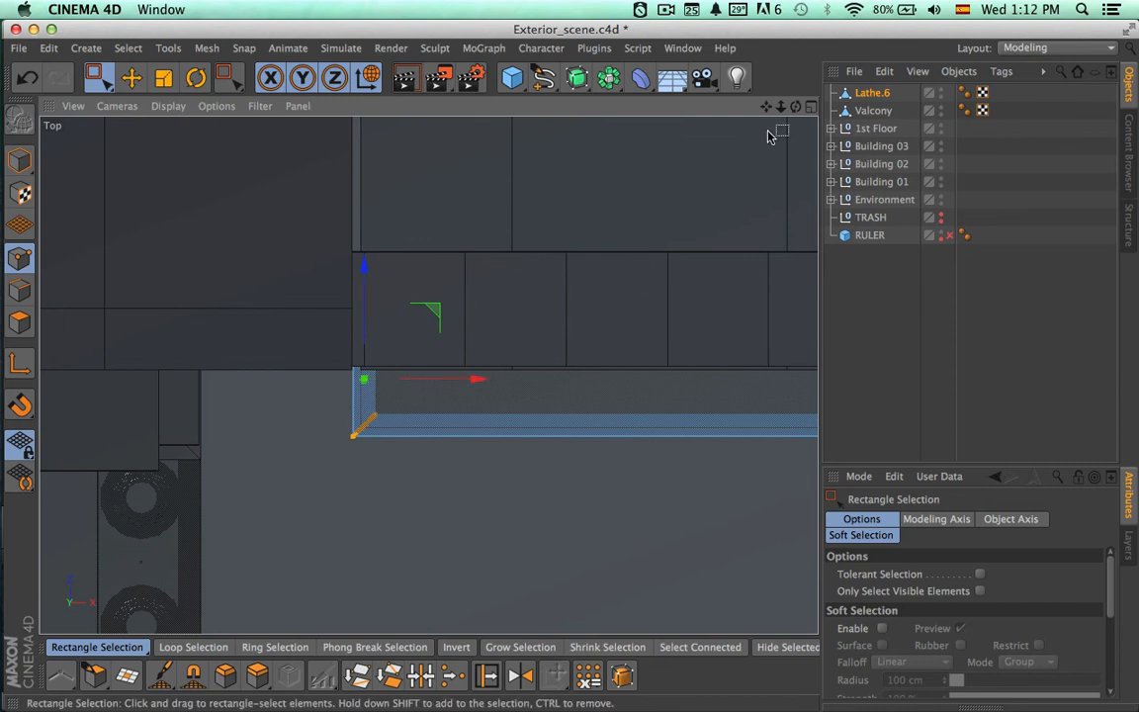
# - In the Perspective view, return to Model mode and nudge the cornice's height slightly beneath the balcony railing
pyautogui.click(809, 106)
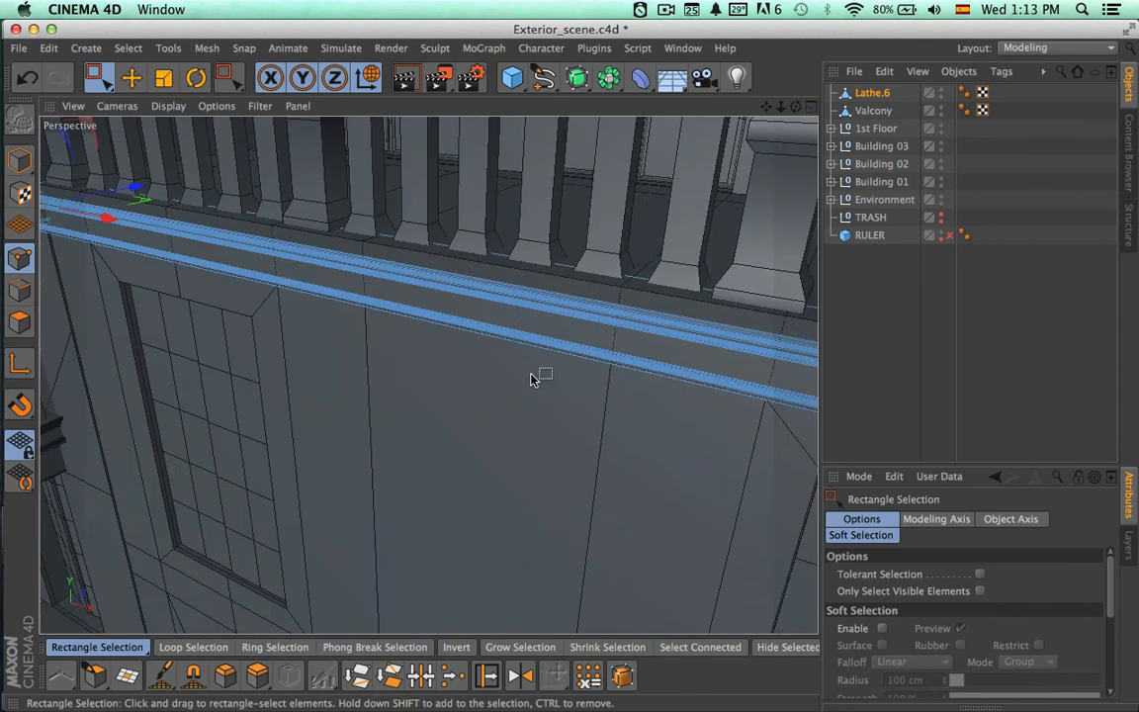
pyautogui.moveTo(531, 376)
pyautogui.keyDown('alt'); pyautogui.mouseDown()
pyautogui.moveTo(524, 351)
pyautogui.moveTo(532, 394)
pyautogui.mouseUp(); pyautogui.keyUp('alt')
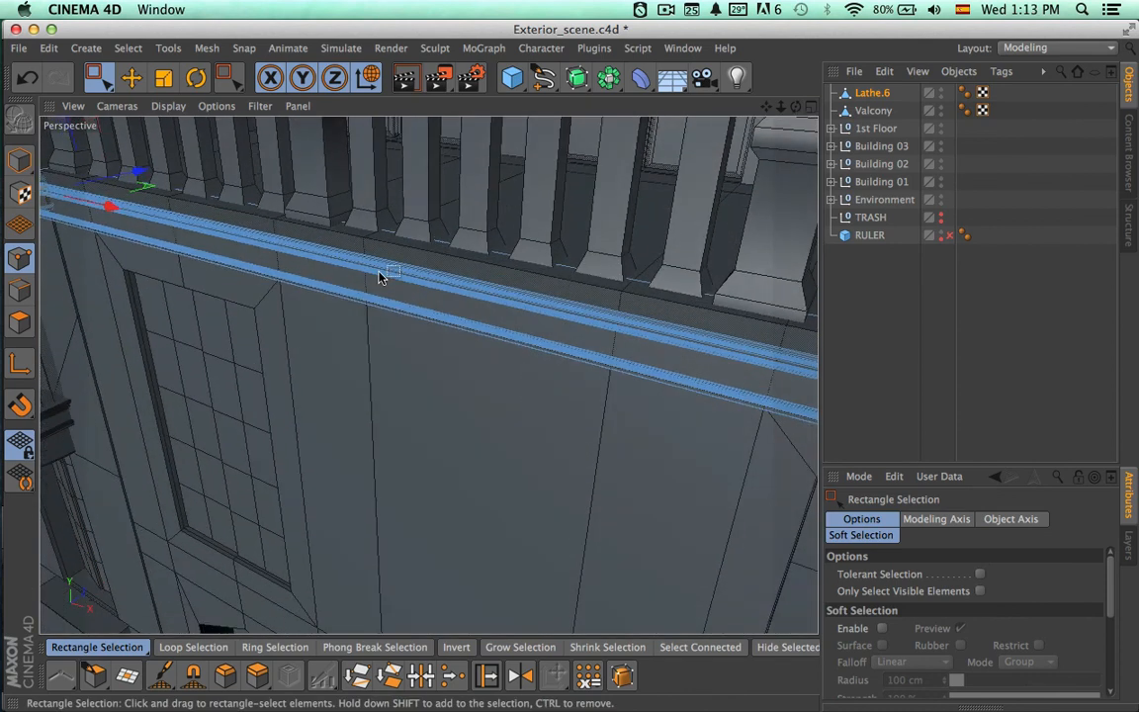
pyautogui.click(20, 161)
pyautogui.keyDown('alt'); pyautogui.moveTo(311, 184); pyautogui.dragTo(407, 210, button='middle'); pyautogui.keyUp('alt')
pyautogui.moveTo(583, 213); pyautogui.dragTo(583, 215)
pyautogui.keyDown('alt'); pyautogui.moveTo(611, 334); pyautogui.dragTo(693, 252); pyautogui.keyUp('alt')
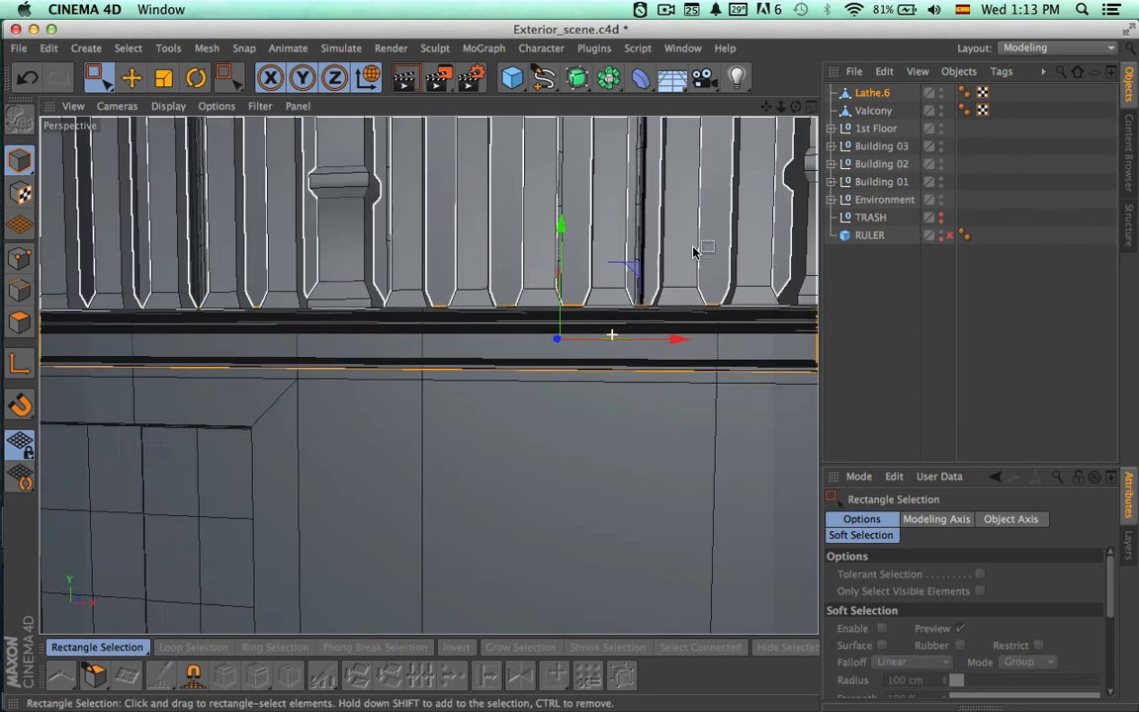
pyautogui.keyDown('alt'); pyautogui.moveTo(643, 364); pyautogui.dragTo(428, 379, button='right'); pyautogui.keyUp('alt')
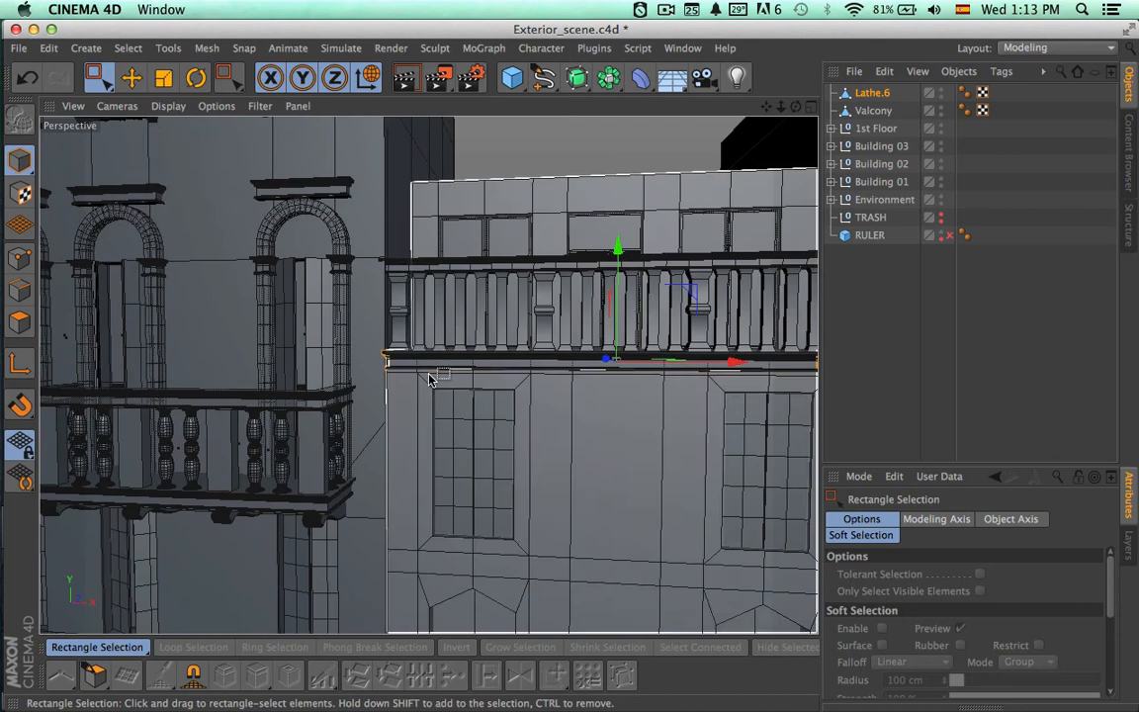
# - Switch to Live Selection and focus on the small bracket beneath Building 01's window sill nearest Building 02
pyautogui.moveTo(97, 77); pyautogui.dragTo(155, 99)
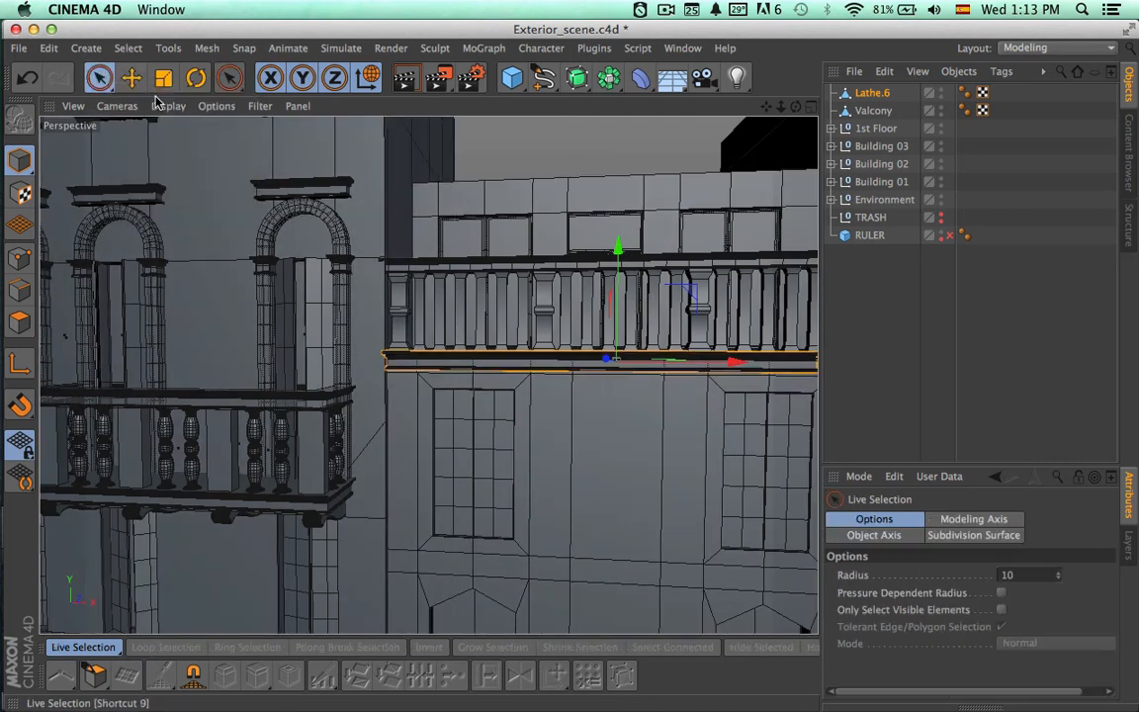
pyautogui.keyDown('alt'); pyautogui.moveTo(502, 407); pyautogui.dragTo(291, 314, button='middle'); pyautogui.keyUp('alt')
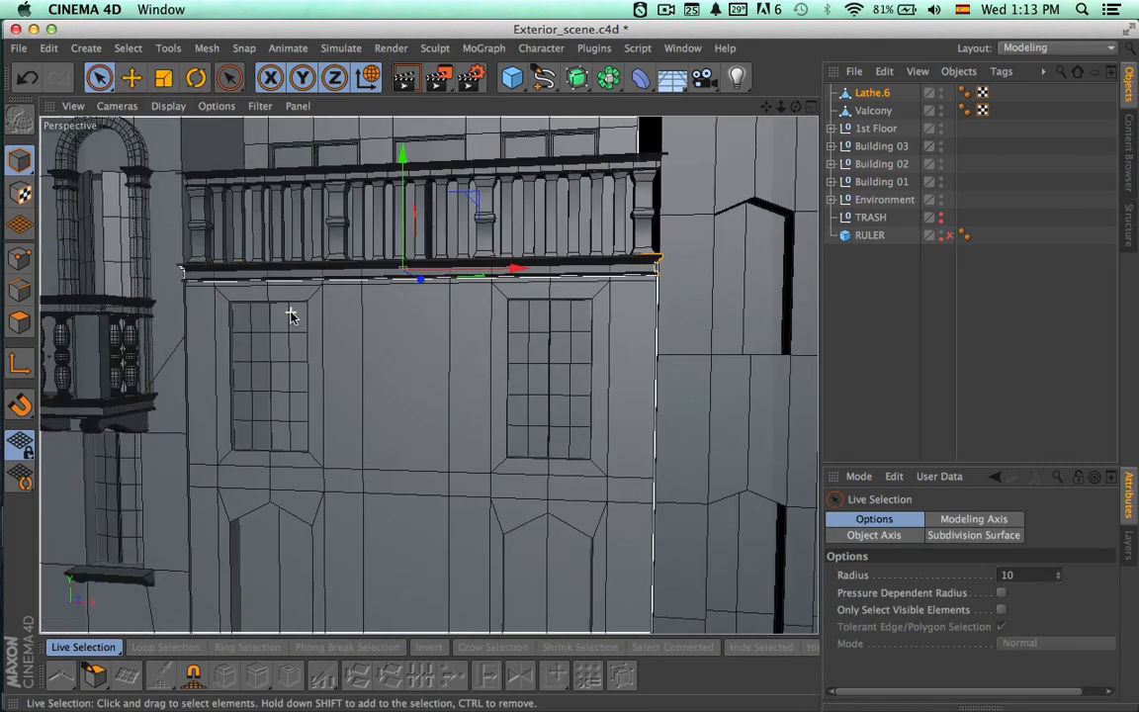
pyautogui.keyDown('alt'); pyautogui.moveTo(291, 314); pyautogui.dragTo(366, 294); pyautogui.keyUp('alt')
pyautogui.keyDown('alt'); pyautogui.moveTo(406, 370); pyautogui.dragTo(436, 267, button='middle'); pyautogui.keyUp('alt')
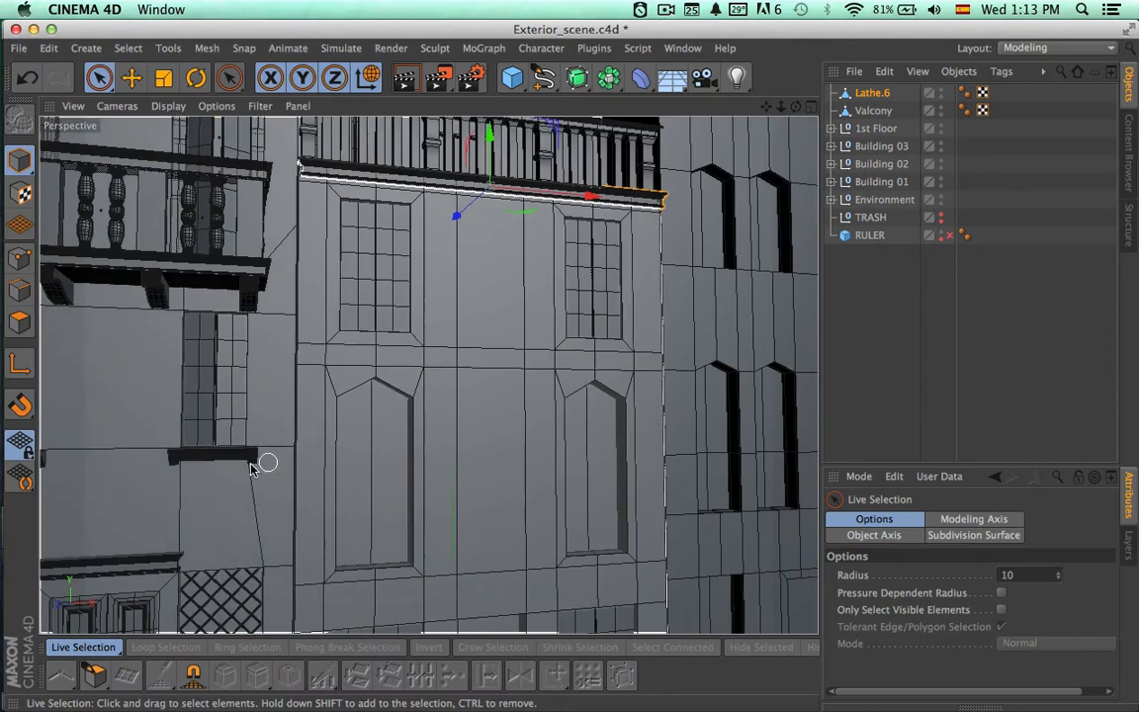
pyautogui.click(251, 464)
pyautogui.keyDown('alt'); pyautogui.moveTo(199, 482); pyautogui.dragTo(511, 422, button='right'); pyautogui.keyUp('alt')
# - Expand Building 01 in the object hierarchy, collapse its 1st Floor group and open its 2nd Floor group
pyautogui.click(857, 168)
pyautogui.click(832, 182)
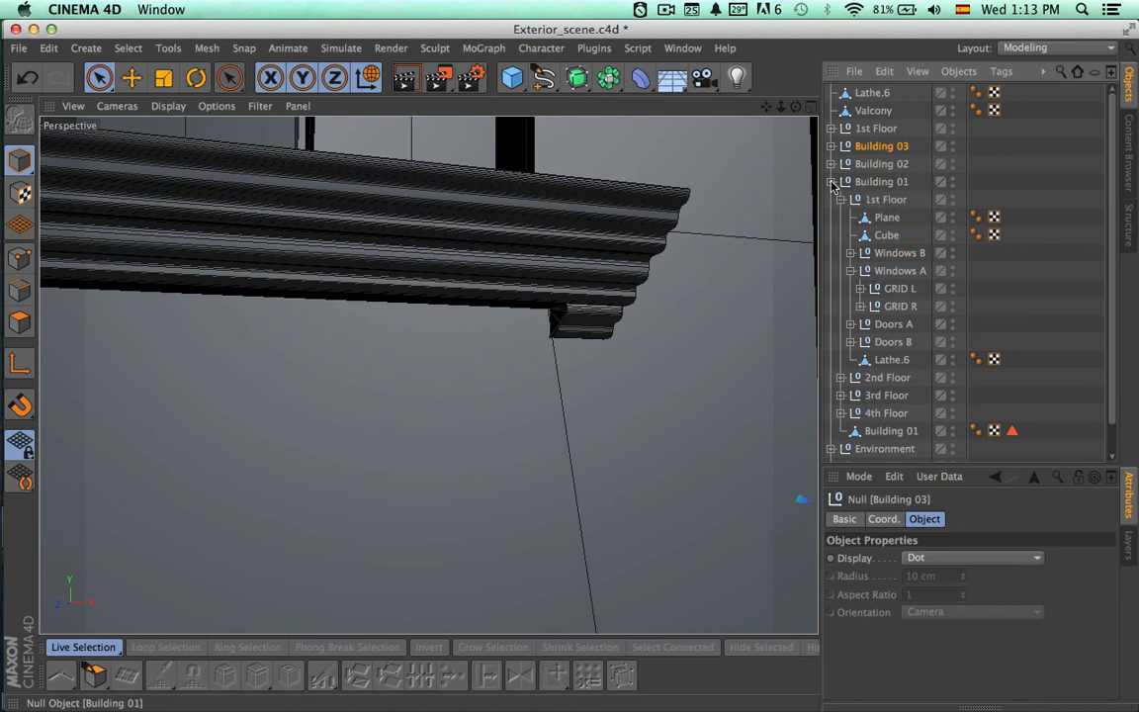
pyautogui.click(849, 270)
pyautogui.click(840, 199)
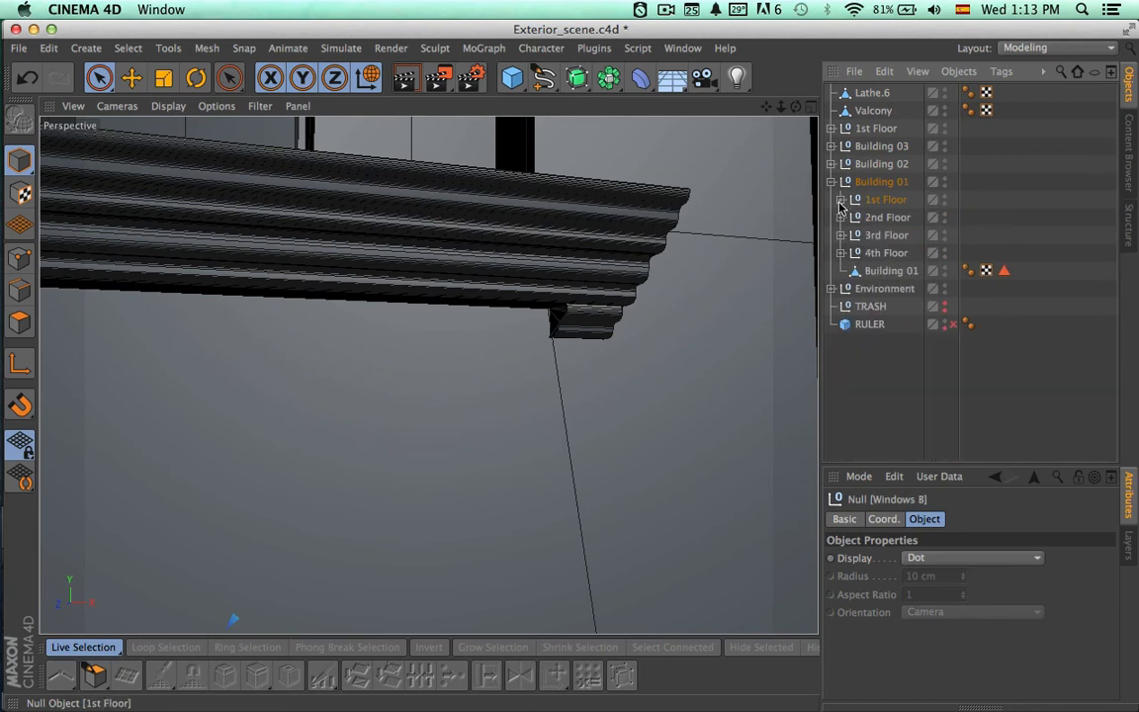
pyautogui.click(841, 253)
pyautogui.click(841, 253)
pyautogui.click(887, 217)
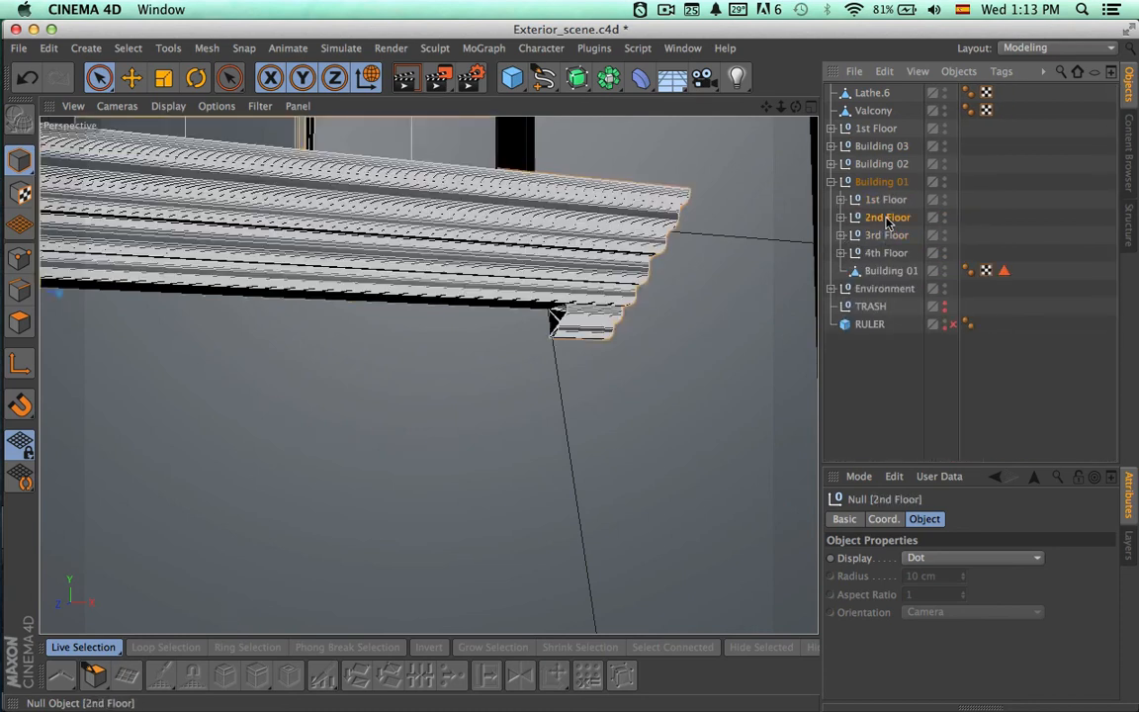
pyautogui.scroll(-3, 694, 305)
pyautogui.click(841, 218)
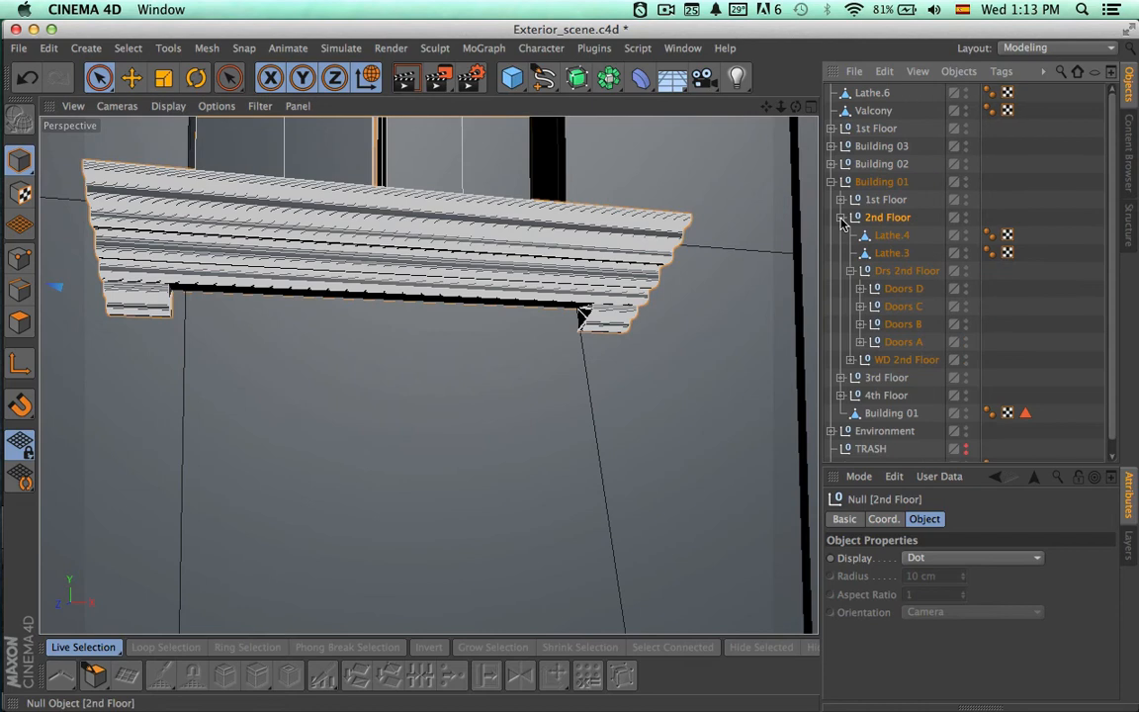
# - Open the WD 2nd Floor group and its WD 04 subgroup to identify which object is the sill's bracket
pyautogui.click(894, 359)
pyautogui.click(849, 289)
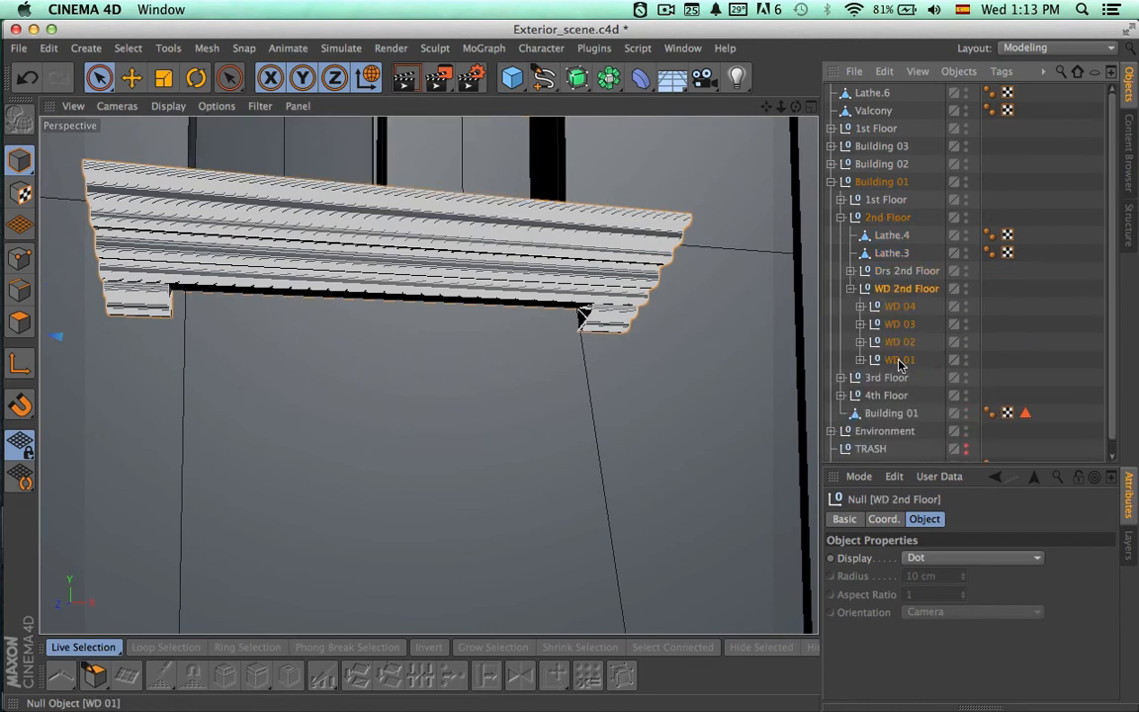
pyautogui.click(897, 341)
pyautogui.click(898, 306)
pyautogui.click(859, 307)
pyautogui.click(907, 324)
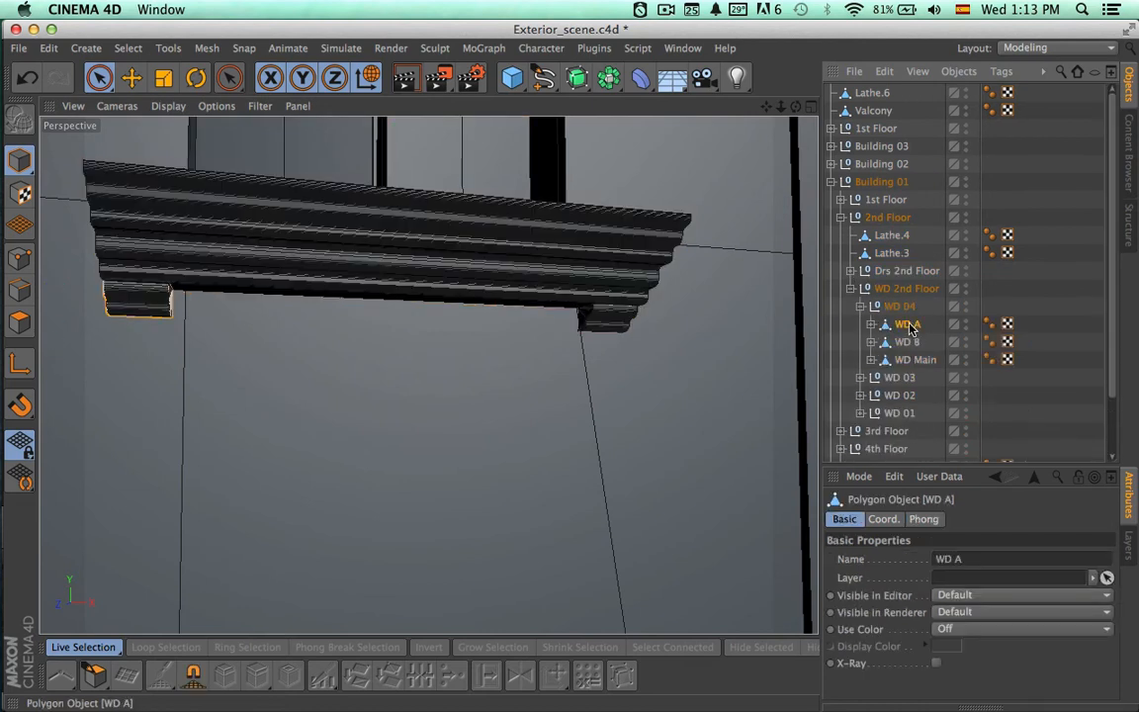
# - Copy the WD B bracket with its caps to the top level of the hierarchy and collapse Building 01
pyautogui.click(871, 342)
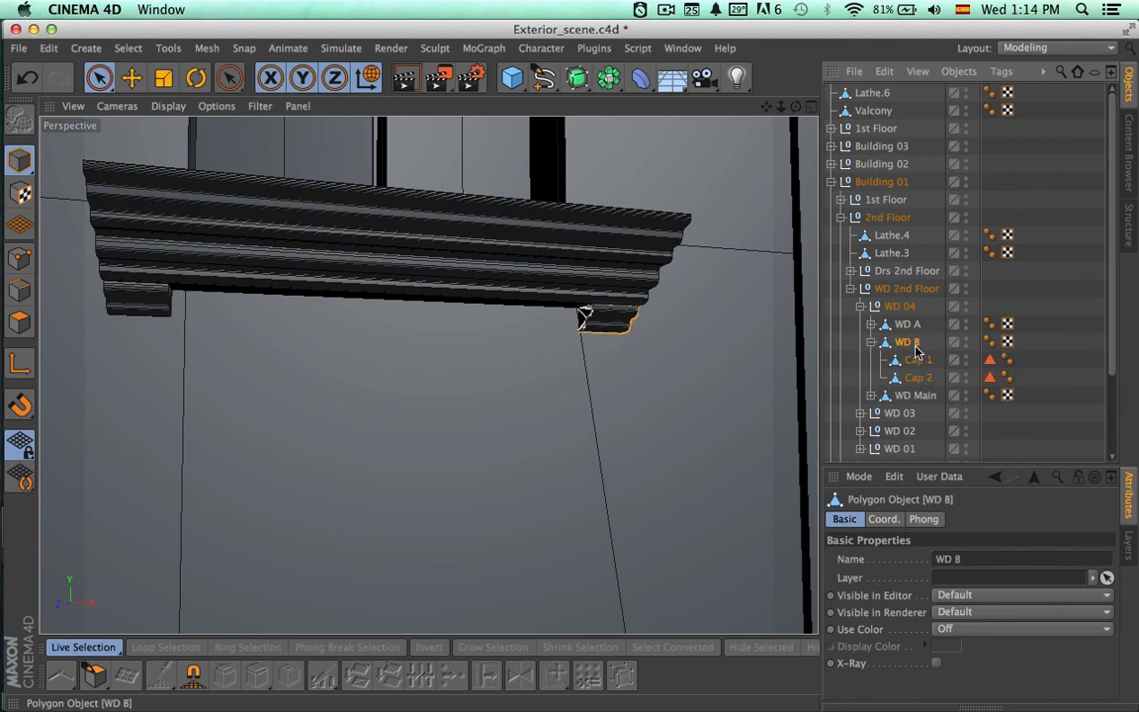
pyautogui.press('super+v')
pyautogui.click(840, 271)
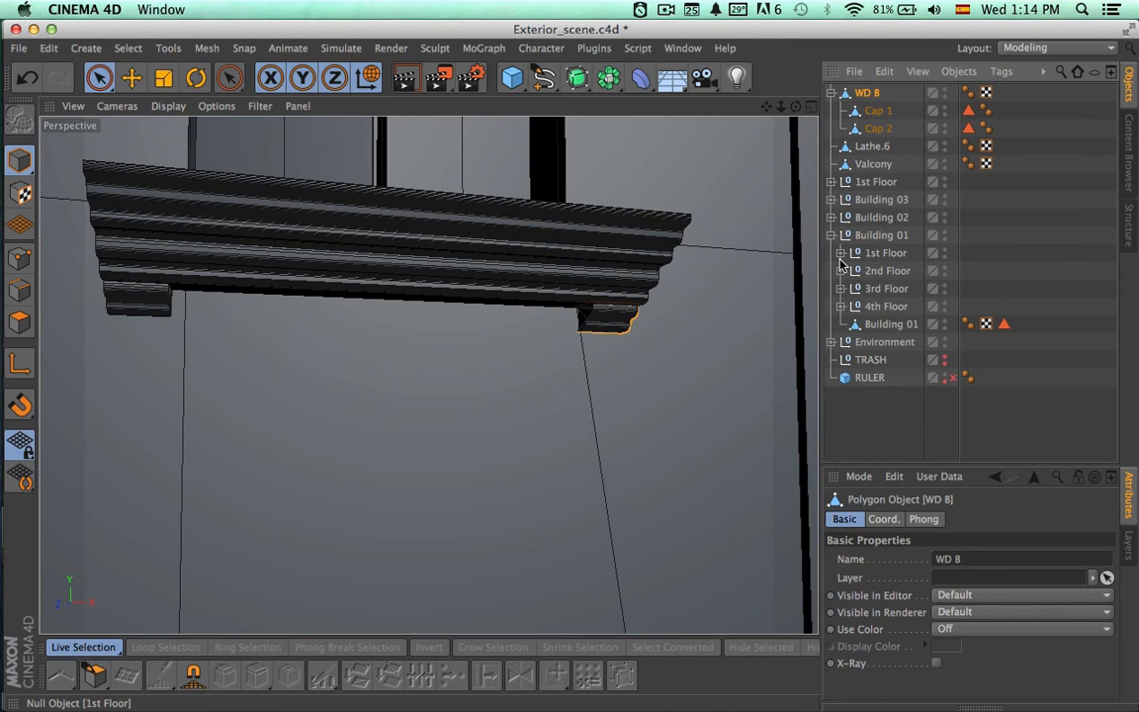
pyautogui.click(832, 235)
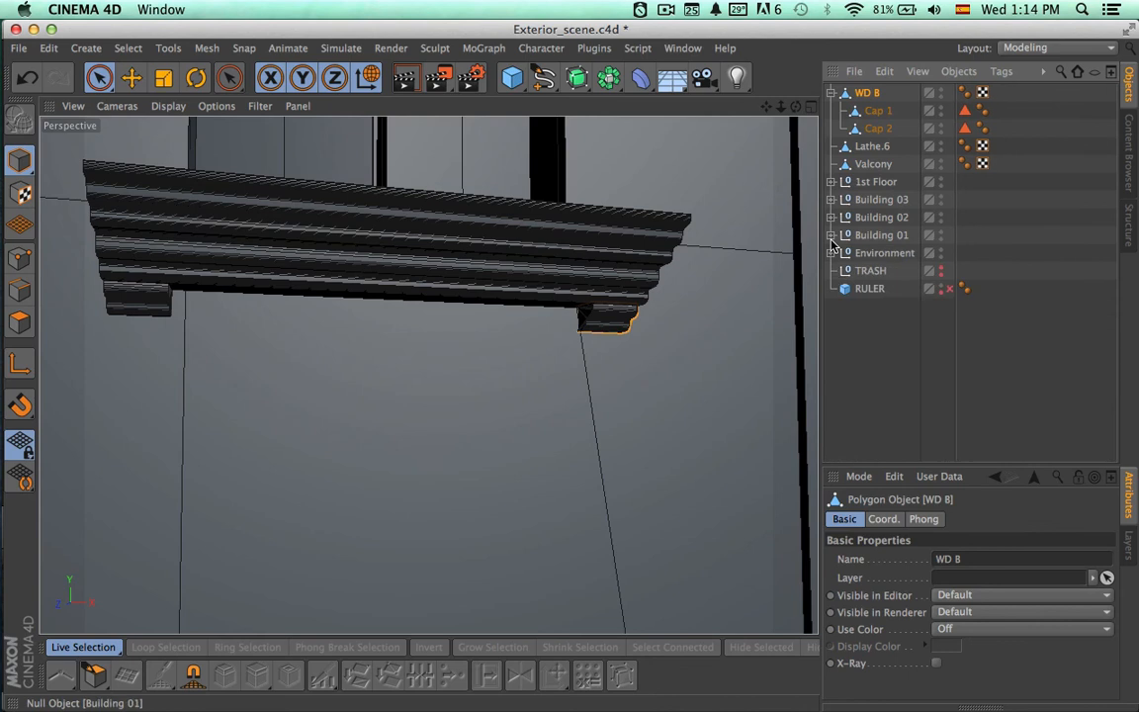
# - In the Front view, move the copied WD B bracket from Building 01 onto Building 02's facade, over the left window beneath the cornice
pyautogui.click(811, 107)
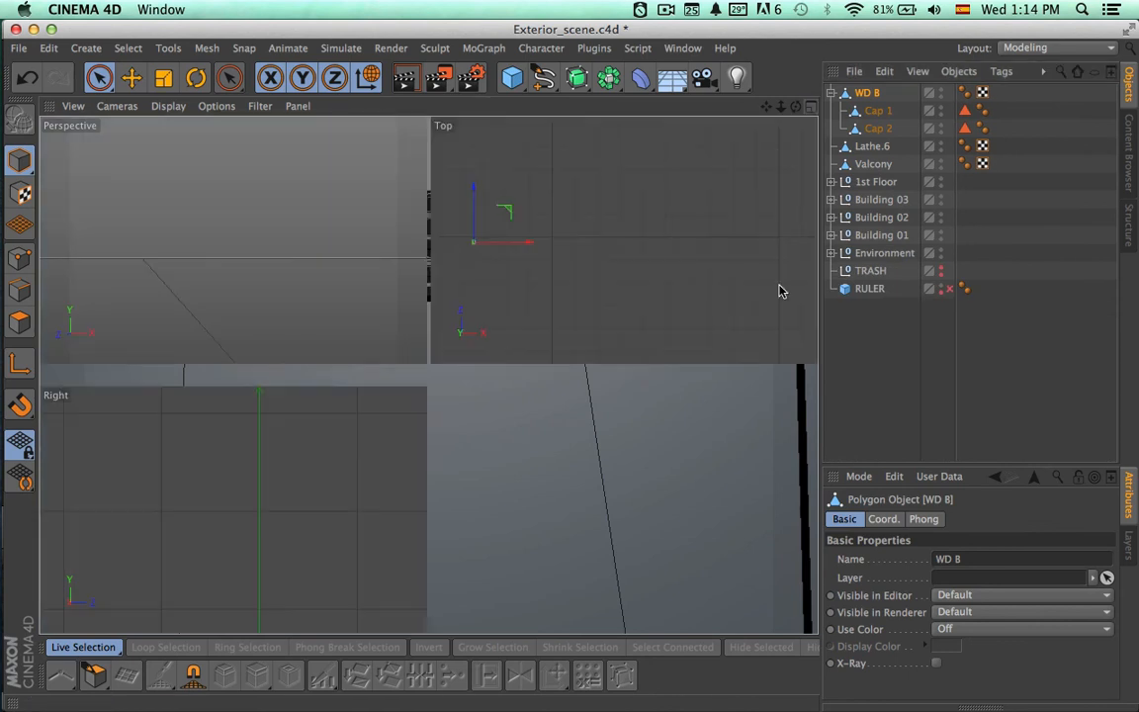
pyautogui.middleClick(743, 386)
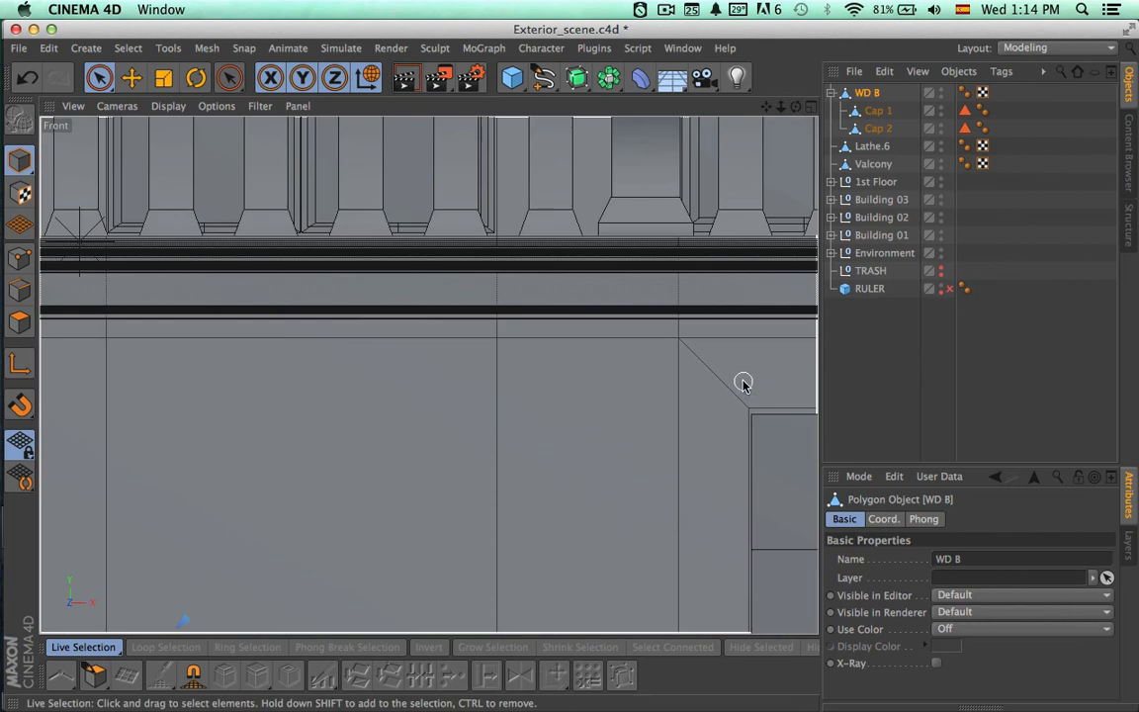
pyautogui.moveTo(744, 385)
pyautogui.keyDown('alt'); pyautogui.mouseDown(button='right')
pyautogui.moveTo(426, 406)
pyautogui.moveTo(504, 413)
pyautogui.mouseUp(button='right'); pyautogui.keyUp('alt')
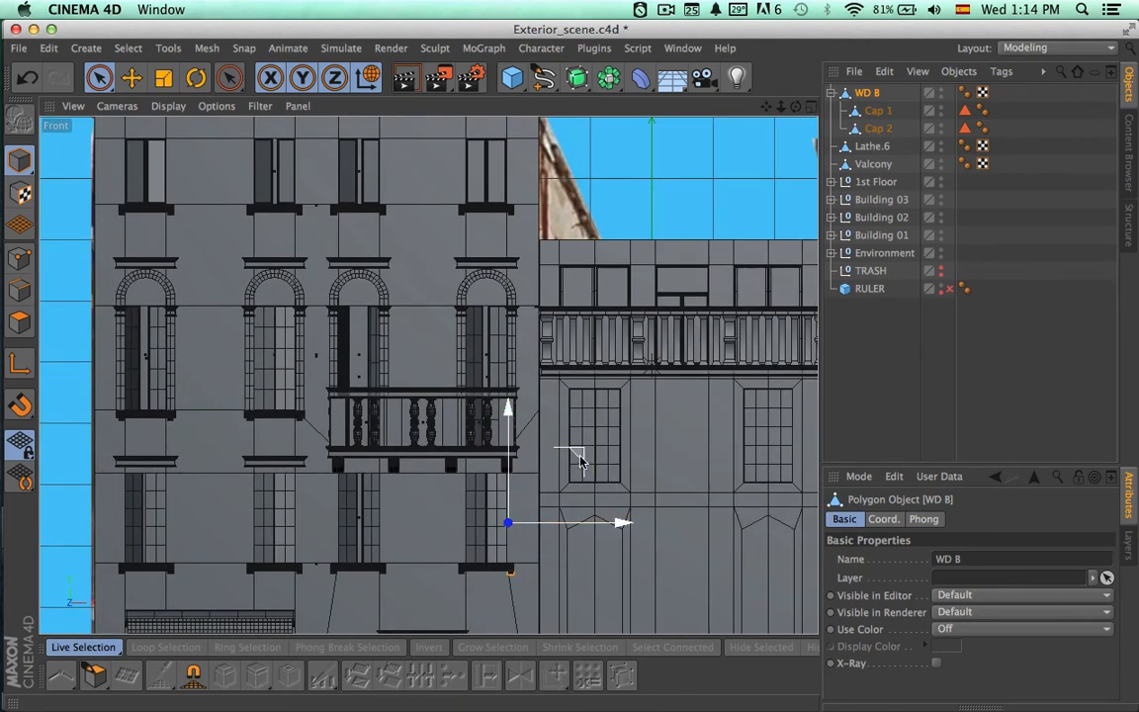
pyautogui.moveTo(587, 465); pyautogui.dragTo(661, 332)
pyautogui.press('super+z')
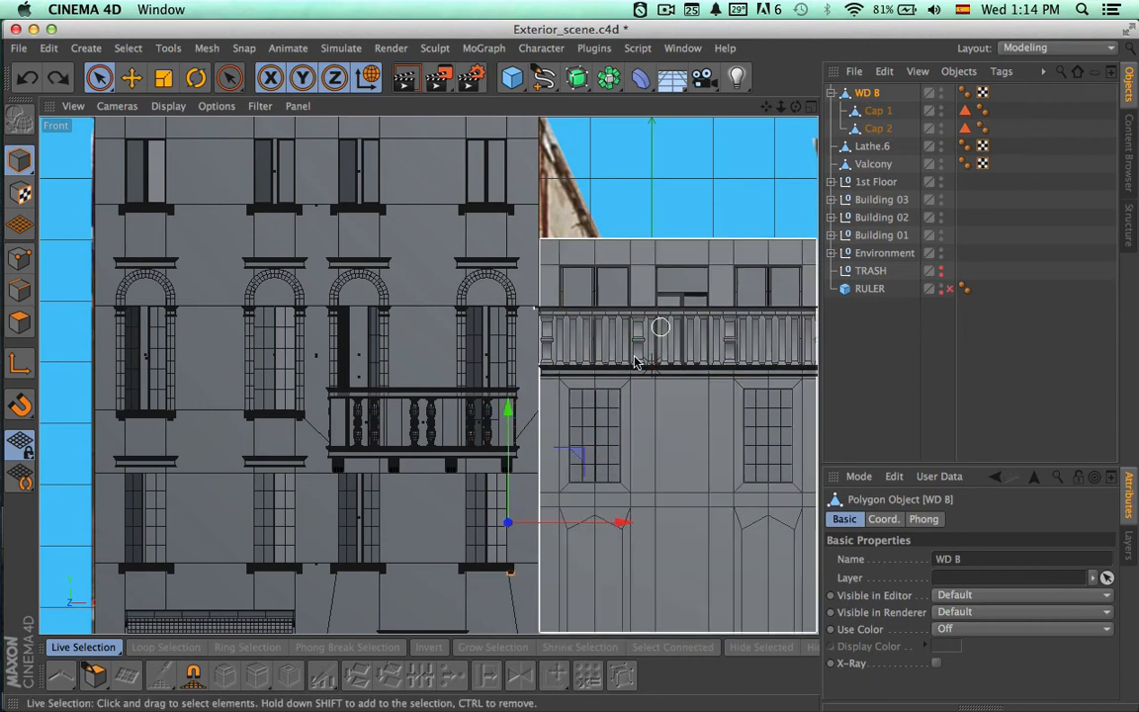
pyautogui.keyDown('alt'); pyautogui.moveTo(553, 455); pyautogui.dragTo(628, 448, button='right'); pyautogui.keyUp('alt')
pyautogui.keyDown('alt'); pyautogui.moveTo(572, 385); pyautogui.dragTo(556, 325, button='middle'); pyautogui.keyUp('alt')
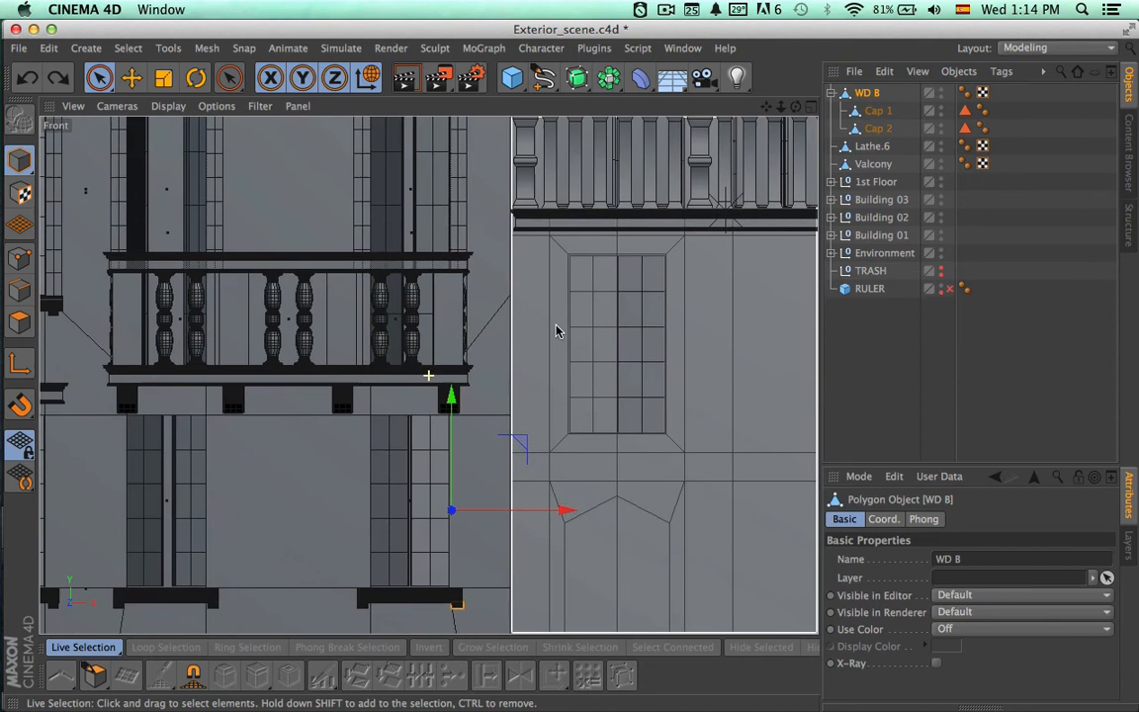
pyautogui.moveTo(521, 445); pyautogui.dragTo(642, 163)
pyautogui.keyDown('alt'); pyautogui.moveTo(585, 249); pyautogui.dragTo(702, 249, button='right'); pyautogui.keyUp('alt')
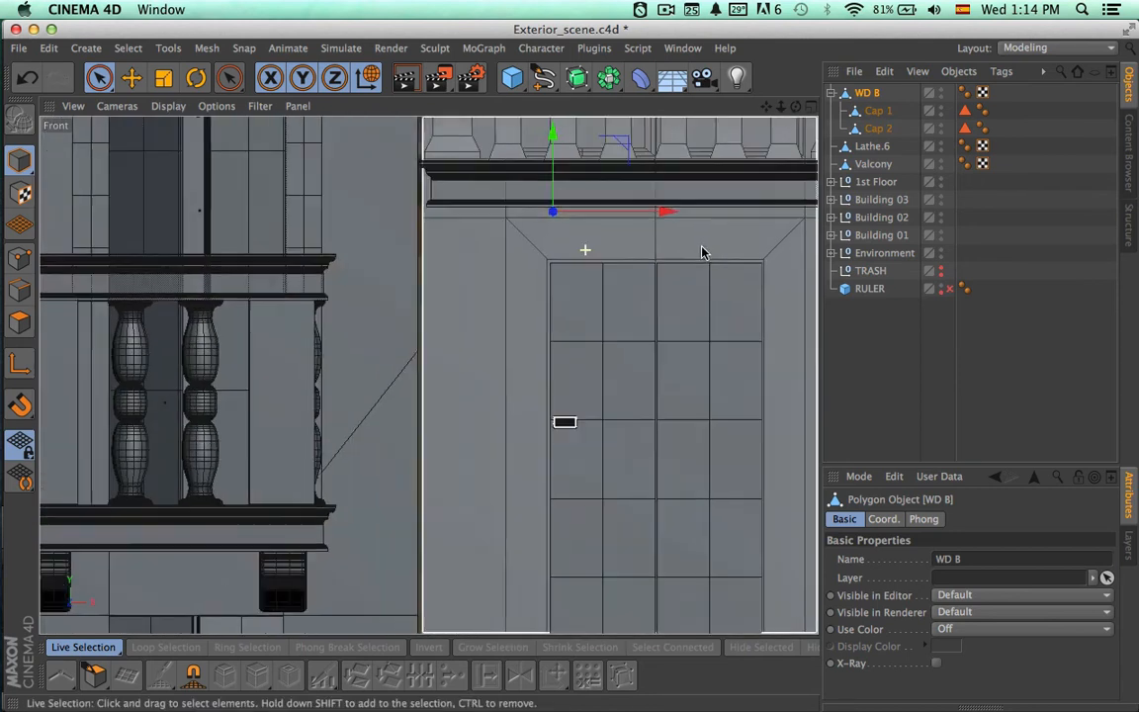
# - Move WD B's axis down onto the upper-left corner of its own geometry in the front view
pyautogui.click(20, 364)
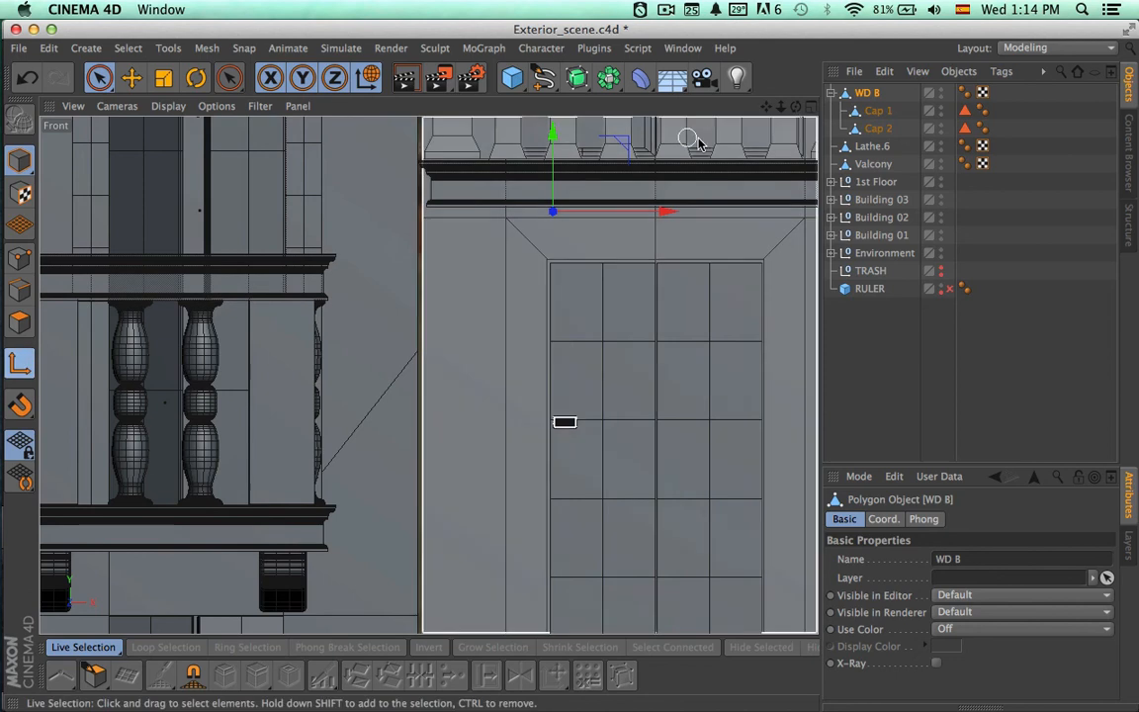
pyautogui.moveTo(553, 138); pyautogui.dragTo(579, 210)
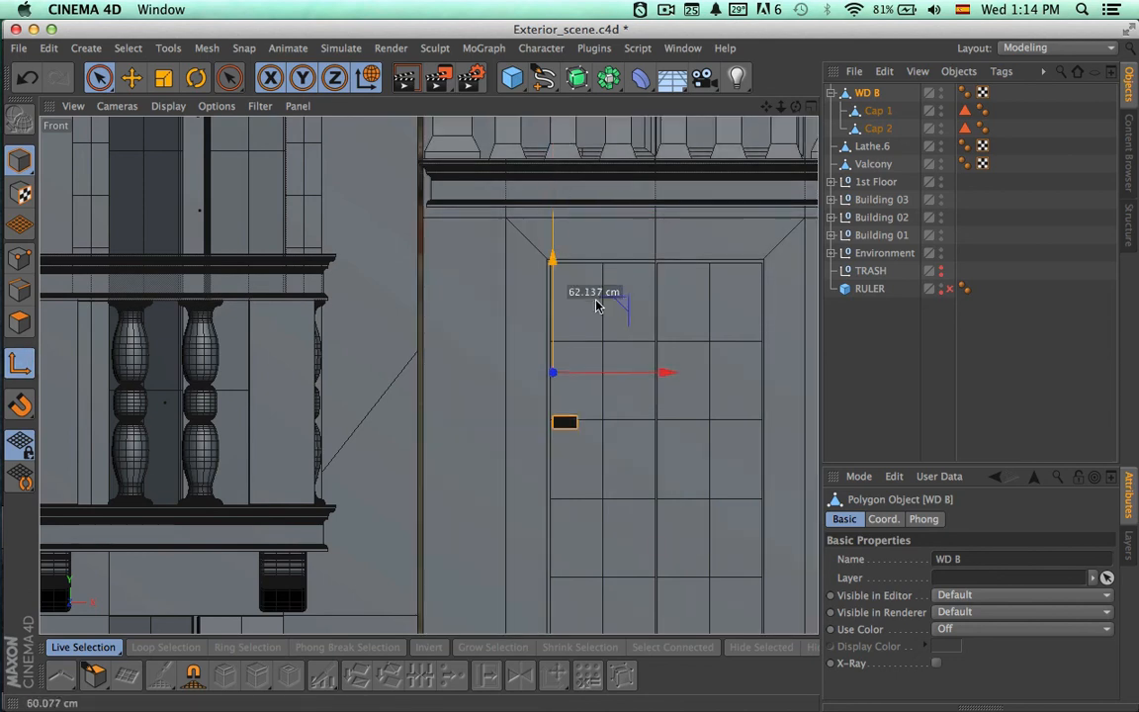
pyautogui.scroll(6, 590, 420)
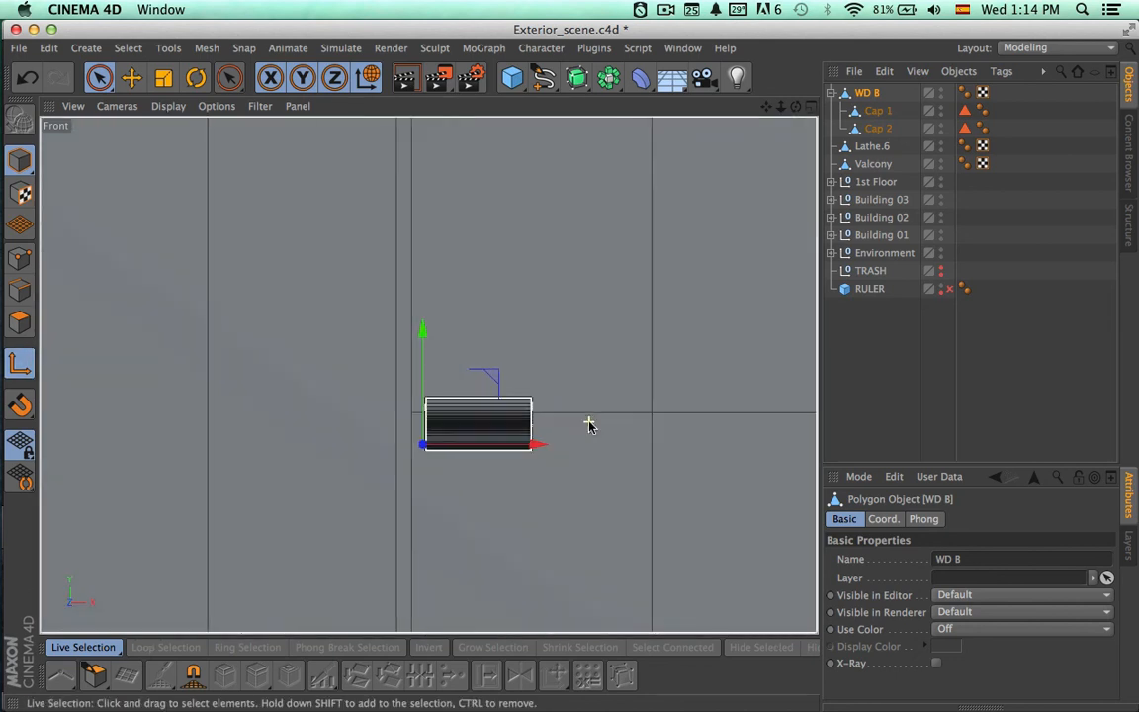
pyautogui.scroll(3, 541, 462)
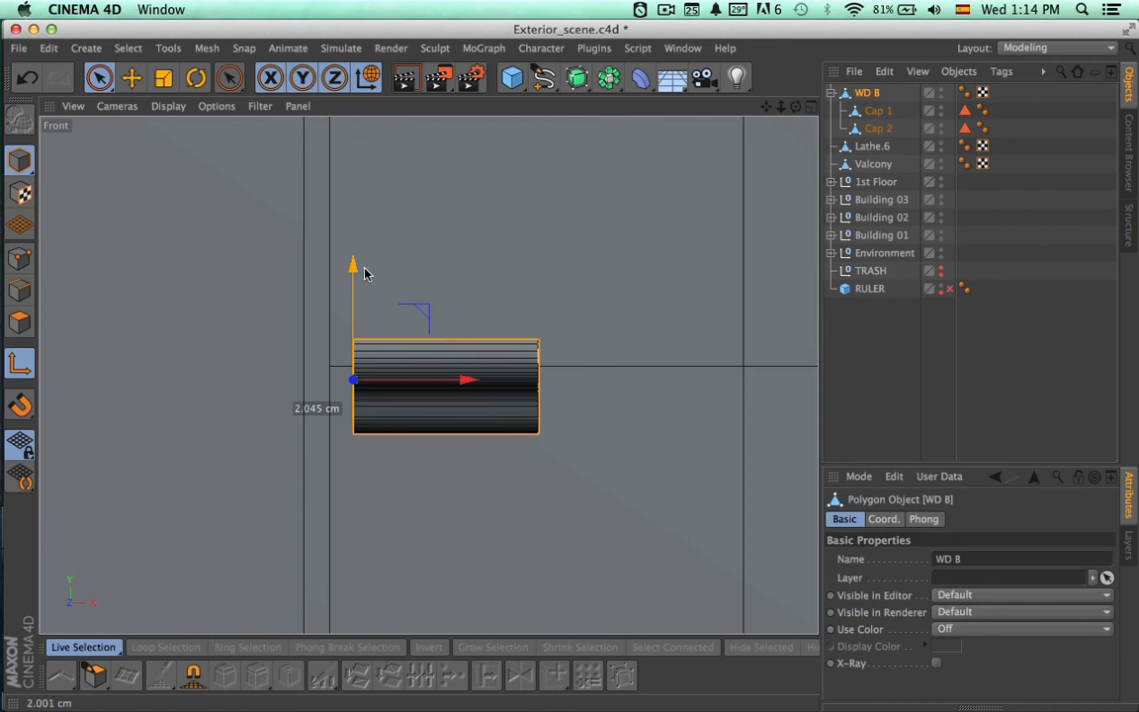
pyautogui.moveTo(373, 243); pyautogui.dragTo(374, 242)
pyautogui.scroll(-9, 521, 333)
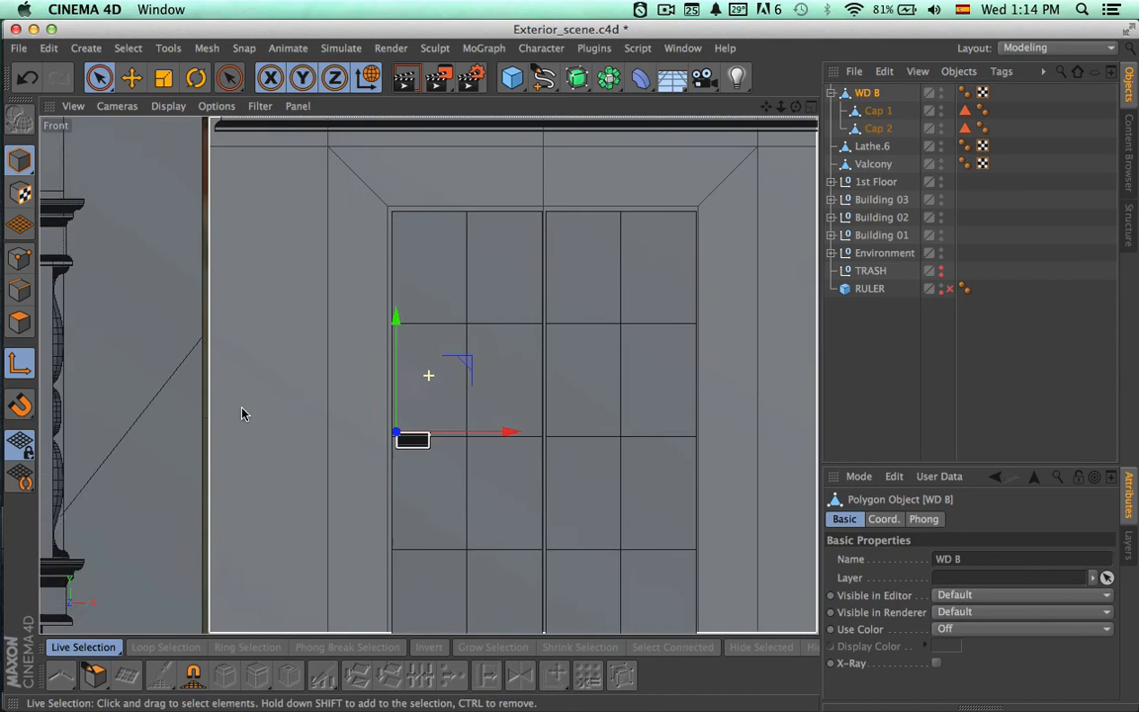
# - Collapse WD B's hierarchy and place the block under the left end of the balcony's lower moulding in the front view
pyautogui.keyDown('alt'); pyautogui.moveTo(242, 408); pyautogui.dragTo(221, 476, button='middle'); pyautogui.keyUp('alt')
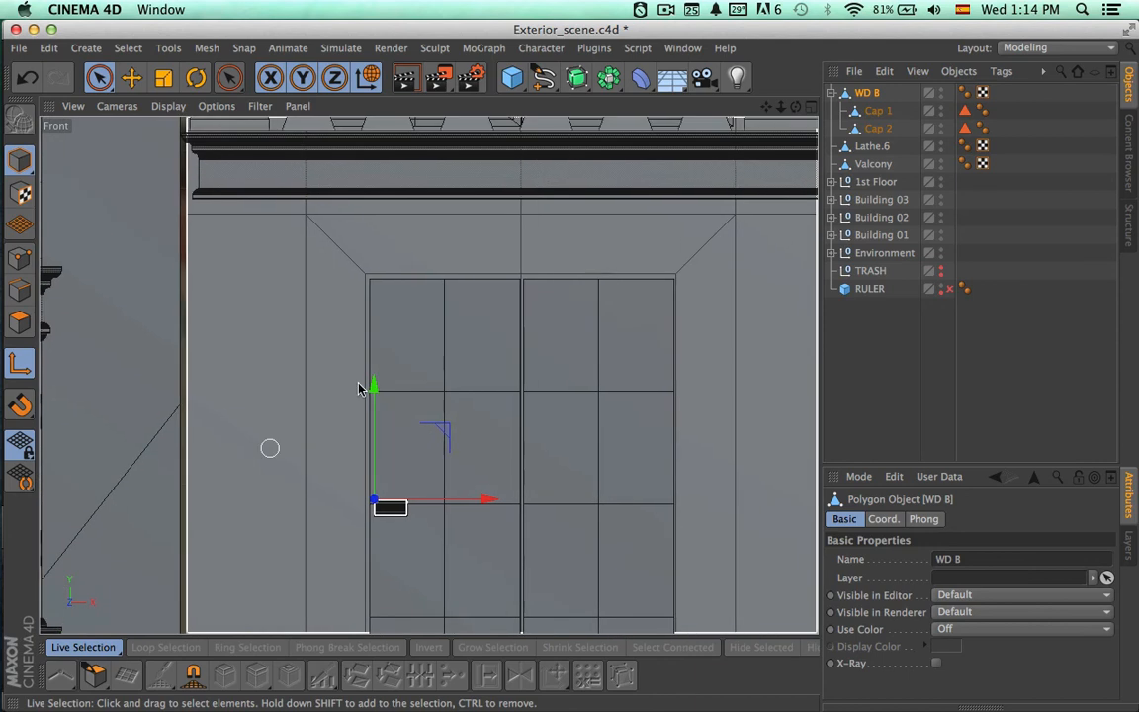
pyautogui.click(832, 92)
pyautogui.click(831, 93)
pyautogui.click(831, 93)
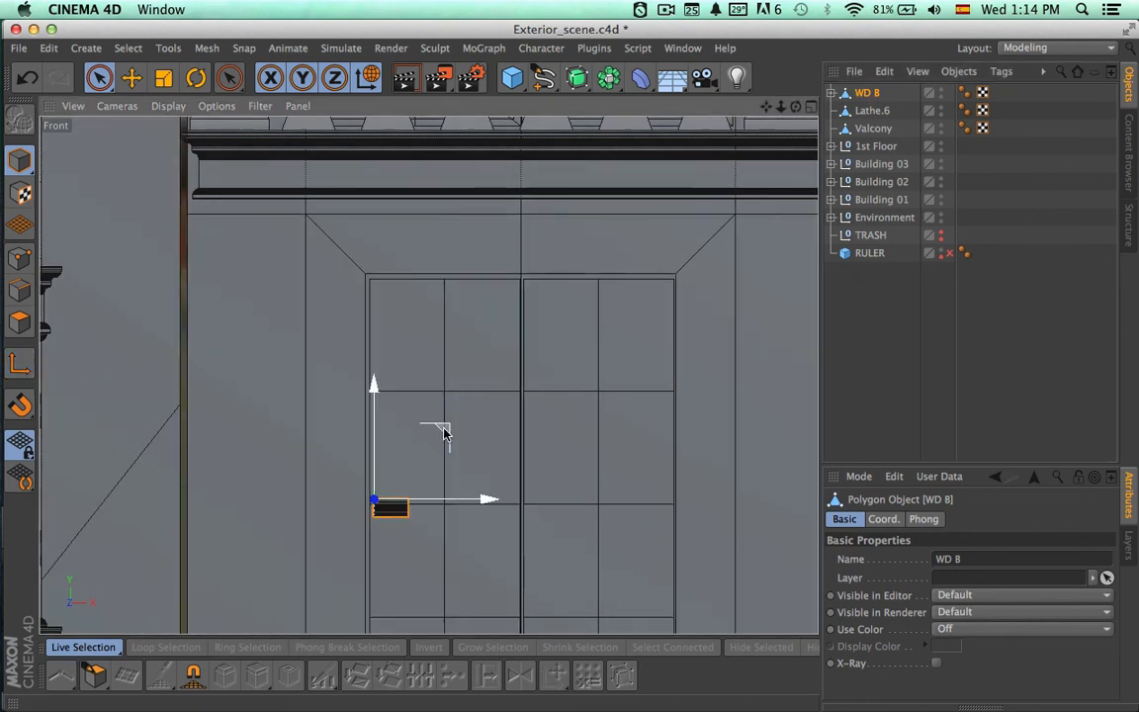
pyautogui.moveTo(438, 433); pyautogui.dragTo(266, 134)
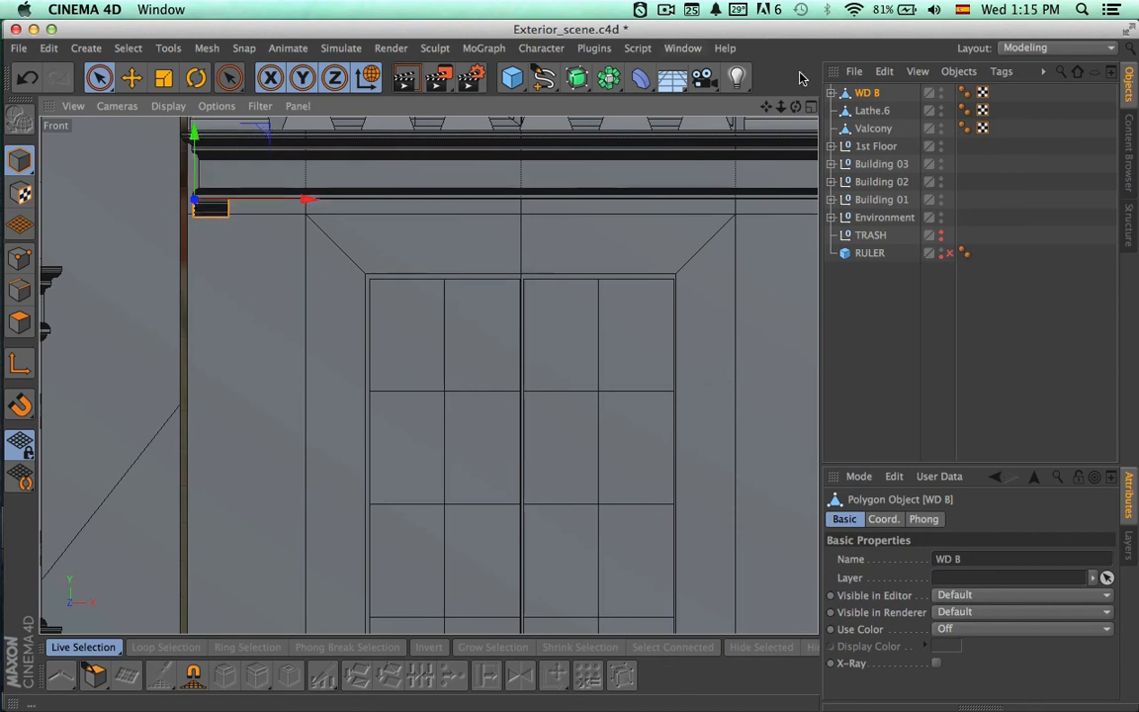
# - Adjust WD B's depth in the perspective view so that it projects from the wall beneath the moulding
pyautogui.click(810, 106)
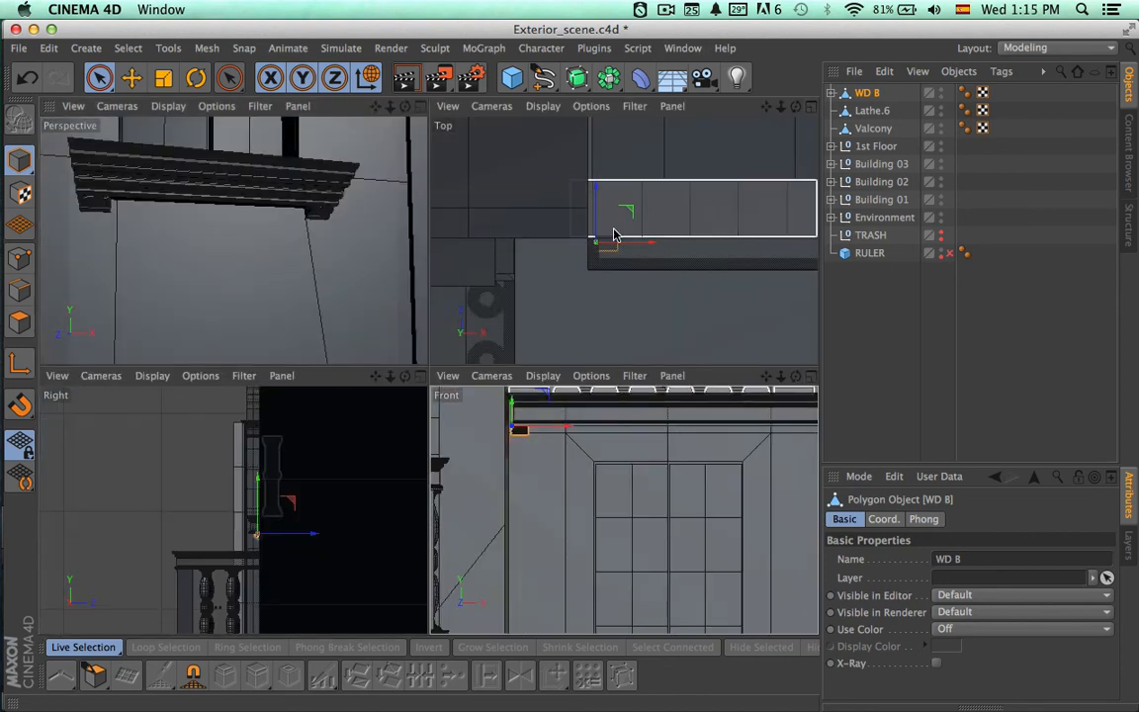
pyautogui.press('o')
pyautogui.click(421, 107)
pyautogui.keyDown('alt'); pyautogui.moveTo(497, 318); pyautogui.dragTo(550, 409); pyautogui.keyUp('alt')
pyautogui.moveTo(585, 138); pyautogui.dragTo(583, 144)
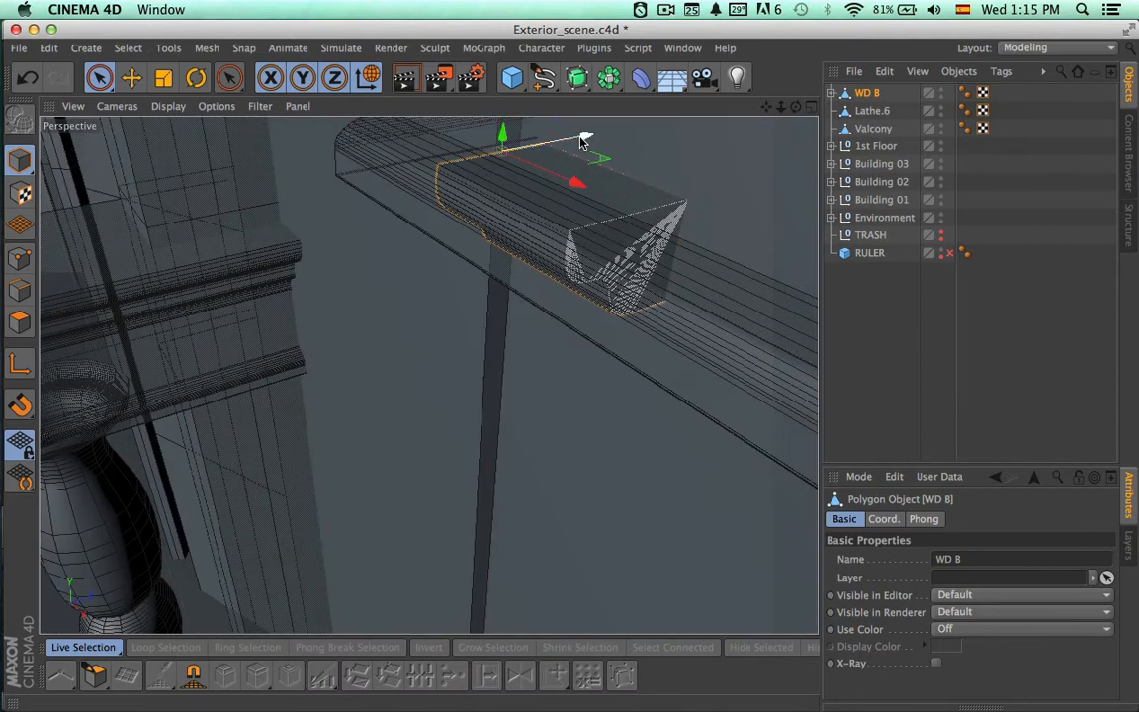
pyautogui.press('t')
pyautogui.moveTo(589, 136); pyautogui.dragTo(551, 160)
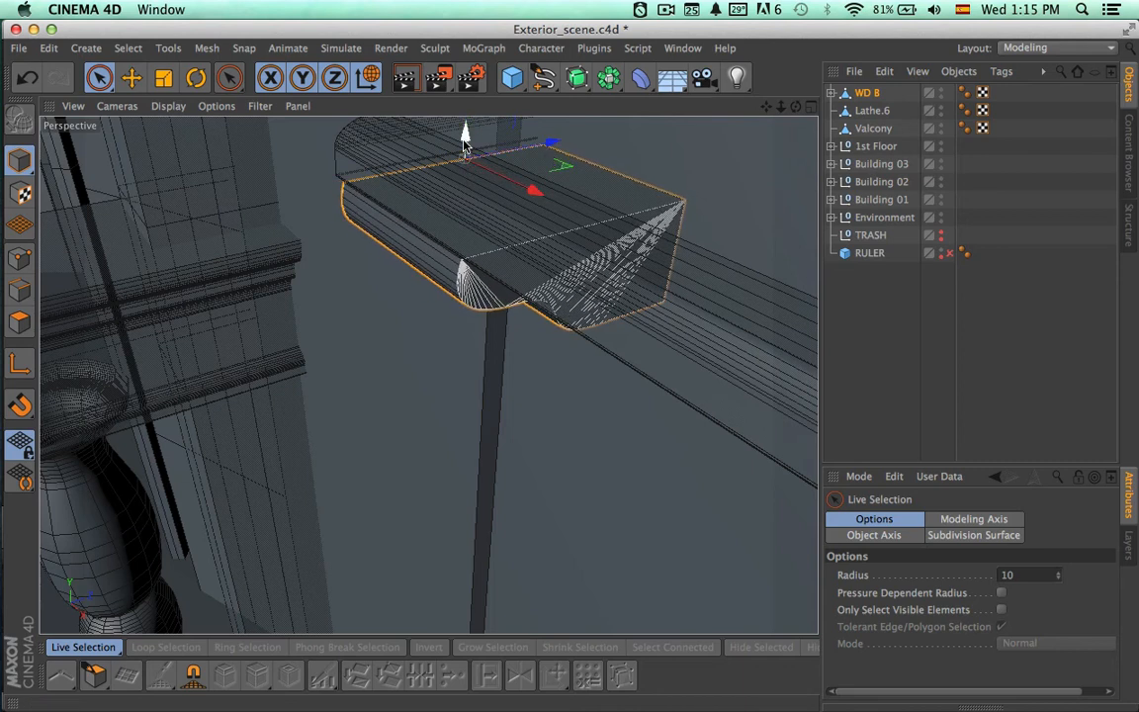
# - Fine-tune WD B's height and position so that it sits tight against the underside of the moulding at the corner
pyautogui.moveTo(466, 145); pyautogui.dragTo(466, 140)
pyautogui.moveTo(506, 204)
pyautogui.keyDown('alt'); pyautogui.mouseDown()
pyautogui.moveTo(658, 84)
pyautogui.moveTo(722, 87)
pyautogui.moveTo(430, 221)
pyautogui.mouseUp(); pyautogui.keyUp('alt')
pyautogui.keyDown('alt'); pyautogui.moveTo(430, 222); pyautogui.dragTo(435, 420); pyautogui.keyUp('alt')
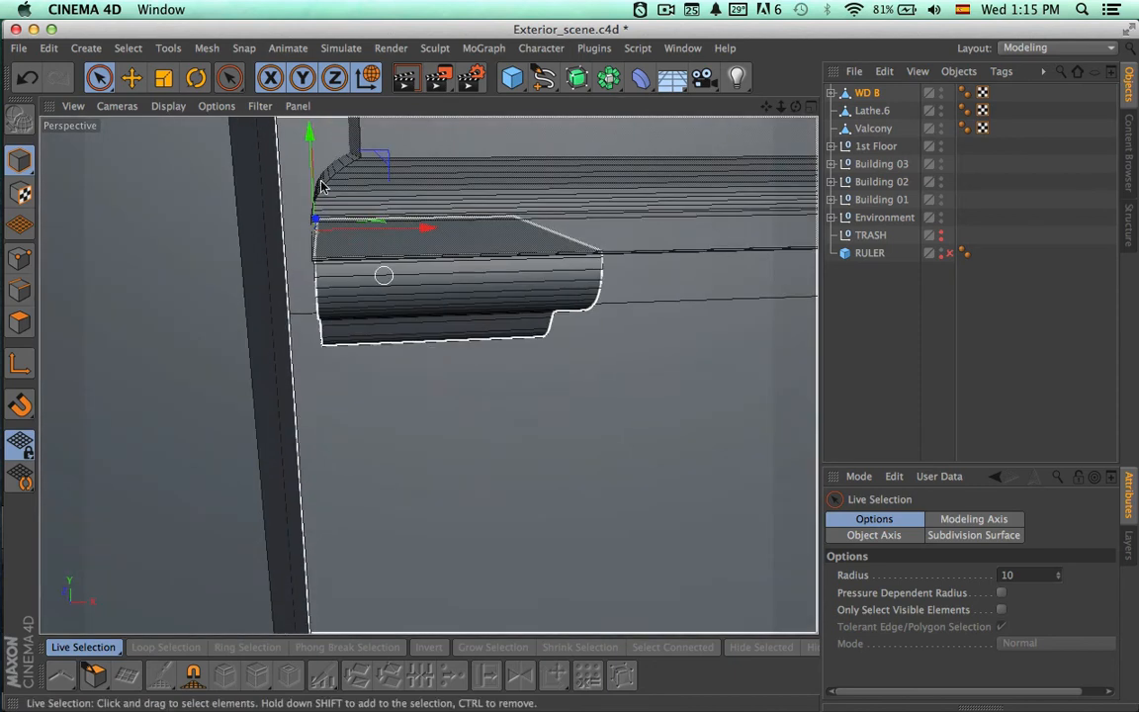
pyautogui.moveTo(310, 161); pyautogui.dragTo(310, 157)
pyautogui.keyDown('alt'); pyautogui.moveTo(523, 215); pyautogui.dragTo(416, 305); pyautogui.keyUp('alt')
pyautogui.moveTo(348, 192); pyautogui.dragTo(340, 192)
# - Render a preview of the facade and examine how the WD B bracket and the Lathe.6 moulding fit under the balcony
pyautogui.keyDown('alt'); pyautogui.moveTo(574, 348); pyautogui.dragTo(341, 348, button='right'); pyautogui.keyUp('alt')
pyautogui.keyDown('alt'); pyautogui.moveTo(514, 415); pyautogui.dragTo(647, 357, button='middle'); pyautogui.keyUp('alt')
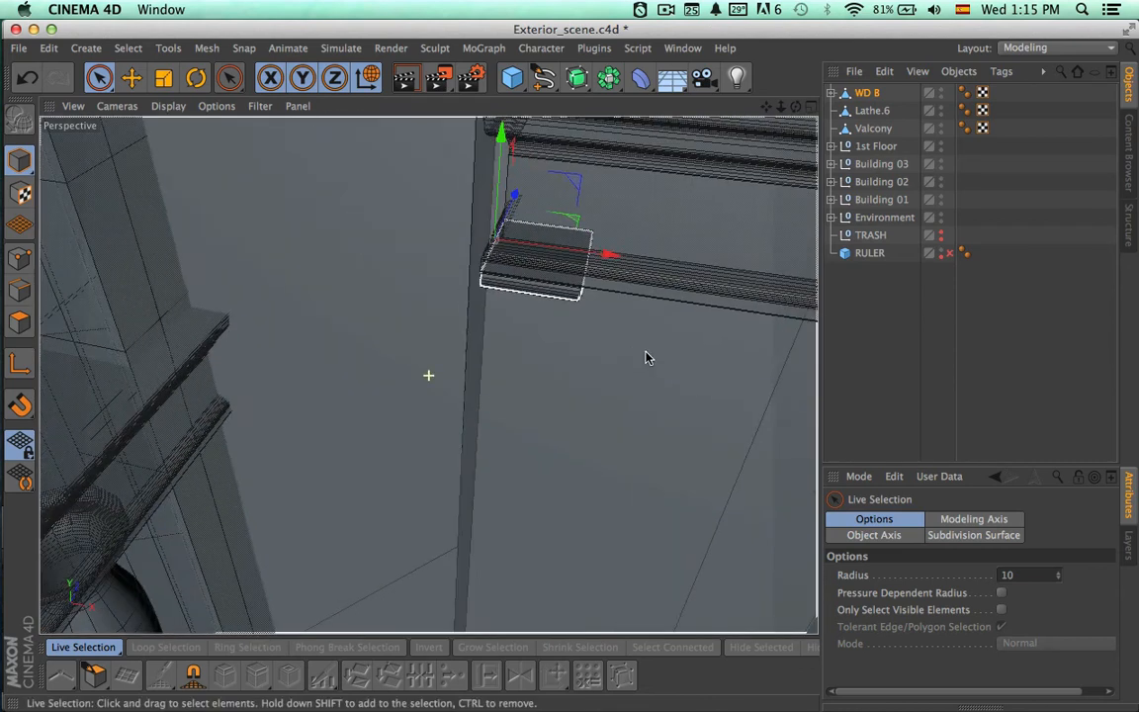
pyautogui.moveTo(644, 358)
pyautogui.keyDown('alt'); pyautogui.mouseDown()
pyautogui.moveTo(348, 387)
pyautogui.moveTo(668, 343)
pyautogui.moveTo(654, 358)
pyautogui.mouseUp(); pyautogui.keyUp('alt')
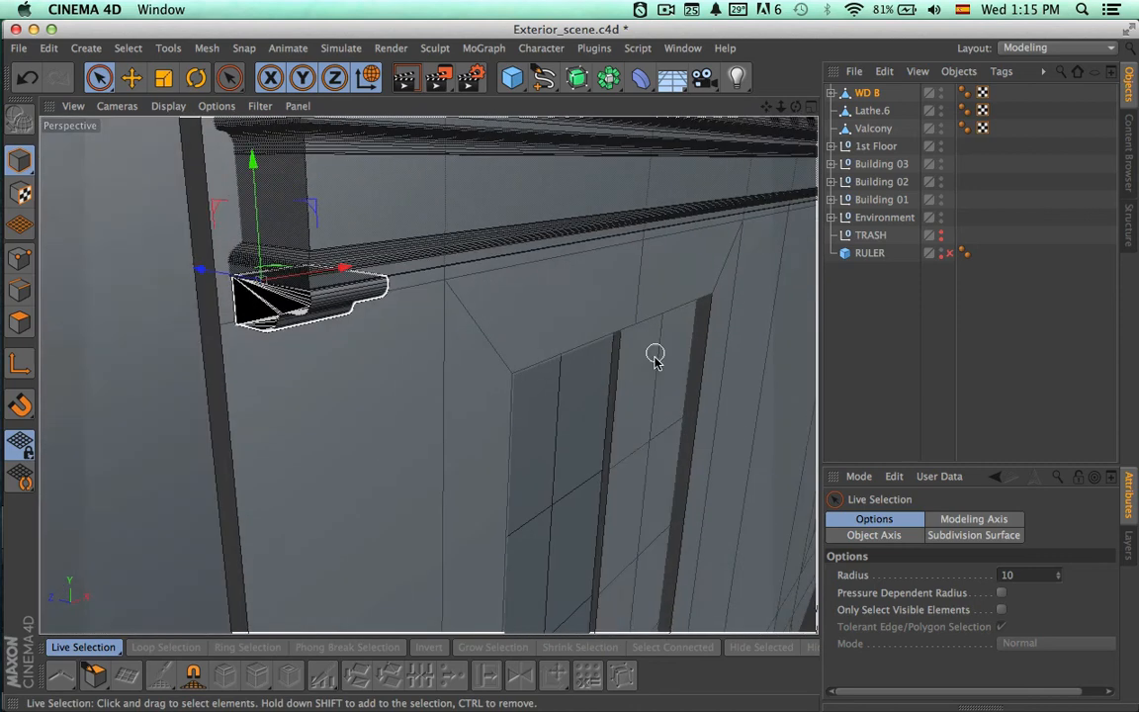
pyautogui.keyDown('alt'); pyautogui.moveTo(615, 361); pyautogui.dragTo(460, 369, button='right'); pyautogui.keyUp('alt')
pyautogui.keyDown('alt'); pyautogui.moveTo(712, 367); pyautogui.dragTo(455, 321, button='middle'); pyautogui.keyUp('alt')
pyautogui.keyDown('alt'); pyautogui.moveTo(569, 367); pyautogui.dragTo(434, 411); pyautogui.keyUp('alt')
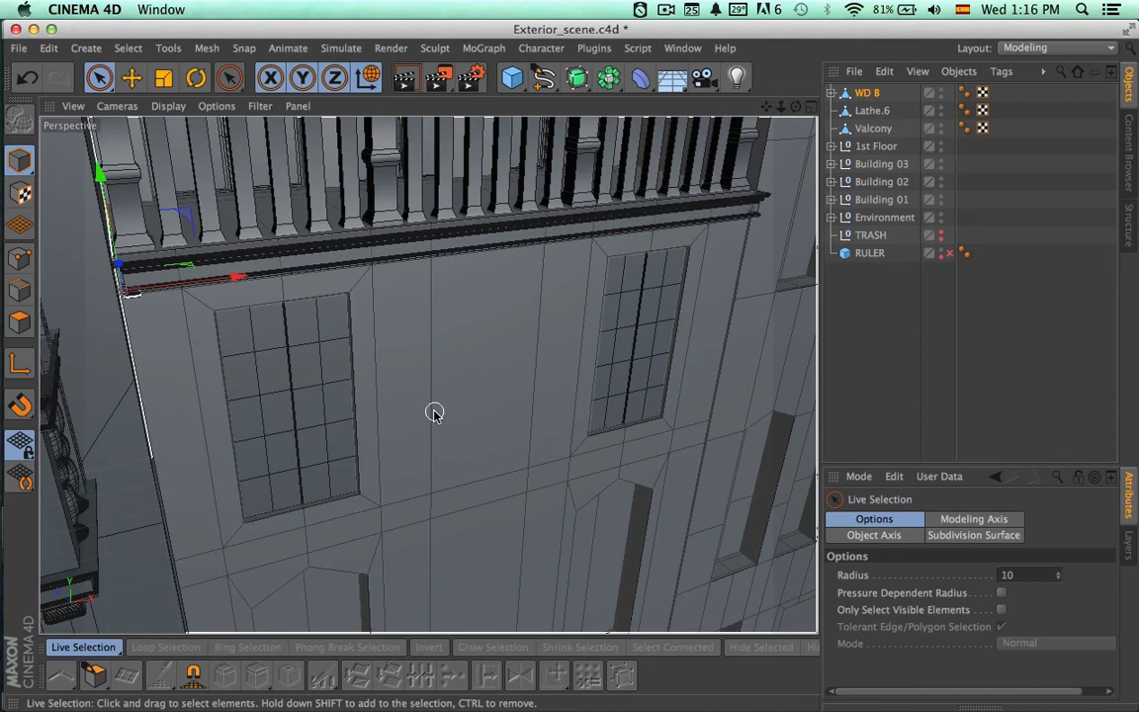
pyautogui.keyDown('alt'); pyautogui.moveTo(492, 373); pyautogui.dragTo(441, 371); pyautogui.keyUp('alt')
pyautogui.keyDown('alt'); pyautogui.moveTo(442, 372); pyautogui.dragTo(415, 381, button='right'); pyautogui.keyUp('alt')
pyautogui.keyDown('alt'); pyautogui.moveTo(427, 377); pyautogui.dragTo(435, 367); pyautogui.keyUp('alt')
pyautogui.keyDown('alt'); pyautogui.moveTo(527, 326); pyautogui.dragTo(525, 240); pyautogui.keyUp('alt')
pyautogui.press('super+r')
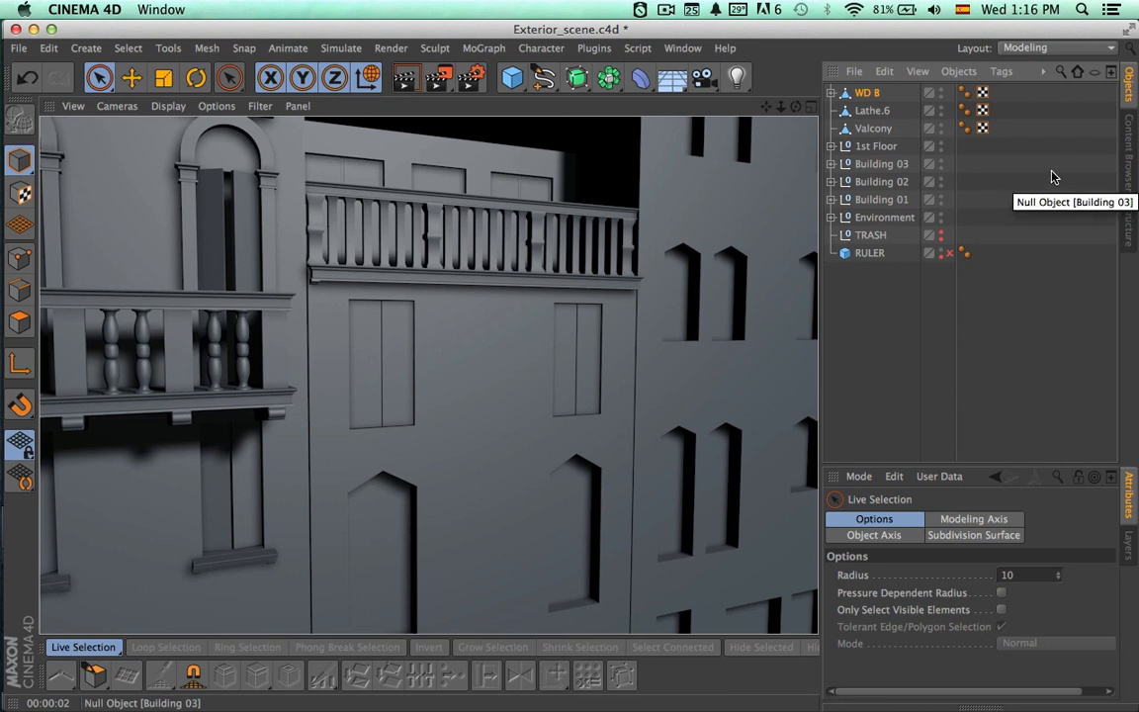
pyautogui.click(875, 111)
pyautogui.click(874, 129)
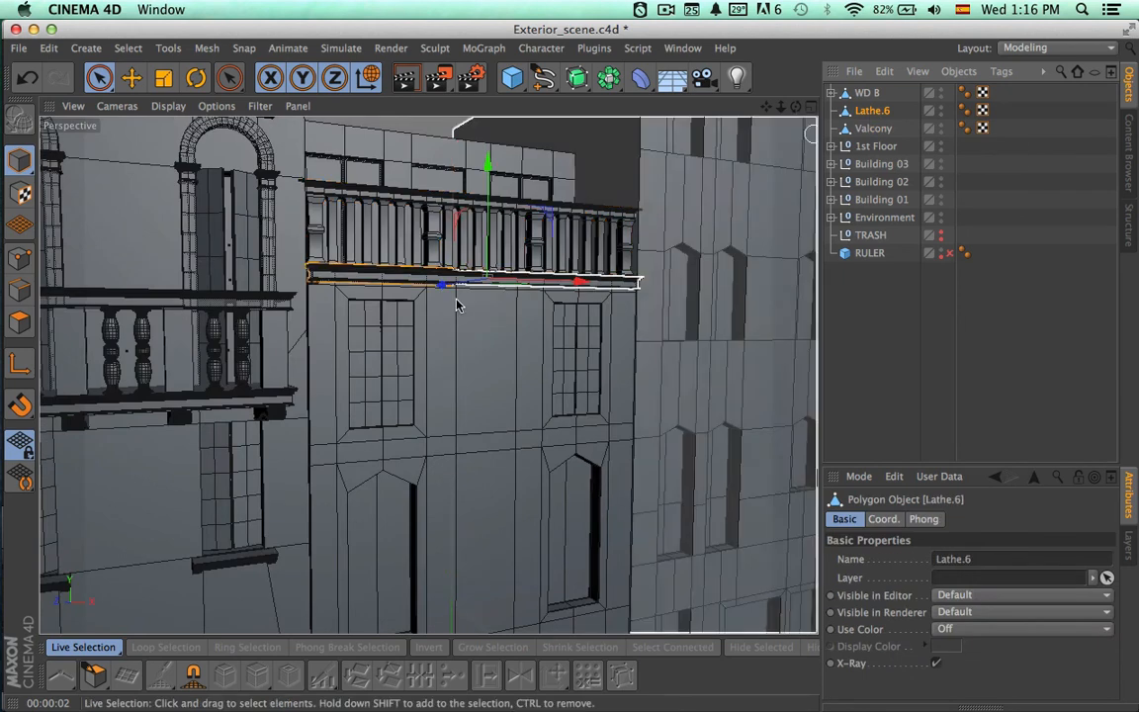
pyautogui.keyDown('alt'); pyautogui.moveTo(462, 299); pyautogui.dragTo(652, 312, button='right'); pyautogui.keyUp('alt')
pyautogui.keyDown('alt'); pyautogui.moveTo(428, 374); pyautogui.dragTo(644, 374, button='middle'); pyautogui.keyUp('alt')
pyautogui.keyDown('alt'); pyautogui.moveTo(646, 377); pyautogui.dragTo(591, 348); pyautogui.keyUp('alt')
# - Duplicate WD B, move the copy about 152 cm along X beneath the second balustrade pillar, and nudge the original about 2 cm along X
pyautogui.click(860, 94)
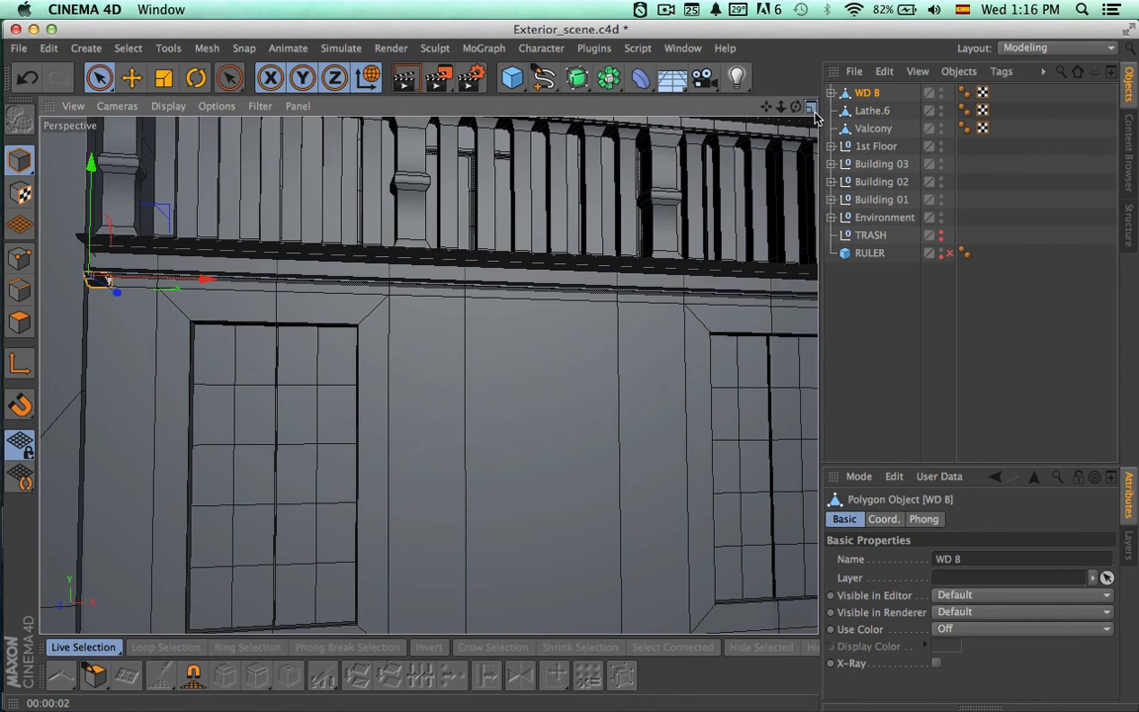
pyautogui.press('F4')
pyautogui.press('super+c')
pyautogui.press('super+v')
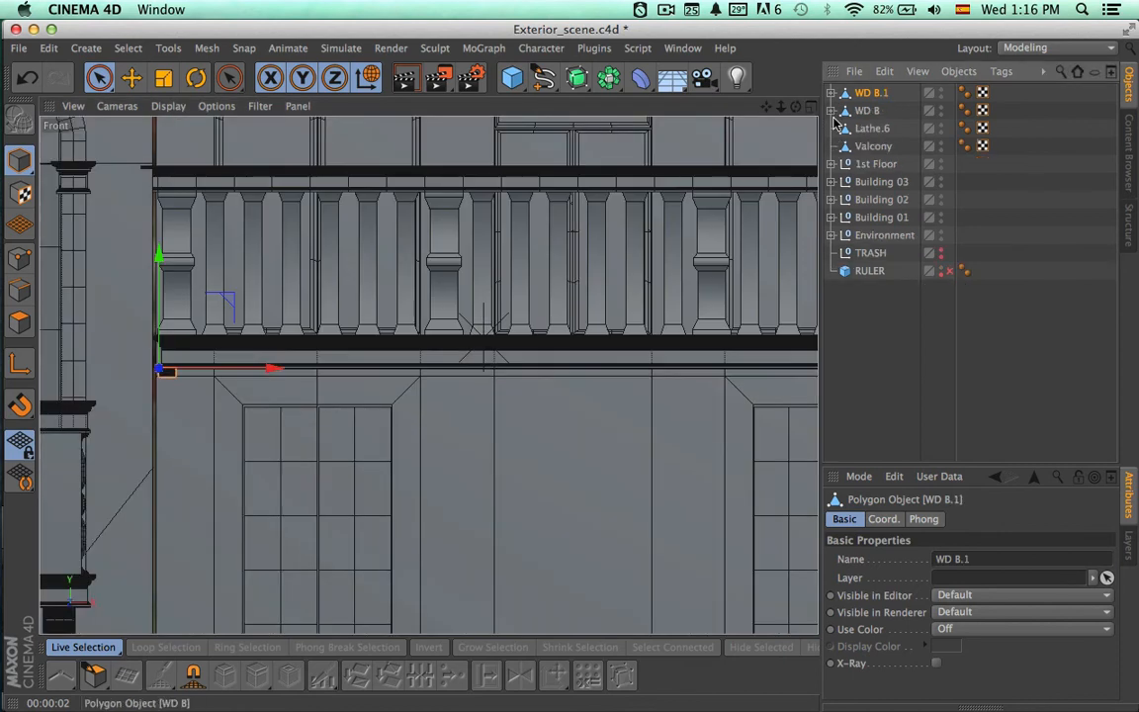
pyautogui.moveTo(273, 369); pyautogui.dragTo(514, 365)
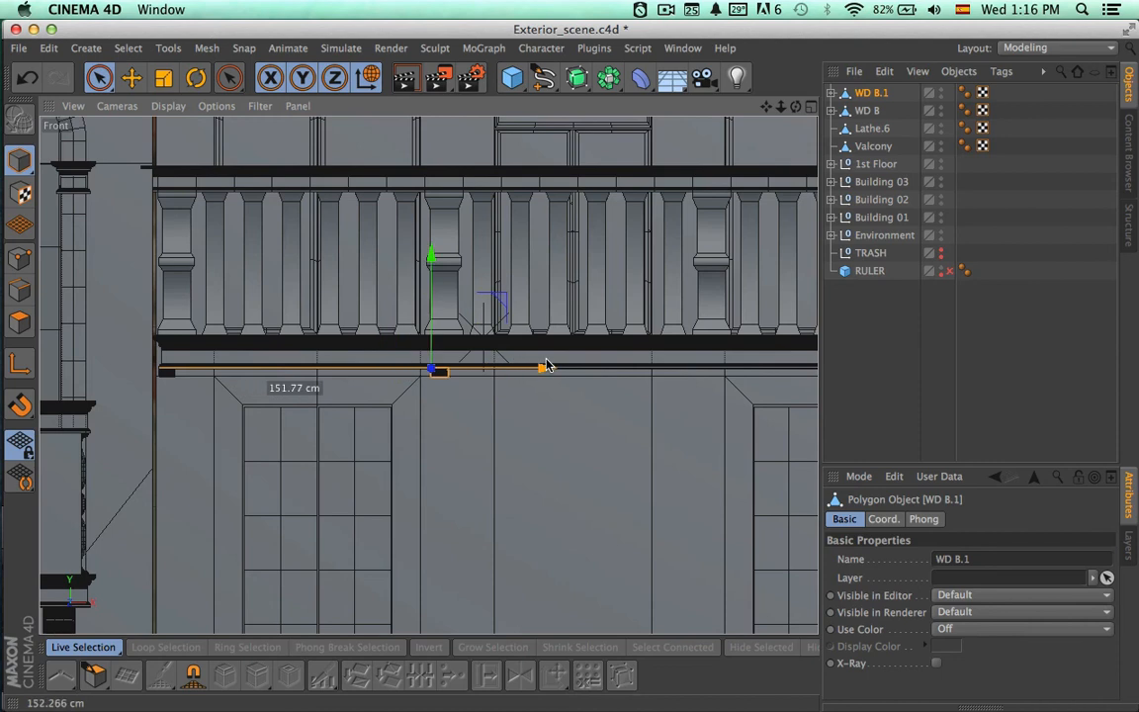
pyautogui.click(867, 110)
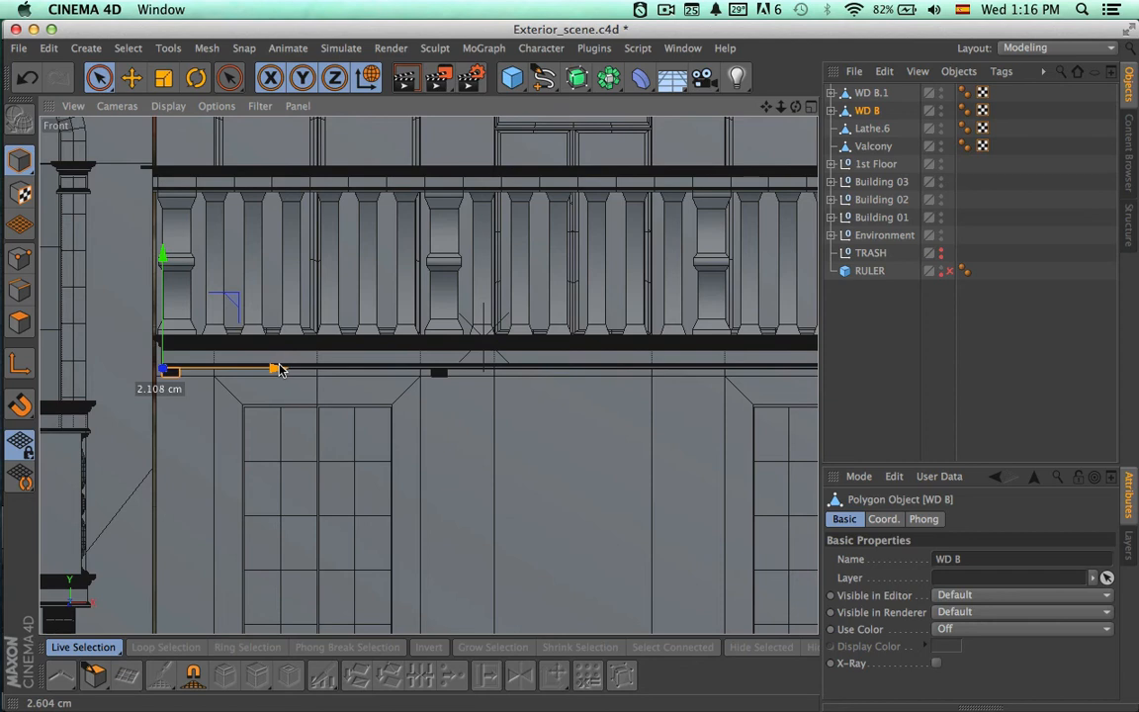
# - Duplicate WD B.1 and move the copy about 148 cm along X beneath the third balustrade pillar
pyautogui.click(871, 97)
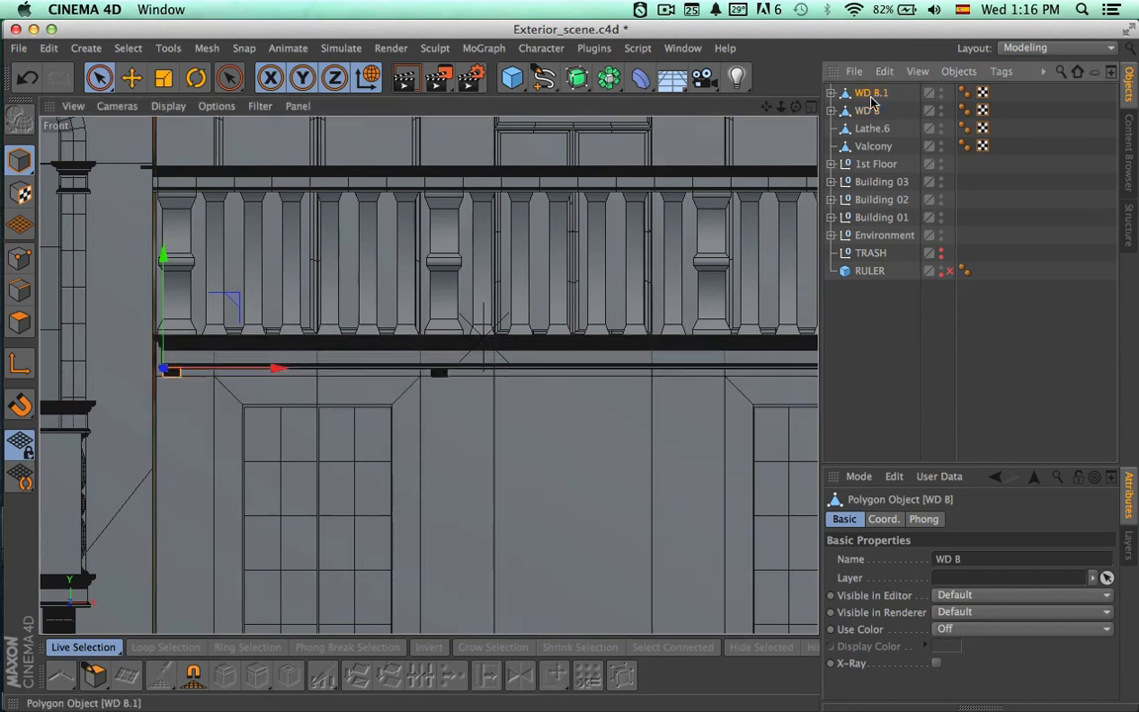
pyautogui.press('super+c')
pyautogui.press('super+v')
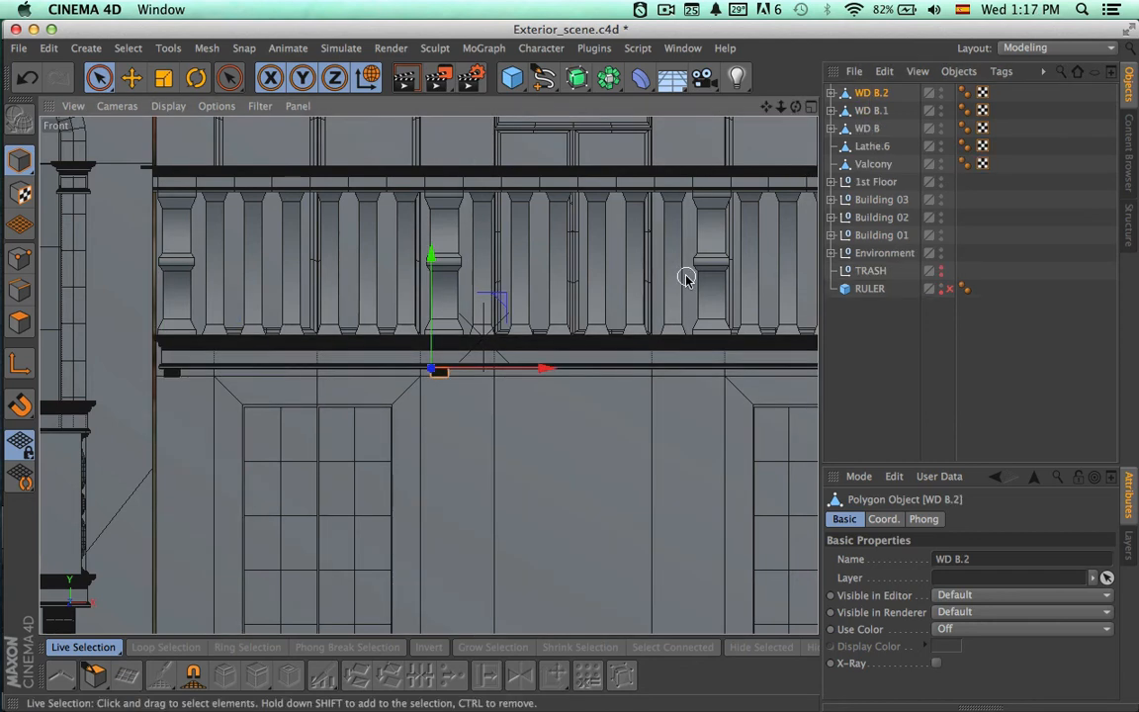
pyautogui.keyDown('alt'); pyautogui.moveTo(443, 424); pyautogui.dragTo(361, 424, button='middle'); pyautogui.keyUp('alt')
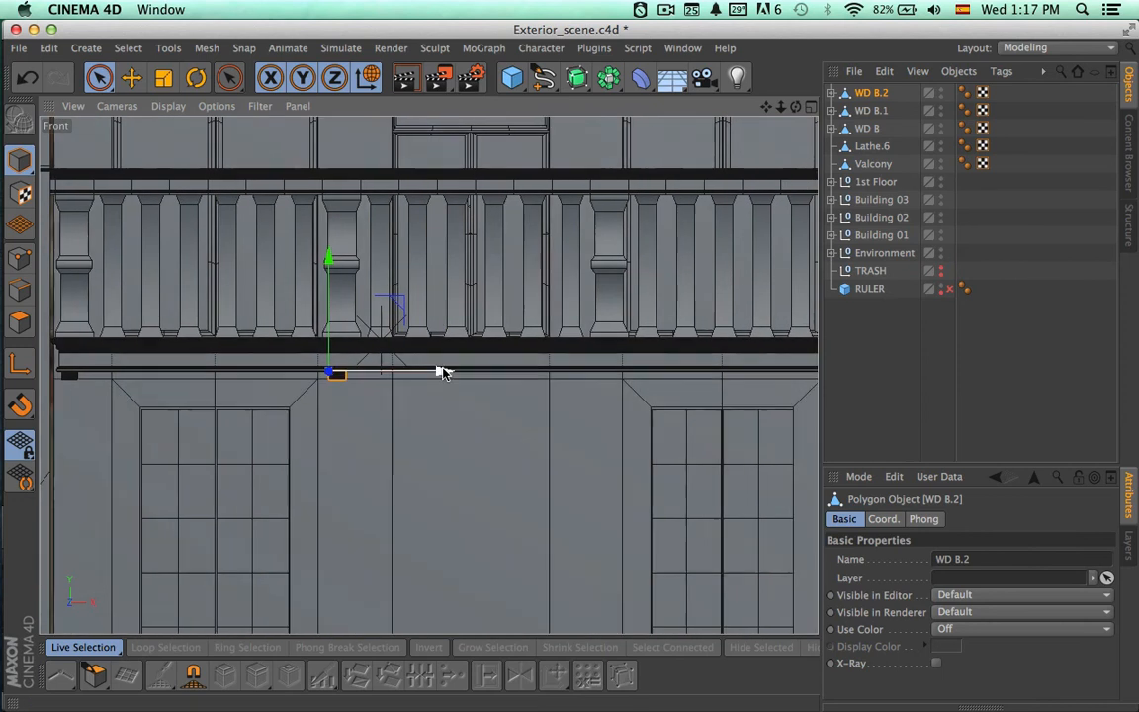
pyautogui.moveTo(446, 374); pyautogui.dragTo(682, 370)
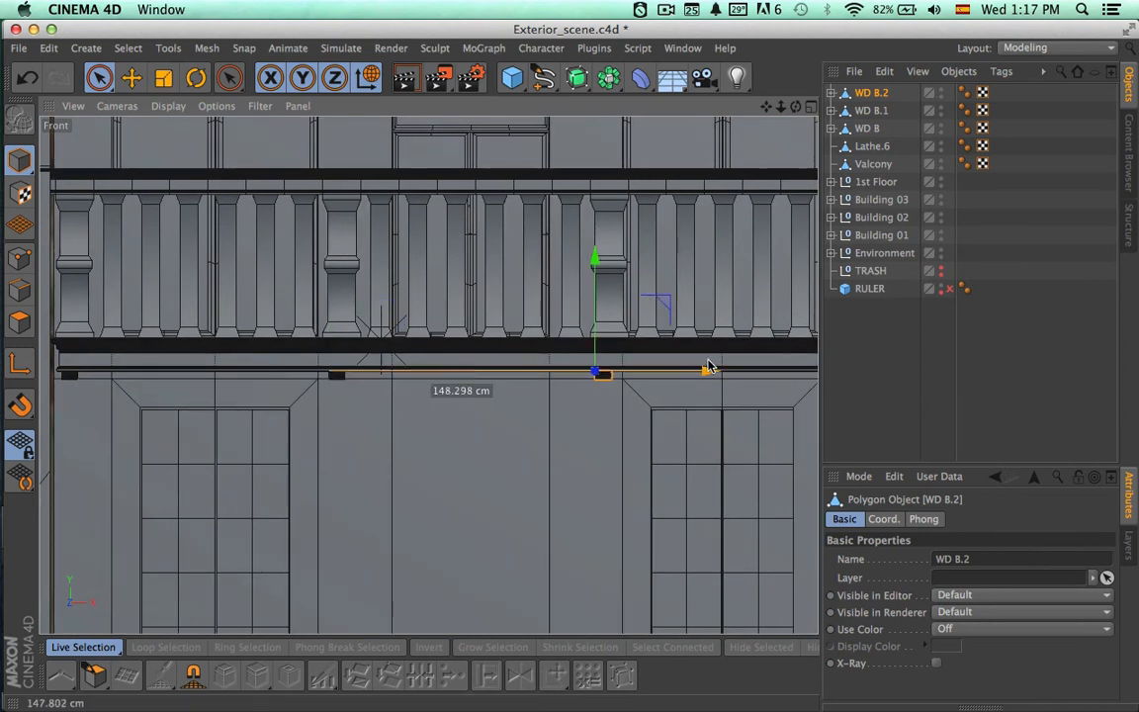
pyautogui.moveTo(708, 366); pyautogui.dragTo(708, 368)
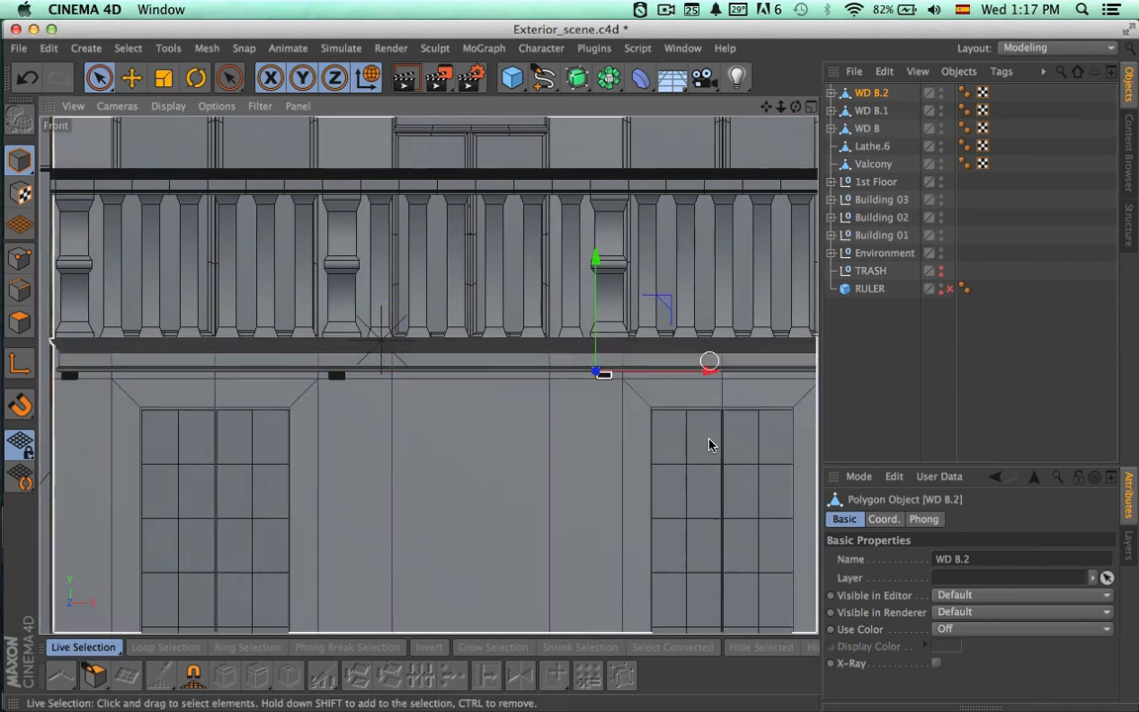
# - Duplicate WD B.2 and move the copy along X beneath the last balustrade pillar at the balcony's right end
pyautogui.keyDown('alt'); pyautogui.moveTo(709, 440); pyautogui.dragTo(379, 450, button='middle'); pyautogui.keyUp('alt')
pyautogui.press('super+c')
pyautogui.press('super+v')
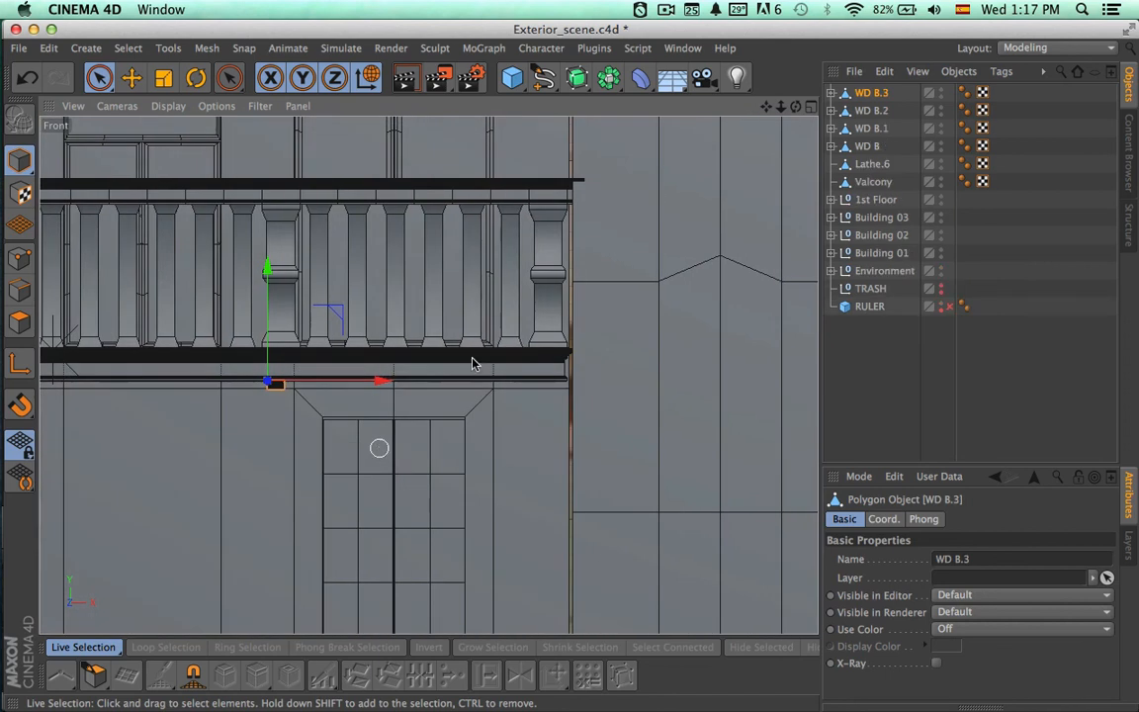
pyautogui.moveTo(416, 384); pyautogui.dragTo(632, 360)
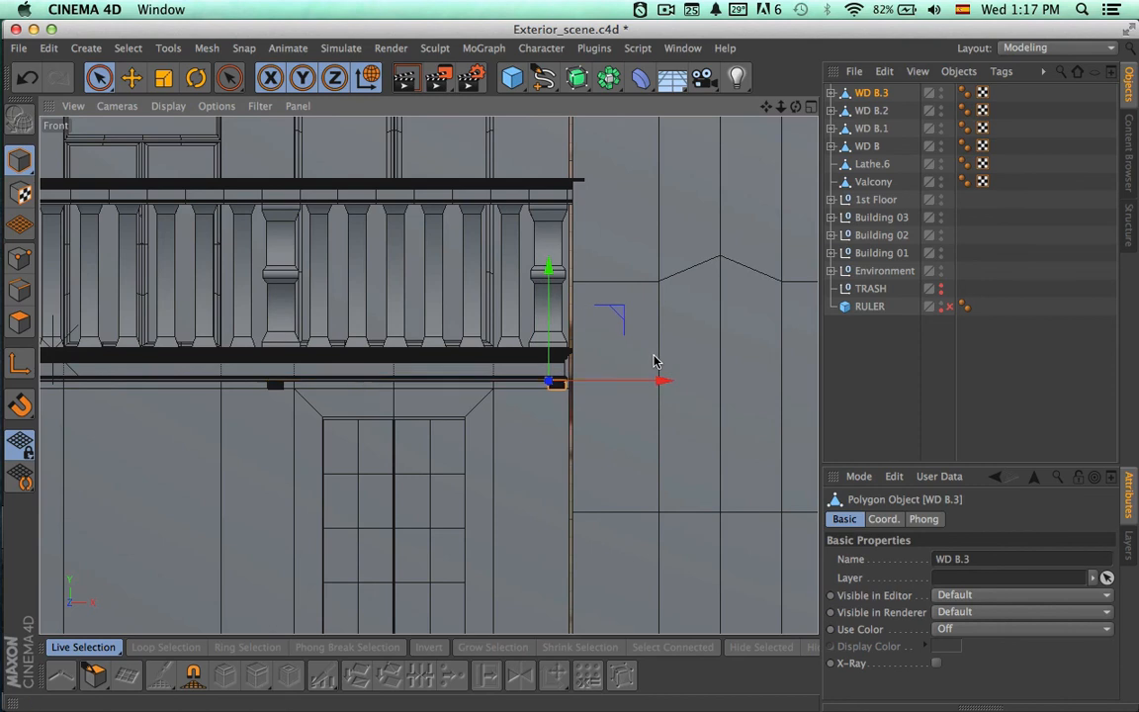
# - Nudge WD B.2 and WD B.1 slightly to the right along X to centre them beneath their pillars
pyautogui.click(874, 111)
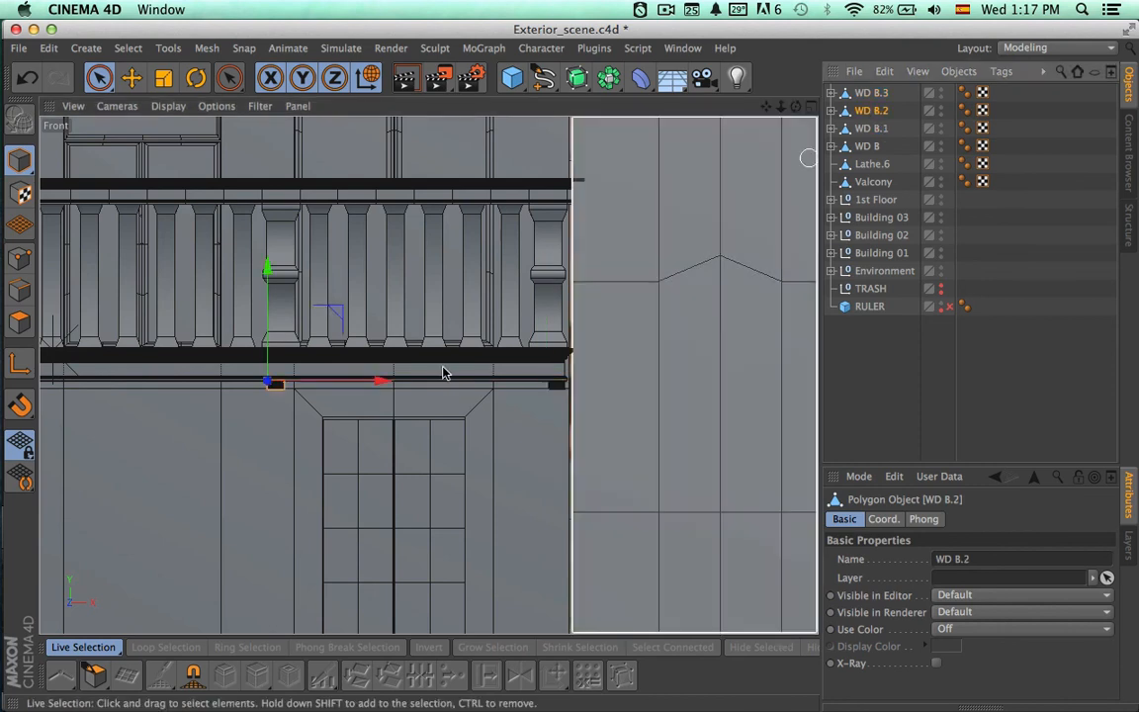
pyautogui.moveTo(384, 381); pyautogui.dragTo(388, 385)
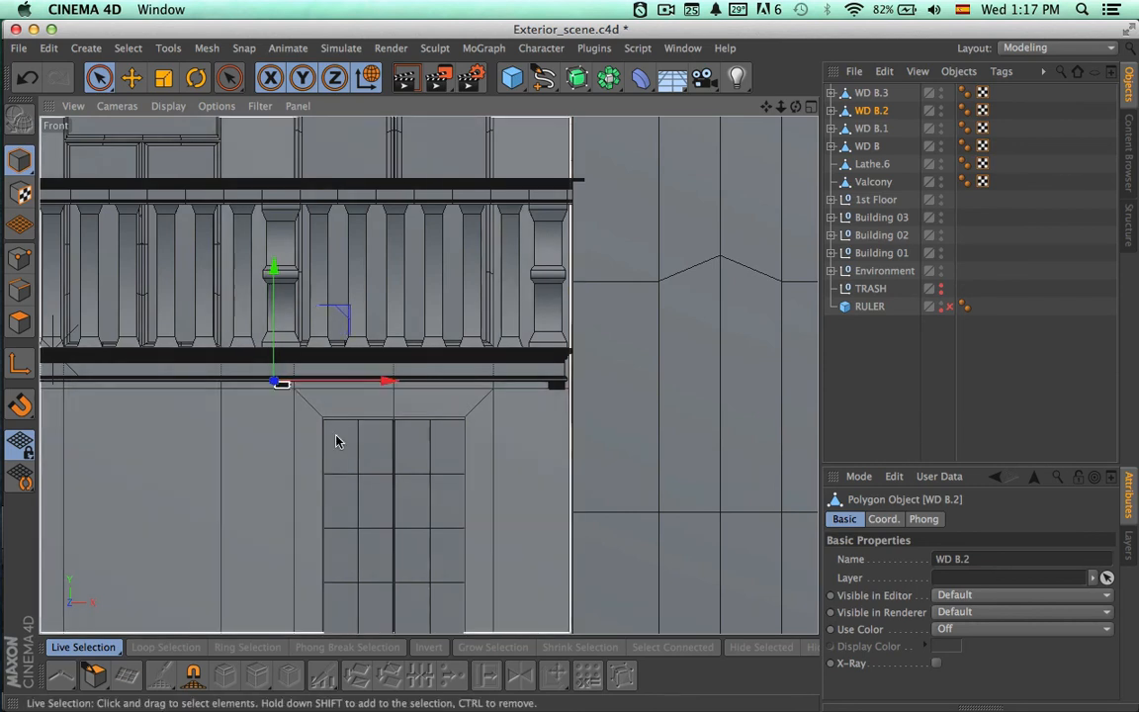
pyautogui.keyDown('alt'); pyautogui.moveTo(426, 417); pyautogui.dragTo(636, 407, button='middle'); pyautogui.keyUp('alt')
pyautogui.click(870, 128)
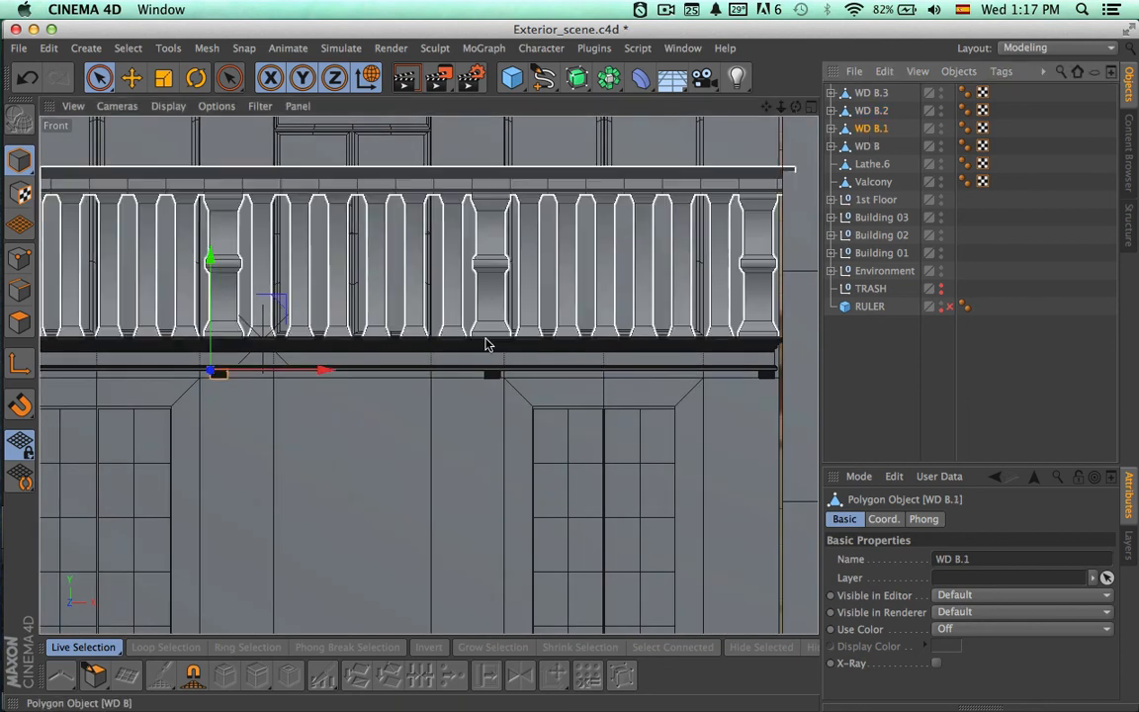
pyautogui.moveTo(324, 374); pyautogui.dragTo(330, 375)
pyautogui.scroll(-3, 330, 454)
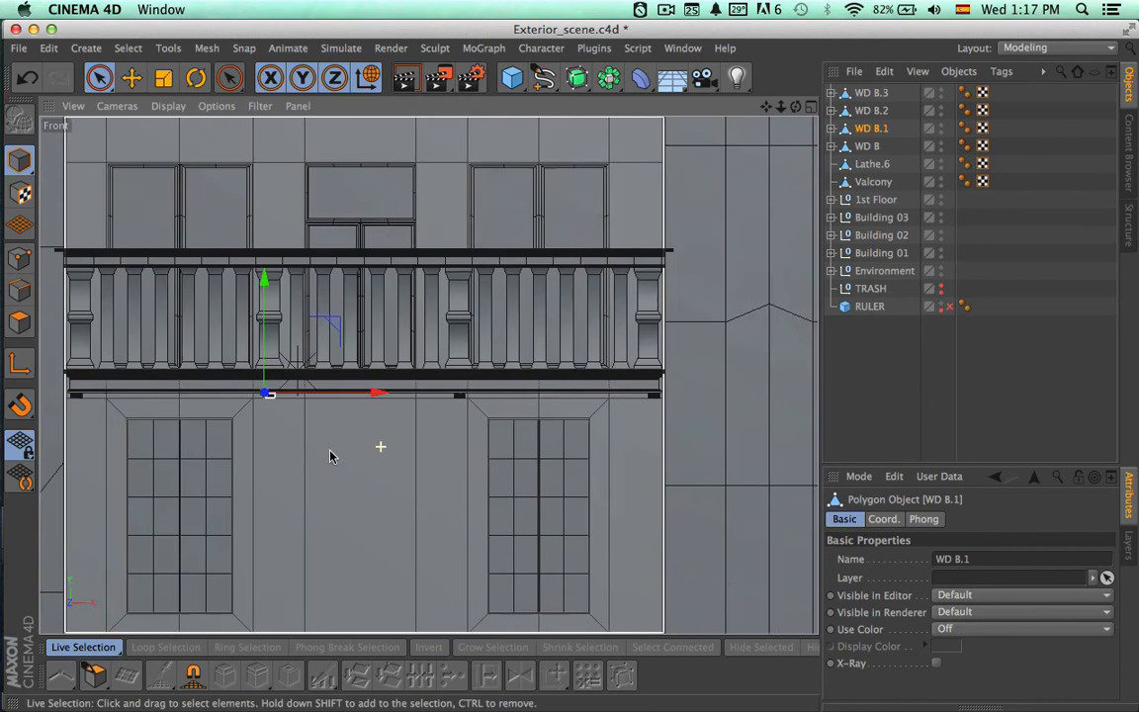
pyautogui.scroll(2, 407, 453)
# - Group the four brackets WD B through WD B.3 under a null and name it A
pyautogui.click(865, 147)
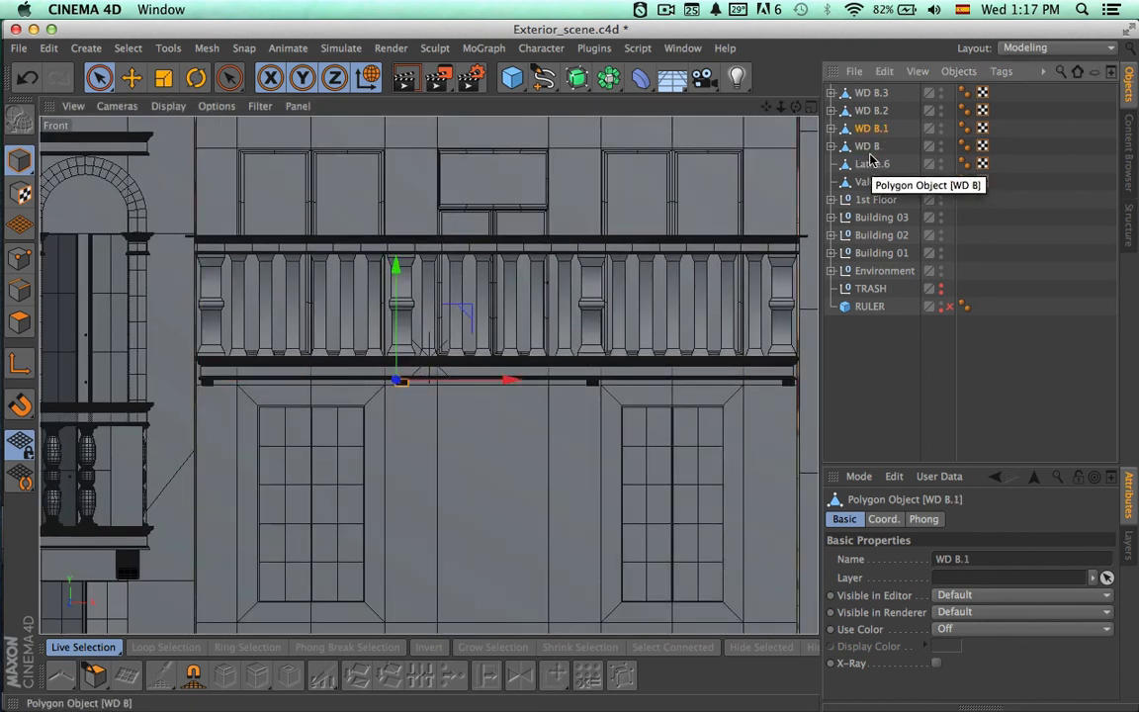
pyautogui.click(870, 145)
pyautogui.keyDown('shift'); pyautogui.click(871, 94); pyautogui.keyUp('shift')
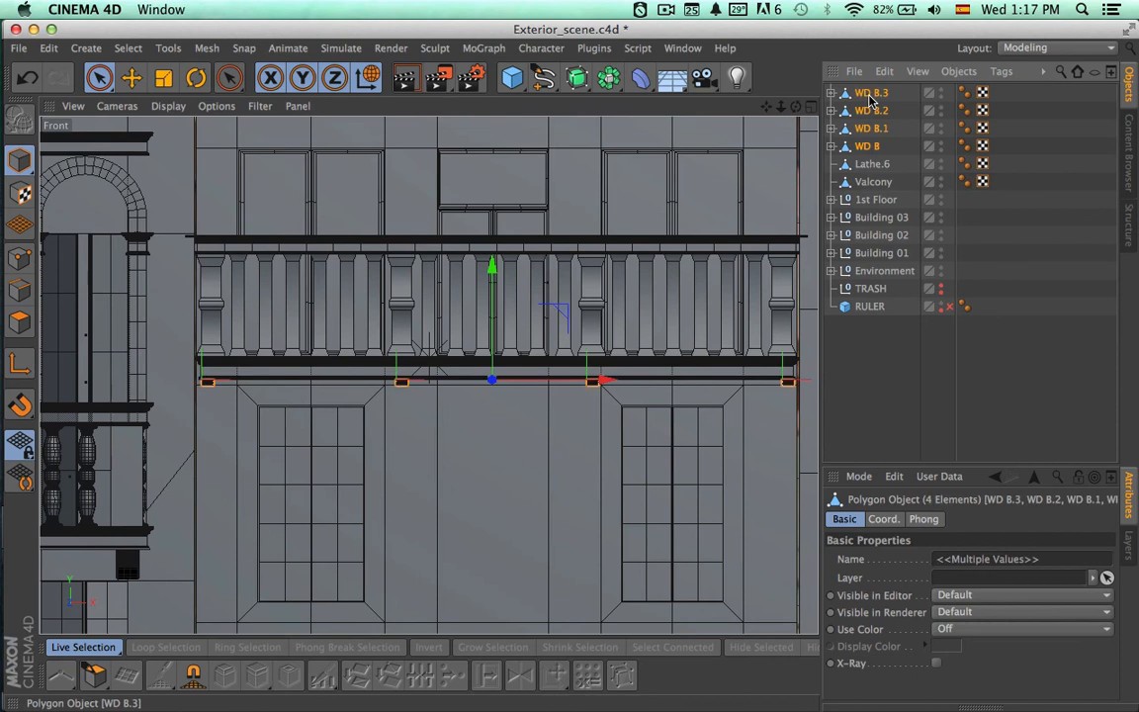
pyautogui.hotkey('alt', 'g')
pyautogui.doubleClick(866, 93)
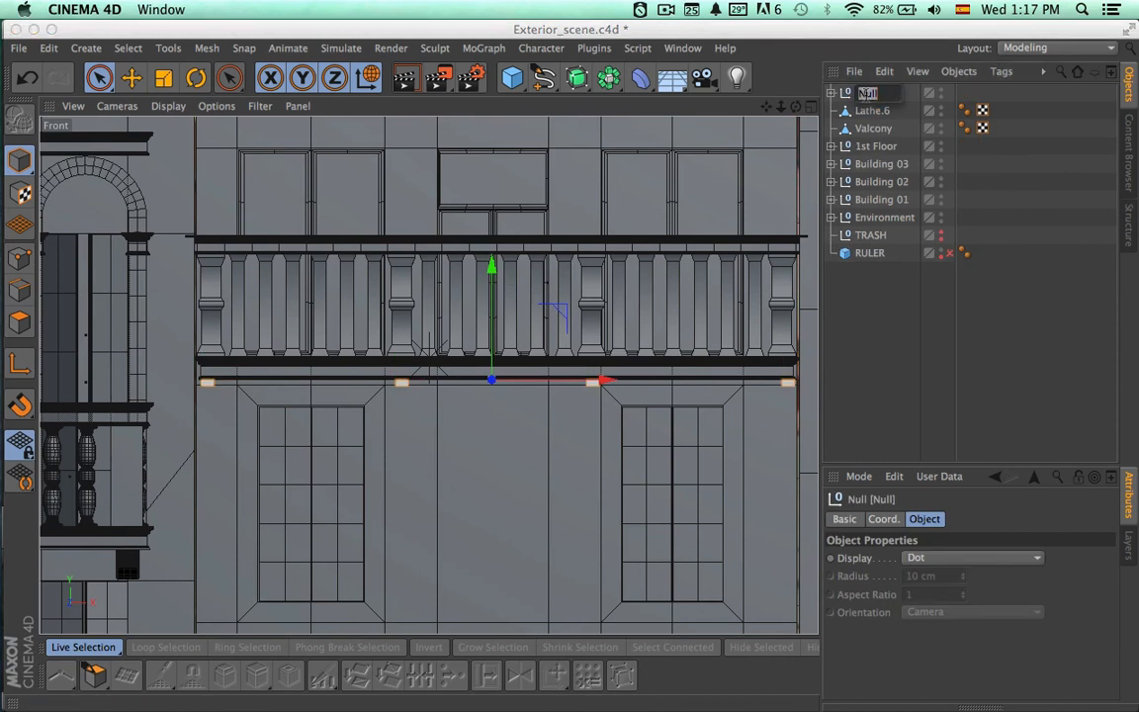
pyautogui.write('A')
pyautogui.press('Return')
# - Duplicate group A and move the copy about 80 cm along X so its brackets sit between the balustrade pillars
pyautogui.hotkey('ctrl', 'c')
pyautogui.hotkey('ctrl', 'v')
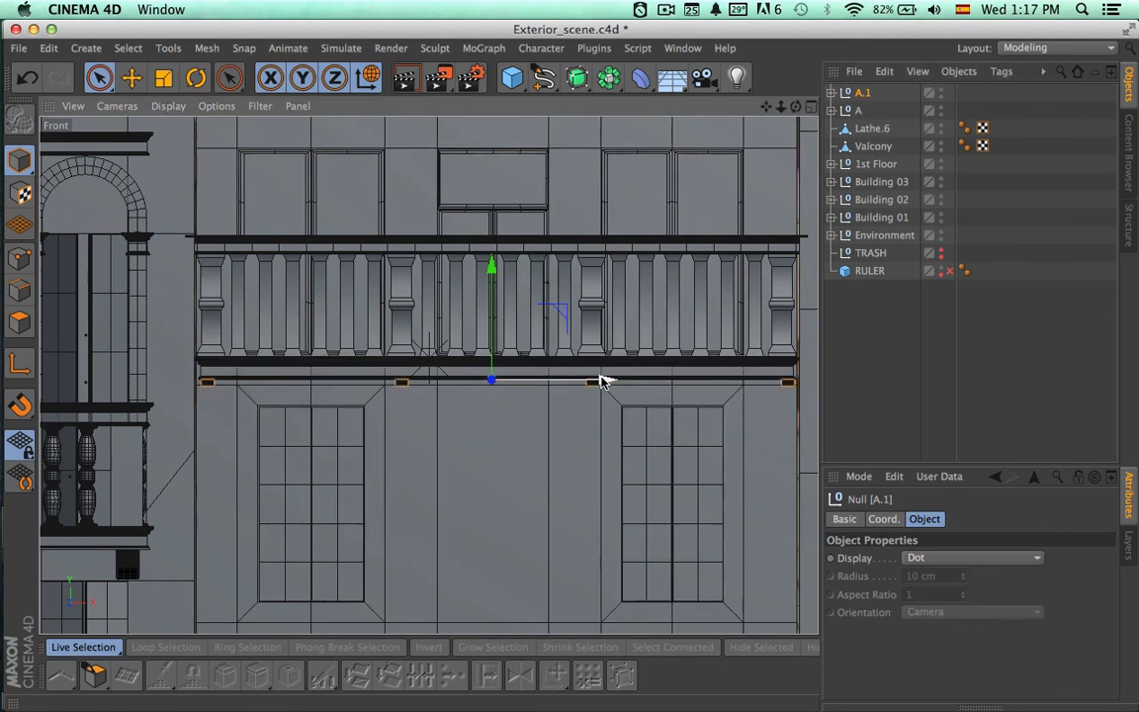
pyautogui.moveTo(610, 382); pyautogui.dragTo(705, 368)
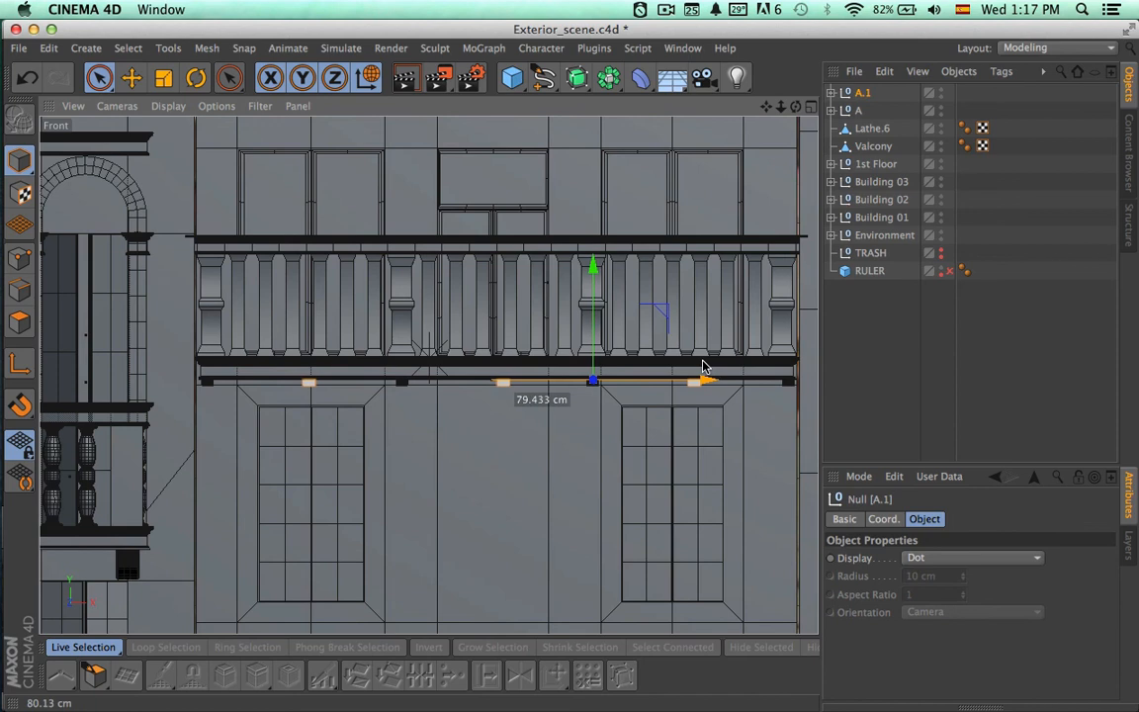
pyautogui.moveTo(702, 368); pyautogui.dragTo(704, 368)
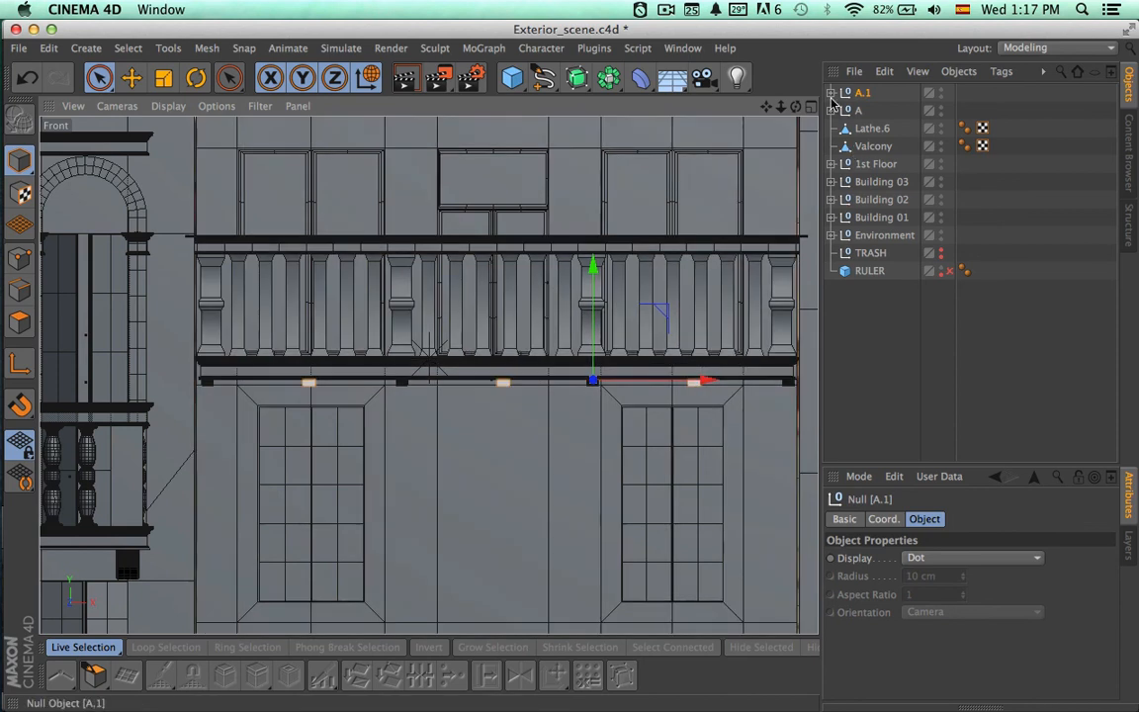
# - Delete the copied group's WD B.3 bracket, which sits beyond the balcony's end
pyautogui.click(832, 93)
pyautogui.click(874, 165)
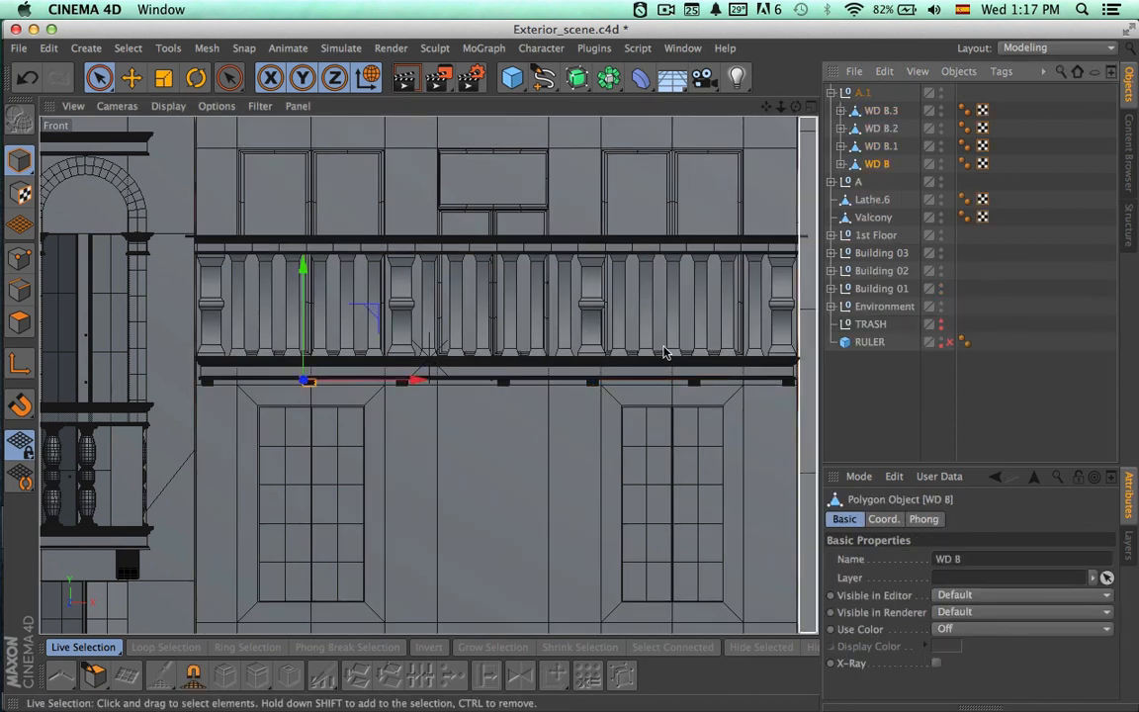
pyautogui.press('o')
pyautogui.click(880, 110)
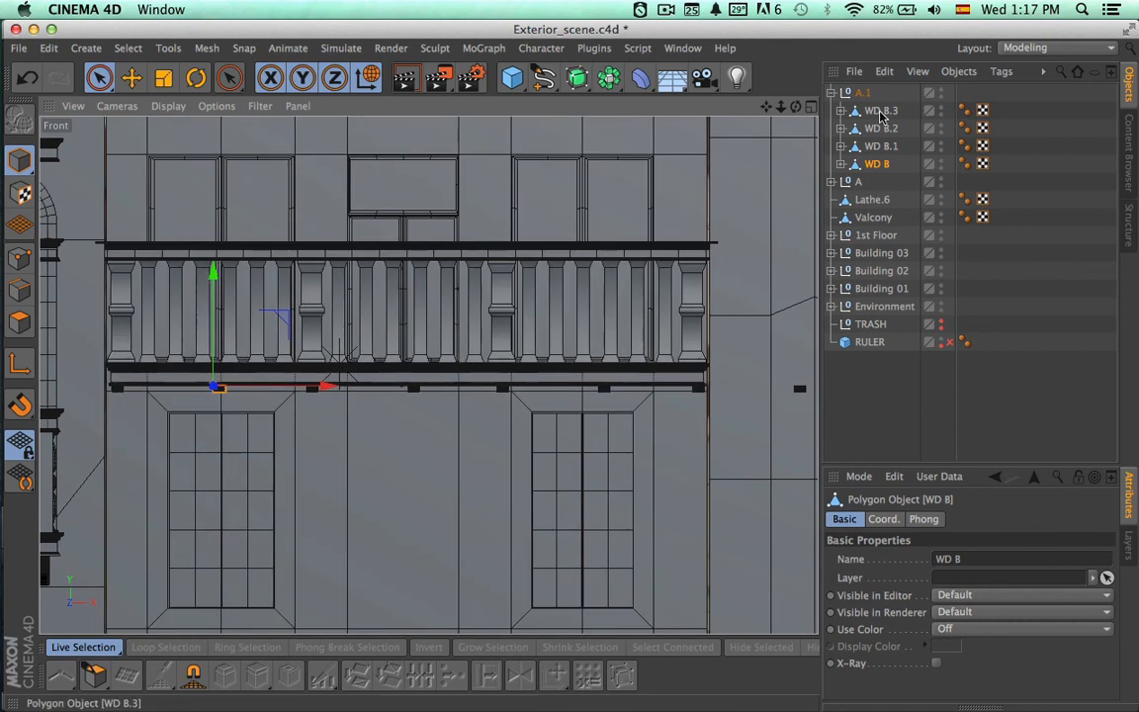
pyautogui.press('Delete')
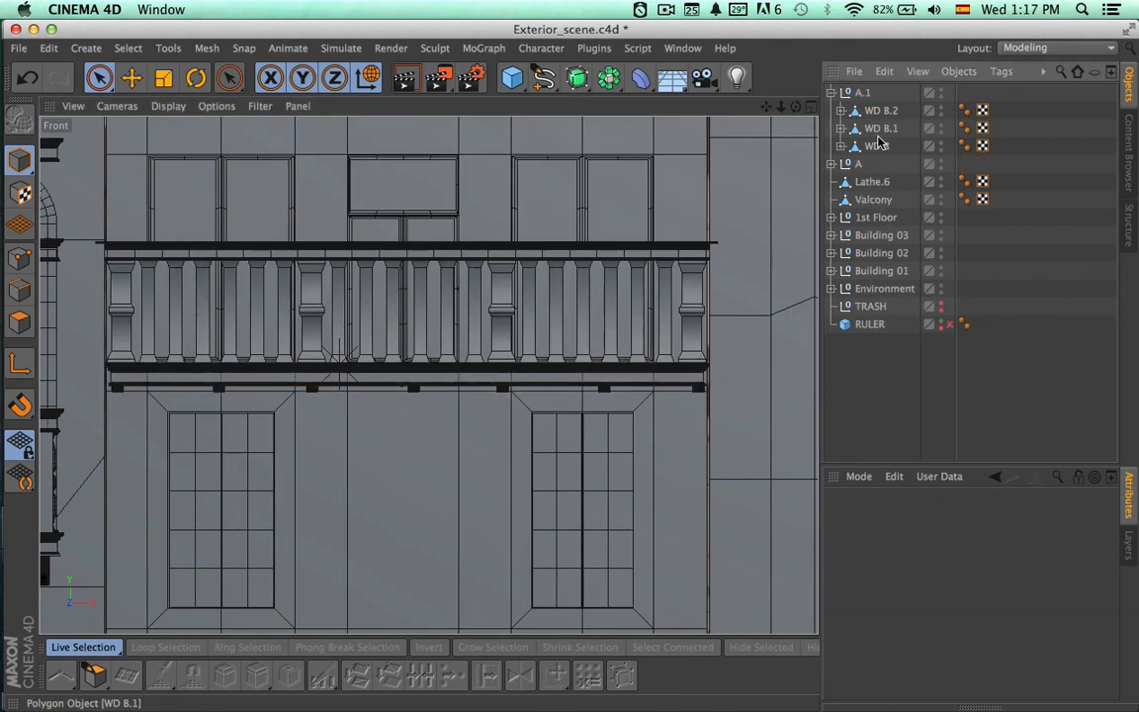
# - Transfer the three remaining brackets from group A.1 into group A
pyautogui.click(832, 164)
pyautogui.click(890, 146)
pyautogui.keyDown('shift'); pyautogui.click(880, 110); pyautogui.keyUp('shift')
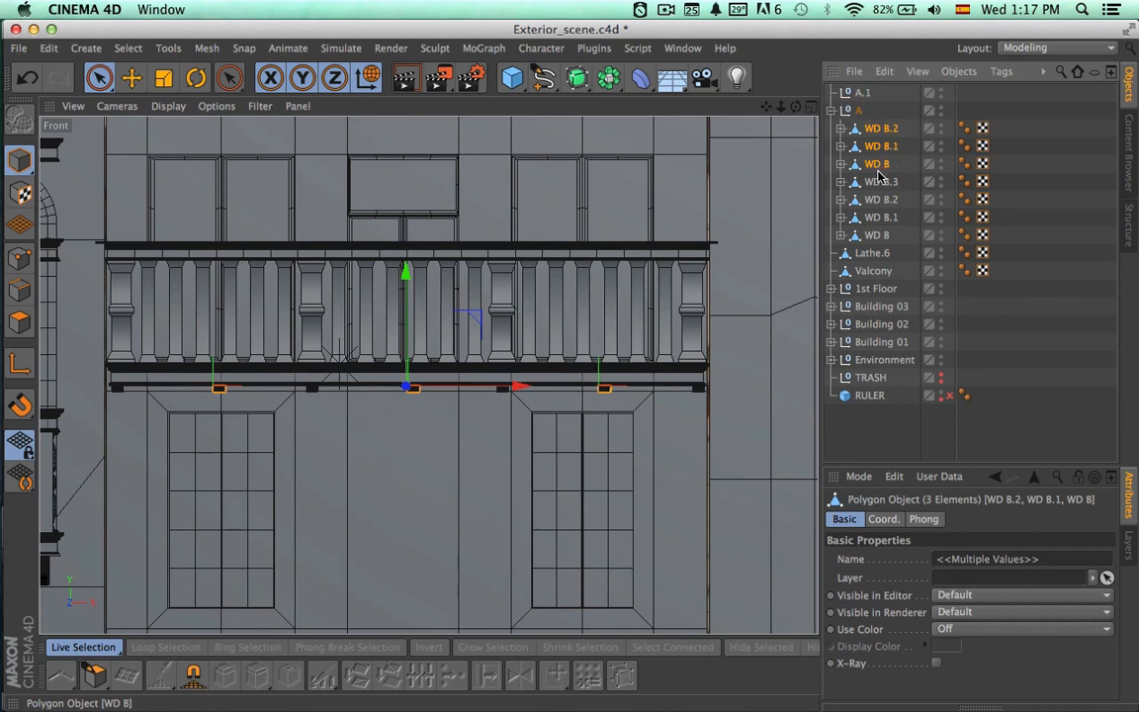
# - Rename the bracket beneath the first pillar ValconyB A and the one beneath the second pillar ValconyB B
pyautogui.doubleClick(877, 234)
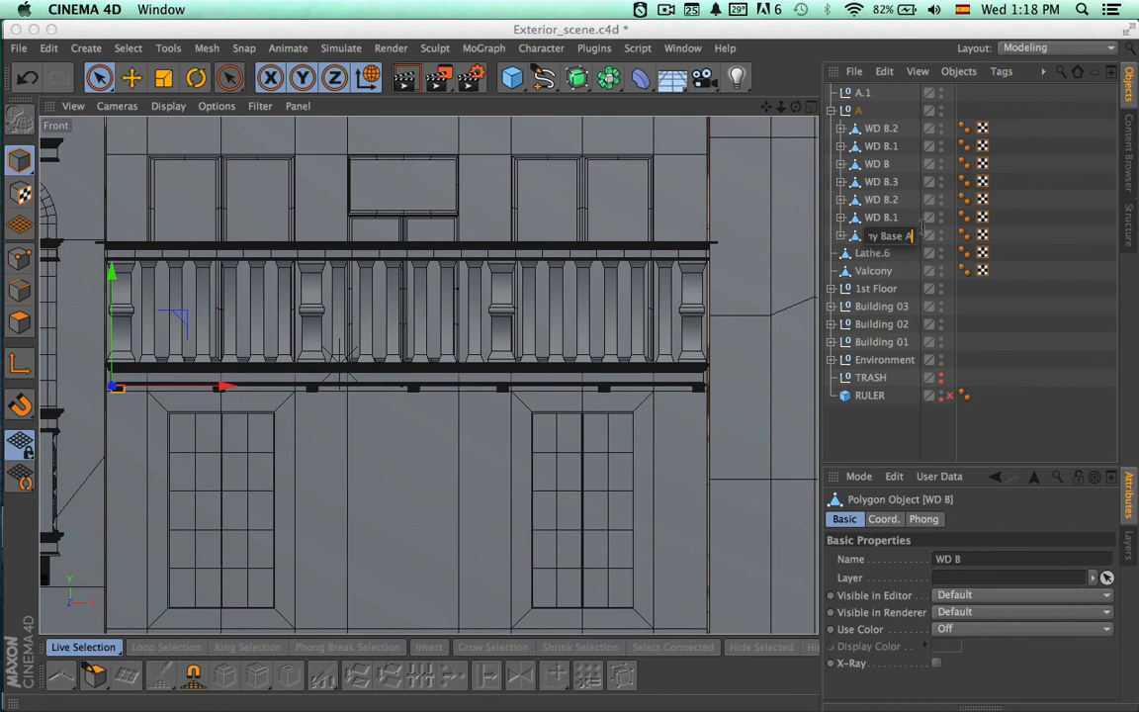
pyautogui.write('B')
pyautogui.press('Return')
pyautogui.doubleClick(878, 237)
pyautogui.doubleClick(886, 220)
pyautogui.write('ValconyB B')
pyautogui.press('Return')
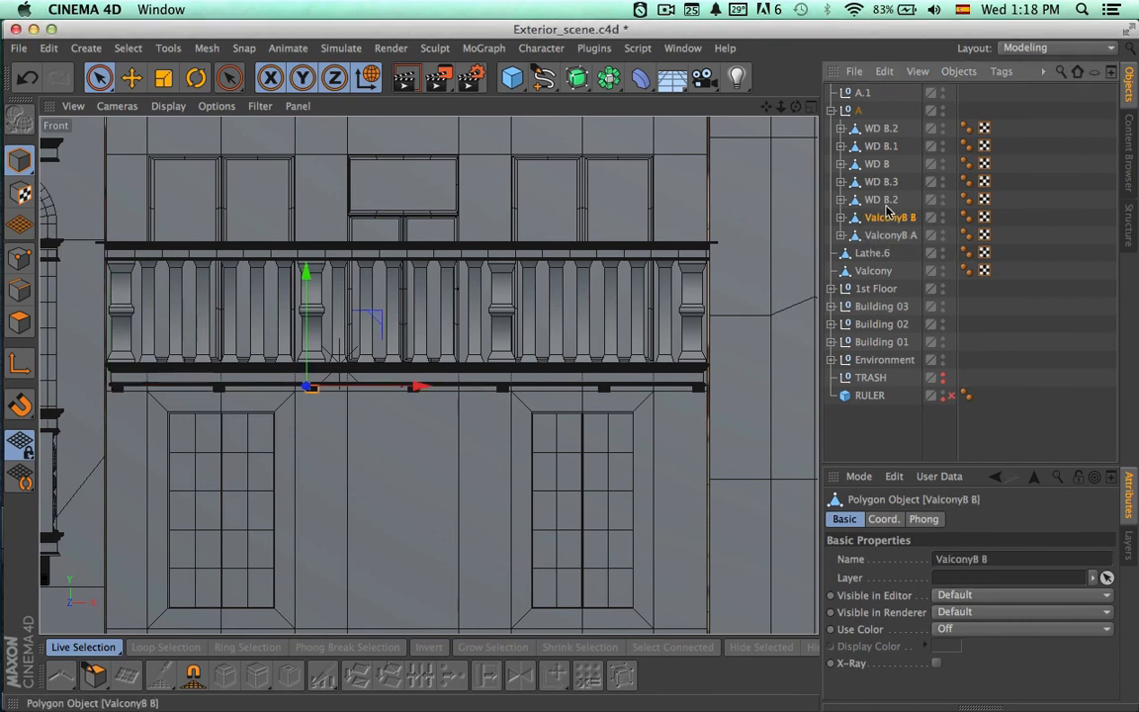
# - Rename the bracket beneath the second pillar ValconyB C and the one beneath the third pillar ValconyB D
pyautogui.doubleClick(879, 202)
pyautogui.write('ValconyB C')
pyautogui.click(882, 232)
pyautogui.doubleClick(883, 218)
pyautogui.click(937, 218)
pyautogui.press('BackSpace')
pyautogui.write('C')
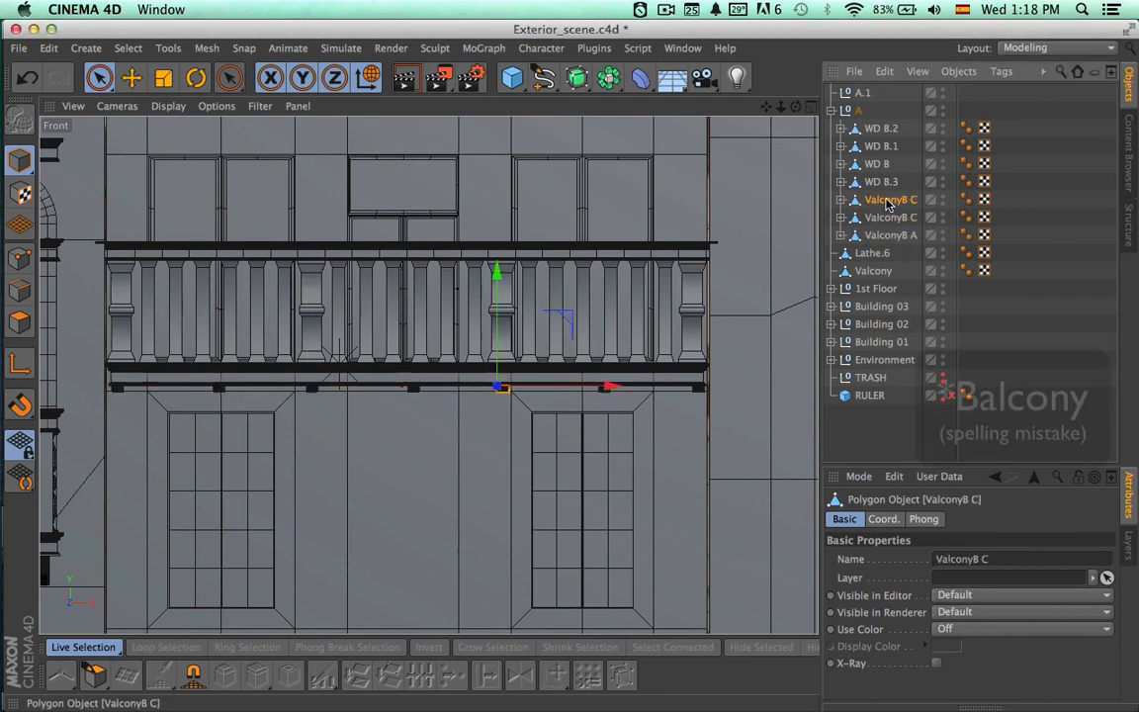
pyautogui.doubleClick(890, 201)
pyautogui.click(940, 204)
pyautogui.press('BackSpace')
pyautogui.write('D')
pyautogui.press('Return')
# - Reorder the intermediate bracket WD B between ValconyB A and ValconyB C in the hierarchy and rename it ValconyB B
pyautogui.click(881, 182)
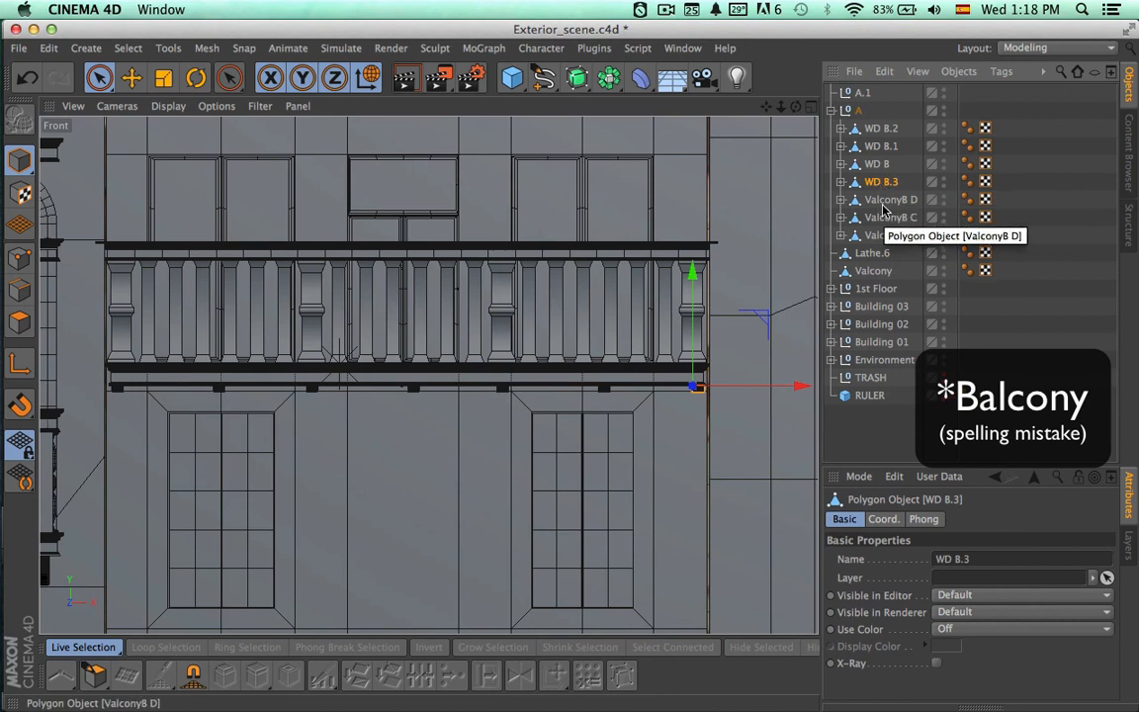
pyautogui.click(885, 199)
pyautogui.click(883, 238)
pyautogui.click(881, 218)
pyautogui.click(881, 183)
pyautogui.moveTo(879, 165); pyautogui.dragTo(878, 228)
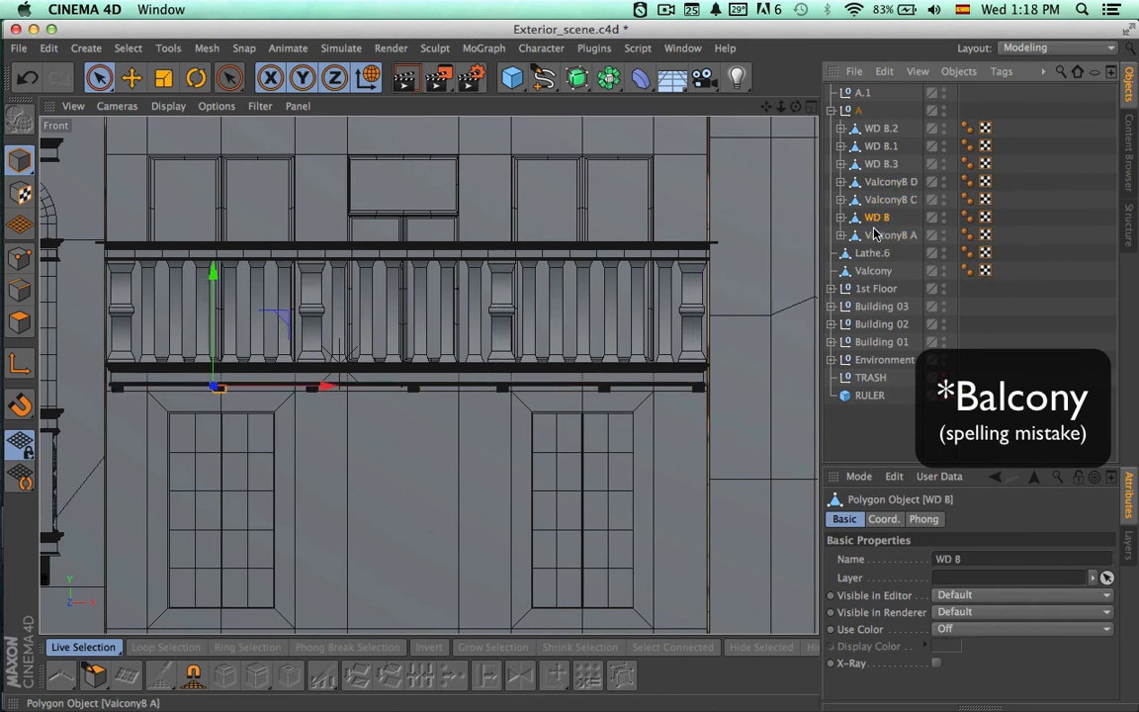
pyautogui.doubleClick(879, 219)
pyautogui.press('super+v')
pyautogui.click(908, 219)
pyautogui.press('BackSpace')
pyautogui.write('B')
# - Rename the bracket beneath the third pillar ValconyB E
pyautogui.click(883, 236)
pyautogui.click(884, 219)
pyautogui.click(890, 185)
pyautogui.doubleClick(893, 184)
pyautogui.press('super+c')
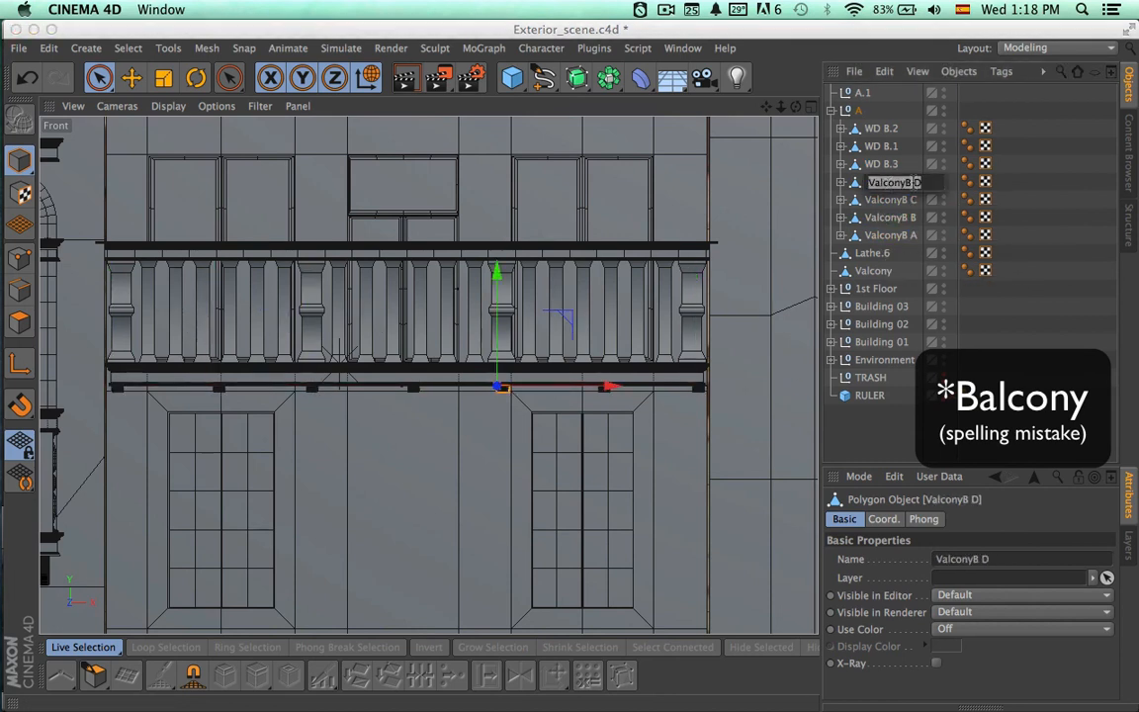
pyautogui.write('E')
# - Rename the middle bracket WD B.1 as ValconyB D and place it between ValconyB C and ValconyB E in the hierarchy
pyautogui.click(882, 146)
pyautogui.doubleClick(890, 146)
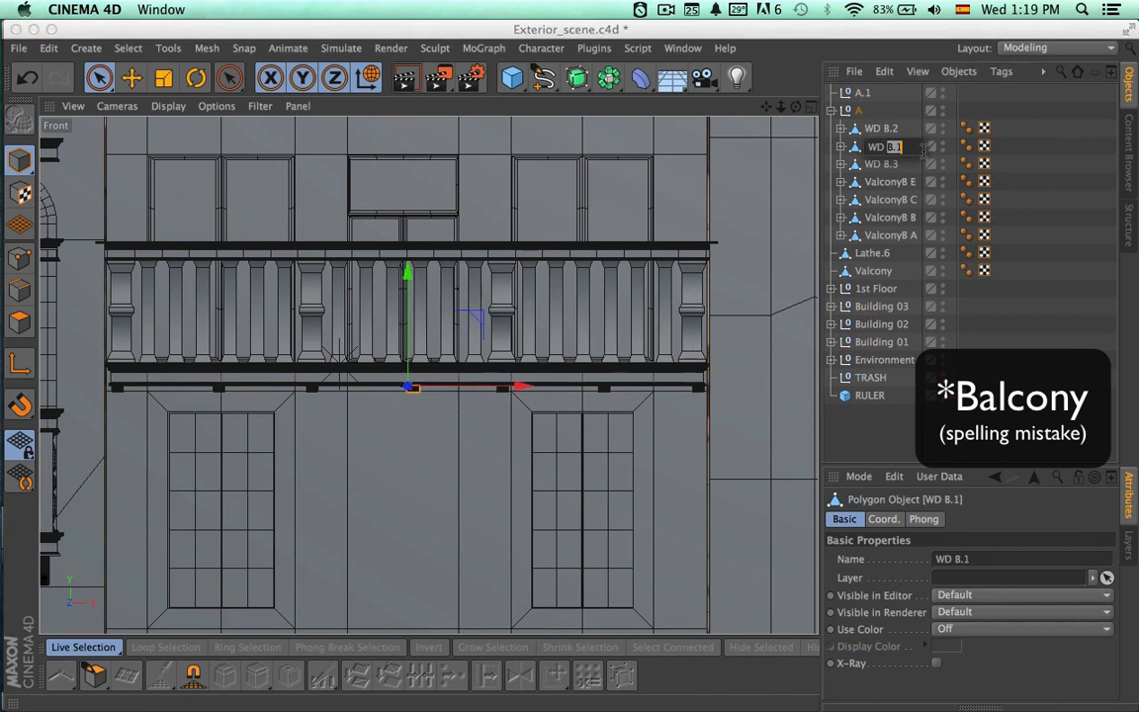
pyautogui.press('BackSpace')
pyautogui.write('D')
pyautogui.moveTo(880, 147); pyautogui.dragTo(875, 190)
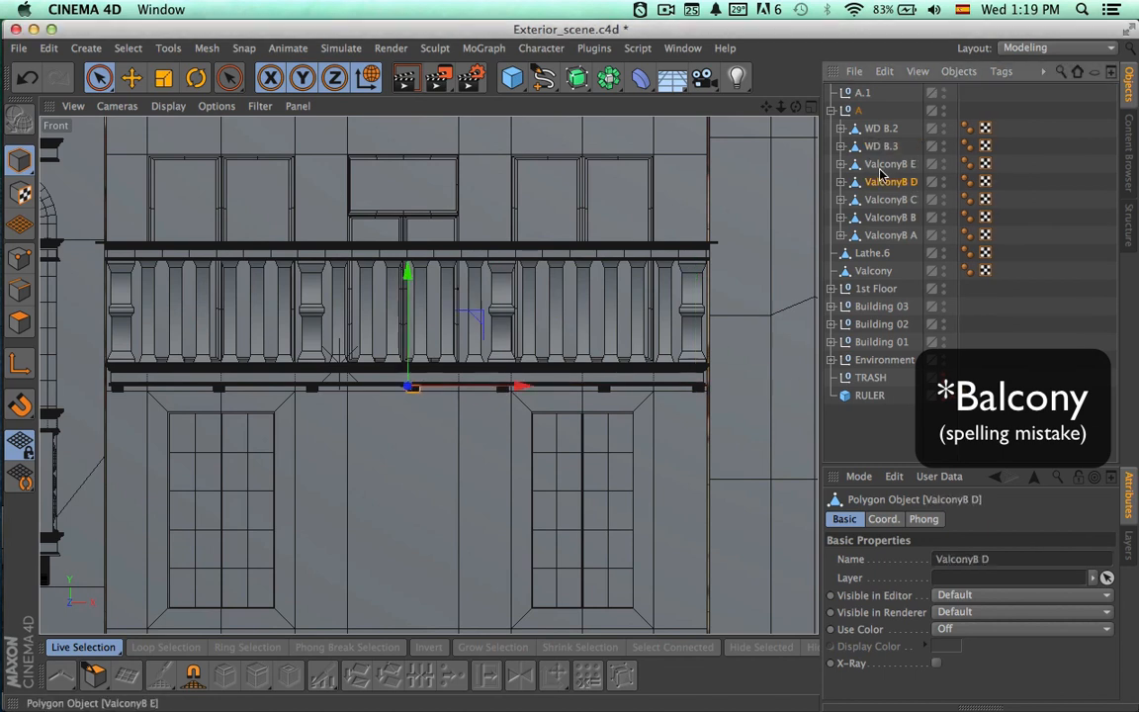
# - Rename the remaining brackets WD B.2 as ValconyB F and WD B.3 as ValconyB G
pyautogui.click(878, 146)
pyautogui.doubleClick(879, 130)
pyautogui.write('ValconyB A')
pyautogui.write('F')
pyautogui.doubleClick(879, 146)
pyautogui.press('super+v')
pyautogui.write('G')
pyautogui.press('Return')
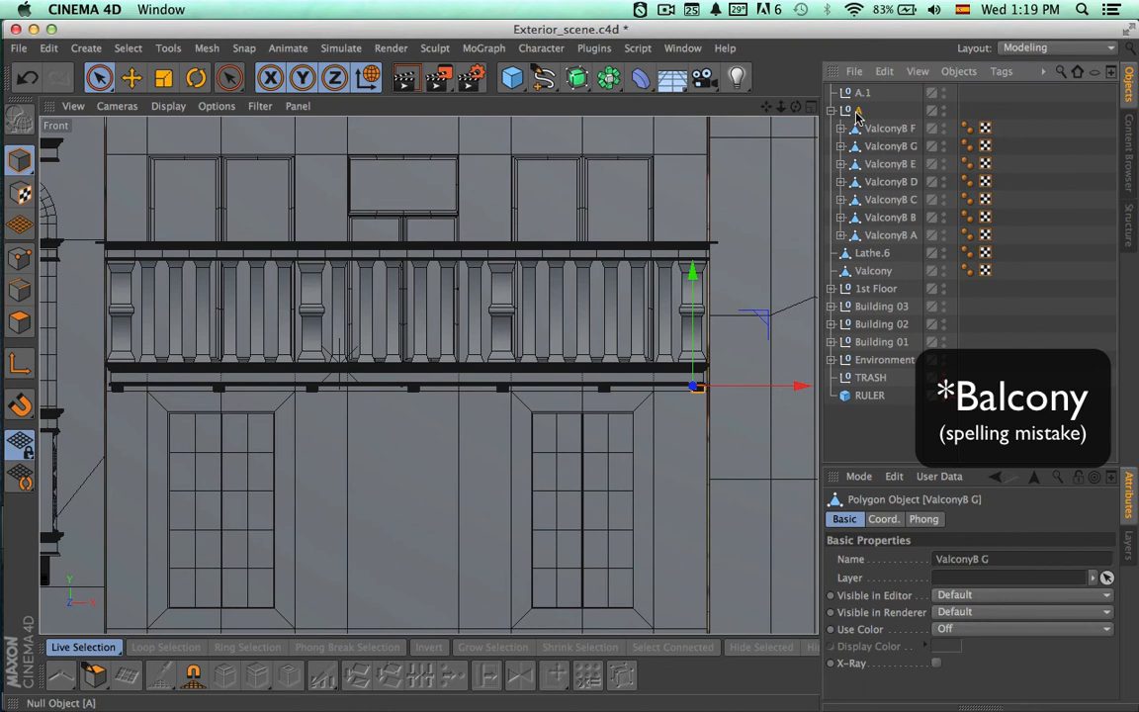
# - Rename group A as Valcony Base and collapse it
pyautogui.click(859, 113)
pyautogui.doubleClick(862, 112)
pyautogui.write('Valcony Base')
pyautogui.press('Return')
pyautogui.click(831, 111)
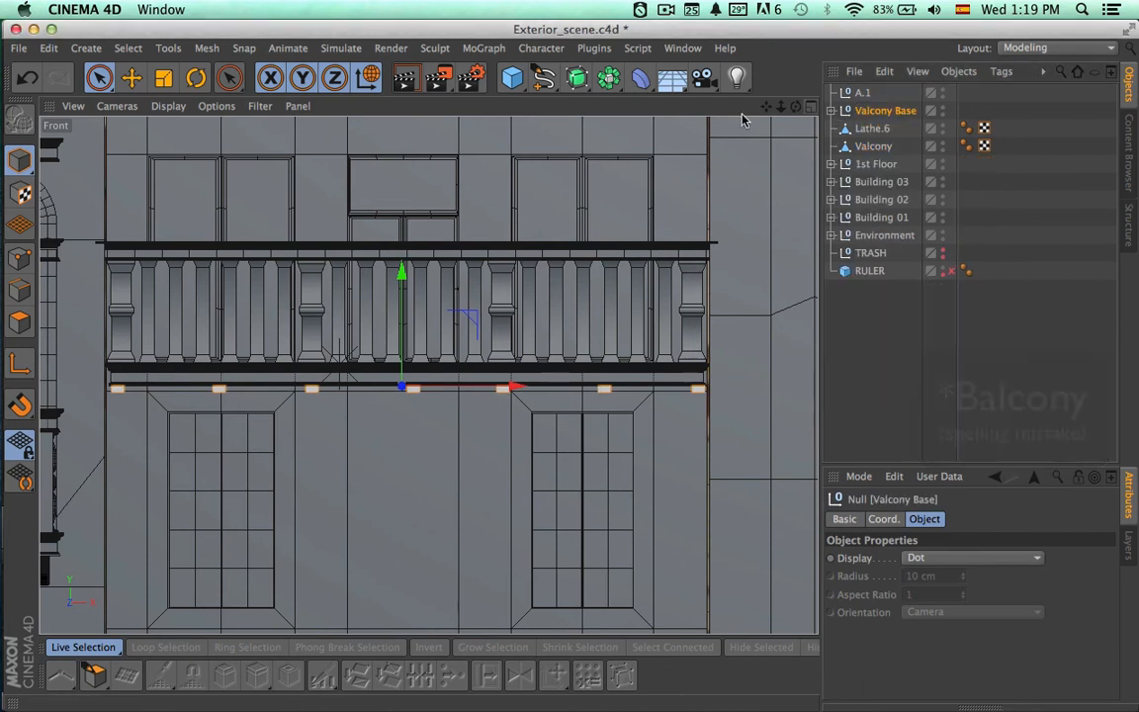
# - Render the perspective view to examine the brackets beneath the balcony, and look over the surrounding facades
pyautogui.middleClick(463, 143)
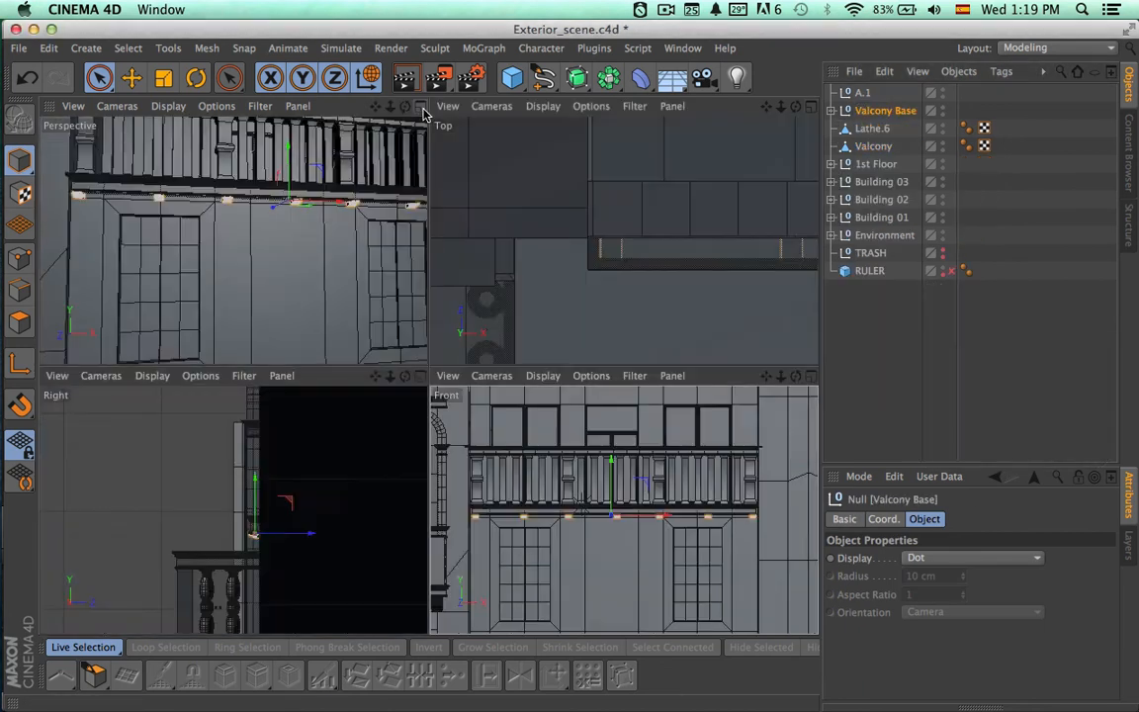
pyautogui.middleClick(395, 156)
pyautogui.keyDown('alt'); pyautogui.moveTo(531, 286); pyautogui.dragTo(386, 257, button='right'); pyautogui.keyUp('alt')
pyautogui.moveTo(471, 325)
pyautogui.keyDown('alt'); pyautogui.mouseDown()
pyautogui.moveTo(561, 316)
pyautogui.moveTo(548, 320)
pyautogui.mouseUp(); pyautogui.keyUp('alt')
pyautogui.click(548, 320)
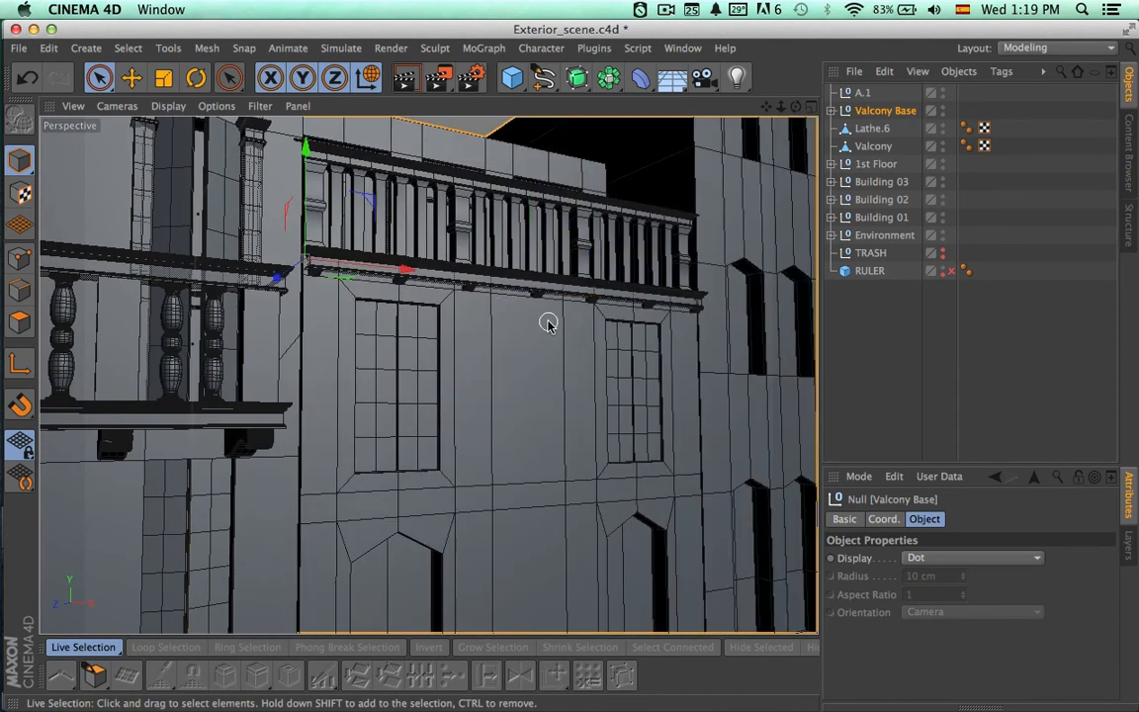
pyautogui.press('super+r')
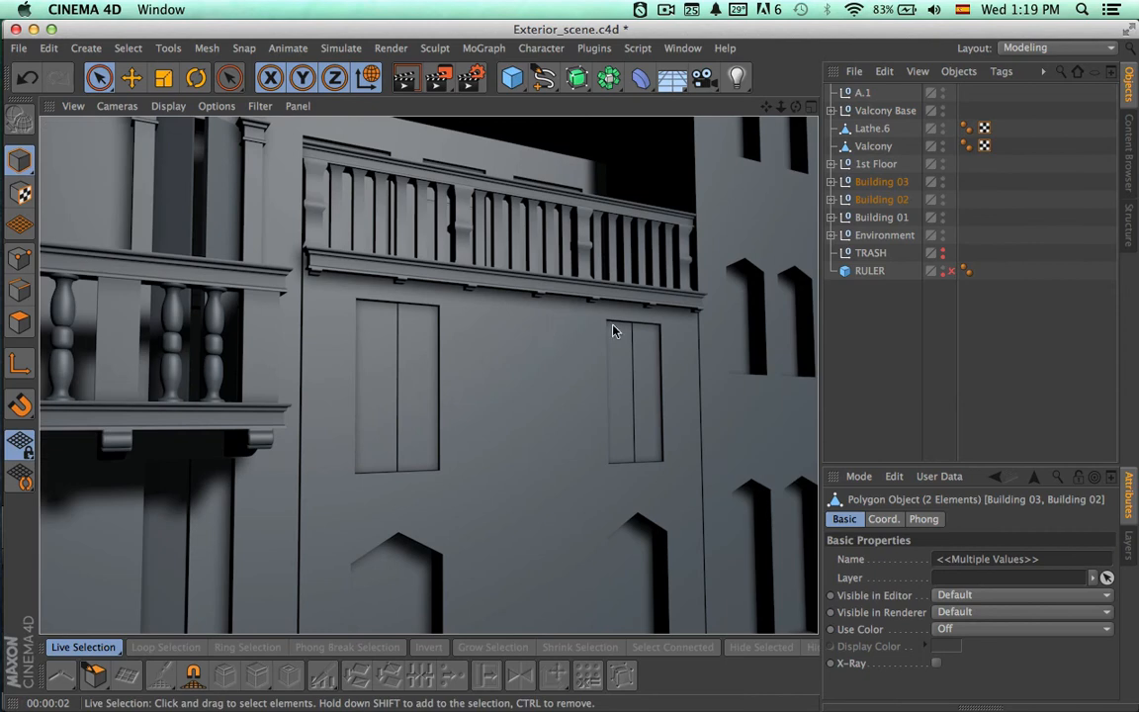
pyautogui.keyDown('alt'); pyautogui.moveTo(647, 325); pyautogui.dragTo(513, 324, button='right'); pyautogui.keyUp('alt')
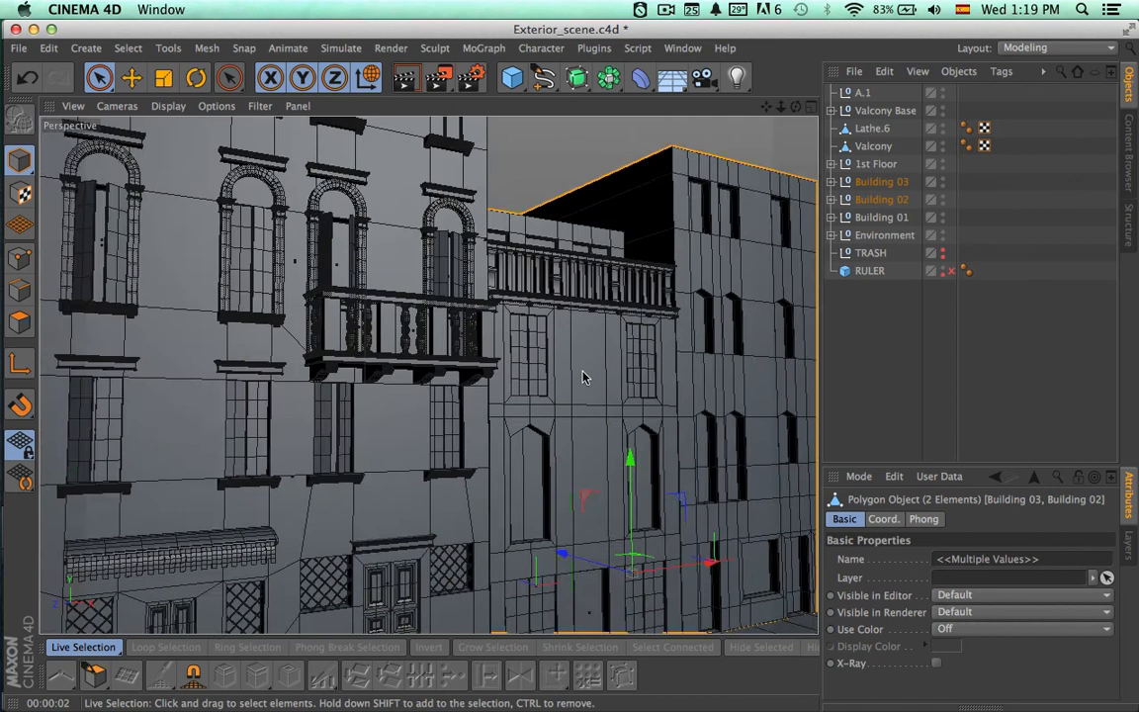
pyautogui.keyDown('alt'); pyautogui.moveTo(552, 370); pyautogui.dragTo(529, 355, button='right'); pyautogui.keyUp('alt')
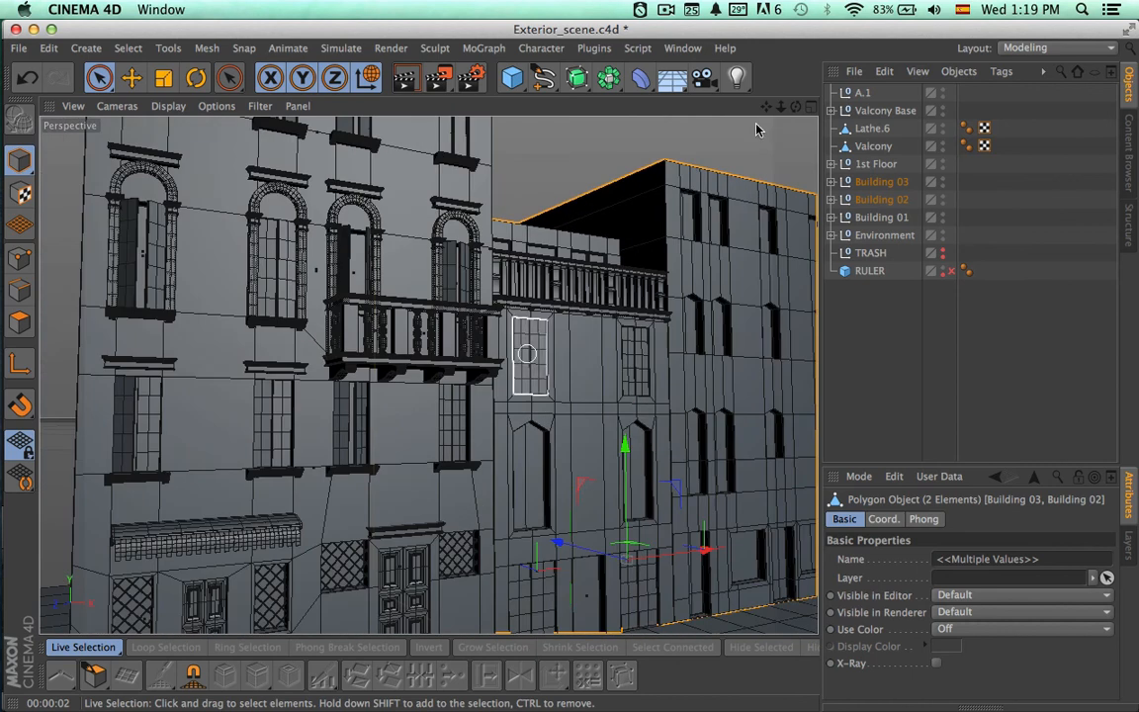
# - Duplicate all seven ValconyB brackets inside the Valcony Base group
pyautogui.click(811, 106)
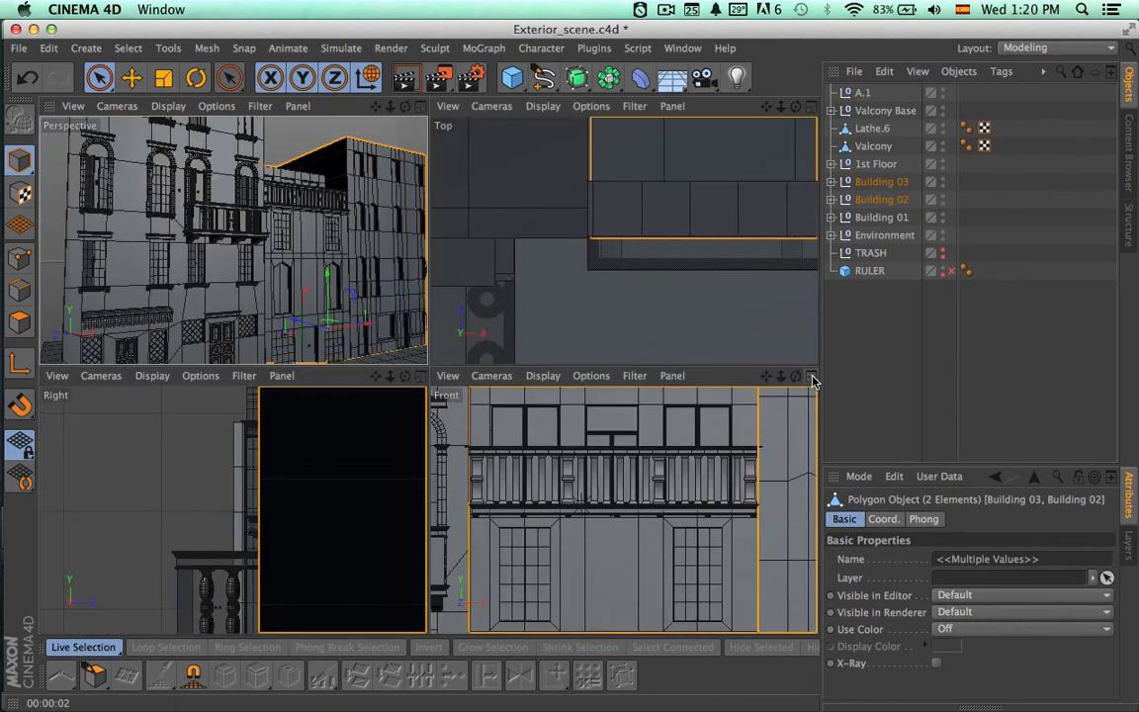
pyautogui.click(812, 378)
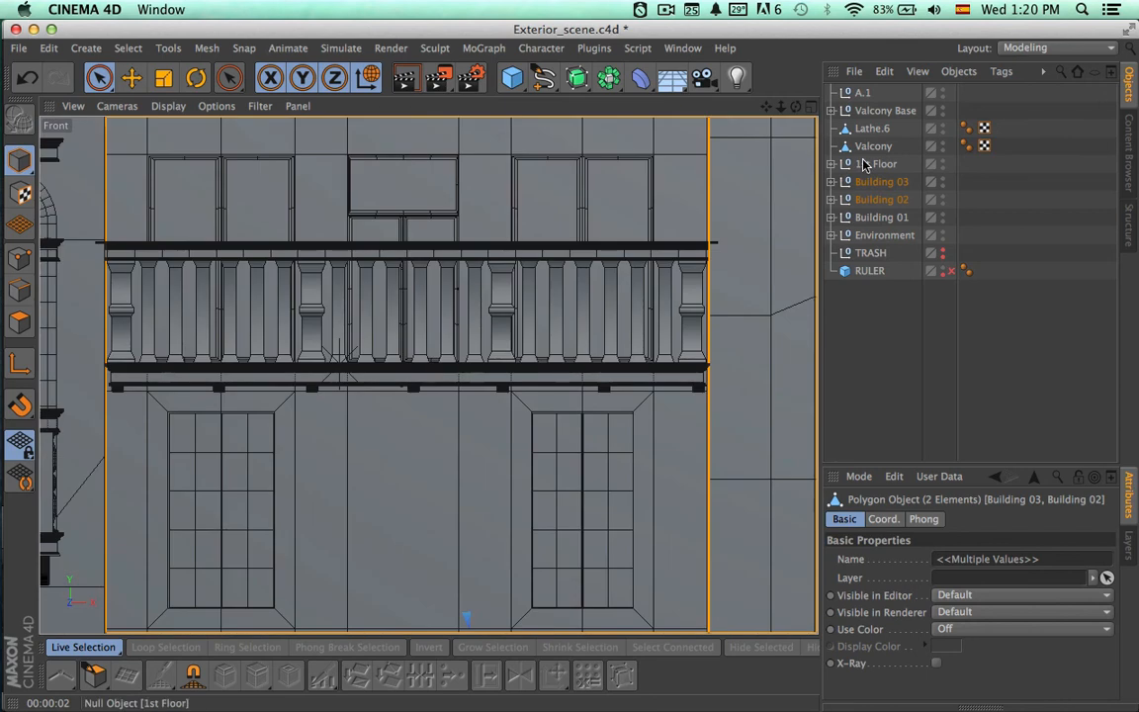
pyautogui.click(831, 109)
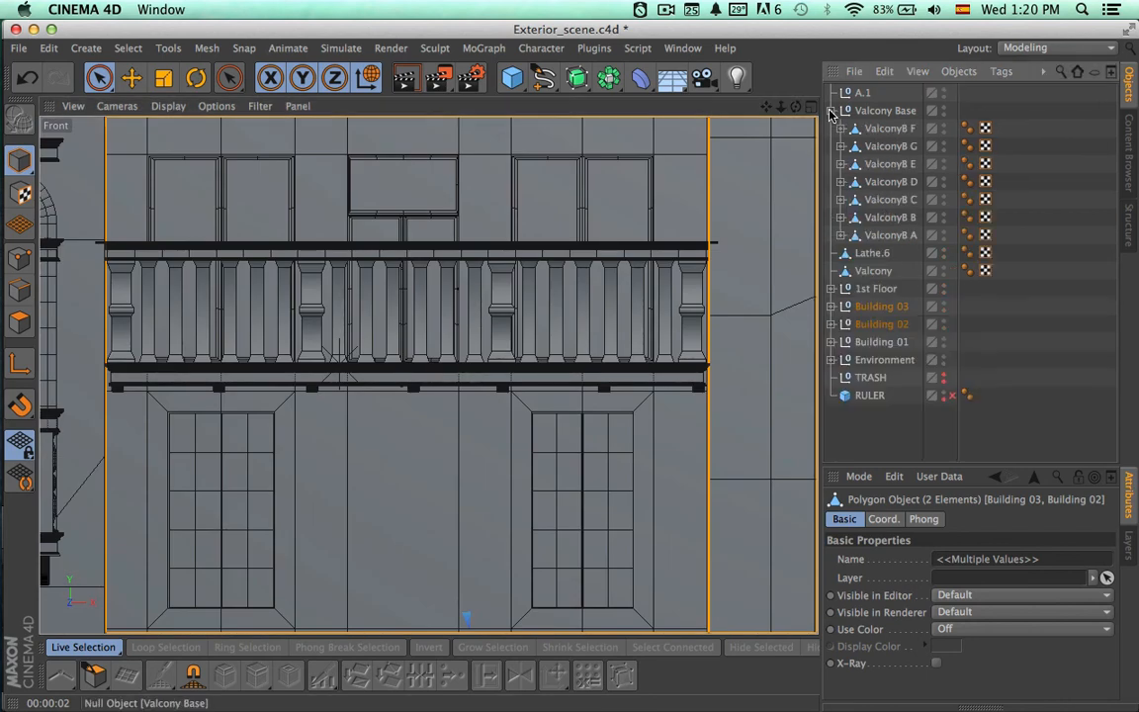
pyautogui.click(885, 129)
pyautogui.keyDown('shift'); pyautogui.click(890, 237); pyautogui.keyUp('shift')
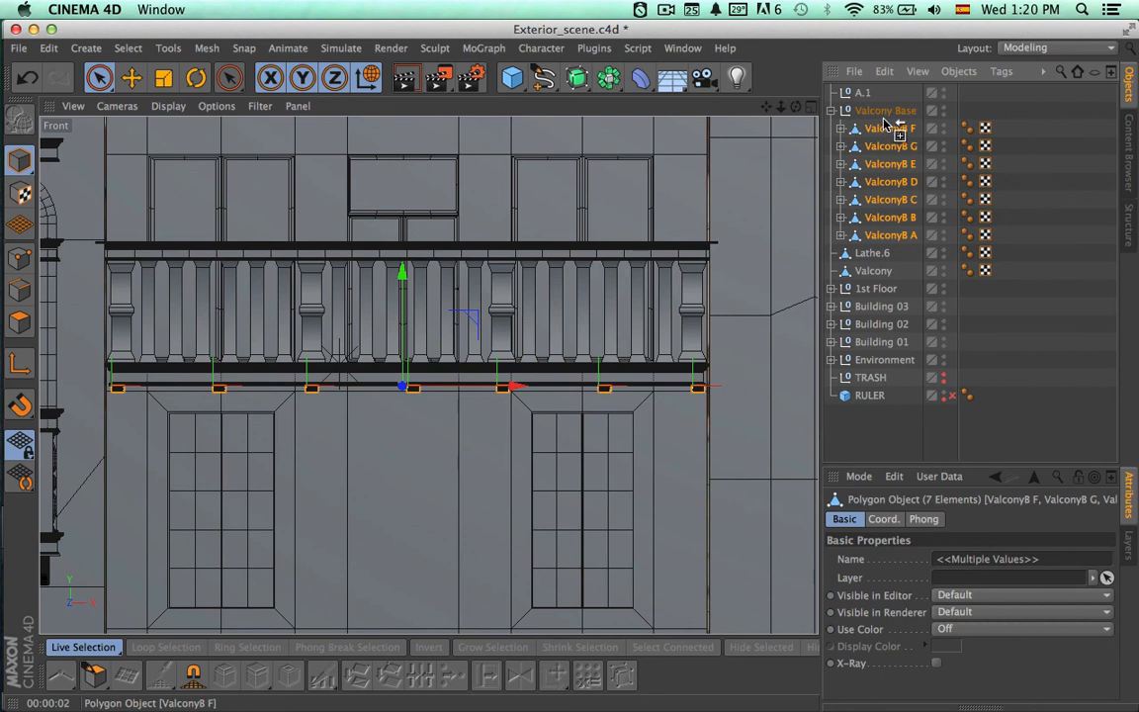
pyautogui.keyDown('ctrl'); pyautogui.moveTo(886, 123); pyautogui.dragTo(886, 118); pyautogui.keyUp('ctrl')
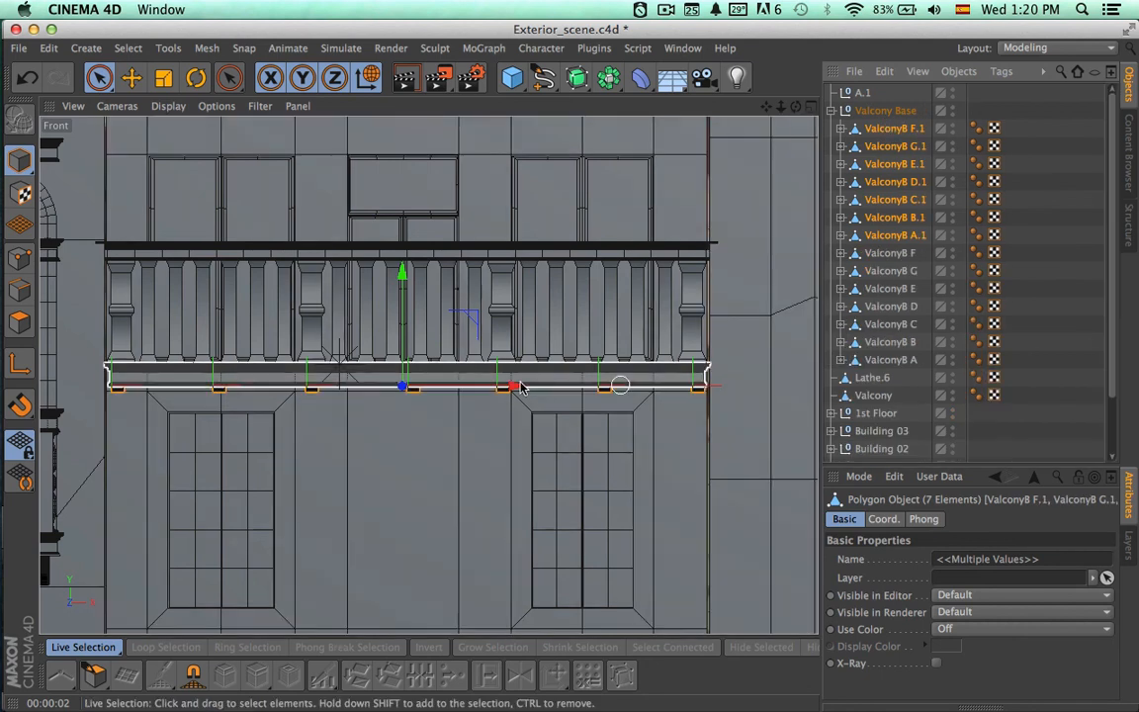
# - Move the seven bracket copies along X to the midpoints between the original brackets in the front view
pyautogui.moveTo(521, 386); pyautogui.dragTo(568, 385)
pyautogui.scroll(5, 578, 414)
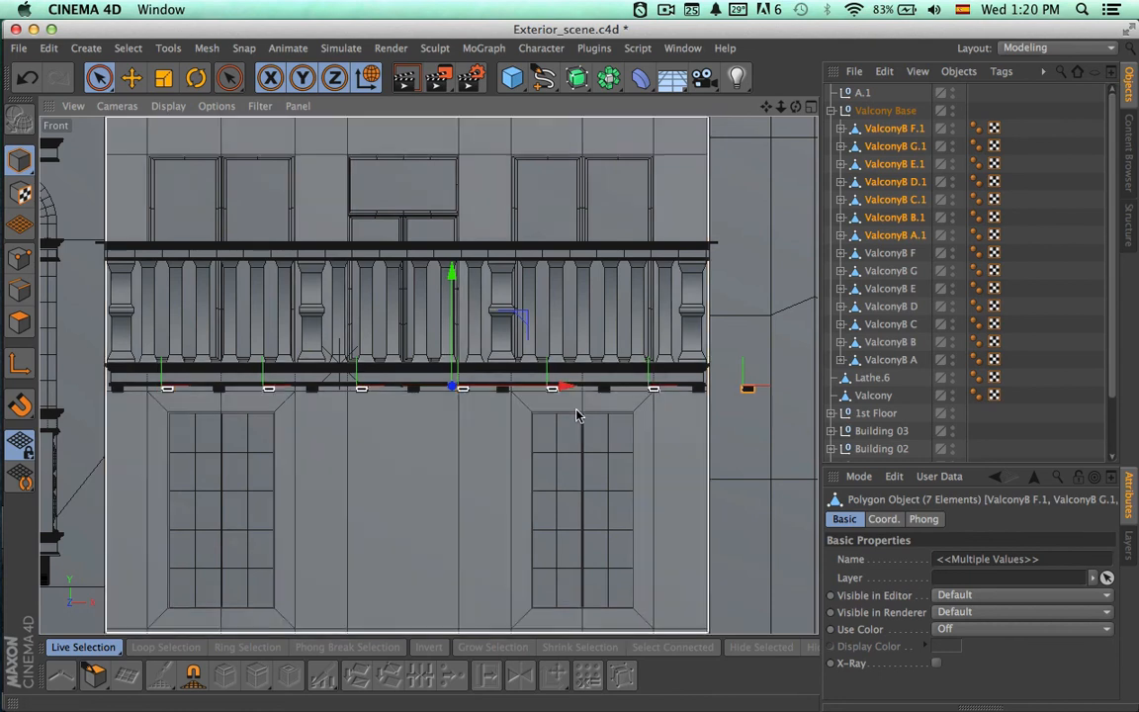
pyautogui.keyDown('alt'); pyautogui.moveTo(706, 412); pyautogui.dragTo(709, 412, button='right'); pyautogui.keyUp('alt')
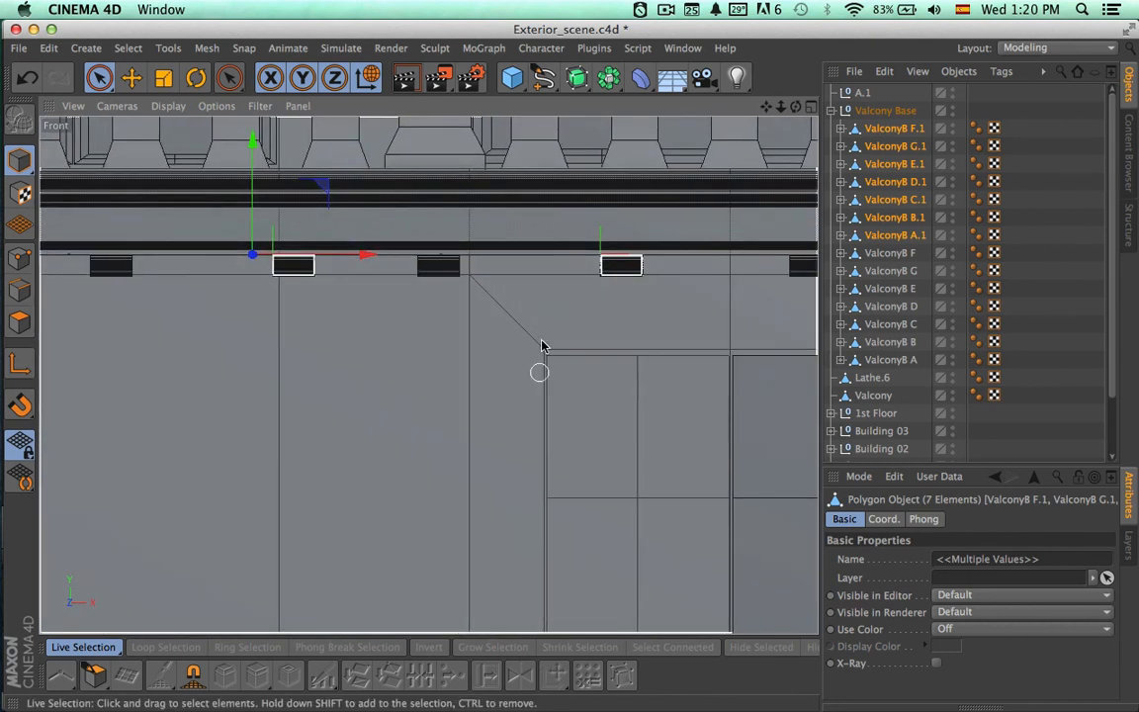
pyautogui.moveTo(366, 260); pyautogui.dragTo(364, 259)
pyautogui.keyDown('alt'); pyautogui.moveTo(382, 317); pyautogui.dragTo(183, 317, button='right'); pyautogui.keyUp('alt')
pyautogui.keyDown('alt'); pyautogui.moveTo(247, 372); pyautogui.dragTo(409, 376, button='middle'); pyautogui.keyUp('alt')
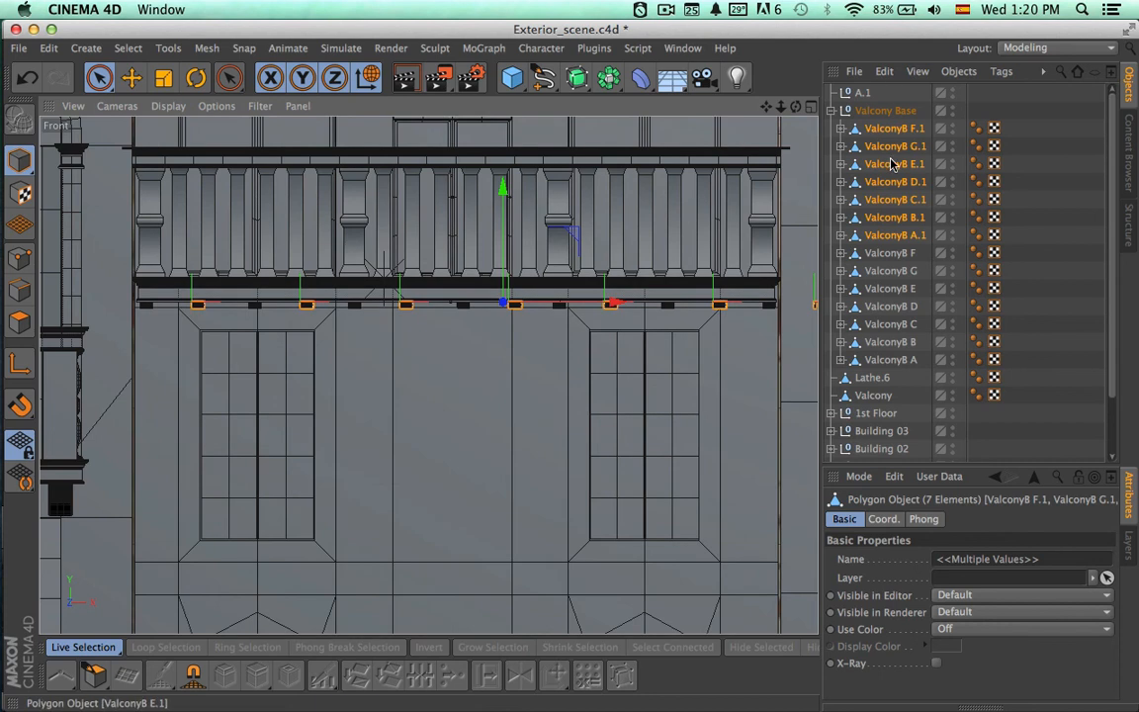
# - Try deleting the bracket copy ValconyB F.1 and undo the deletion
pyautogui.keyDown('alt'); pyautogui.moveTo(529, 376); pyautogui.dragTo(427, 377, button='middle'); pyautogui.keyUp('alt')
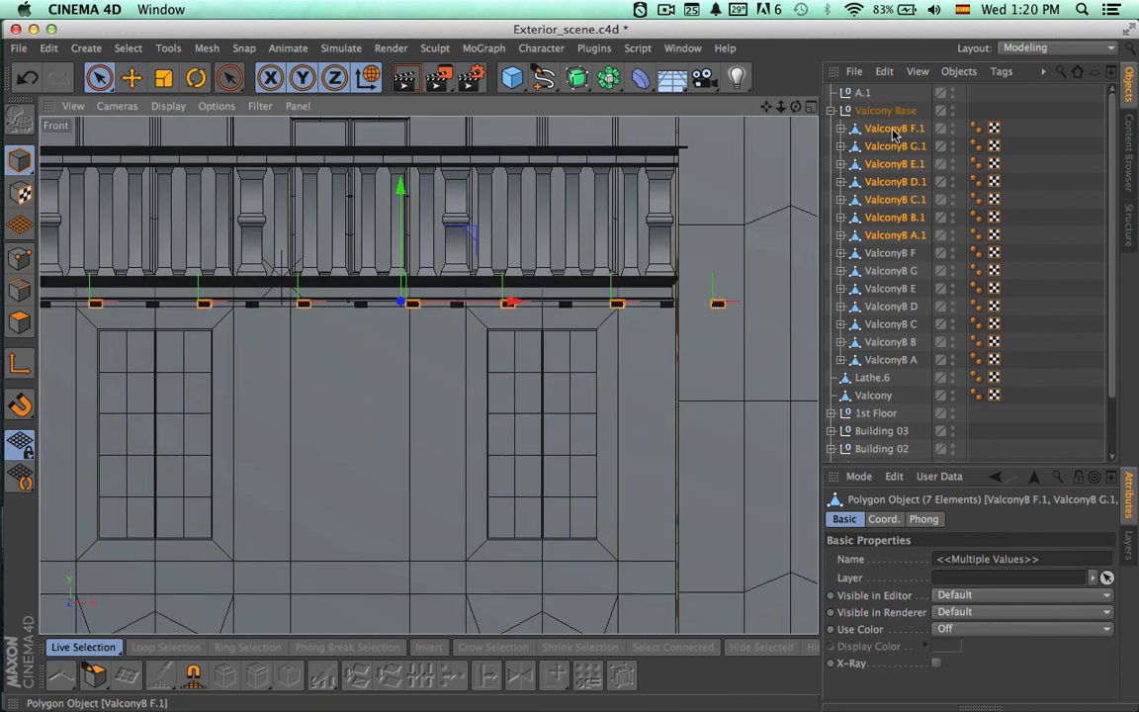
pyautogui.click(893, 129)
pyautogui.press('Delete')
pyautogui.hotkey('ctrl', 'z')
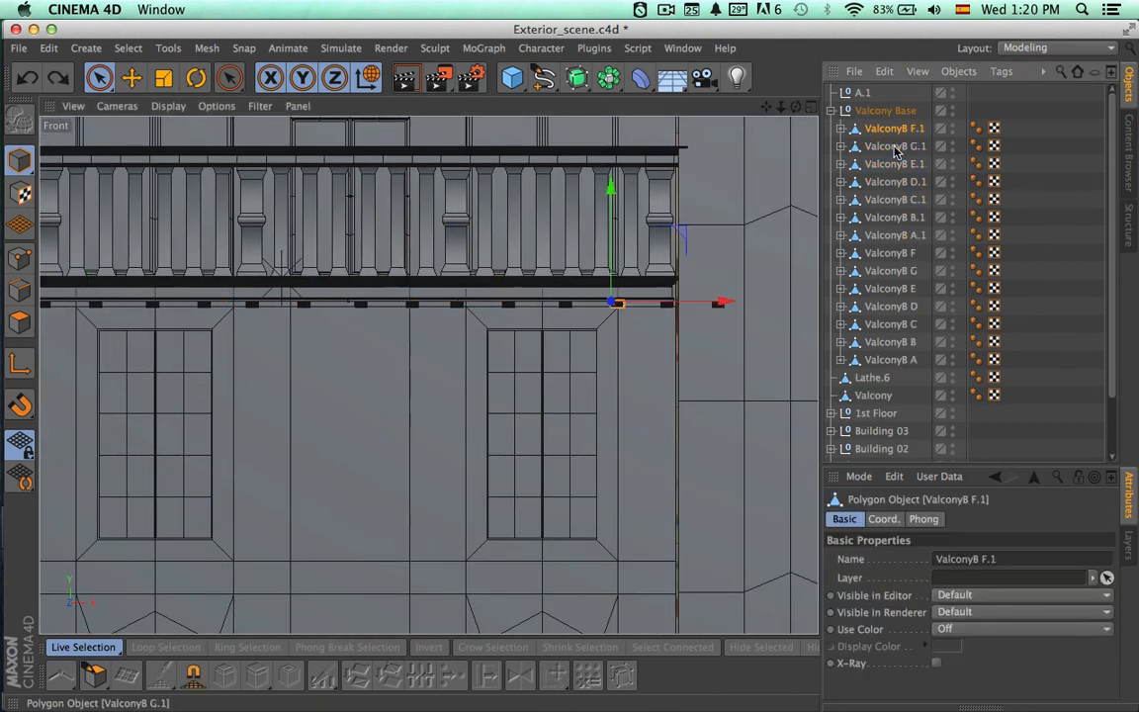
# - Delete the surplus bracket copy ValconyB G.1 that sits beyond the balcony's end
pyautogui.click(894, 146)
pyautogui.press('Delete')
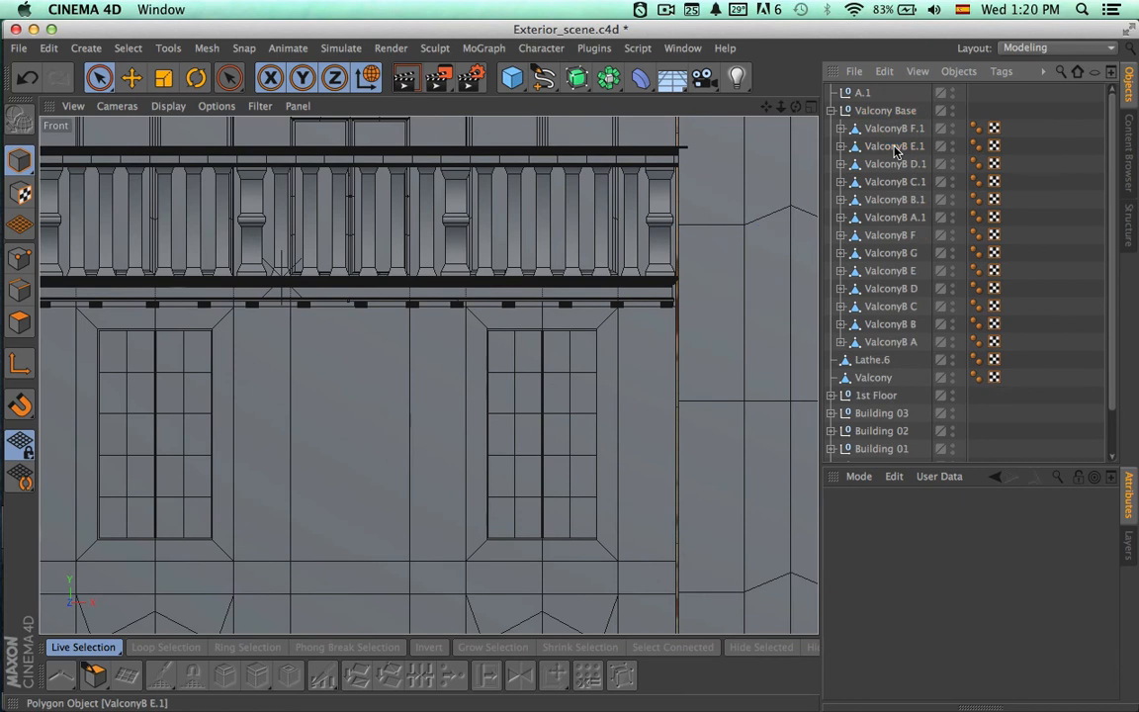
pyautogui.click(893, 130)
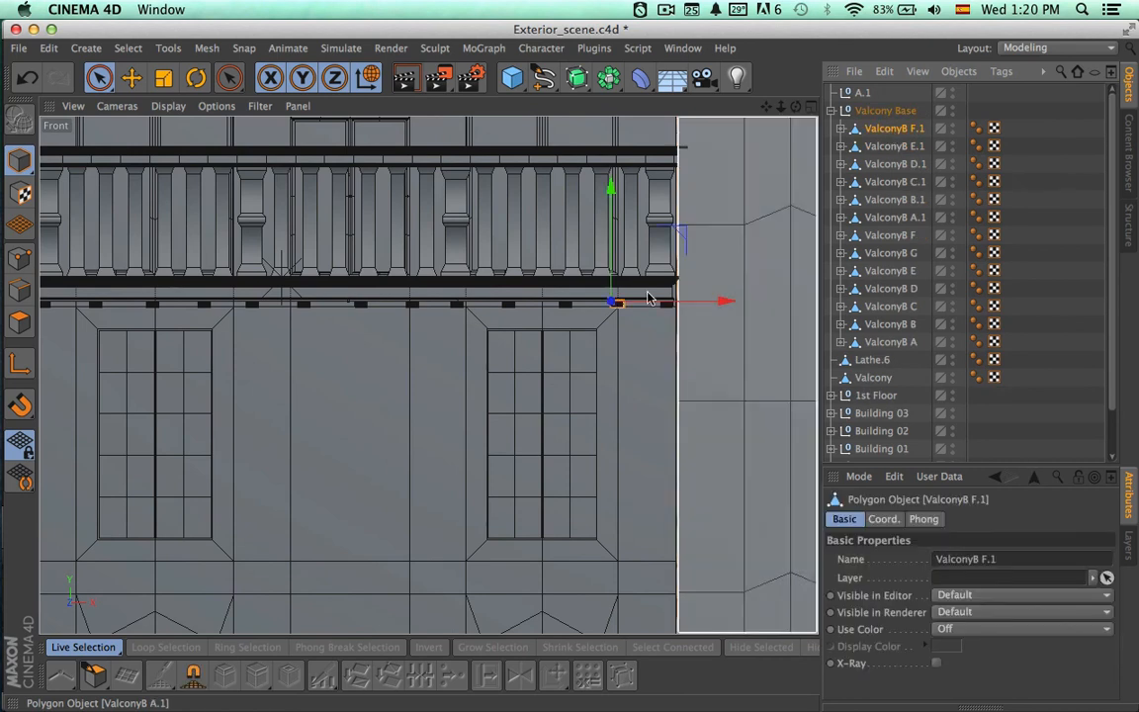
# - Rename the first bracket of the row, ValconyB A, as VB 1
pyautogui.scroll(-5, 627, 369)
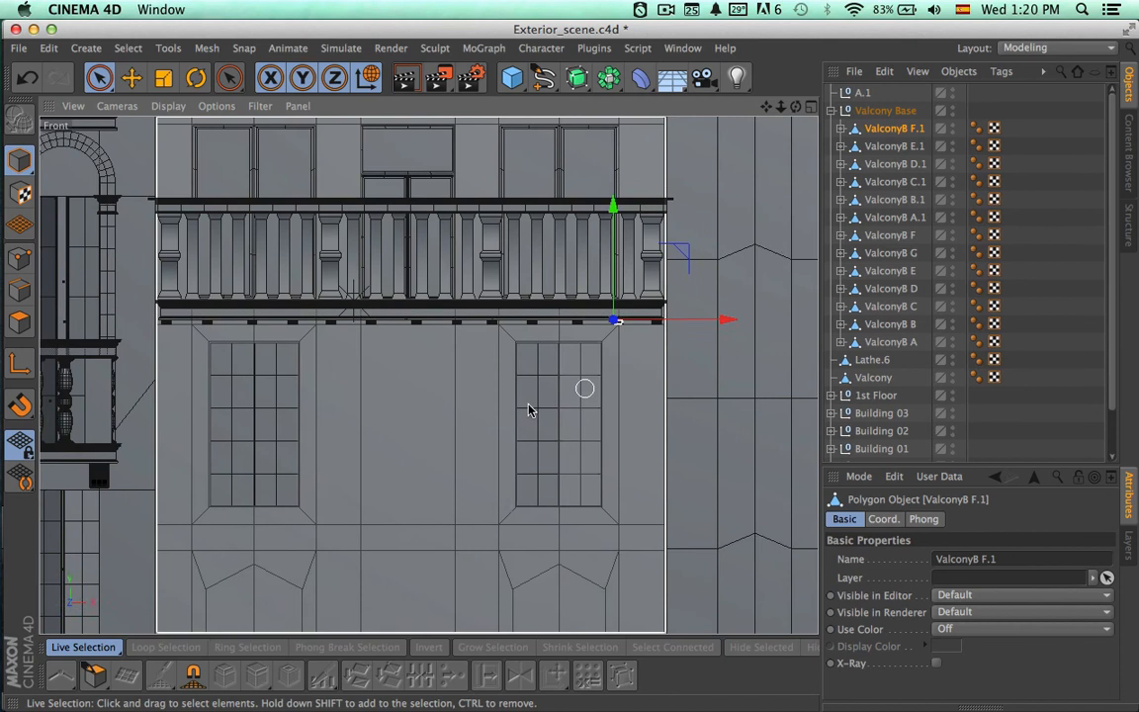
pyautogui.keyDown('alt'); pyautogui.moveTo(531, 404); pyautogui.dragTo(585, 402, button='middle'); pyautogui.keyUp('alt')
pyautogui.scroll(3, 374, 372)
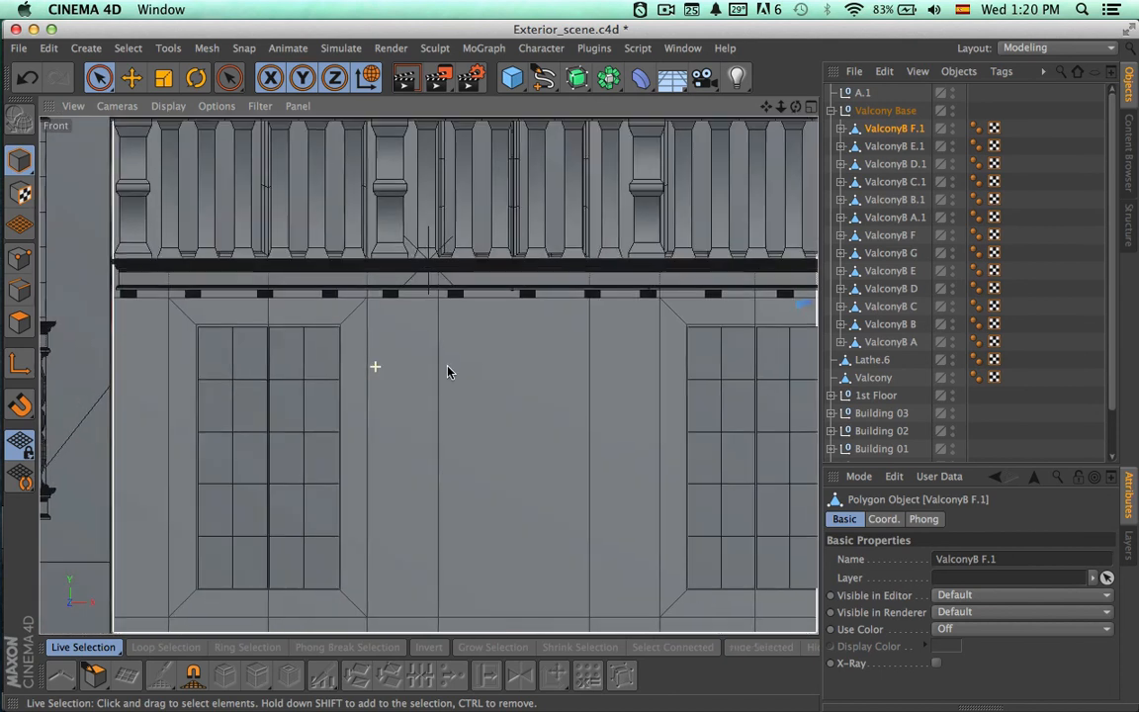
pyautogui.click(894, 346)
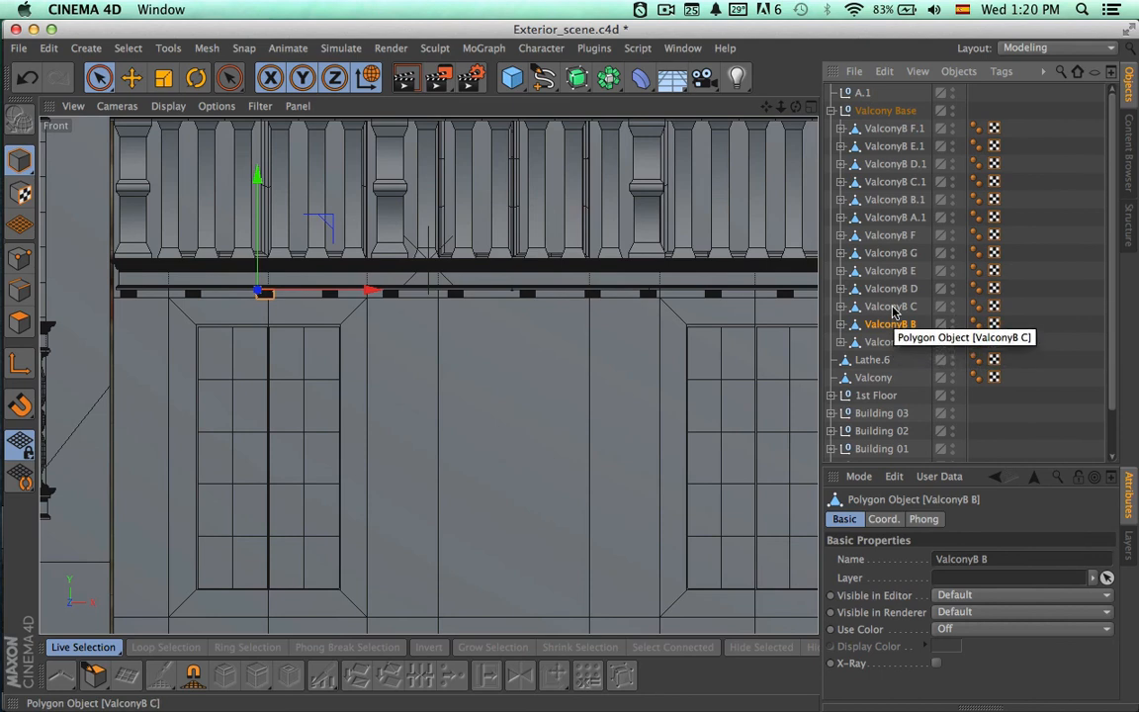
pyautogui.click(892, 308)
pyautogui.click(892, 326)
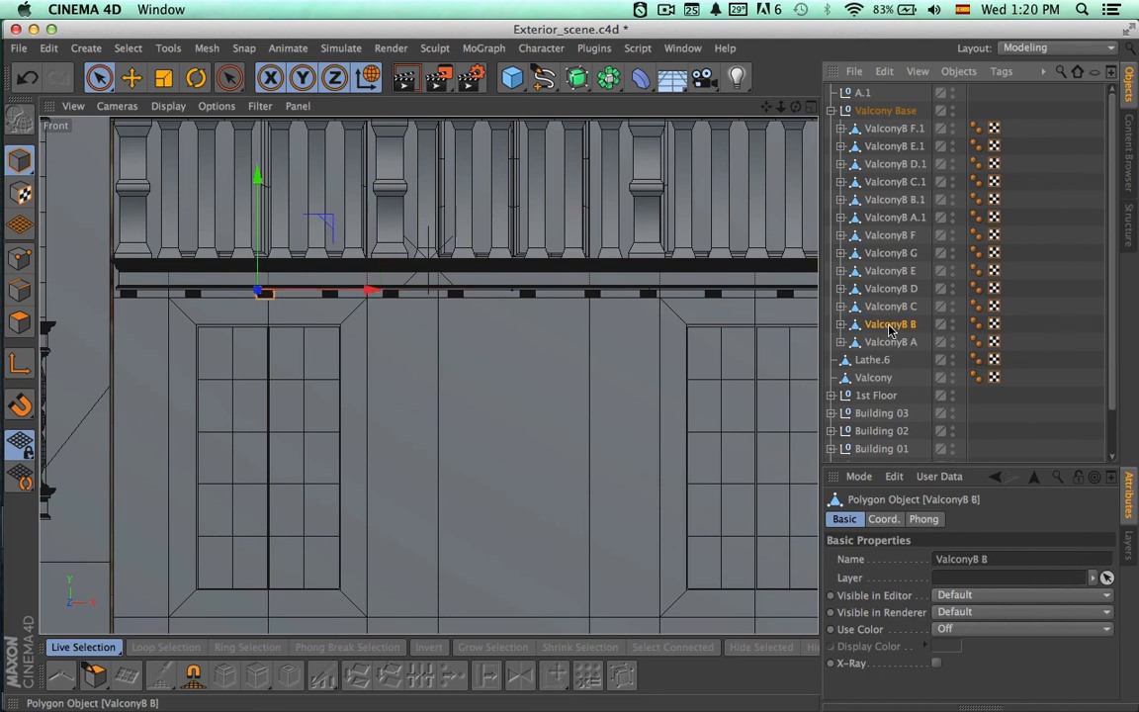
pyautogui.click(892, 342)
pyautogui.doubleClick(893, 342)
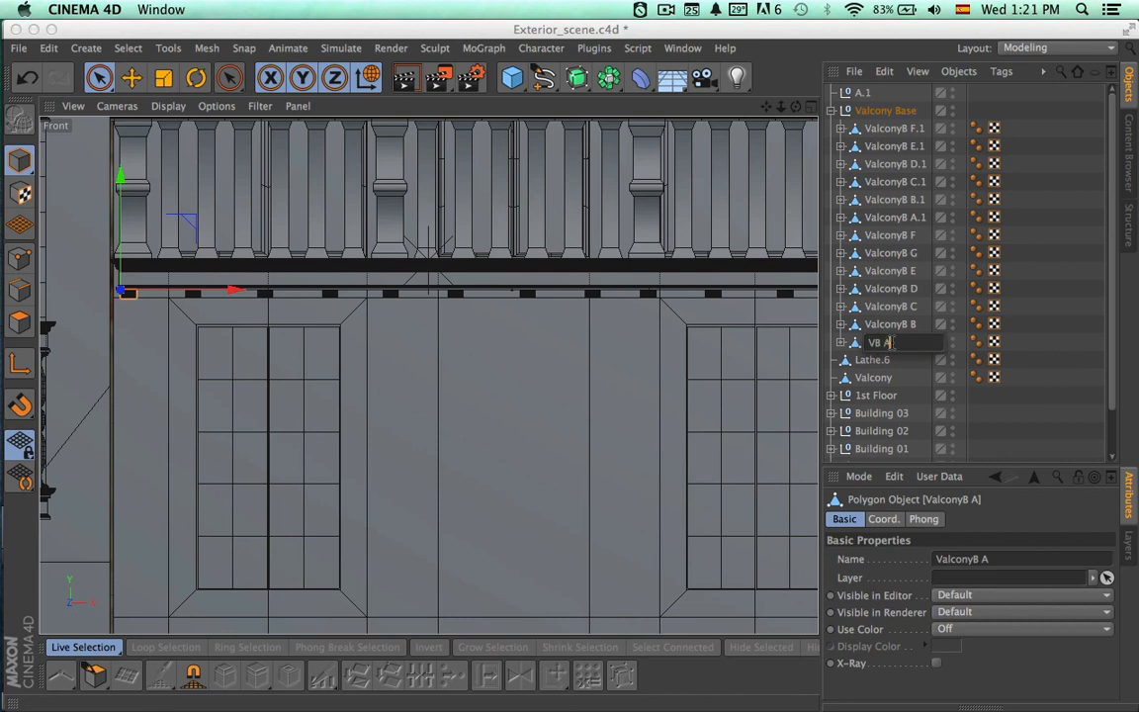
pyautogui.write('VB A')
pyautogui.press('Return')
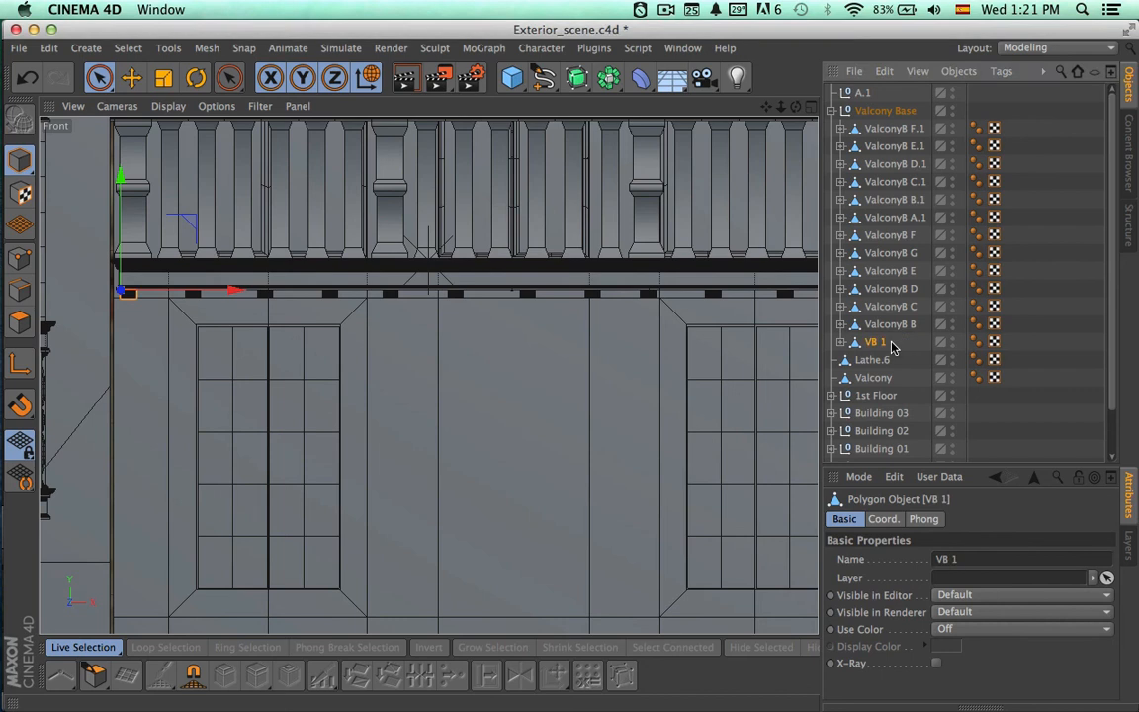
# - Rename the third bracket of the row, ValconyB B, as VB 3
pyautogui.click(890, 324)
pyautogui.doubleClick(890, 324)
pyautogui.write('VB')
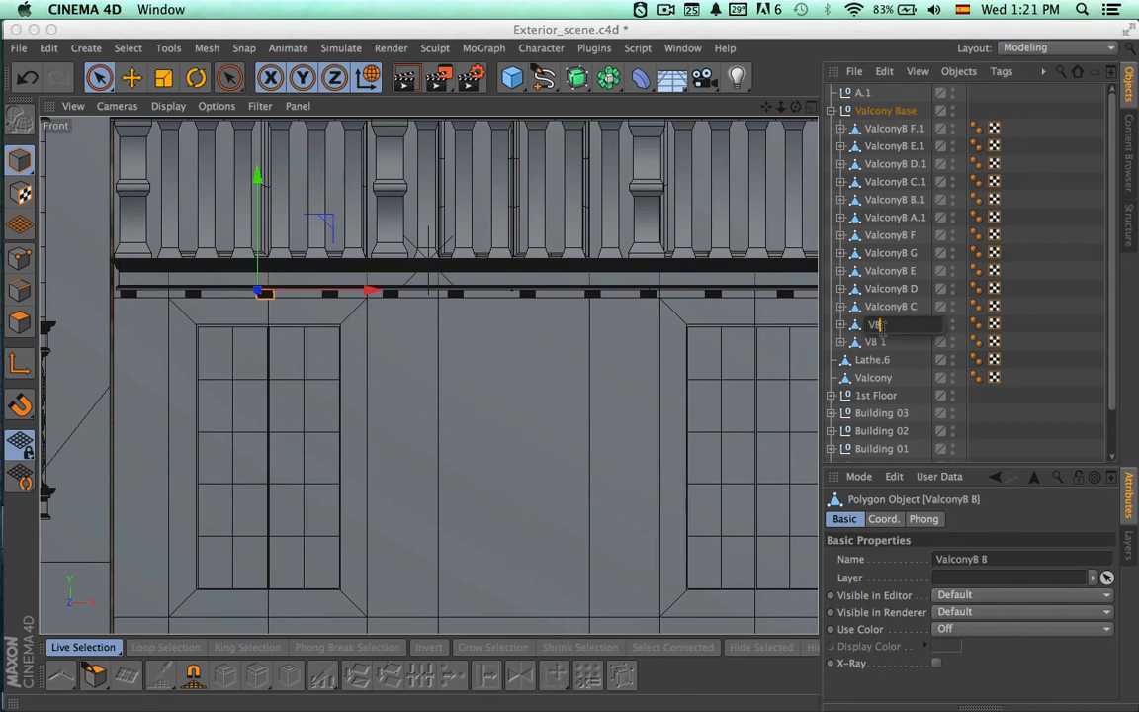
pyautogui.write(' B')
pyautogui.press('Return')
# - Rename ValconyB B.1 as VB4 and order VB 1, VB 3 and VB4 at the end of the Valcony Base group
pyautogui.click(892, 202)
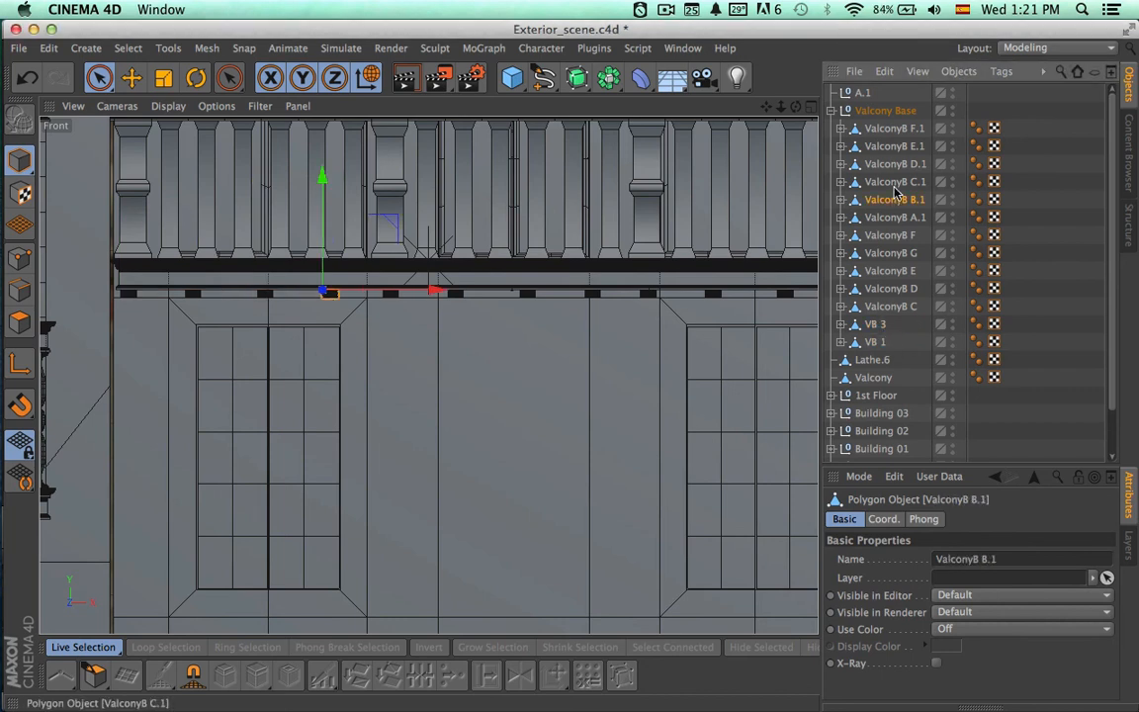
pyautogui.doubleClick(893, 200)
pyautogui.write('VB')
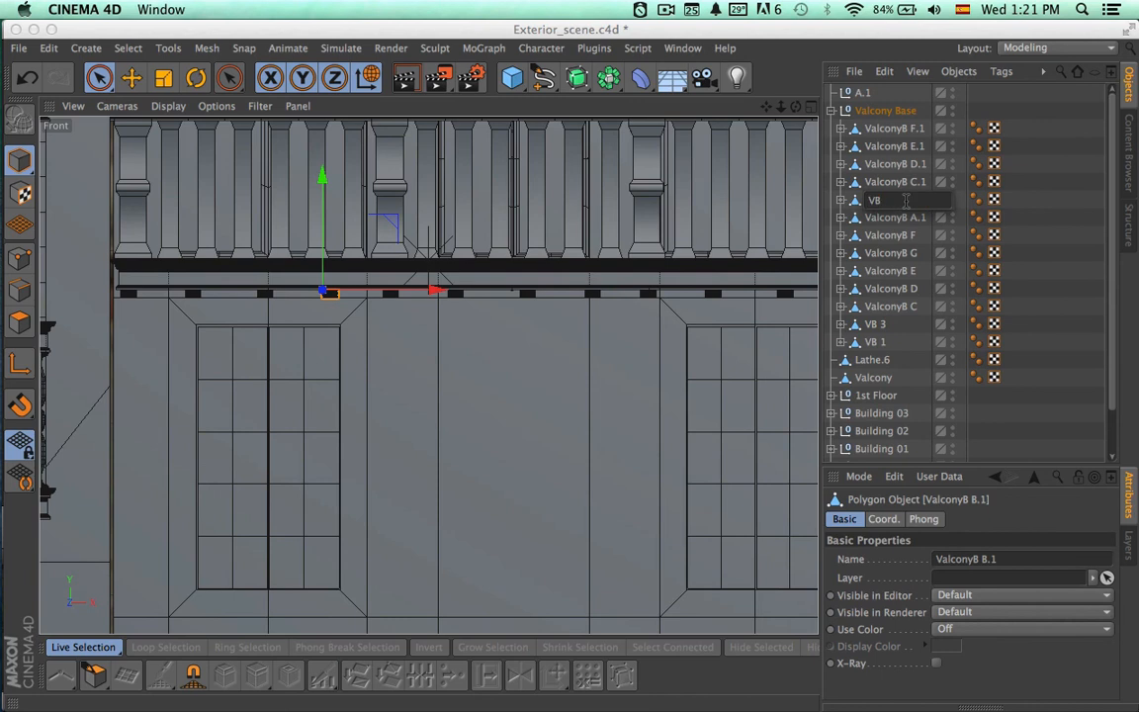
pyautogui.write('4')
pyautogui.press('Return')
pyautogui.moveTo(870, 346); pyautogui.dragTo(871, 341)
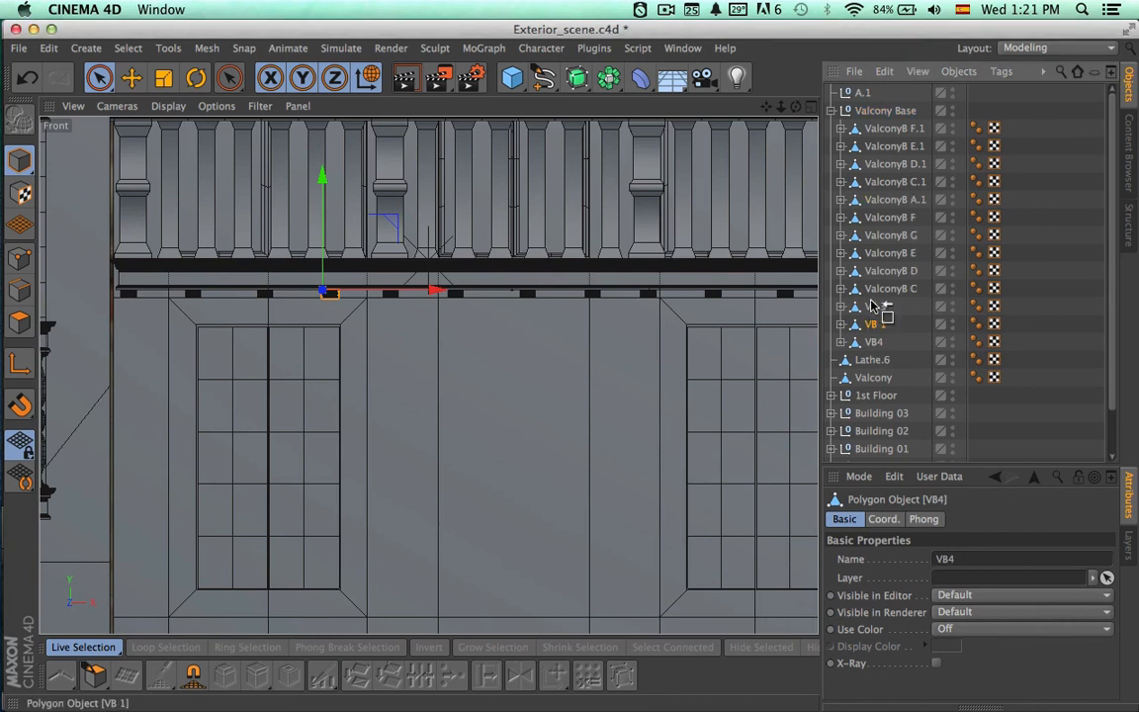
pyautogui.click(873, 306)
# - Rename ValconyB C as VB 5 and place it after VB4 in the Valcony Base group
pyautogui.click(876, 289)
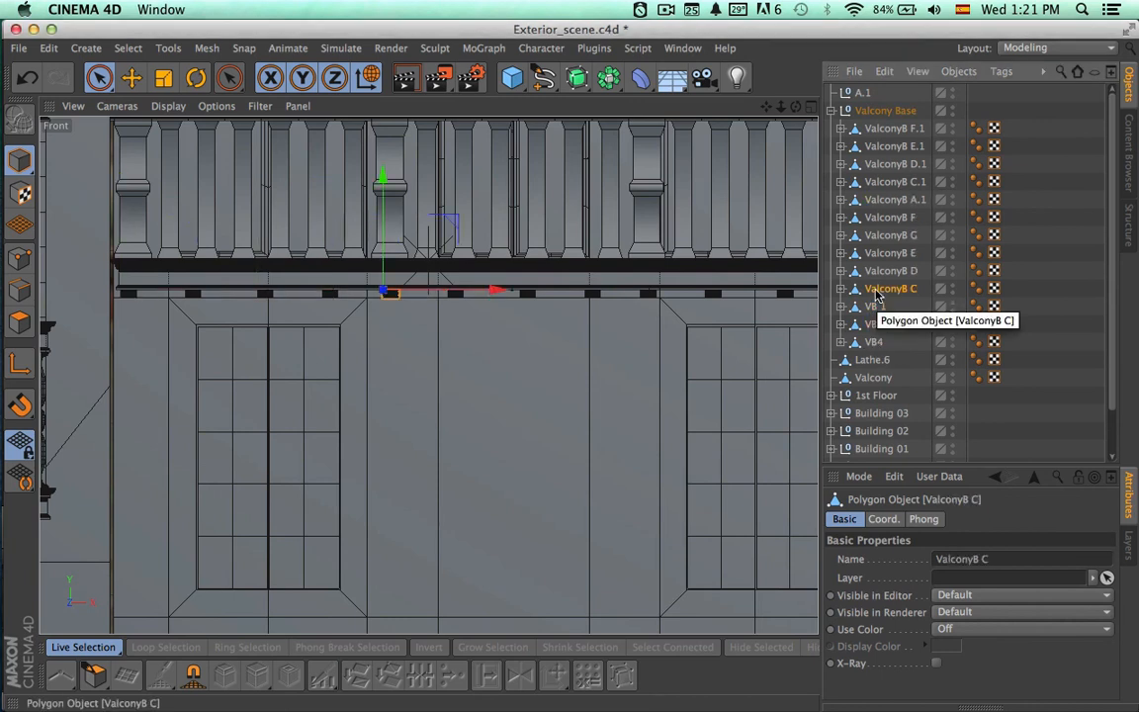
pyautogui.doubleClick(875, 289)
pyautogui.write('VB 5')
pyautogui.press('Return')
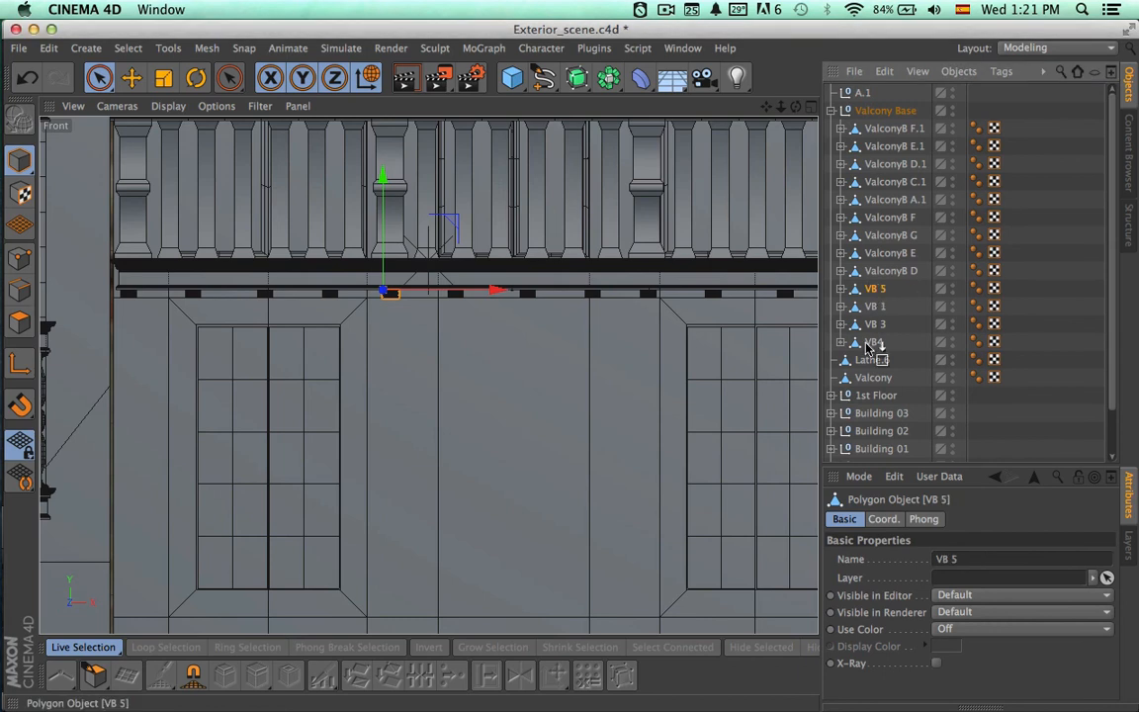
pyautogui.click(874, 326)
# - Rename ValconyB A.1 as VB 2 and place it between VB 1 and VB 3 in the group
pyautogui.click(883, 272)
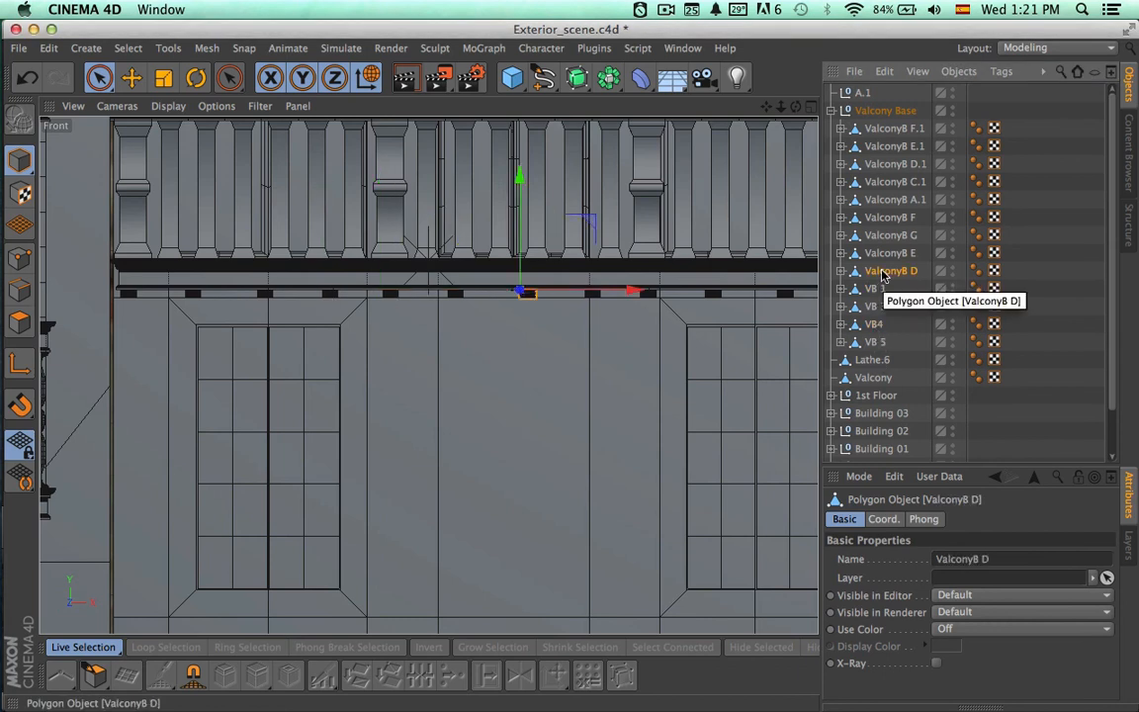
pyautogui.click(887, 218)
pyautogui.scroll(-2, 668, 379)
pyautogui.doubleClick(889, 200)
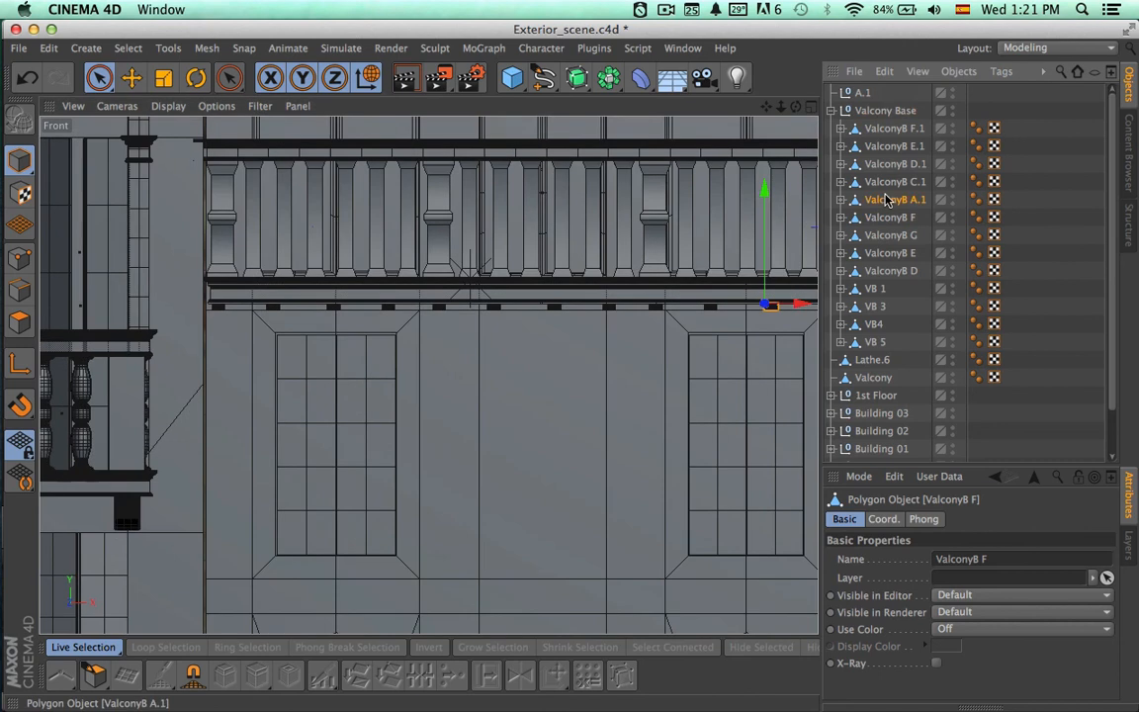
pyautogui.write('VB 2')
pyautogui.press('Return')
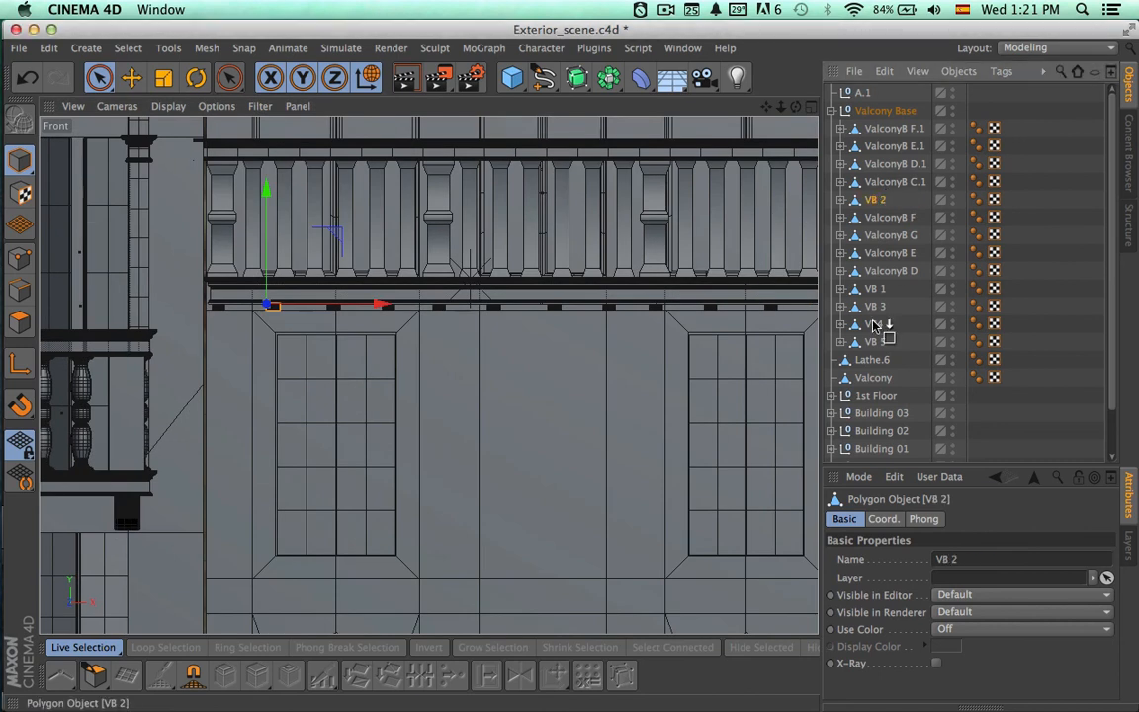
# - Rename ValconyB C.1 as VB 6 and place it after VB 5 in the group
pyautogui.click(885, 183)
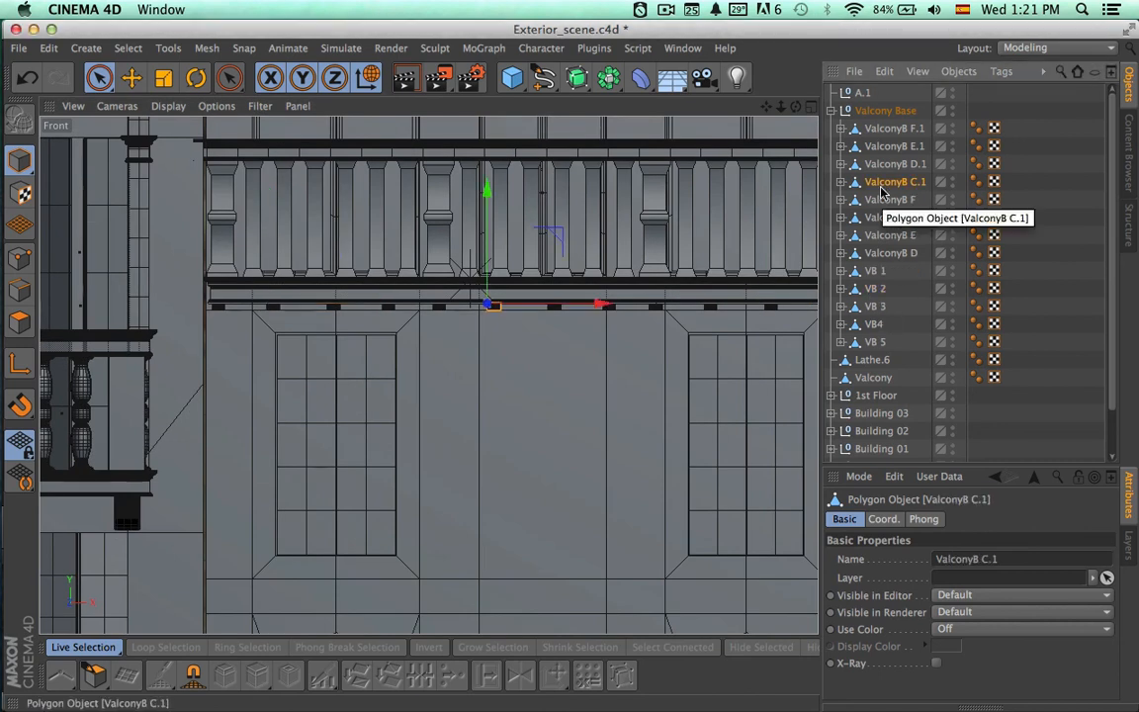
pyautogui.doubleClick(882, 183)
pyautogui.write('VB 6')
pyautogui.press('Return')
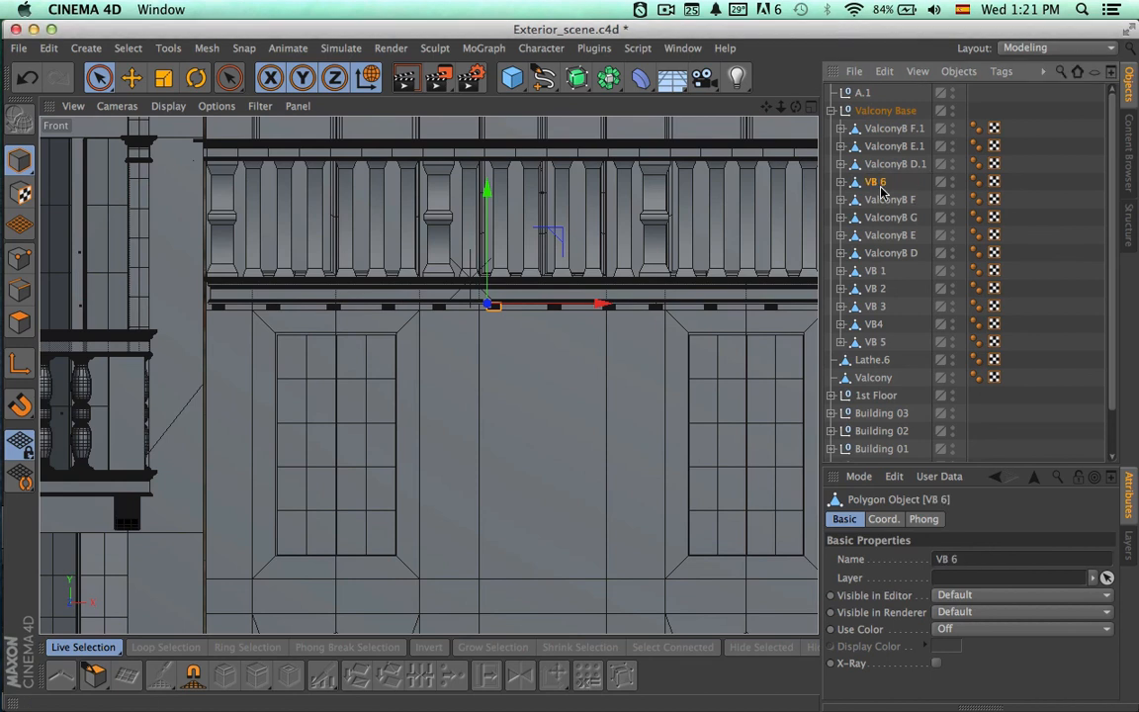
pyautogui.moveTo(883, 342); pyautogui.dragTo(876, 346)
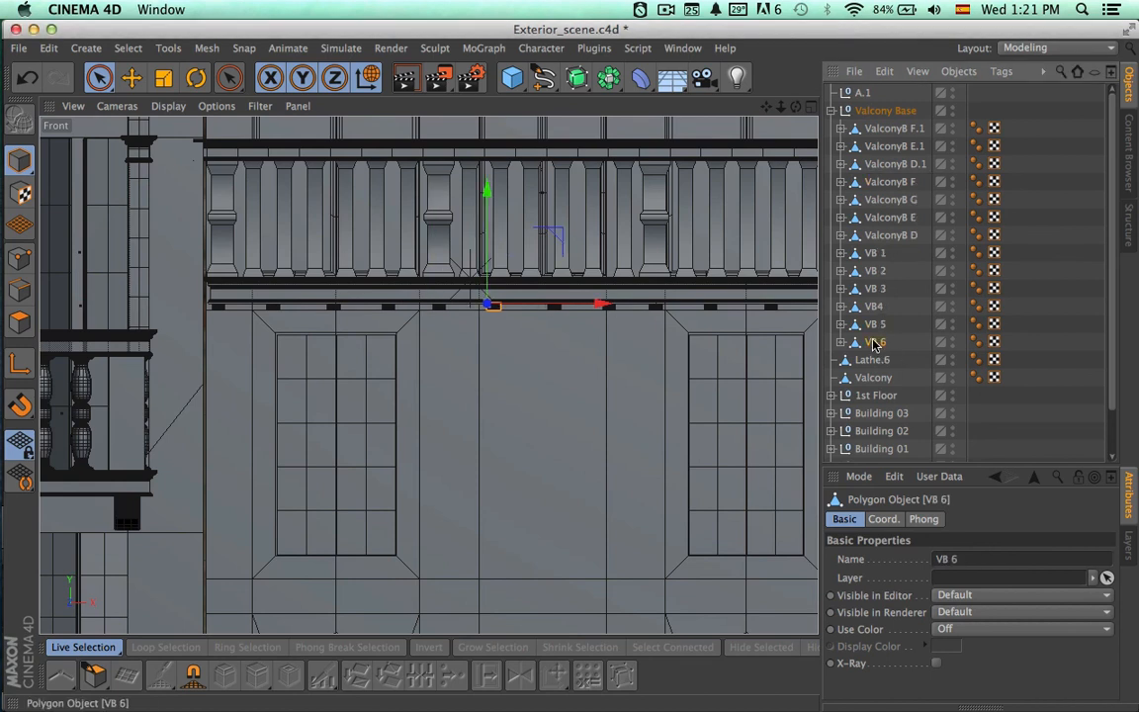
# - Rename ValconyB D as VB 7 and place it after VB 6 in the group
pyautogui.click(882, 238)
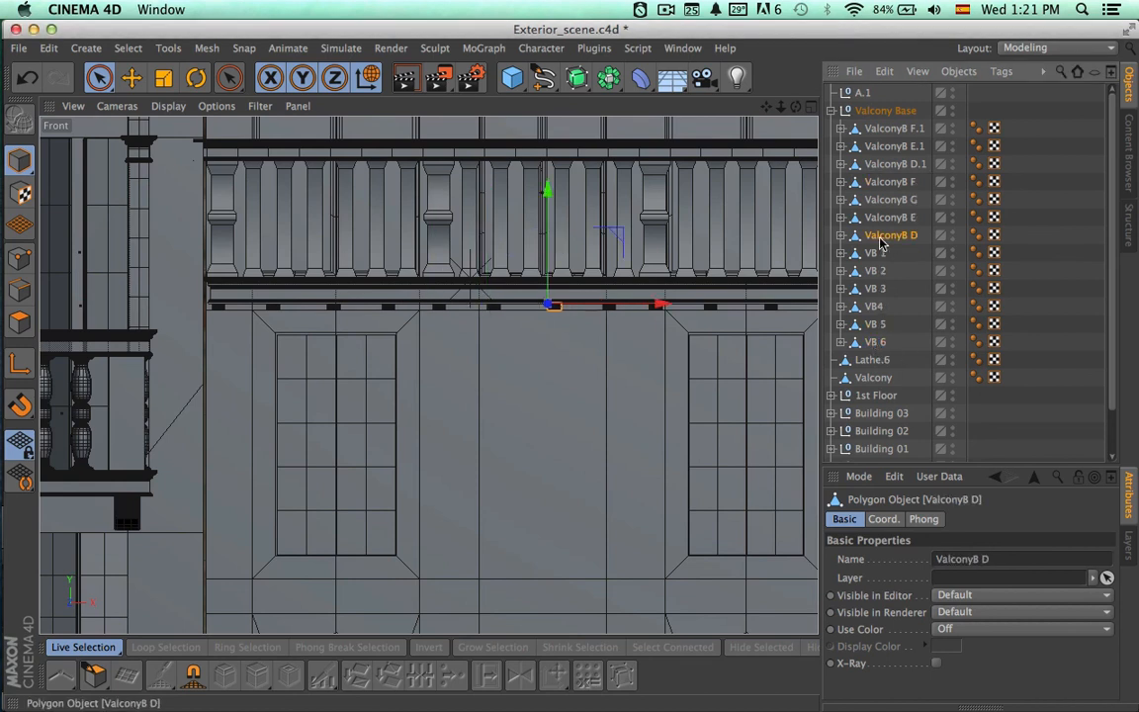
pyautogui.doubleClick(879, 237)
pyautogui.write('VB')
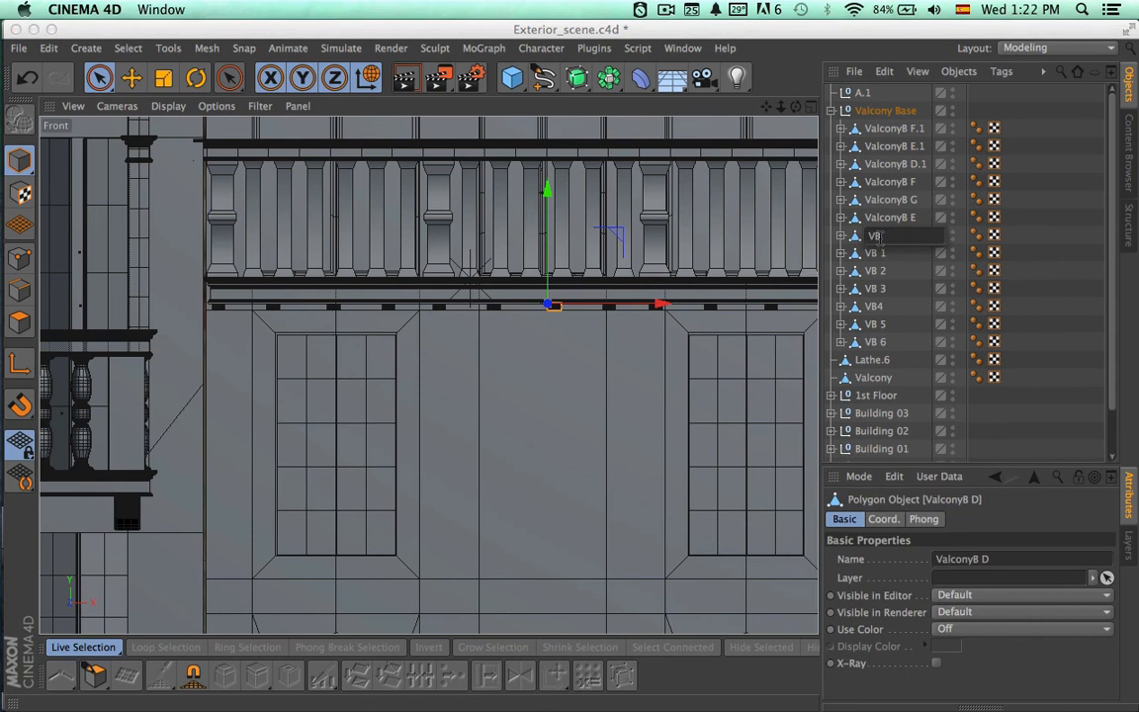
pyautogui.write(' 7')
pyautogui.press('Return')
pyautogui.click(876, 326)
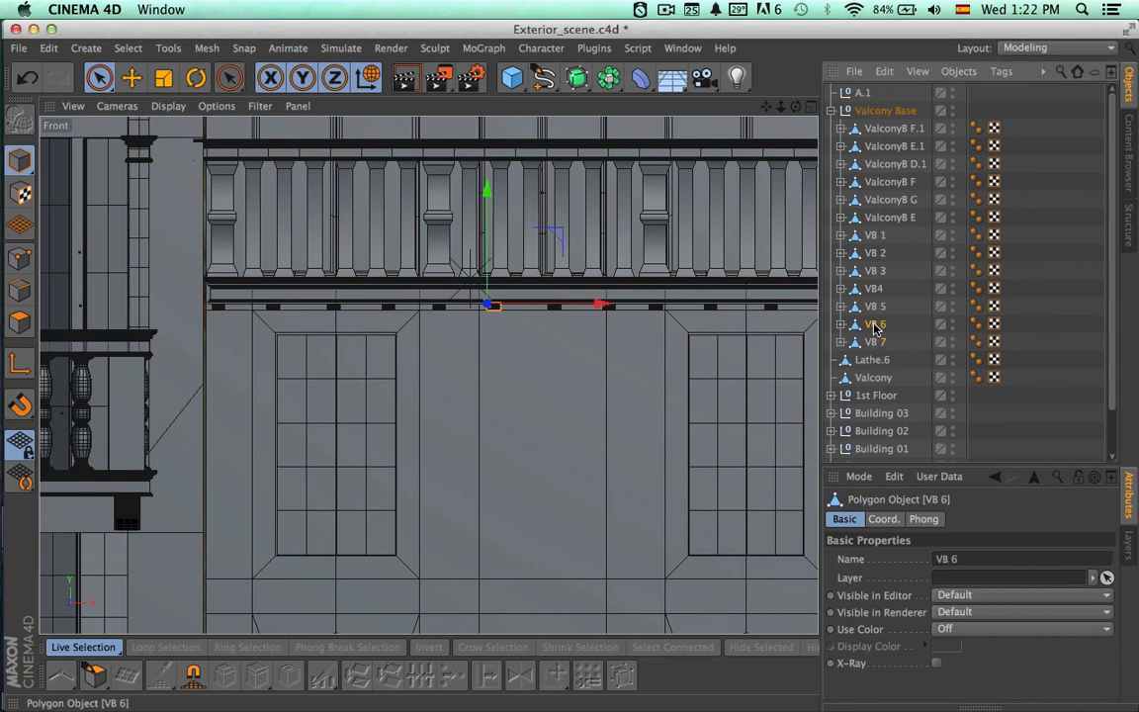
pyautogui.click(873, 338)
# - Rename the ninth bracket of the row, ValconyB E, as VB 9
pyautogui.keyDown('alt'); pyautogui.moveTo(631, 422); pyautogui.dragTo(466, 410, button='middle'); pyautogui.keyUp('alt')
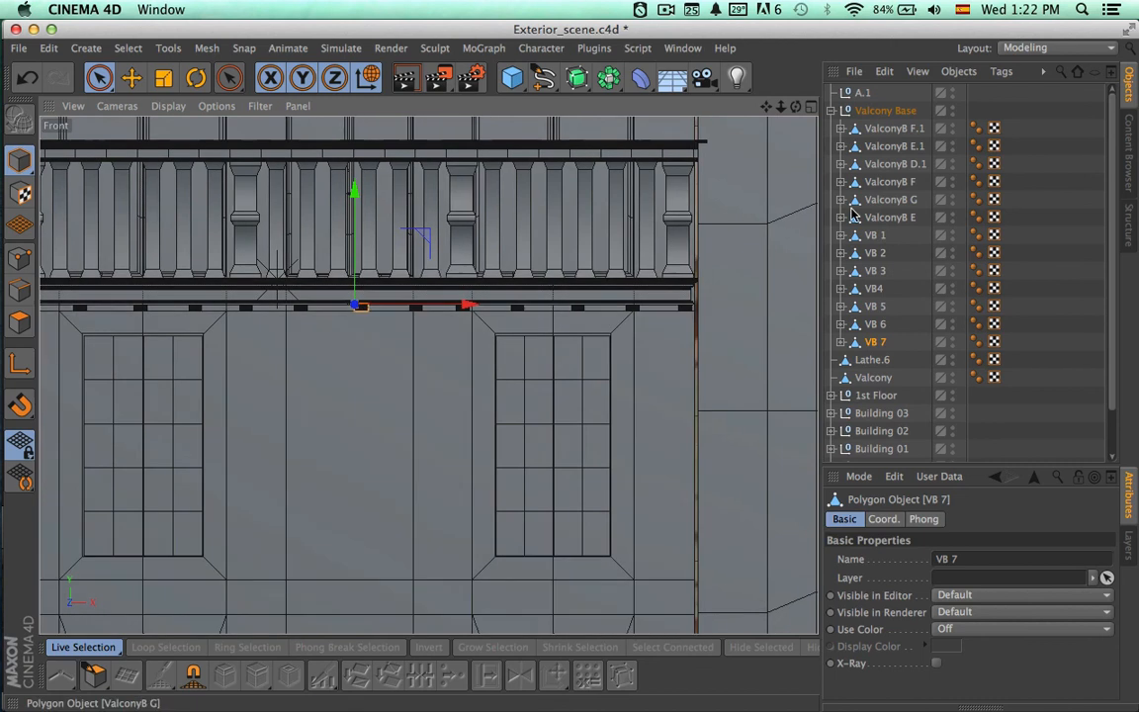
pyautogui.click(886, 220)
pyautogui.click(866, 376)
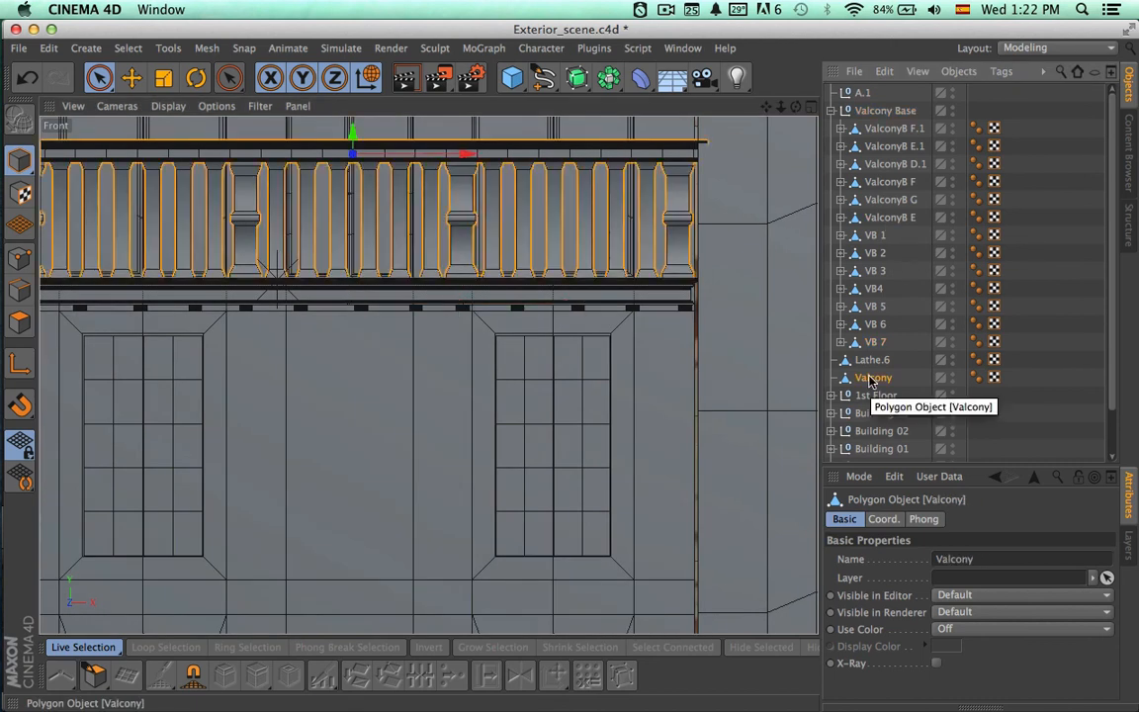
pyautogui.click(872, 358)
pyautogui.click(874, 342)
pyautogui.doubleClick(894, 218)
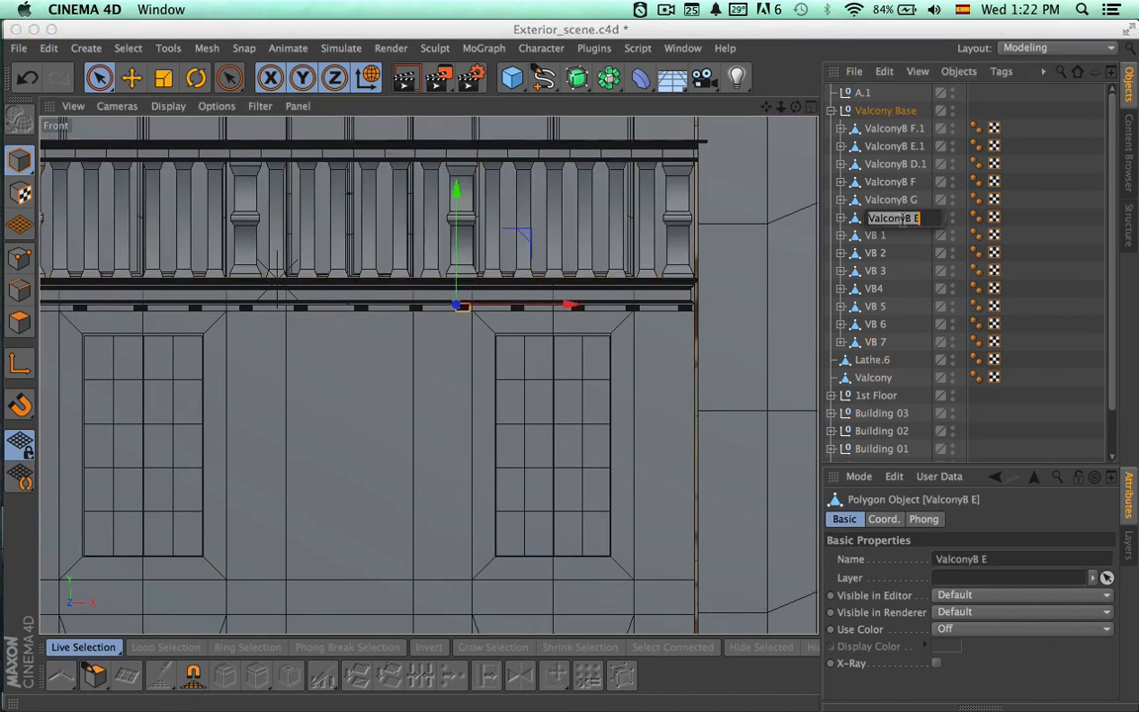
pyautogui.write('VB 9')
pyautogui.press('Return')
# - Rename the eleventh bracket of the row, ValconyB F, as VB 11
pyautogui.click(890, 200)
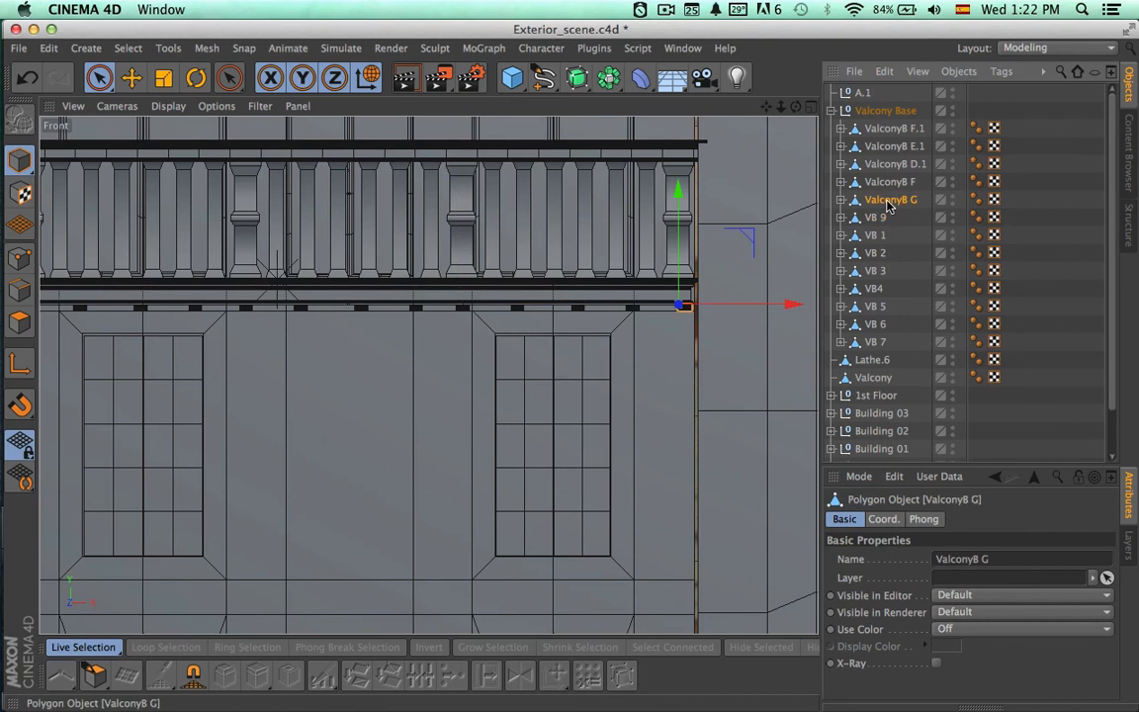
pyautogui.click(886, 182)
pyautogui.doubleClick(887, 183)
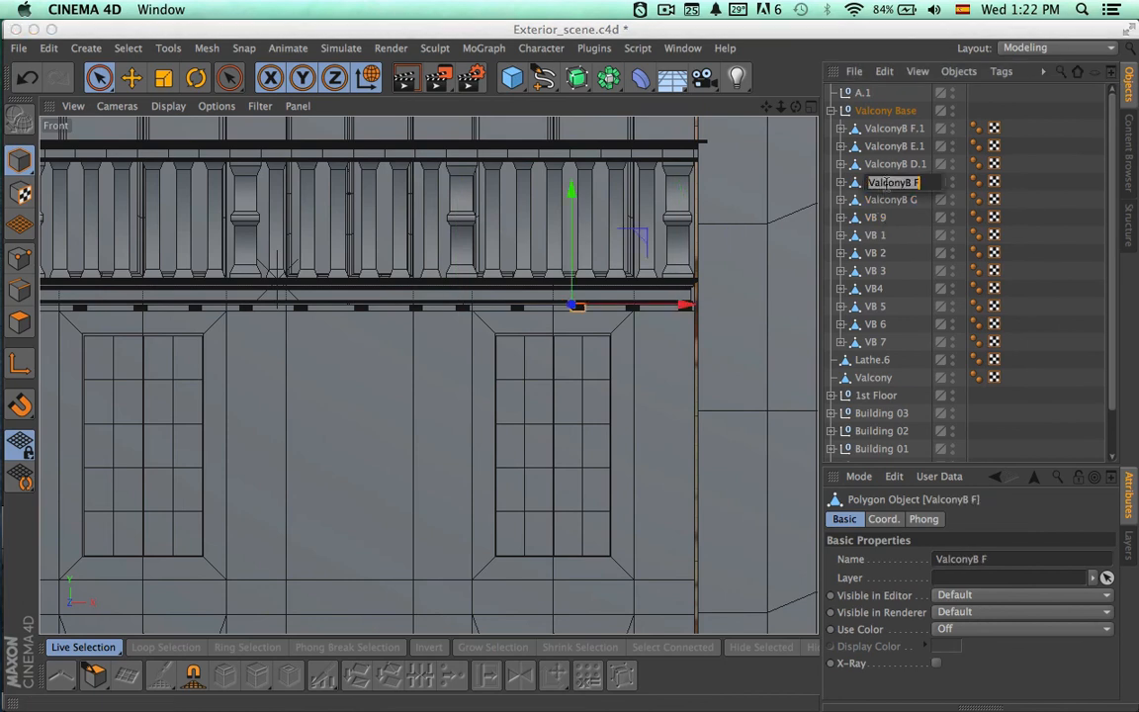
pyautogui.write('VB 11')
pyautogui.press('Return')
# - Move VB 9 and VB 11 after VB 7 in the Valcony Base group, in numerical order
pyautogui.click(890, 164)
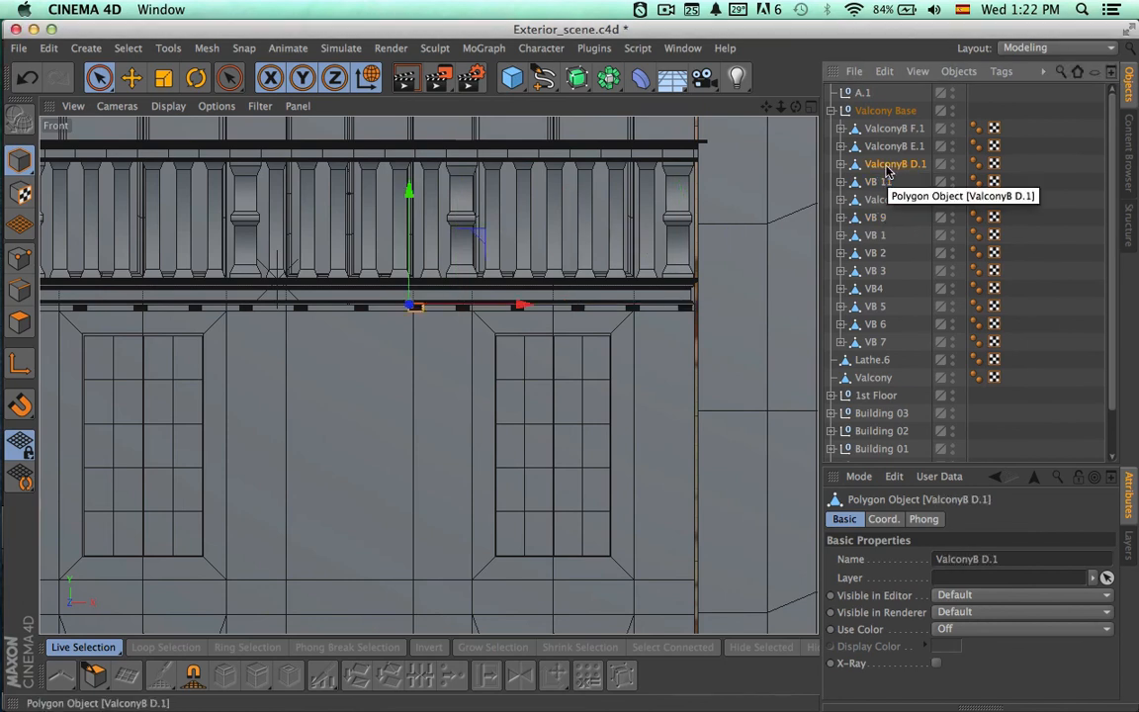
pyautogui.click(878, 182)
pyautogui.keyDown('shift'); pyautogui.click(882, 217); pyautogui.keyUp('shift')
pyautogui.moveTo(869, 347); pyautogui.dragTo(872, 346)
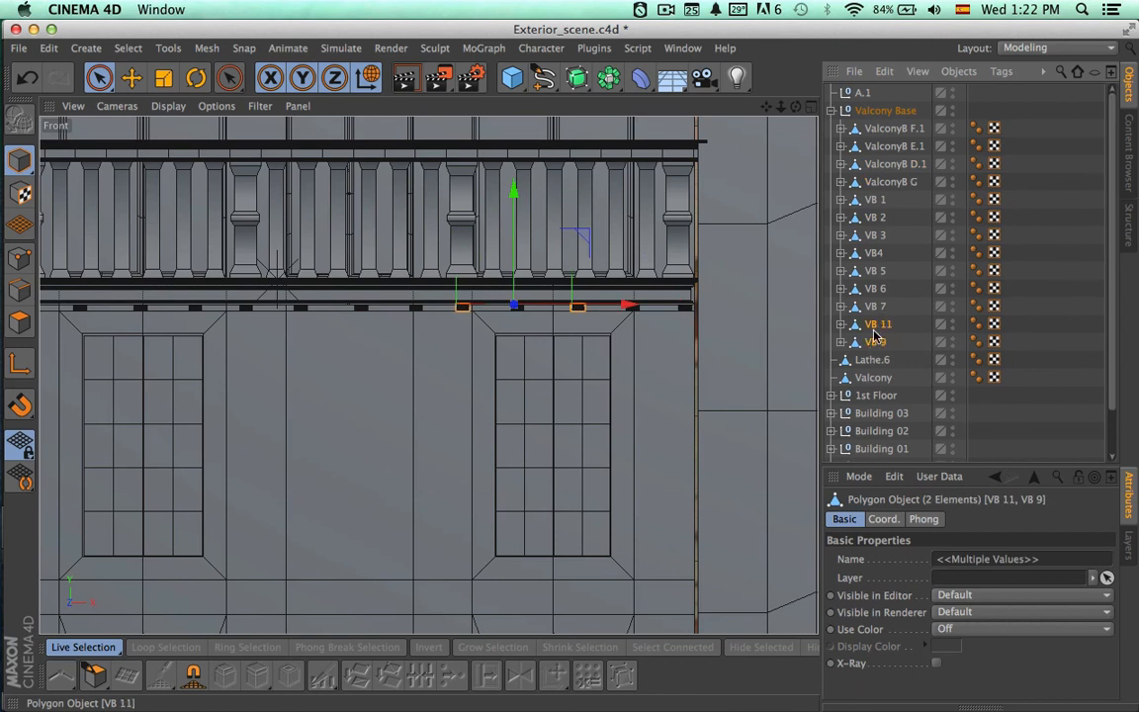
pyautogui.click(872, 344)
pyautogui.click(875, 305)
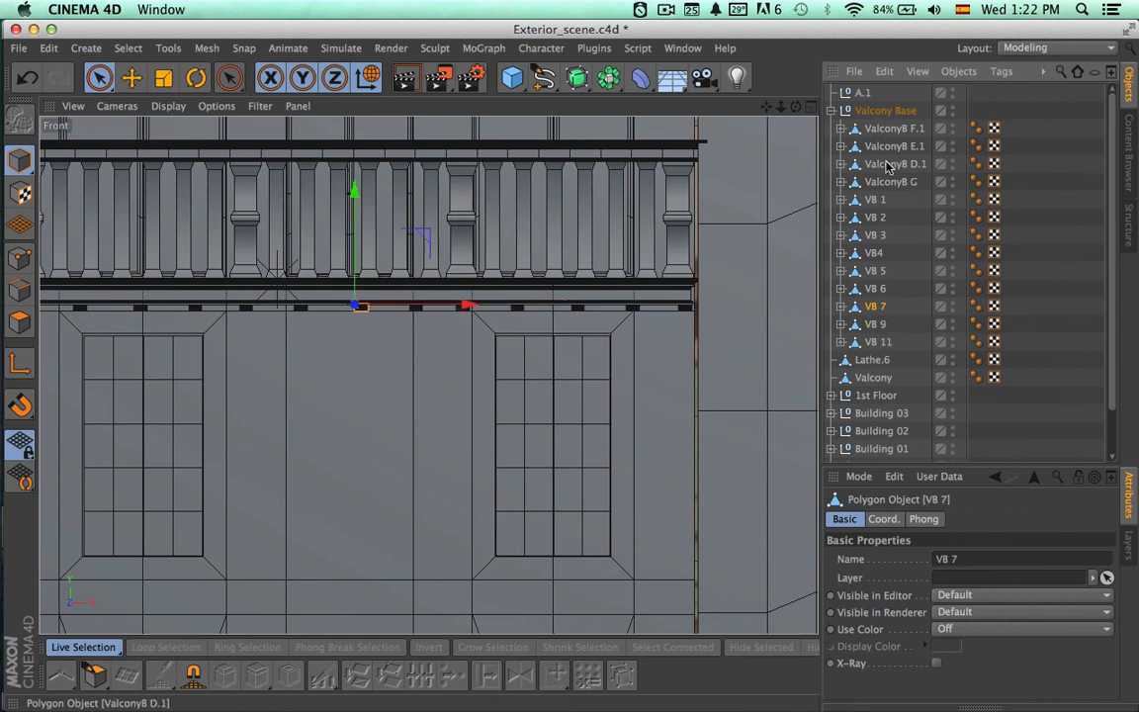
# - Place ValconyB D.1 between VB 7 and VB 9 in the group and rename it as VB 8
pyautogui.click(885, 165)
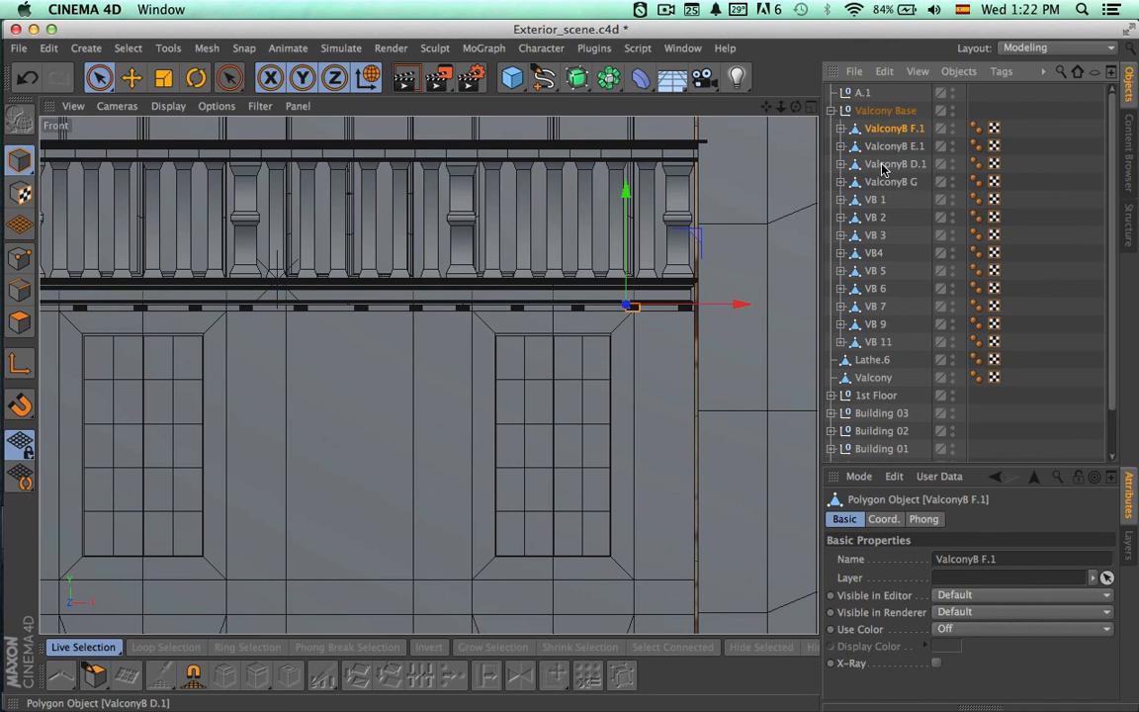
pyautogui.moveTo(885, 327); pyautogui.dragTo(885, 318)
pyautogui.doubleClick(891, 307)
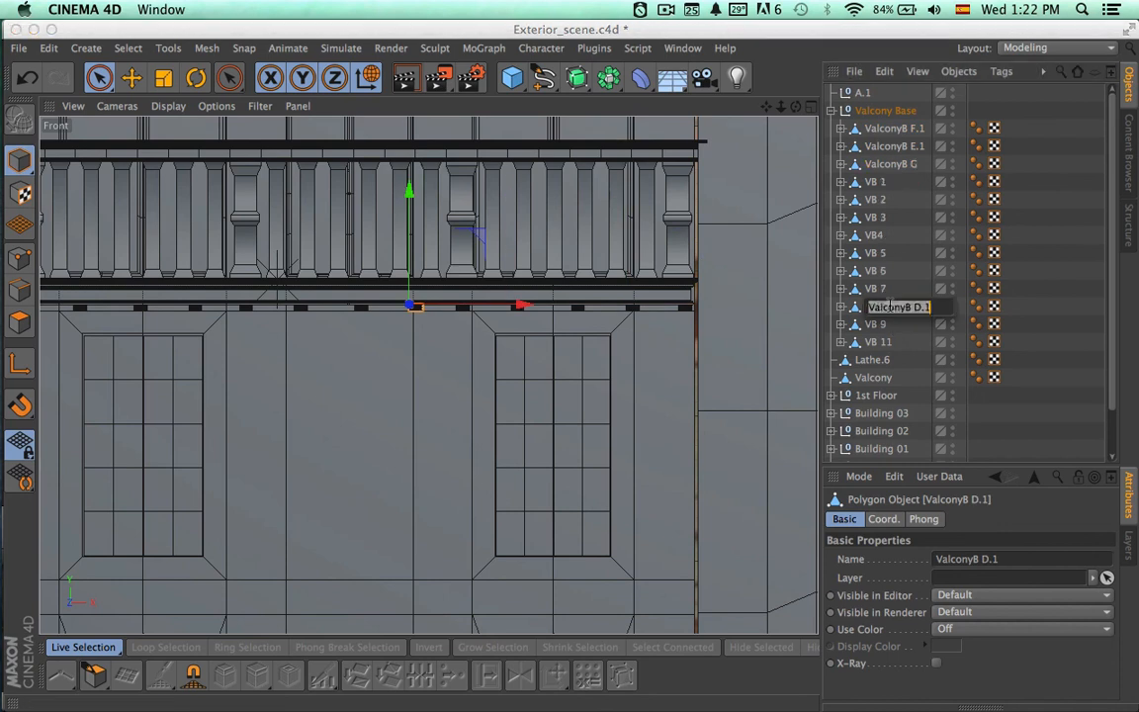
pyautogui.write('VB 8')
pyautogui.press('Return')
# - Rename the tenth bracket of the row, ValconyB E.1, as VB 10
pyautogui.click(874, 324)
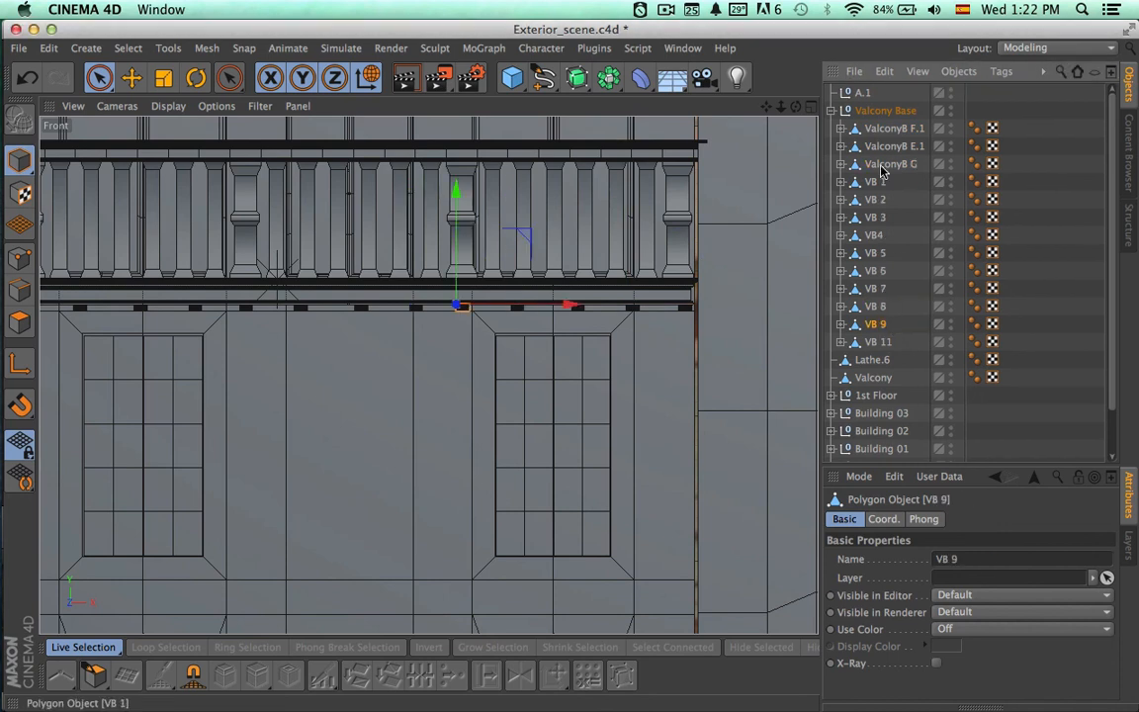
pyautogui.doubleClick(887, 147)
pyautogui.write('VB 10')
pyautogui.press('Return')
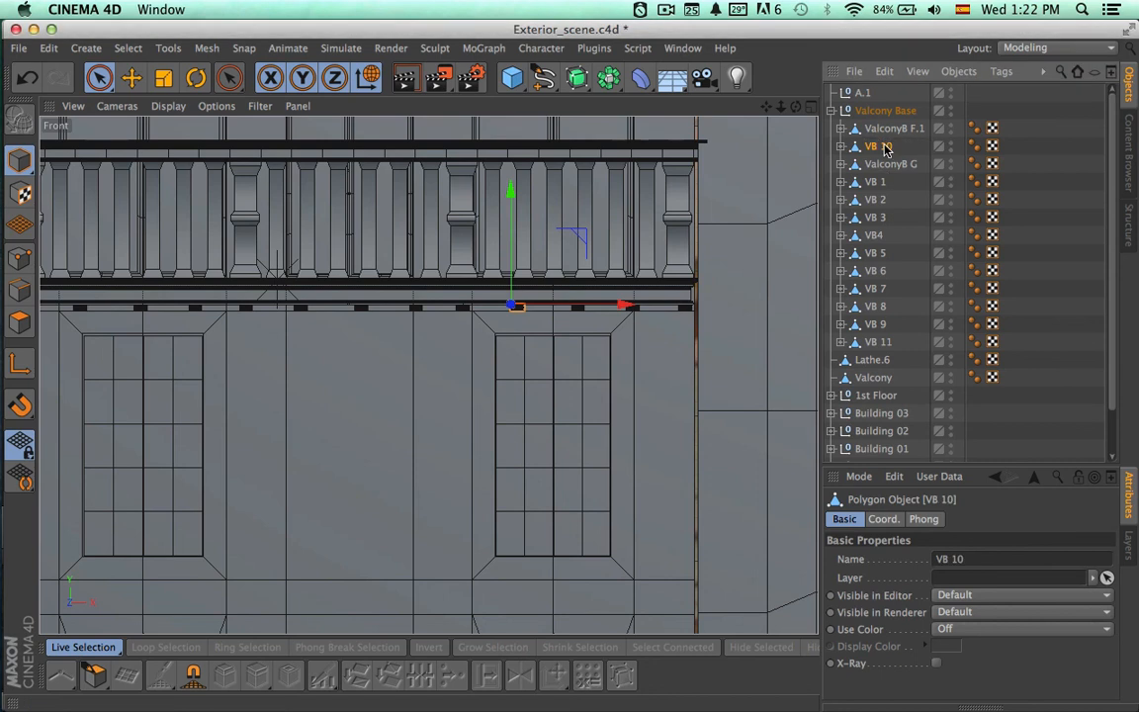
# - Move VB 10 before VB 11, then rename ValconyB F.1 as VB 12 and place it after VB 11 in the Valcony Base group
pyautogui.moveTo(865, 341); pyautogui.dragTo(865, 336)
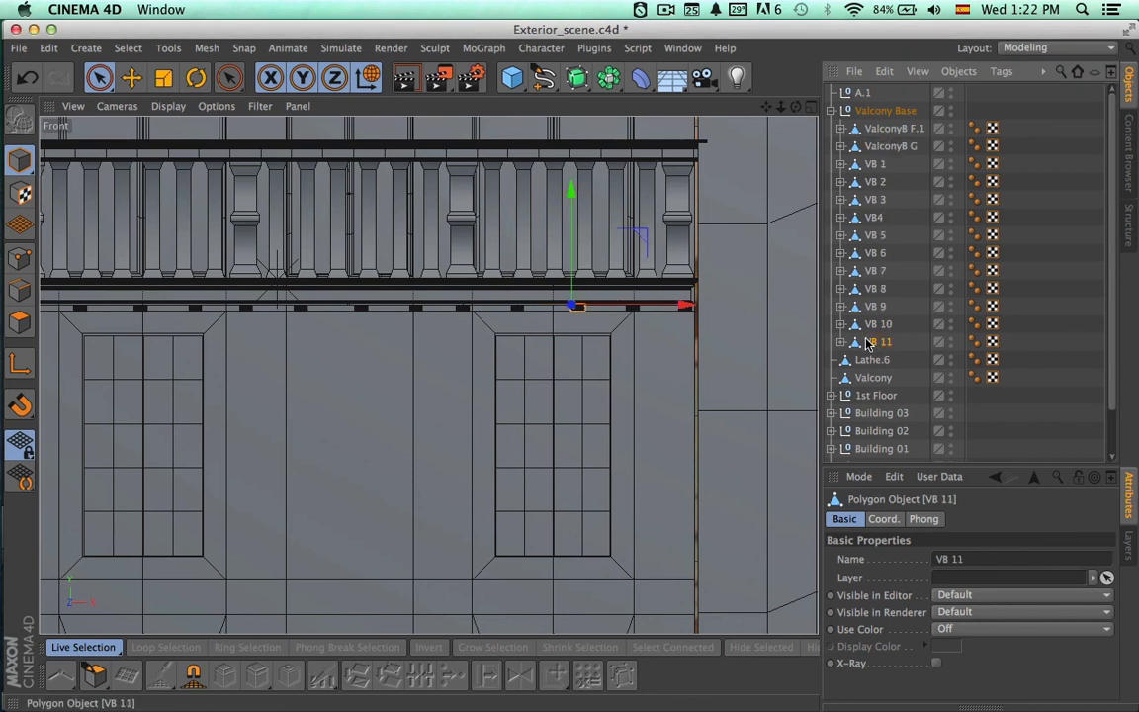
pyautogui.click(879, 137)
pyautogui.doubleClick(878, 132)
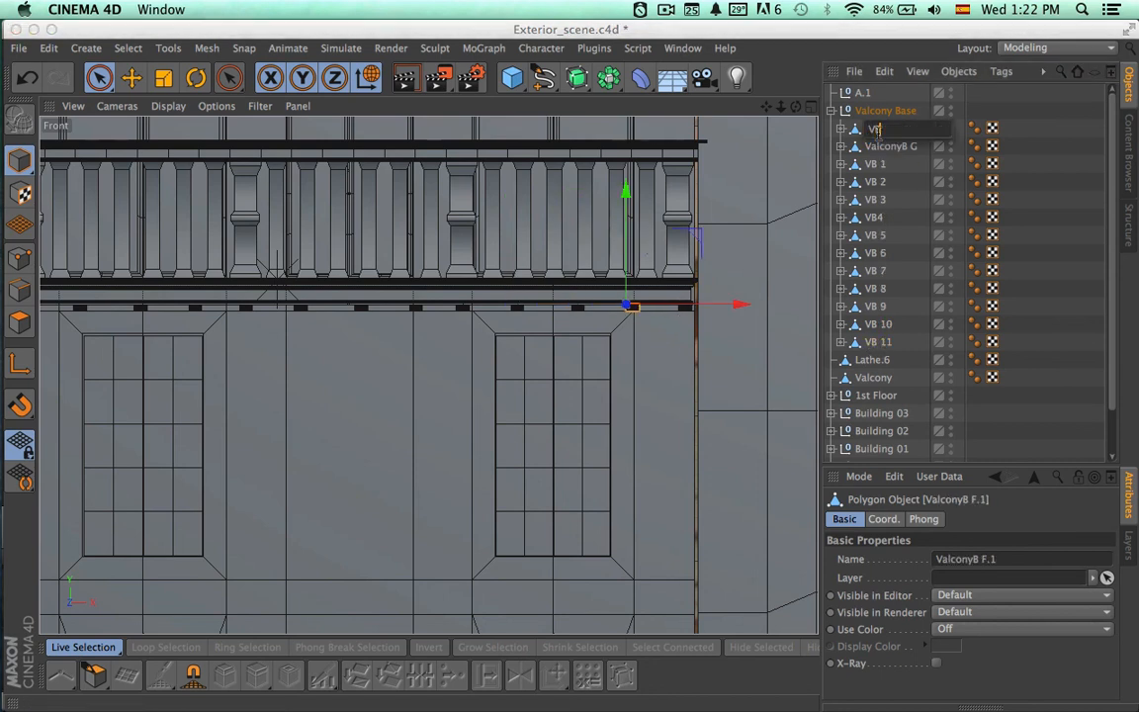
pyautogui.write('VB 12')
pyautogui.press('Return')
pyautogui.moveTo(887, 356); pyautogui.dragTo(883, 351)
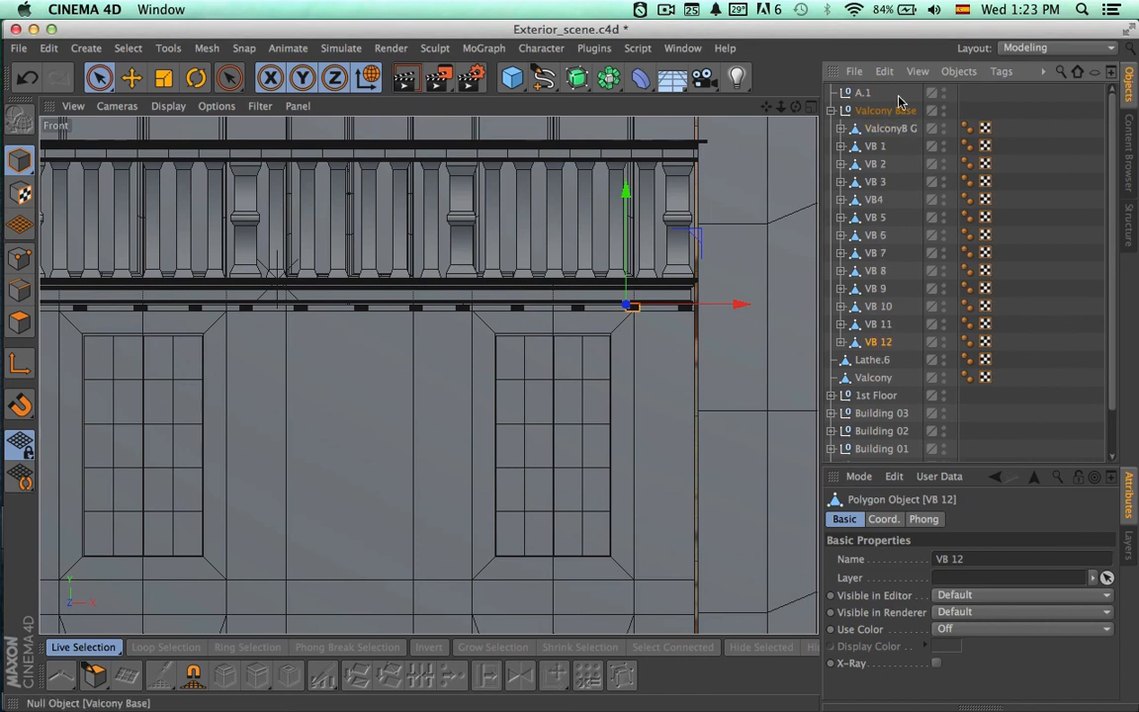
# - Rename the last bracket of the row, ValconyB G, as VB 13 and collapse the Valcony Base group
pyautogui.doubleClick(890, 128)
pyautogui.write('VB 1')
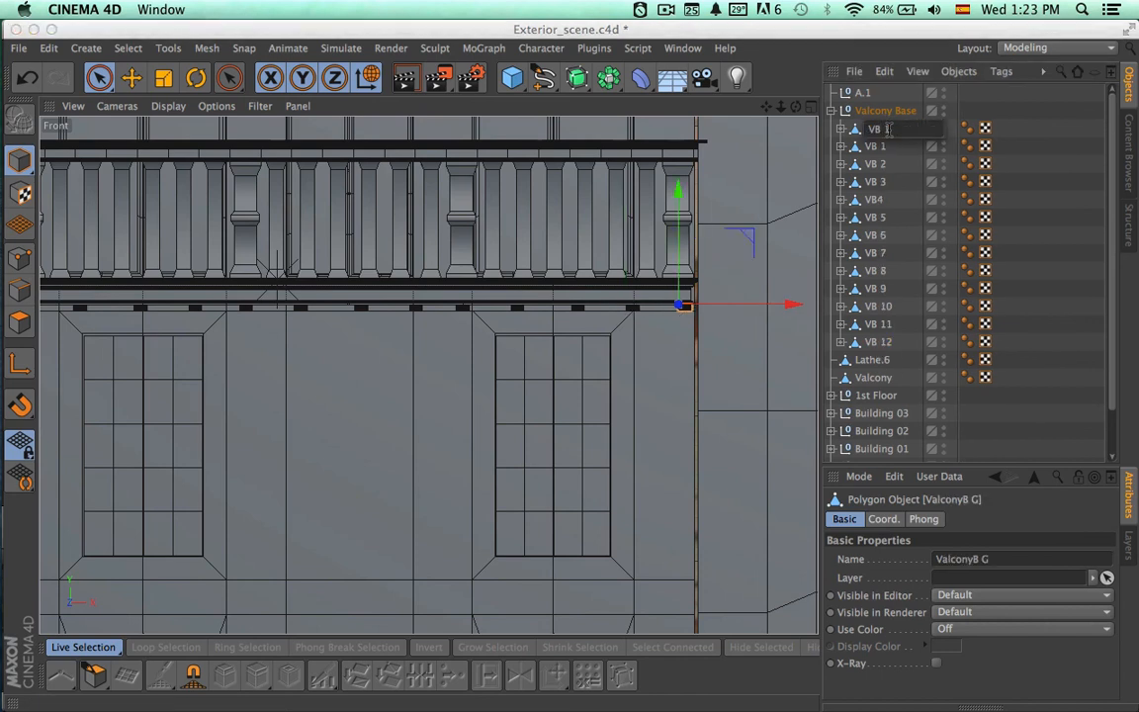
pyautogui.write('3')
pyautogui.press('Return')
pyautogui.click(832, 110)
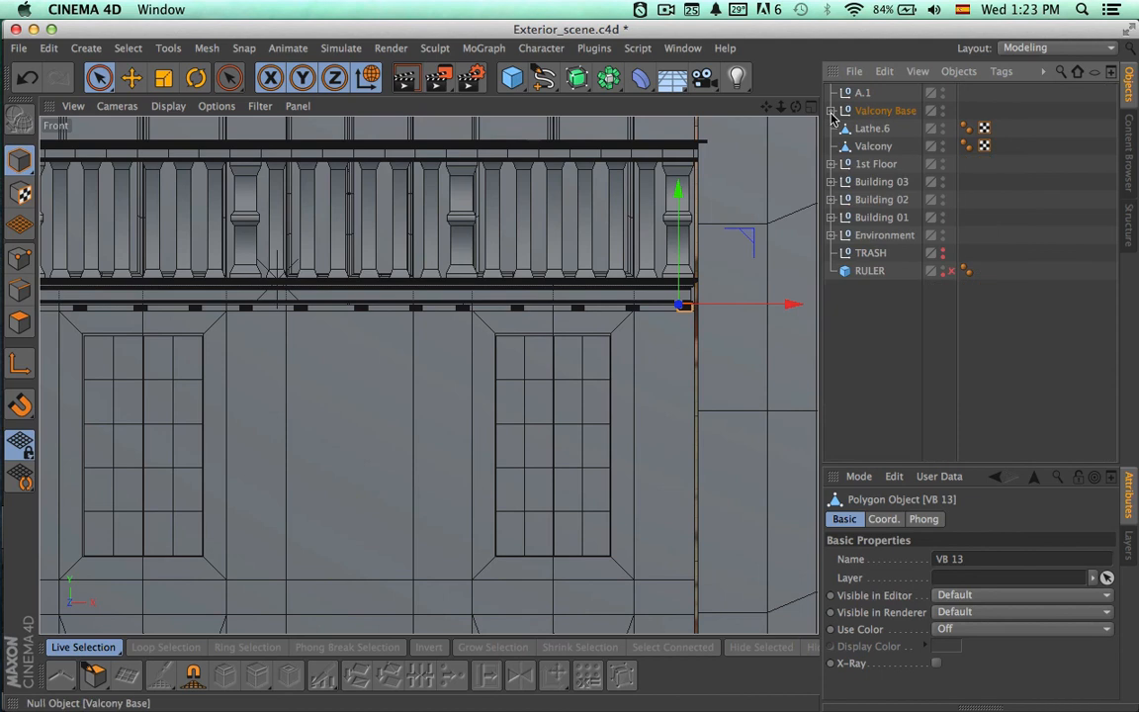
# - Select the Valcony Base group and render a close perspective view of the upper balcony to check the bracket row
pyautogui.click(883, 111)
pyautogui.keyDown('alt'); pyautogui.moveTo(620, 374); pyautogui.dragTo(544, 385, button='right'); pyautogui.keyUp('alt')
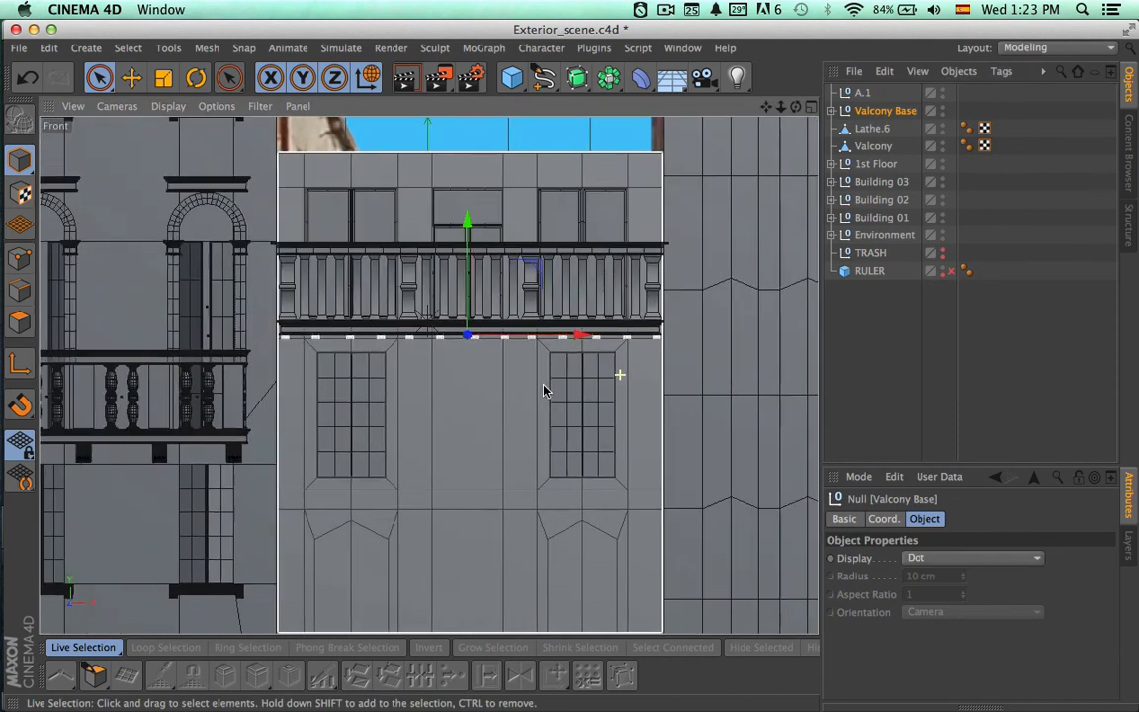
pyautogui.keyDown('alt'); pyautogui.moveTo(675, 346); pyautogui.dragTo(644, 308); pyautogui.keyUp('alt')
pyautogui.press('super+shift+z')
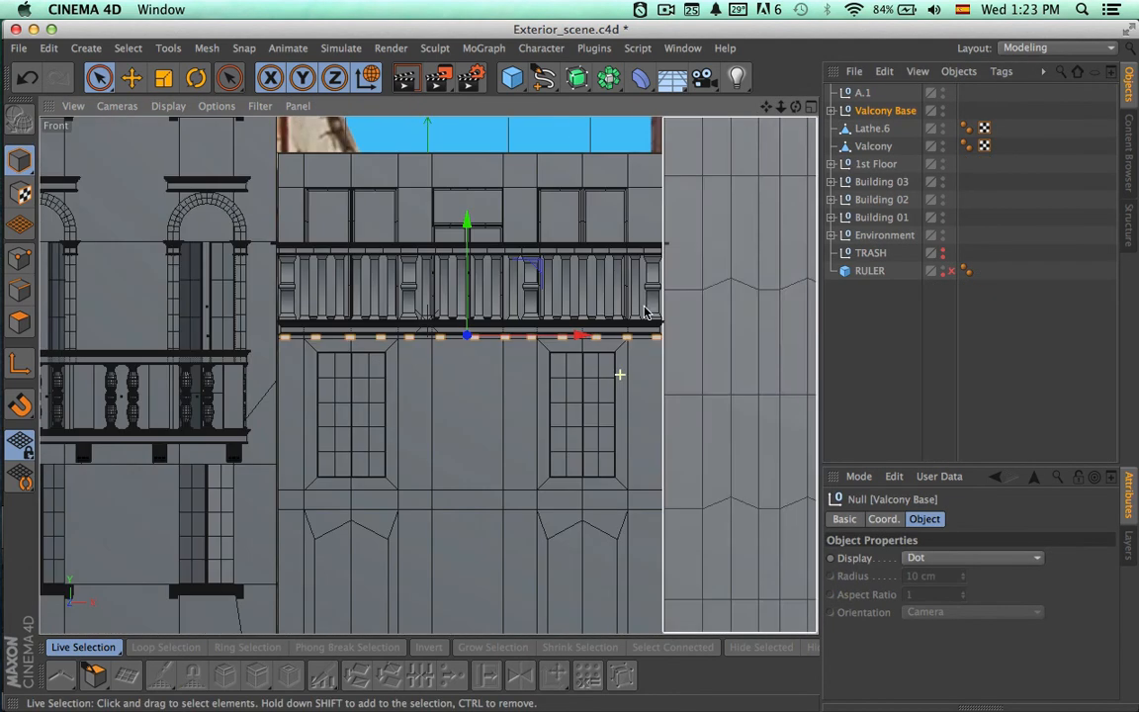
pyautogui.click(810, 104)
pyautogui.click(810, 107)
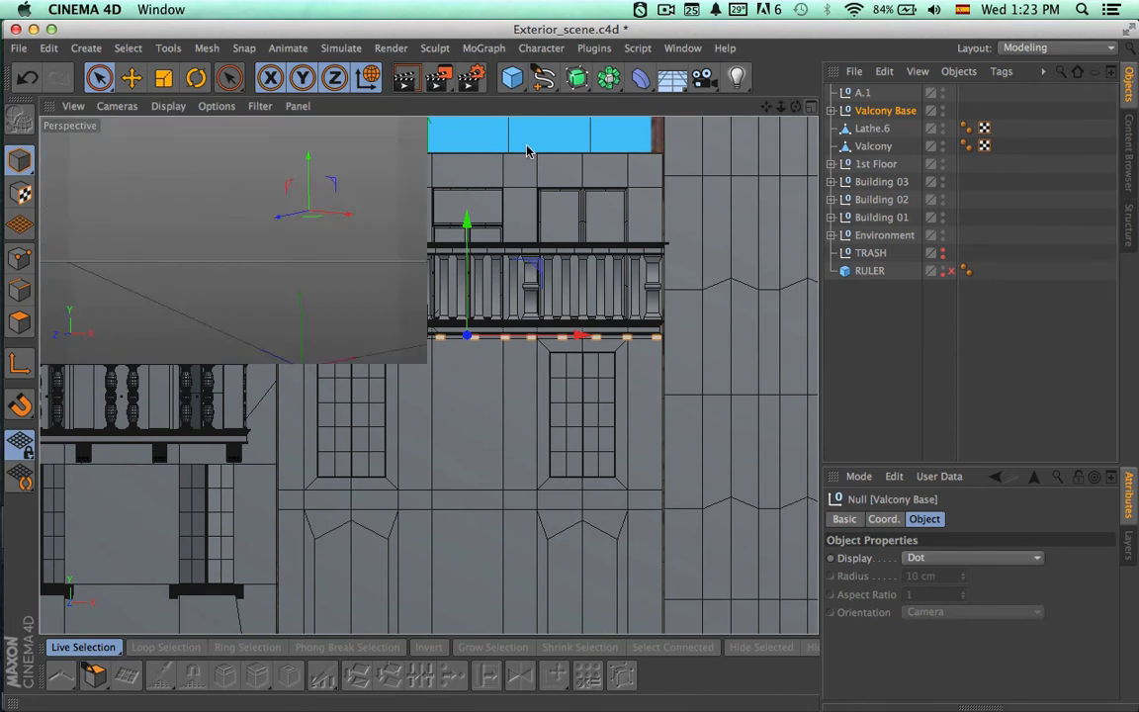
pyautogui.click(417, 107)
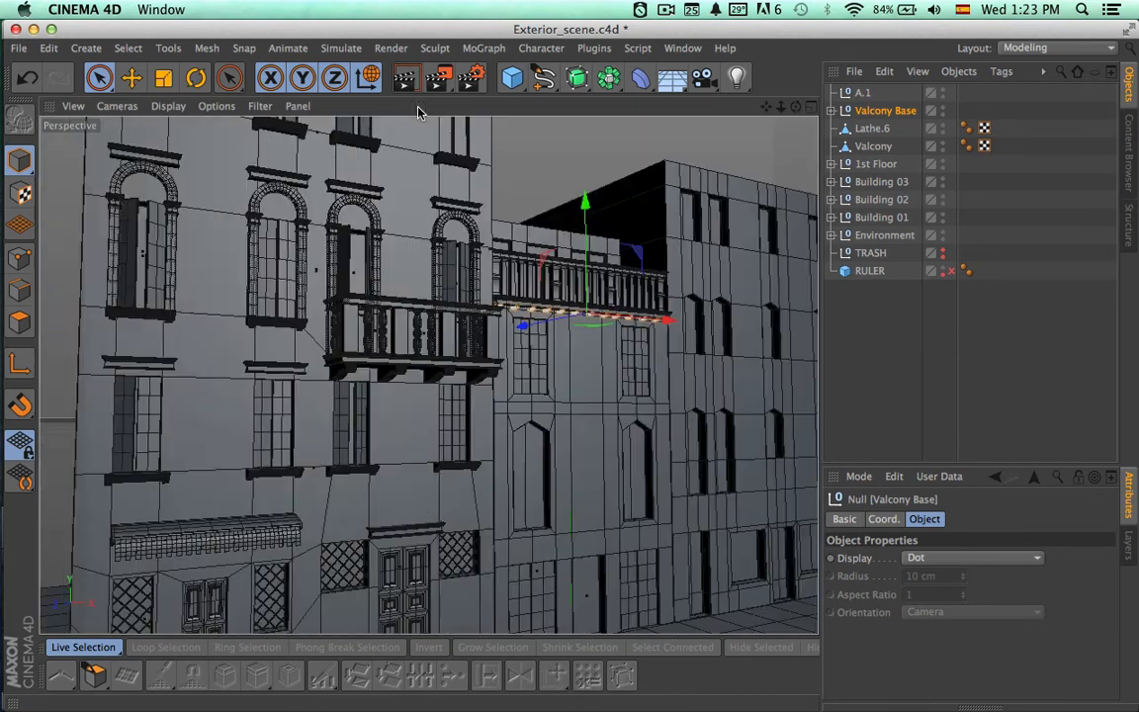
pyautogui.keyDown('alt'); pyautogui.moveTo(512, 317); pyautogui.dragTo(647, 369); pyautogui.keyUp('alt')
pyautogui.keyDown('alt'); pyautogui.moveTo(665, 379); pyautogui.dragTo(502, 381, button='middle'); pyautogui.keyUp('alt')
pyautogui.keyDown('alt'); pyautogui.moveTo(584, 381); pyautogui.dragTo(460, 400); pyautogui.keyUp('alt')
pyautogui.keyDown('alt'); pyautogui.moveTo(460, 400); pyautogui.dragTo(520, 379, button='right'); pyautogui.keyUp('alt')
pyautogui.keyDown('alt'); pyautogui.moveTo(557, 377); pyautogui.dragTo(382, 388); pyautogui.keyUp('alt')
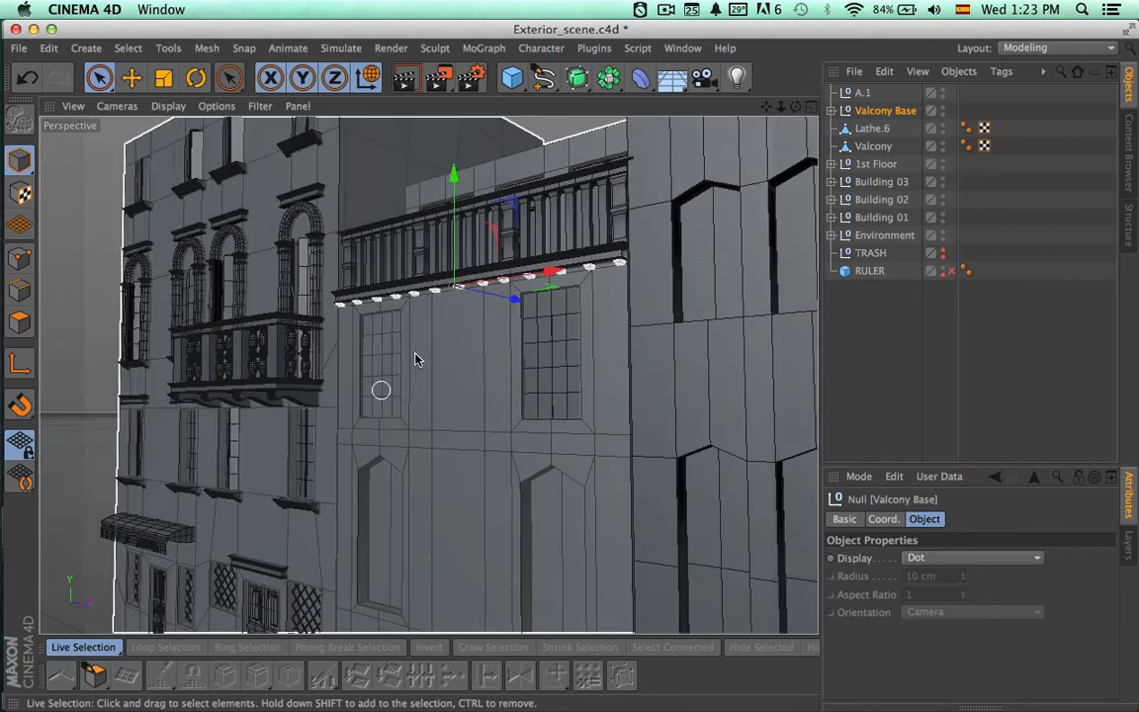
pyautogui.keyDown('alt'); pyautogui.moveTo(428, 327); pyautogui.dragTo(508, 330, button='right'); pyautogui.keyUp('alt')
pyautogui.moveTo(497, 341)
pyautogui.keyDown('alt'); pyautogui.mouseDown(button='middle')
pyautogui.moveTo(465, 390)
pyautogui.moveTo(453, 388)
pyautogui.mouseUp(button='middle'); pyautogui.keyUp('alt')
pyautogui.hotkey('ctrl', 'r')
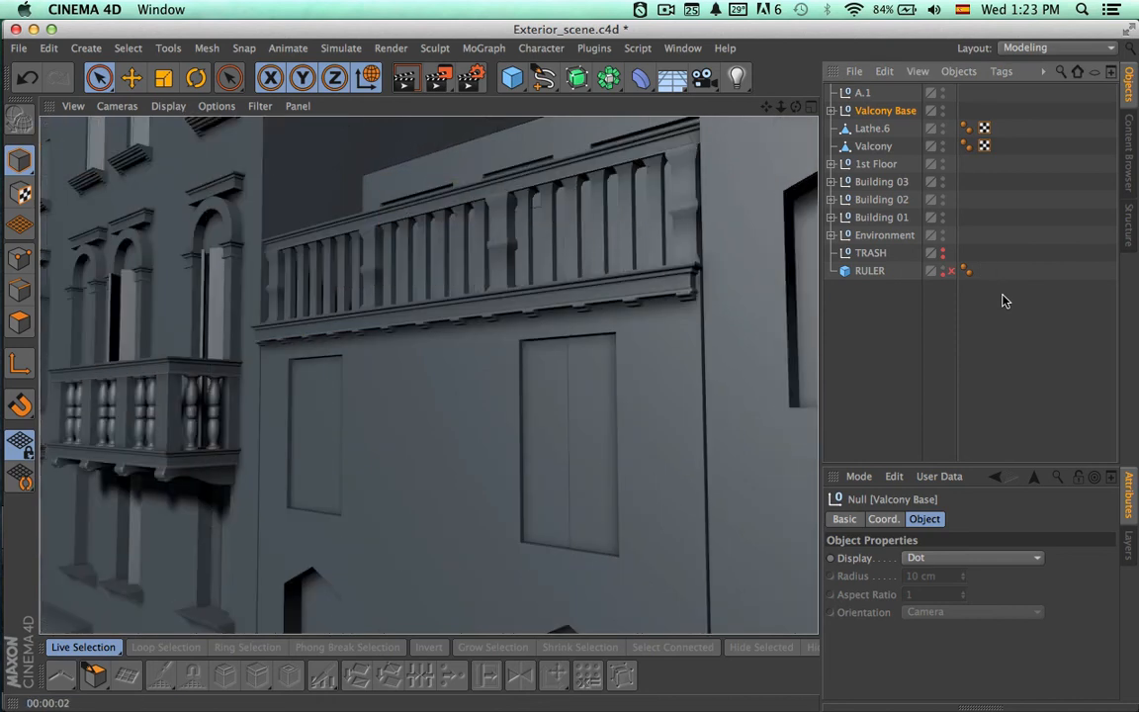
# - Nudge the whole Valcony Base bracket group very slightly along its Z axis against the wall
pyautogui.click(876, 113)
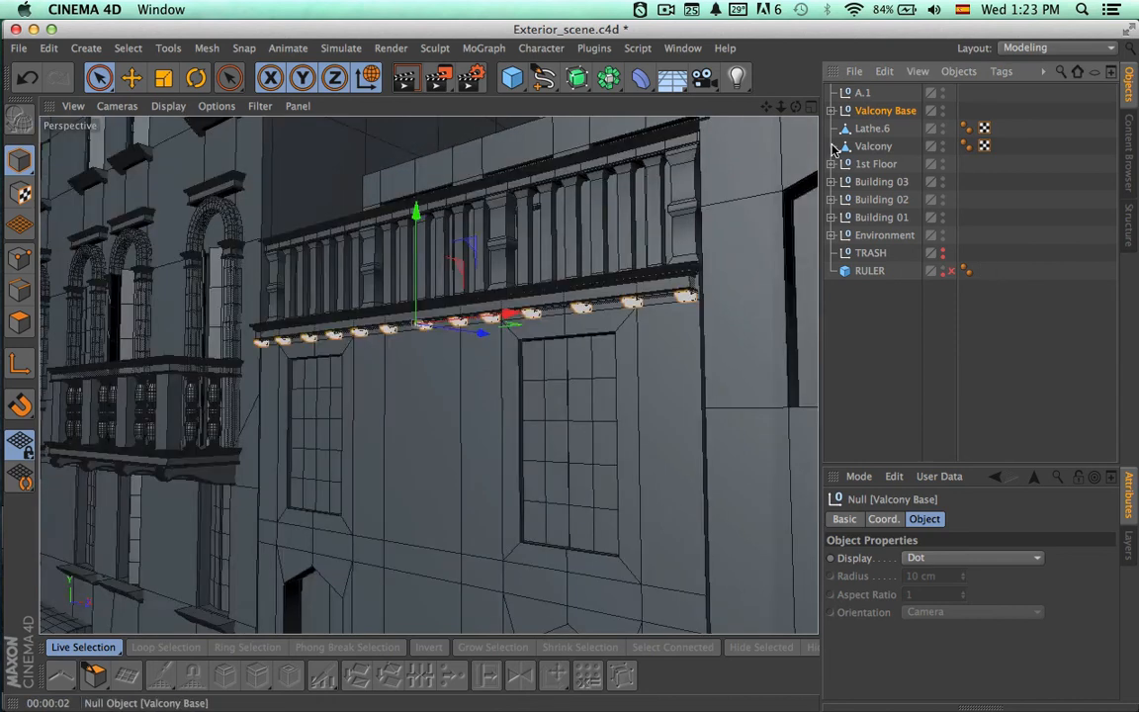
pyautogui.keyDown('alt'); pyautogui.moveTo(585, 371); pyautogui.dragTo(754, 337, button='right'); pyautogui.keyUp('alt')
pyautogui.keyDown('alt'); pyautogui.moveTo(543, 307); pyautogui.dragTo(463, 294); pyautogui.keyUp('alt')
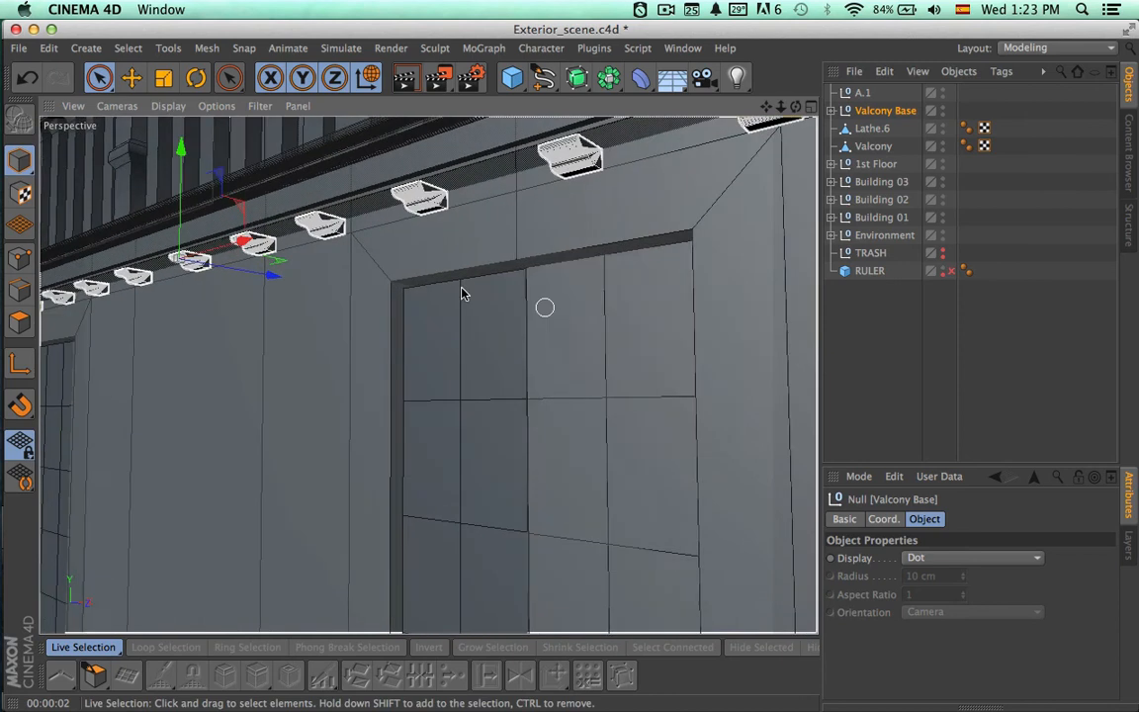
pyautogui.keyDown('alt'); pyautogui.moveTo(429, 283); pyautogui.dragTo(654, 348, button='middle'); pyautogui.keyUp('alt')
pyautogui.keyDown('alt'); pyautogui.moveTo(397, 326); pyautogui.dragTo(369, 332); pyautogui.keyUp('alt')
pyautogui.keyDown('alt'); pyautogui.moveTo(398, 330); pyautogui.dragTo(512, 301, button='right'); pyautogui.keyUp('alt')
pyautogui.keyDown('alt'); pyautogui.moveTo(485, 312); pyautogui.dragTo(478, 366); pyautogui.keyUp('alt')
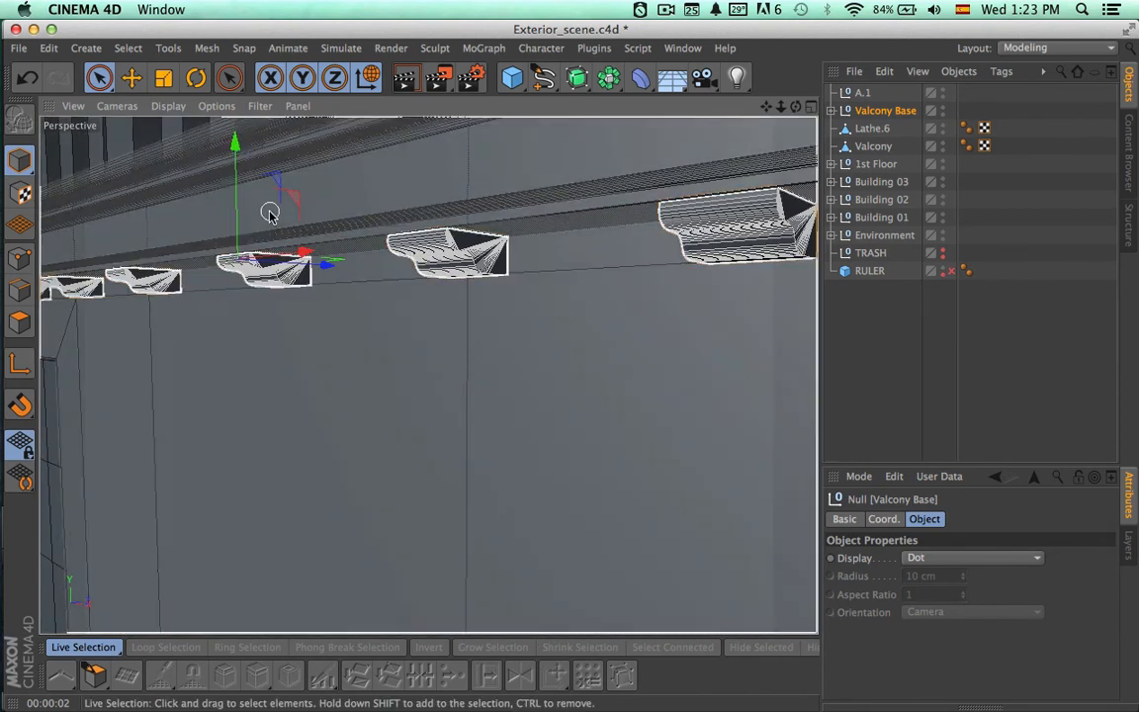
pyautogui.keyDown('alt'); pyautogui.moveTo(269, 211); pyautogui.dragTo(218, 270); pyautogui.keyUp('alt')
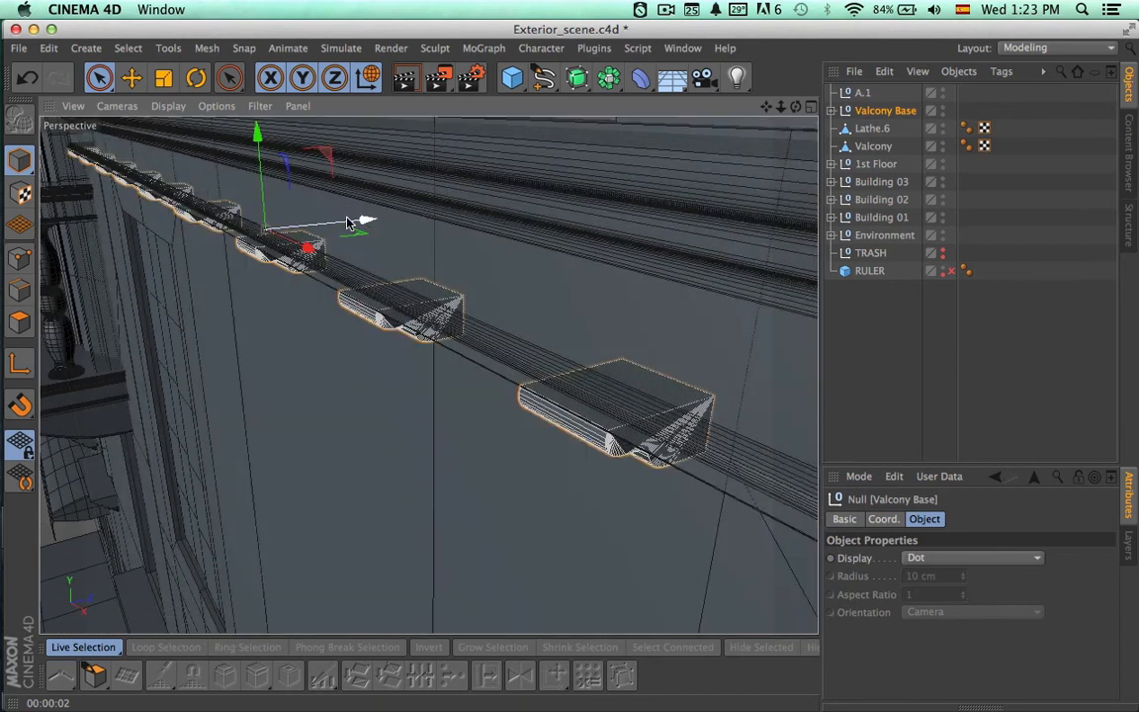
pyautogui.moveTo(350, 221); pyautogui.dragTo(352, 224)
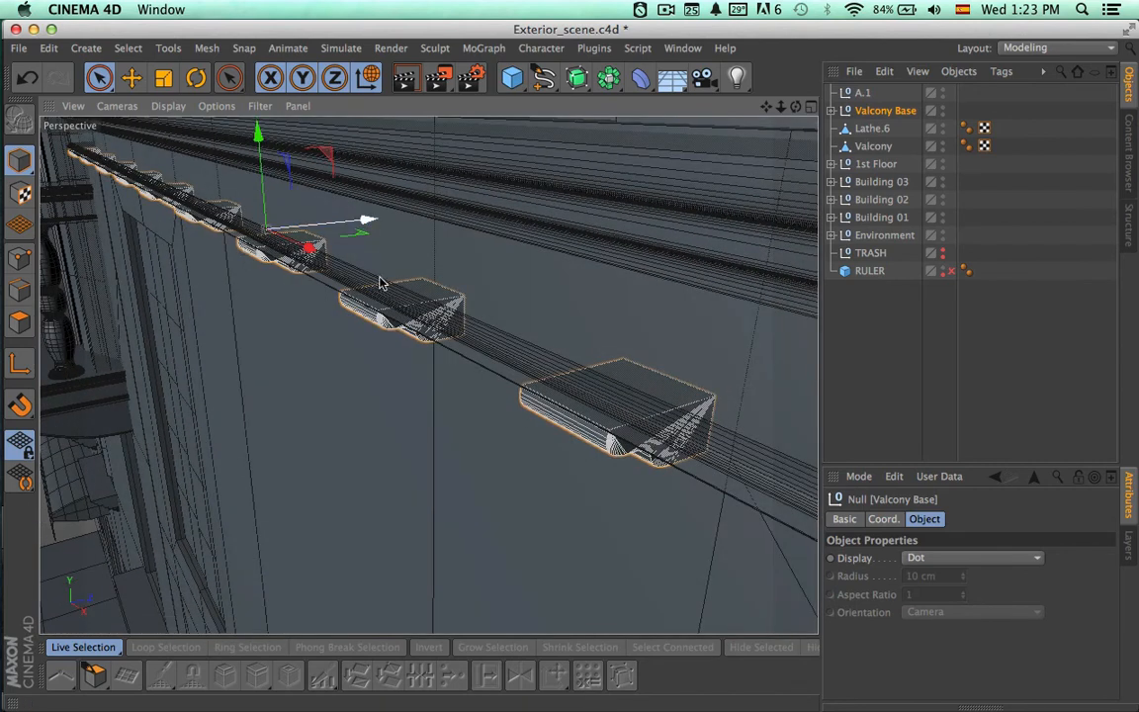
# - Scale the Valcony Base group up along Y to make all the brackets taller
pyautogui.keyDown('alt'); pyautogui.moveTo(381, 283); pyautogui.dragTo(385, 202); pyautogui.keyUp('alt')
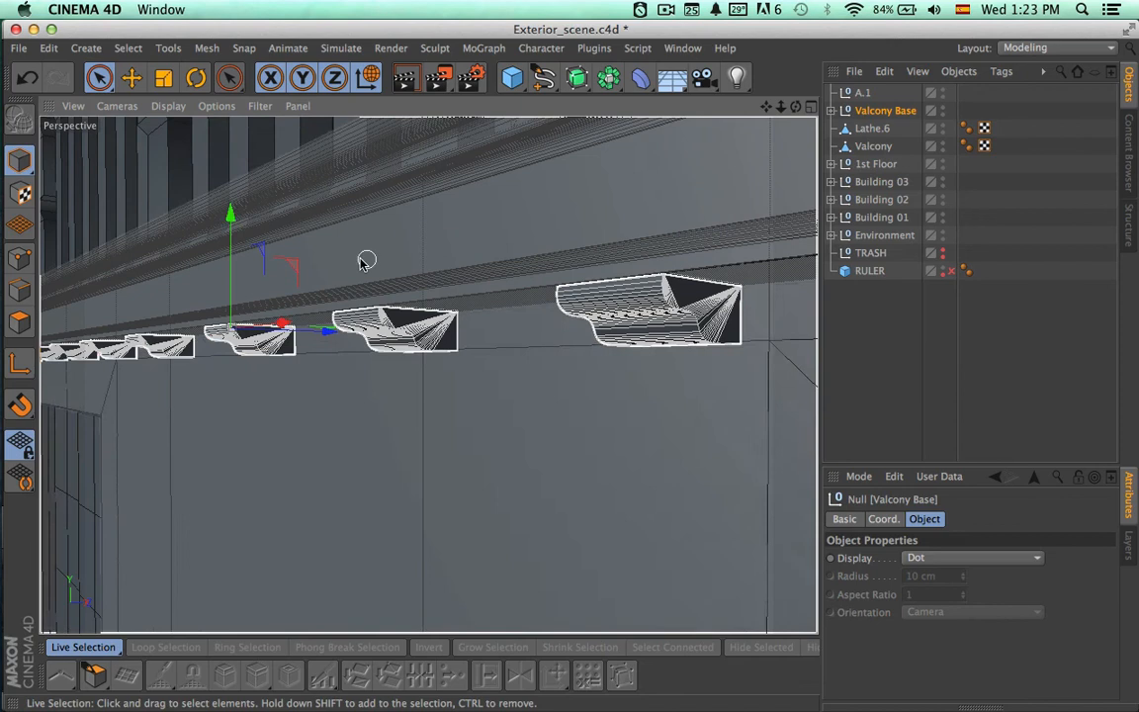
pyautogui.press('t')
pyautogui.moveTo(231, 212); pyautogui.dragTo(232, 197)
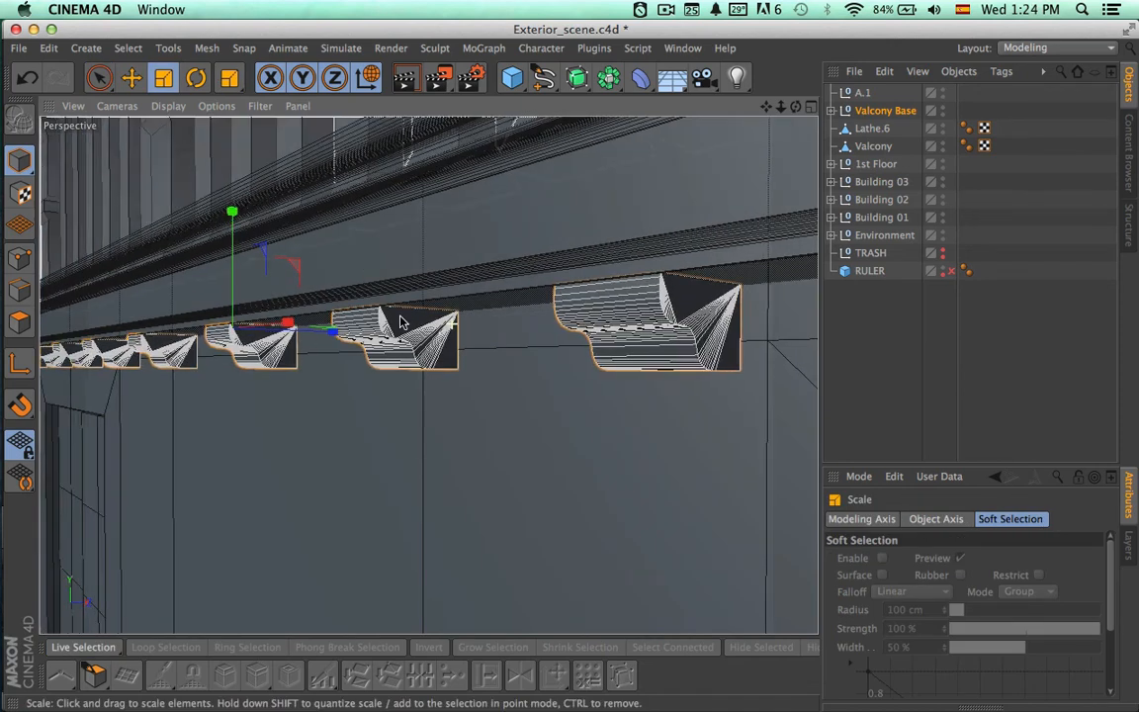
# - Move the Valcony Base group about 0.65 cm along Z toward the wall
pyautogui.keyDown('alt'); pyautogui.moveTo(400, 322); pyautogui.dragTo(279, 304); pyautogui.keyUp('alt')
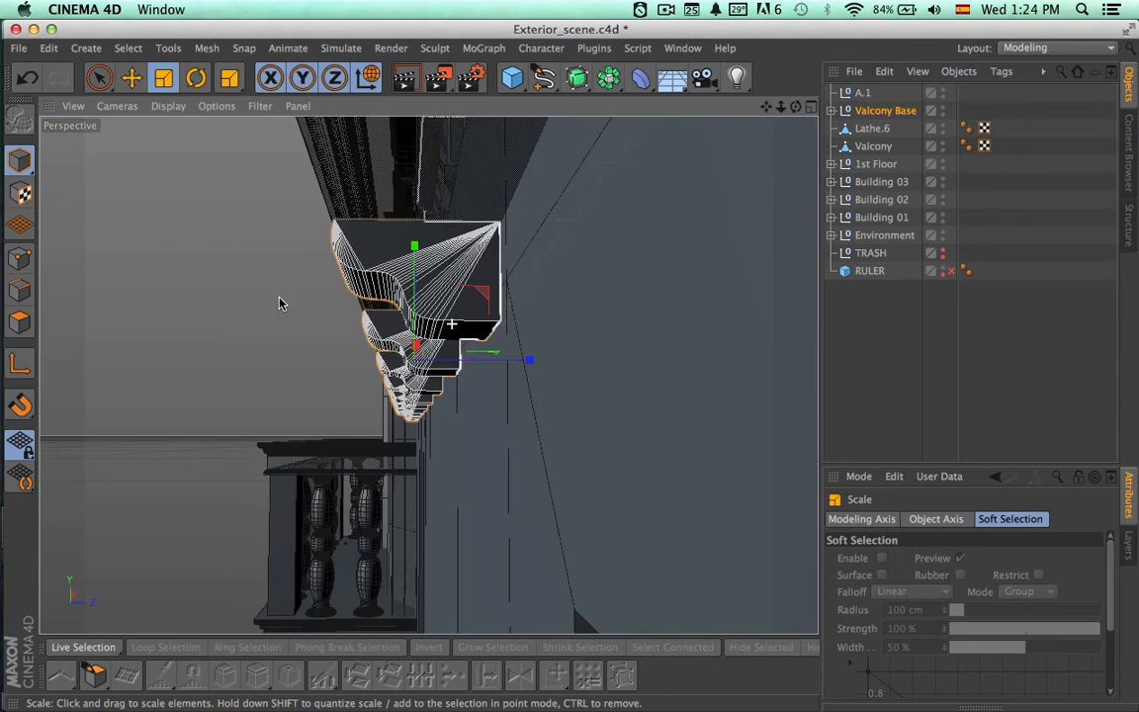
pyautogui.moveTo(546, 367); pyautogui.dragTo(527, 363)
pyautogui.press('space')
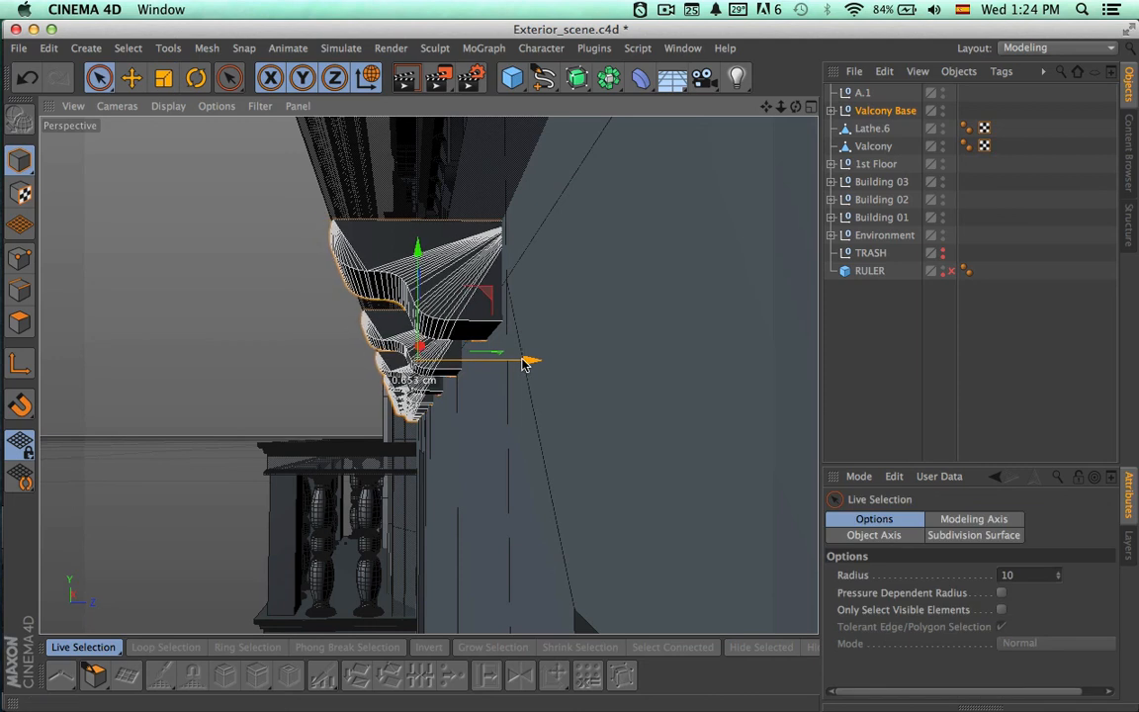
# - Examine how the brackets meet the Lathe.6 moulding and the wall from several angles
pyautogui.keyDown('alt'); pyautogui.moveTo(392, 336); pyautogui.dragTo(436, 389); pyautogui.keyUp('alt')
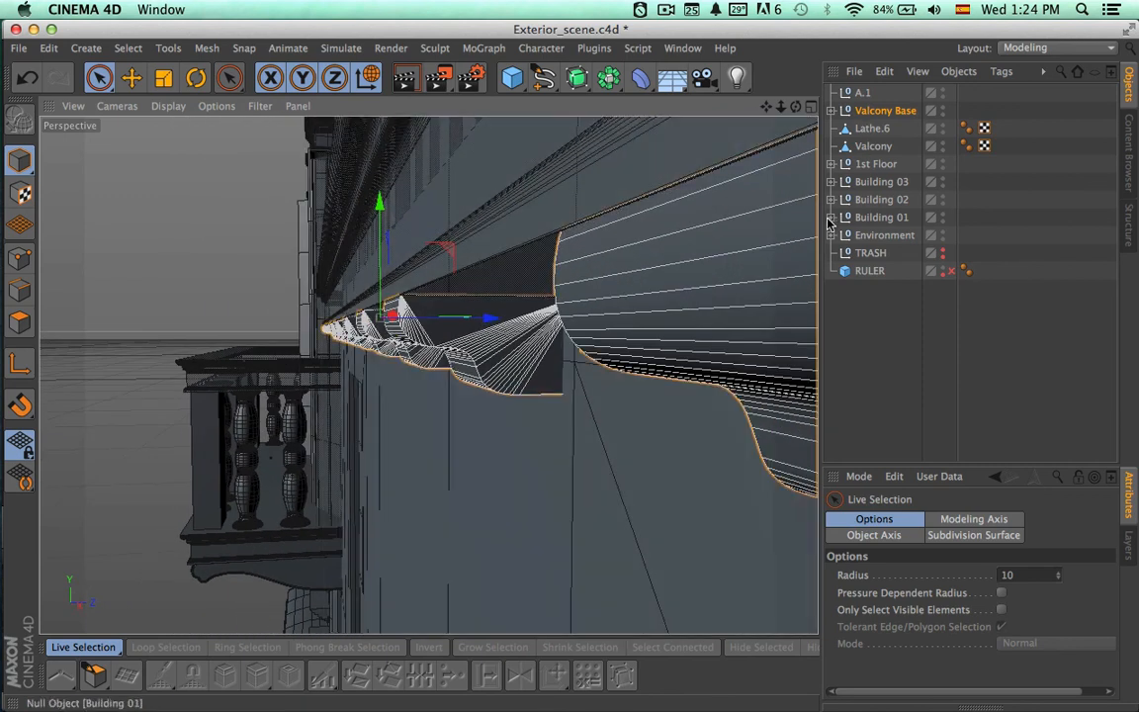
pyautogui.click(871, 129)
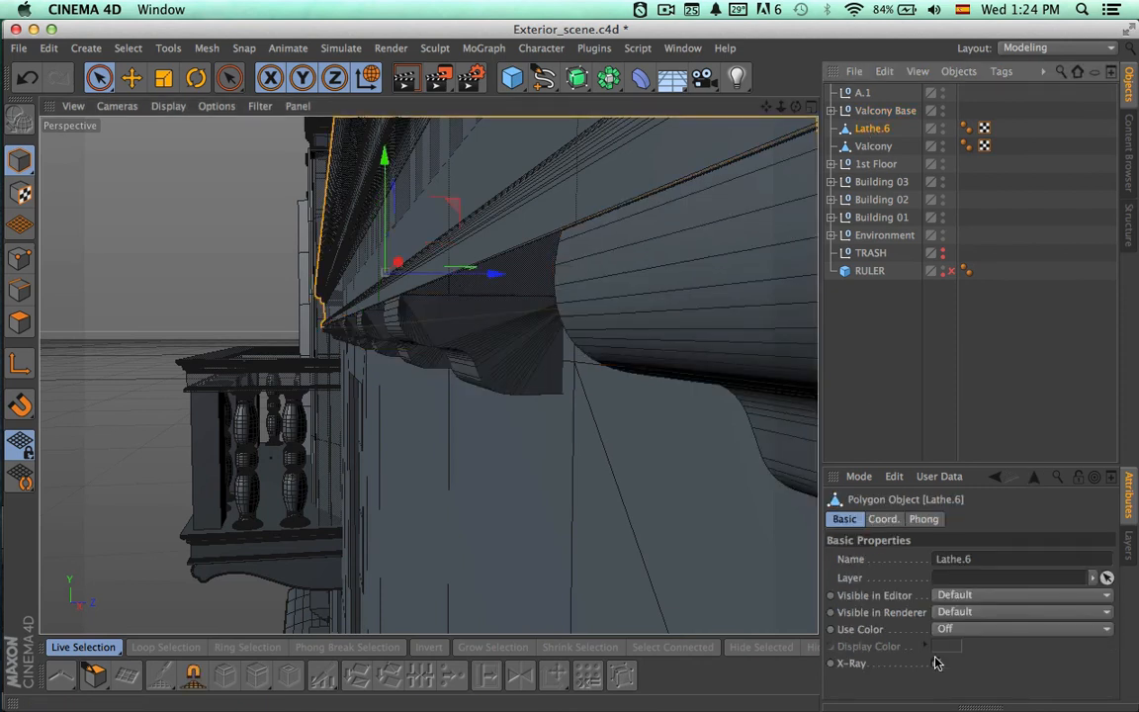
pyautogui.click(897, 431)
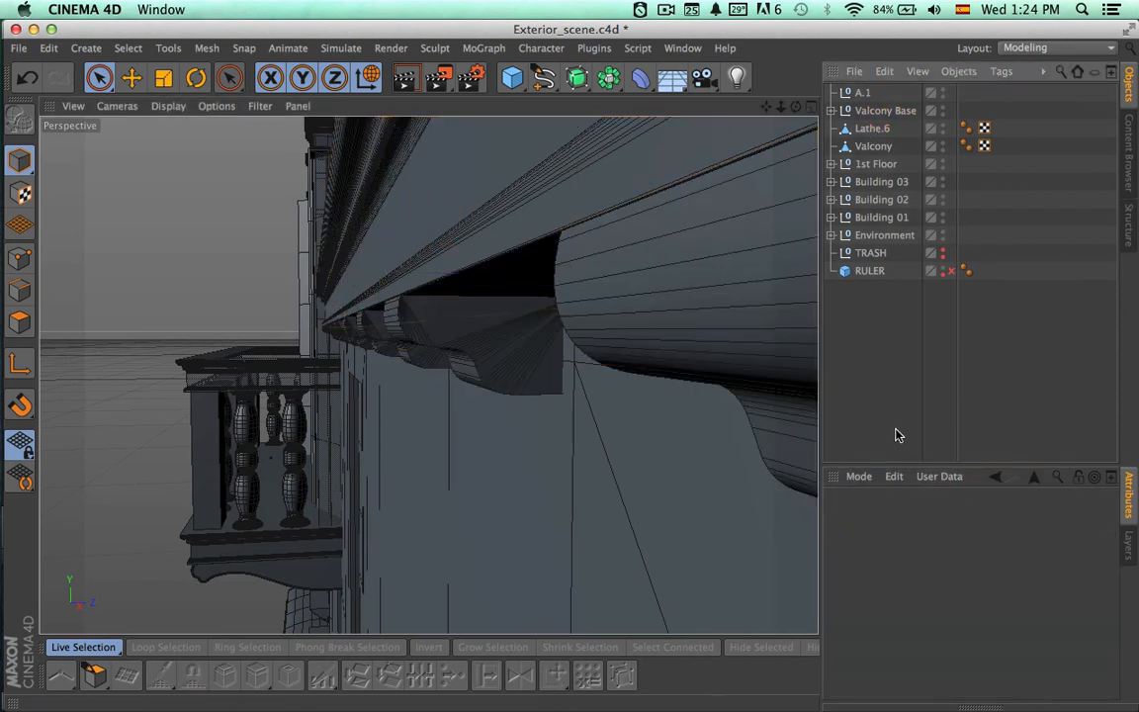
pyautogui.keyDown('alt'); pyautogui.moveTo(681, 445); pyautogui.dragTo(759, 462); pyautogui.keyUp('alt')
pyautogui.click(878, 113)
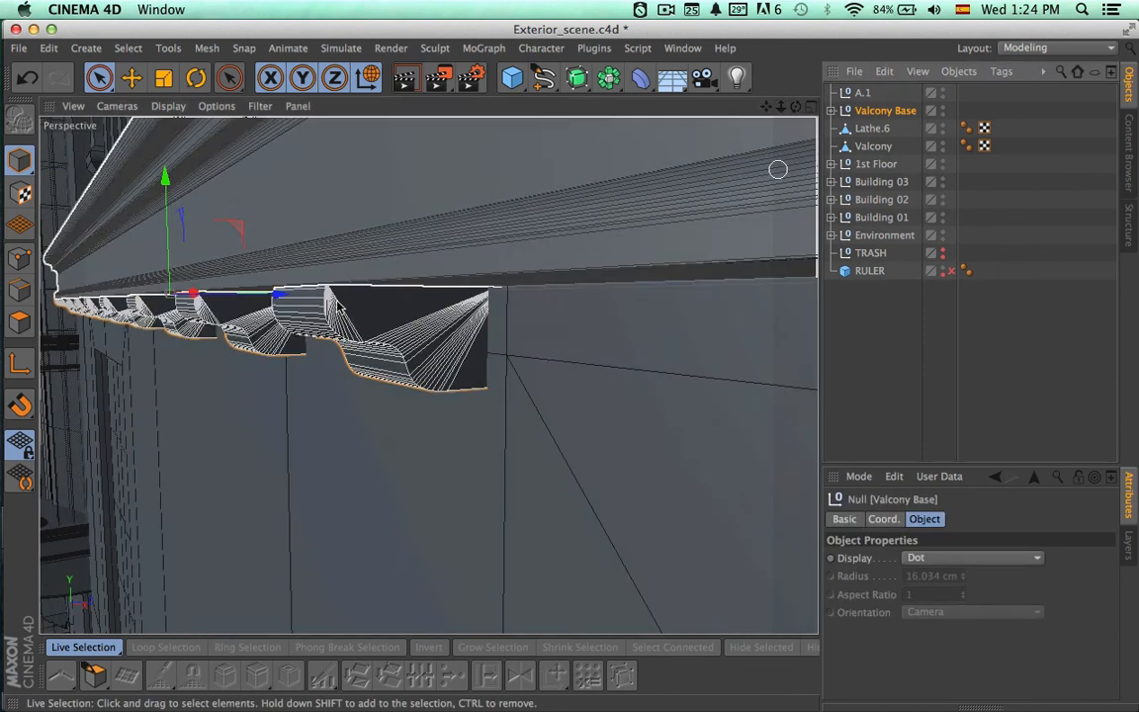
pyautogui.keyDown('alt'); pyautogui.moveTo(371, 338); pyautogui.dragTo(612, 457); pyautogui.keyUp('alt')
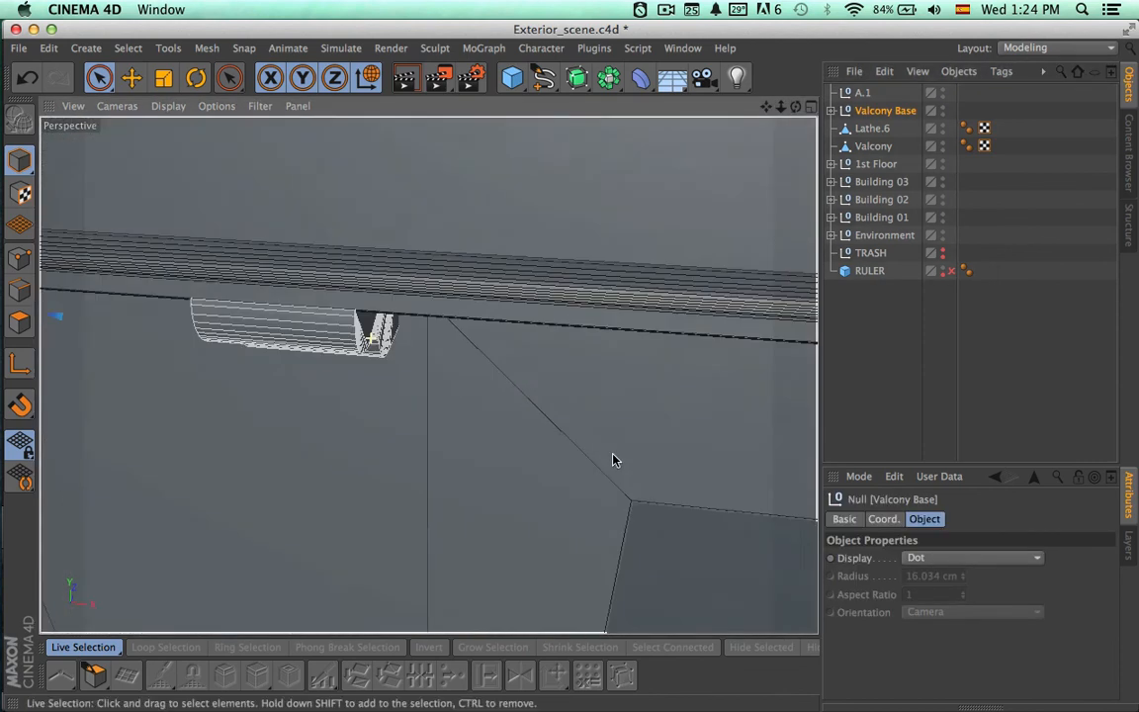
pyautogui.keyDown('alt'); pyautogui.moveTo(620, 425); pyautogui.dragTo(173, 407, button='right'); pyautogui.keyUp('alt')
pyautogui.keyDown('alt'); pyautogui.moveTo(419, 473); pyautogui.dragTo(394, 521); pyautogui.keyUp('alt')
# - Expand the Building 02 group and hide Building 01 and Building 03 to isolate its upper floor
pyautogui.keyDown('alt'); pyautogui.moveTo(583, 235); pyautogui.dragTo(683, 241, button='right'); pyautogui.keyUp('alt')
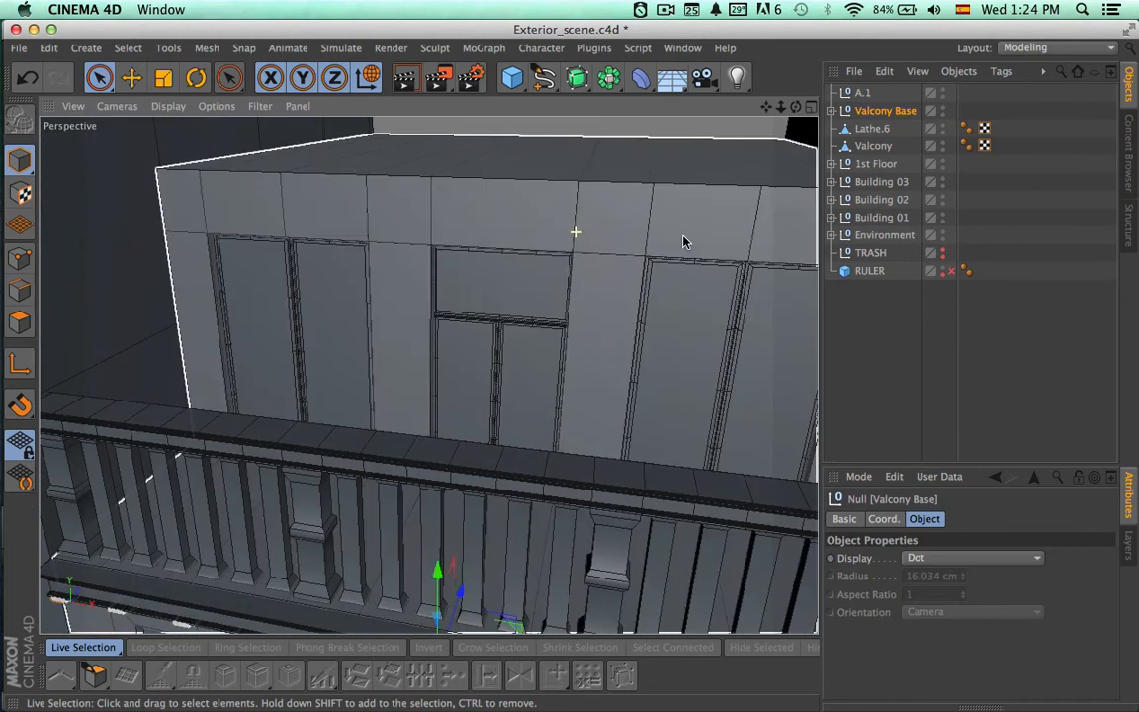
pyautogui.click(856, 201)
pyautogui.click(831, 199)
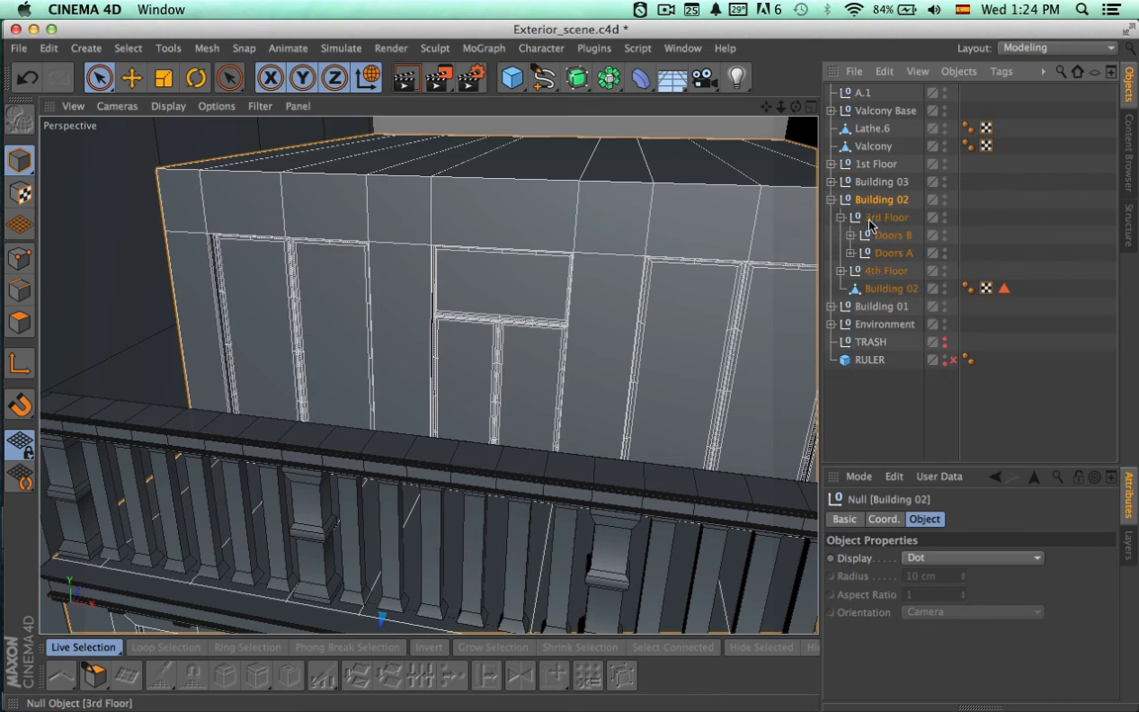
pyautogui.click(888, 255)
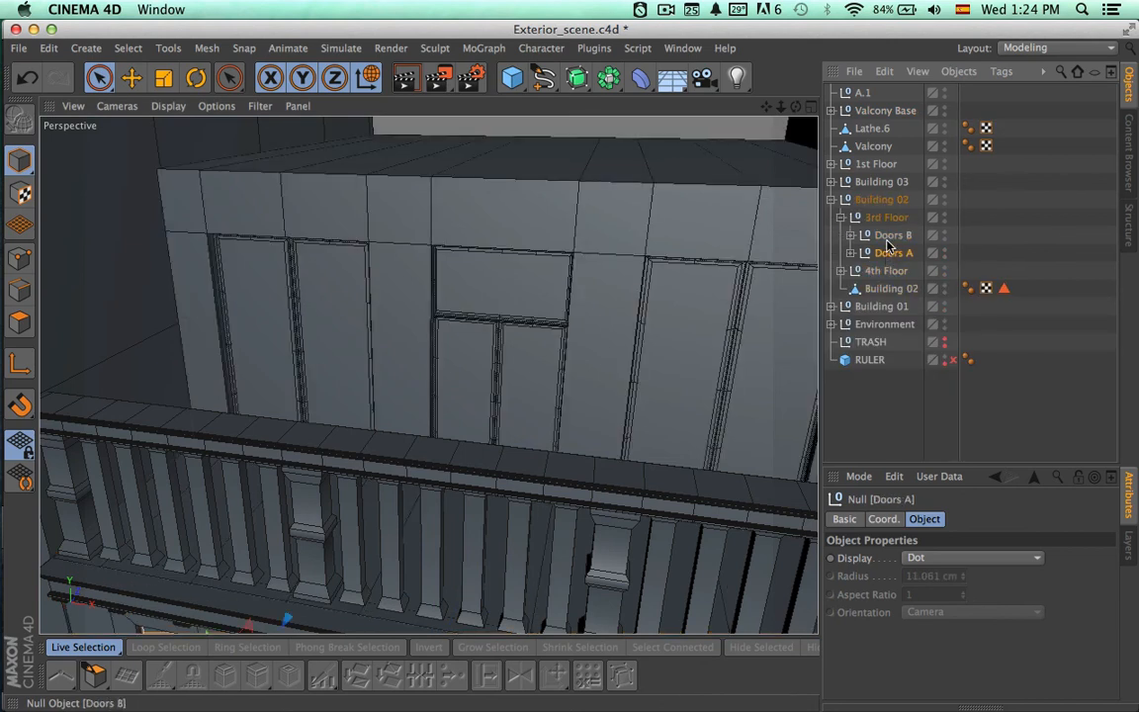
pyautogui.click(944, 319)
pyautogui.click(944, 182)
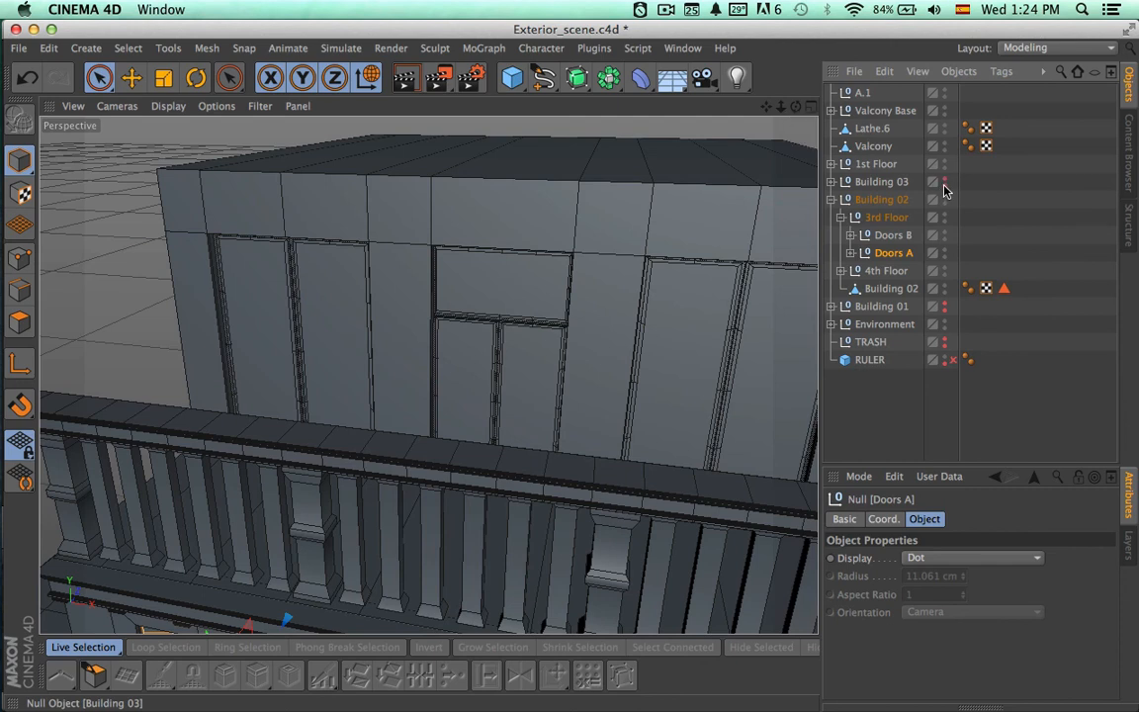
pyautogui.keyDown('alt'); pyautogui.moveTo(669, 328); pyautogui.dragTo(520, 318); pyautogui.keyUp('alt')
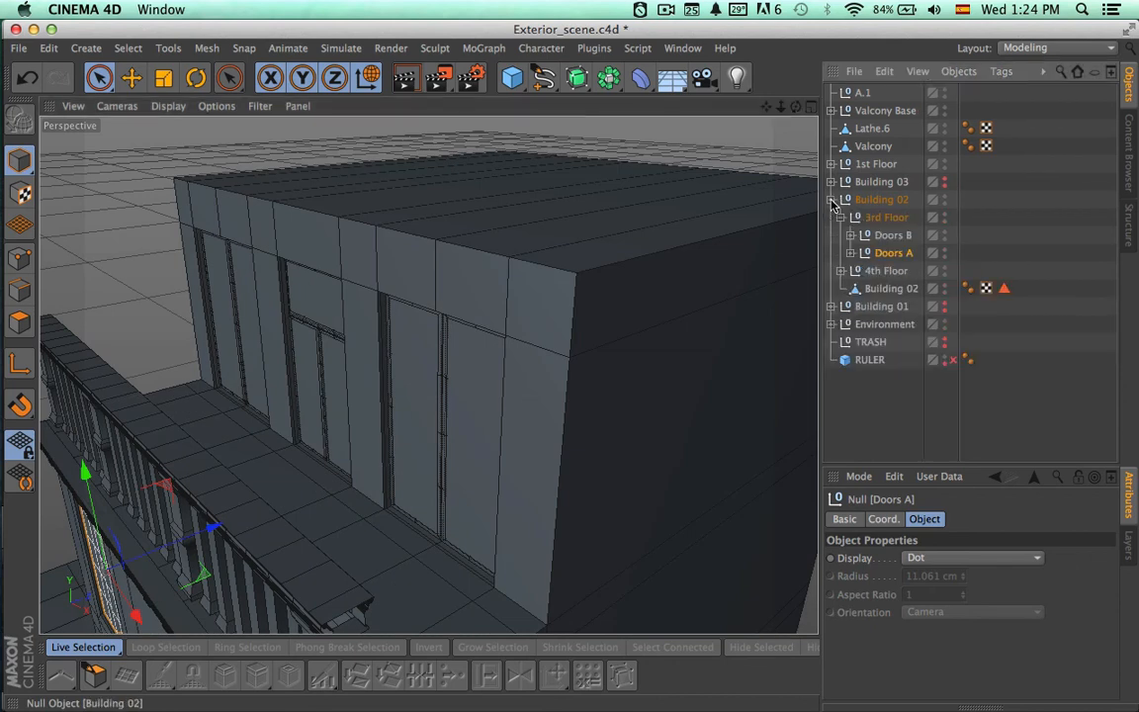
# - Ring-select the vertical edges of the band above the upper-floor doors on the Building 02 mesh
pyautogui.click(882, 288)
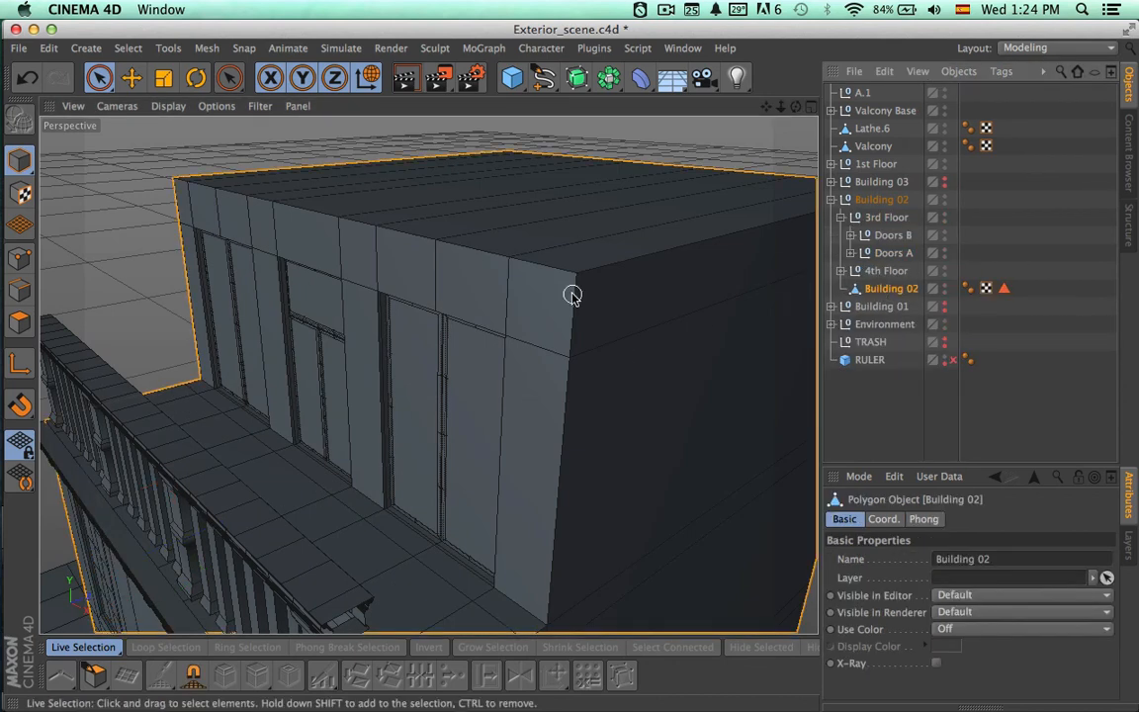
pyautogui.click(20, 293)
pyautogui.click(19, 293)
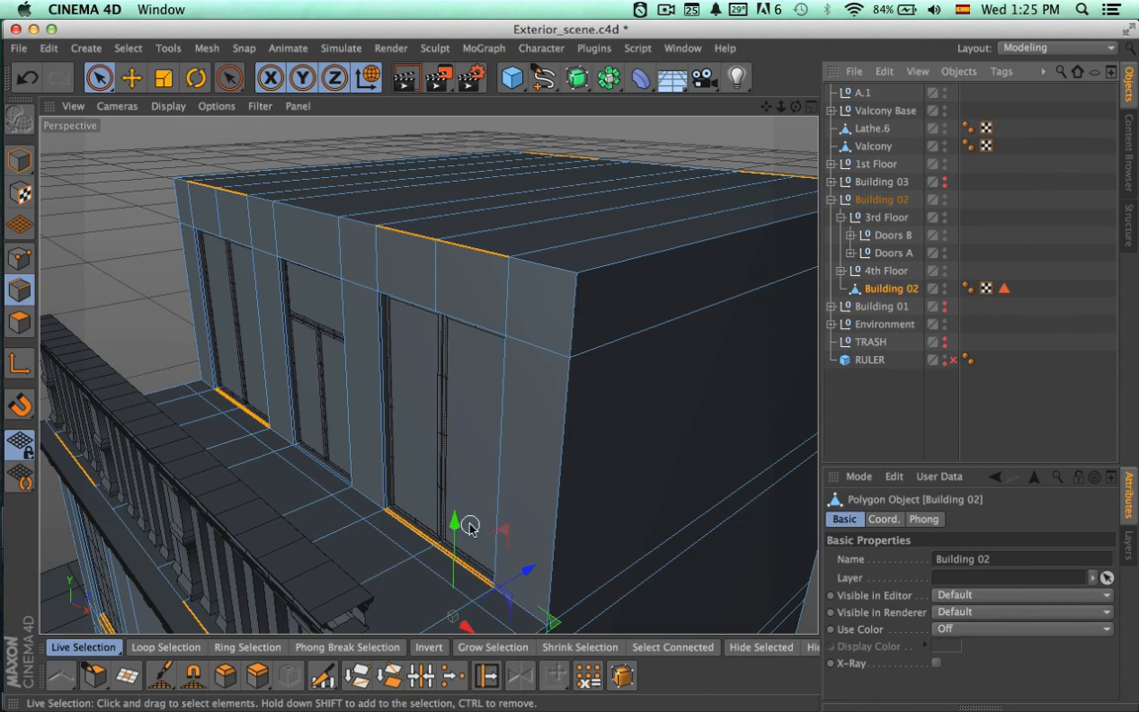
pyautogui.click(247, 646)
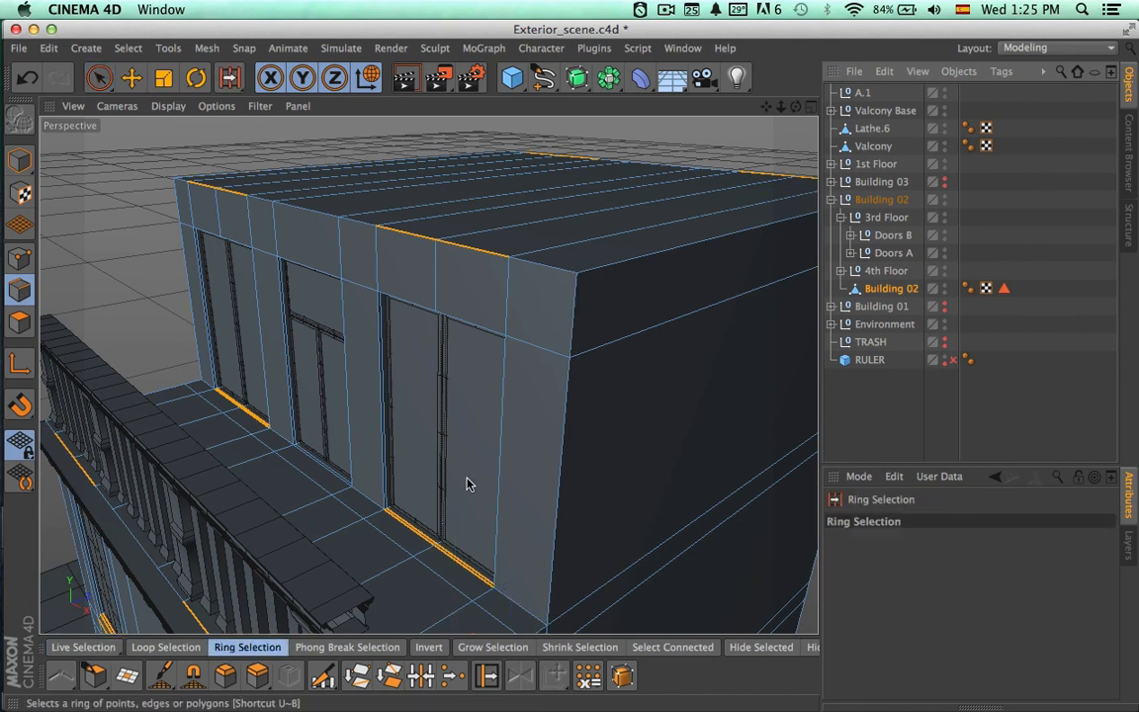
pyautogui.click(579, 329)
pyautogui.keyDown('alt'); pyautogui.moveTo(661, 388); pyautogui.dragTo(633, 454); pyautogui.keyUp('alt')
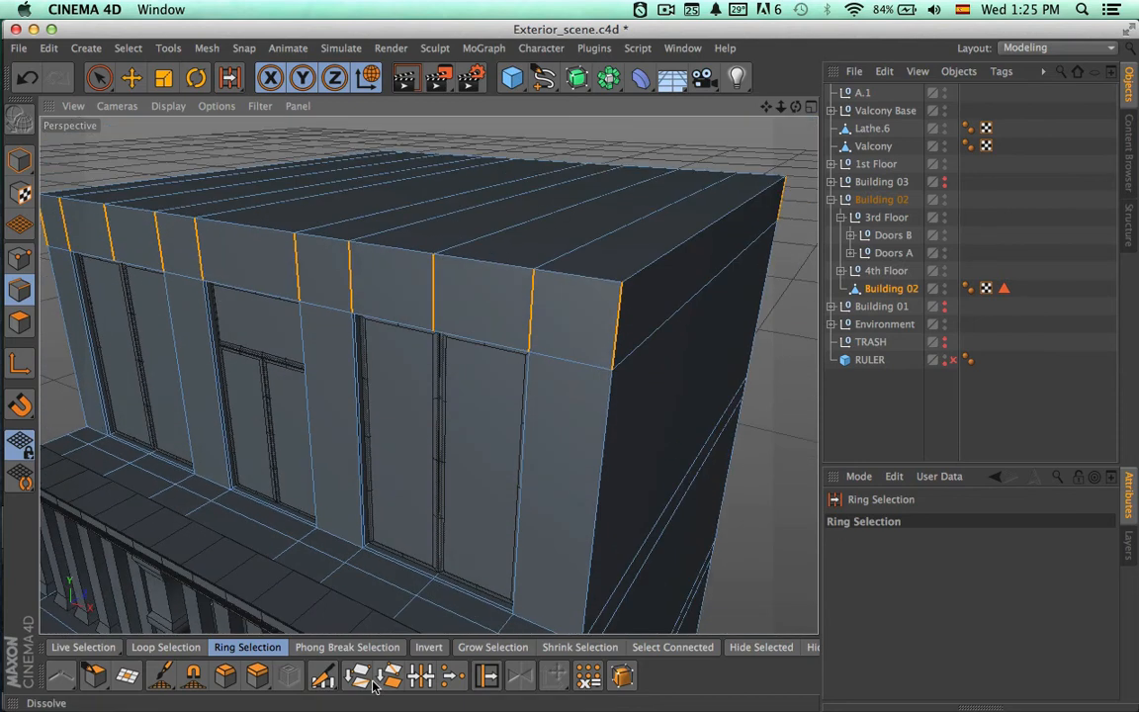
# - Try an Edge Cut across the selected band edges with Subdivision 1 and an 80% offset
pyautogui.click(319, 682)
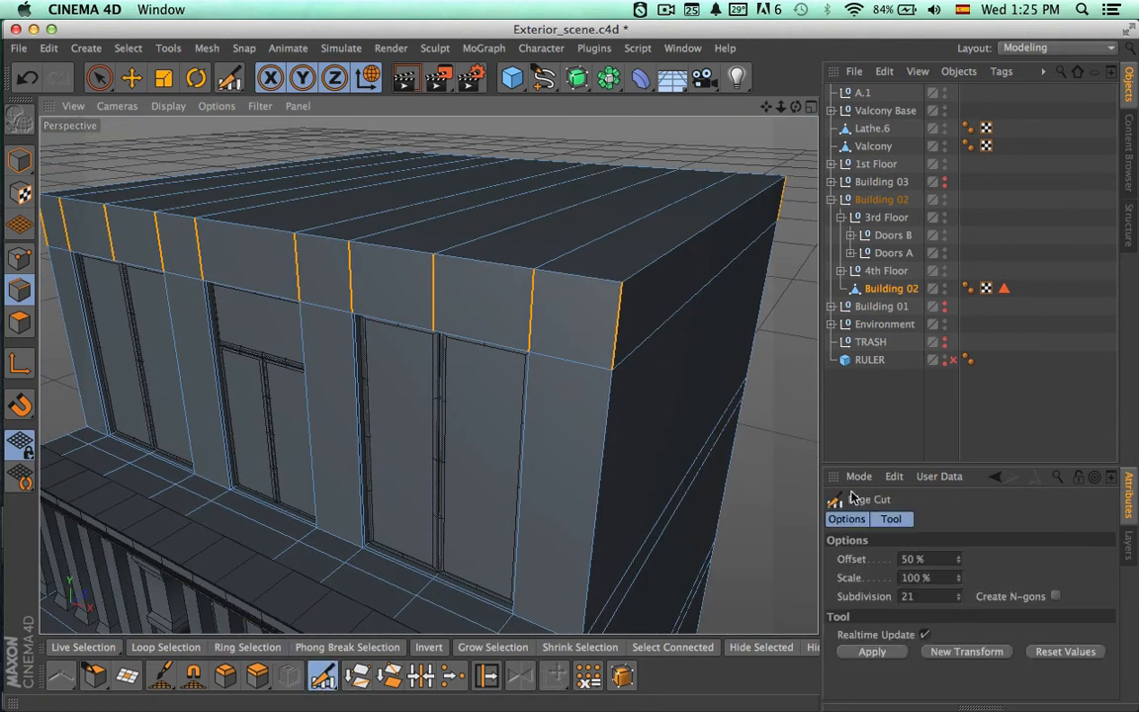
pyautogui.click(921, 597)
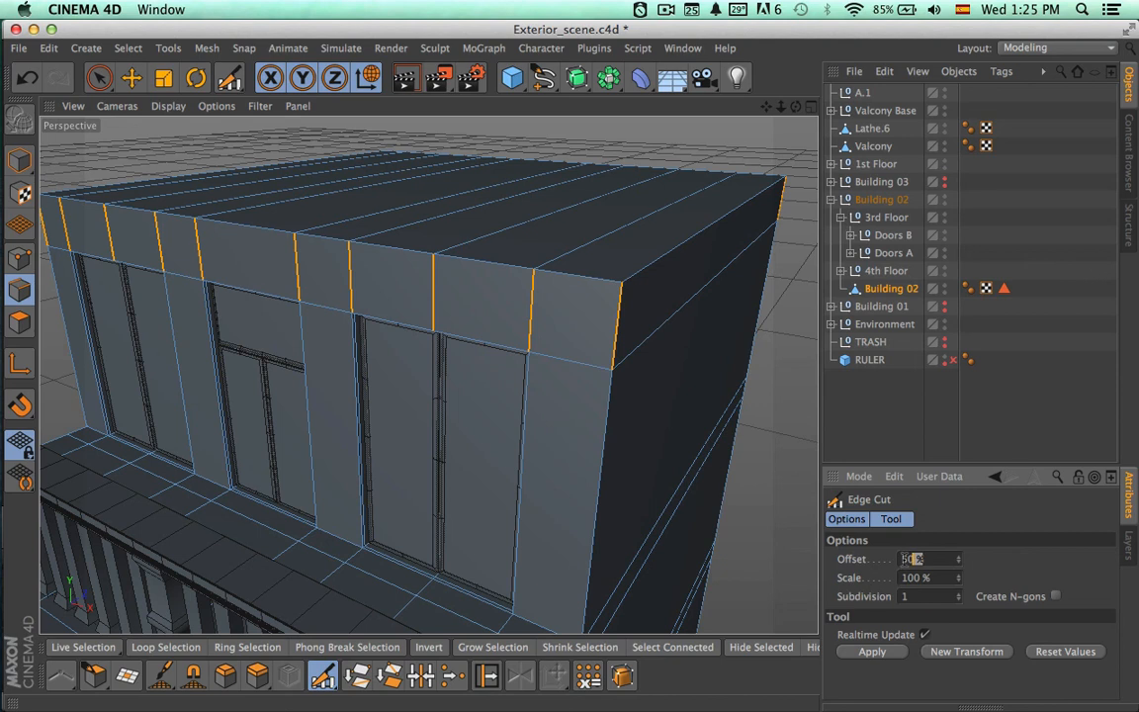
pyautogui.write('80')
pyautogui.press('Return')
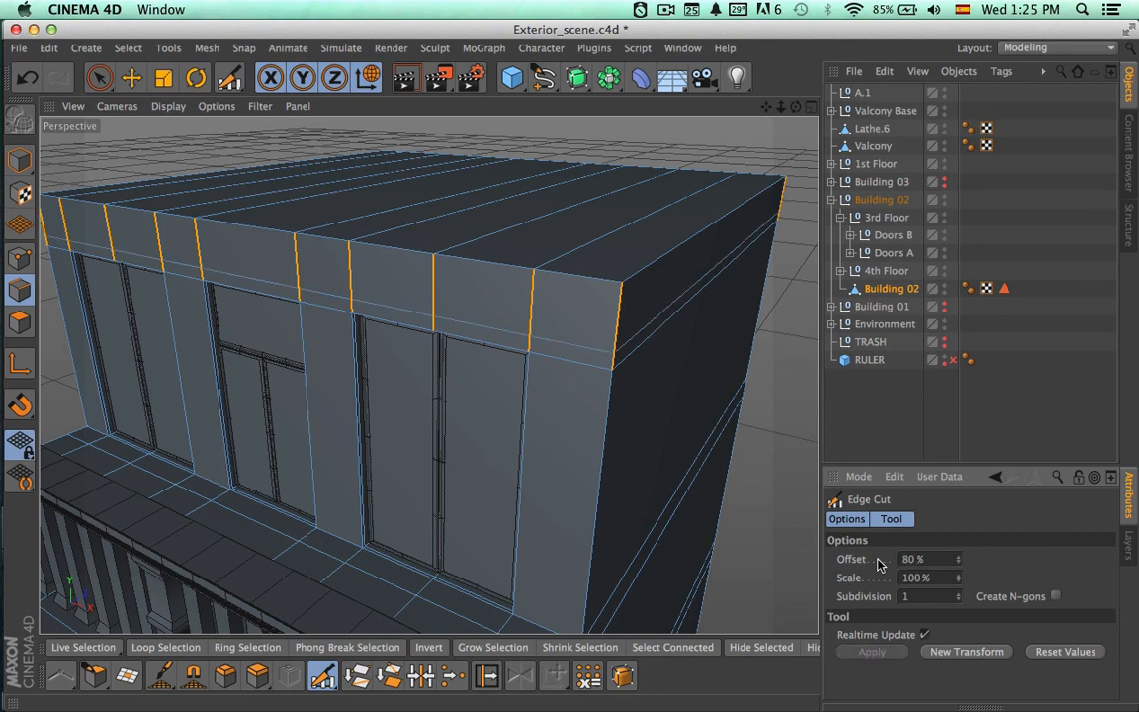
pyautogui.press('super+z')
# - Try Edge Cut offsets of 20% and 25% on the selected band edges
pyautogui.write('20')
pyautogui.press('Return')
pyautogui.keyDown('alt'); pyautogui.moveTo(623, 422); pyautogui.dragTo(568, 163); pyautogui.keyUp('alt')
pyautogui.press('super+z')
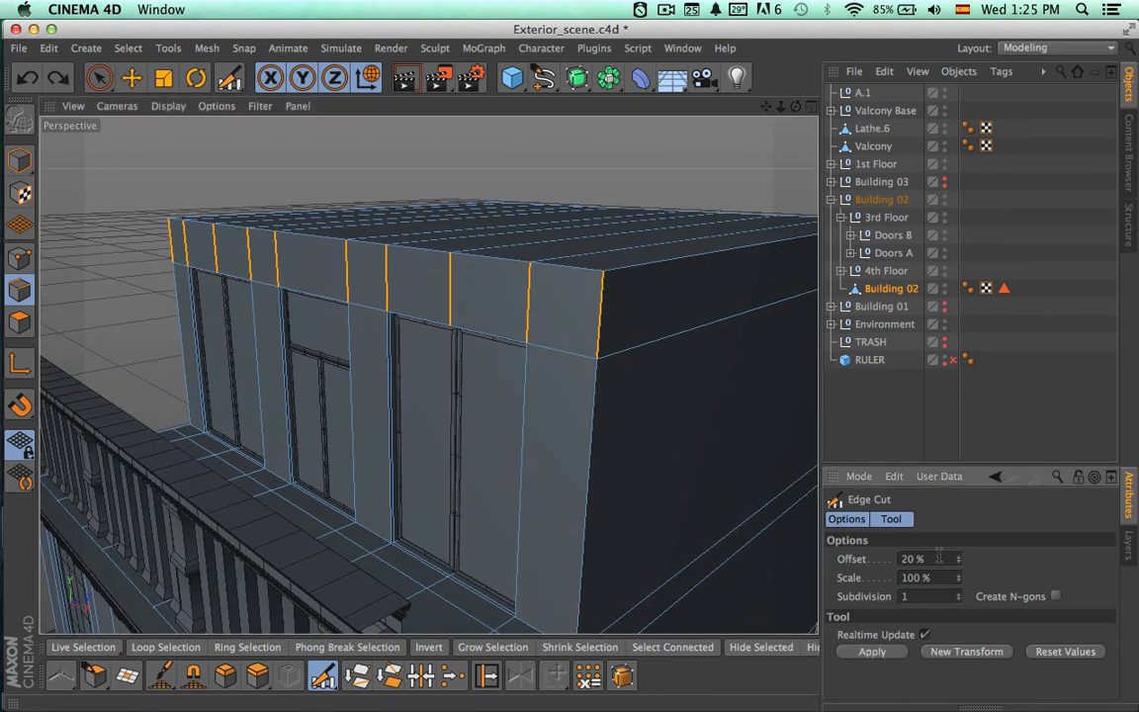
pyautogui.press('Return')
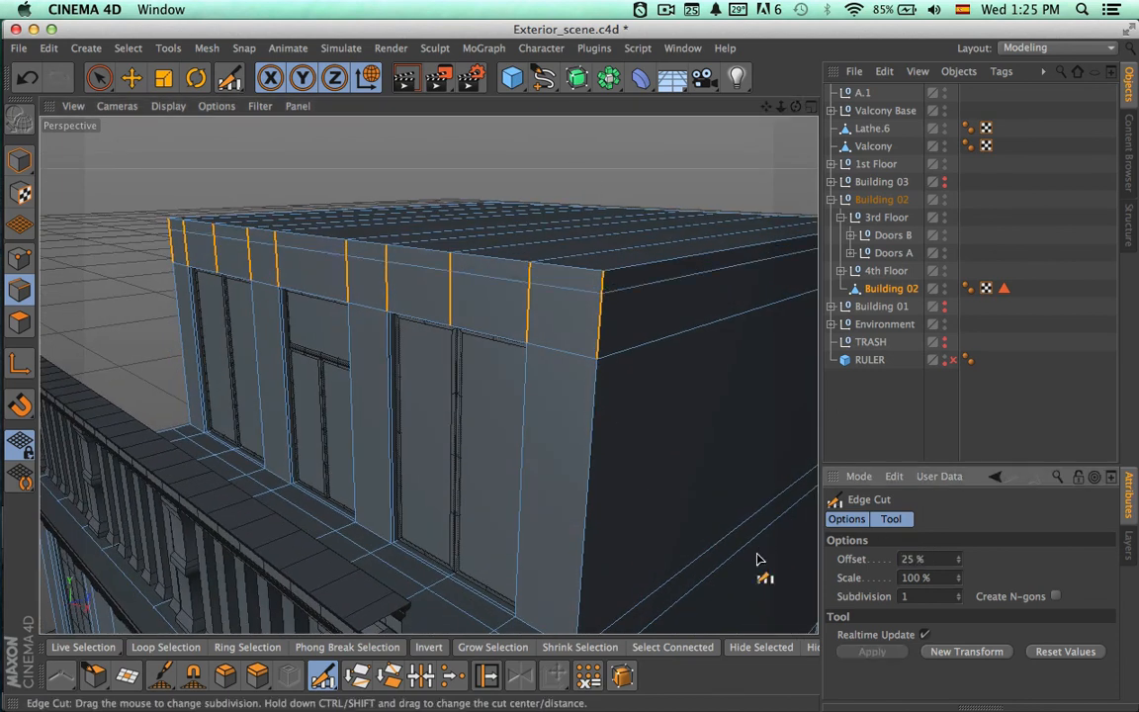
pyautogui.keyDown('alt'); pyautogui.moveTo(624, 463); pyautogui.dragTo(549, 468); pyautogui.keyUp('alt')
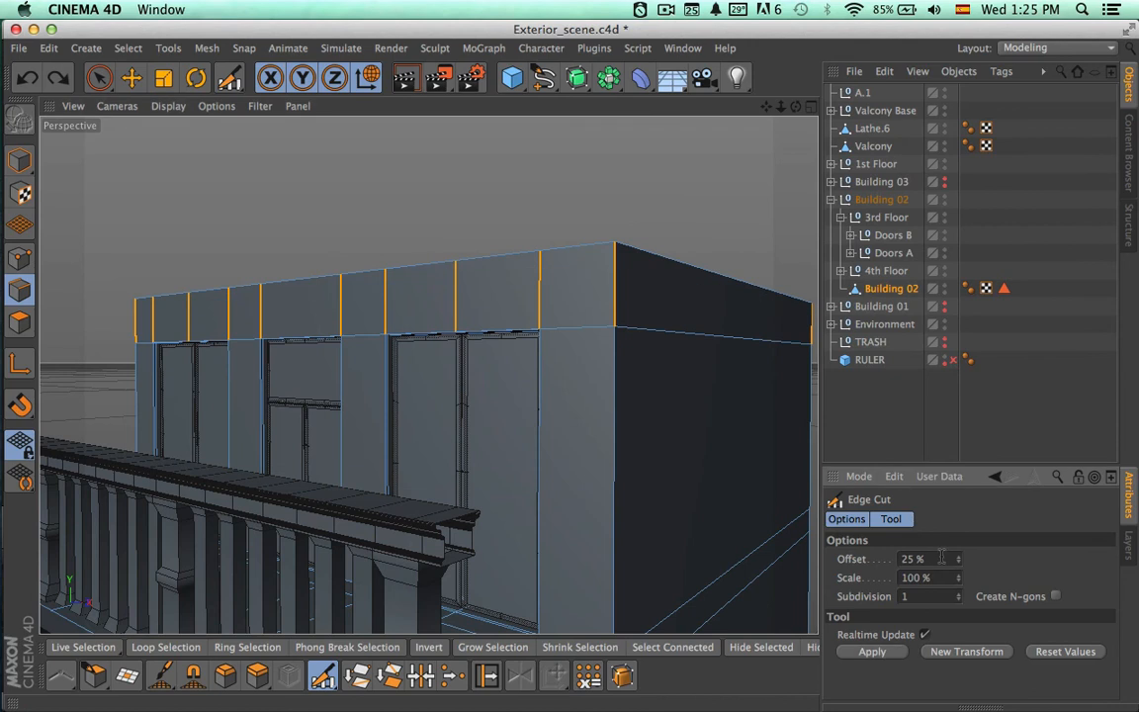
# - Cut the selected band edges at a 30% offset to add a loop below the roofline
pyautogui.write('30')
pyautogui.press('Return')
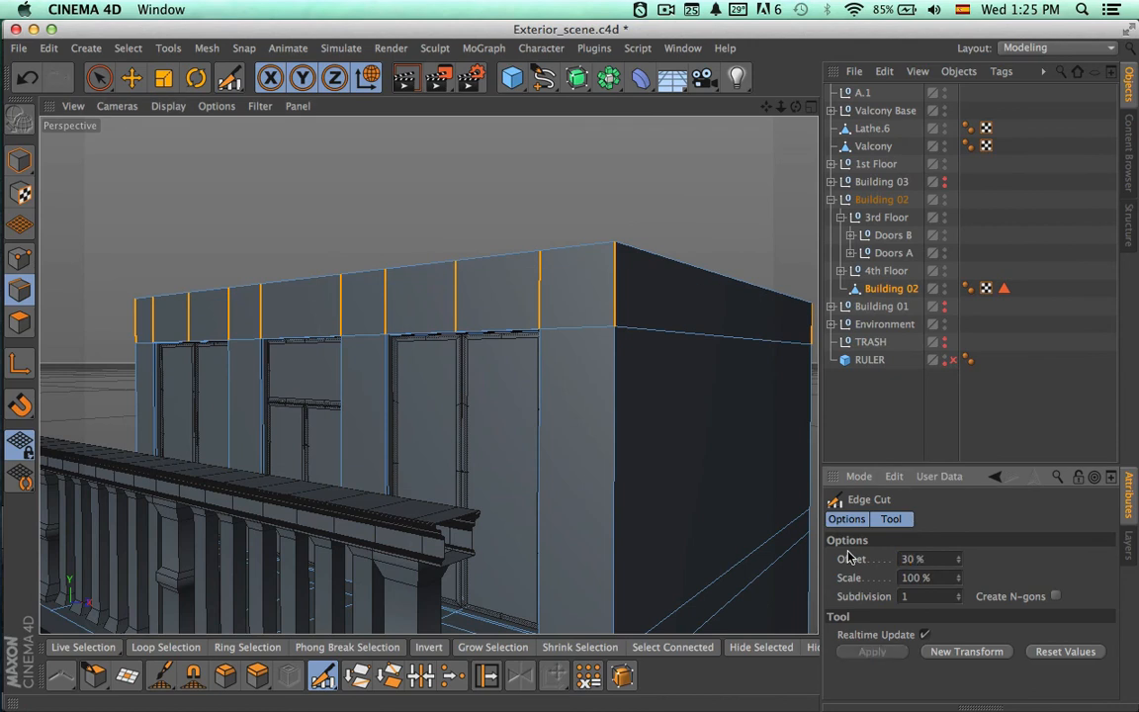
pyautogui.keyDown('alt'); pyautogui.moveTo(622, 363); pyautogui.dragTo(606, 417); pyautogui.keyUp('alt')
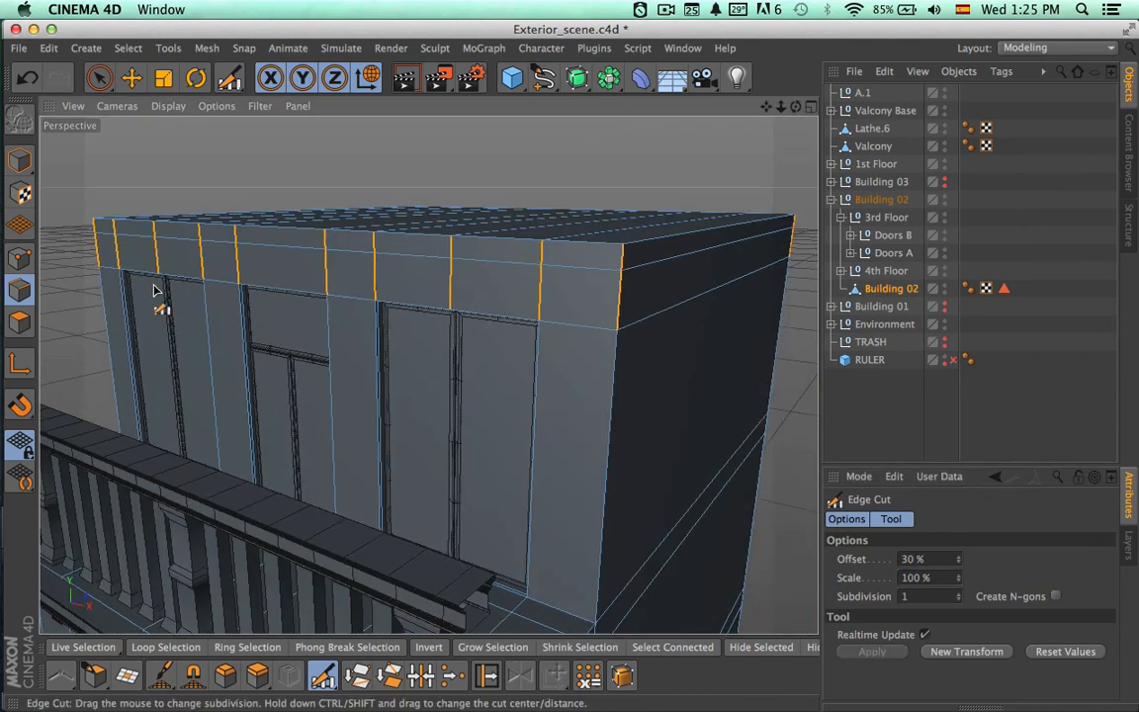
# - Limit Live Selection to visible elements and select the thin strip of polygons along the front roofline of Building 02
pyautogui.click(20, 321)
pyautogui.press('space')
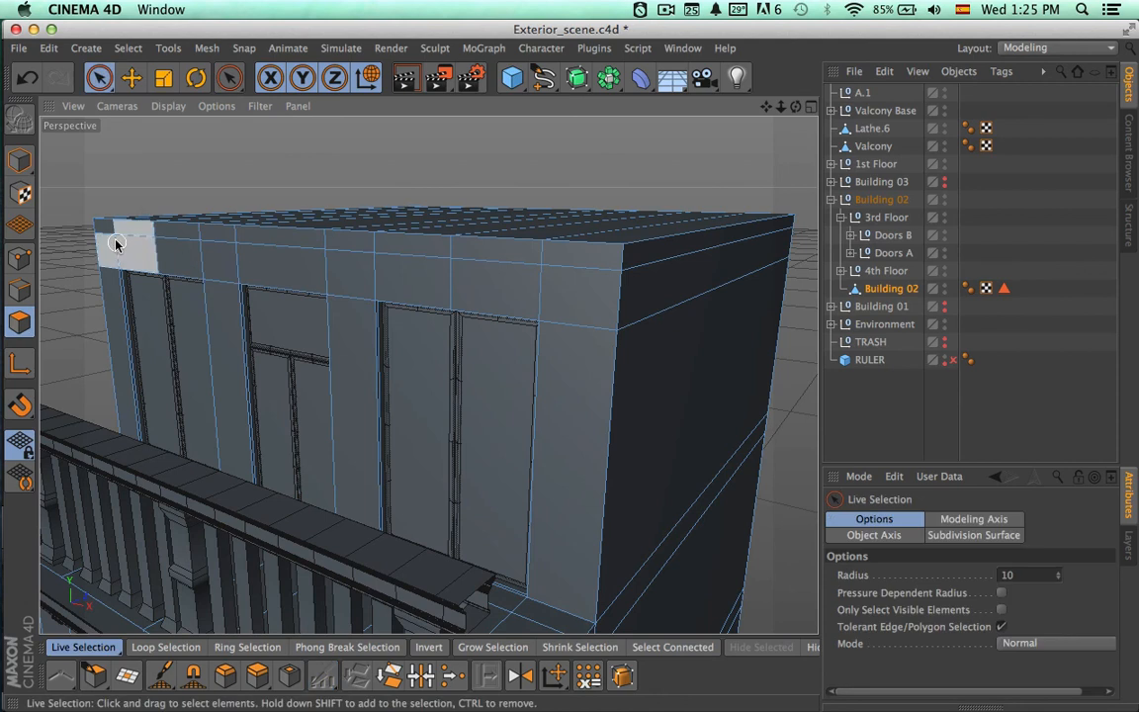
pyautogui.moveTo(115, 244); pyautogui.dragTo(225, 243)
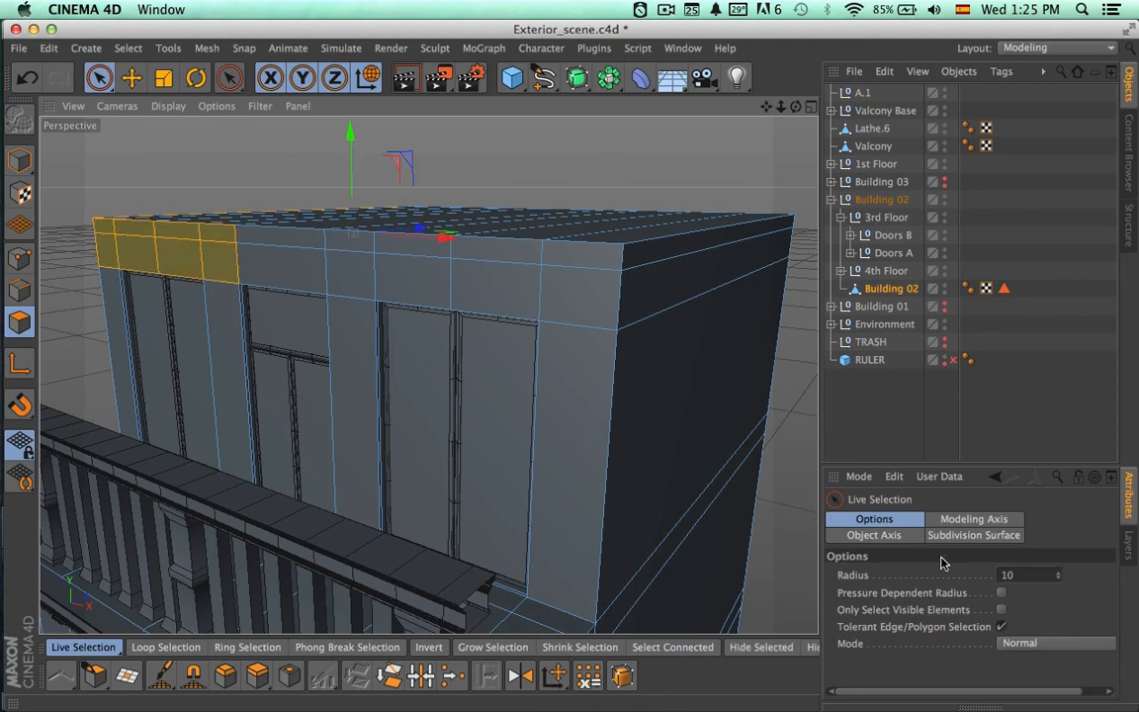
pyautogui.click(1001, 610)
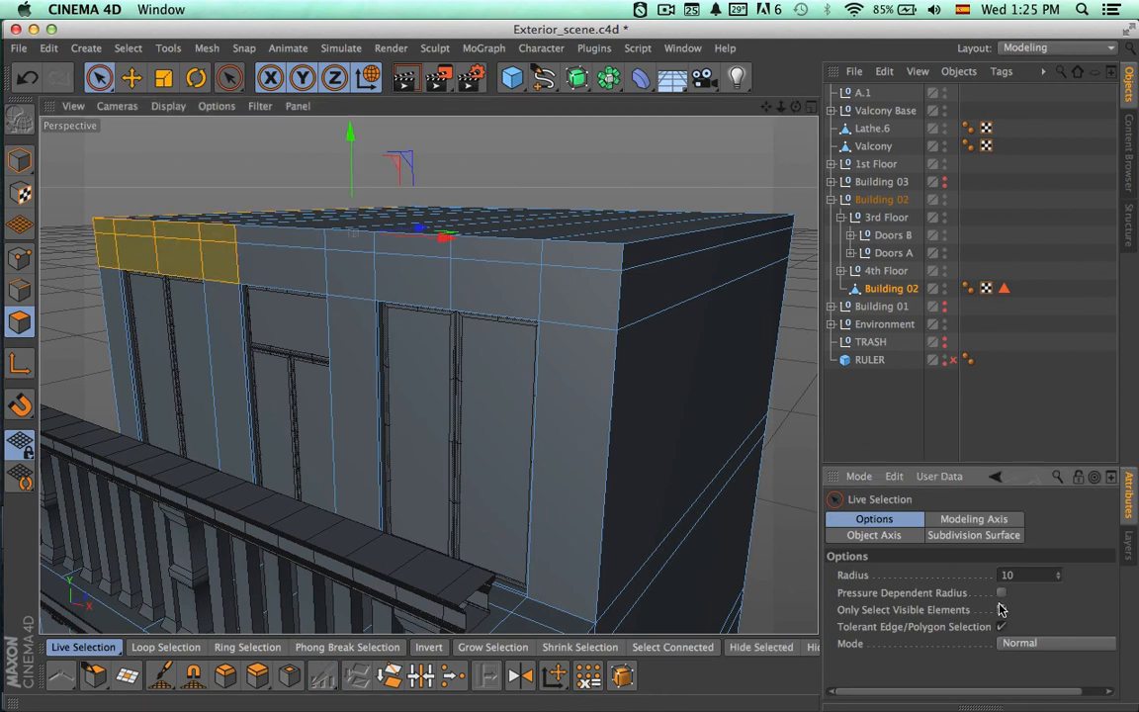
pyautogui.moveTo(566, 258)
pyautogui.mouseDown()
pyautogui.moveTo(327, 269)
pyautogui.moveTo(330, 246)
pyautogui.moveTo(112, 240)
pyautogui.moveTo(104, 274)
pyautogui.moveTo(135, 272)
pyautogui.mouseUp()
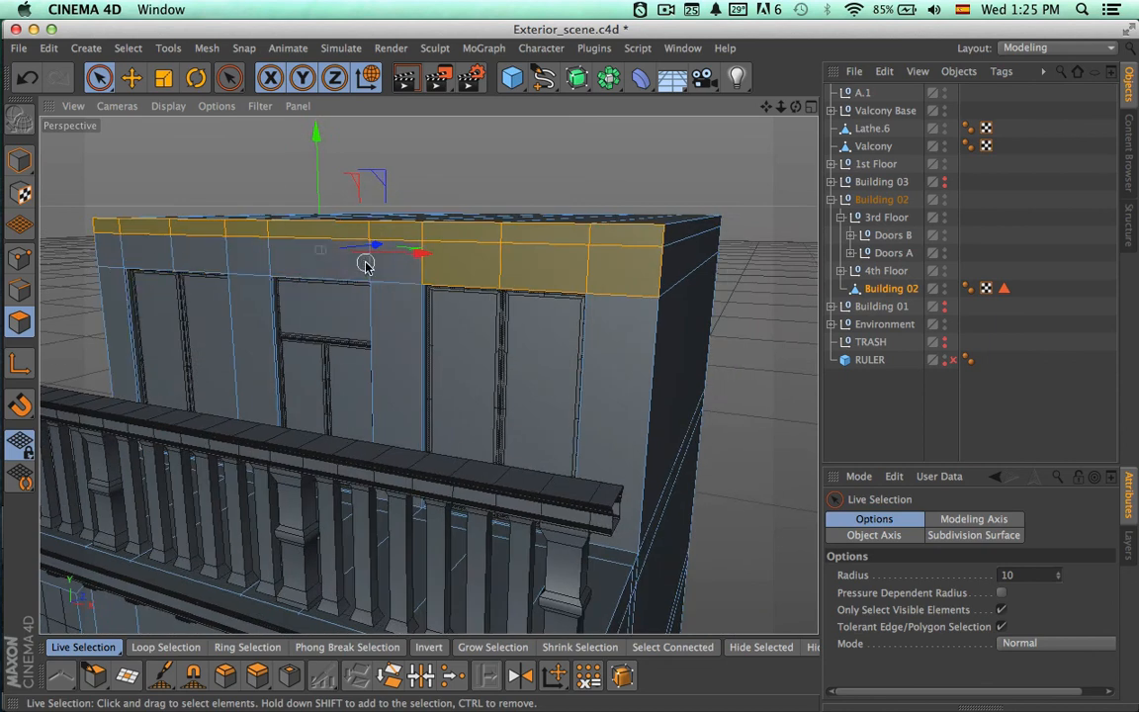
pyautogui.moveTo(748, 306)
pyautogui.keyDown('alt'); pyautogui.mouseDown()
pyautogui.moveTo(702, 312)
pyautogui.moveTo(736, 308)
pyautogui.mouseUp(); pyautogui.keyUp('alt')
# - Check the middle building's roof edge in the Google Earth reference photo and return to the Cinema 4D model
pyautogui.press('super+Tab')
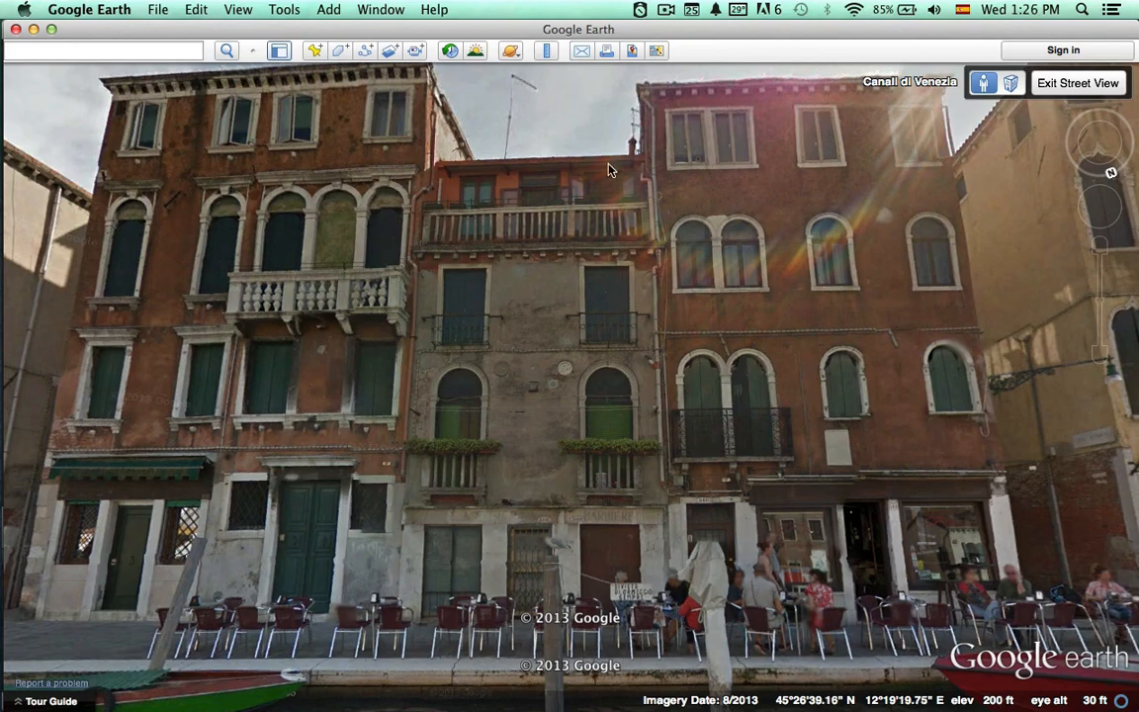
pyautogui.press('super+Tab')
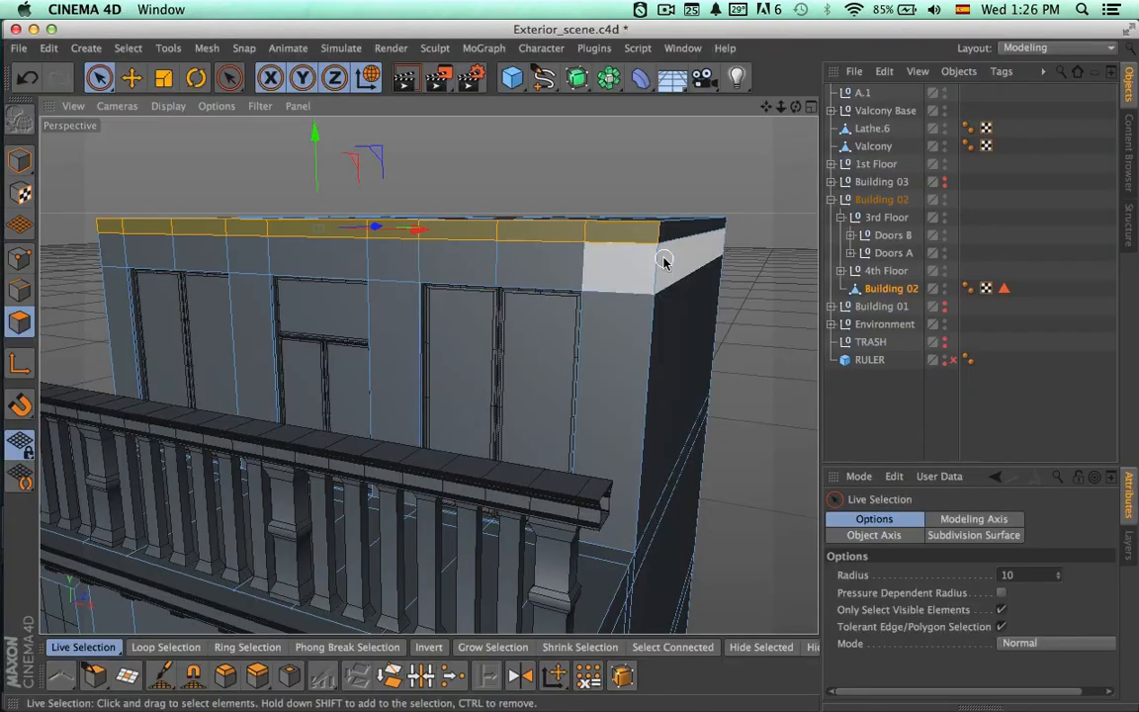
pyautogui.keyDown('alt'); pyautogui.moveTo(663, 260); pyautogui.dragTo(602, 324); pyautogui.keyUp('alt')
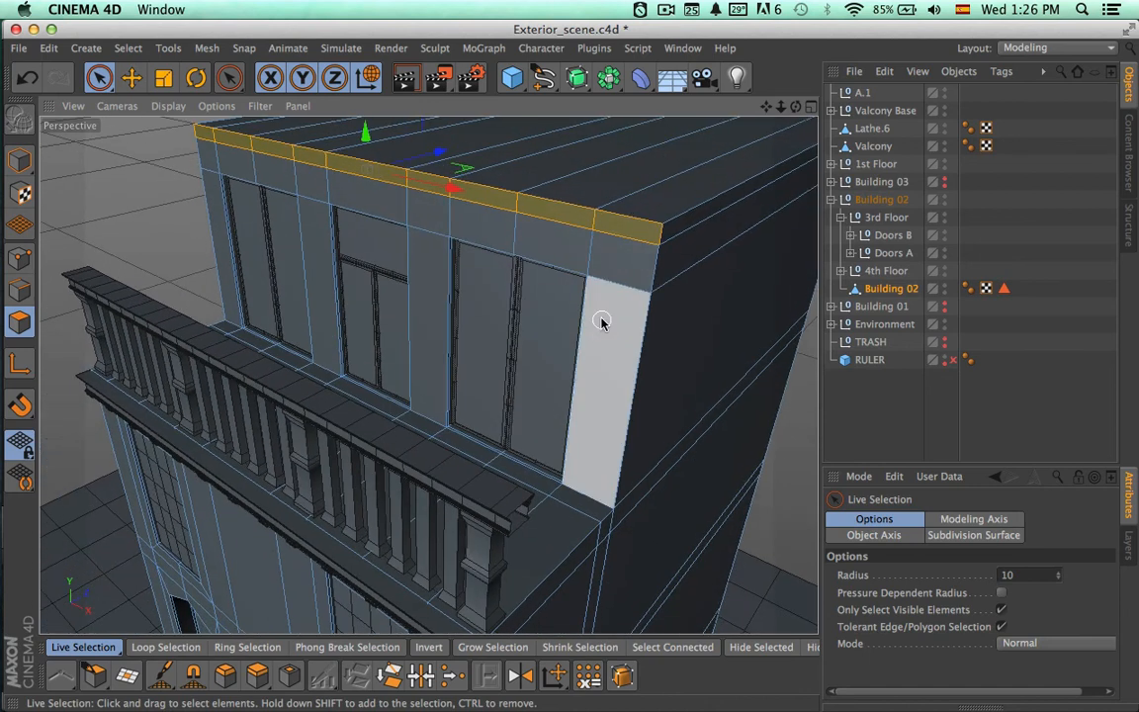
# - Extrude the front roofline strip 8.16 cm, pull it about 21 cm outward along Z as an overhang, and deselect everything
pyautogui.press('d')
pyautogui.moveTo(554, 231); pyautogui.dragTo(590, 232)
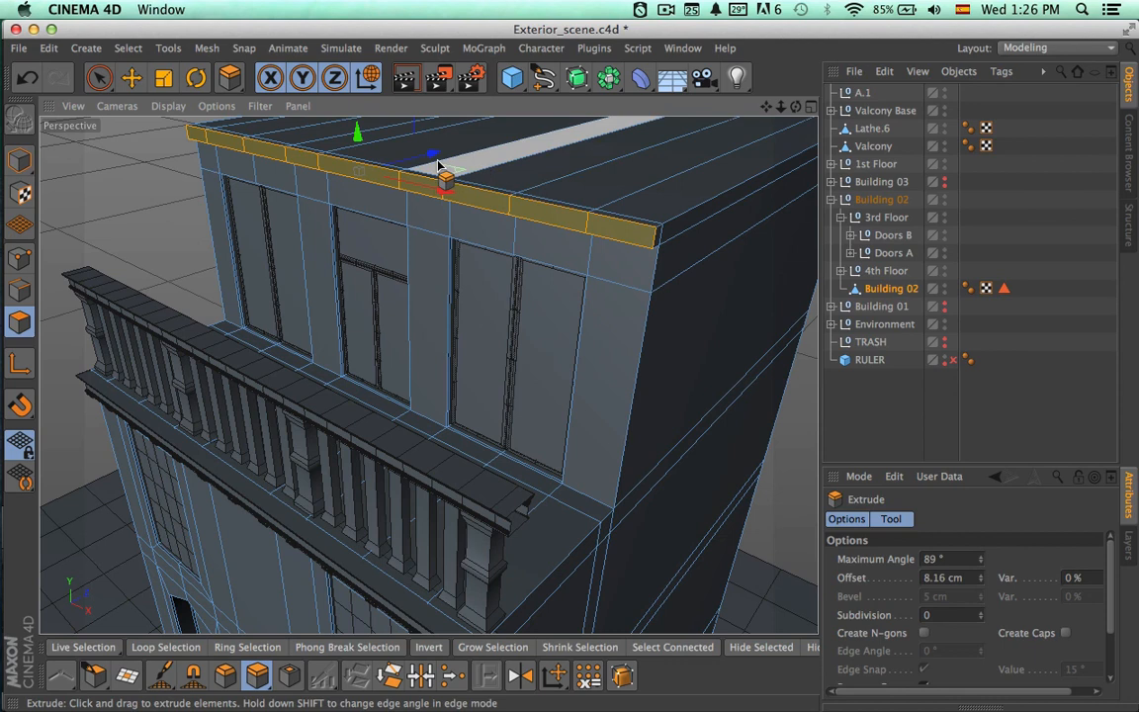
pyautogui.moveTo(437, 164); pyautogui.dragTo(416, 168)
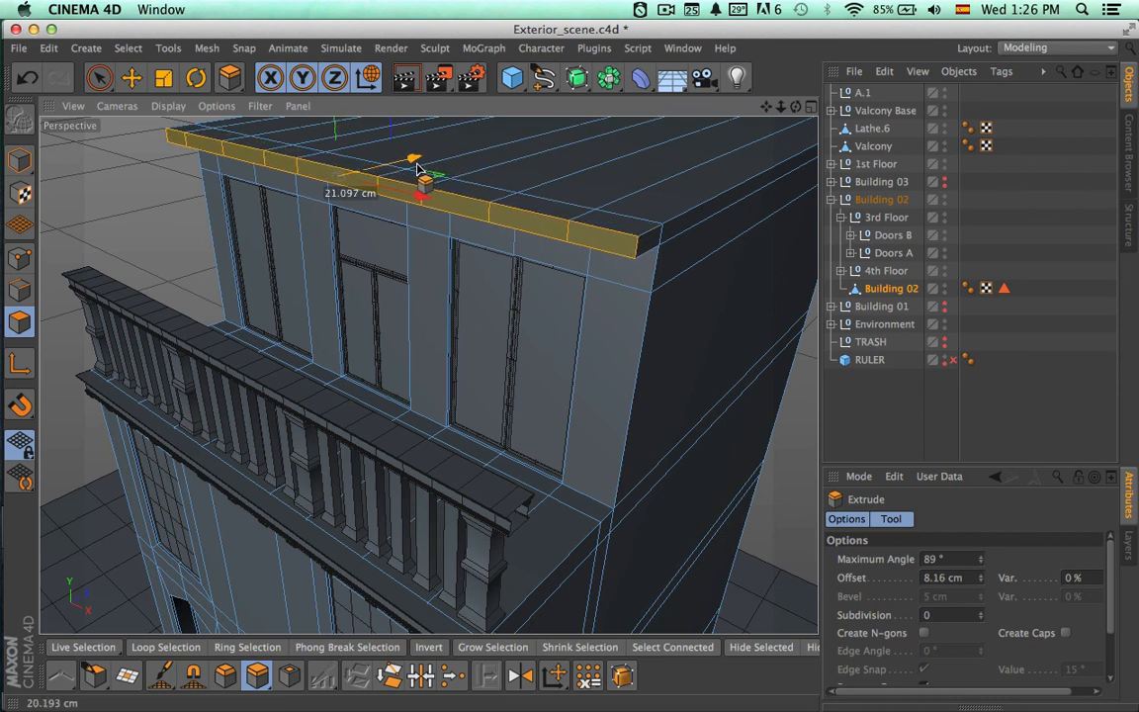
pyautogui.keyDown('alt'); pyautogui.moveTo(528, 313); pyautogui.dragTo(534, 240); pyautogui.keyUp('alt')
pyautogui.moveTo(419, 223); pyautogui.dragTo(421, 228)
pyautogui.press('space')
pyautogui.click(893, 399)
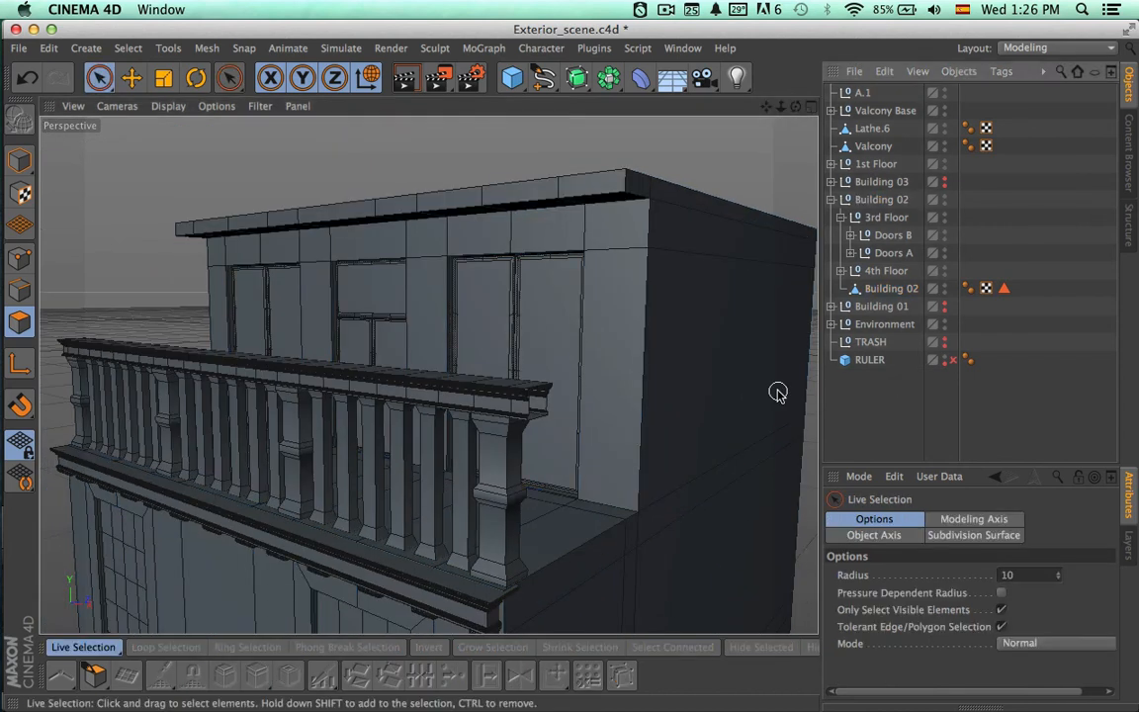
# - Unhide Building 03 and Building 01 and collapse the Building 02 group
pyautogui.keyDown('alt'); pyautogui.moveTo(779, 391); pyautogui.dragTo(774, 389); pyautogui.keyUp('alt')
pyautogui.keyDown('alt'); pyautogui.moveTo(773, 390); pyautogui.dragTo(668, 388, button='right'); pyautogui.keyUp('alt')
pyautogui.keyDown('alt'); pyautogui.moveTo(646, 437); pyautogui.dragTo(702, 380); pyautogui.keyUp('alt')
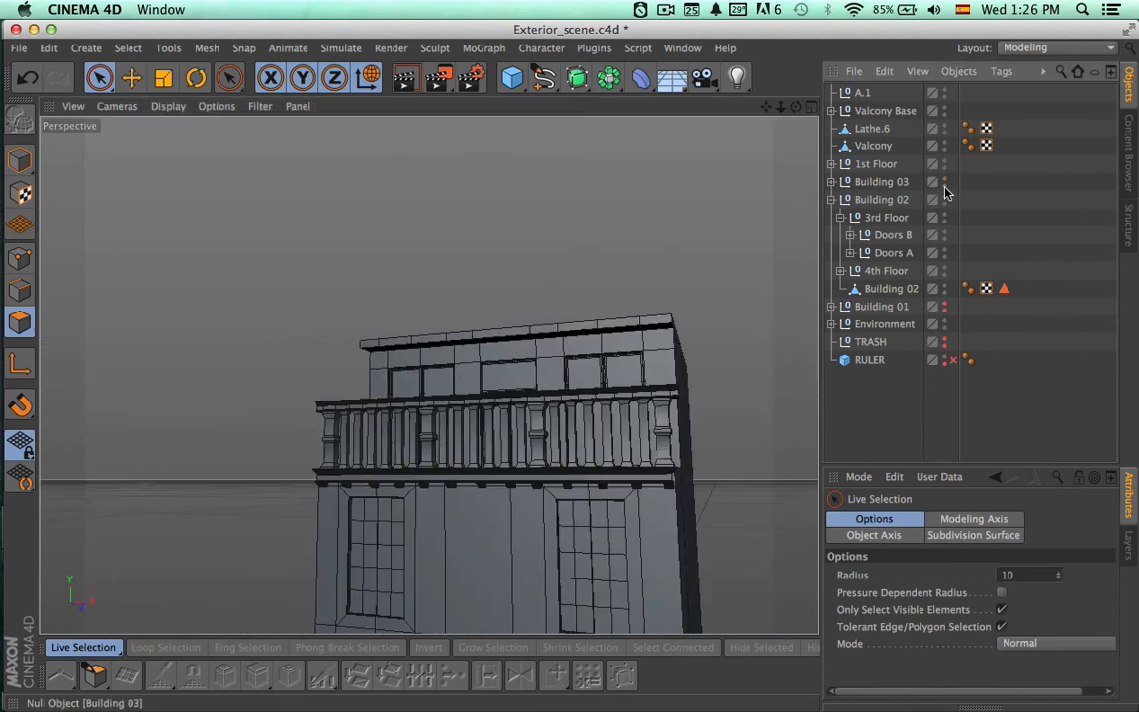
pyautogui.click(944, 182)
pyautogui.keyDown('alt'); pyautogui.click(944, 310); pyautogui.keyUp('alt')
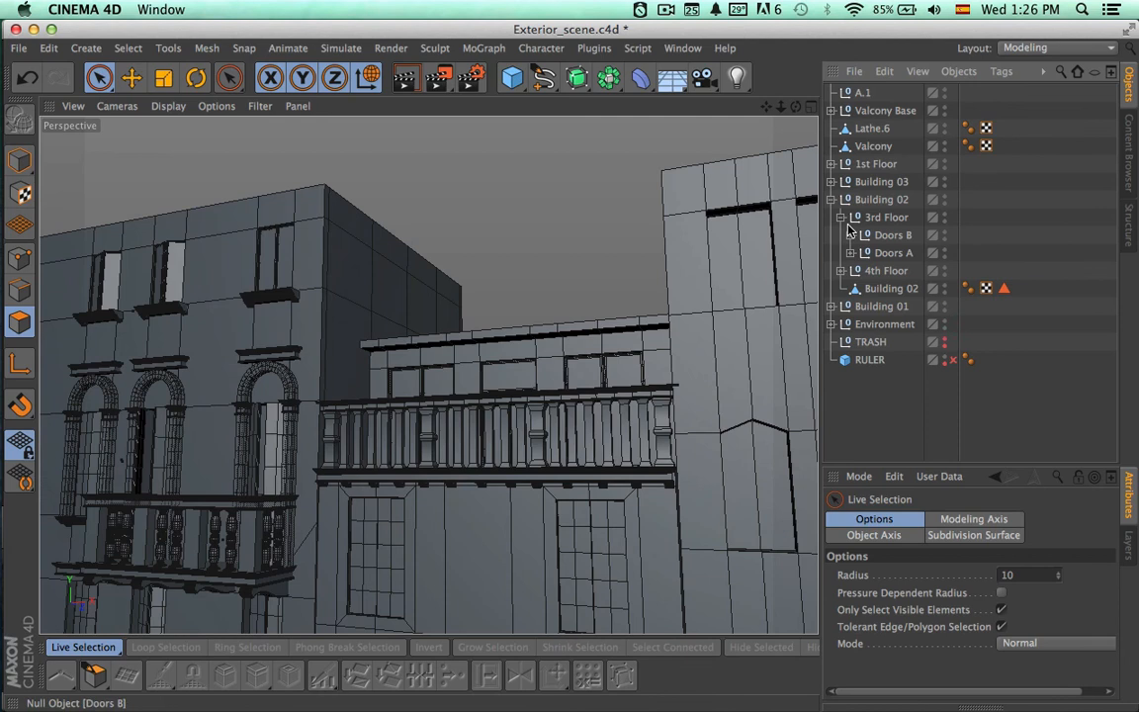
pyautogui.click(831, 200)
# - Frame the facades of all three buildings and render the perspective view to review the model
pyautogui.keyDown('alt'); pyautogui.moveTo(618, 358); pyautogui.dragTo(786, 357); pyautogui.keyUp('alt')
pyautogui.keyDown('alt'); pyautogui.moveTo(720, 400); pyautogui.dragTo(579, 401, button='right'); pyautogui.keyUp('alt')
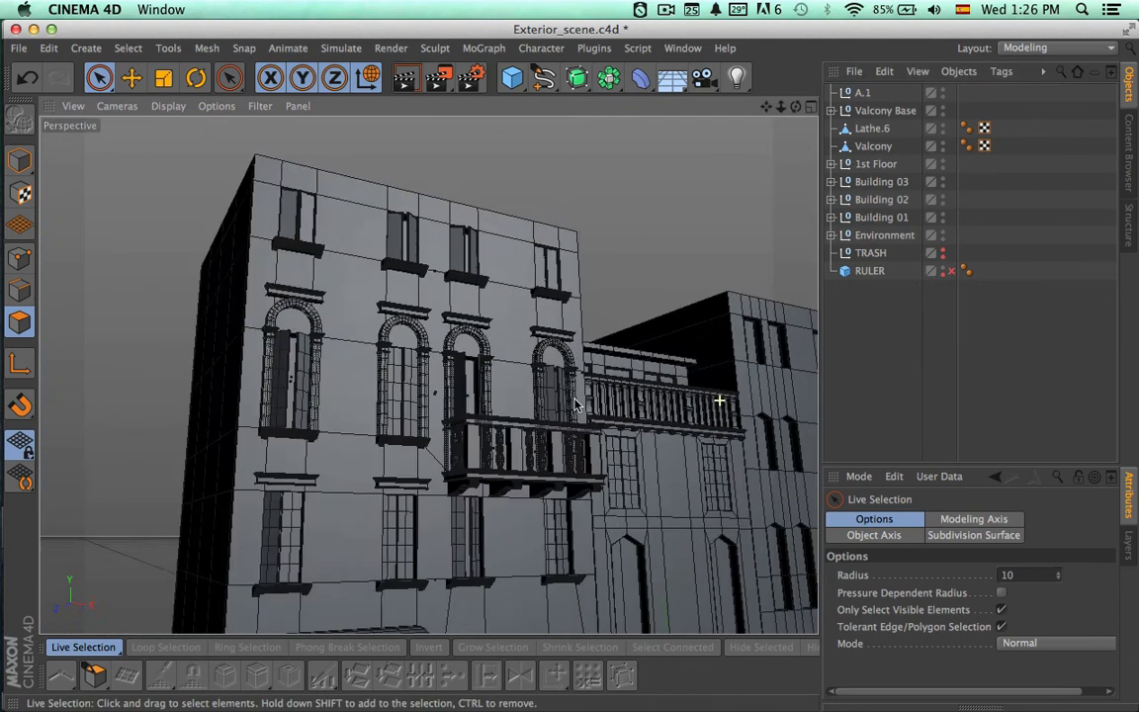
pyautogui.keyDown('alt'); pyautogui.moveTo(638, 425); pyautogui.dragTo(518, 344, button='middle'); pyautogui.keyUp('alt')
pyautogui.keyDown('alt'); pyautogui.moveTo(605, 412); pyautogui.dragTo(535, 411, button='right'); pyautogui.keyUp('alt')
pyautogui.keyDown('alt'); pyautogui.moveTo(534, 413); pyautogui.dragTo(508, 411, button='middle'); pyautogui.keyUp('alt')
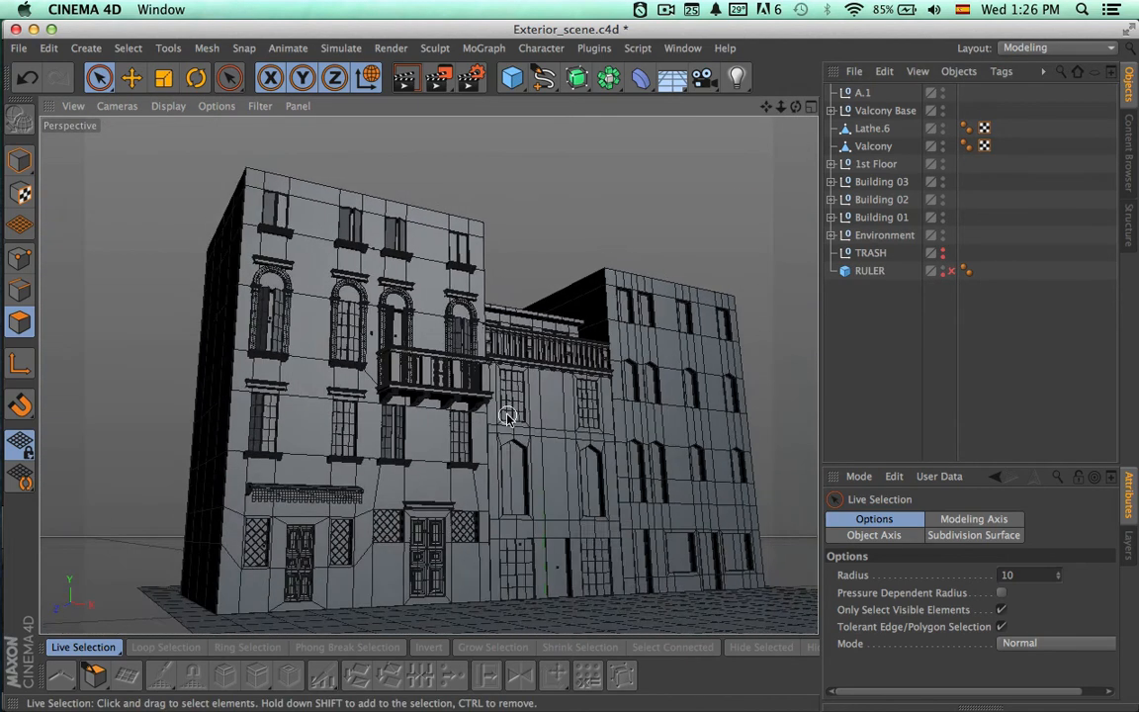
pyautogui.keyDown('alt'); pyautogui.moveTo(539, 416); pyautogui.dragTo(543, 434); pyautogui.keyUp('alt')
pyautogui.keyDown('alt'); pyautogui.moveTo(540, 434); pyautogui.dragTo(569, 427, button='right'); pyautogui.keyUp('alt')
pyautogui.keyDown('alt'); pyautogui.moveTo(570, 425); pyautogui.dragTo(555, 415, button='middle'); pyautogui.keyUp('alt')
pyautogui.keyDown('alt'); pyautogui.moveTo(555, 413); pyautogui.dragTo(577, 445); pyautogui.keyUp('alt')
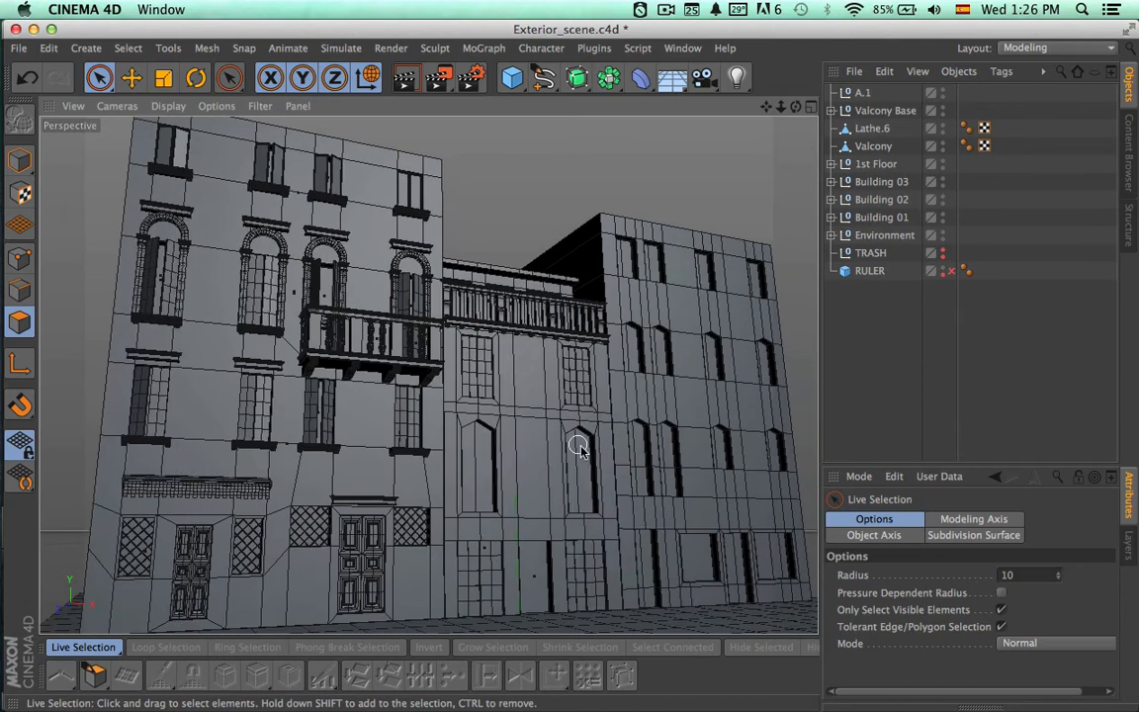
pyautogui.keyDown('alt'); pyautogui.moveTo(606, 469); pyautogui.dragTo(600, 467, button='middle'); pyautogui.keyUp('alt')
pyautogui.keyDown('alt'); pyautogui.moveTo(600, 467); pyautogui.dragTo(595, 467); pyautogui.keyUp('alt')
pyautogui.keyDown('alt'); pyautogui.moveTo(621, 460); pyautogui.dragTo(601, 460, button='right'); pyautogui.keyUp('alt')
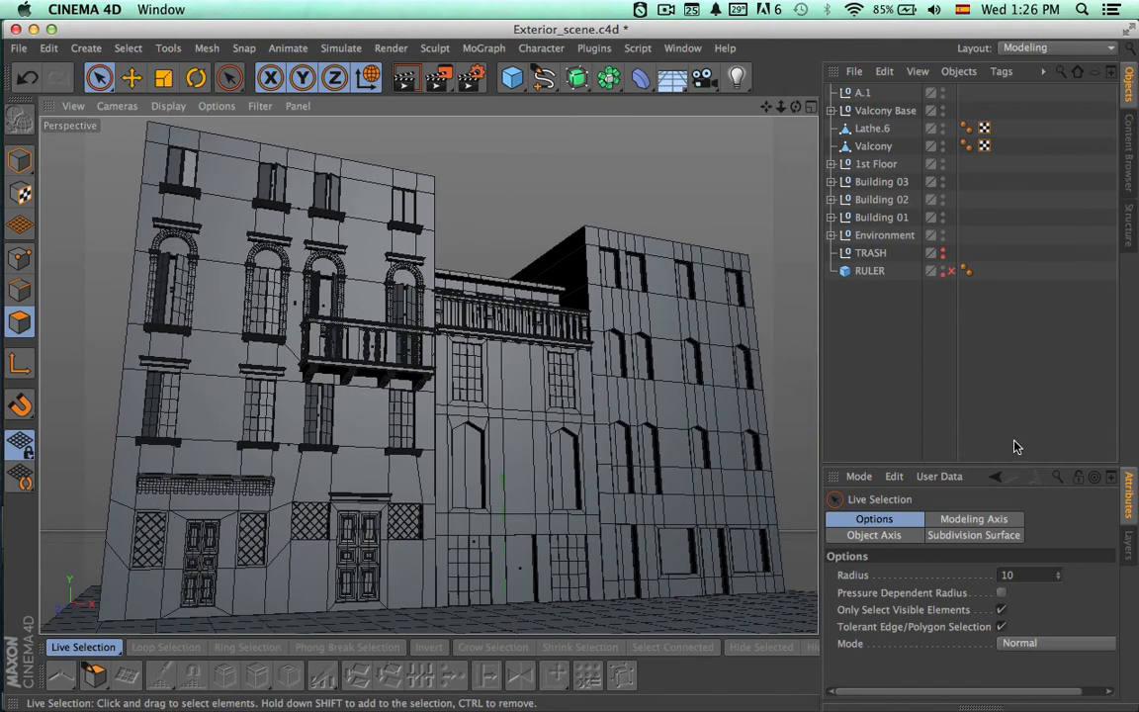
pyautogui.hotkey('ctrl', 'r')
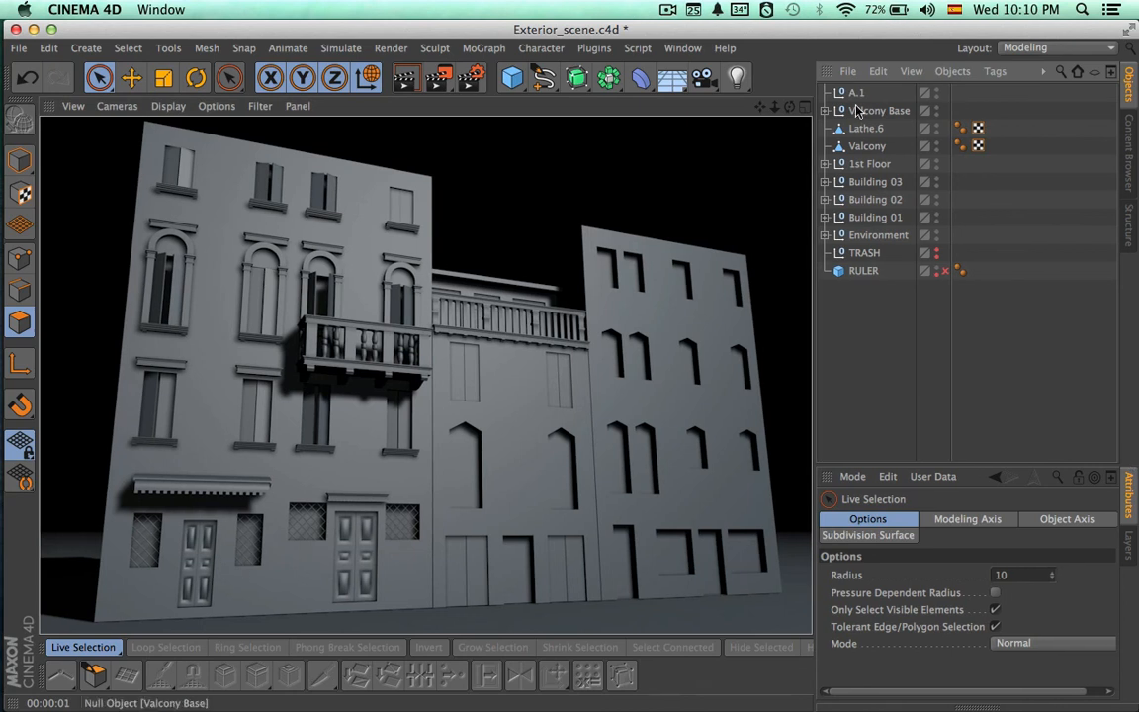
# - Show the Building 02 mesh in the Front view and enable X-Ray on it to reveal the reference photo
pyautogui.click(825, 199)
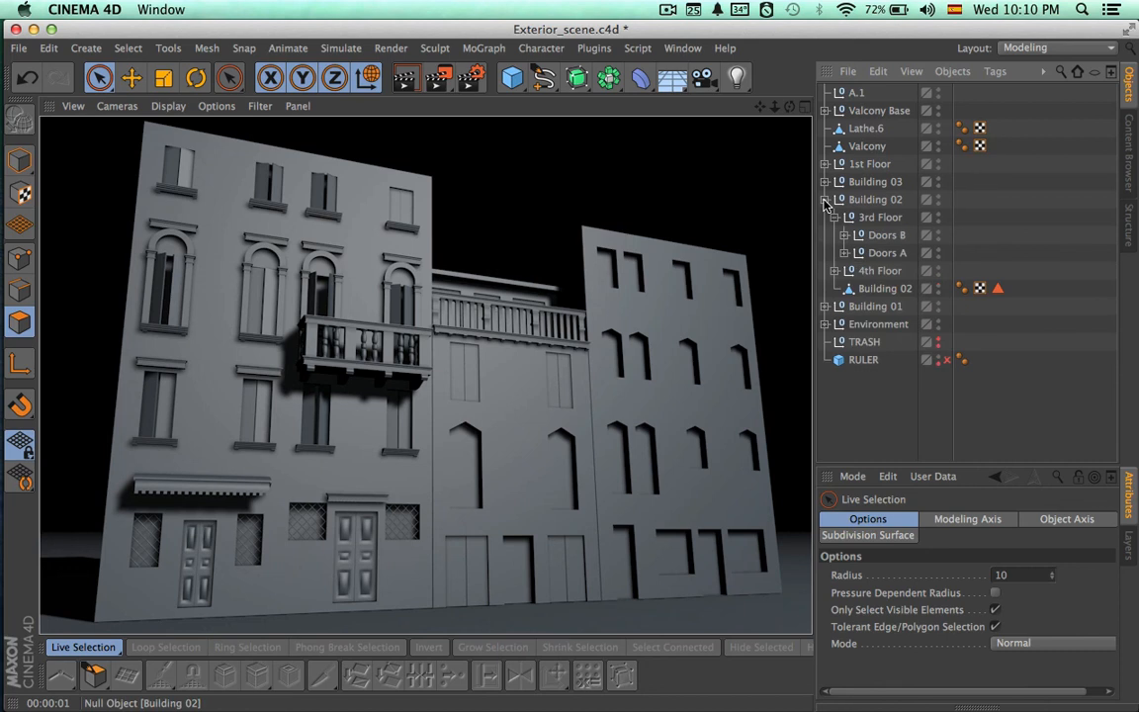
pyautogui.click(875, 288)
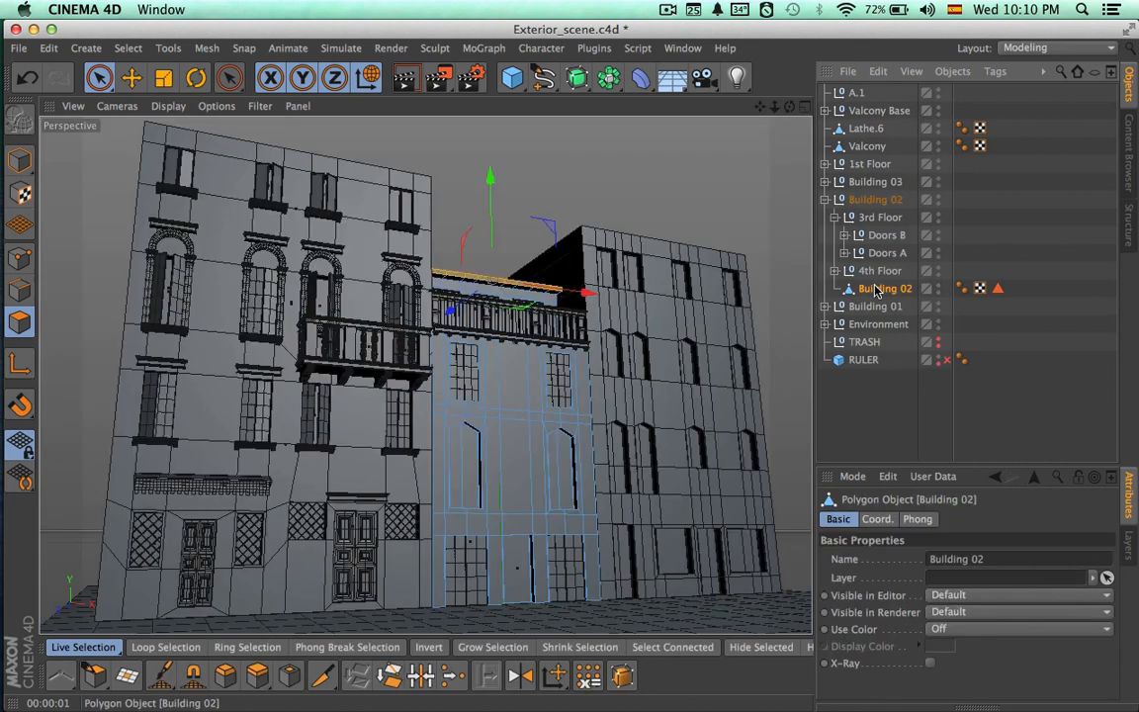
pyautogui.click(805, 108)
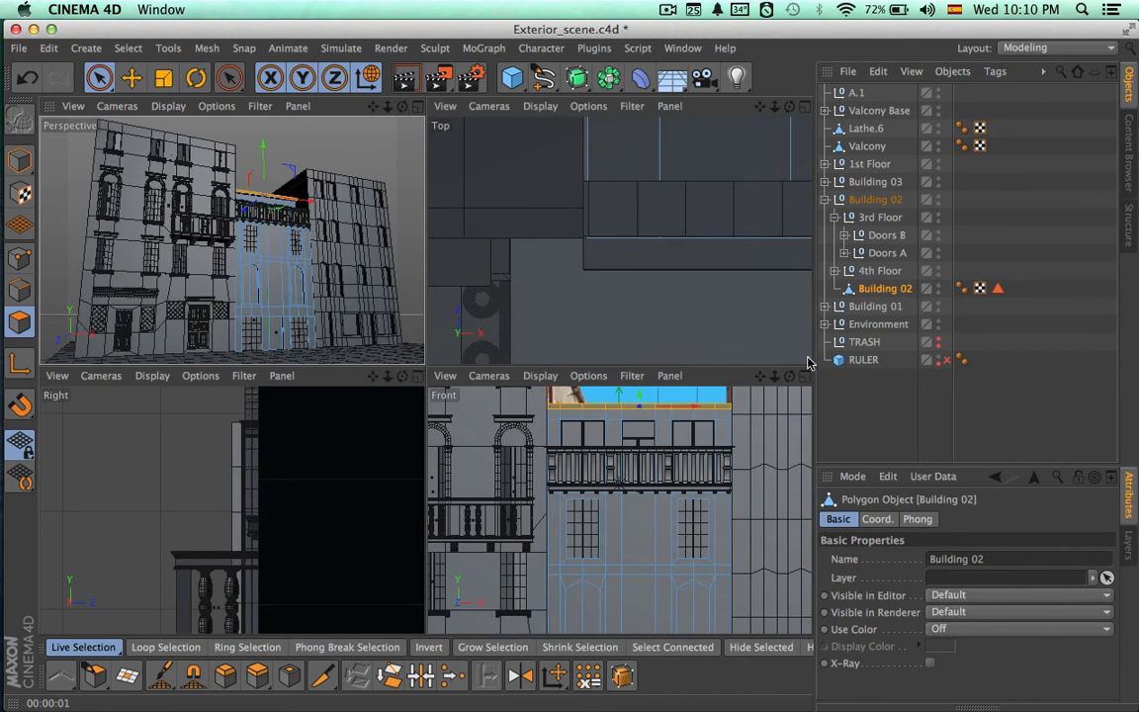
pyautogui.click(805, 377)
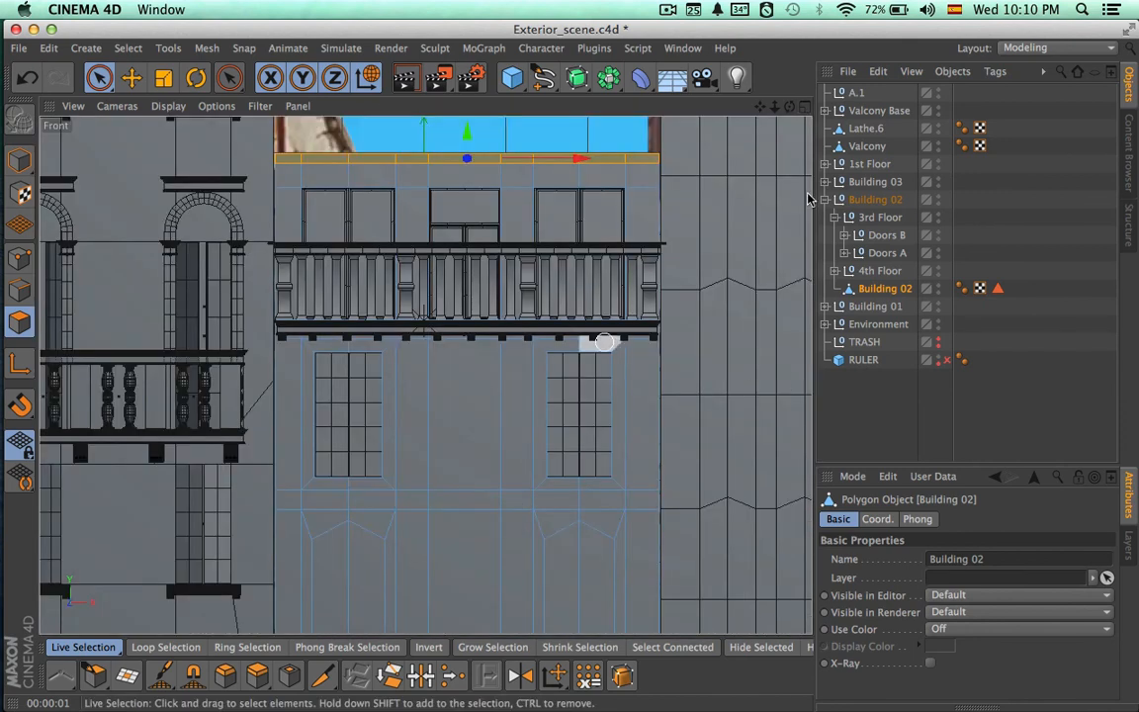
pyautogui.click(929, 664)
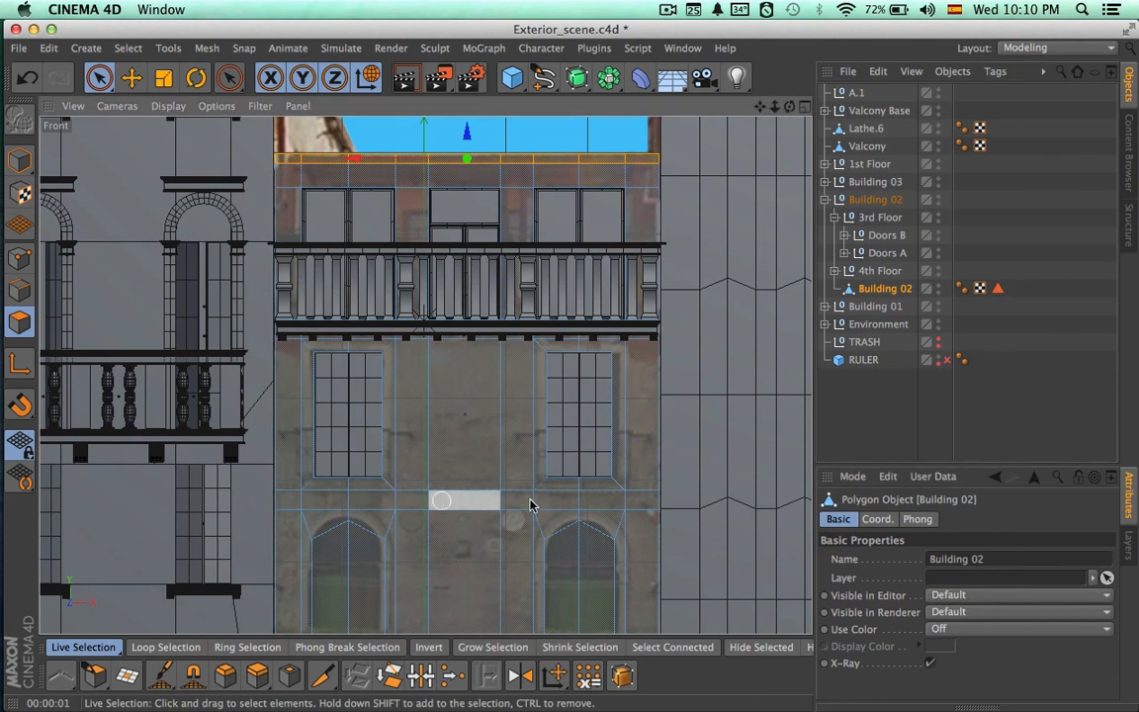
pyautogui.scroll(5, 613, 502)
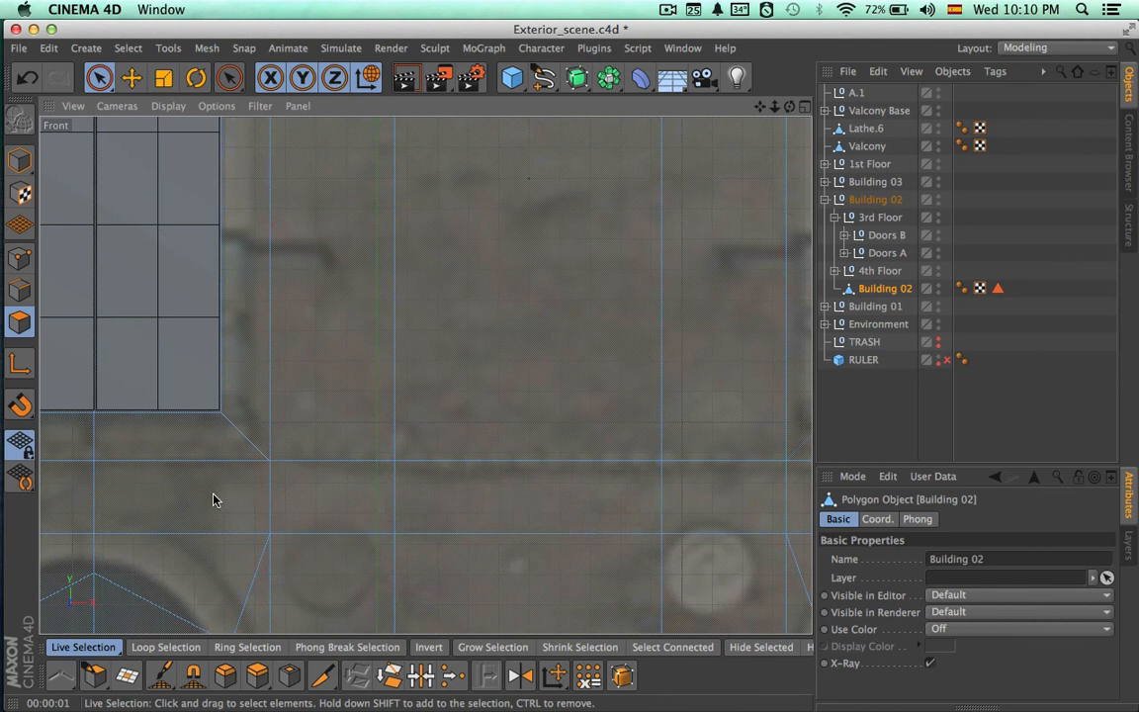
# - Lower the apex points of both arched openings in the Building 02 mesh until they align with the points at either side
pyautogui.keyDown('alt'); pyautogui.moveTo(209, 507); pyautogui.dragTo(437, 301, button='middle'); pyautogui.keyUp('alt')
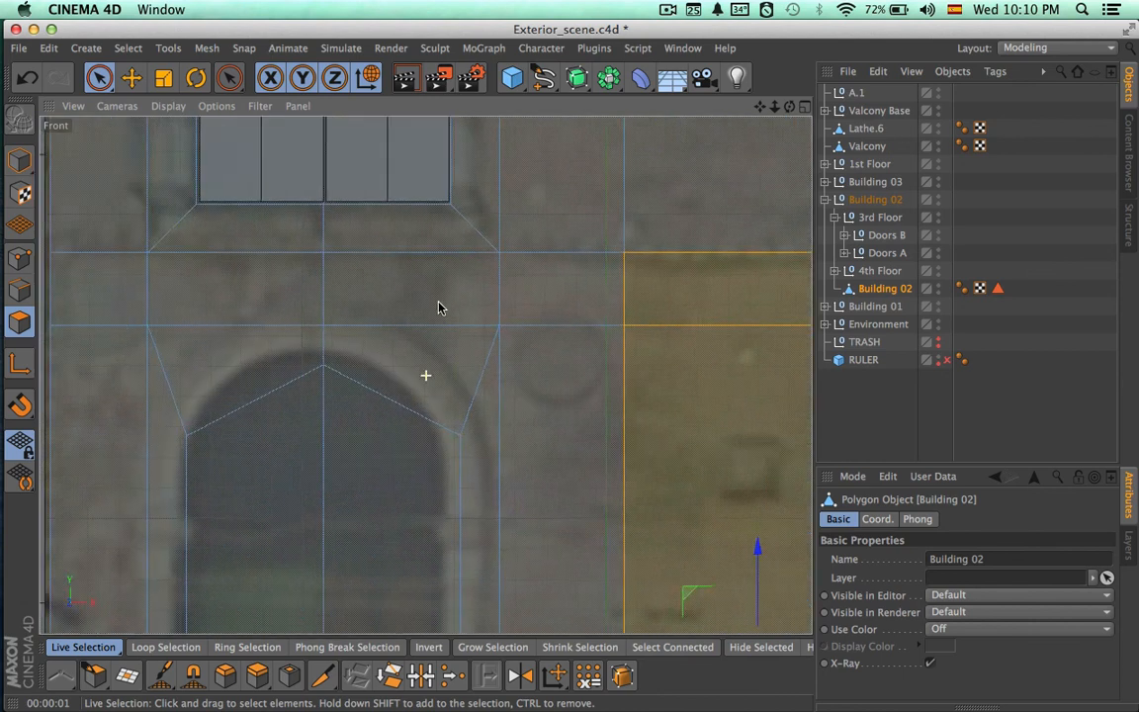
pyautogui.click(20, 258)
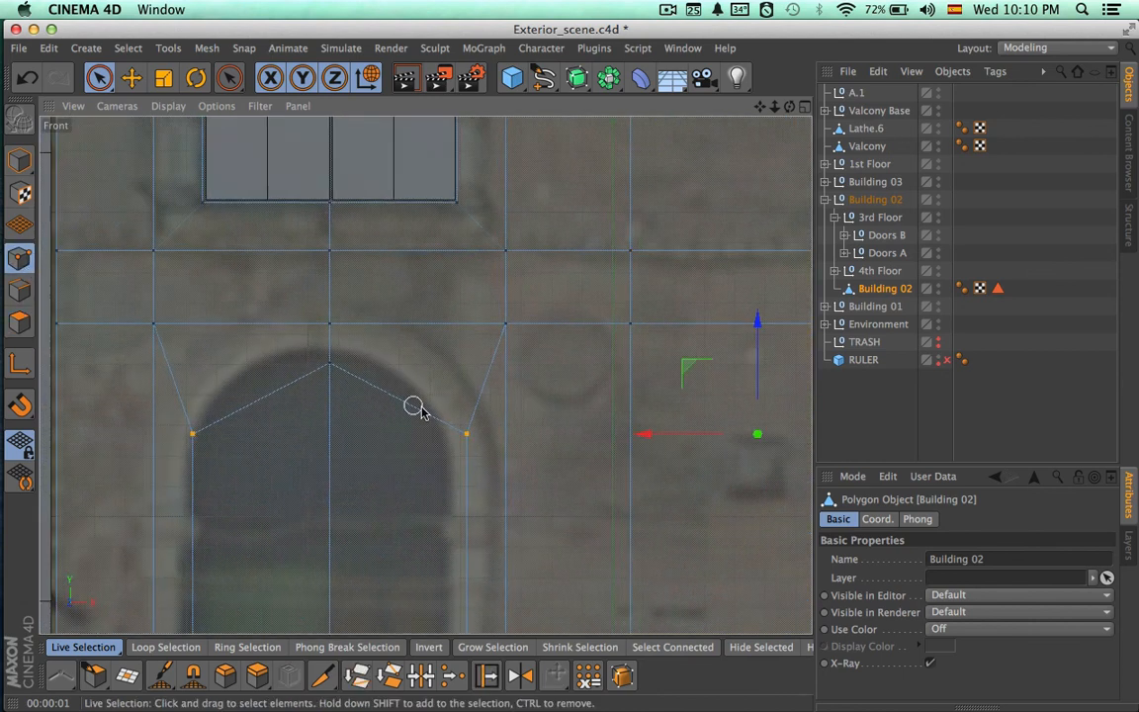
pyautogui.press('space')
pyautogui.press('space')
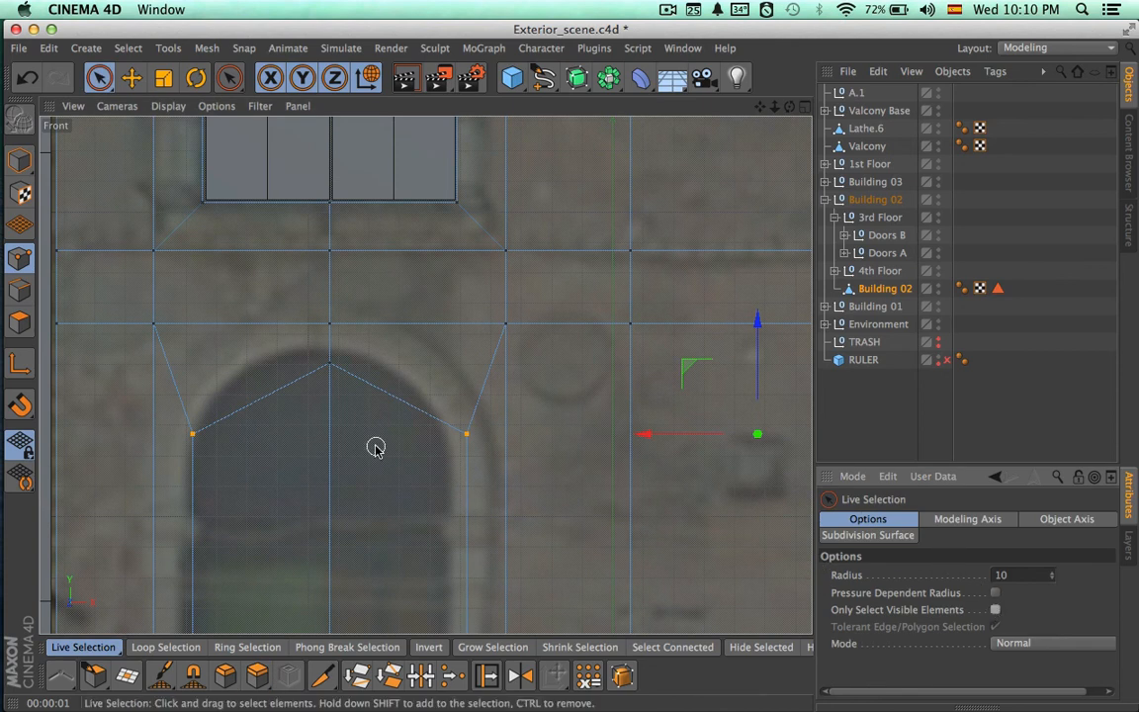
pyautogui.click(328, 372)
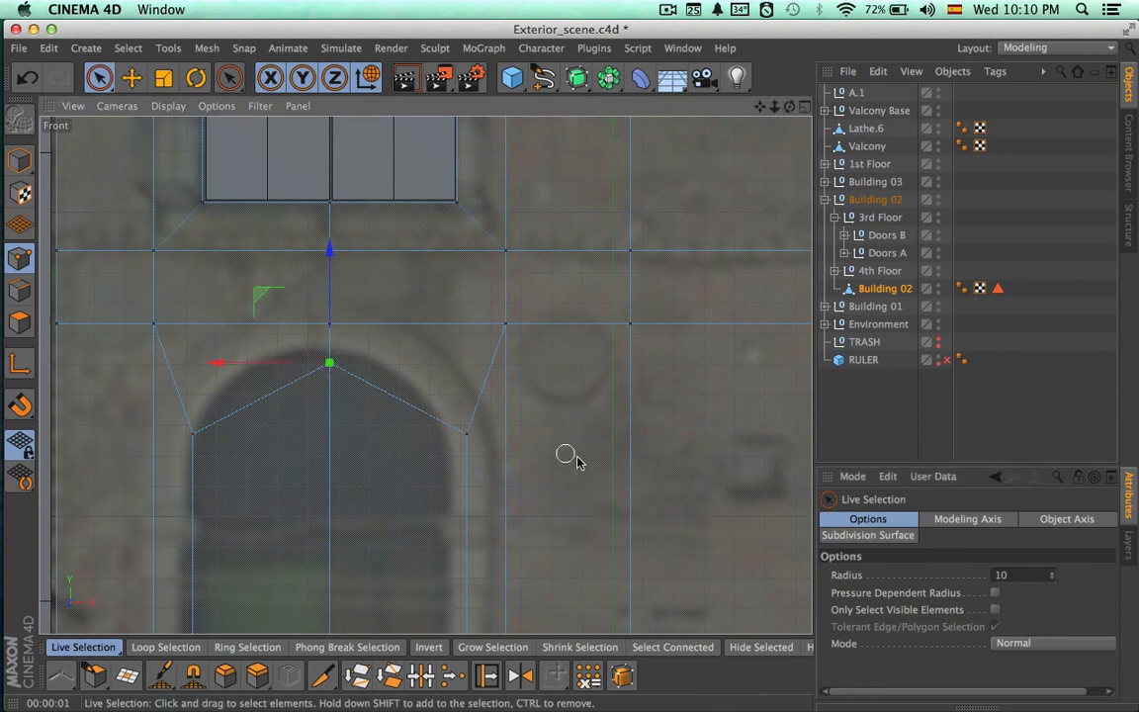
pyautogui.keyDown('alt'); pyautogui.moveTo(568, 460); pyautogui.dragTo(269, 436, button='middle'); pyautogui.keyUp('alt')
pyautogui.keyDown('alt'); pyautogui.moveTo(328, 377); pyautogui.dragTo(316, 395, button='middle'); pyautogui.keyUp('alt')
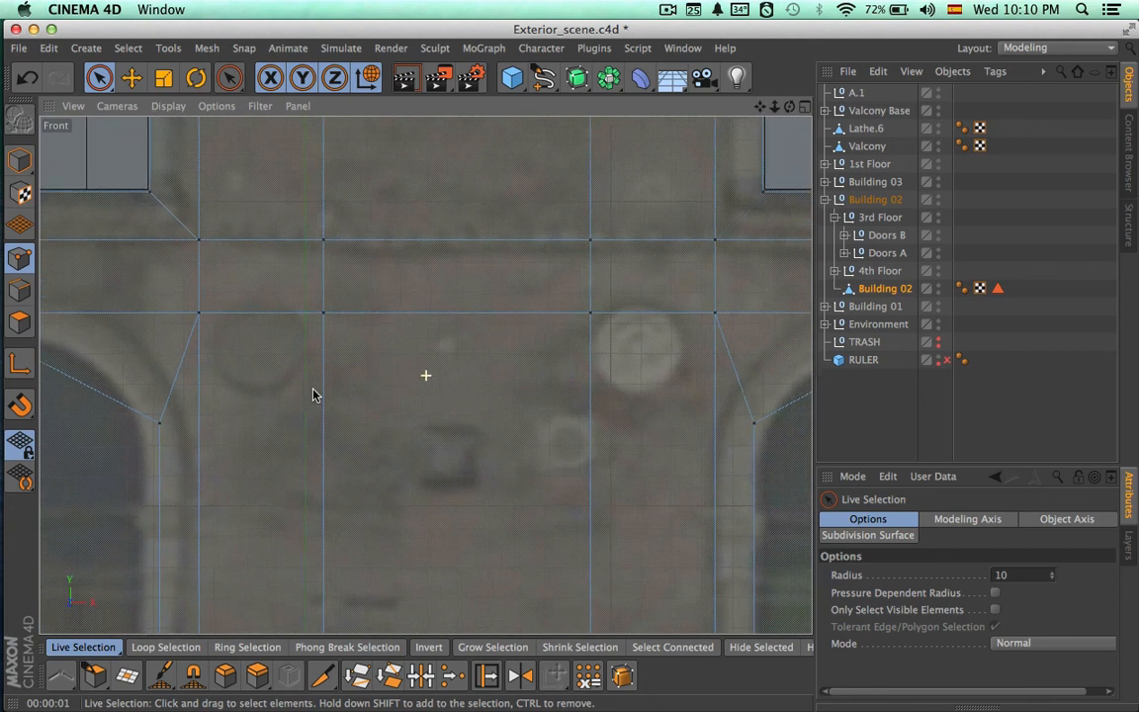
pyautogui.keyDown('alt'); pyautogui.moveTo(494, 465); pyautogui.dragTo(184, 430, button='middle'); pyautogui.keyUp('alt')
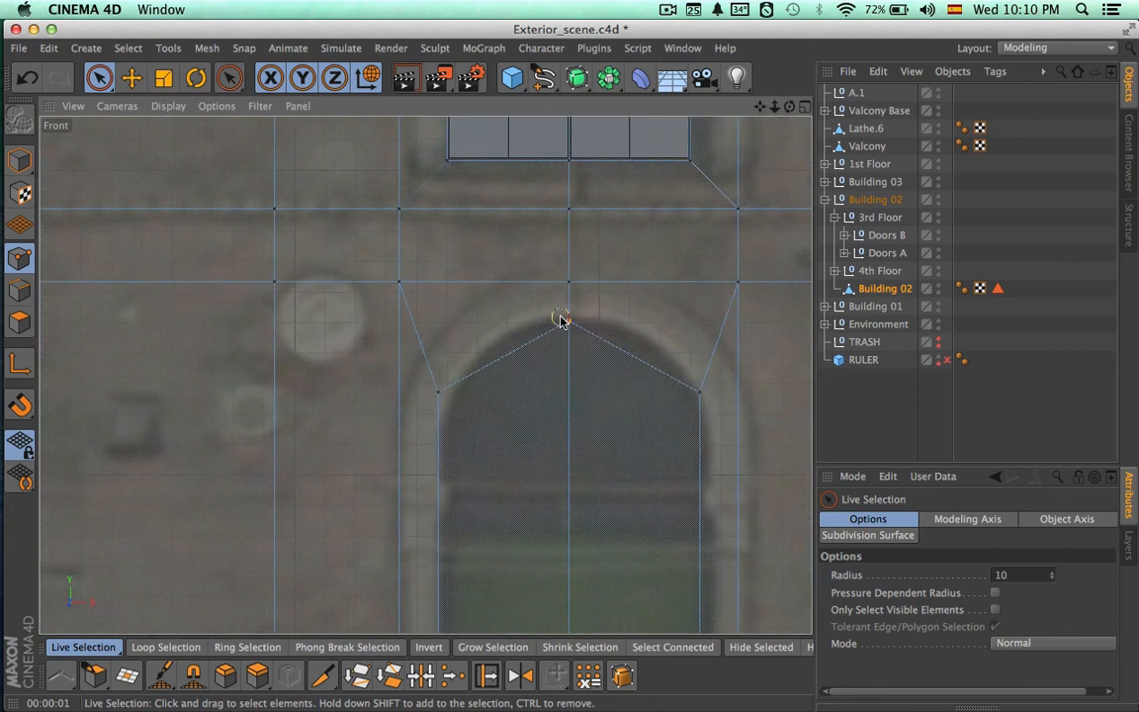
pyautogui.click(560, 321)
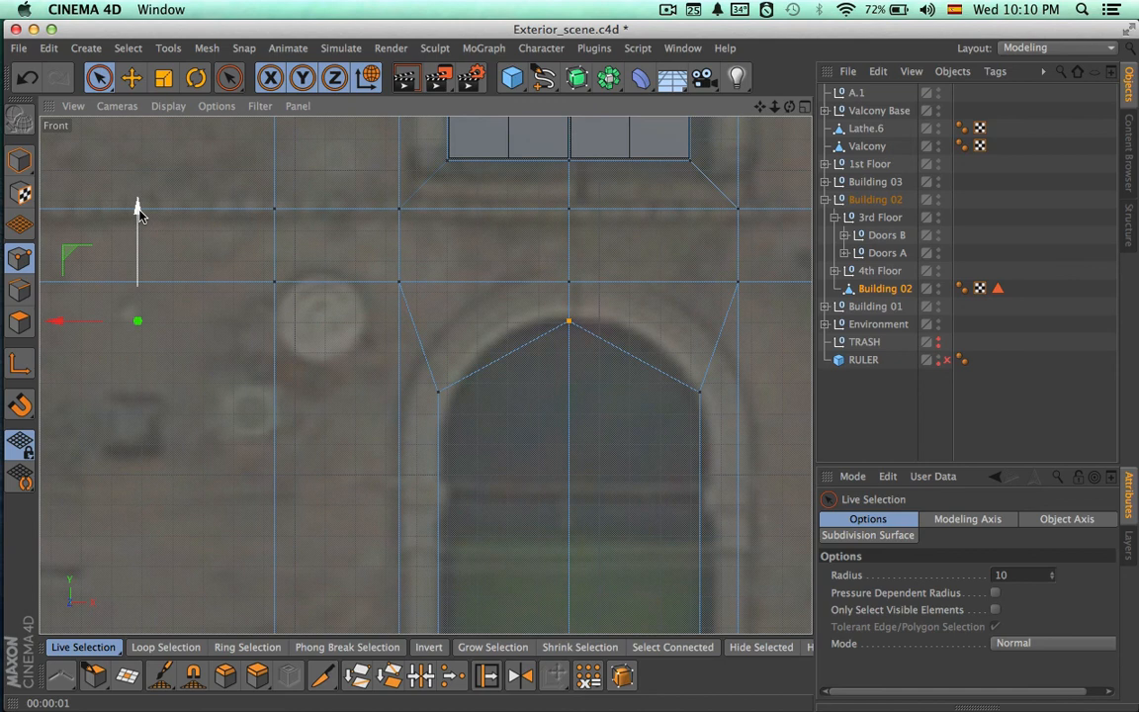
pyautogui.moveTo(138, 214); pyautogui.dragTo(138, 286)
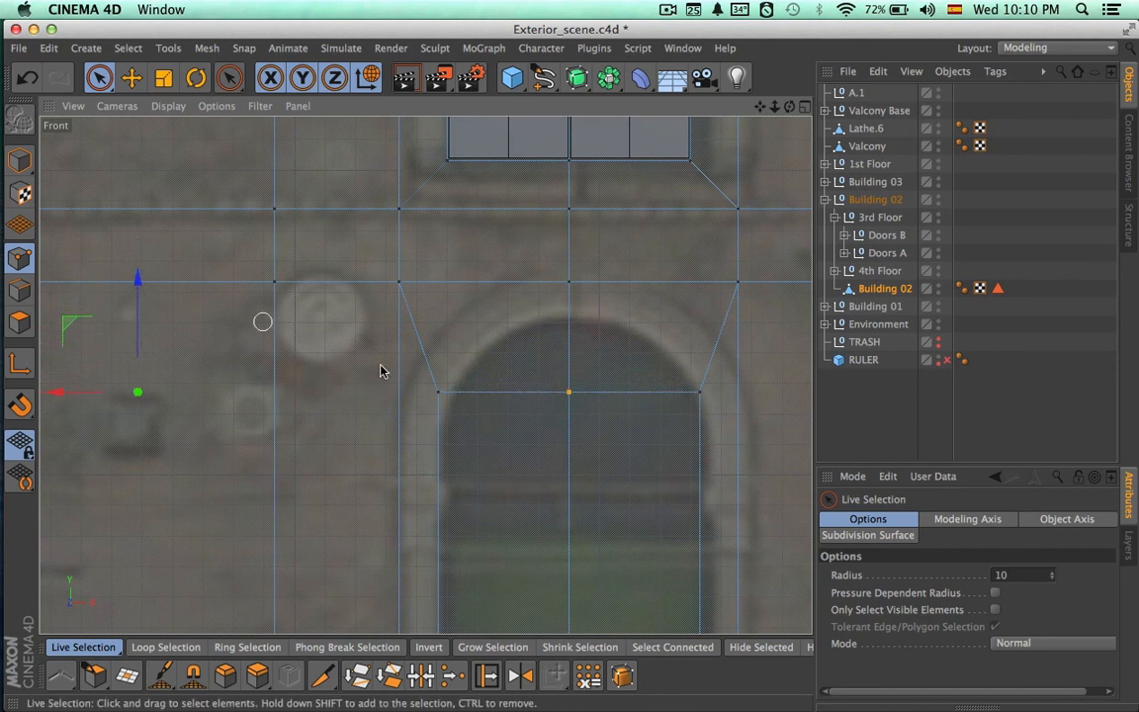
# - Select all six top points of the two arched openings and lower them toward the base of the arches in the reference photo
pyautogui.scroll(-5, 266, 373)
pyautogui.scroll(3, 374, 460)
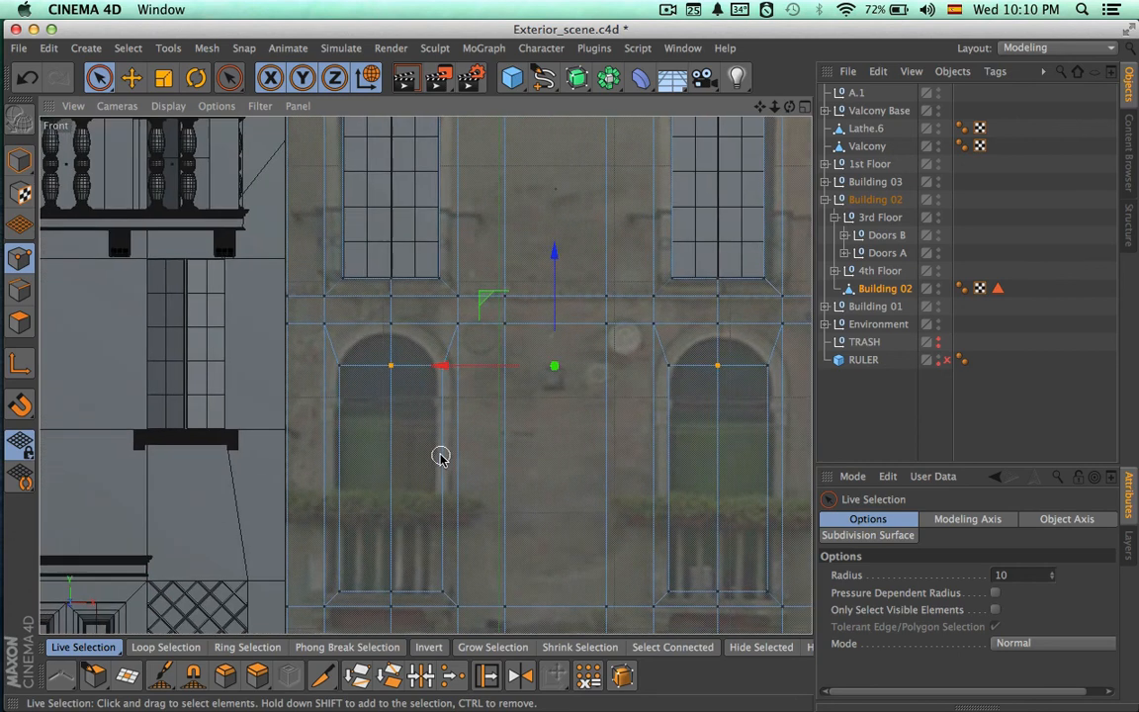
pyautogui.scroll(-2, 555, 455)
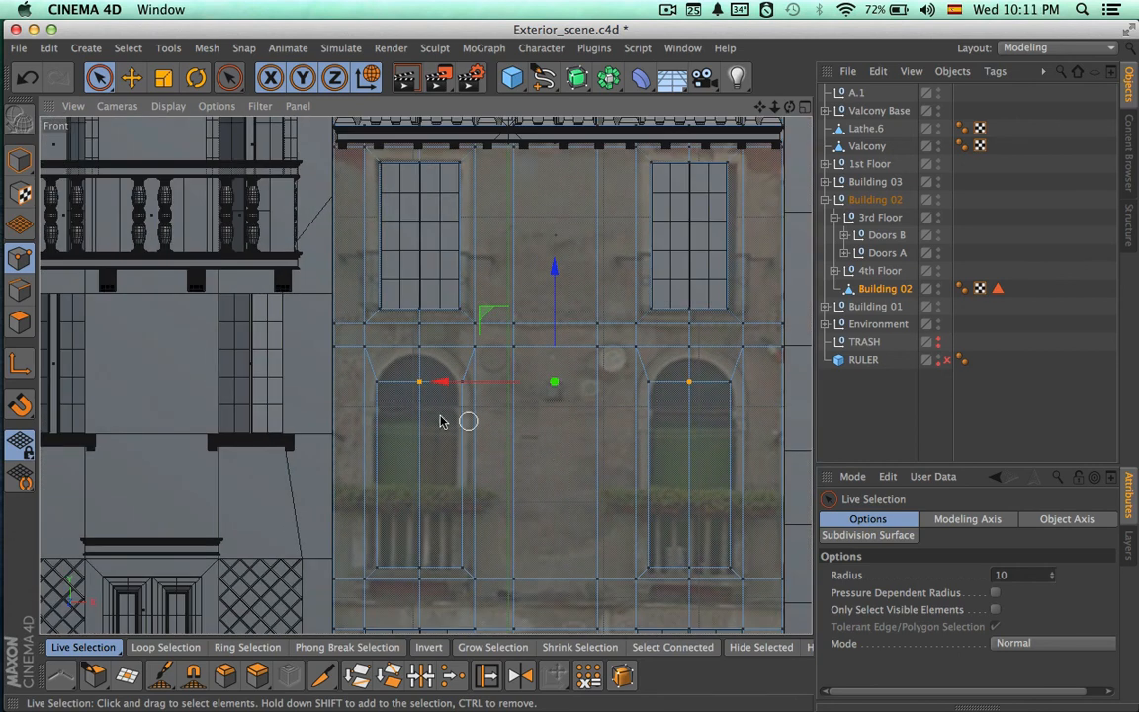
pyautogui.moveTo(378, 386); pyautogui.dragTo(469, 385)
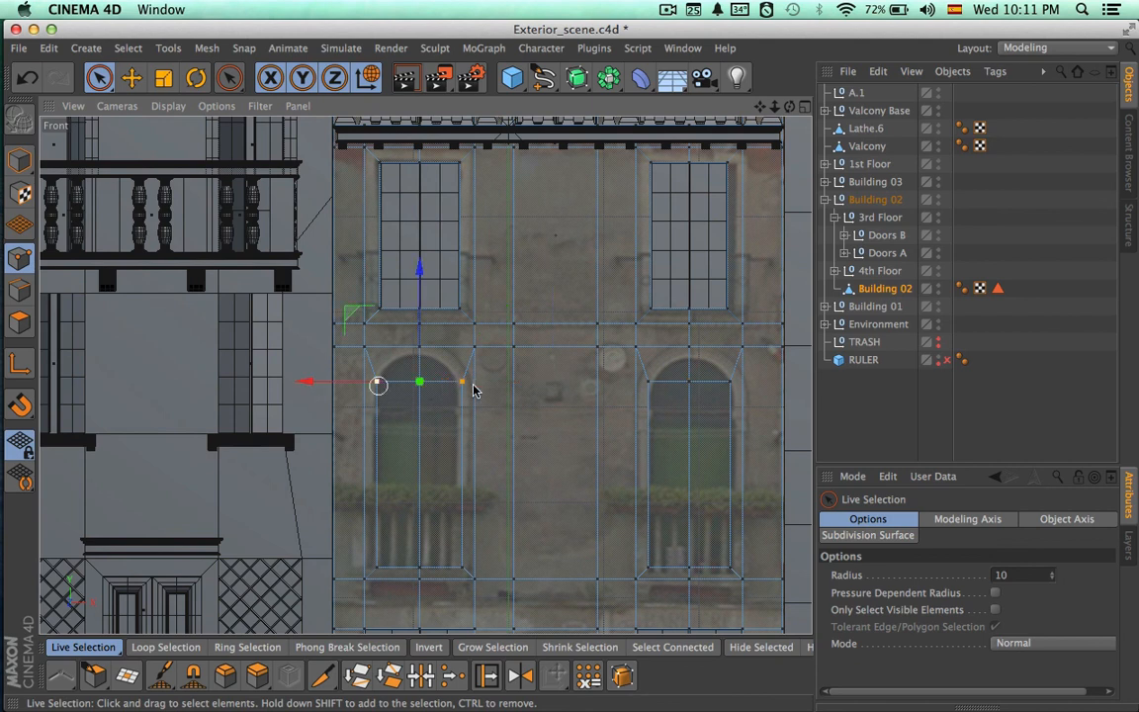
pyautogui.keyDown('shift'); pyautogui.moveTo(719, 385); pyautogui.dragTo(732, 388); pyautogui.keyUp('shift')
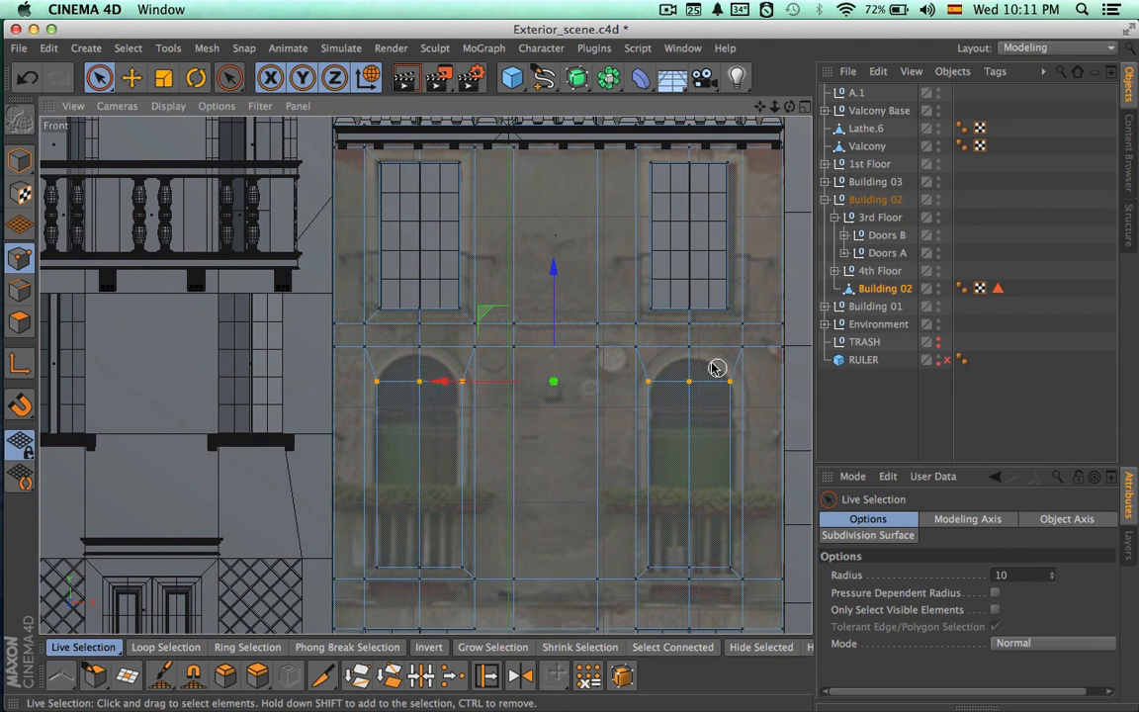
pyautogui.moveTo(554, 310); pyautogui.dragTo(555, 338)
pyautogui.scroll(5, 419, 375)
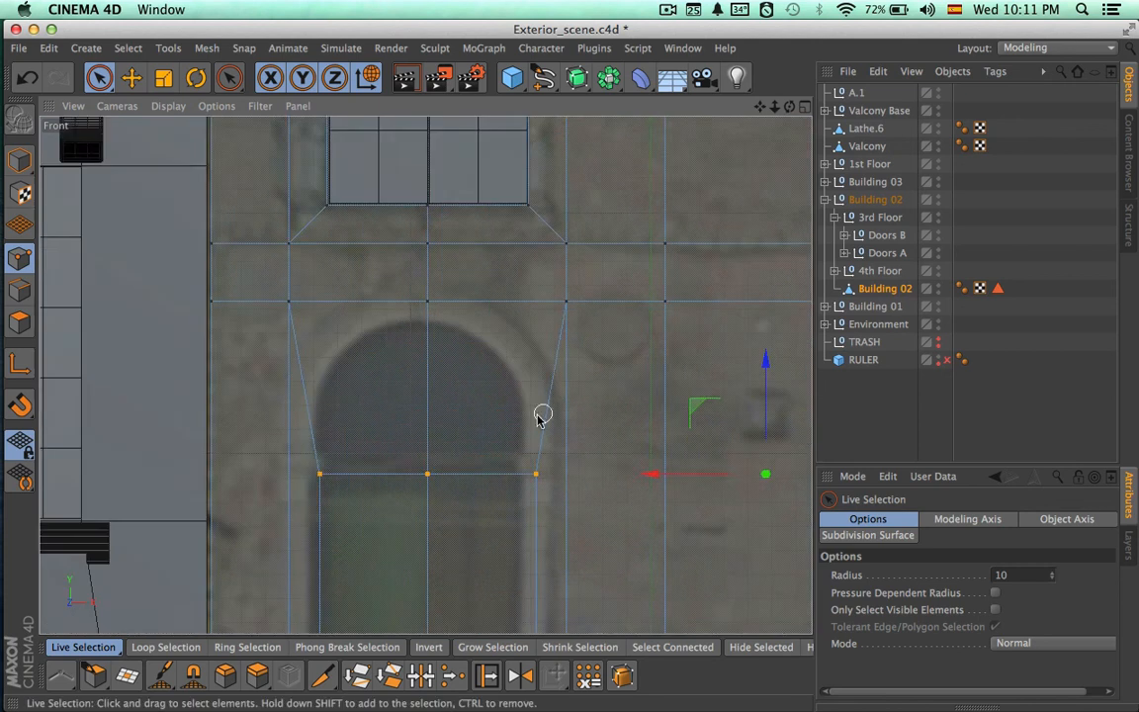
# - Fine-tune the height of the six selected points by raising them about 1.5 cm to match the reference photo
pyautogui.keyDown('alt'); pyautogui.moveTo(537, 415); pyautogui.dragTo(538, 348, button='middle'); pyautogui.keyUp('alt')
pyautogui.keyDown('alt'); pyautogui.moveTo(569, 377); pyautogui.dragTo(545, 375, button='right'); pyautogui.keyUp('alt')
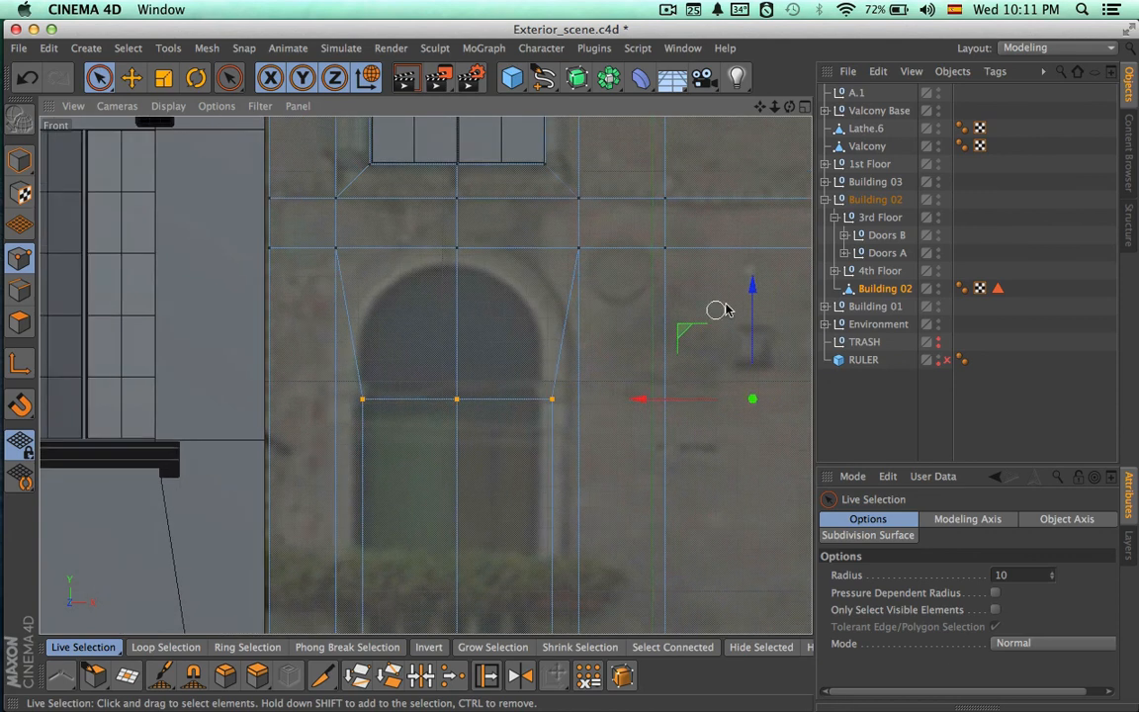
pyautogui.keyDown('alt'); pyautogui.moveTo(636, 345); pyautogui.dragTo(474, 335, button='middle'); pyautogui.keyUp('alt')
pyautogui.keyDown('alt'); pyautogui.moveTo(577, 410); pyautogui.dragTo(460, 394, button='right'); pyautogui.keyUp('alt')
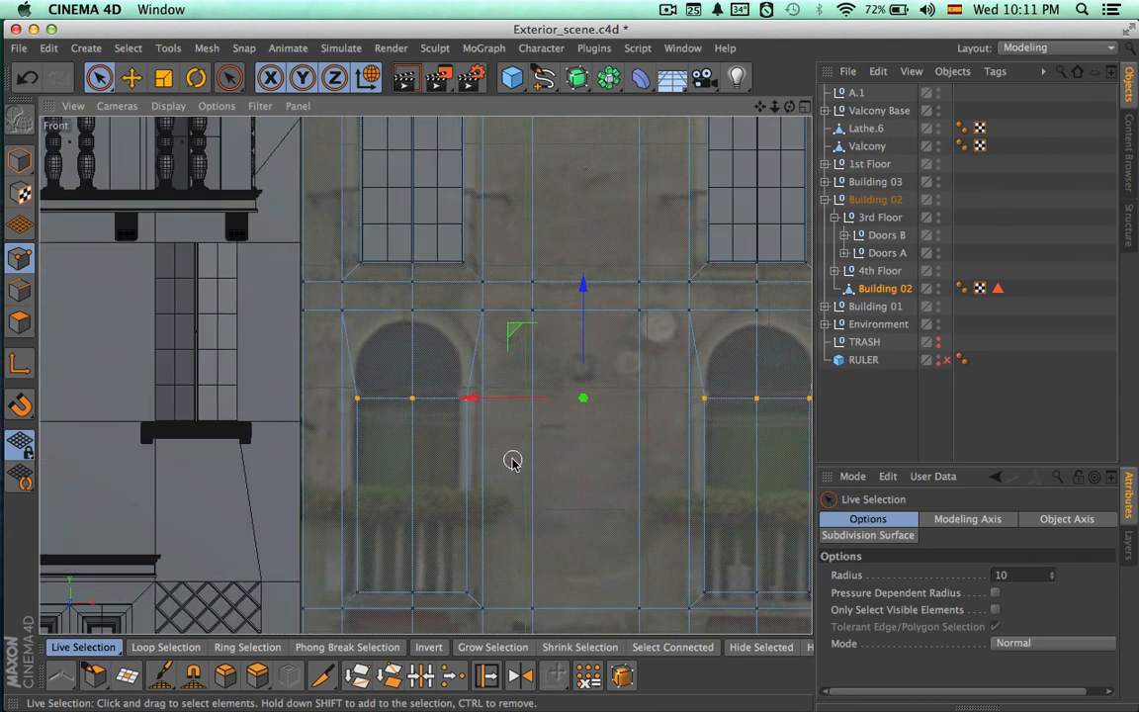
pyautogui.keyDown('alt'); pyautogui.moveTo(512, 460); pyautogui.dragTo(455, 427, button='middle'); pyautogui.keyUp('alt')
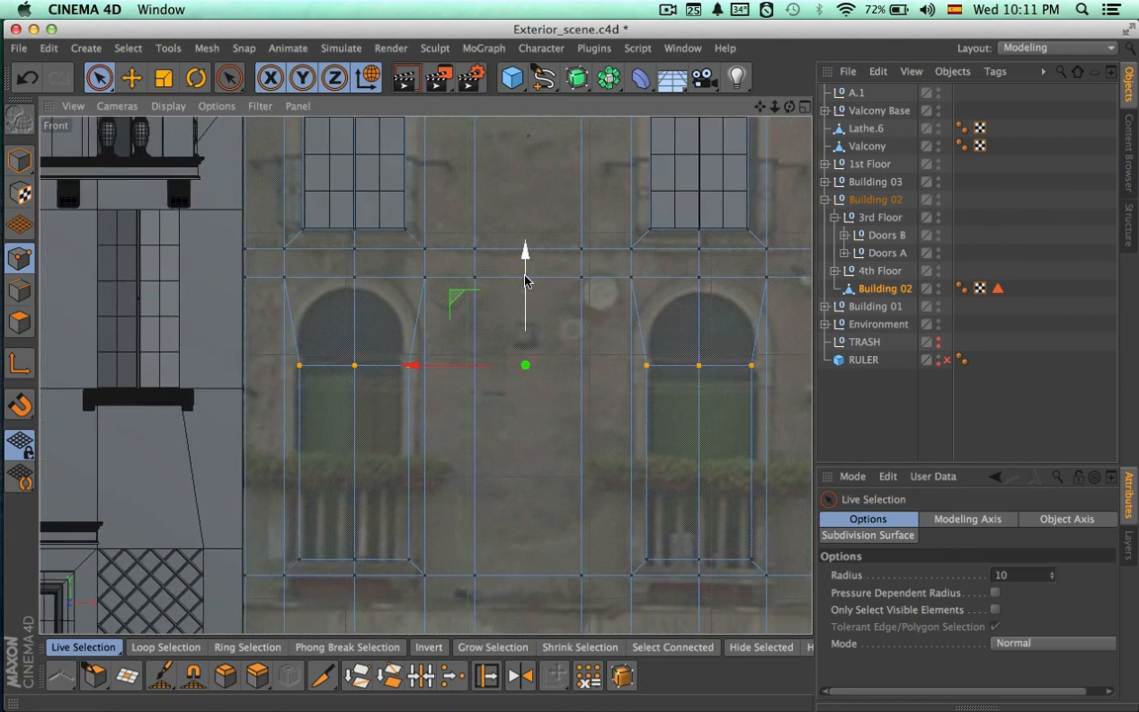
pyautogui.moveTo(521, 254); pyautogui.dragTo(526, 277)
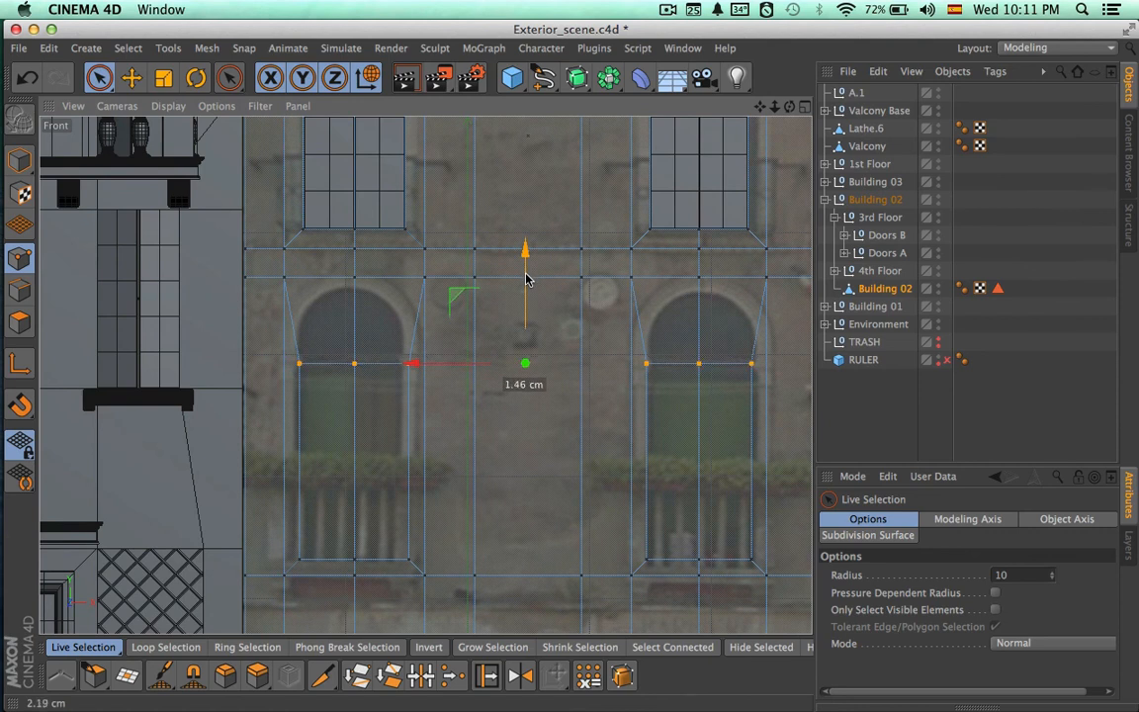
# - Duplicate the 3rd Floor group inside Building 02 and rename the copy 2nd Floor
pyautogui.keyDown('alt'); pyautogui.moveTo(561, 374); pyautogui.dragTo(482, 366, button='right'); pyautogui.keyUp('alt')
pyautogui.keyDown('alt'); pyautogui.moveTo(480, 248); pyautogui.dragTo(448, 320, button='middle'); pyautogui.keyUp('alt')
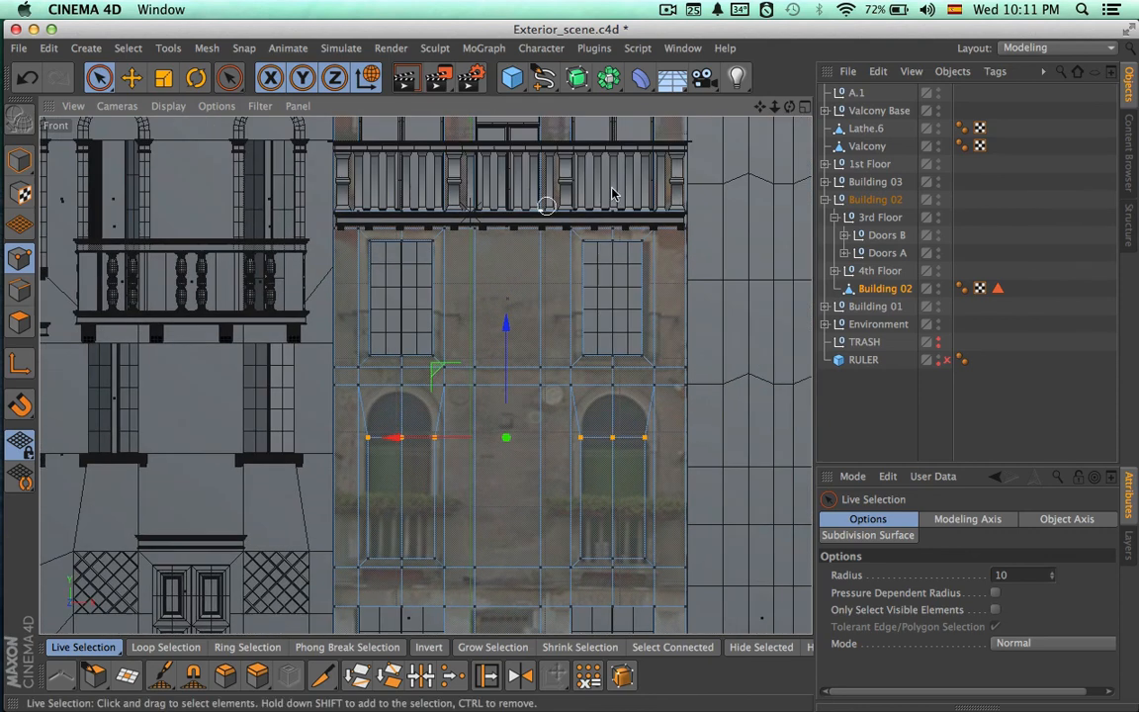
pyautogui.click(883, 235)
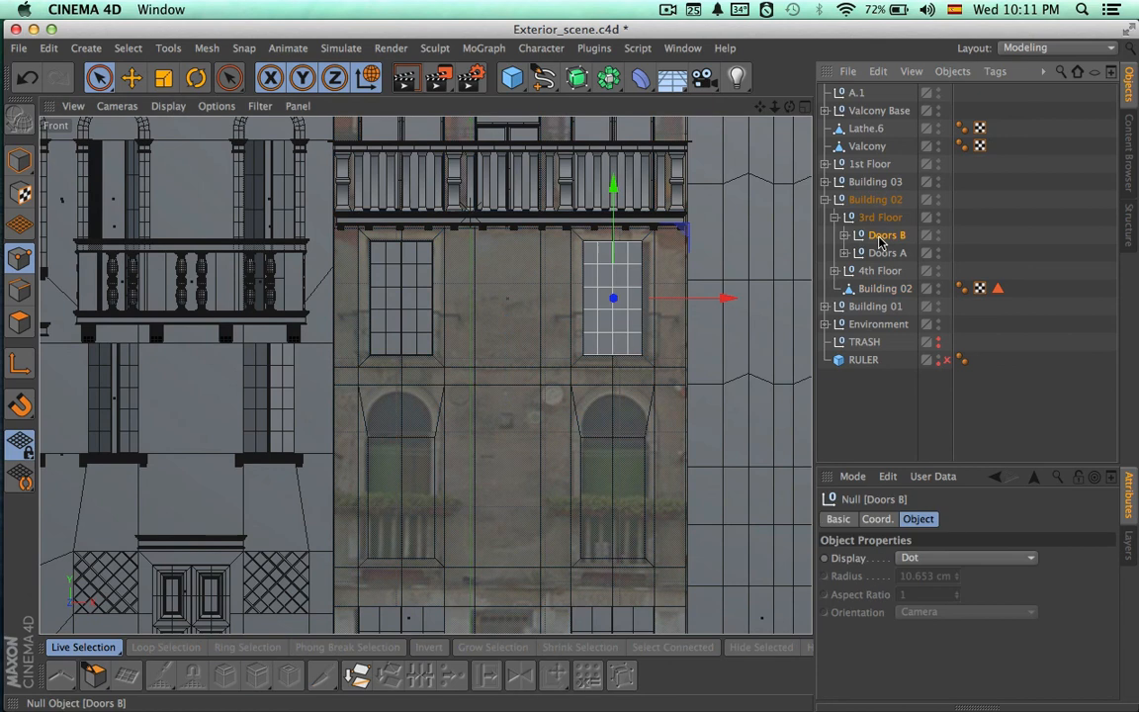
pyautogui.click(836, 218)
pyautogui.click(884, 220)
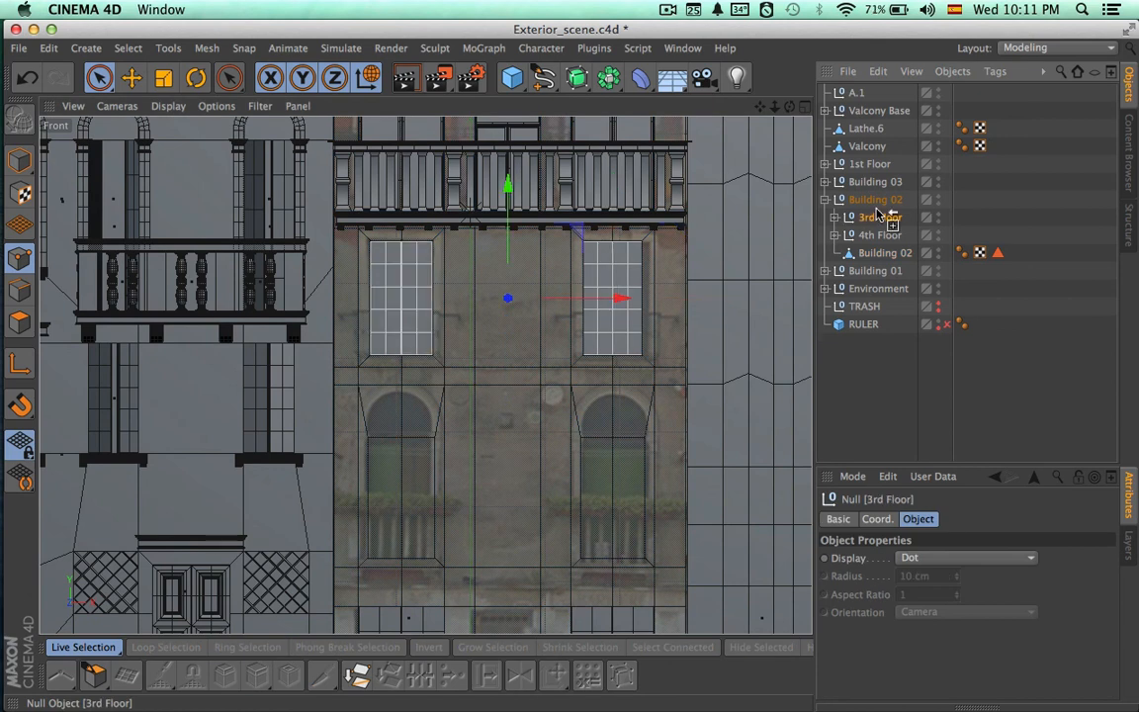
pyautogui.keyDown('ctrl'); pyautogui.moveTo(878, 213); pyautogui.dragTo(878, 217); pyautogui.keyUp('ctrl')
pyautogui.doubleClick(877, 218)
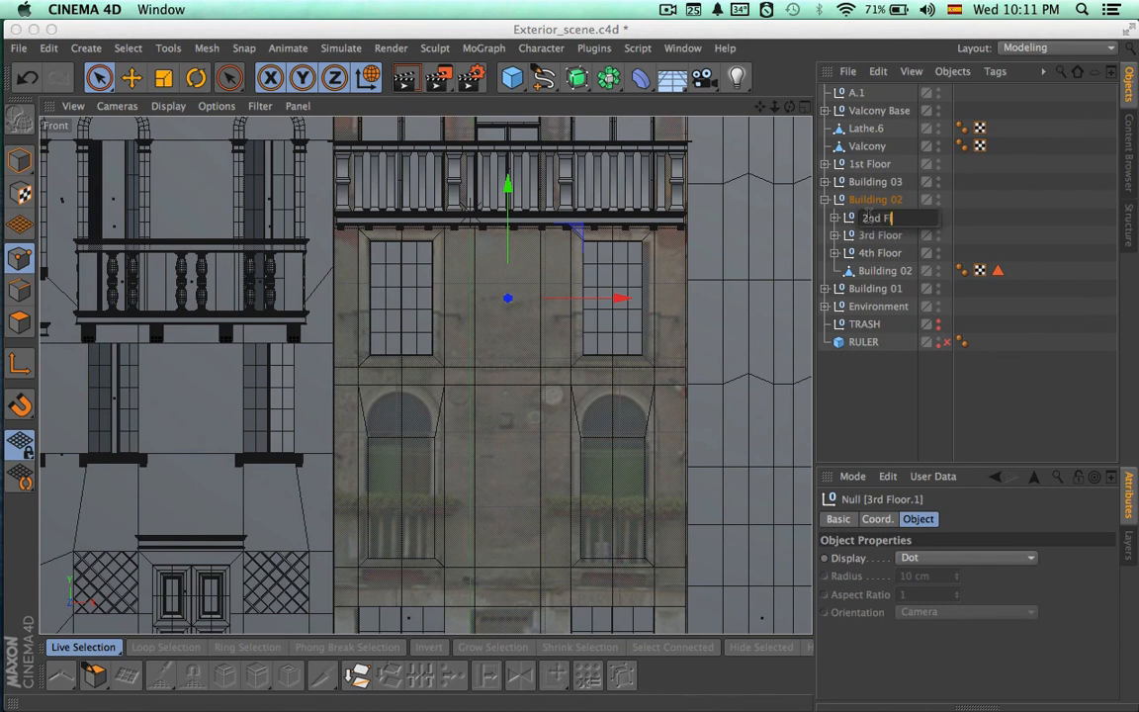
pyautogui.press('Return')
# - Move Doors B and Doors A of the 2nd Floor group straight down into the two lower window openings
pyautogui.click(835, 218)
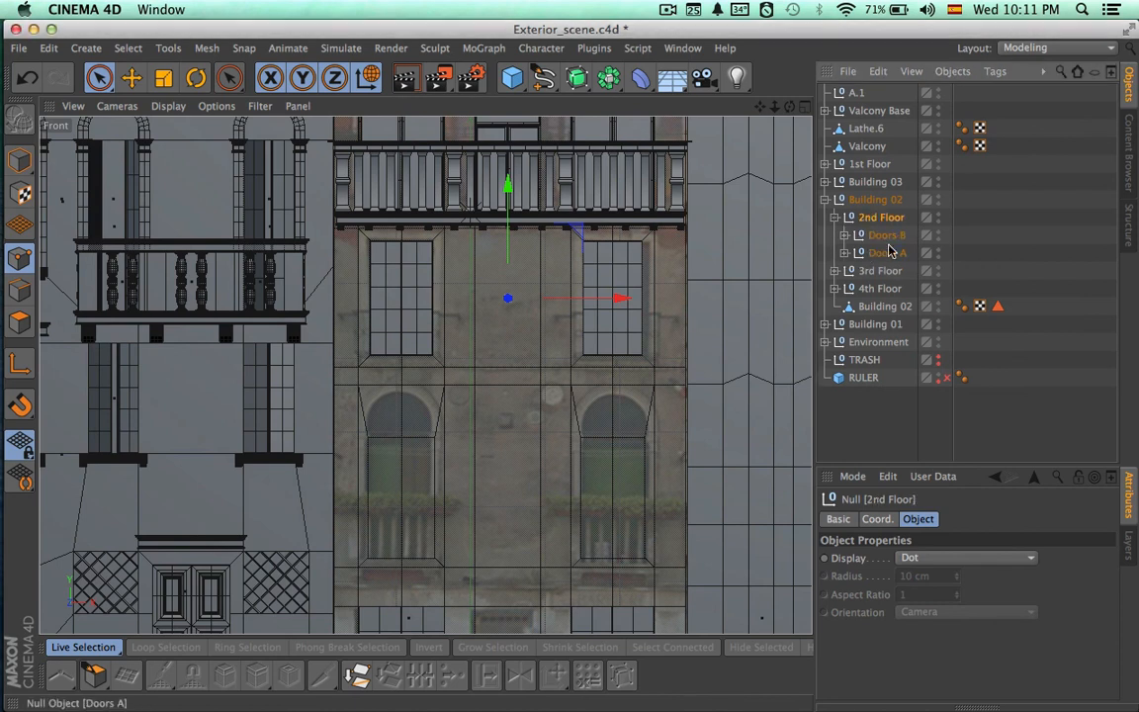
pyautogui.click(887, 235)
pyautogui.keyDown('shift'); pyautogui.click(887, 253); pyautogui.keyUp('shift')
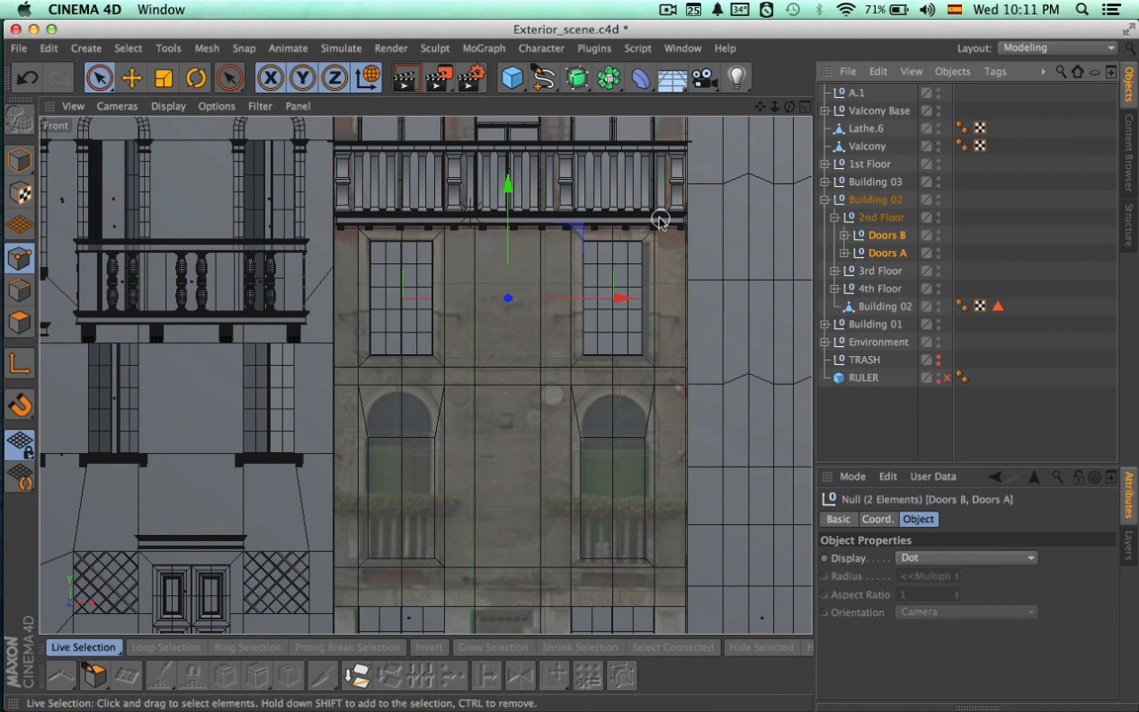
pyautogui.moveTo(508, 214); pyautogui.dragTo(522, 418)
pyautogui.scroll(5, 523, 419)
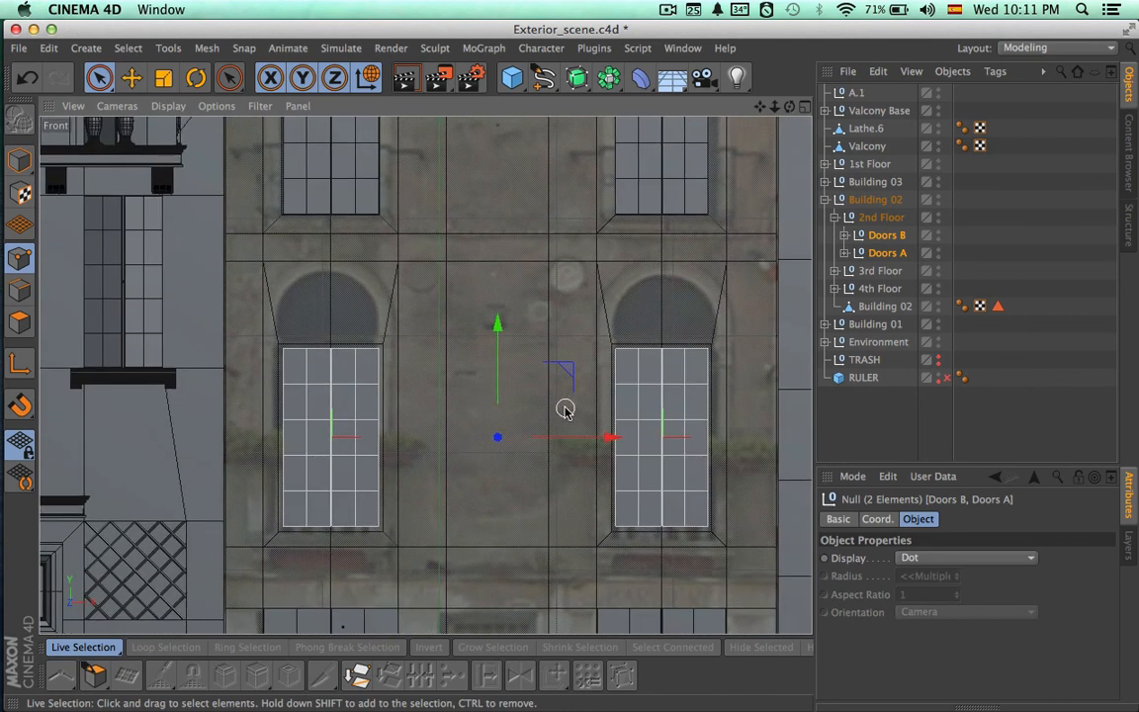
# - Scale both 2nd Floor door sets vertically to fit the opening height and nudge them along Y to centre them
pyautogui.press('t')
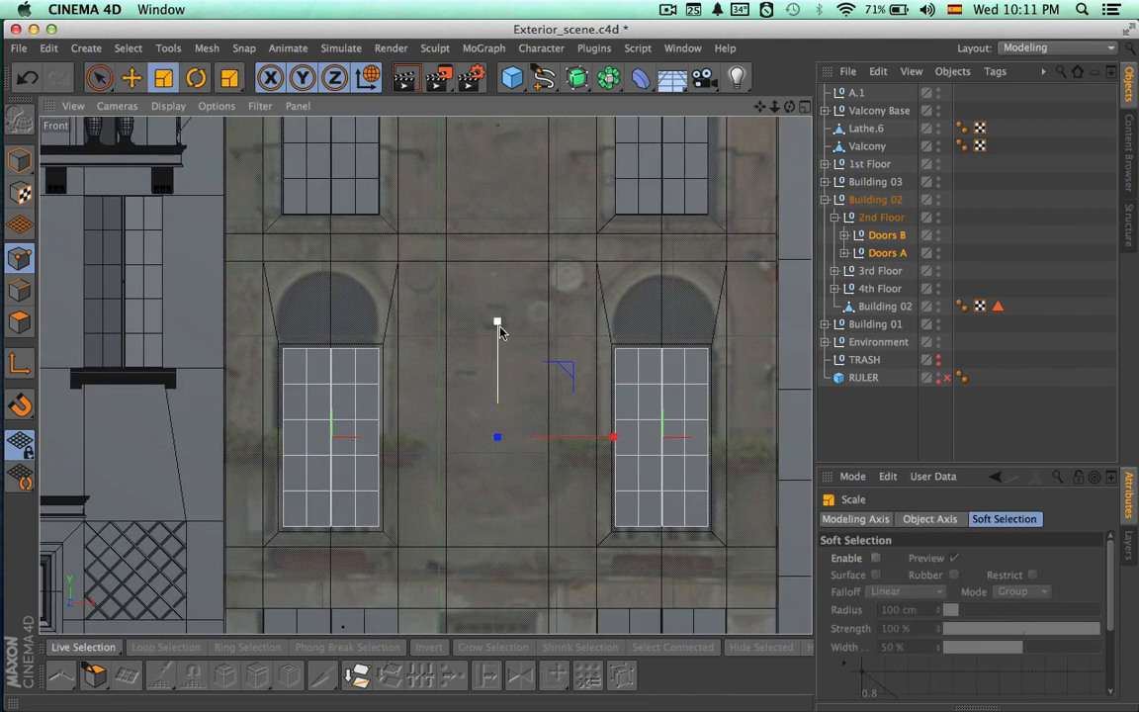
pyautogui.moveTo(500, 330); pyautogui.dragTo(498, 336)
pyautogui.keyDown('alt'); pyautogui.moveTo(530, 466); pyautogui.dragTo(493, 431, button='middle'); pyautogui.keyUp('alt')
pyautogui.keyDown('alt'); pyautogui.moveTo(500, 435); pyautogui.dragTo(513, 413, button='right'); pyautogui.keyUp('alt')
pyautogui.press('space')
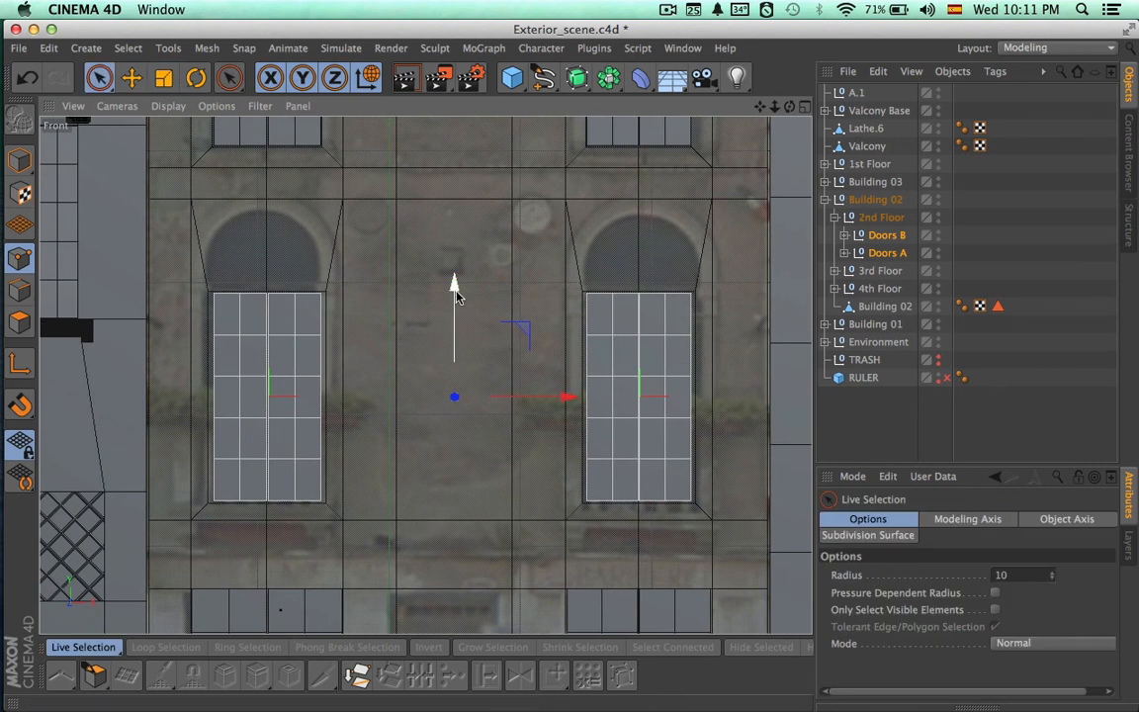
pyautogui.moveTo(456, 296); pyautogui.dragTo(456, 297)
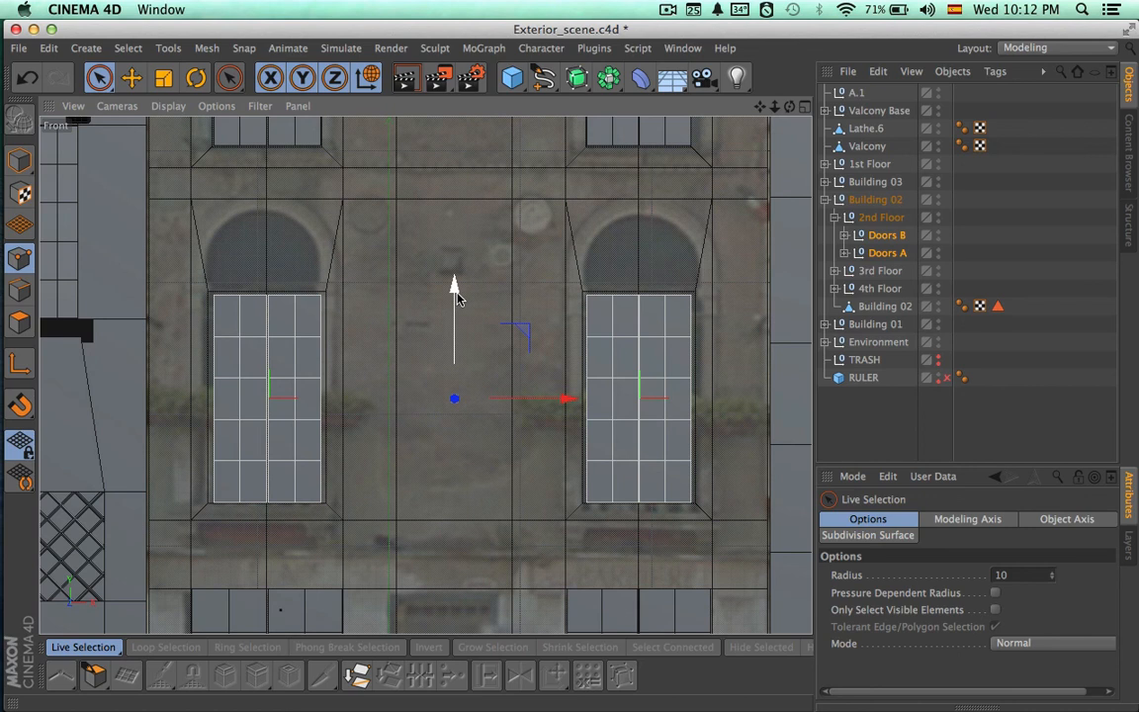
pyautogui.moveTo(456, 296); pyautogui.dragTo(455, 293)
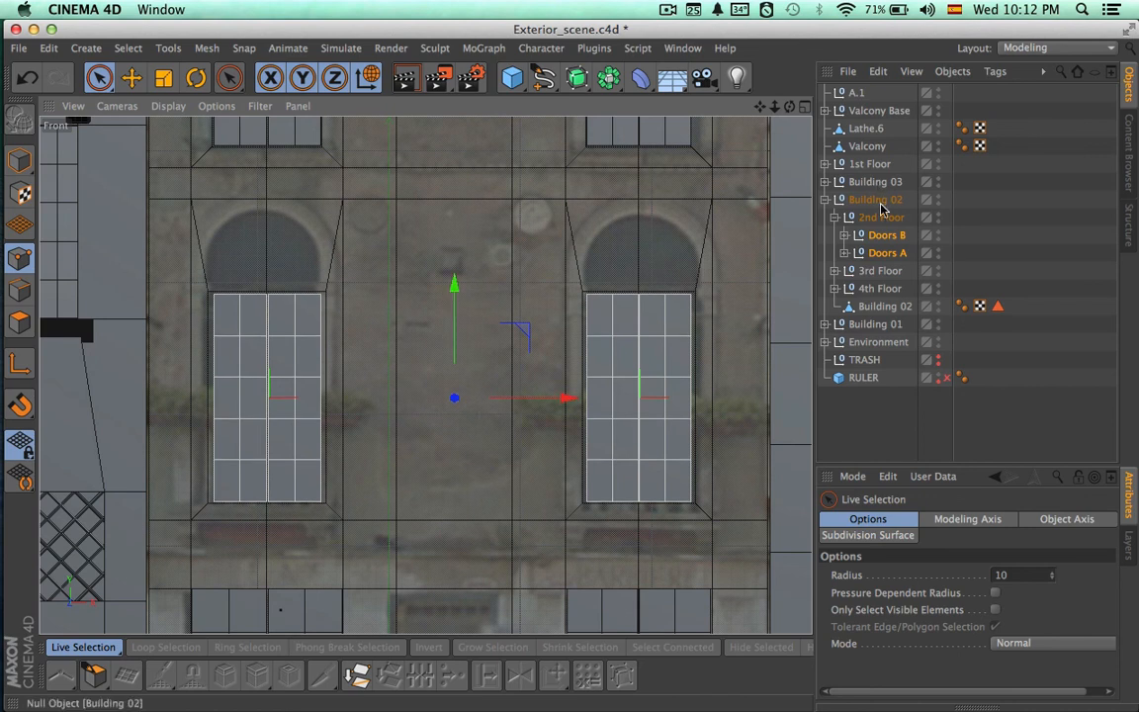
# - Widen Doors B and Doors A individually along X to fill their openings, and collapse and select the 2nd Floor group
pyautogui.click(886, 238)
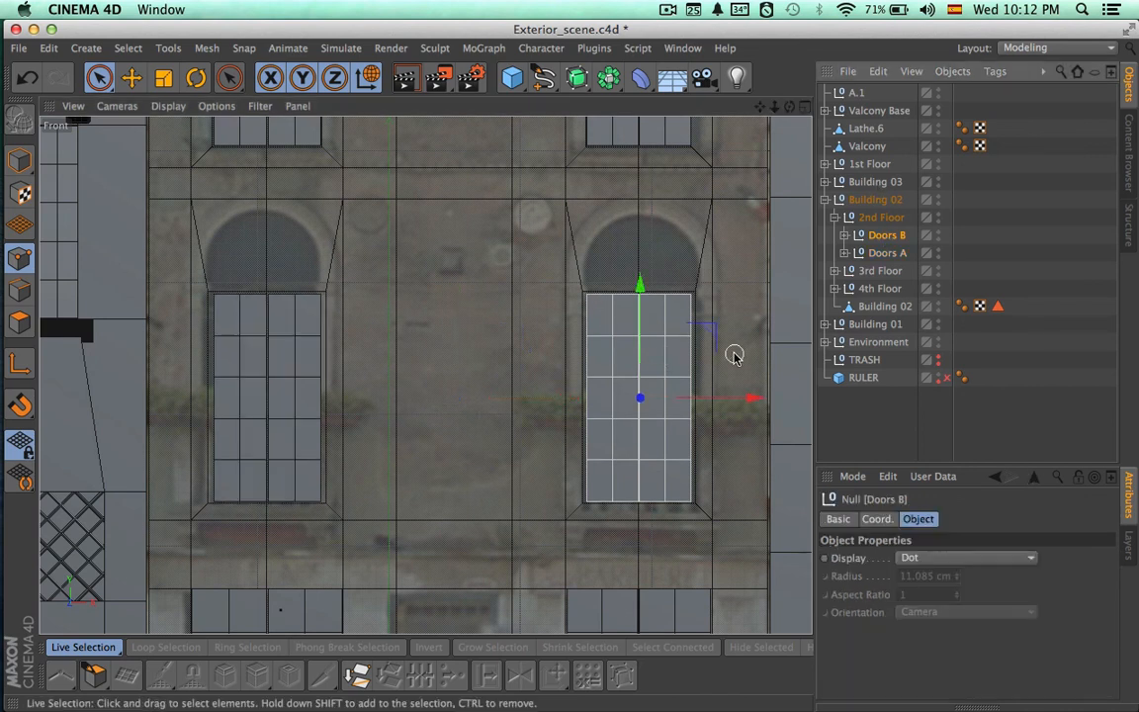
pyautogui.press('t')
pyautogui.moveTo(746, 398); pyautogui.dragTo(751, 397)
pyautogui.click(876, 253)
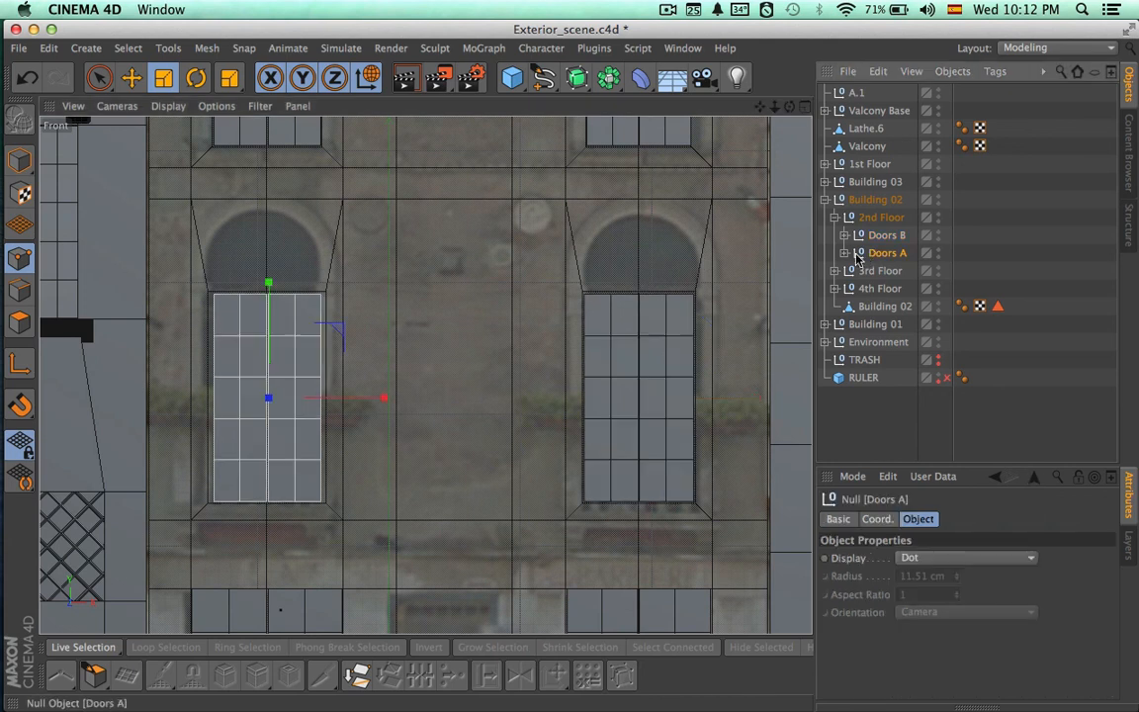
pyautogui.moveTo(384, 398); pyautogui.dragTo(381, 399)
pyautogui.press('space')
pyautogui.keyDown('alt'); pyautogui.moveTo(469, 377); pyautogui.dragTo(576, 382, button='middle'); pyautogui.keyUp('alt')
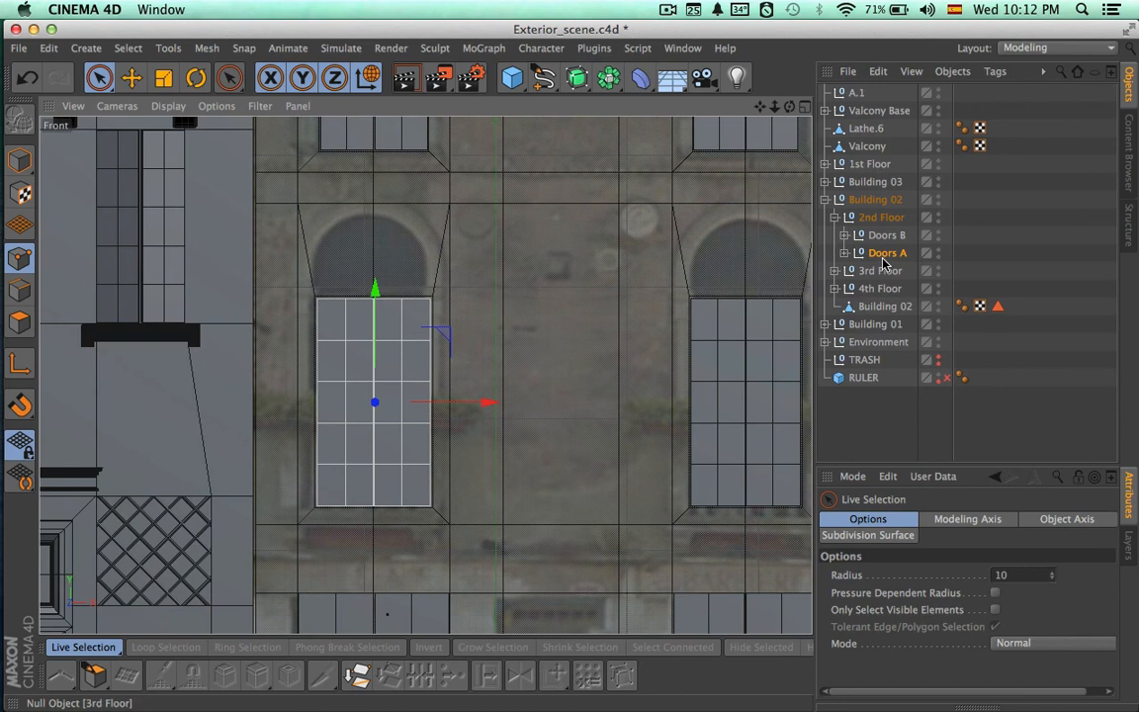
pyautogui.click(839, 219)
pyautogui.click(869, 218)
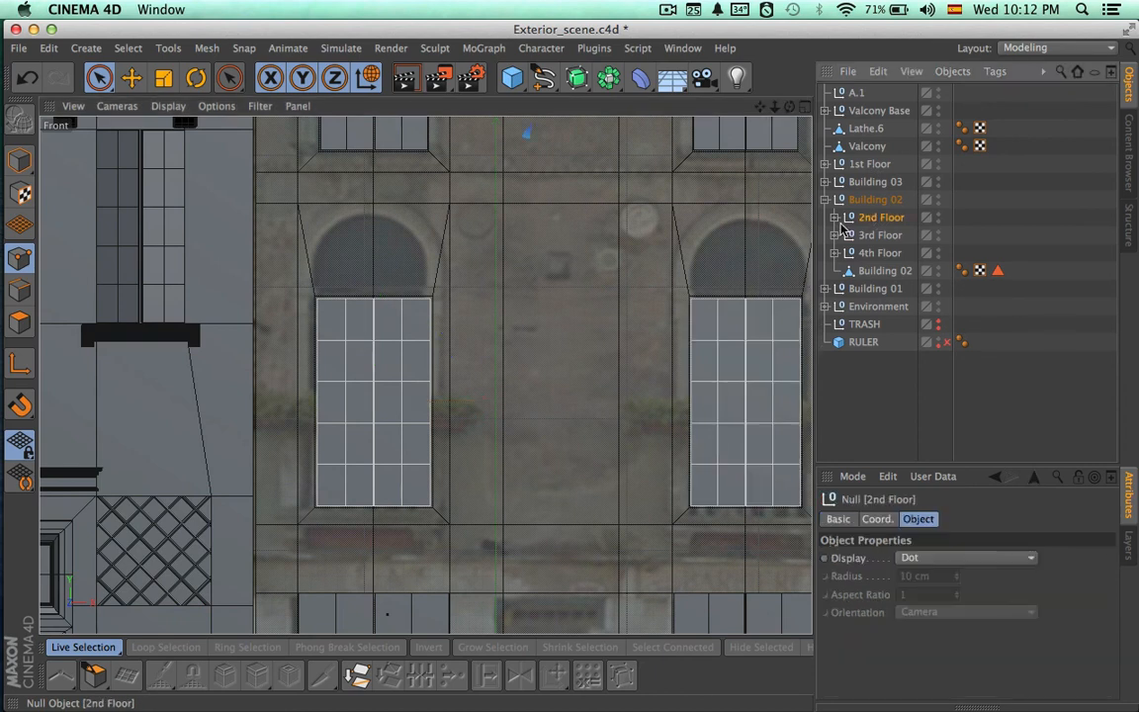
# - Expand the 3rd Floor group inside Building 01 to access its arched window frame groups
pyautogui.keyDown('alt'); pyautogui.moveTo(730, 254); pyautogui.dragTo(672, 273, button='right'); pyautogui.keyUp('alt')
pyautogui.keyDown('alt'); pyautogui.moveTo(672, 274); pyautogui.dragTo(683, 480, button='middle'); pyautogui.keyUp('alt')
pyautogui.scroll(-3, 681, 477)
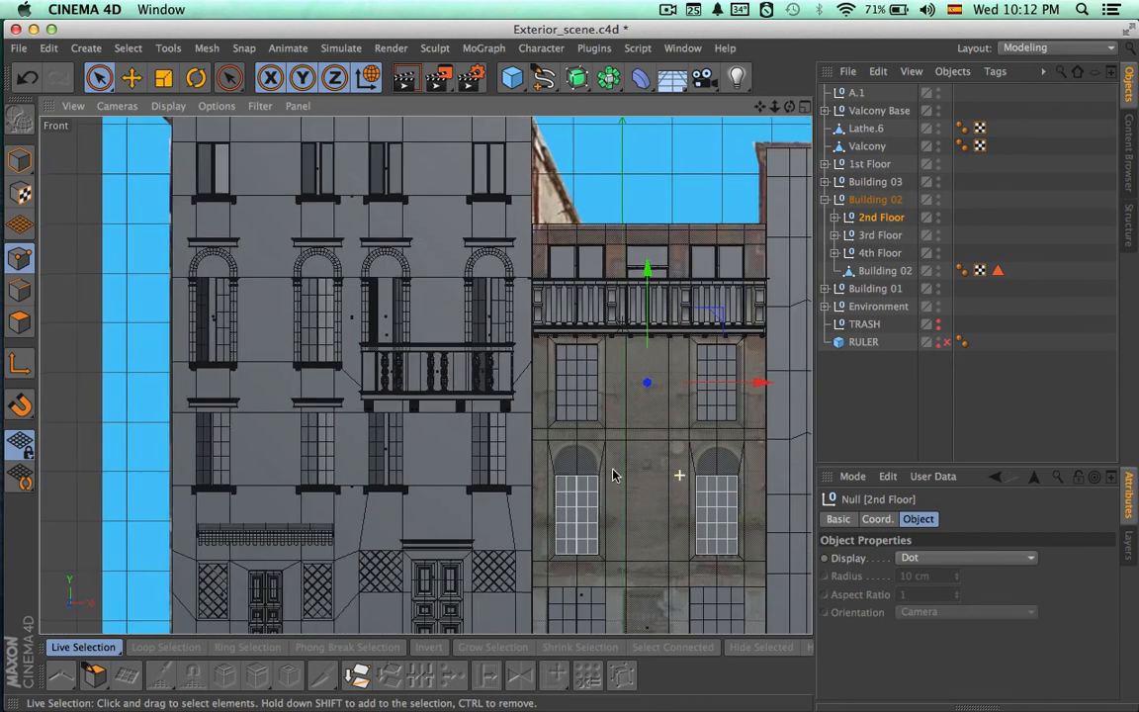
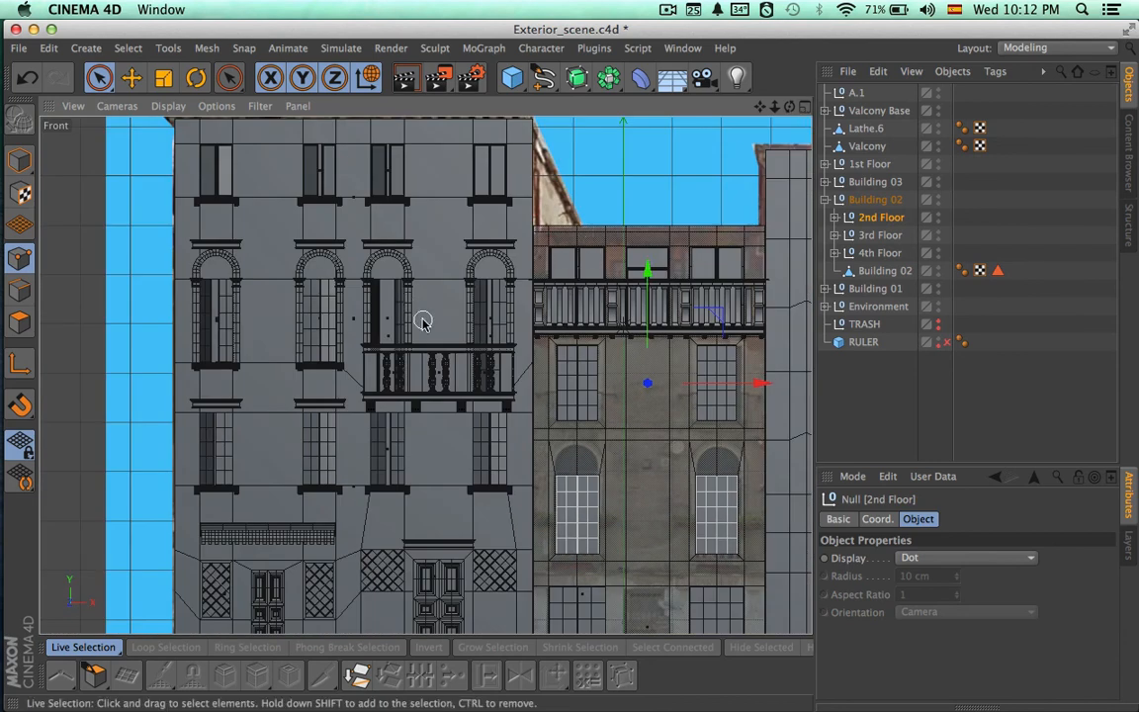
pyautogui.click(826, 287)
pyautogui.click(834, 342)
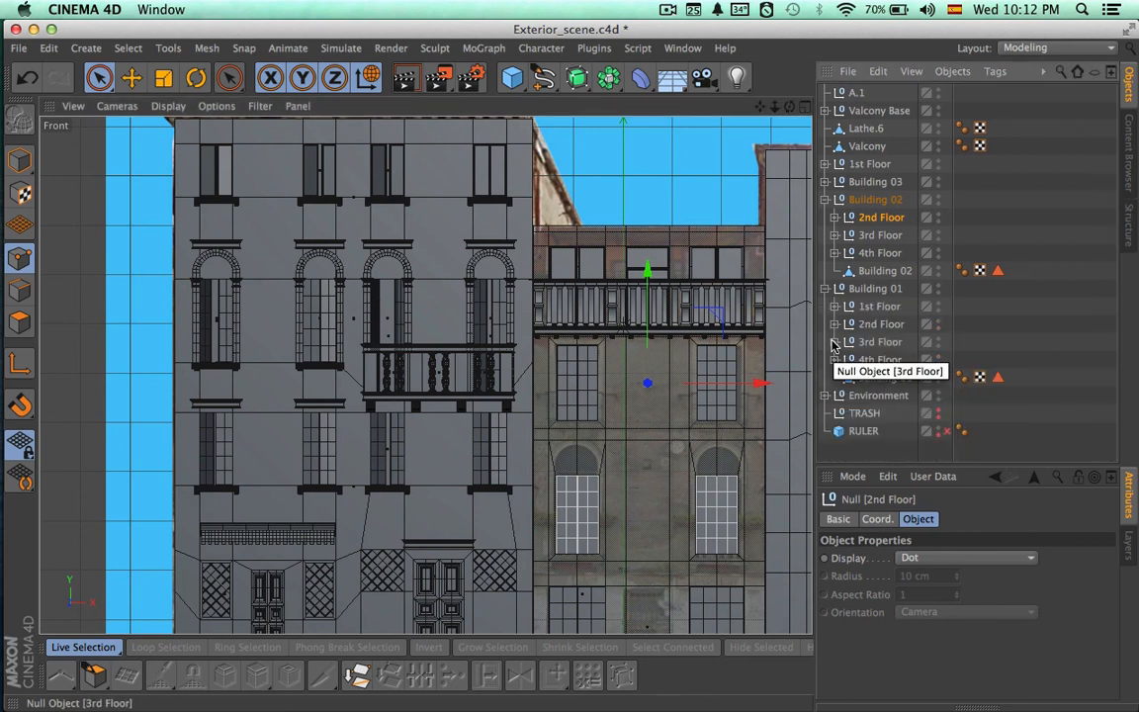
pyautogui.click(883, 343)
pyautogui.click(835, 342)
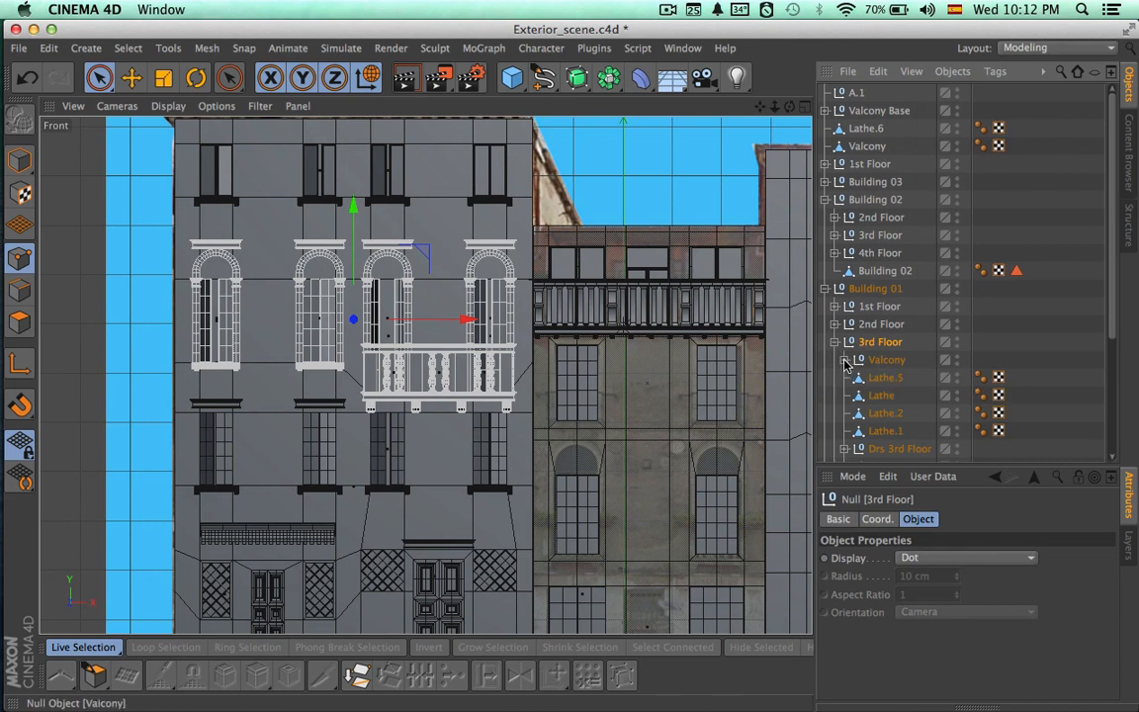
# - Identify the leftmost arched window frame group, WD 3rd A, and paste a copy of it at the top level of the hierarchy
pyautogui.click(885, 360)
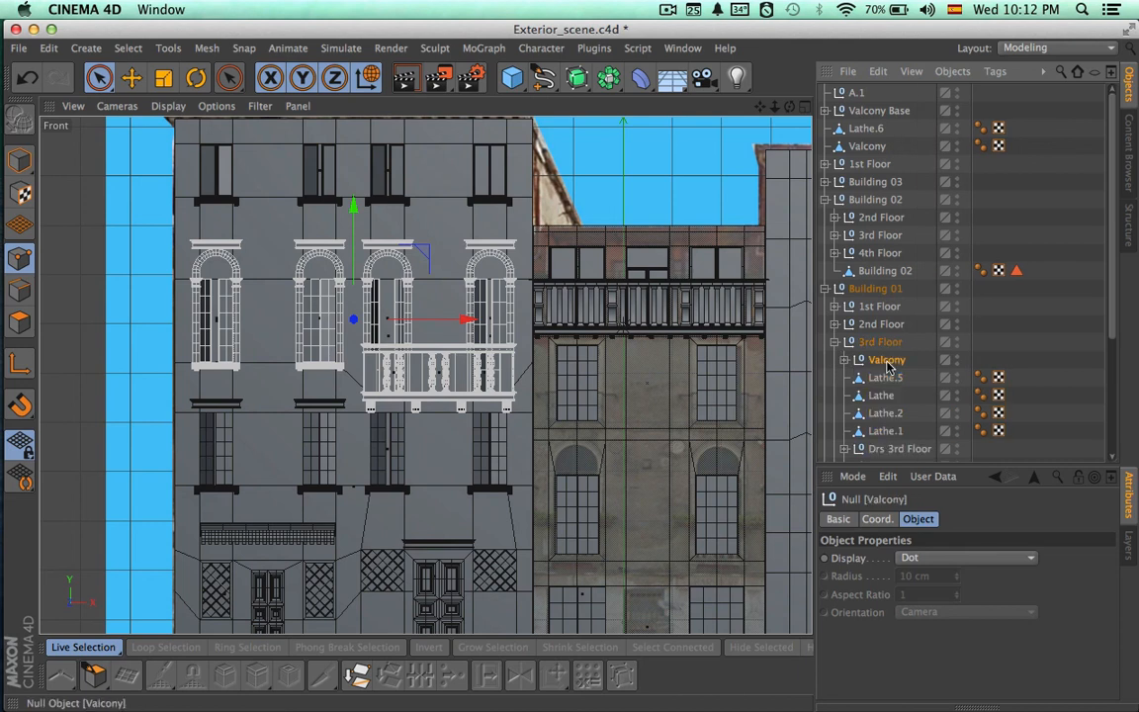
pyautogui.click(894, 448)
pyautogui.scroll(-5, 883, 435)
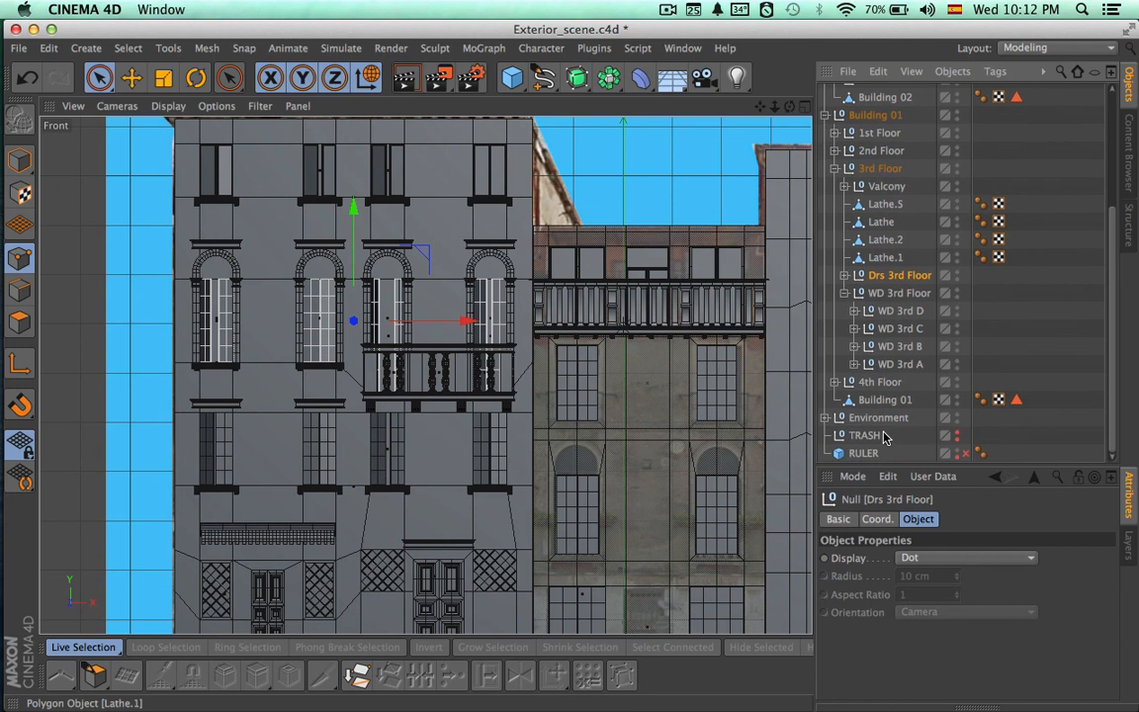
pyautogui.click(884, 314)
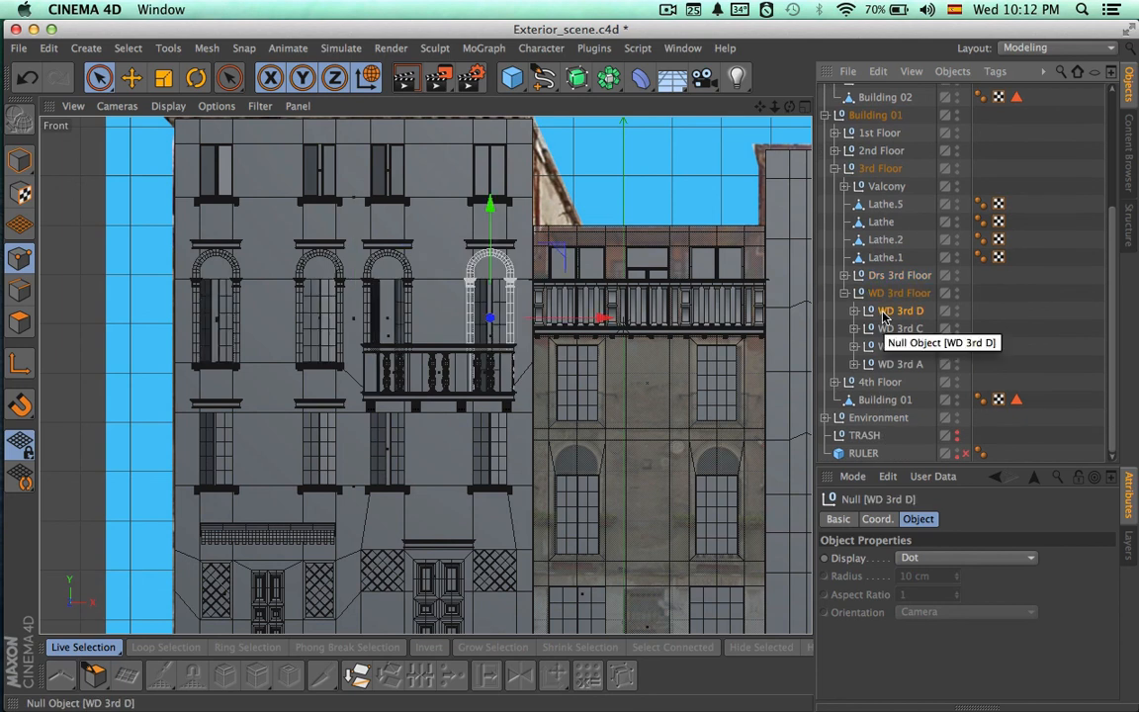
pyautogui.click(884, 330)
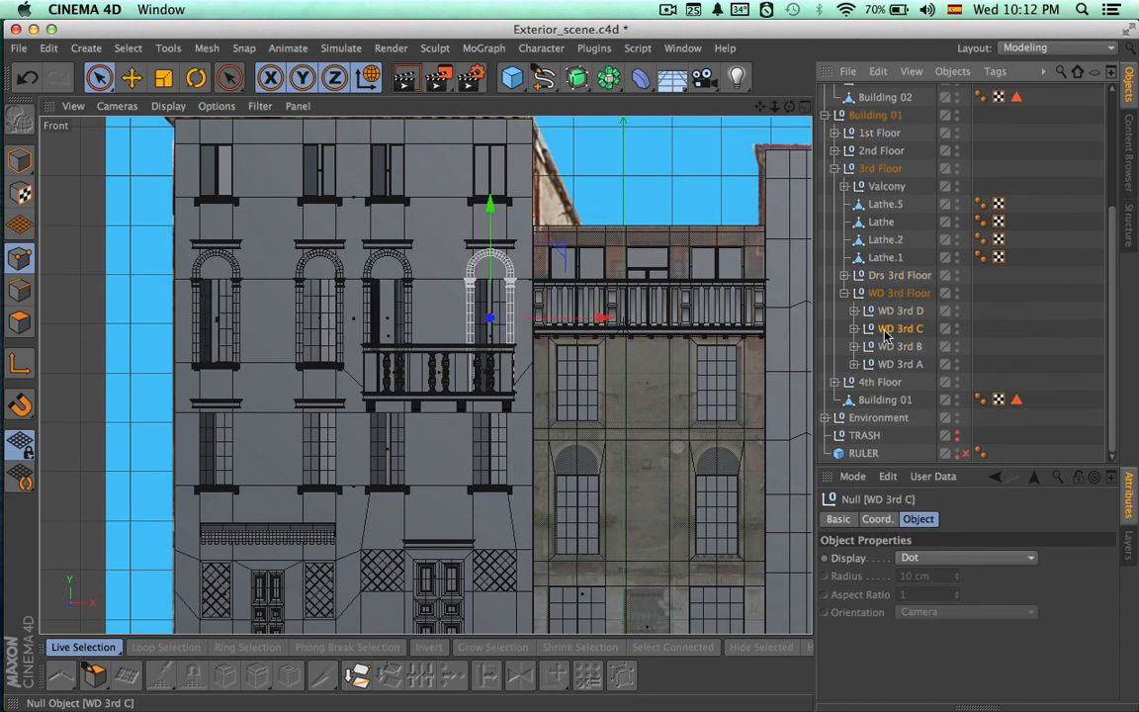
pyautogui.click(886, 364)
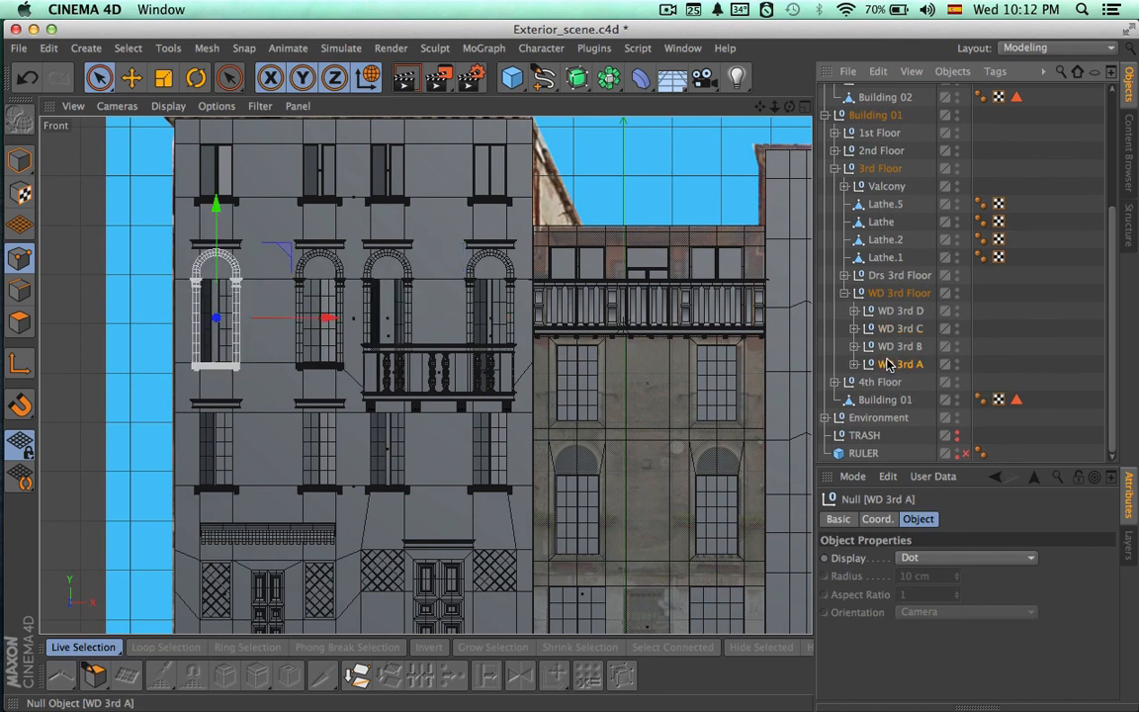
pyautogui.press('super+c')
pyautogui.press('super+v')
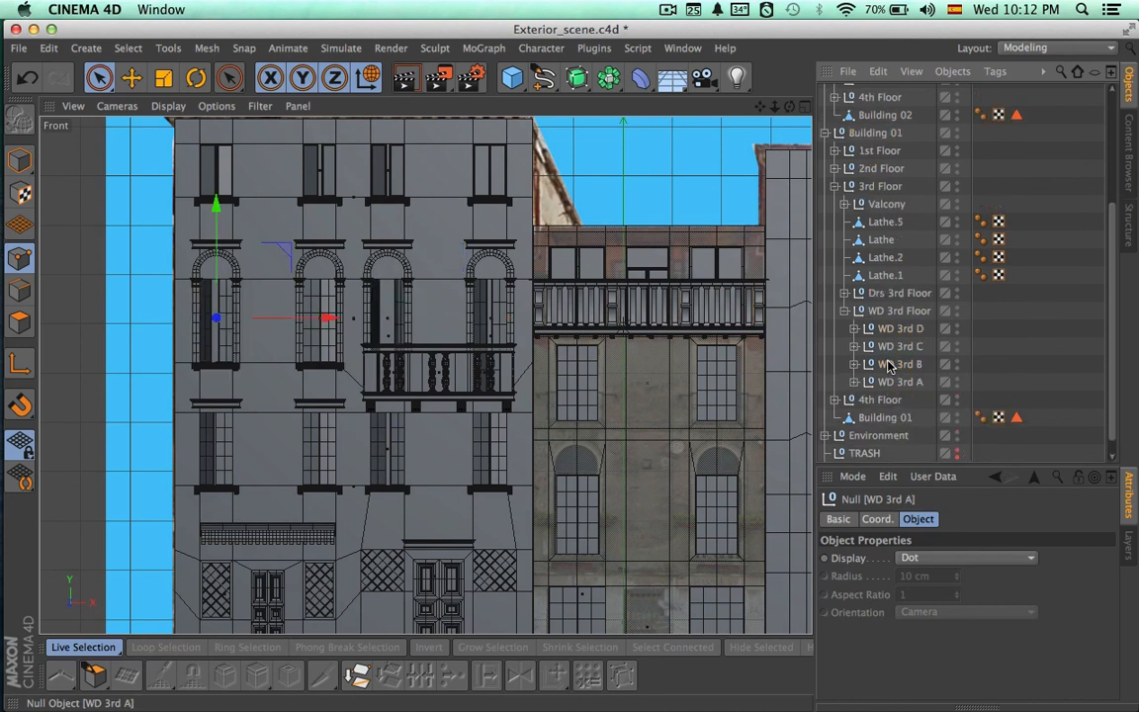
pyautogui.scroll(5, 847, 215)
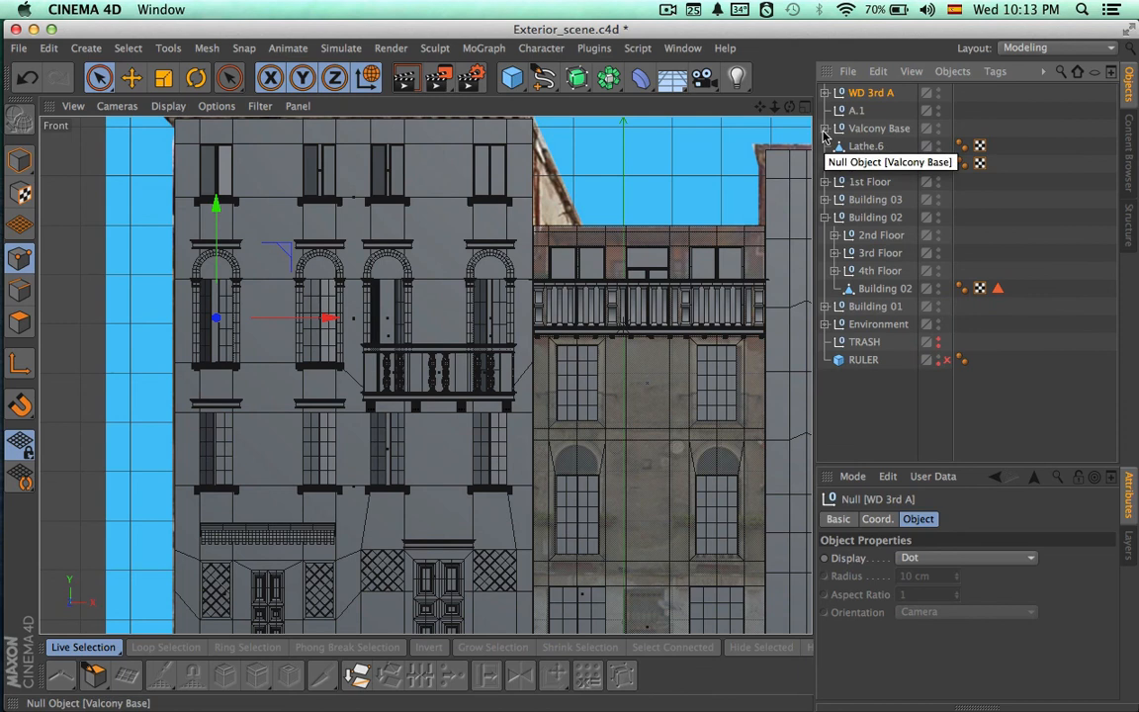
# - Move the Valcony Base group into Building 02's 4th Floor group
pyautogui.click(825, 130)
pyautogui.click(825, 130)
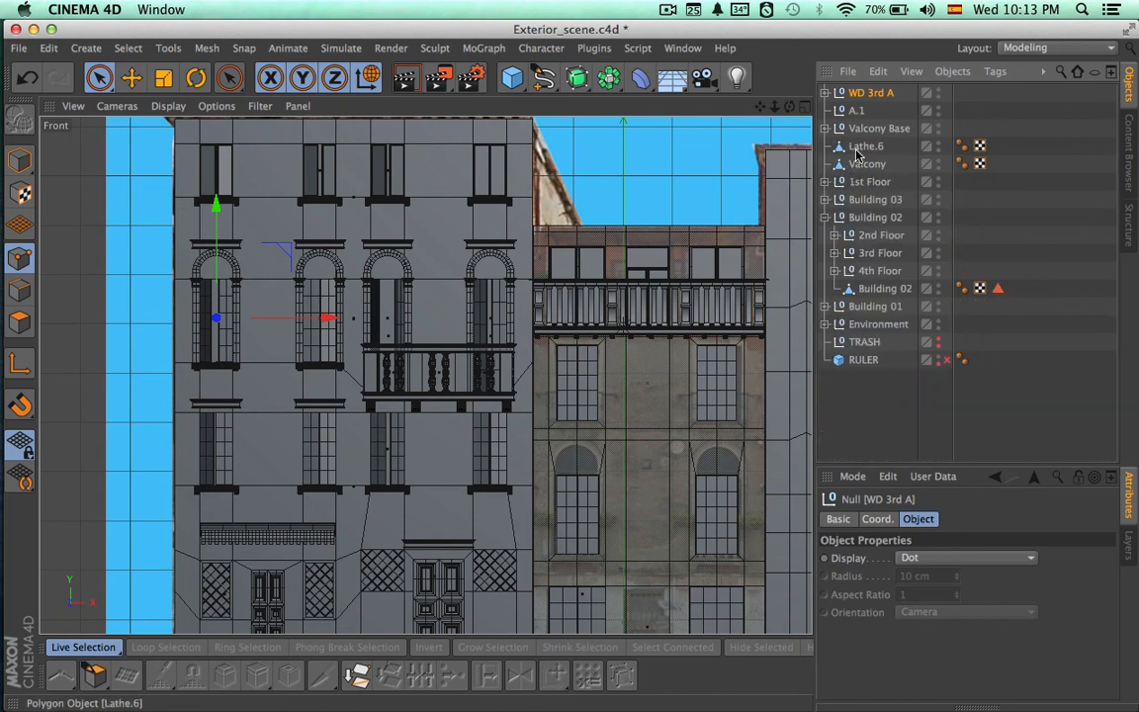
pyautogui.click(859, 129)
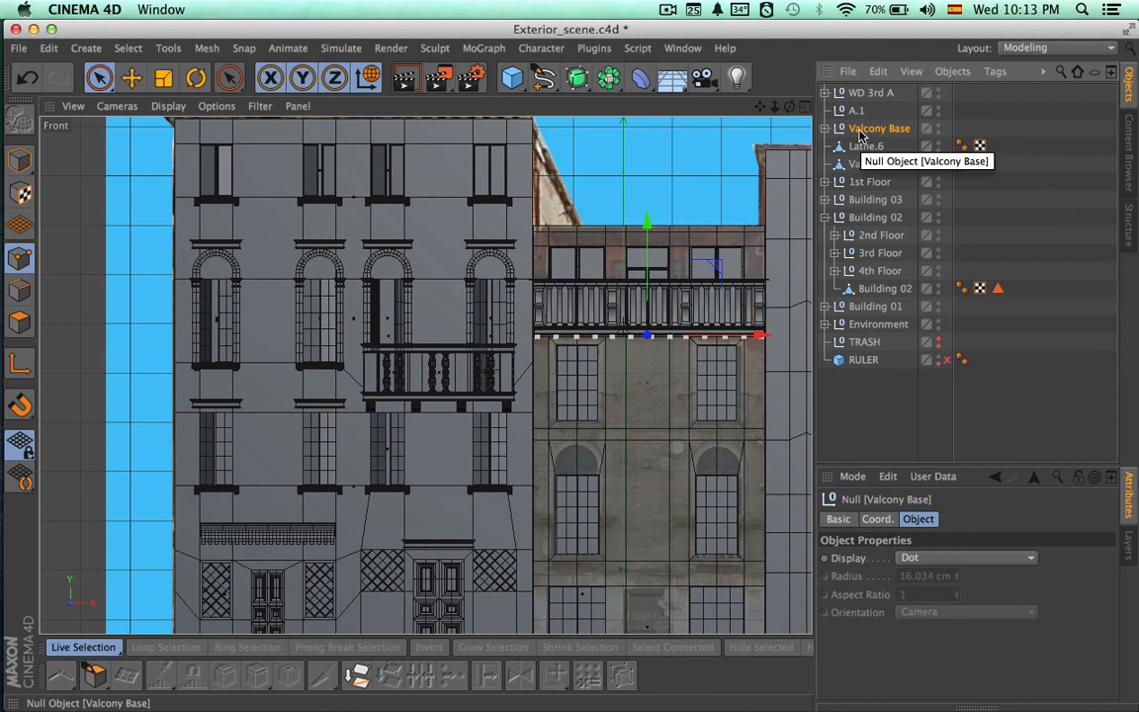
pyautogui.keyDown('alt'); pyautogui.moveTo(711, 385); pyautogui.dragTo(618, 323, button='middle'); pyautogui.keyUp('alt')
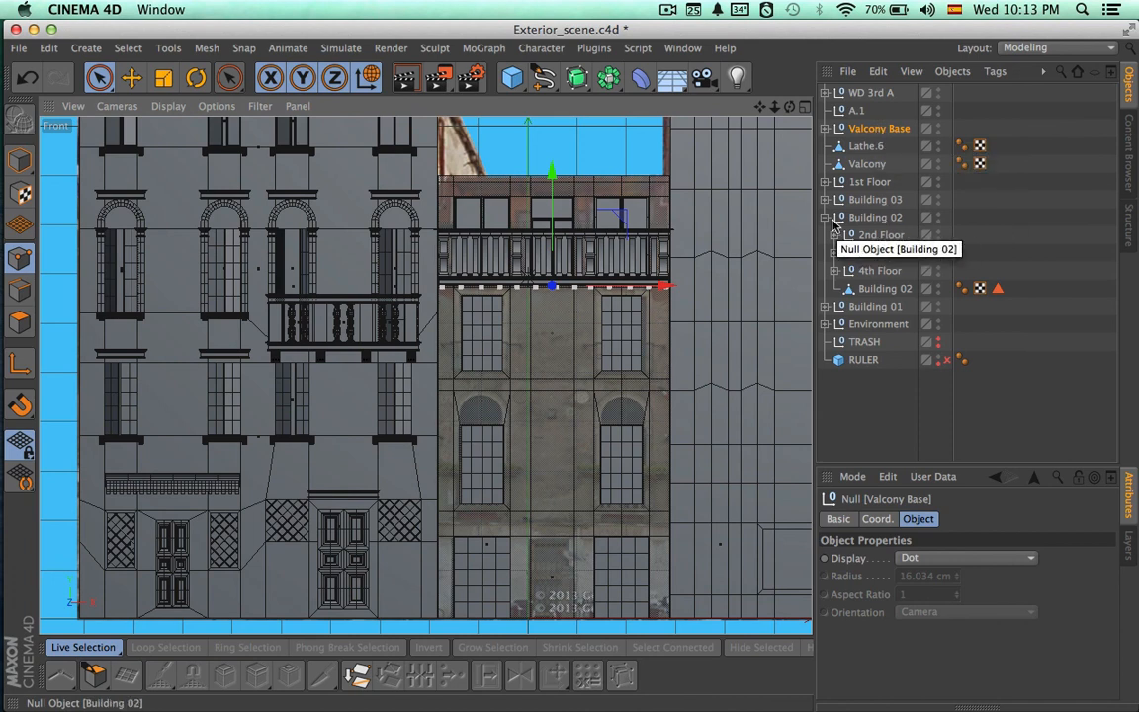
pyautogui.click(868, 269)
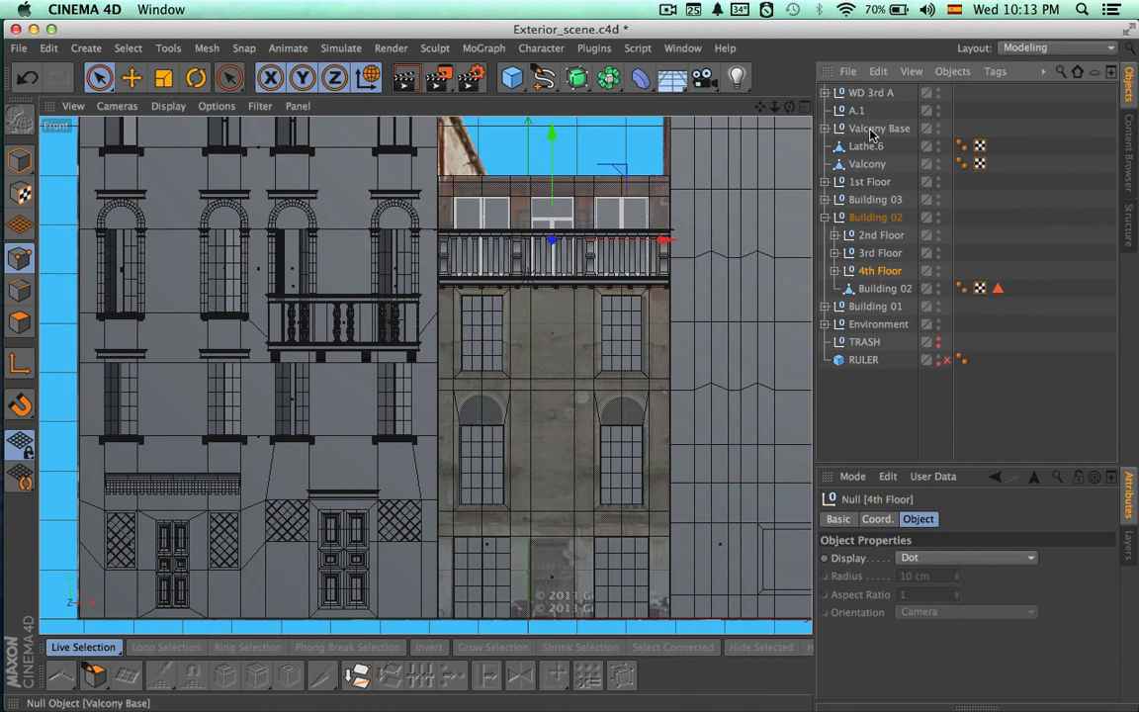
pyautogui.moveTo(871, 277); pyautogui.dragTo(872, 276)
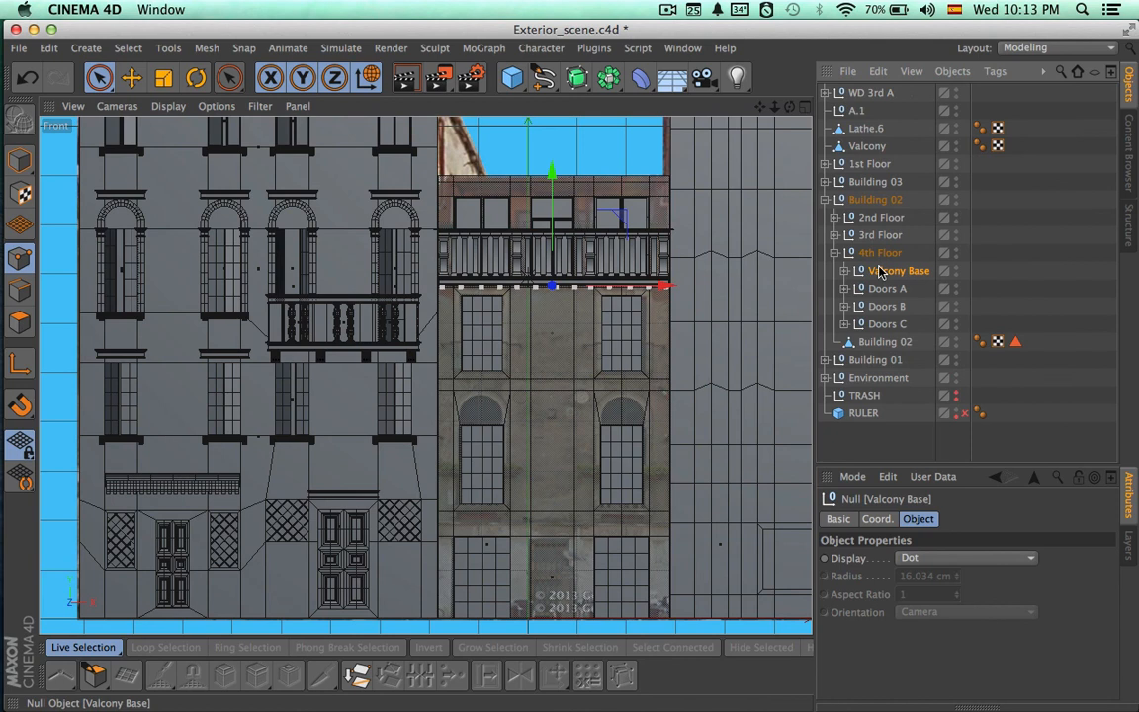
# - Move the Valcony and Lathe.6 objects into Building 02's 4th Floor group and collapse that group
pyautogui.click(871, 153)
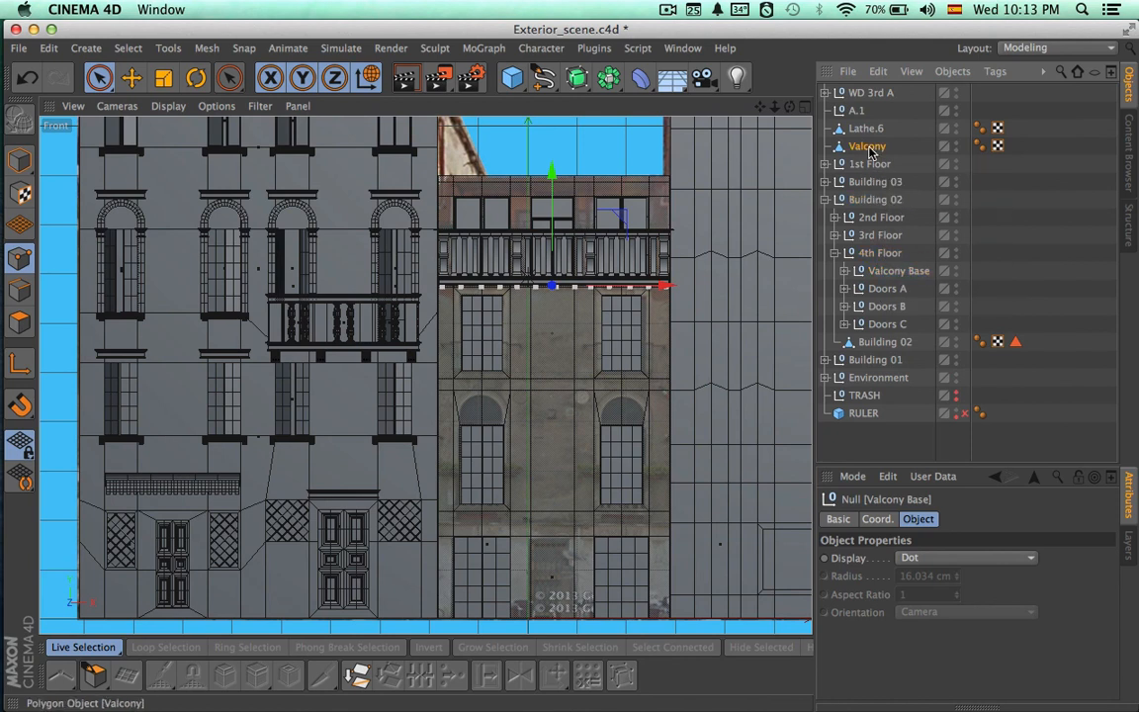
pyautogui.moveTo(883, 244); pyautogui.dragTo(890, 253)
pyautogui.click(836, 237)
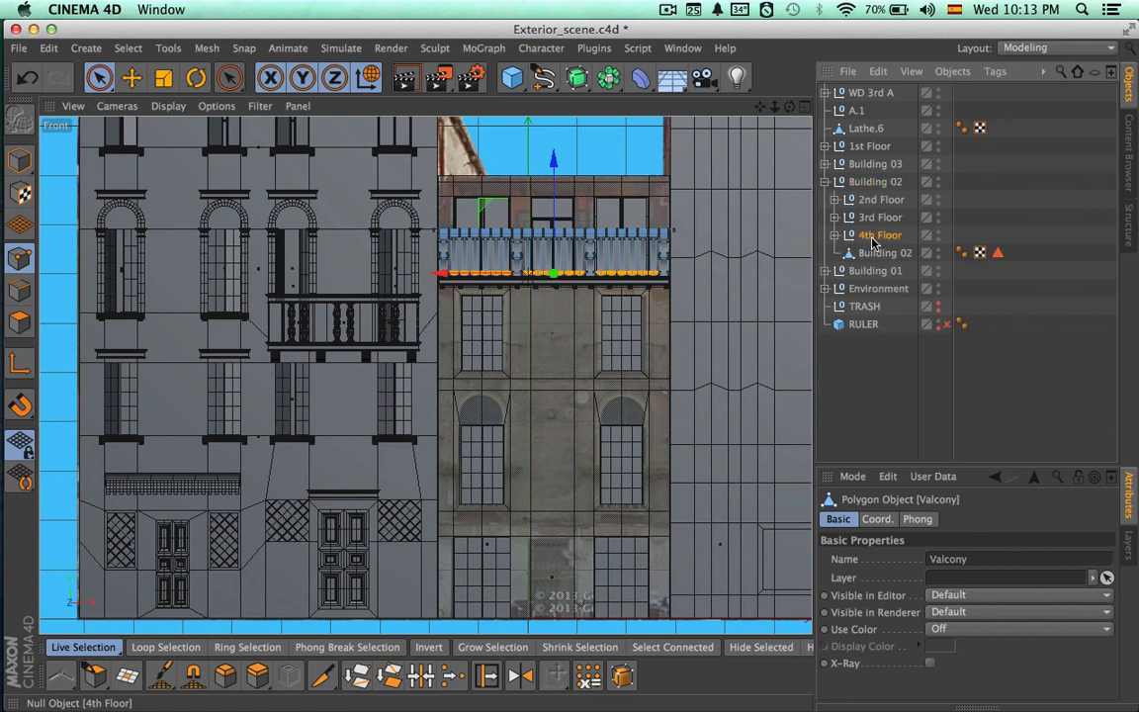
pyautogui.click(874, 236)
pyautogui.press('o')
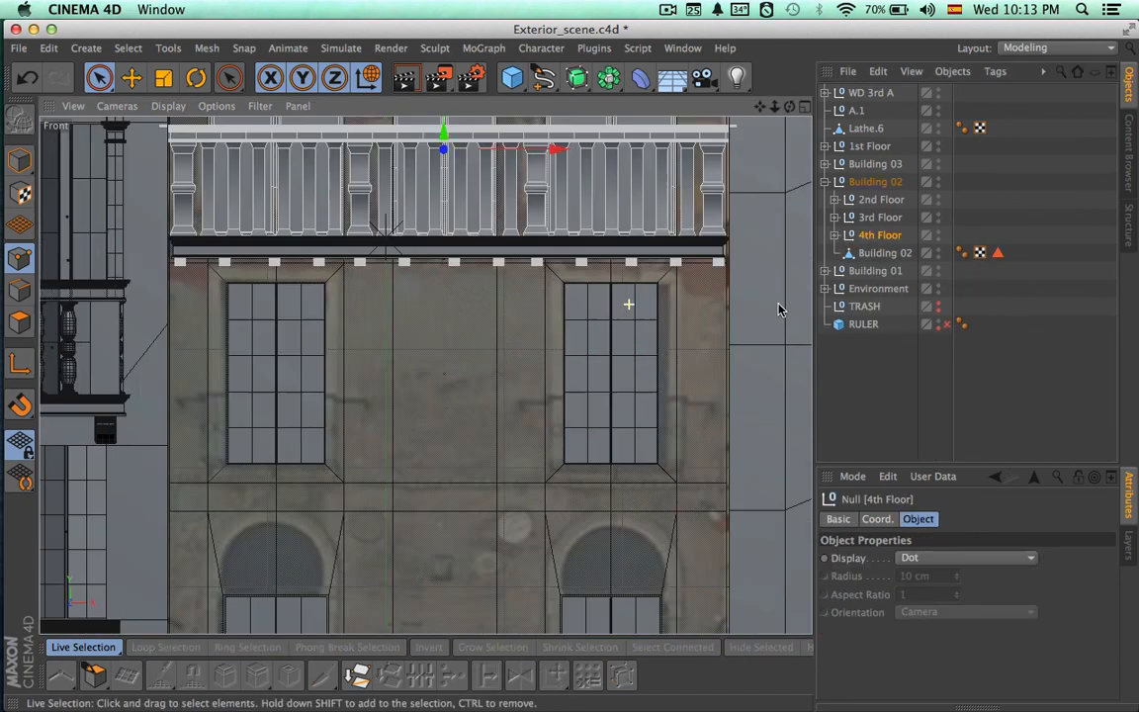
pyautogui.click(835, 235)
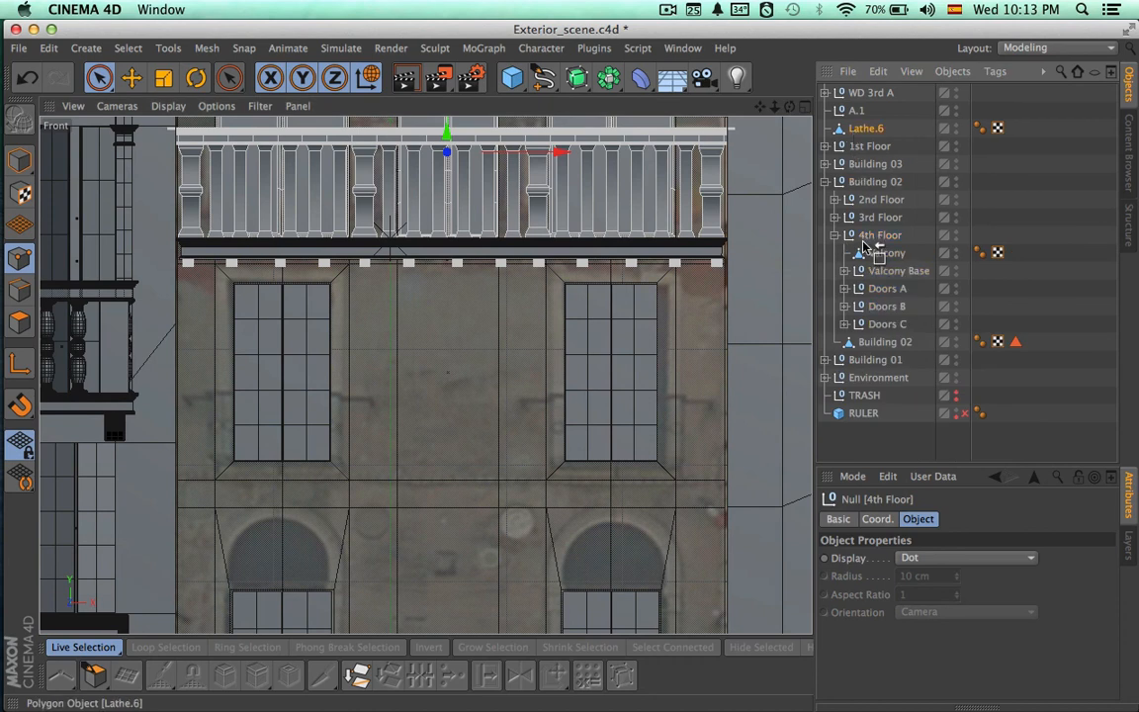
pyautogui.moveTo(865, 246); pyautogui.dragTo(863, 245)
pyautogui.click(835, 218)
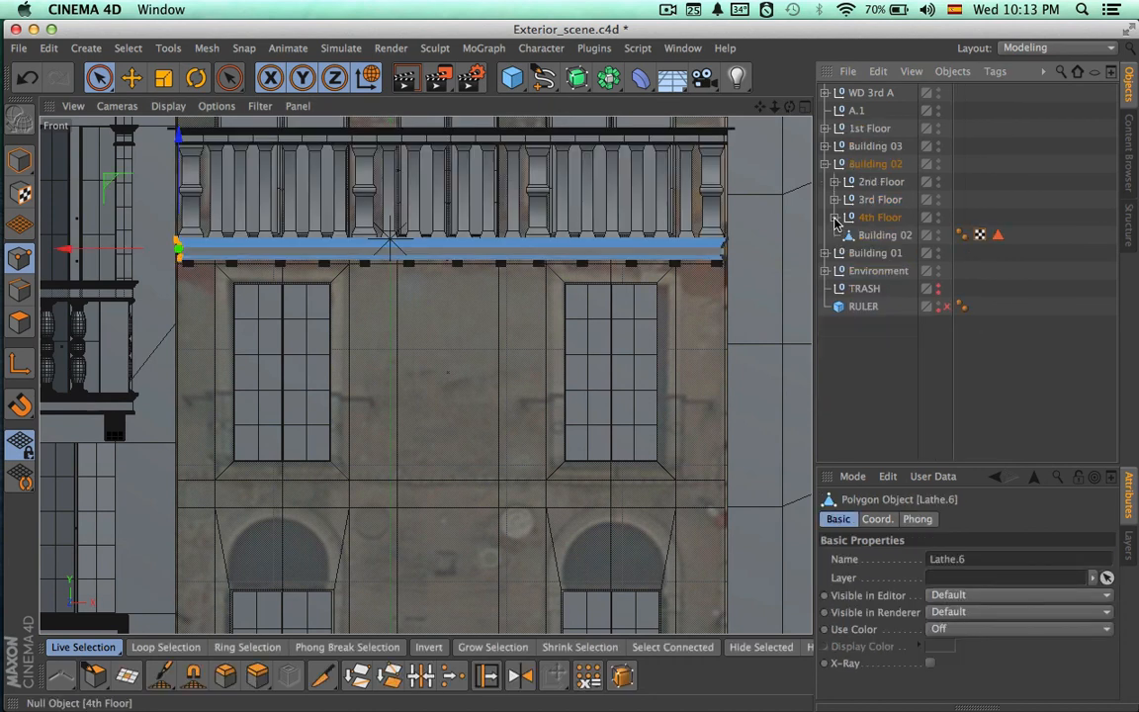
pyautogui.click(835, 166)
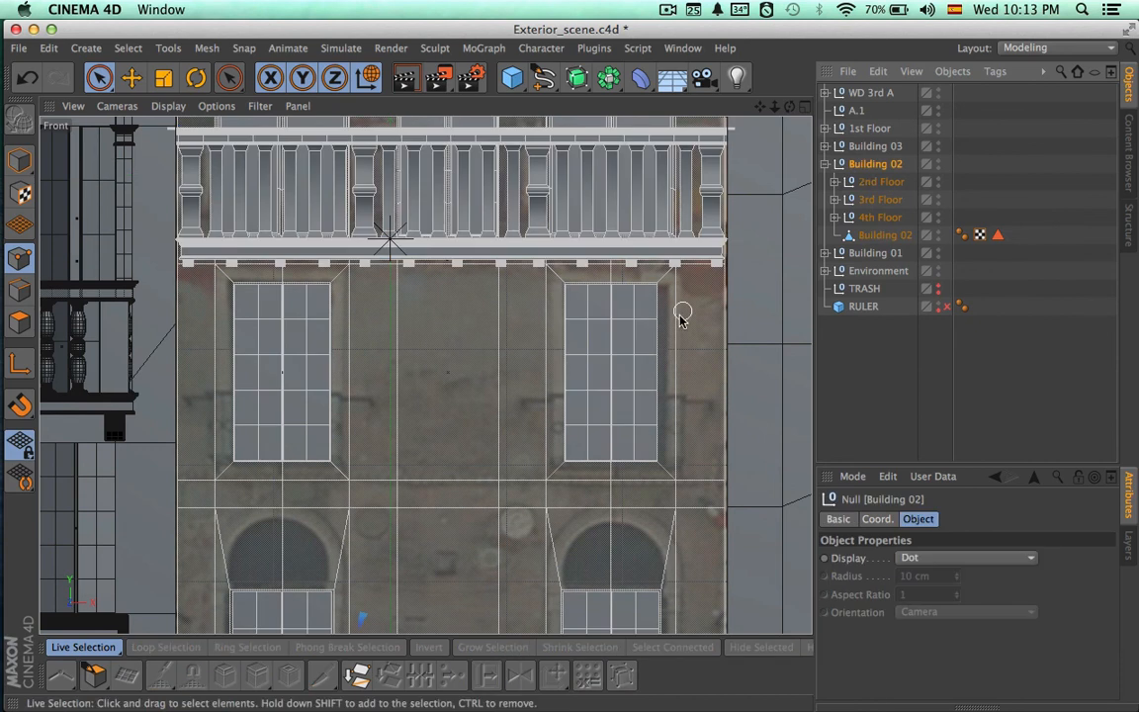
# - In Model mode, move the copied WD 3rd A frame onto Building 02's left second-floor arched window
pyautogui.click(857, 96)
pyautogui.press('o')
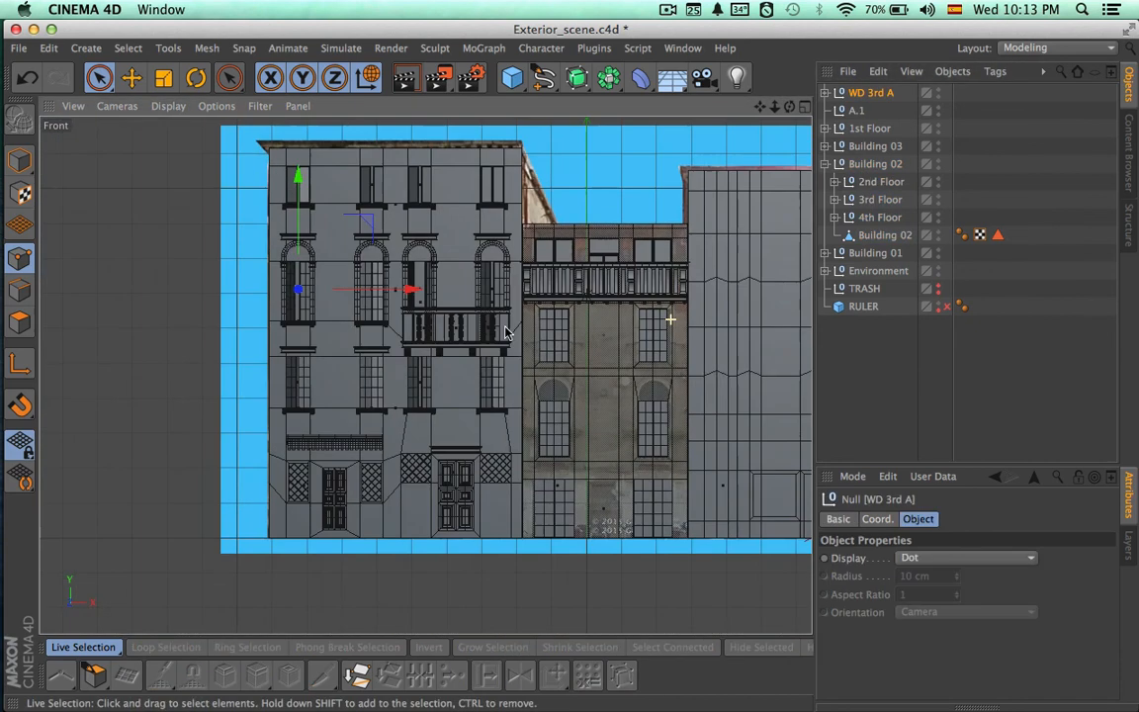
pyautogui.keyDown('alt'); pyautogui.moveTo(505, 333); pyautogui.dragTo(512, 329, button='right'); pyautogui.keyUp('alt')
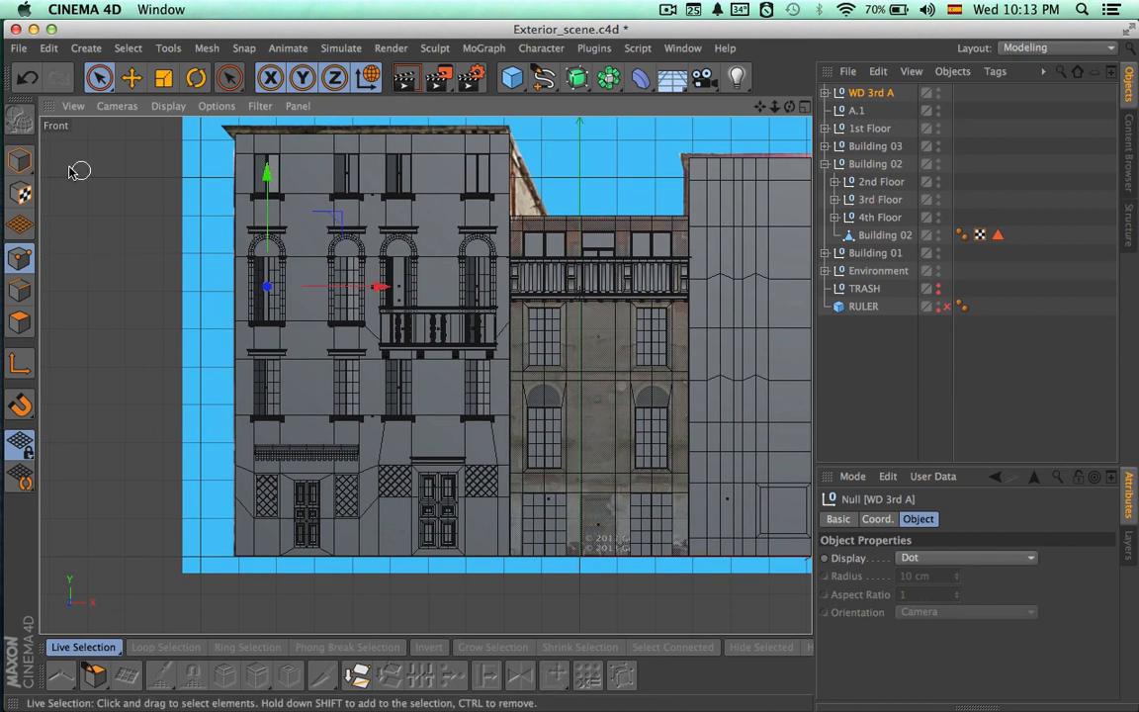
pyautogui.click(20, 158)
pyautogui.moveTo(330, 215); pyautogui.dragTo(619, 371)
pyautogui.keyDown('alt'); pyautogui.moveTo(568, 449); pyautogui.dragTo(758, 454, button='right'); pyautogui.keyUp('alt')
pyautogui.keyDown('alt'); pyautogui.moveTo(681, 480); pyautogui.dragTo(654, 475, button='middle'); pyautogui.keyUp('alt')
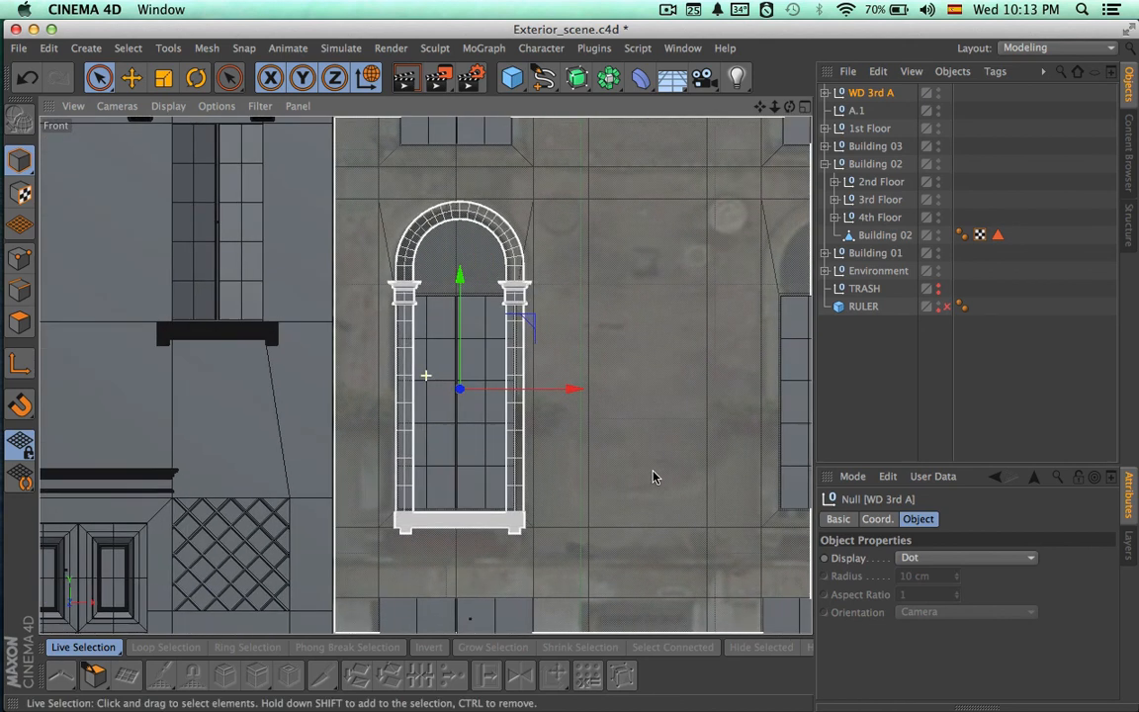
# - Nudge the copied arched frame along Y and X to centre it on the left window opening
pyautogui.moveTo(460, 284)
pyautogui.mouseDown()
pyautogui.moveTo(461, 305)
pyautogui.moveTo(458, 268)
pyautogui.moveTo(467, 287)
pyautogui.mouseUp()
pyautogui.click(496, 293)
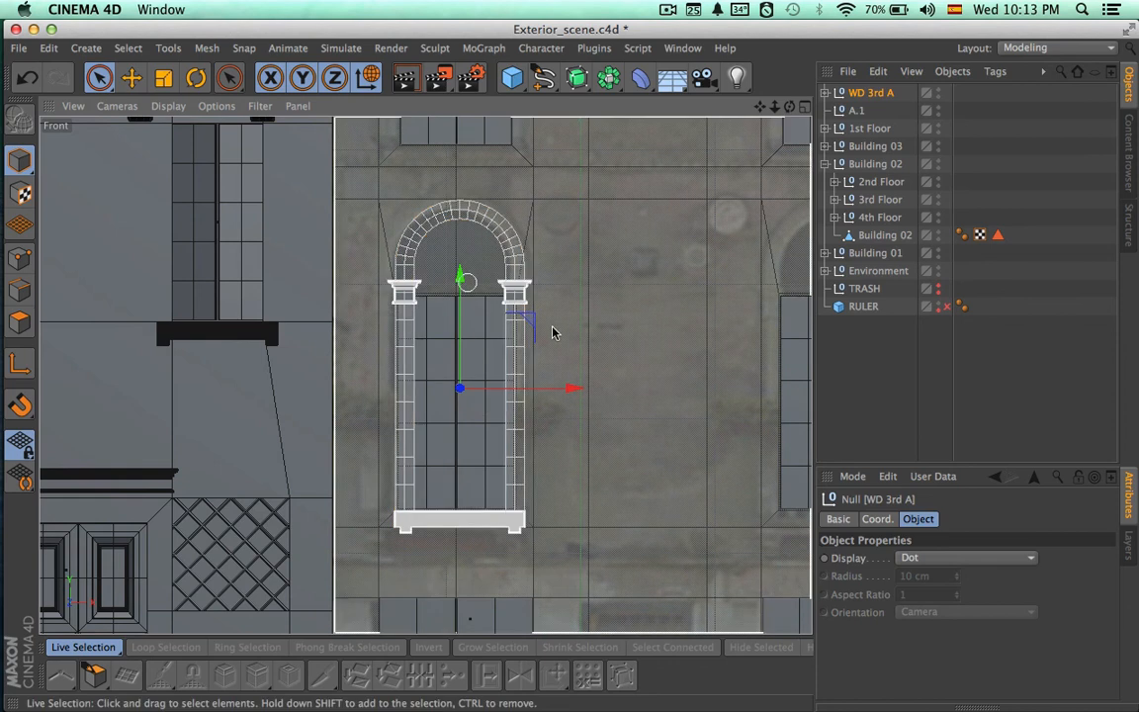
pyautogui.keyDown('alt'); pyautogui.moveTo(650, 367); pyautogui.dragTo(588, 353, button='middle'); pyautogui.keyUp('alt')
pyautogui.click(512, 372)
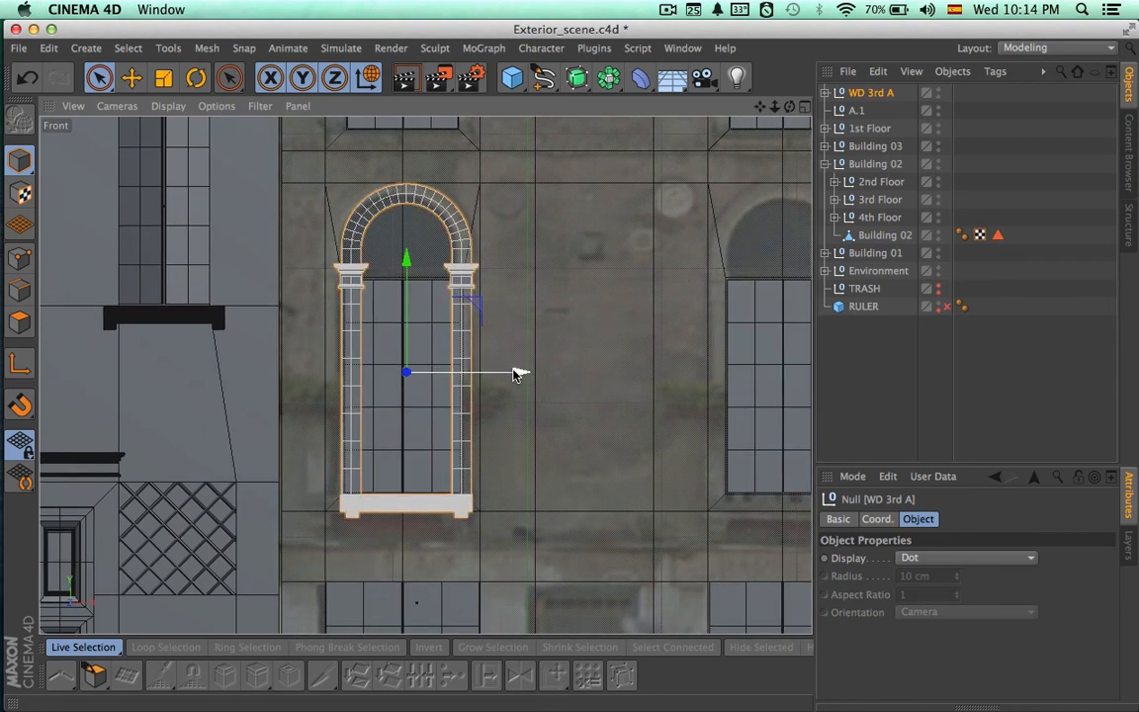
pyautogui.moveTo(515, 373); pyautogui.dragTo(516, 370)
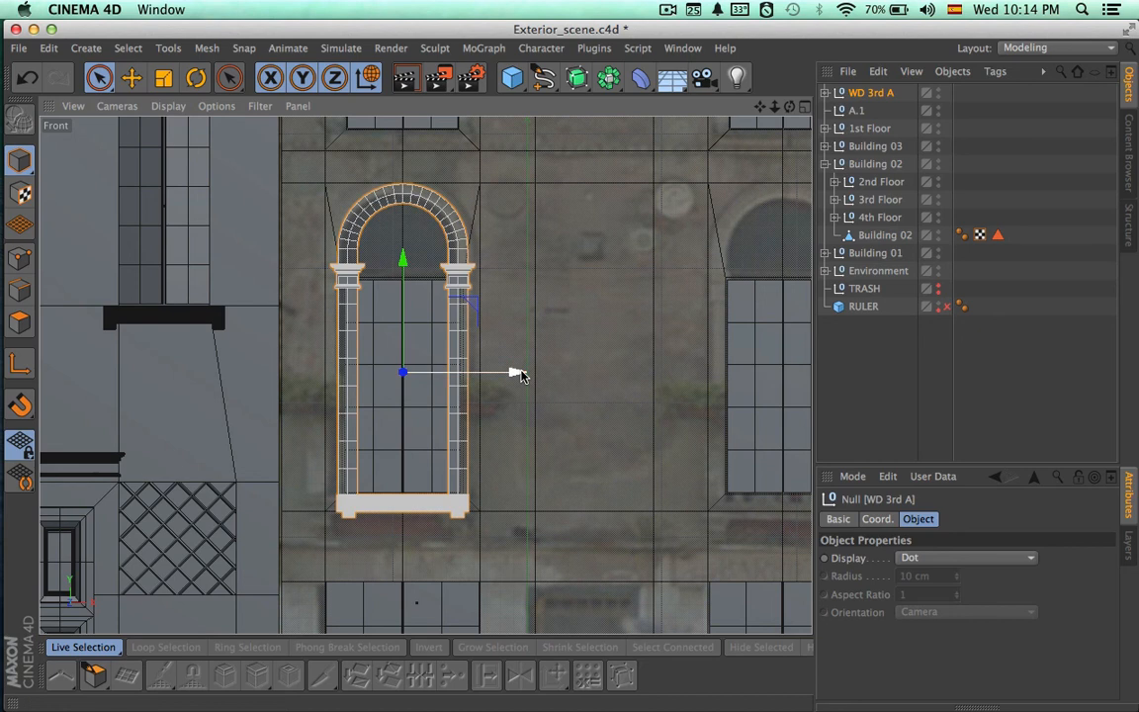
# - Try scaling the copied arched frame wider along X and undo the scaling
pyautogui.scroll(-4, 656, 382)
pyautogui.press('t')
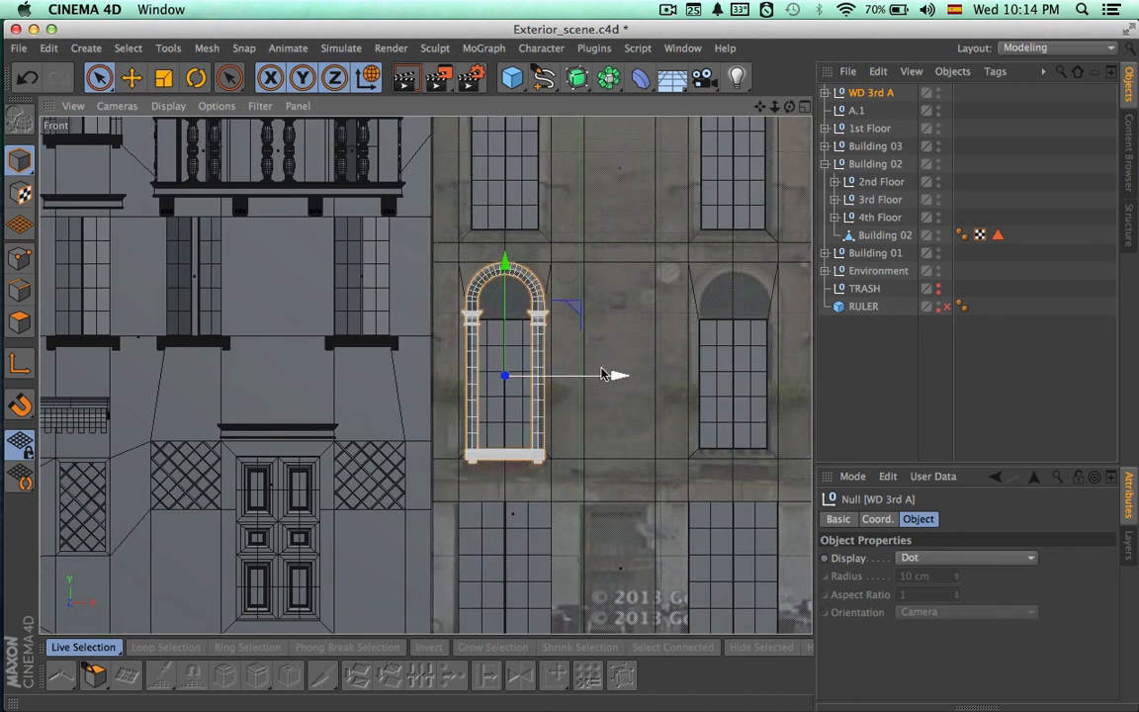
pyautogui.moveTo(621, 377); pyautogui.dragTo(642, 377)
pyautogui.scroll(5, 577, 331)
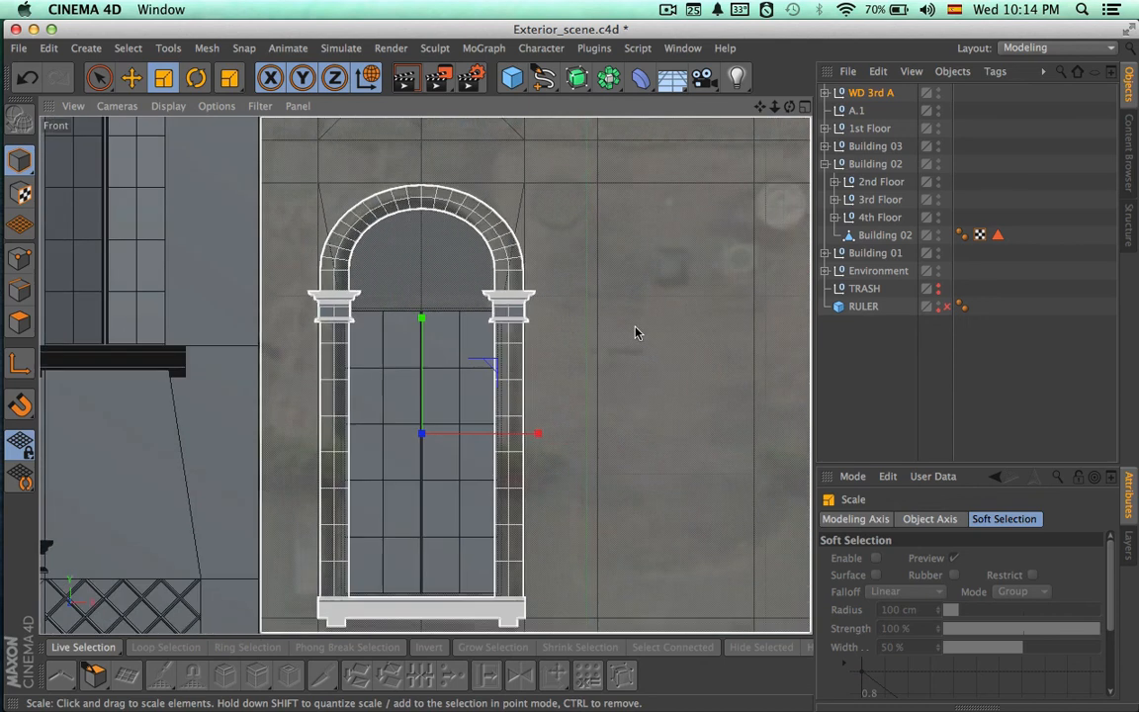
pyautogui.press('super+z')
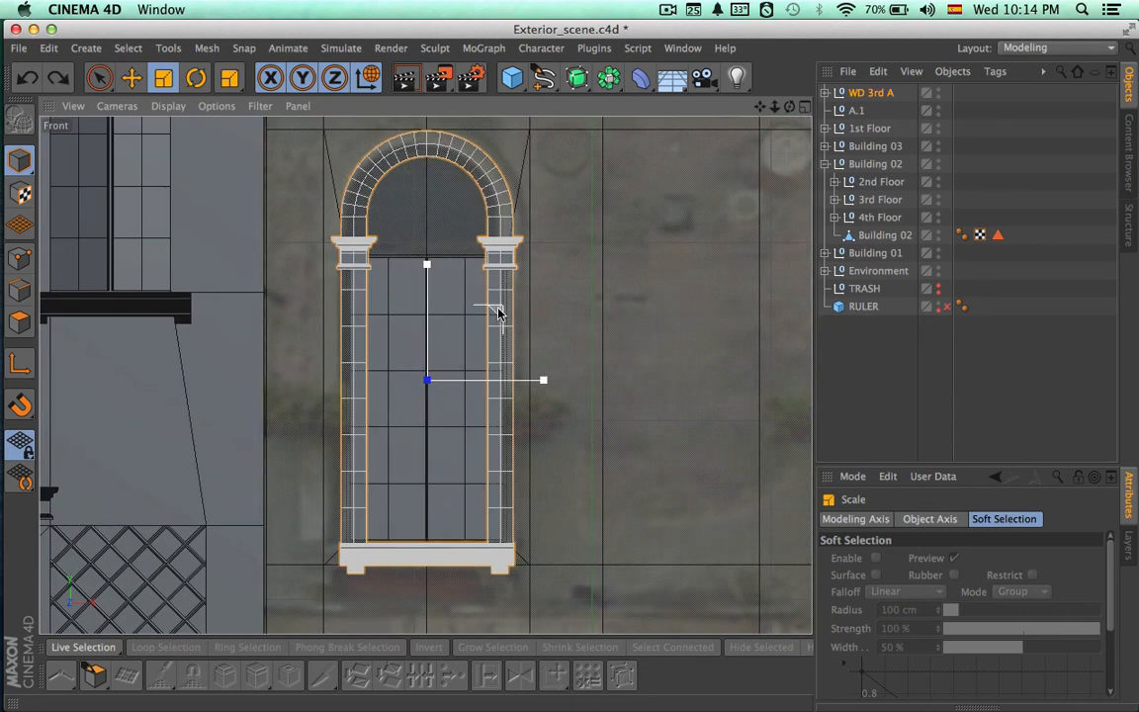
# - Scale the copied arched frame up slightly in the XY plane and nudge it upward to fit the arched opening
pyautogui.moveTo(498, 311); pyautogui.dragTo(498, 313)
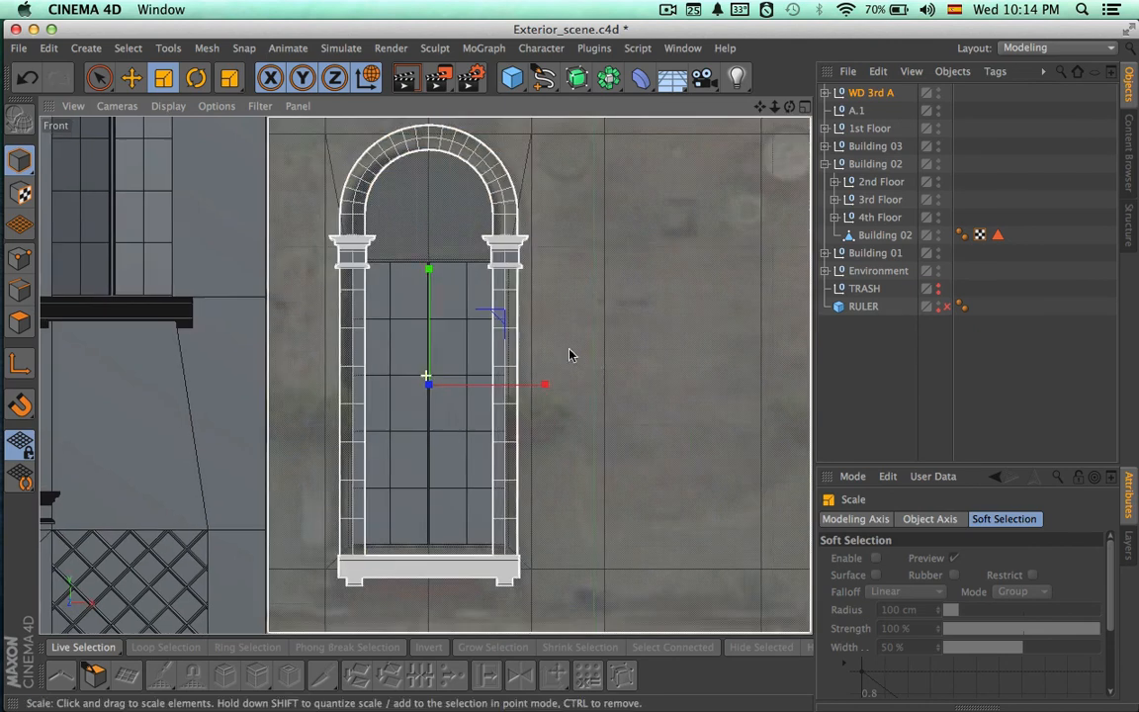
pyautogui.keyDown('alt'); pyautogui.moveTo(565, 350); pyautogui.dragTo(659, 409, button='middle'); pyautogui.keyUp('alt')
pyautogui.press('space')
pyautogui.moveTo(526, 361); pyautogui.dragTo(530, 351)
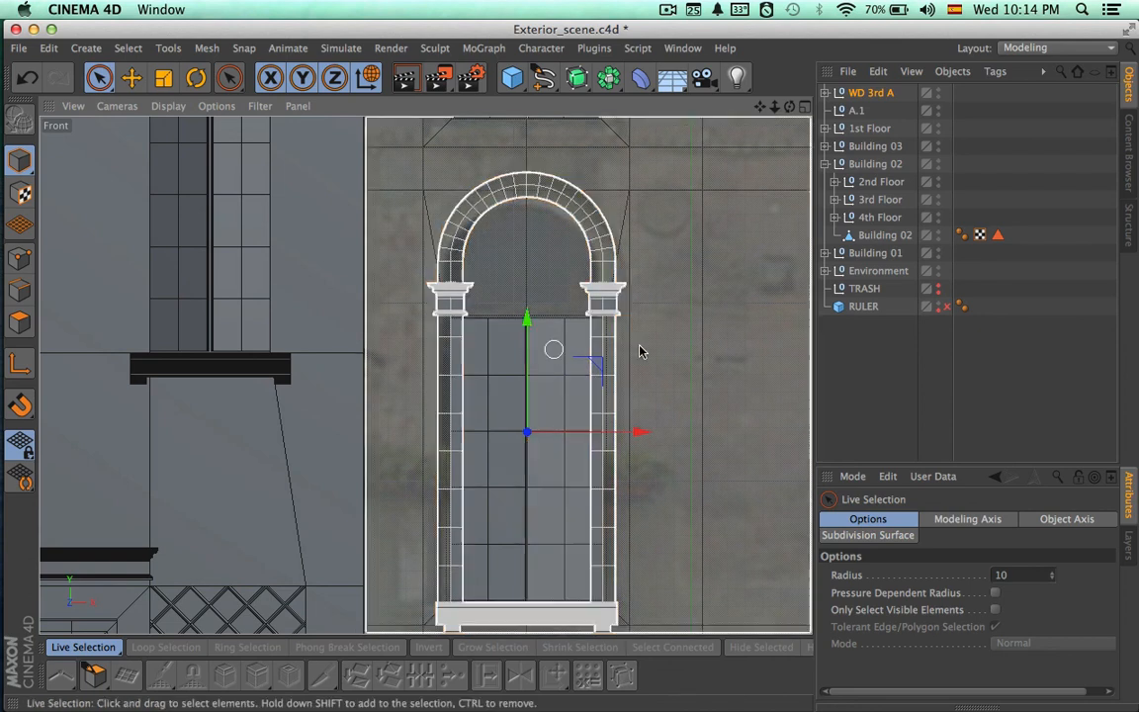
pyautogui.scroll(-3, 665, 356)
pyautogui.keyDown('alt'); pyautogui.moveTo(565, 344); pyautogui.dragTo(498, 340, button='right'); pyautogui.keyUp('alt')
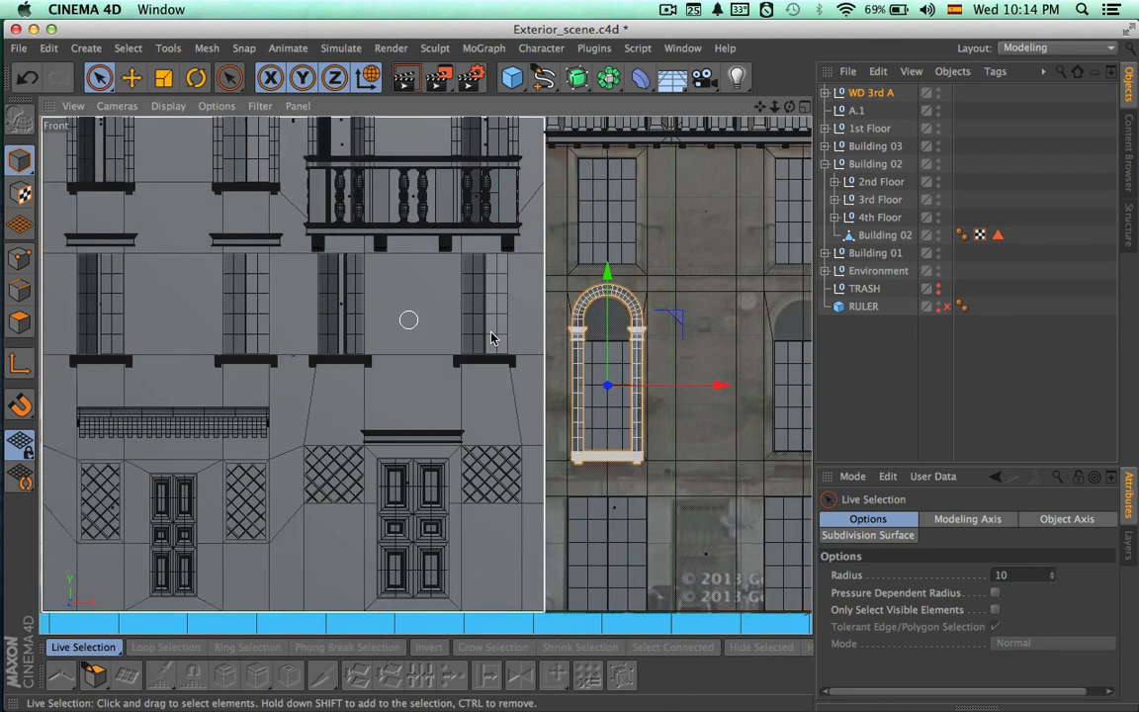
pyautogui.keyDown('alt'); pyautogui.moveTo(490, 342); pyautogui.dragTo(419, 422, button='middle'); pyautogui.keyUp('alt')
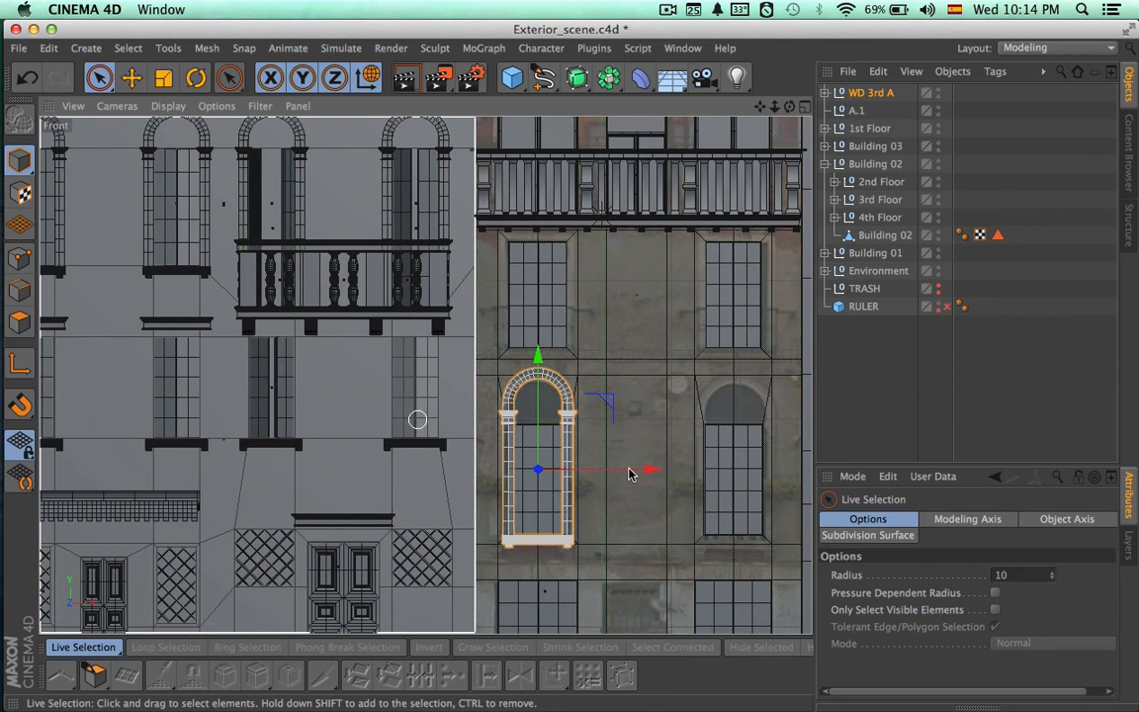
# - Fine-tune the copied arched frame's height along Y over Building 02's left second-floor window in the front view
pyautogui.keyDown('alt'); pyautogui.moveTo(665, 517); pyautogui.dragTo(745, 498, button='right'); pyautogui.keyUp('alt')
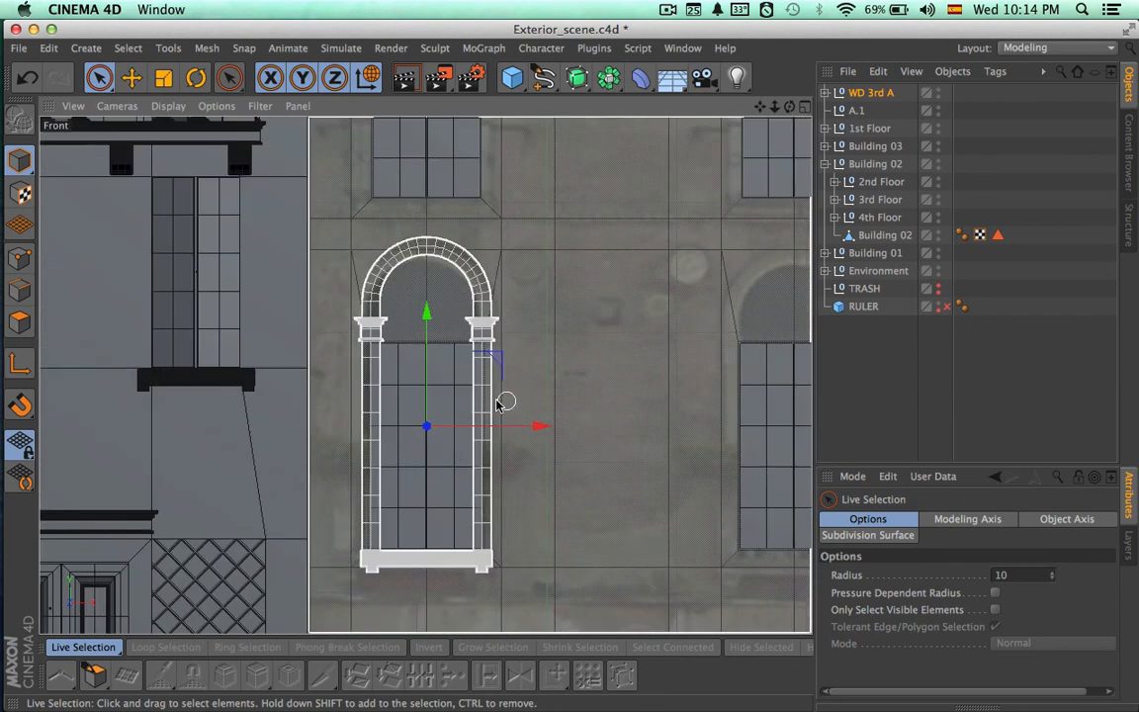
pyautogui.moveTo(426, 381); pyautogui.dragTo(425, 360)
pyautogui.keyDown('alt'); pyautogui.moveTo(606, 391); pyautogui.dragTo(397, 386, button='middle'); pyautogui.keyUp('alt')
pyautogui.keyDown('alt'); pyautogui.moveTo(712, 327); pyautogui.dragTo(648, 326, button='right'); pyautogui.keyUp('alt')
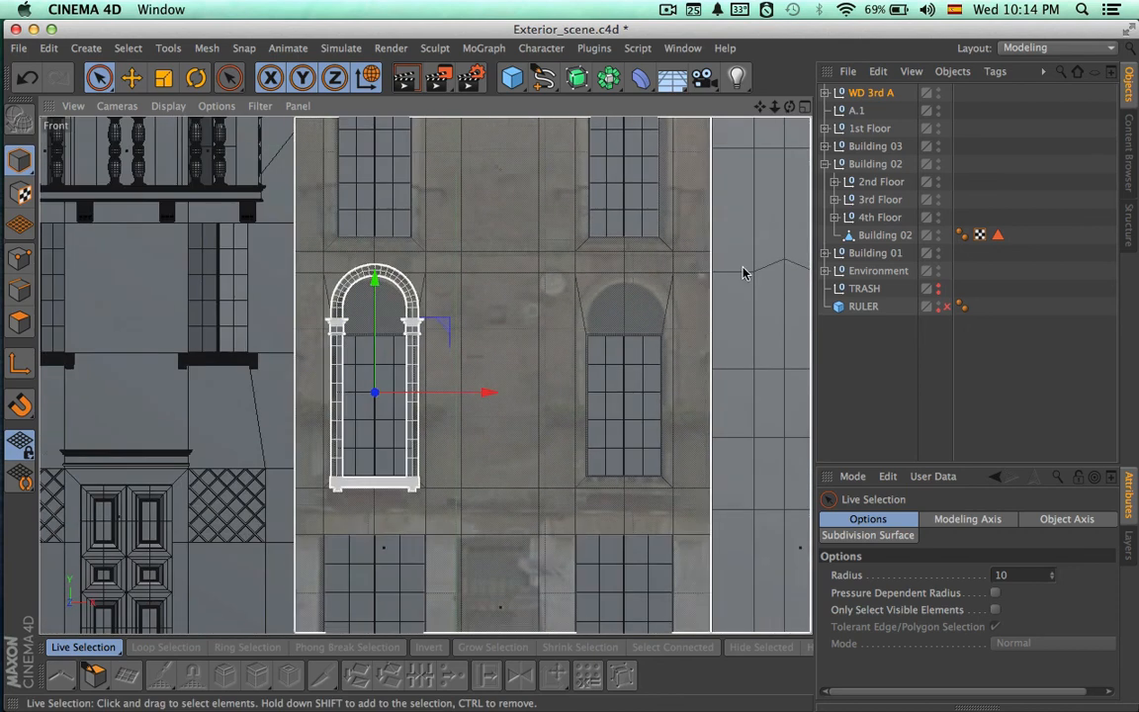
# - Examine the copied arched frame in the perspective view and check its Lathe.1, Lathe and Tube parts against the Building 02 wall
pyautogui.click(804, 110)
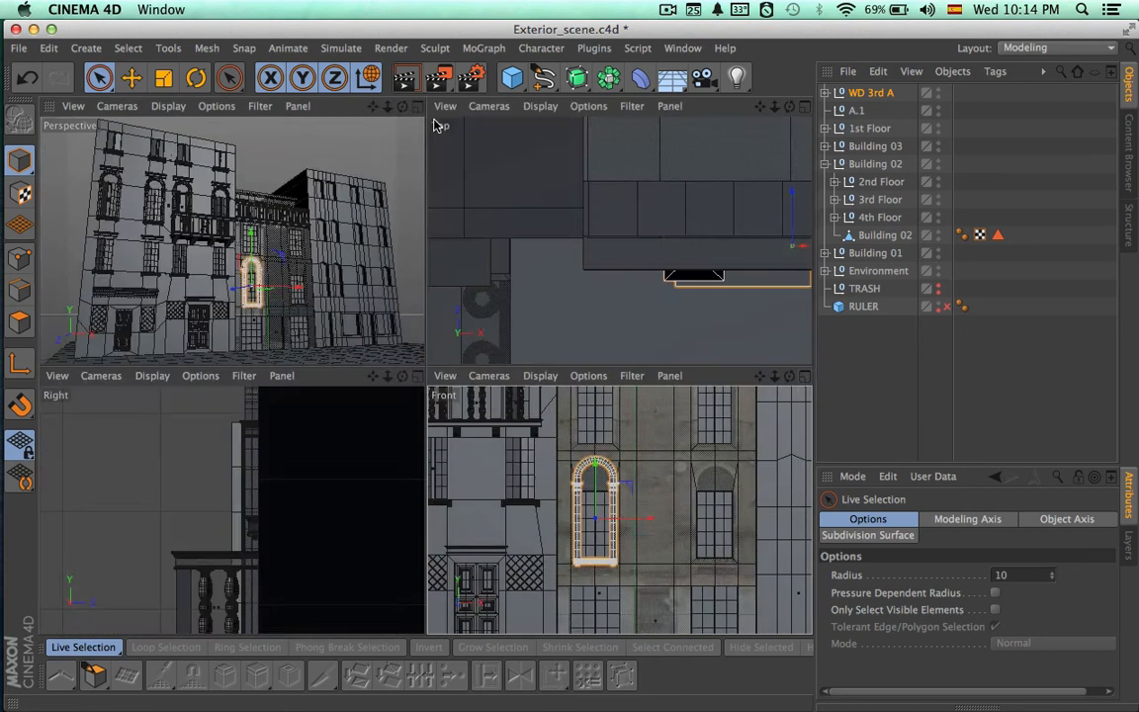
pyautogui.click(390, 106)
pyautogui.keyDown('alt'); pyautogui.moveTo(541, 392); pyautogui.dragTo(403, 486); pyautogui.keyUp('alt')
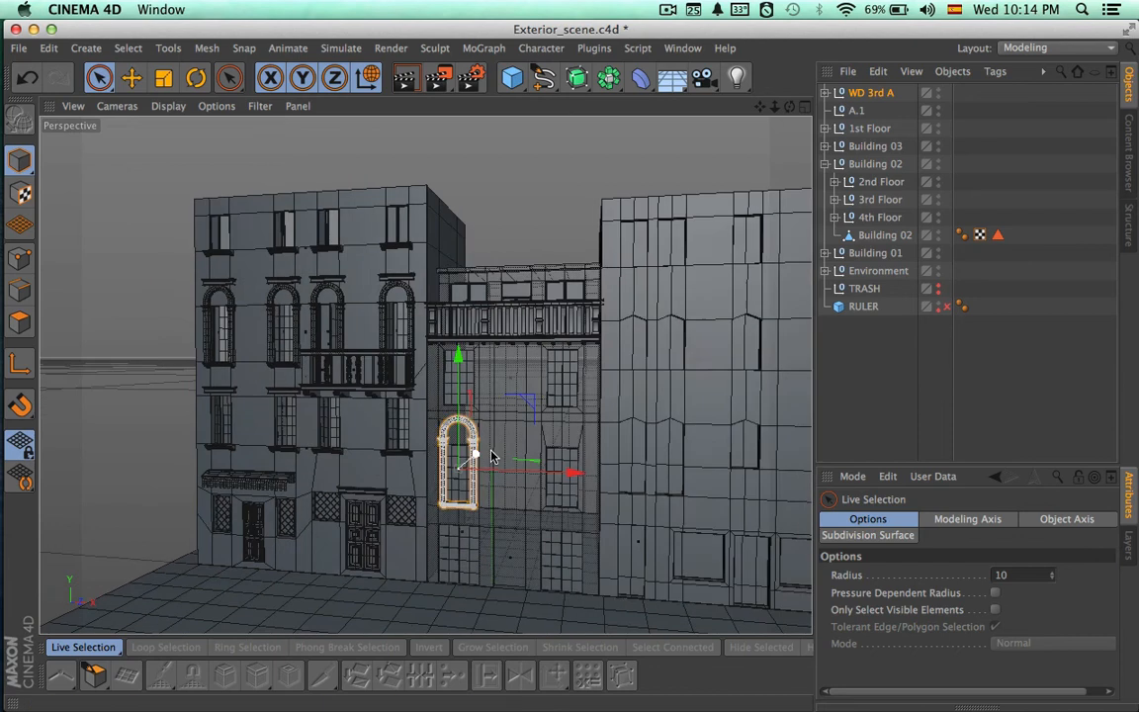
pyautogui.keyDown('alt'); pyautogui.moveTo(463, 451); pyautogui.dragTo(683, 444, button='right'); pyautogui.keyUp('alt')
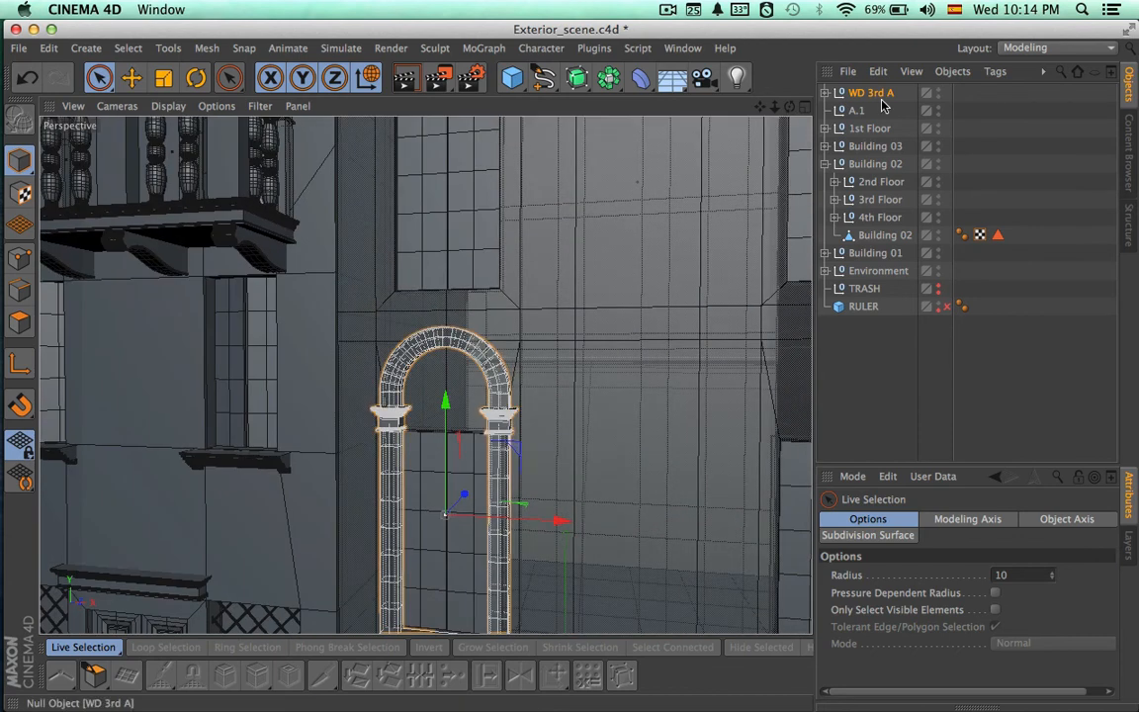
pyautogui.click(883, 234)
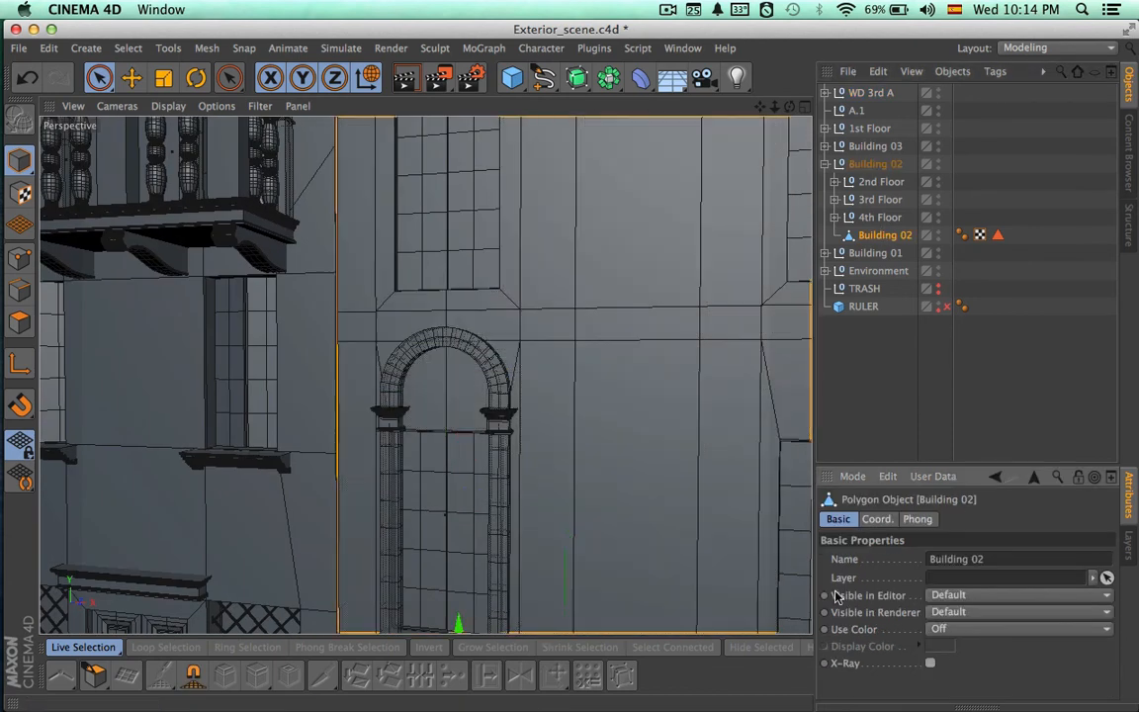
pyautogui.keyDown('alt'); pyautogui.moveTo(722, 536); pyautogui.dragTo(641, 544); pyautogui.keyUp('alt')
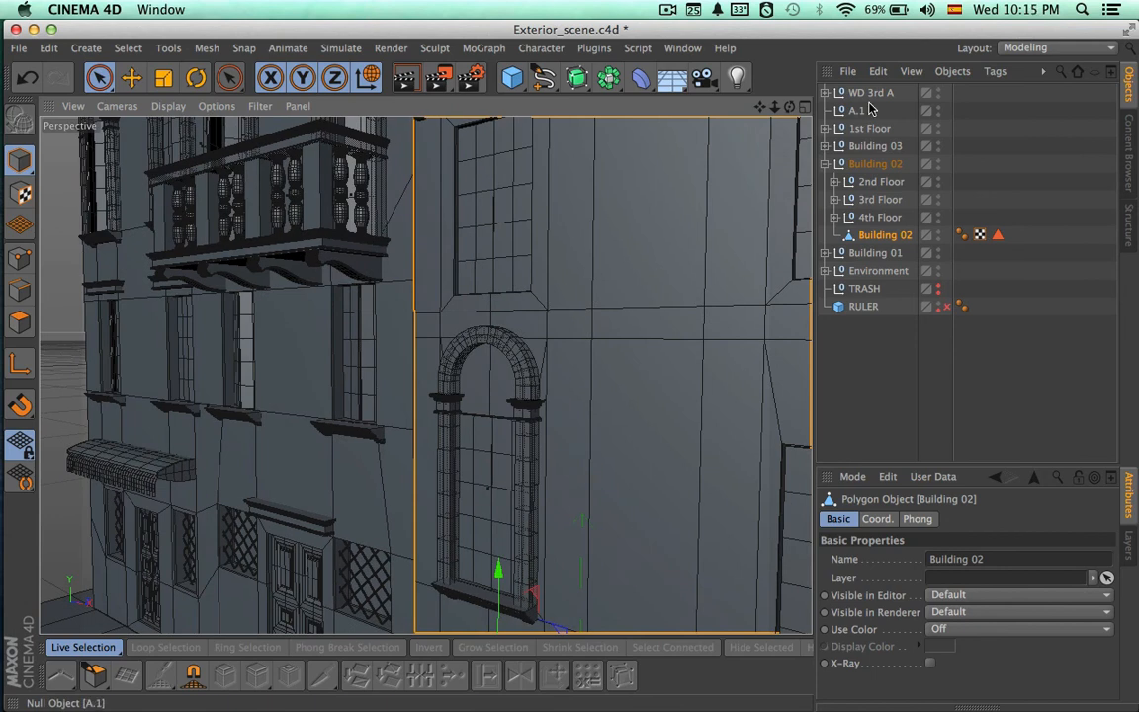
pyautogui.click(868, 92)
pyautogui.click(827, 93)
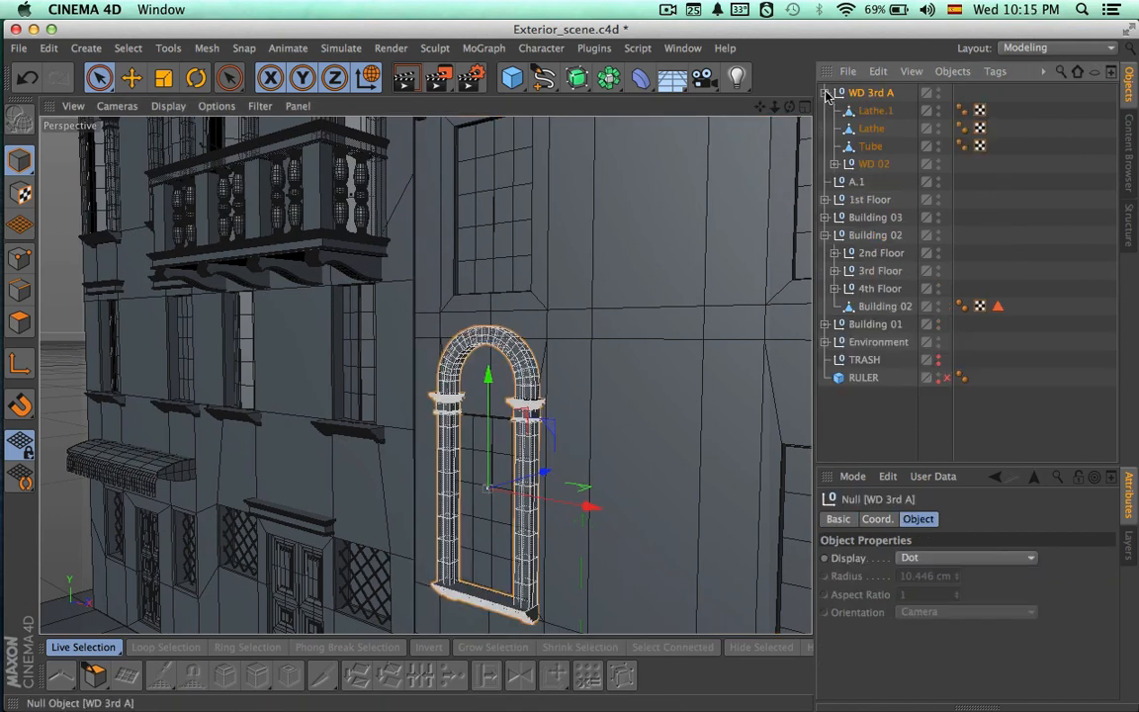
pyautogui.click(874, 111)
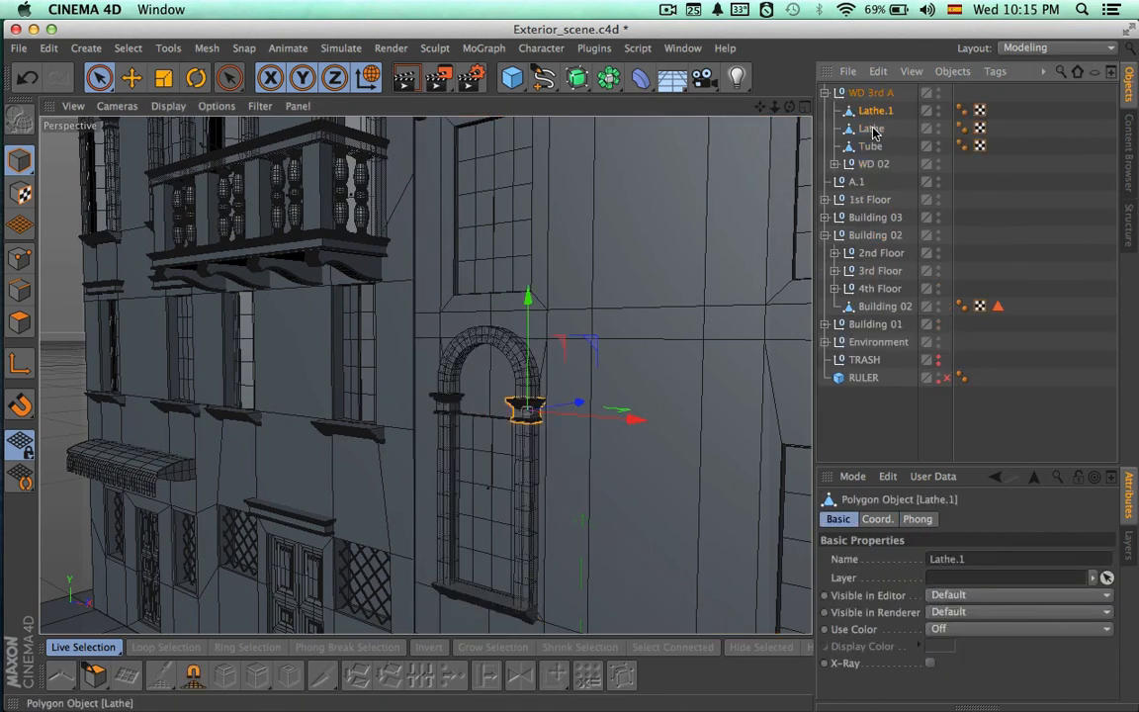
pyautogui.click(870, 129)
pyautogui.click(870, 146)
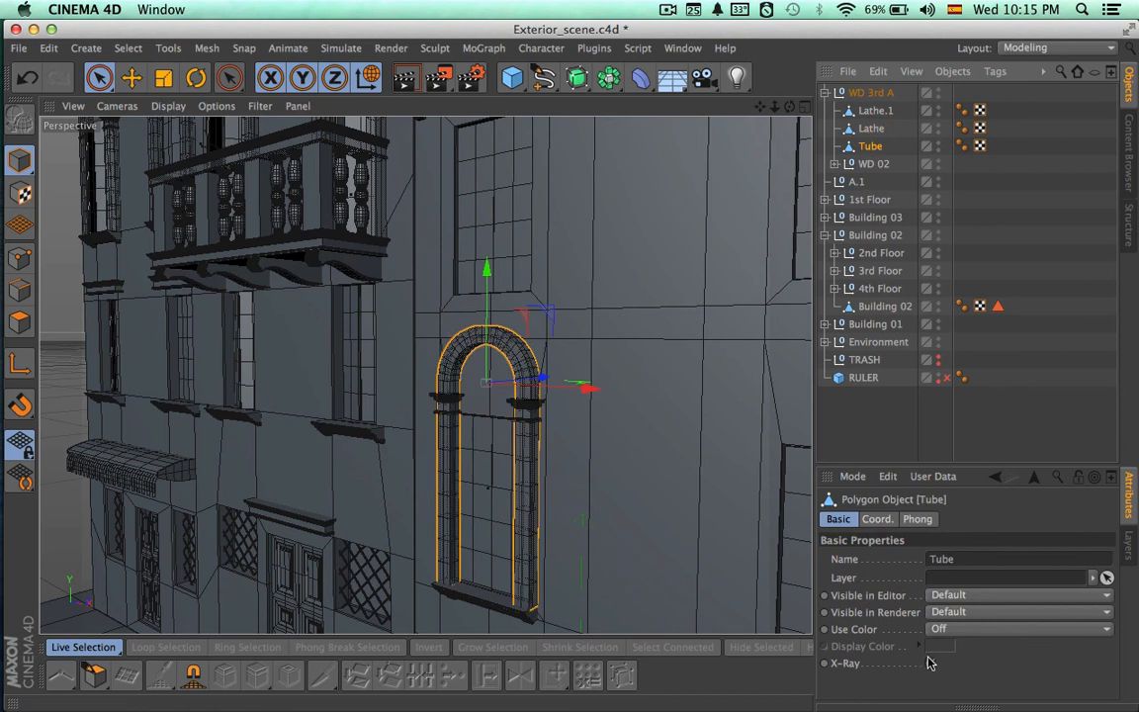
pyautogui.click(867, 94)
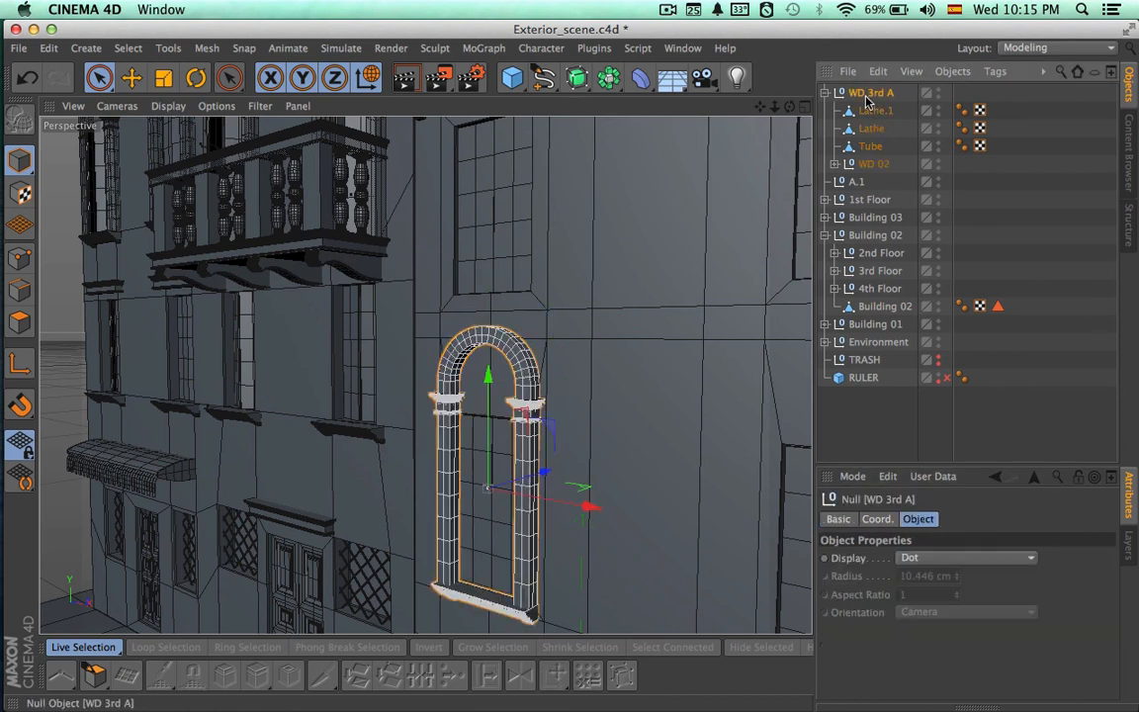
pyautogui.click(825, 93)
# - Examine the arched frame's columns, capitals and sill up close for their fit around the left window opening
pyautogui.scroll(5, 584, 346)
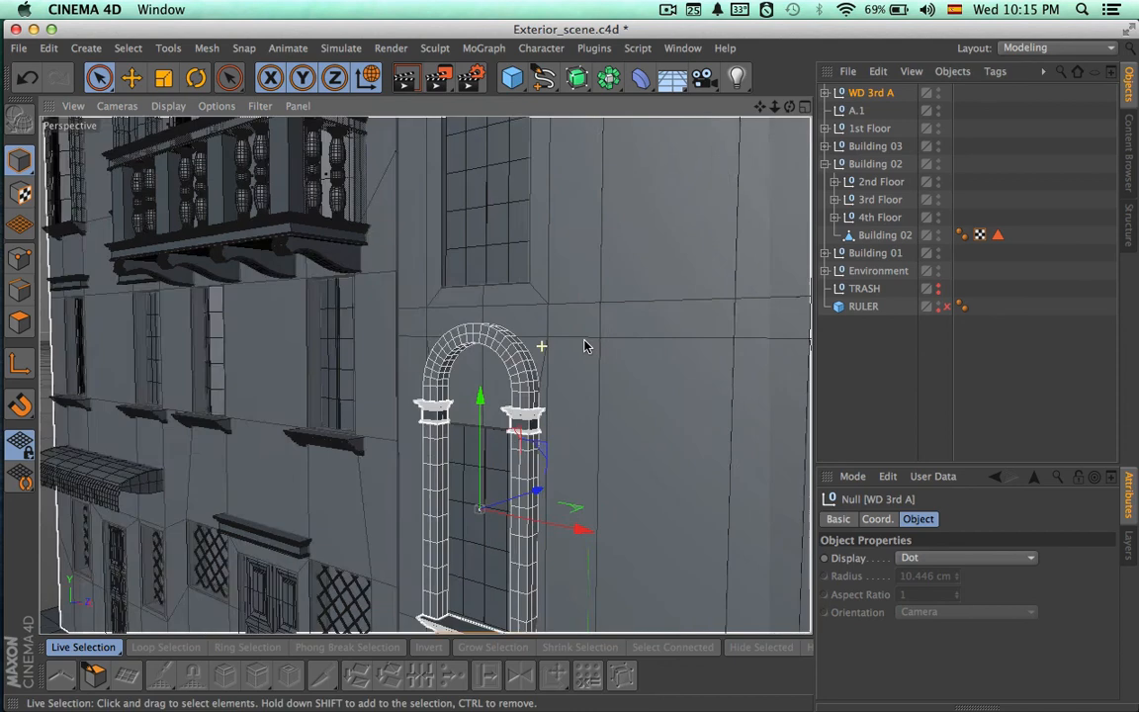
pyautogui.keyDown('alt'); pyautogui.moveTo(662, 341); pyautogui.dragTo(699, 334, button='right'); pyautogui.keyUp('alt')
pyautogui.keyDown('alt'); pyautogui.moveTo(666, 323); pyautogui.dragTo(759, 39, button='middle'); pyautogui.keyUp('alt')
pyautogui.keyDown('alt'); pyautogui.moveTo(426, 375); pyautogui.dragTo(423, 310, button='middle'); pyautogui.keyUp('alt')
pyautogui.moveTo(669, 319)
pyautogui.keyDown('alt'); pyautogui.mouseDown(button='middle')
pyautogui.moveTo(669, 266)
pyautogui.moveTo(667, 299)
pyautogui.mouseUp(button='middle'); pyautogui.keyUp('alt')
pyautogui.moveTo(639, 413)
pyautogui.keyDown('alt'); pyautogui.mouseDown()
pyautogui.moveTo(727, 374)
pyautogui.moveTo(651, 414)
pyautogui.mouseUp(); pyautogui.keyUp('alt')
pyautogui.keyDown('alt'); pyautogui.moveTo(644, 399); pyautogui.dragTo(588, 393, button='right'); pyautogui.keyUp('alt')
pyautogui.keyDown('alt'); pyautogui.moveTo(665, 368); pyautogui.dragTo(627, 502); pyautogui.keyUp('alt')
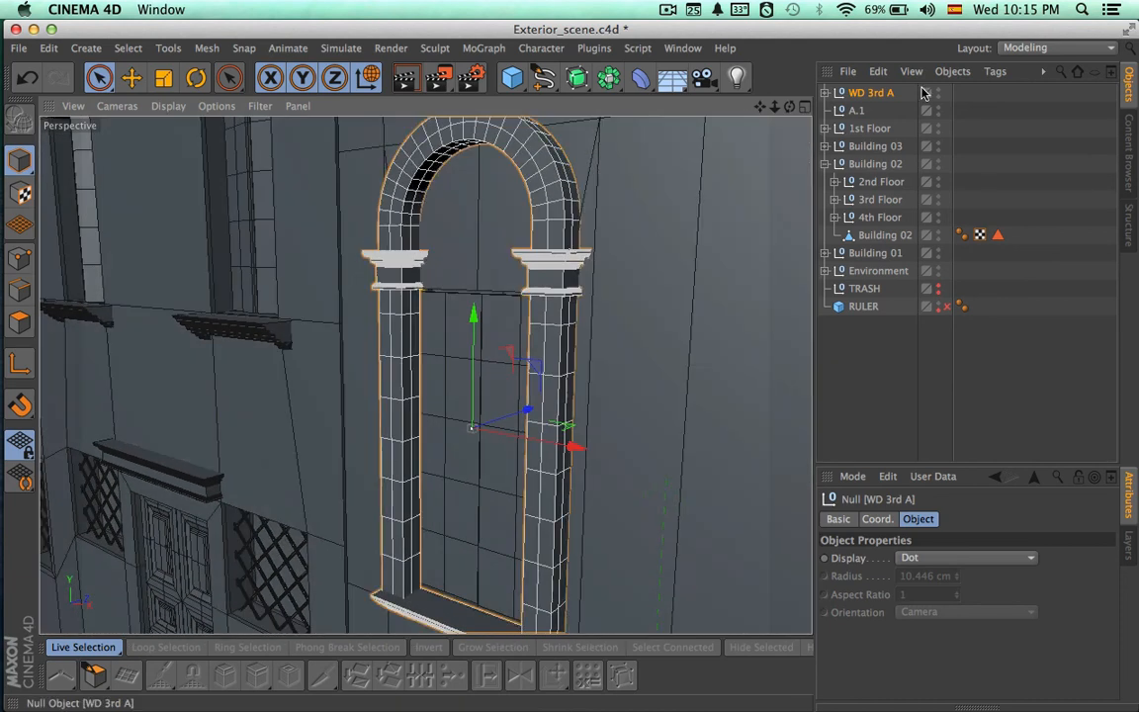
pyautogui.click(827, 93)
pyautogui.click(826, 93)
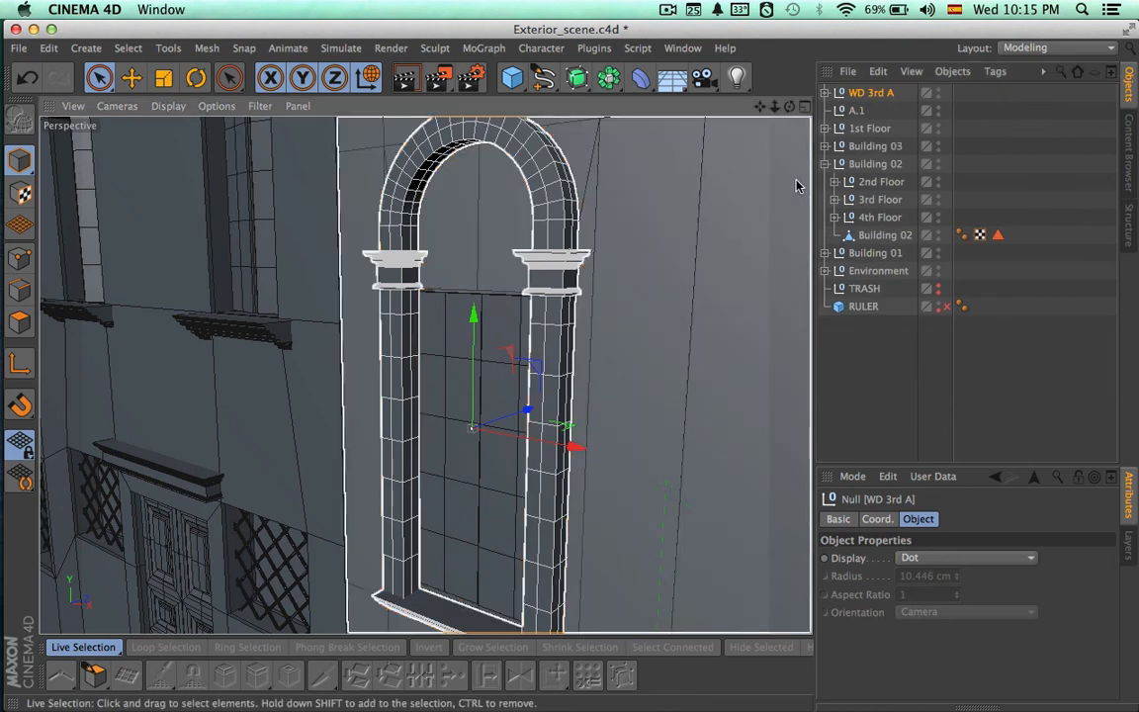
# - Duplicate the fitted arched frame WD 3rd A for Building 02's other second-floor window
pyautogui.keyDown('alt'); pyautogui.moveTo(725, 181); pyautogui.dragTo(668, 247, button='right'); pyautogui.keyUp('alt')
pyautogui.keyDown('alt'); pyautogui.moveTo(595, 251); pyautogui.dragTo(475, 259, button='middle'); pyautogui.keyUp('alt')
pyautogui.keyDown('alt'); pyautogui.moveTo(475, 259); pyautogui.dragTo(744, 233); pyautogui.keyUp('alt')
pyautogui.press('super+v')
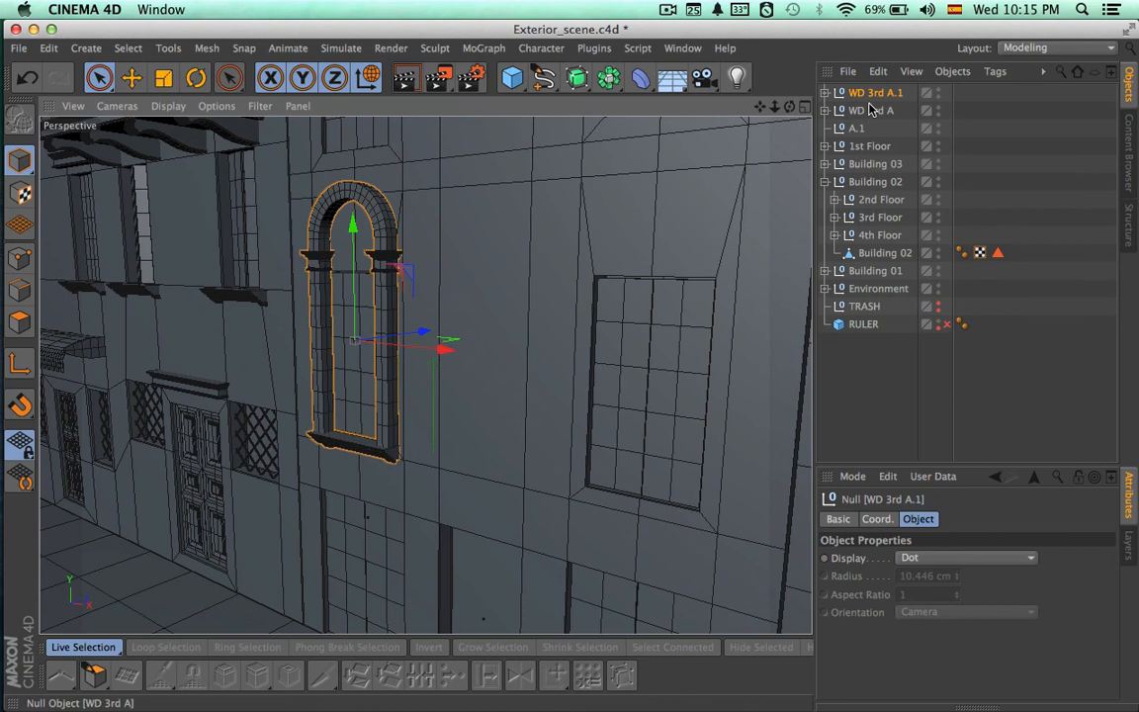
# - Rename the original arched frame as WD 2nd A and its duplicate as WD 2nd B
pyautogui.doubleClick(870, 109)
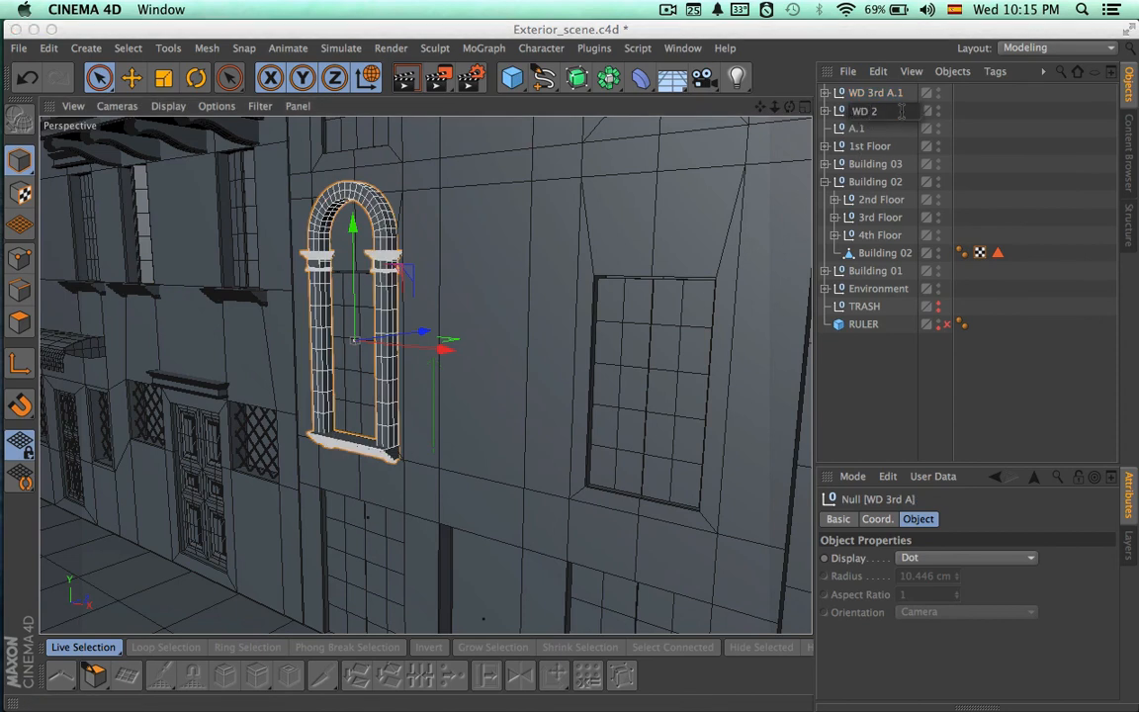
pyautogui.write('WD 2nd A')
pyautogui.press('Return')
pyautogui.doubleClick(873, 95)
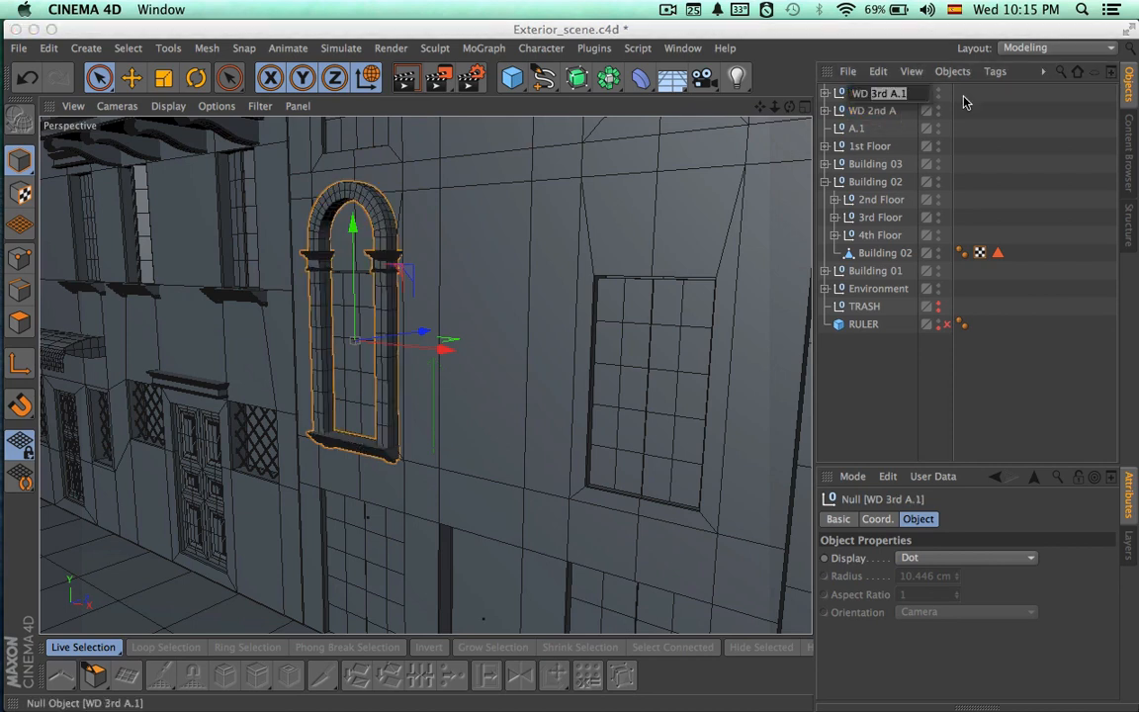
pyautogui.write('2nd')
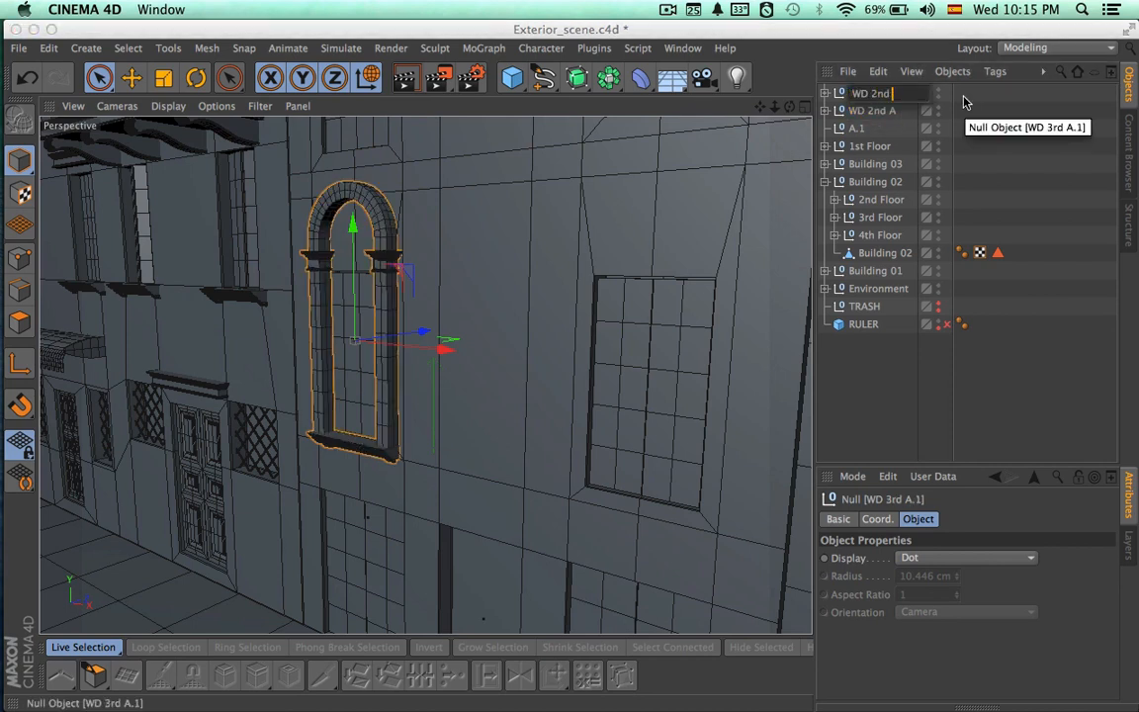
pyautogui.write(' B')
pyautogui.press('Return')
# - In the front view, move WD 2nd B along X onto the right second-floor window and centre it on the doors
pyautogui.click(804, 107)
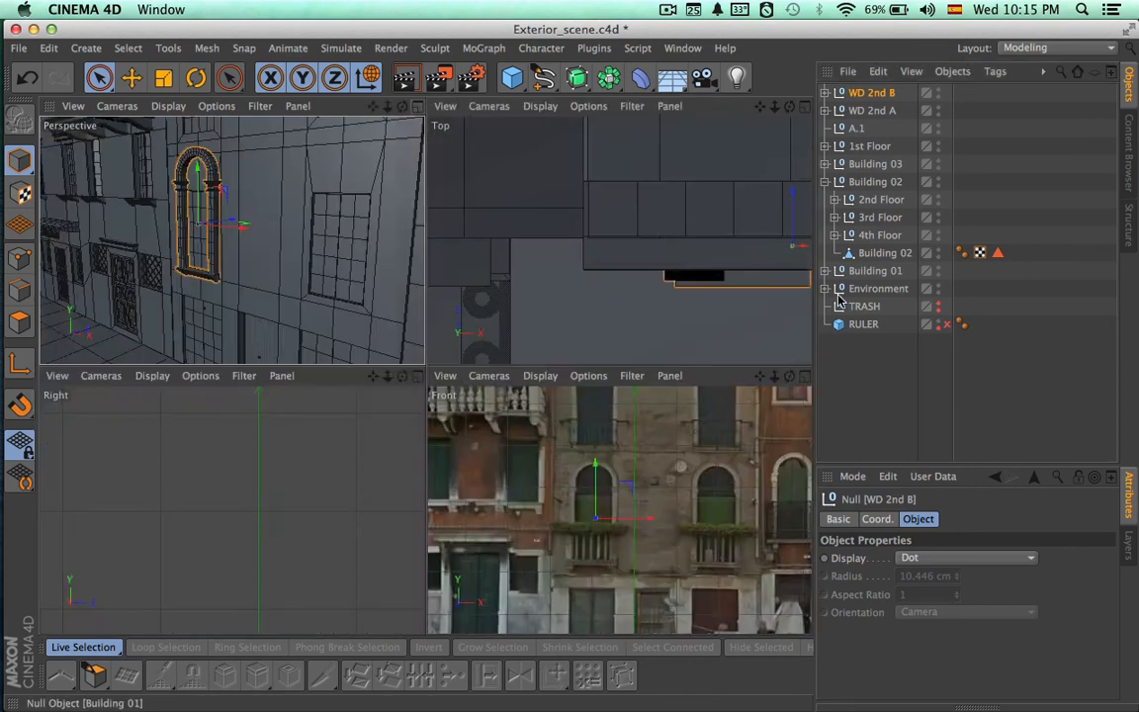
pyautogui.click(803, 373)
pyautogui.moveTo(481, 396); pyautogui.dragTo(725, 397)
pyautogui.scroll(10, 720, 453)
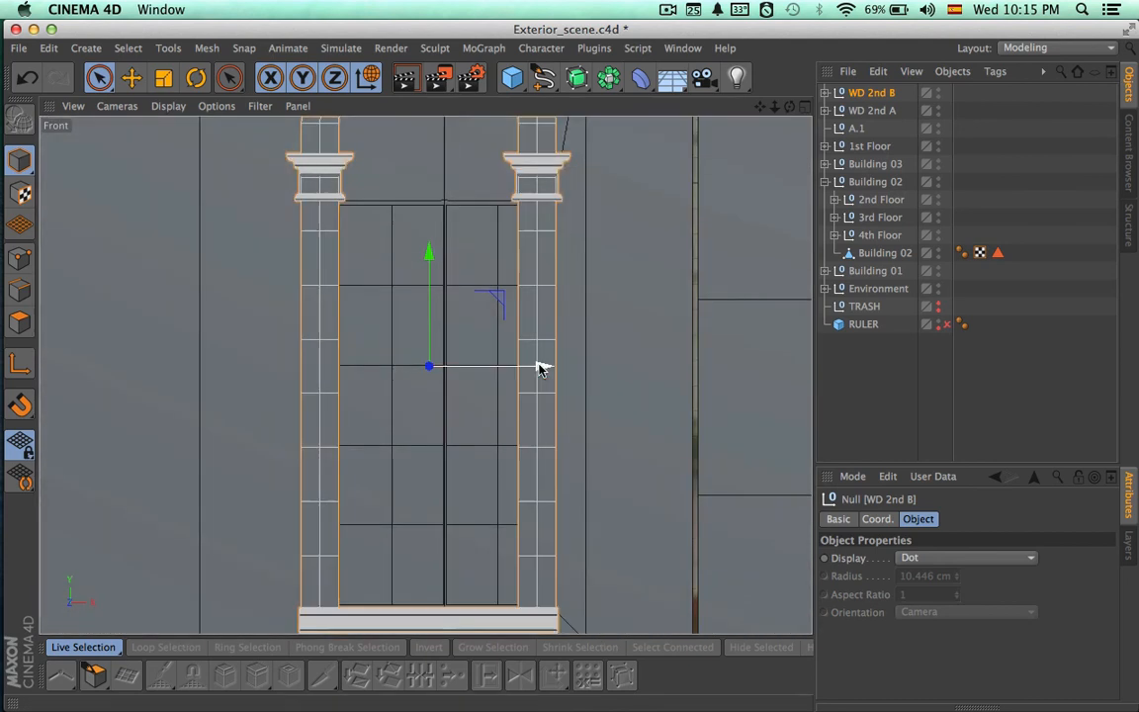
pyautogui.moveTo(539, 366)
pyautogui.mouseDown()
pyautogui.moveTo(602, 364)
pyautogui.moveTo(543, 366)
pyautogui.mouseUp()
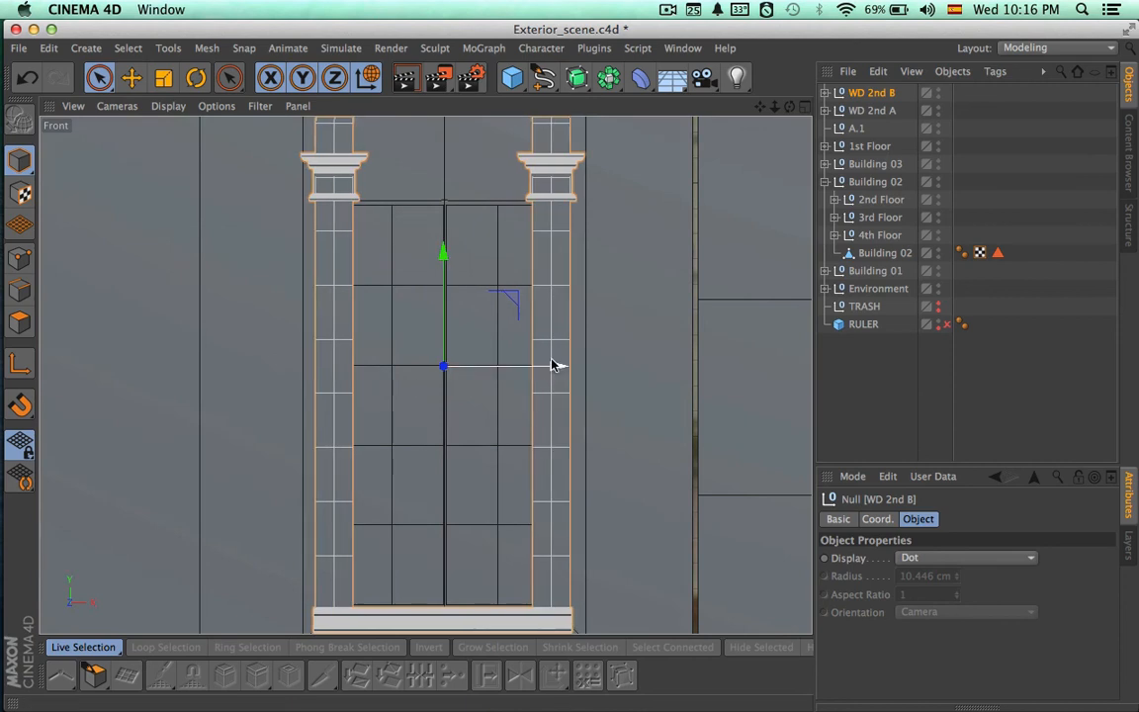
pyautogui.scroll(-10, 689, 263)
# - Select both arched frames and examine their depth and placement on Building 02's facade in the perspective view
pyautogui.click(804, 109)
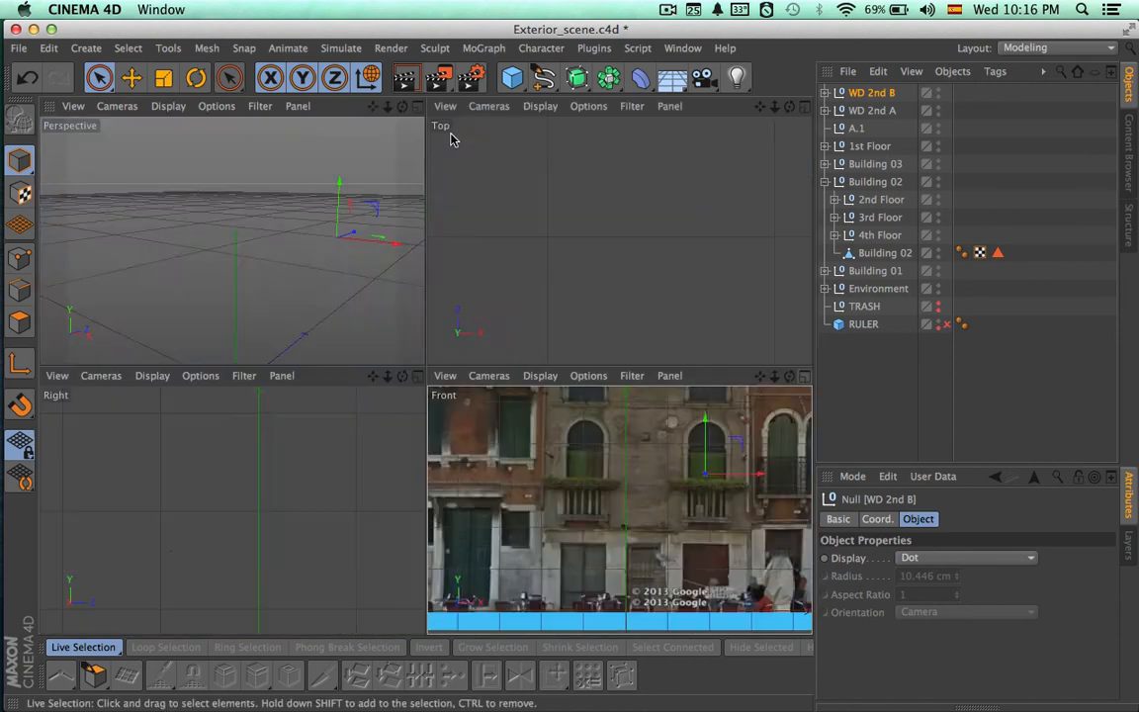
pyautogui.click(377, 99)
pyautogui.keyDown('alt'); pyautogui.moveTo(558, 316); pyautogui.dragTo(464, 374); pyautogui.keyUp('alt')
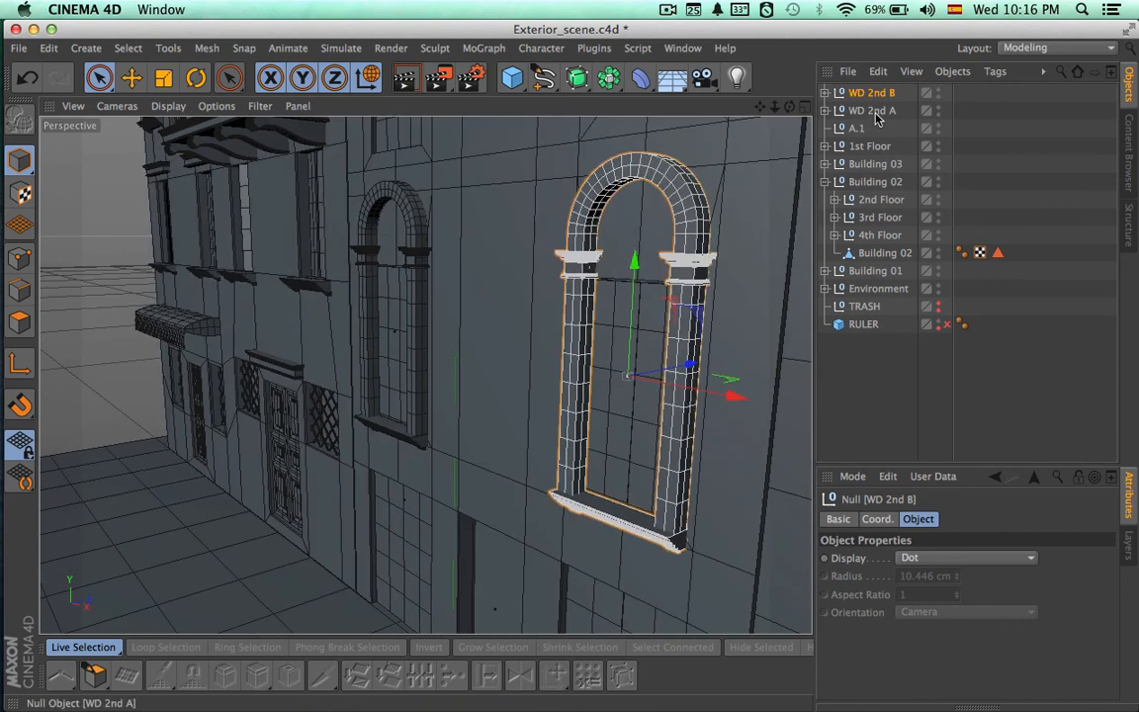
pyautogui.keyDown('ctrl'); pyautogui.click(872, 111); pyautogui.keyUp('ctrl')
pyautogui.keyDown('alt'); pyautogui.moveTo(642, 376); pyautogui.dragTo(624, 357); pyautogui.keyUp('alt')
pyautogui.press('super+z')
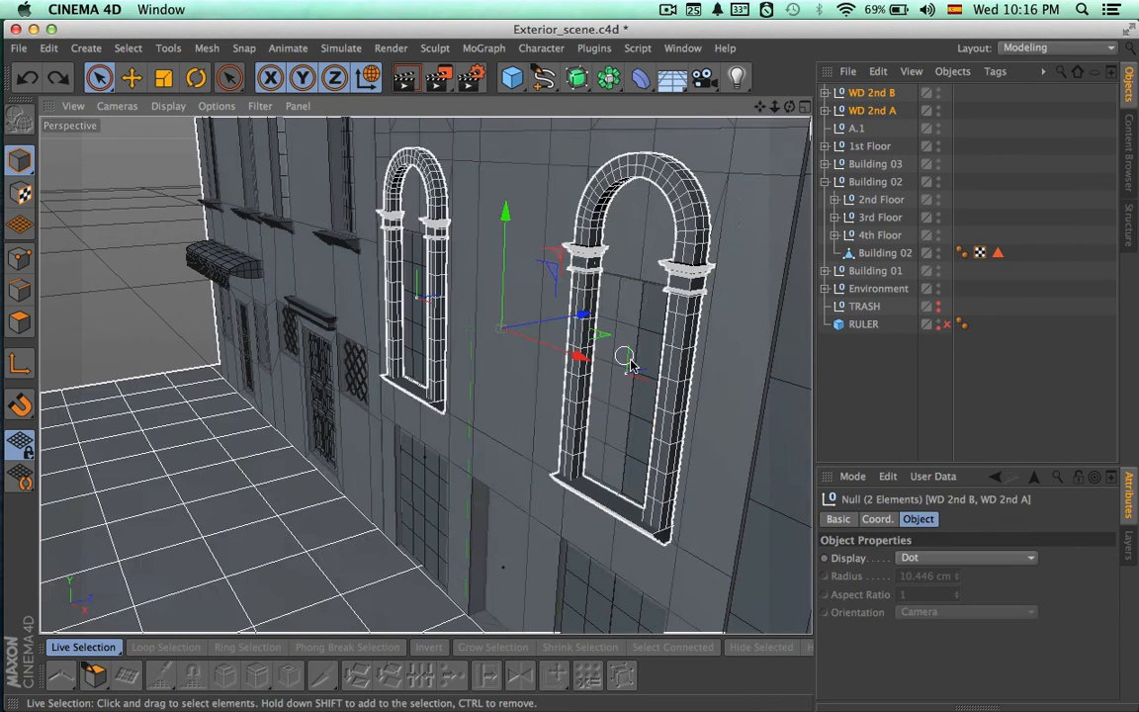
pyautogui.keyDown('alt'); pyautogui.moveTo(490, 364); pyautogui.dragTo(720, 354); pyautogui.keyUp('alt')
pyautogui.keyDown('alt'); pyautogui.moveTo(642, 450); pyautogui.dragTo(438, 451, button='right'); pyautogui.keyUp('alt')
pyautogui.keyDown('alt'); pyautogui.moveTo(637, 495); pyautogui.dragTo(552, 458, button='middle'); pyautogui.keyUp('alt')
pyautogui.keyDown('alt'); pyautogui.moveTo(524, 499); pyautogui.dragTo(562, 460); pyautogui.keyUp('alt')
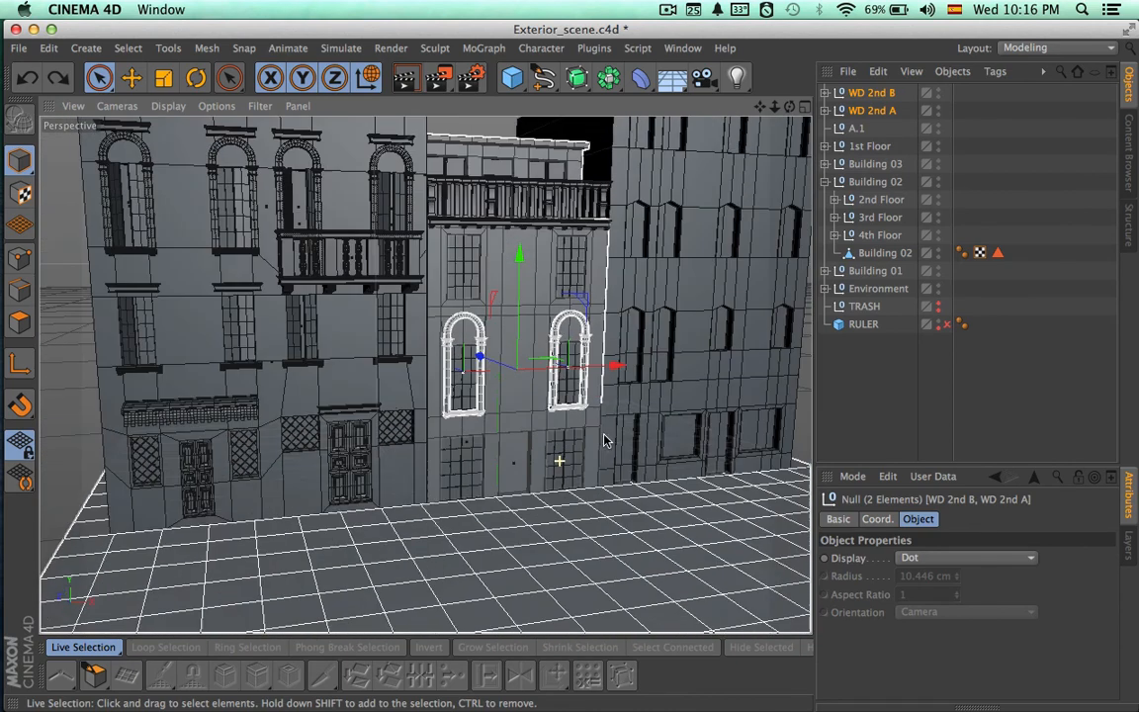
pyautogui.keyDown('alt'); pyautogui.moveTo(516, 262); pyautogui.dragTo(702, 282, button='right'); pyautogui.keyUp('alt')
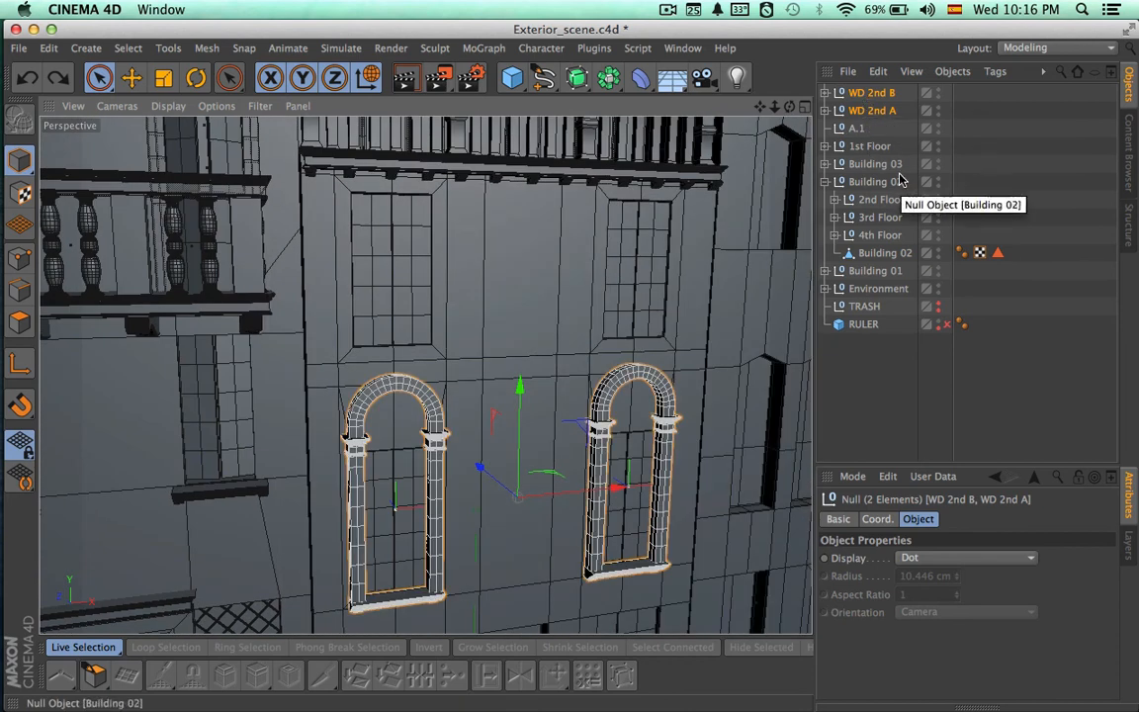
# - Delete the leftover empty null A.1 from the scene
pyautogui.click(856, 130)
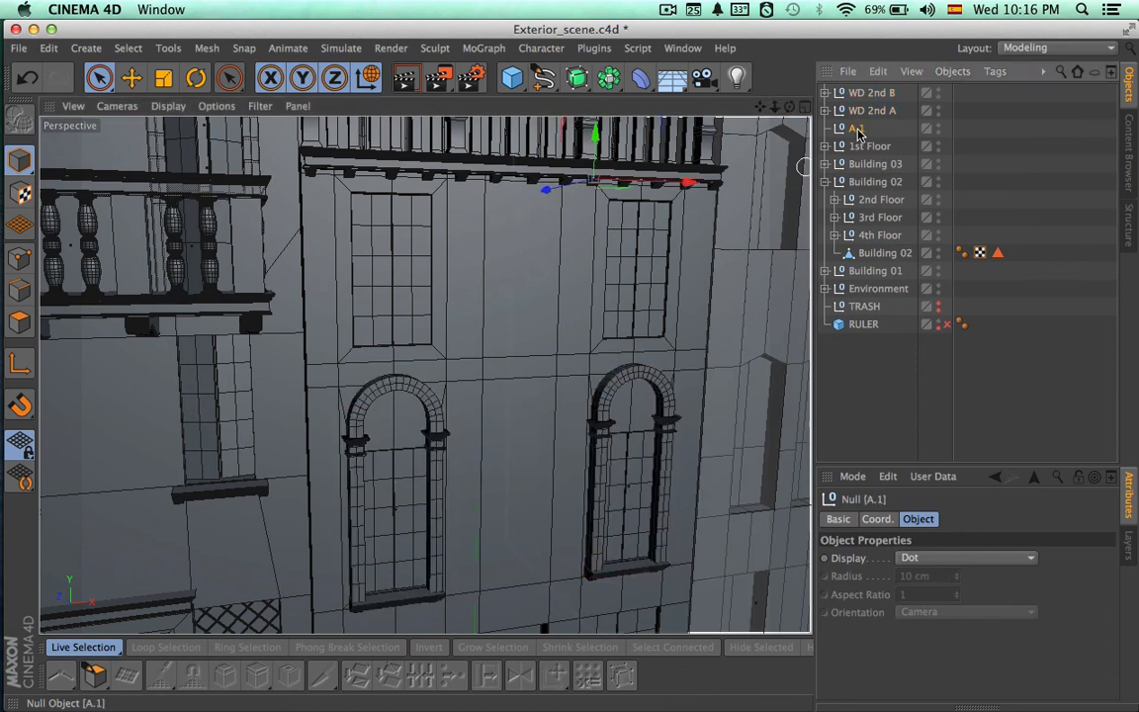
pyautogui.keyDown('alt'); pyautogui.moveTo(666, 295); pyautogui.dragTo(532, 293, button='right'); pyautogui.keyUp('alt')
pyautogui.keyDown('alt'); pyautogui.moveTo(640, 287); pyautogui.dragTo(537, 349, button='middle'); pyautogui.keyUp('alt')
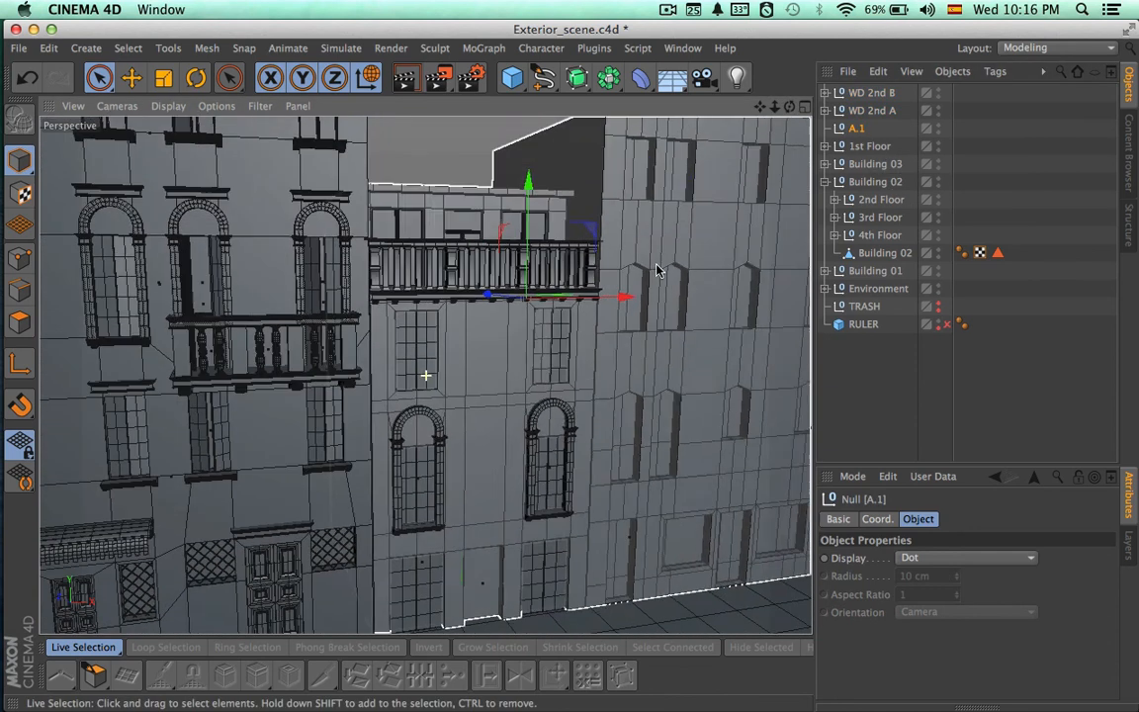
pyautogui.press('Delete')
# - Move WD 2nd A and WD 2nd B into Building 02's 2nd Floor group
pyautogui.click(863, 111)
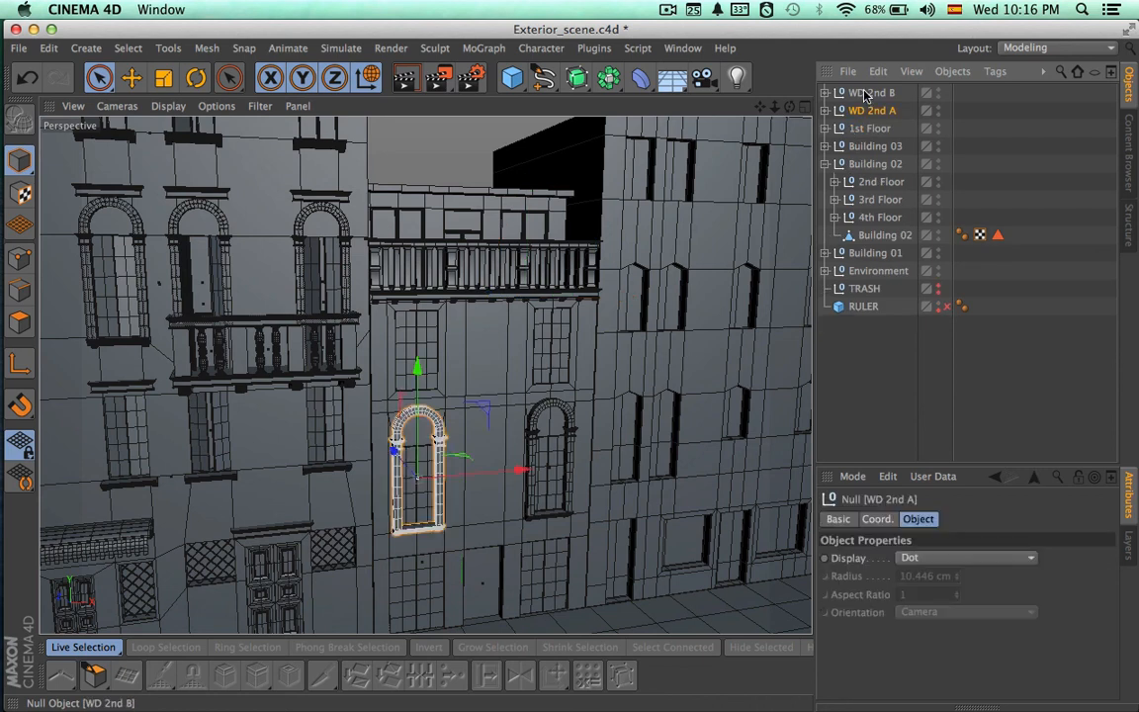
pyautogui.keyDown('shift'); pyautogui.click(863, 93); pyautogui.keyUp('shift')
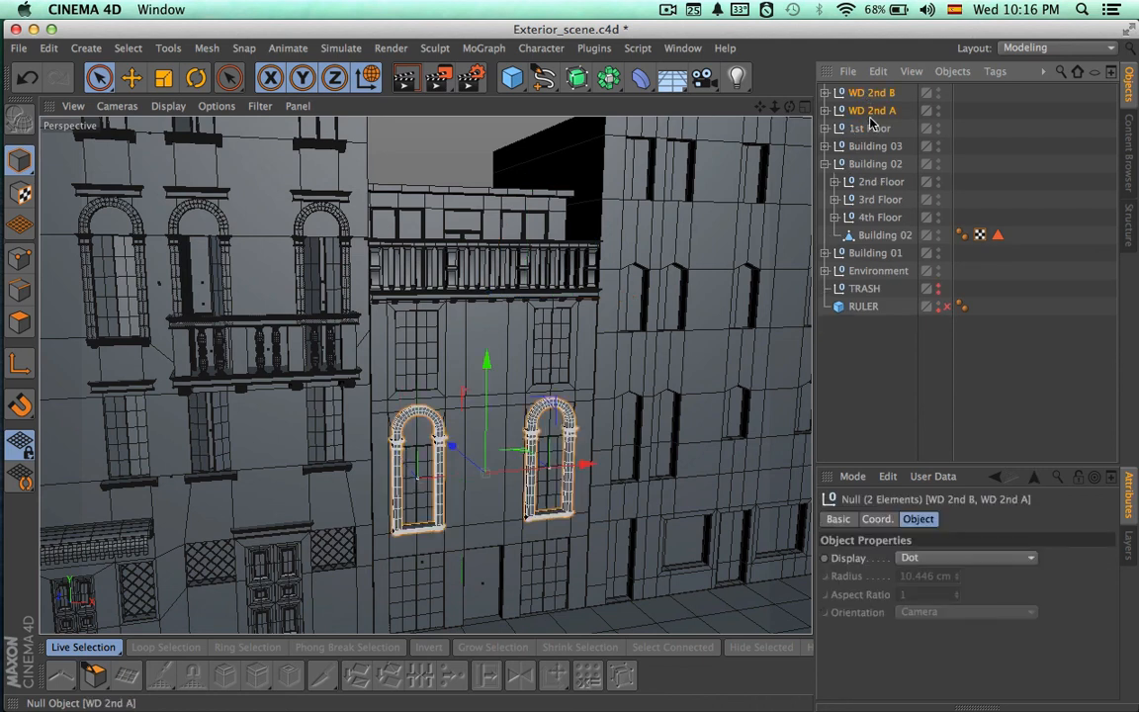
pyautogui.moveTo(870, 118); pyautogui.dragTo(870, 185)
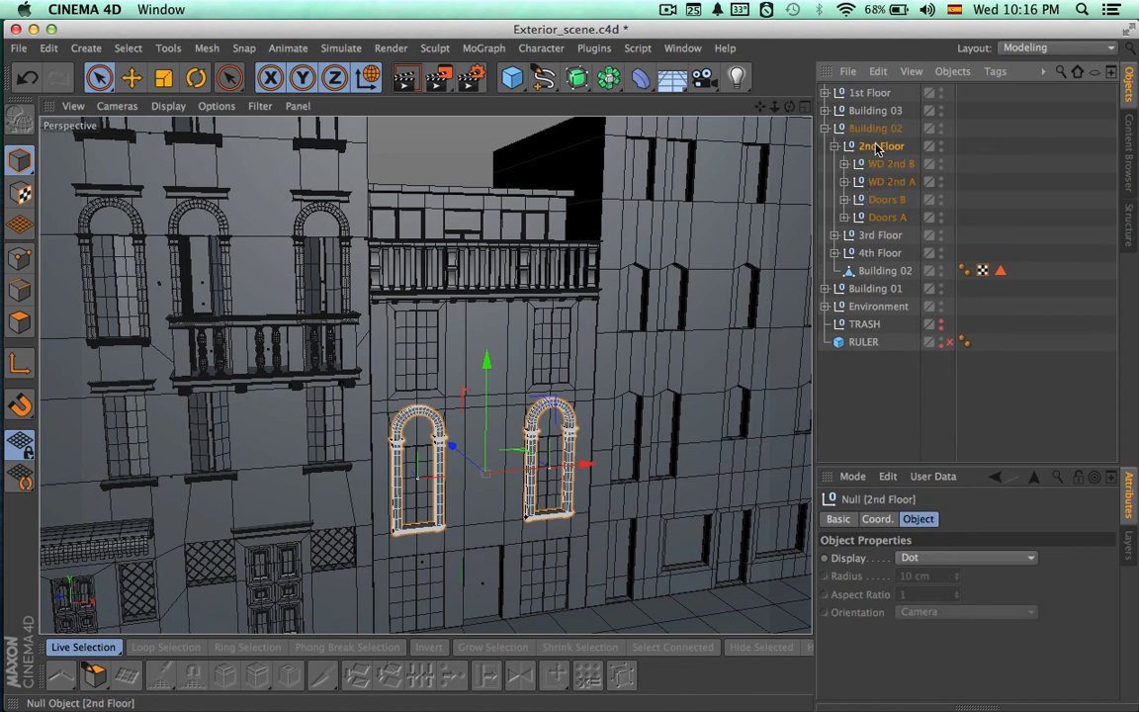
# - Check the 2nd Floor group's doors and arched frames one by one, and view the result against the neighbouring buildings
pyautogui.click(878, 146)
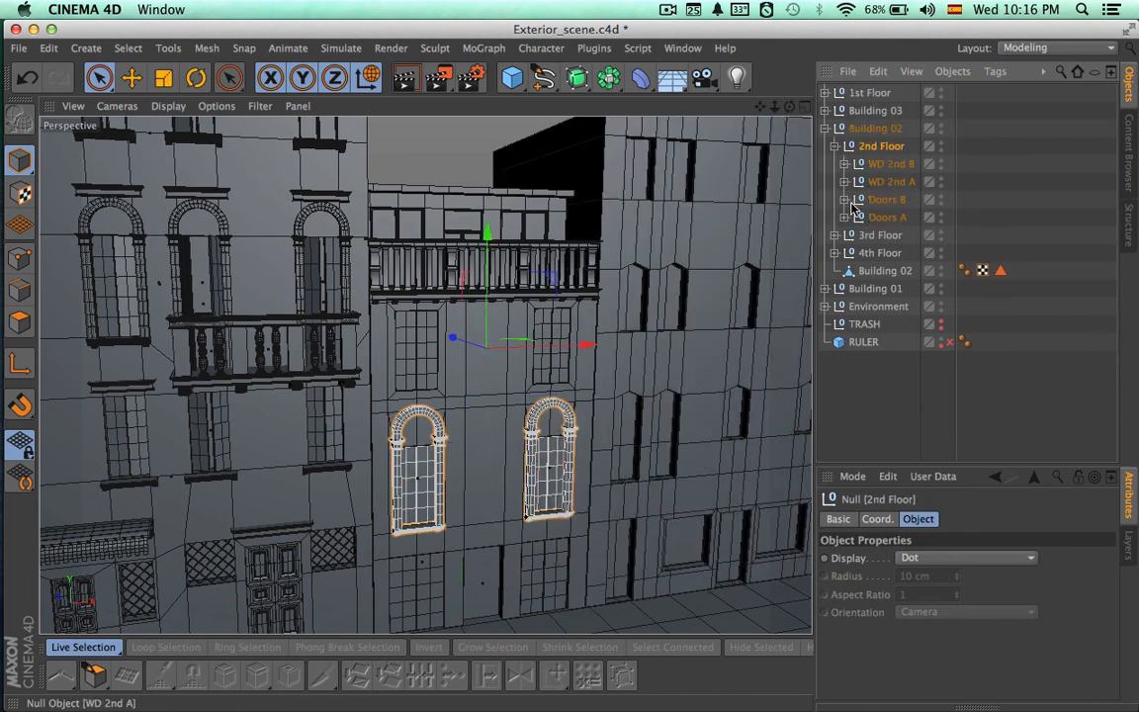
pyautogui.moveTo(747, 295)
pyautogui.keyDown('alt'); pyautogui.mouseDown()
pyautogui.moveTo(671, 341)
pyautogui.moveTo(701, 333)
pyautogui.mouseUp(); pyautogui.keyUp('alt')
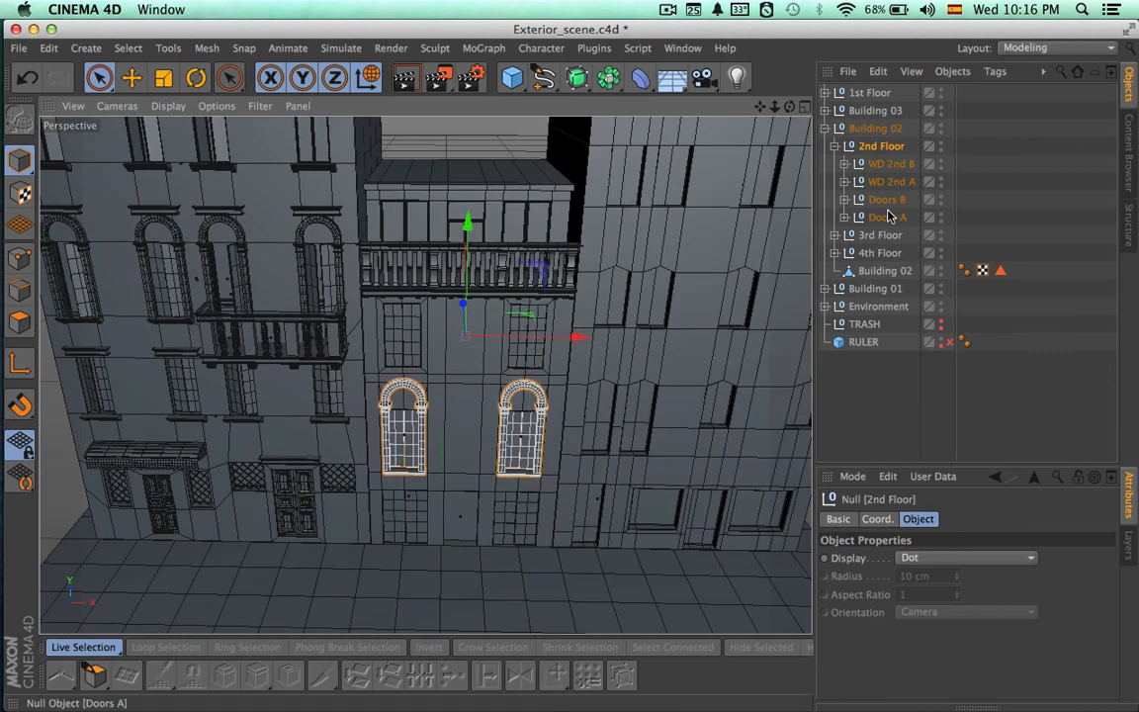
pyautogui.click(888, 218)
pyautogui.click(884, 199)
pyautogui.click(882, 184)
pyautogui.click(878, 168)
pyautogui.click(879, 149)
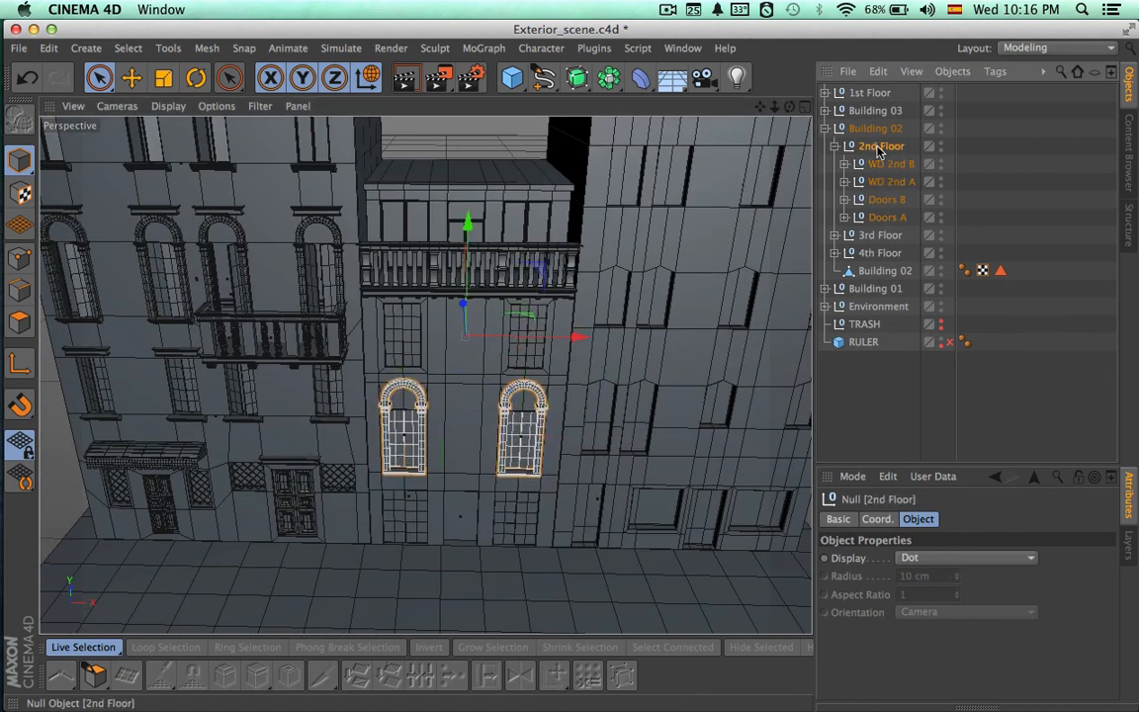
pyautogui.moveTo(515, 362)
pyautogui.keyDown('alt'); pyautogui.mouseDown()
pyautogui.moveTo(546, 210)
pyautogui.moveTo(543, 232)
pyautogui.mouseUp(); pyautogui.keyUp('alt')
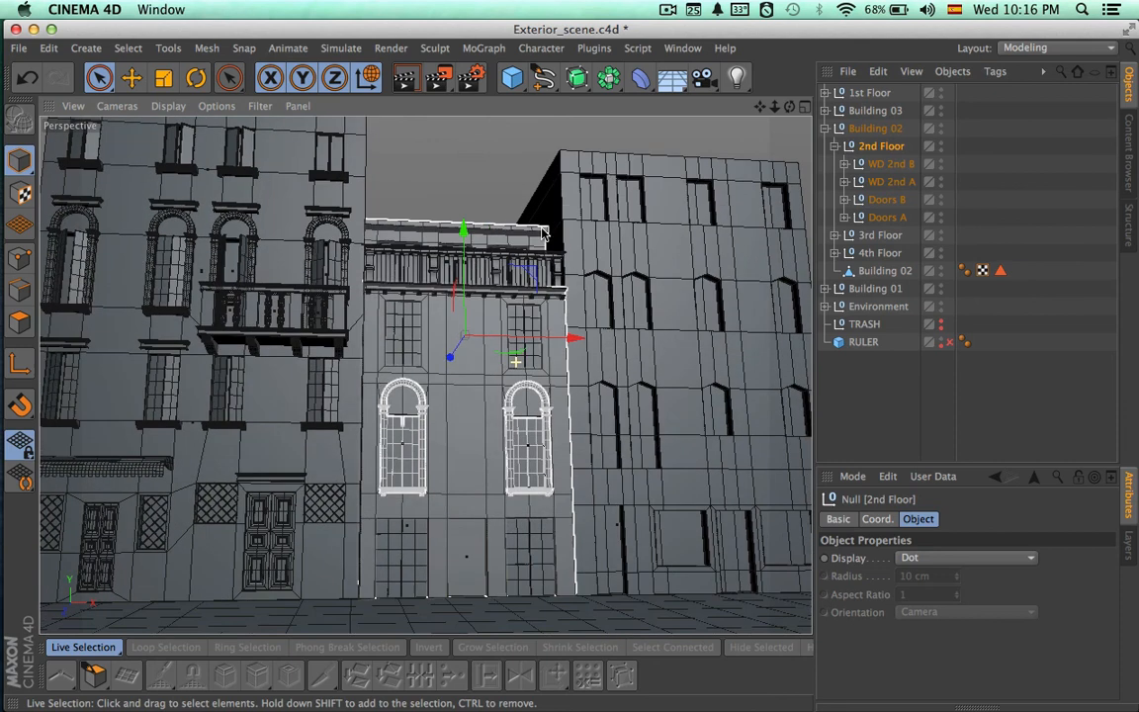
# - Lower the axis of Building 02's 2nd Floor group to the mid-height of the arched windows, without moving its contents
pyautogui.click(20, 363)
pyautogui.moveTo(456, 255); pyautogui.dragTo(469, 529)
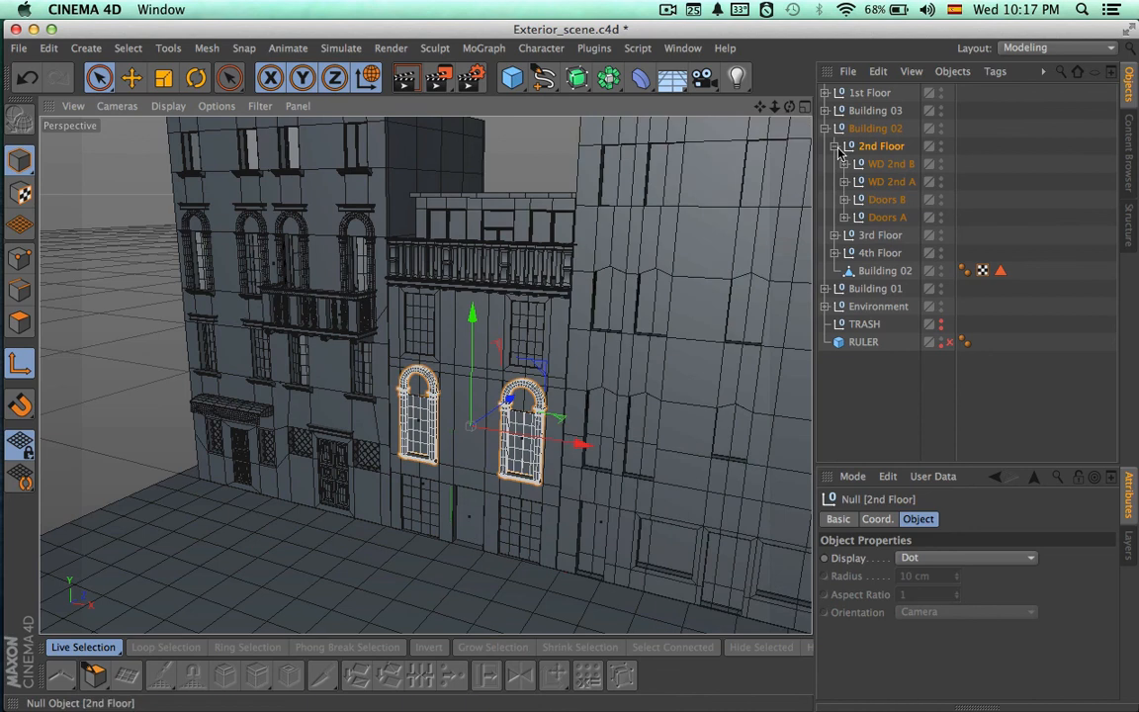
pyautogui.scroll(6, 615, 301)
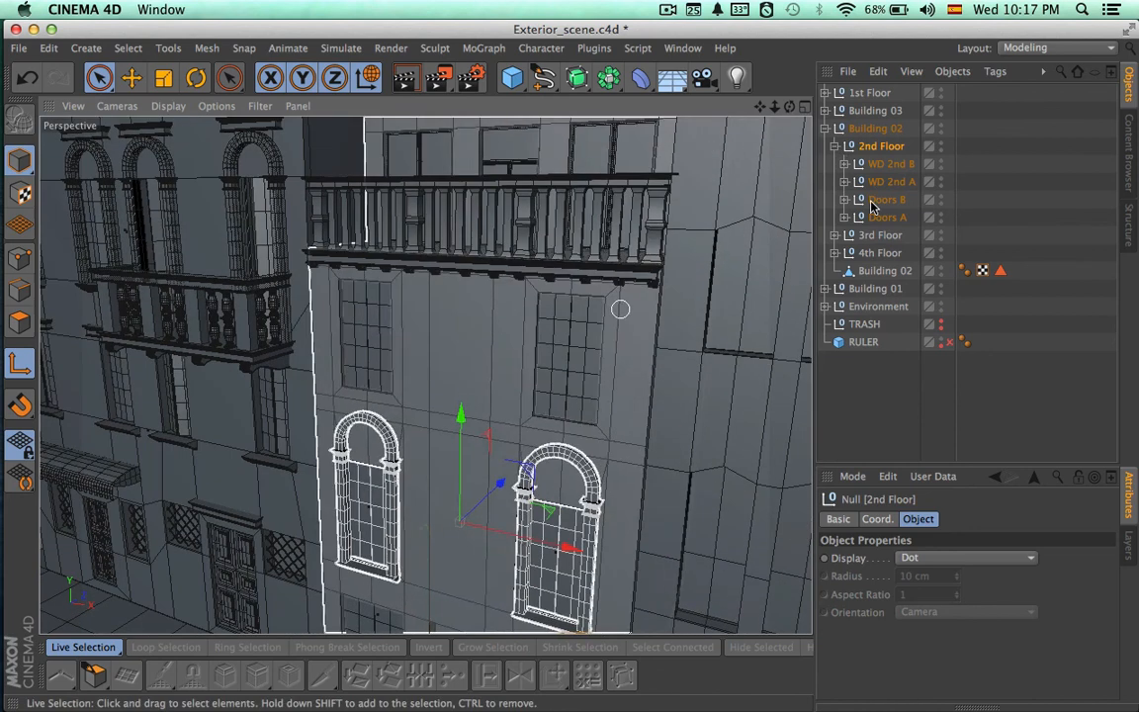
# - Reveal the coordinate values and rotate Door L in the 3rd Floor group's Doors B to a heading of about -14.2°
pyautogui.click(835, 146)
pyautogui.click(835, 164)
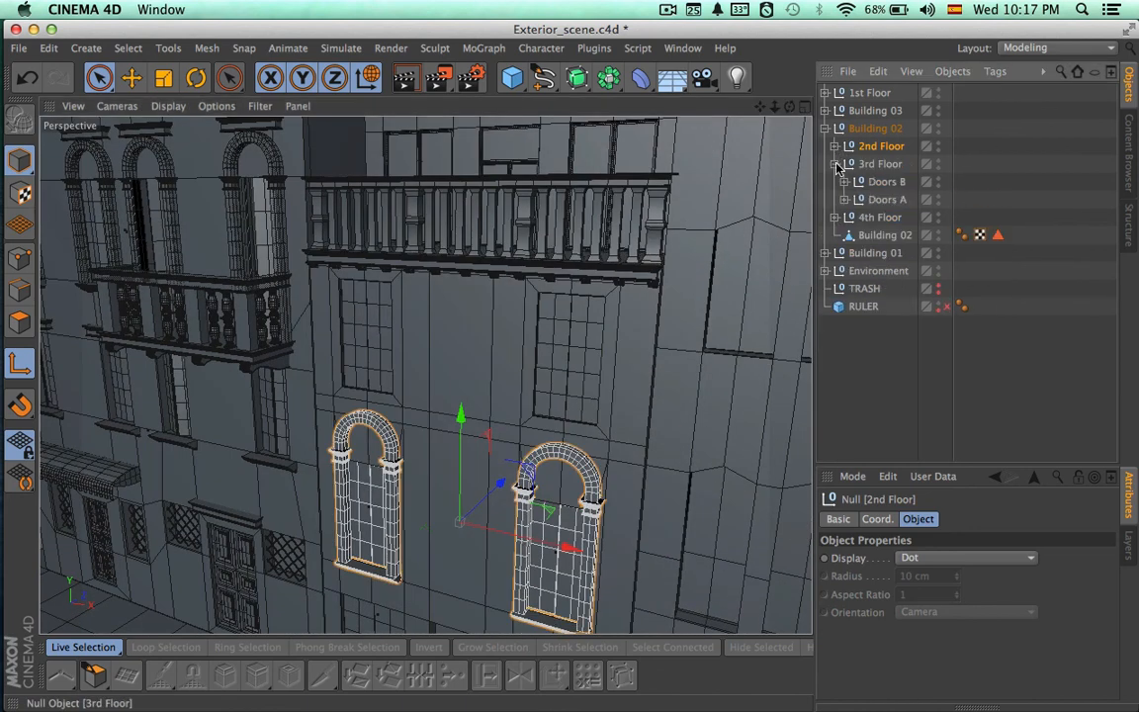
pyautogui.click(878, 183)
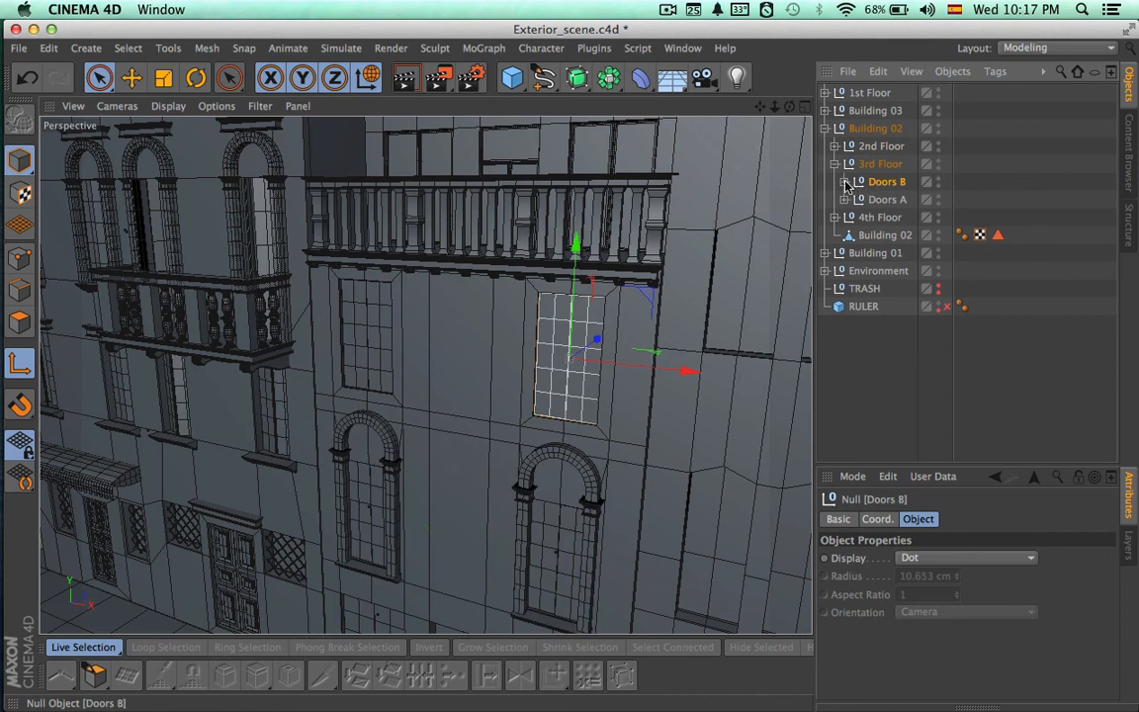
pyautogui.click(845, 182)
pyautogui.click(893, 199)
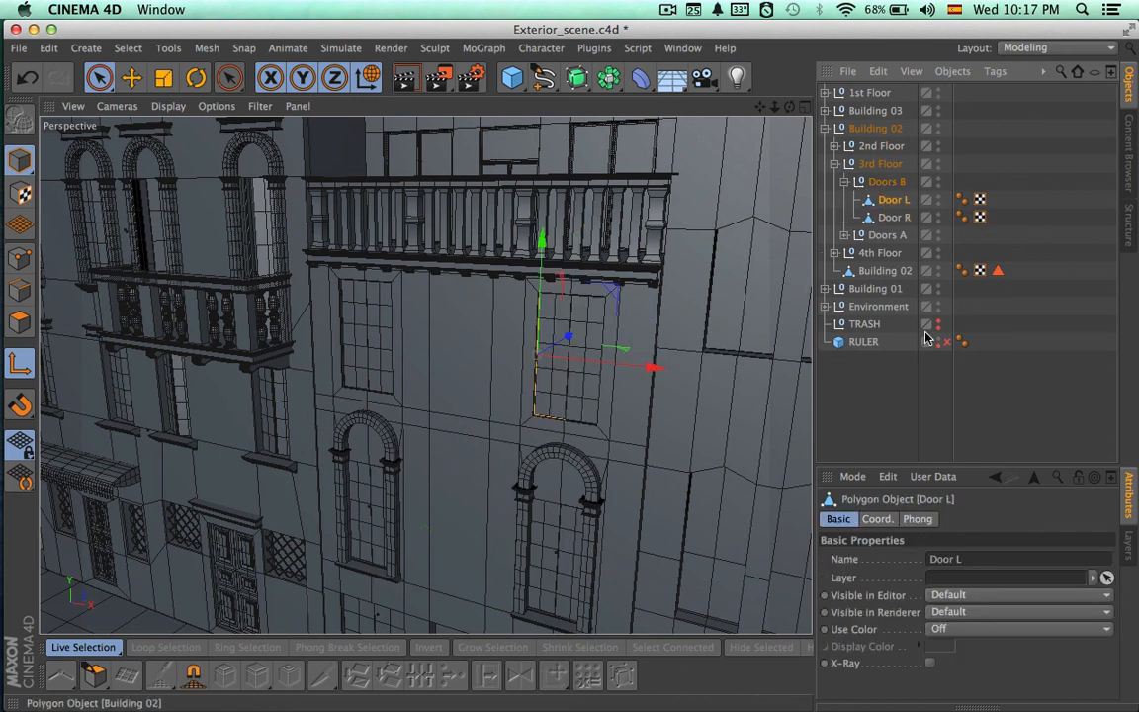
pyautogui.click(979, 704)
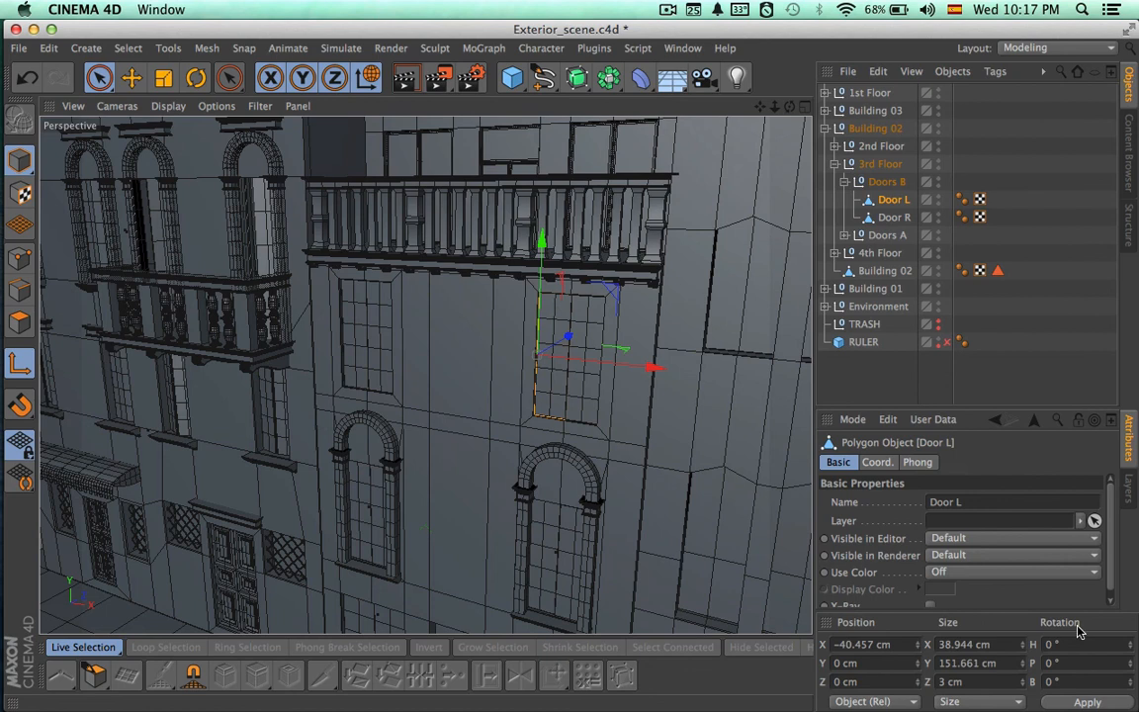
pyautogui.keyDown('alt'); pyautogui.moveTo(645, 518); pyautogui.dragTo(686, 524); pyautogui.keyUp('alt')
pyautogui.press('r')
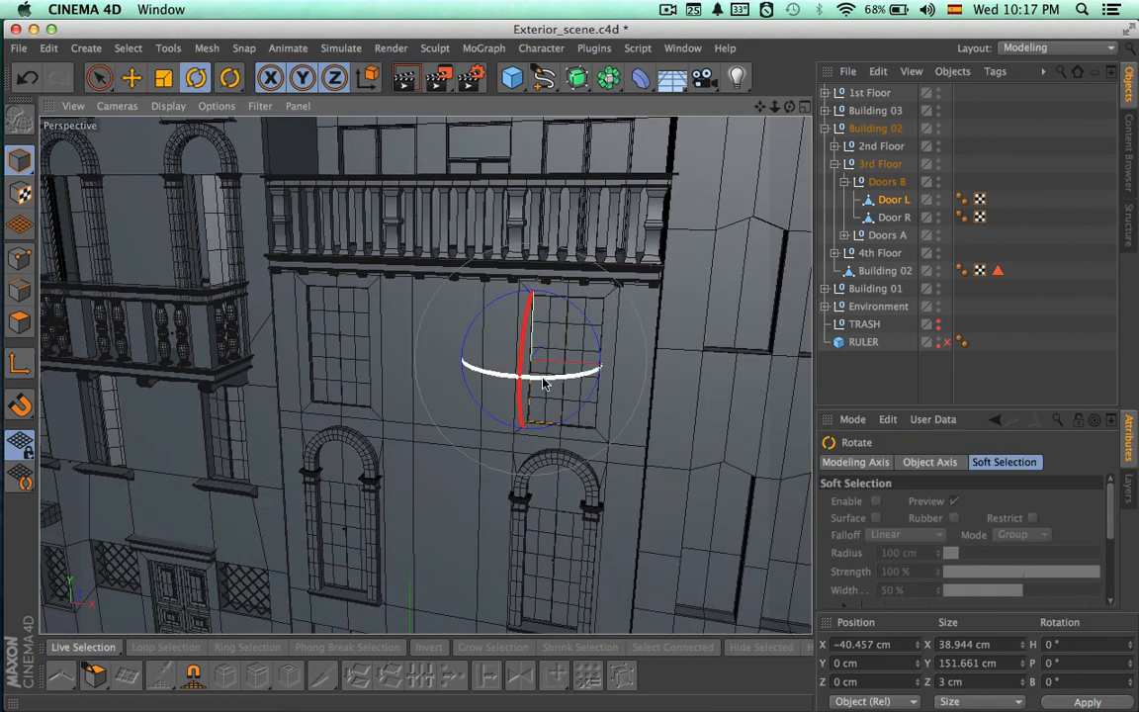
pyautogui.moveTo(534, 371); pyautogui.dragTo(526, 382)
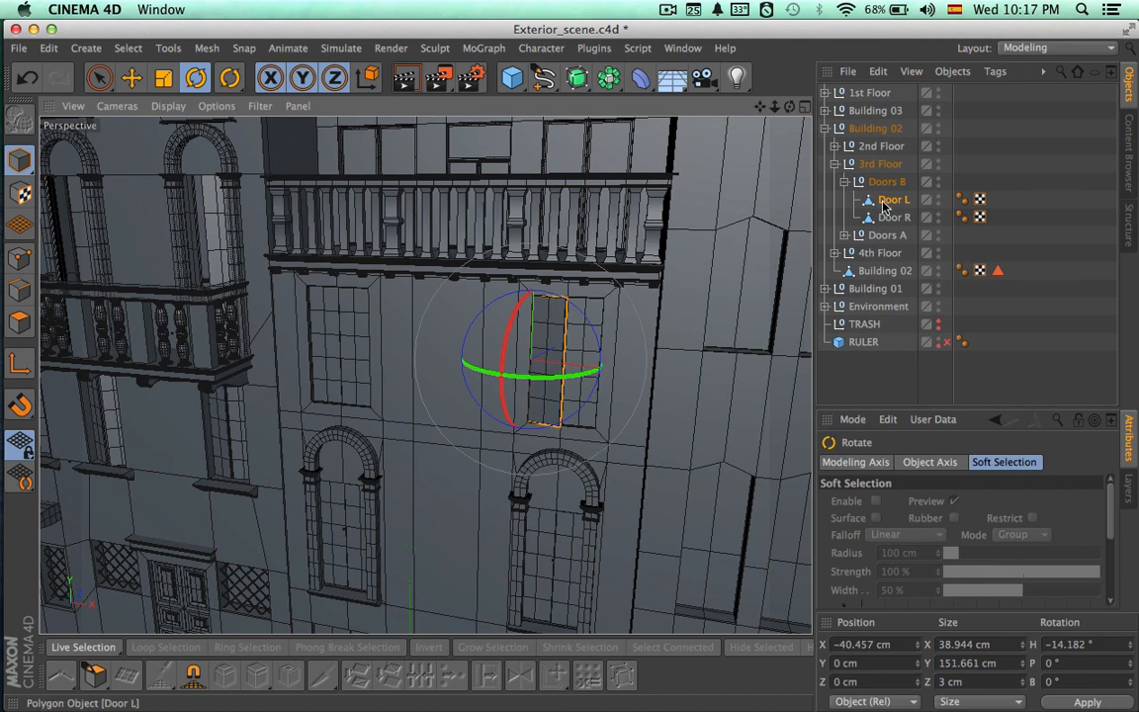
pyautogui.moveTo(1063, 643); pyautogui.dragTo(1134, 648)
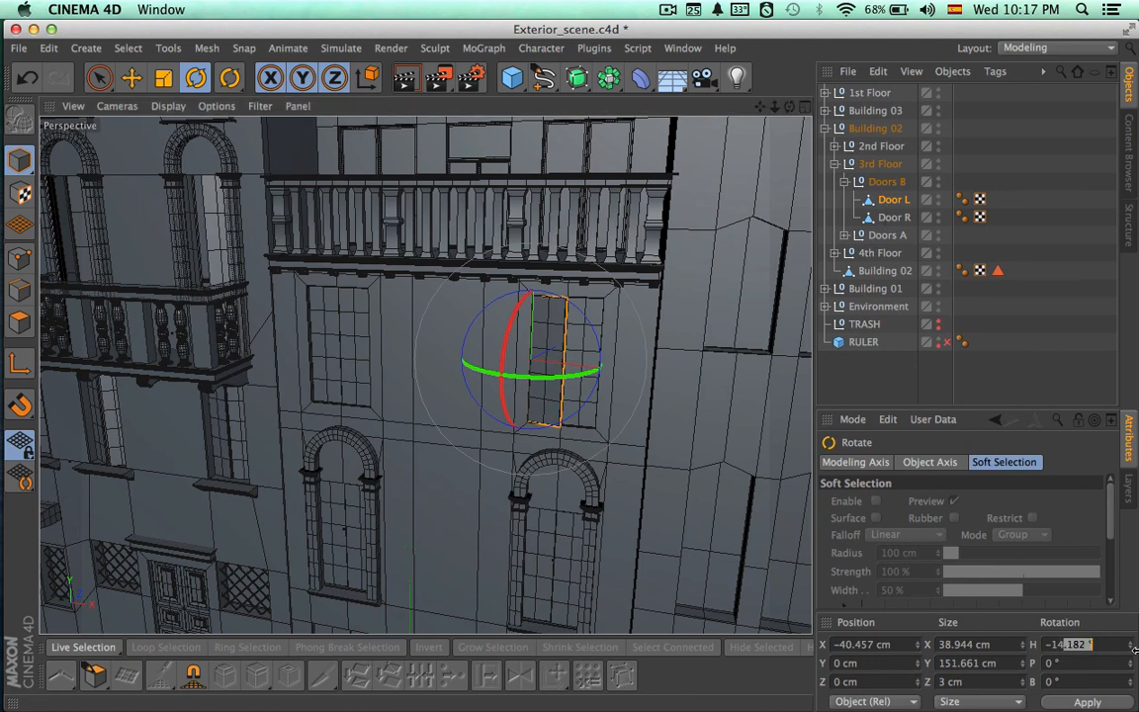
# - Rotate Door R in the 3rd Floor group's Doors B to a heading of about 19.4°
pyautogui.click(894, 217)
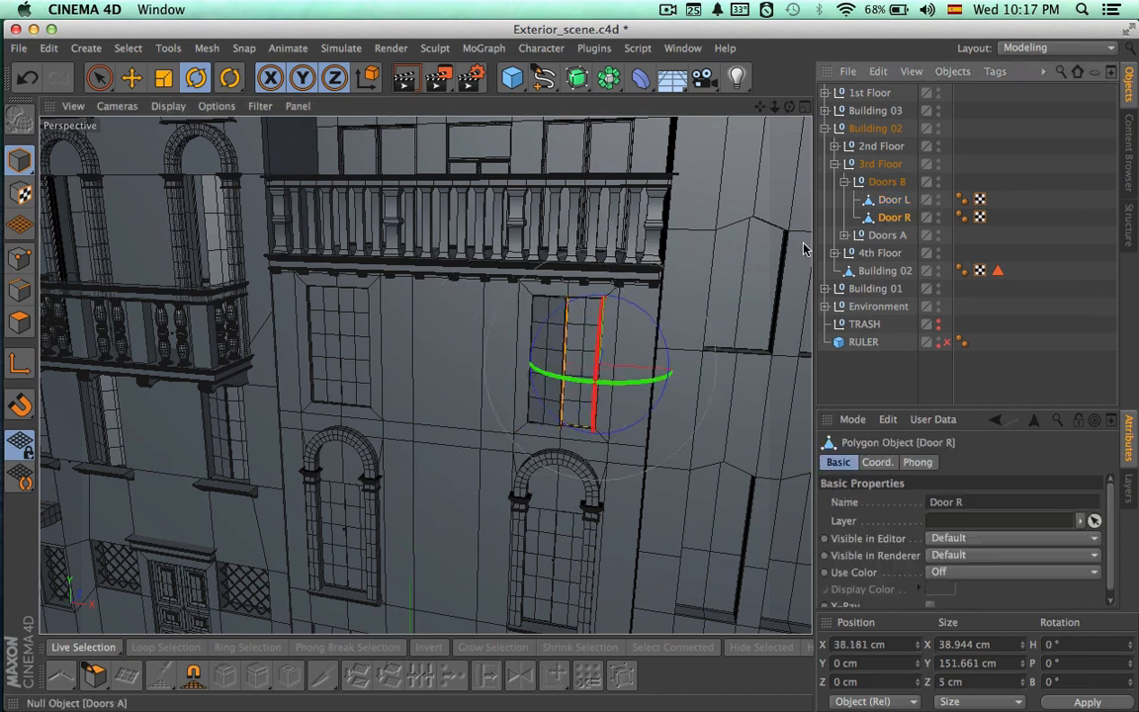
pyautogui.moveTo(623, 376); pyautogui.dragTo(631, 386)
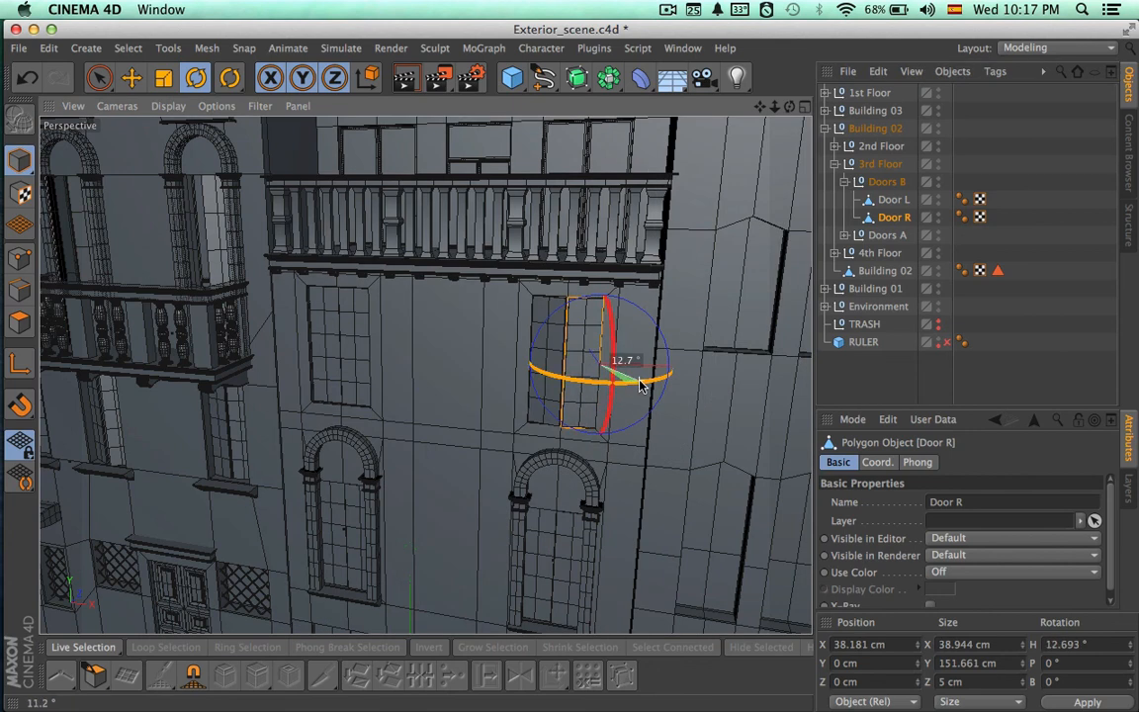
pyautogui.moveTo(646, 383); pyautogui.dragTo(640, 384)
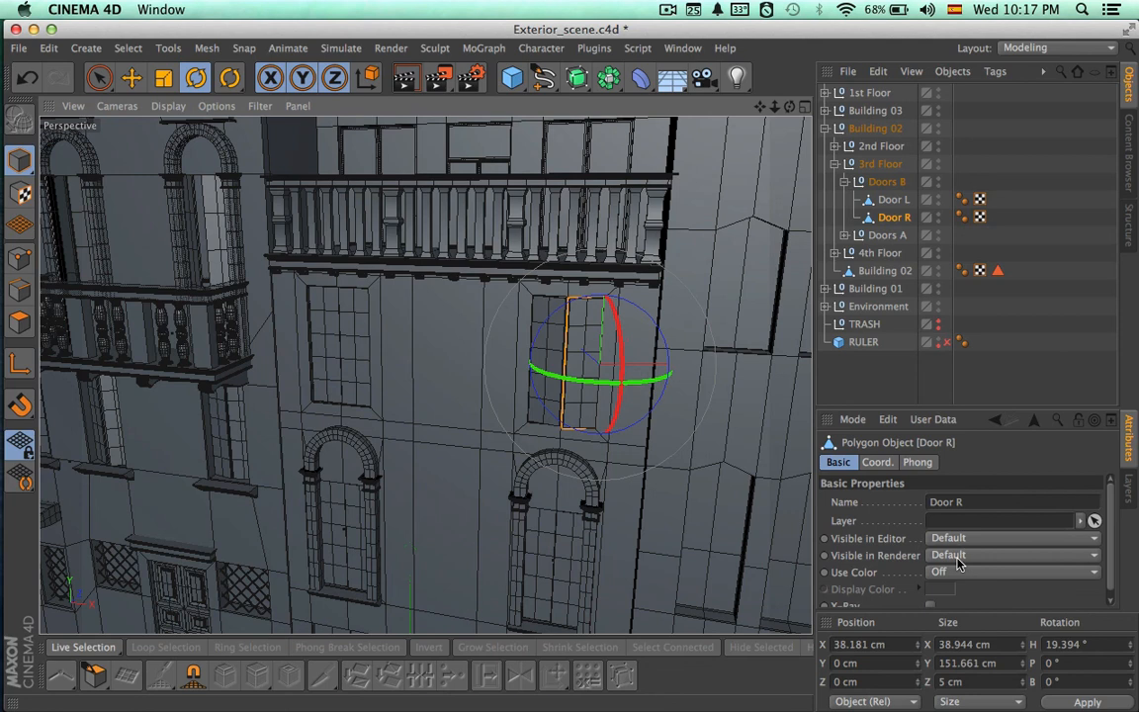
# - Rotate Door L and Door R in the 3rd Floor group's Doors A slightly open, with Door R at a heading of about 6.3°
pyautogui.click(844, 182)
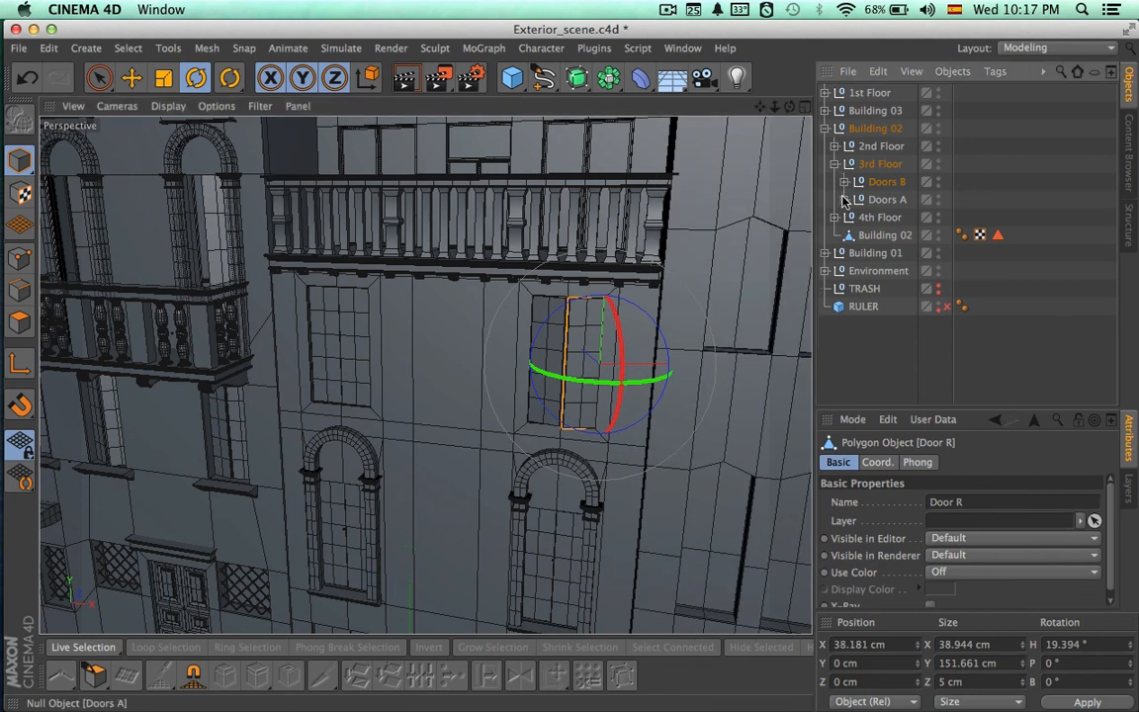
pyautogui.click(844, 199)
pyautogui.click(893, 217)
pyautogui.moveTo(374, 352); pyautogui.dragTo(352, 362)
pyautogui.click(892, 236)
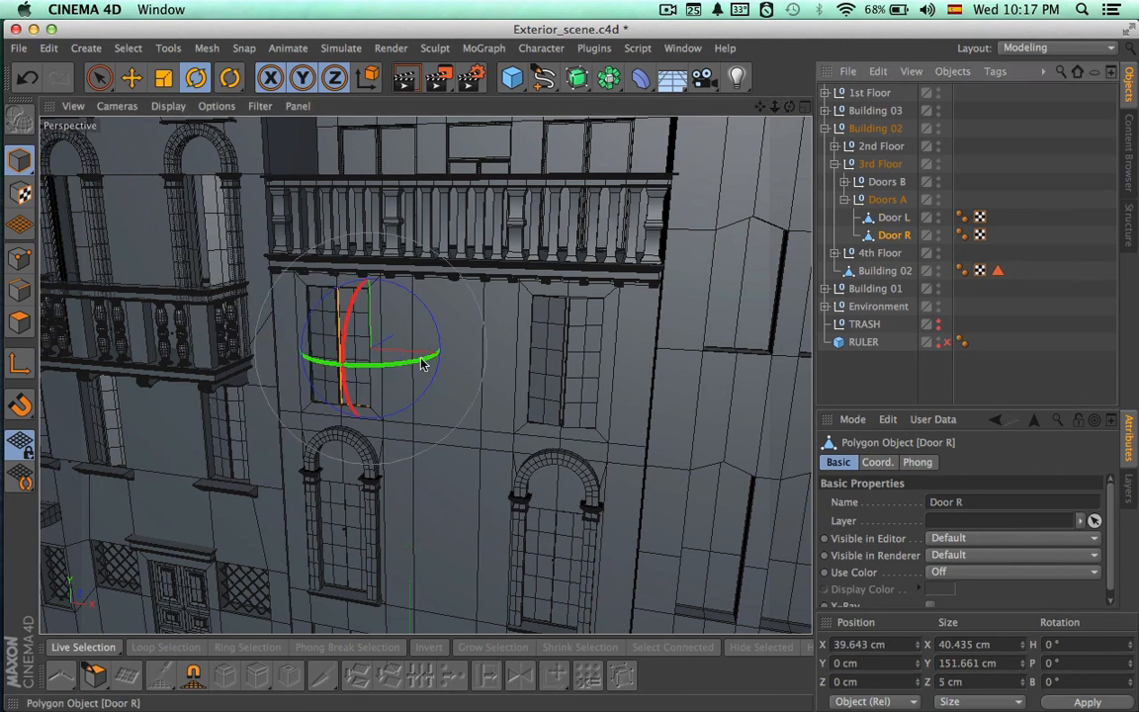
pyautogui.moveTo(421, 364); pyautogui.dragTo(401, 369)
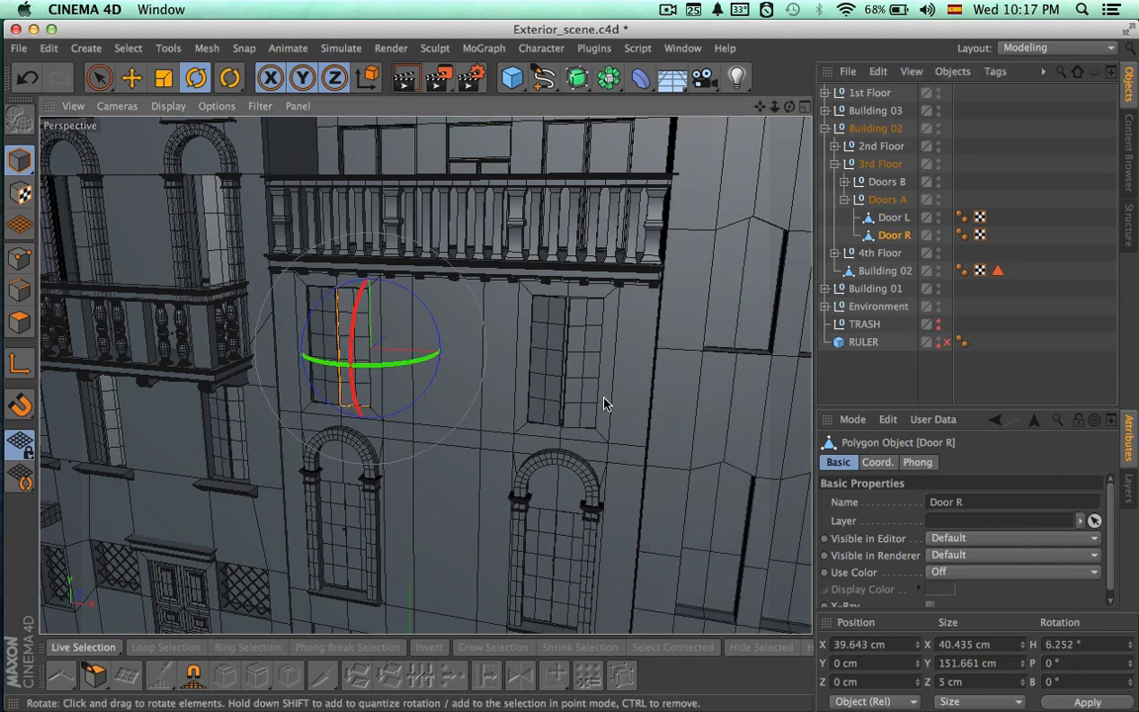
# - Deselect everything and render the perspective view from two opposite angles to examine Building 02's third-floor doors
pyautogui.keyDown('alt'); pyautogui.moveTo(603, 396); pyautogui.dragTo(702, 384); pyautogui.keyUp('alt')
pyautogui.click(847, 364)
pyautogui.scroll(-10, 666, 414)
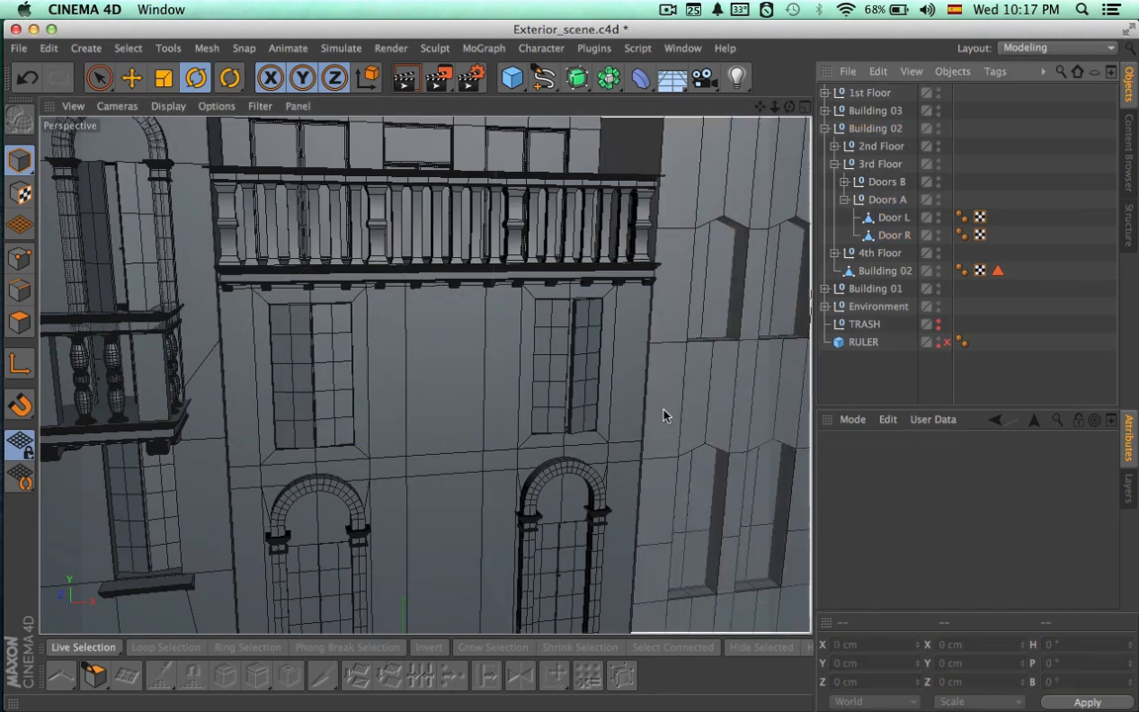
pyautogui.keyDown('alt'); pyautogui.moveTo(593, 400); pyautogui.dragTo(664, 455); pyautogui.keyUp('alt')
pyautogui.hotkey('ctrl', 'r')
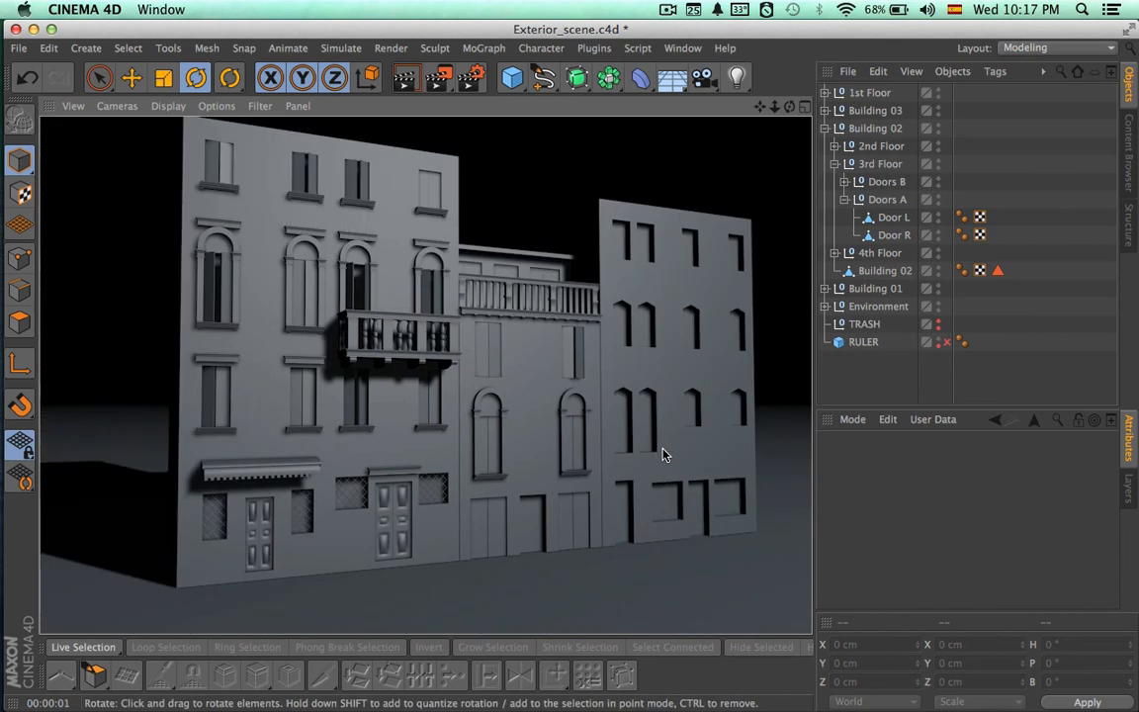
pyautogui.keyDown('alt'); pyautogui.moveTo(662, 456); pyautogui.dragTo(447, 462); pyautogui.keyUp('alt')
pyautogui.keyDown('alt'); pyautogui.moveTo(406, 465); pyautogui.dragTo(480, 464, button='right'); pyautogui.keyUp('alt')
pyautogui.keyDown('alt'); pyautogui.moveTo(480, 463); pyautogui.dragTo(594, 506); pyautogui.keyUp('alt')
pyautogui.hotkey('ctrl', 'r')
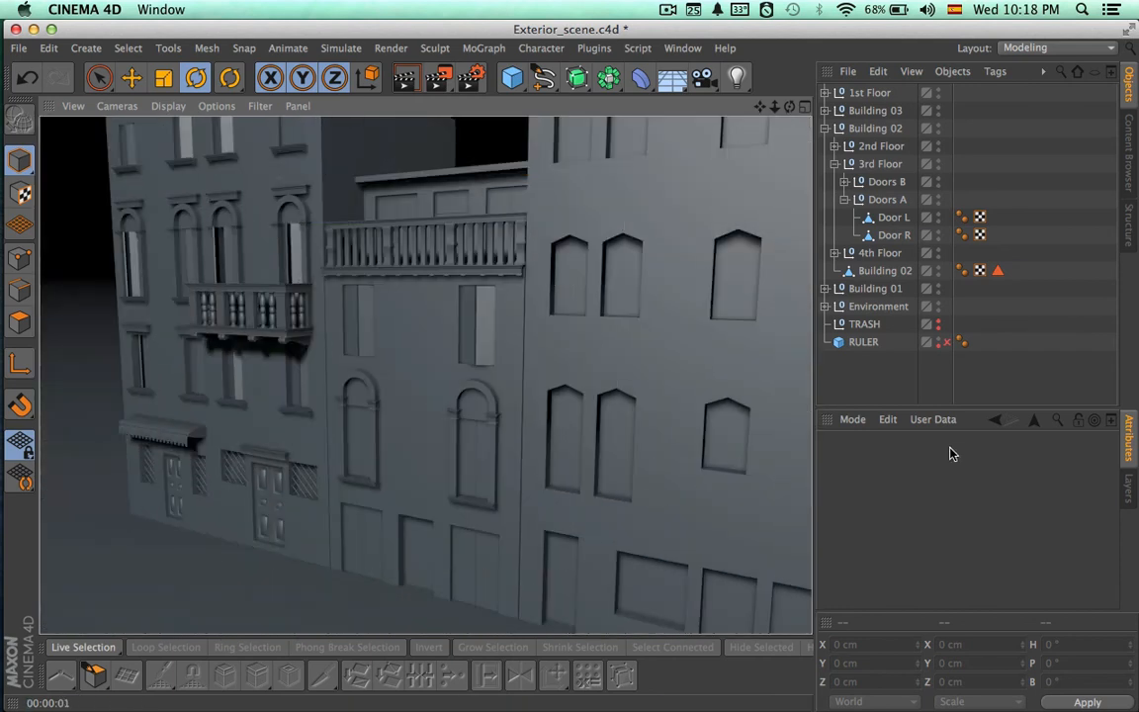
# - Rotate Door L and Door R in the 2nd Floor group's Doors B slightly open, with Door R at a heading of about 3.8°
pyautogui.click(845, 199)
pyautogui.click(871, 167)
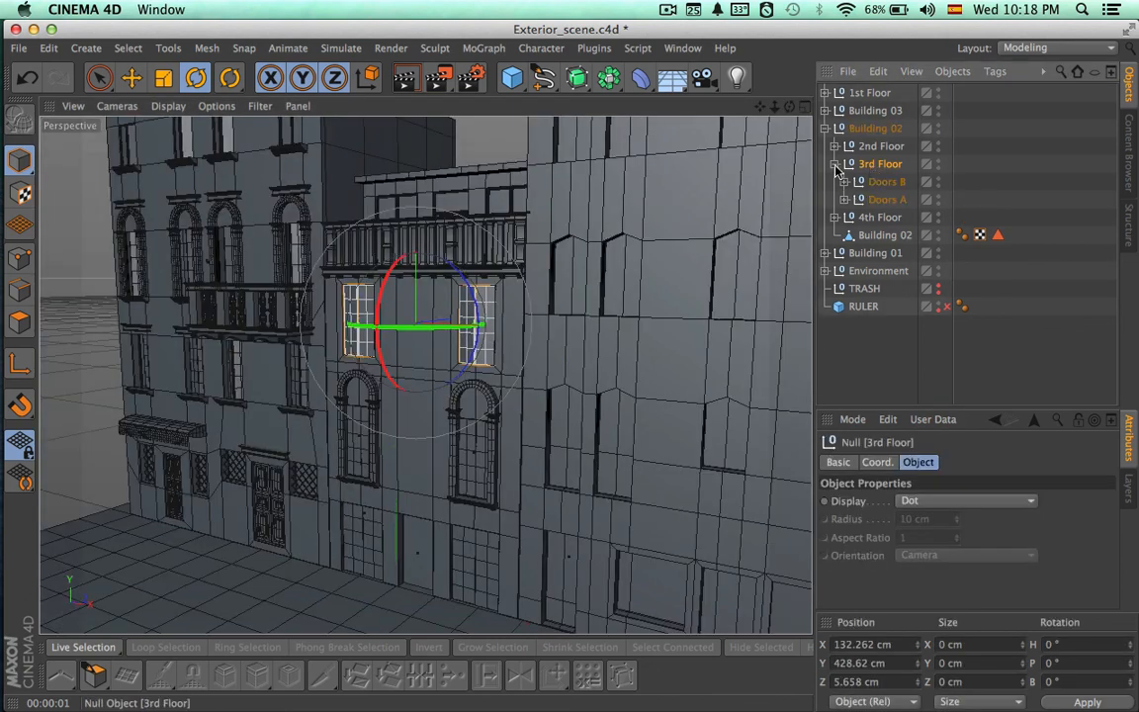
pyautogui.click(835, 164)
pyautogui.click(835, 146)
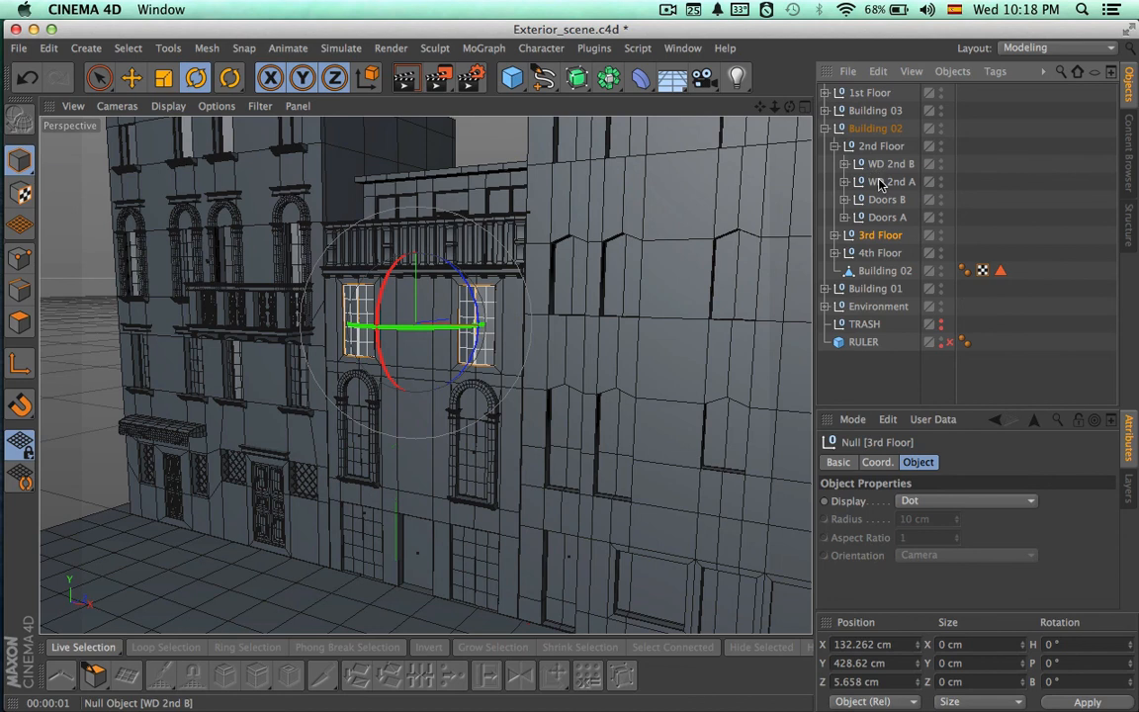
pyautogui.click(872, 166)
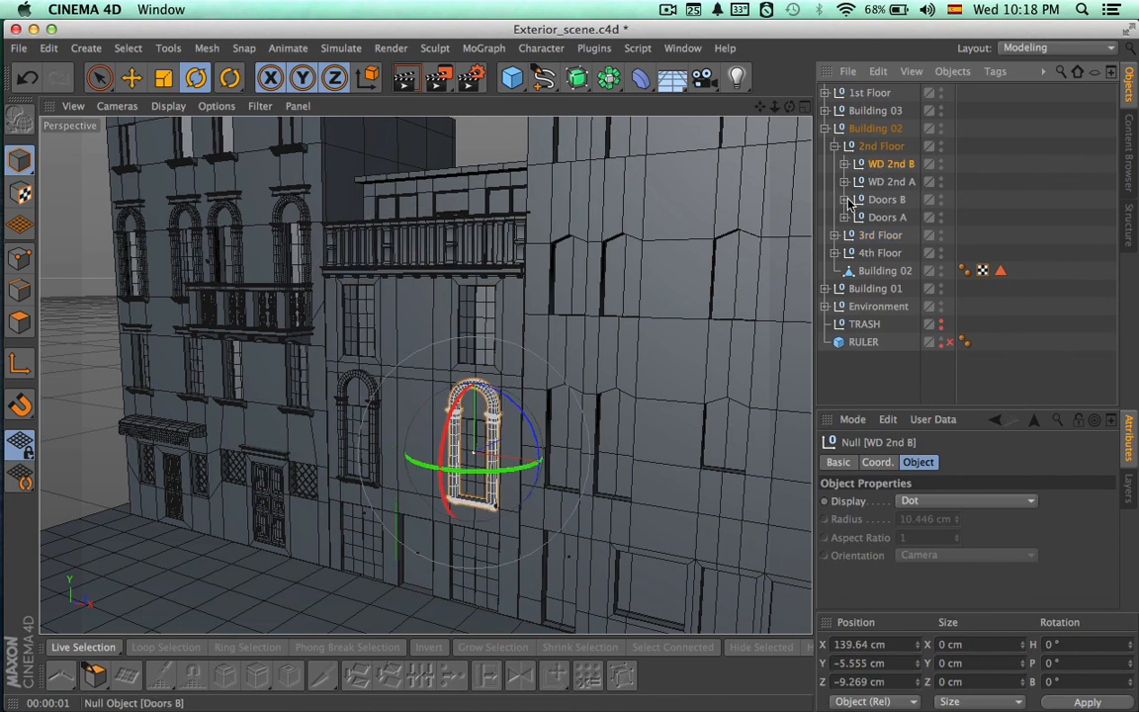
pyautogui.click(873, 201)
pyautogui.click(845, 200)
pyautogui.click(893, 218)
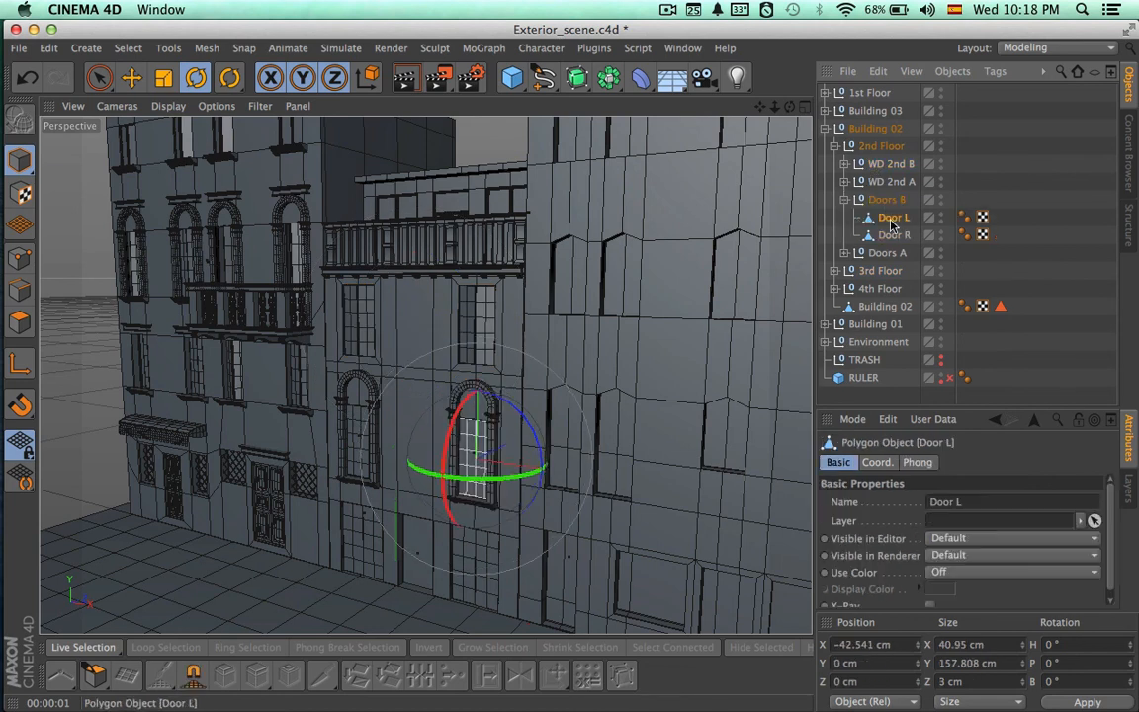
pyautogui.moveTo(521, 466)
pyautogui.mouseDown()
pyautogui.moveTo(498, 478)
pyautogui.moveTo(522, 481)
pyautogui.mouseUp()
pyautogui.click(501, 463)
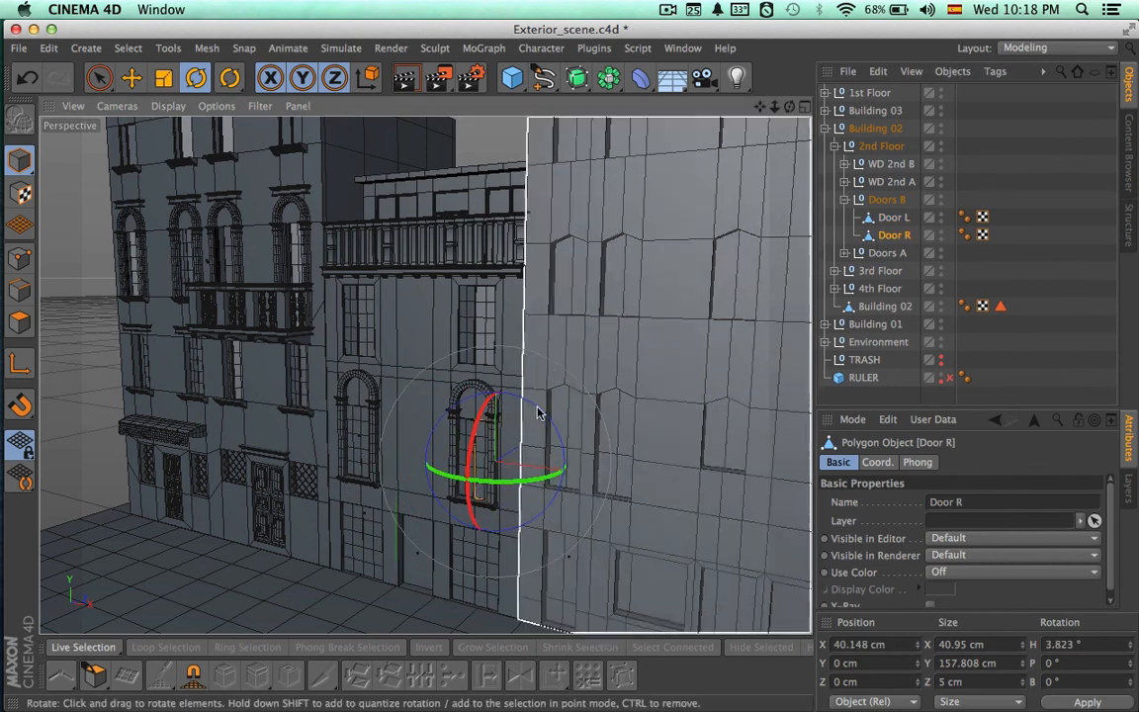
# - Rotate Door L and Door R in the 2nd Floor group's Doors A slightly open, with Door R at a heading of about 5.2°
pyautogui.keyDown('alt'); pyautogui.moveTo(551, 405); pyautogui.dragTo(713, 367); pyautogui.keyUp('alt')
pyautogui.click(844, 253)
pyautogui.click(893, 271)
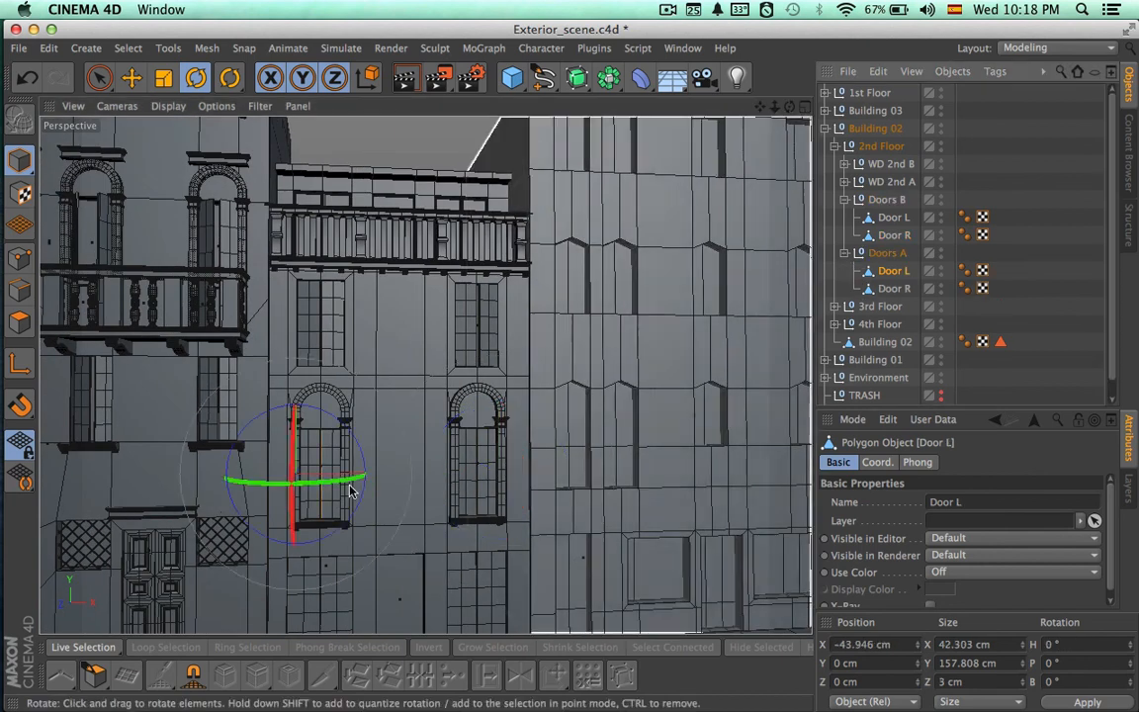
pyautogui.moveTo(331, 485); pyautogui.dragTo(293, 506)
pyautogui.keyDown('alt'); pyautogui.moveTo(516, 488); pyautogui.dragTo(593, 475, button='right'); pyautogui.keyUp('alt')
pyautogui.keyDown('alt'); pyautogui.moveTo(382, 432); pyautogui.dragTo(623, 484); pyautogui.keyUp('alt')
pyautogui.press('super+z')
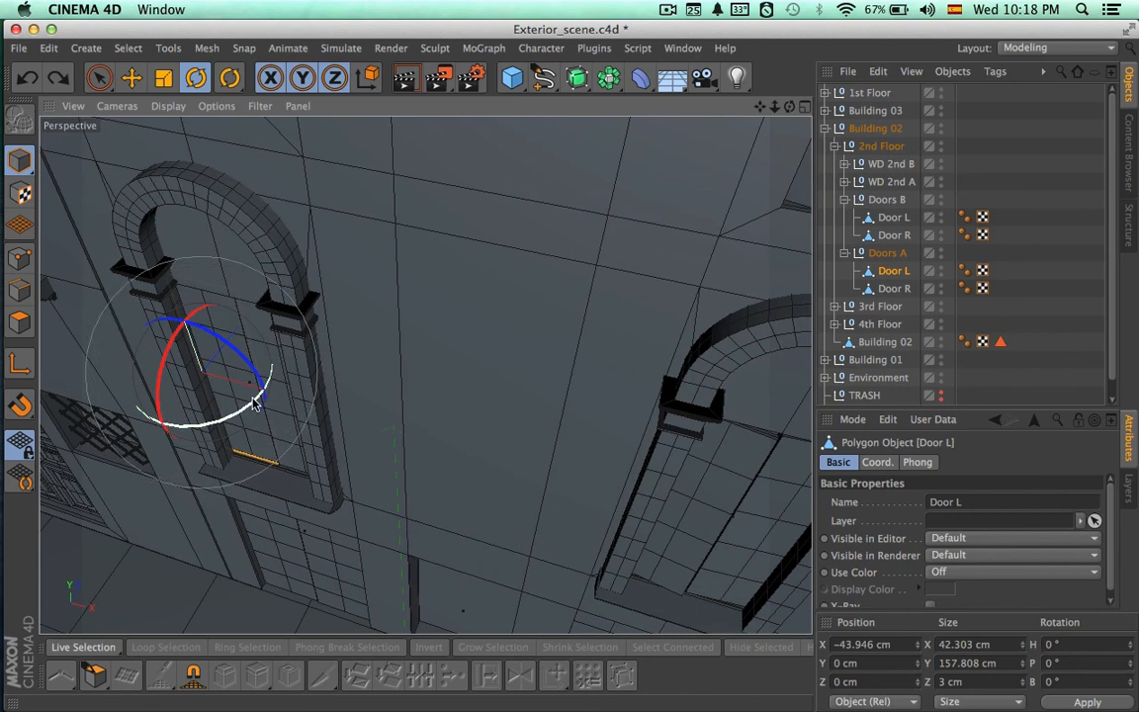
pyautogui.moveTo(253, 398); pyautogui.dragTo(244, 405)
pyautogui.click(882, 290)
pyautogui.moveTo(365, 449); pyautogui.dragTo(373, 448)
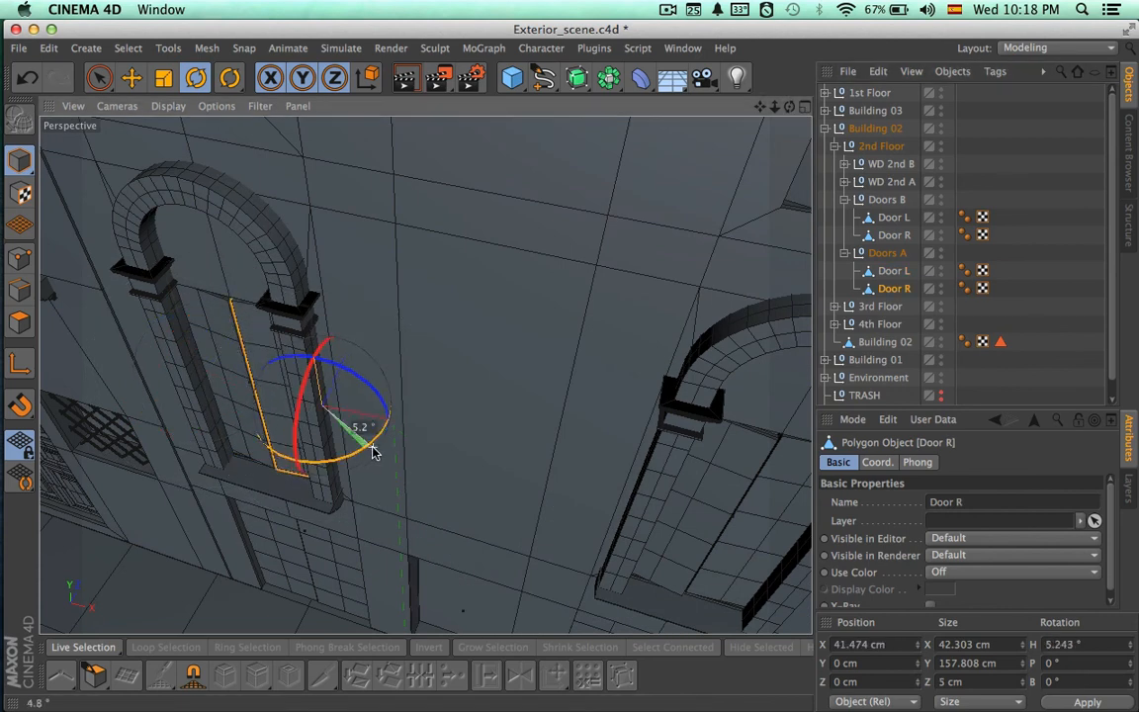
# - Collapse the Building 02 hierarchy, deselect everything and render the perspective view of all three facades
pyautogui.keyDown('alt'); pyautogui.moveTo(476, 471); pyautogui.dragTo(638, 386); pyautogui.keyUp('alt')
pyautogui.keyDown('alt'); pyautogui.moveTo(615, 417); pyautogui.dragTo(272, 367, button='right'); pyautogui.keyUp('alt')
pyautogui.keyDown('alt'); pyautogui.moveTo(426, 376); pyautogui.dragTo(289, 370); pyautogui.keyUp('alt')
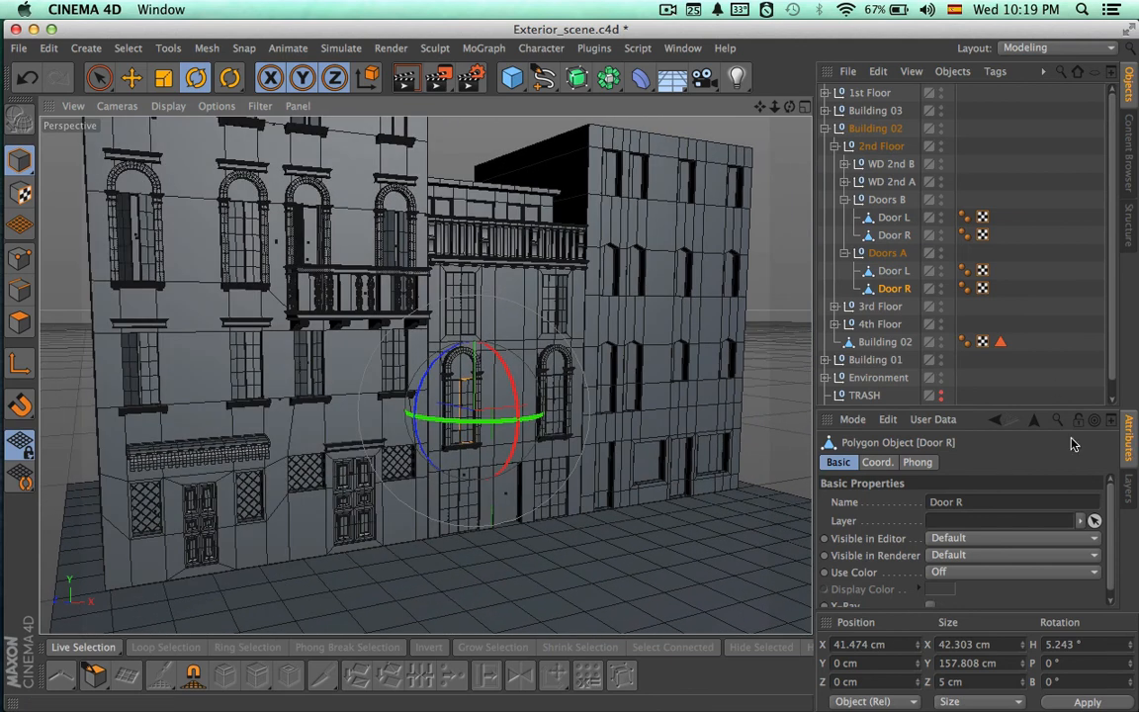
pyautogui.click(834, 145)
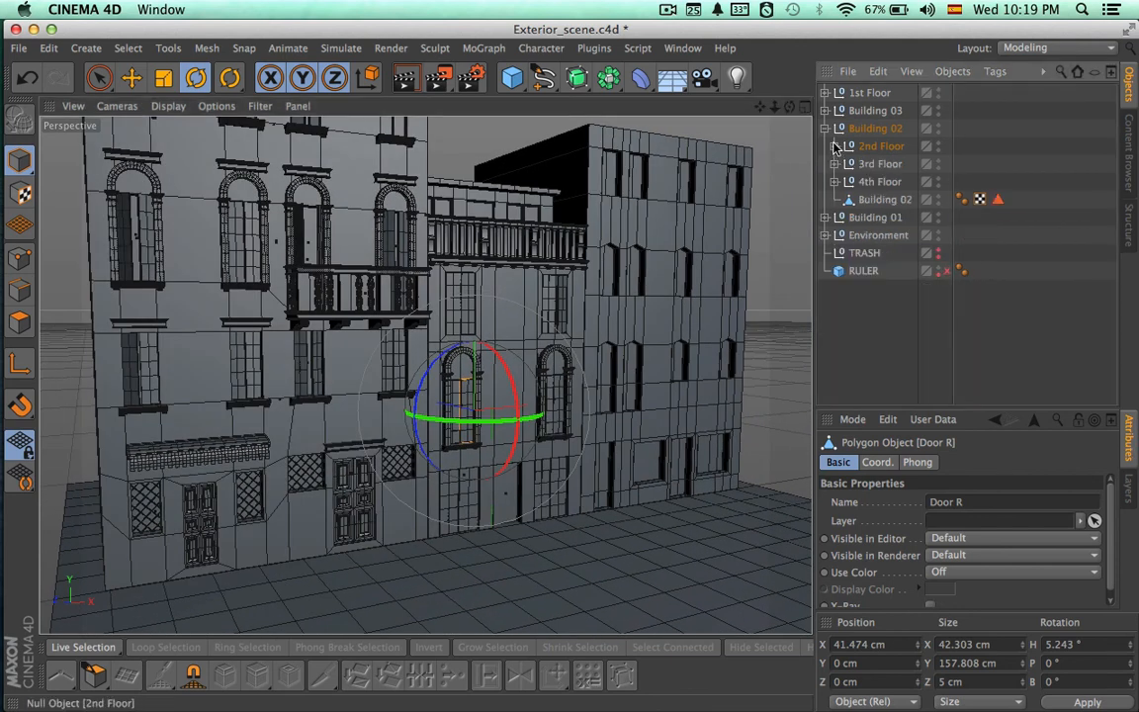
pyautogui.click(825, 128)
pyautogui.click(1070, 335)
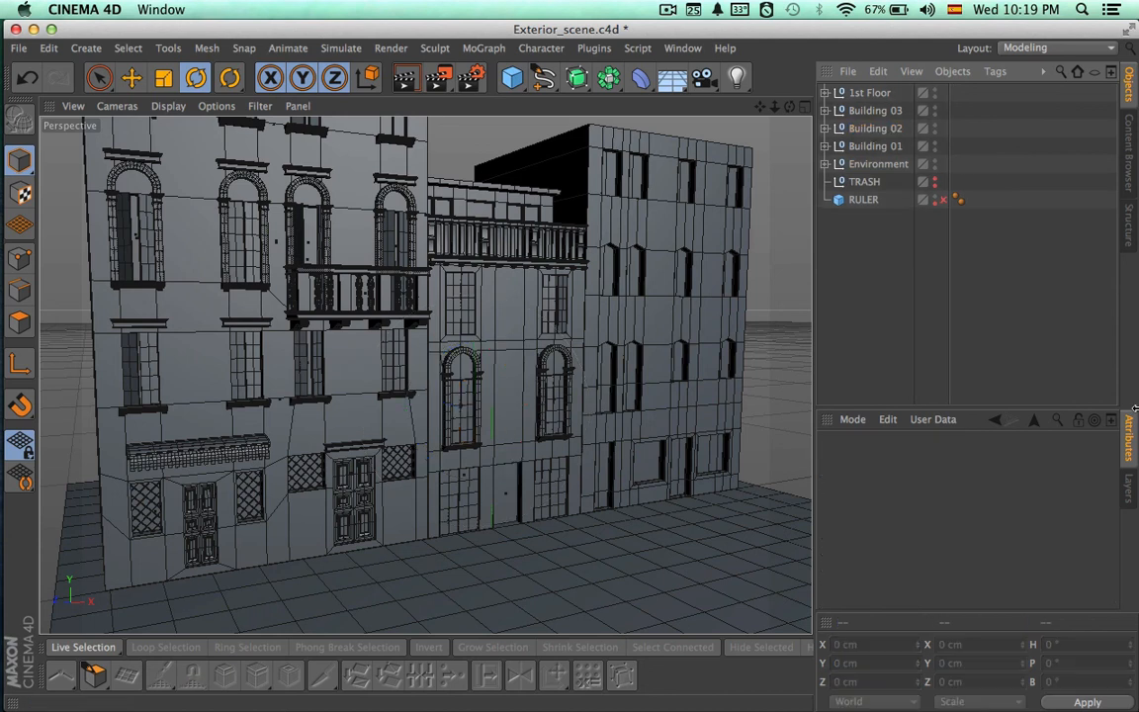
pyautogui.press('super+r')
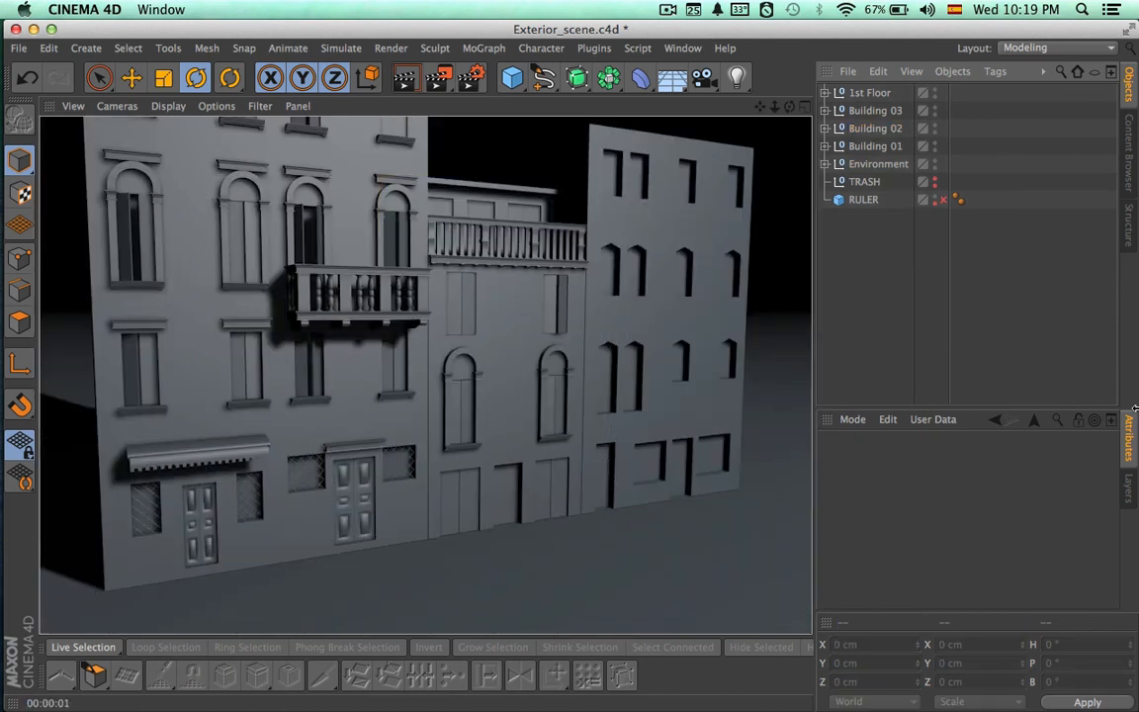